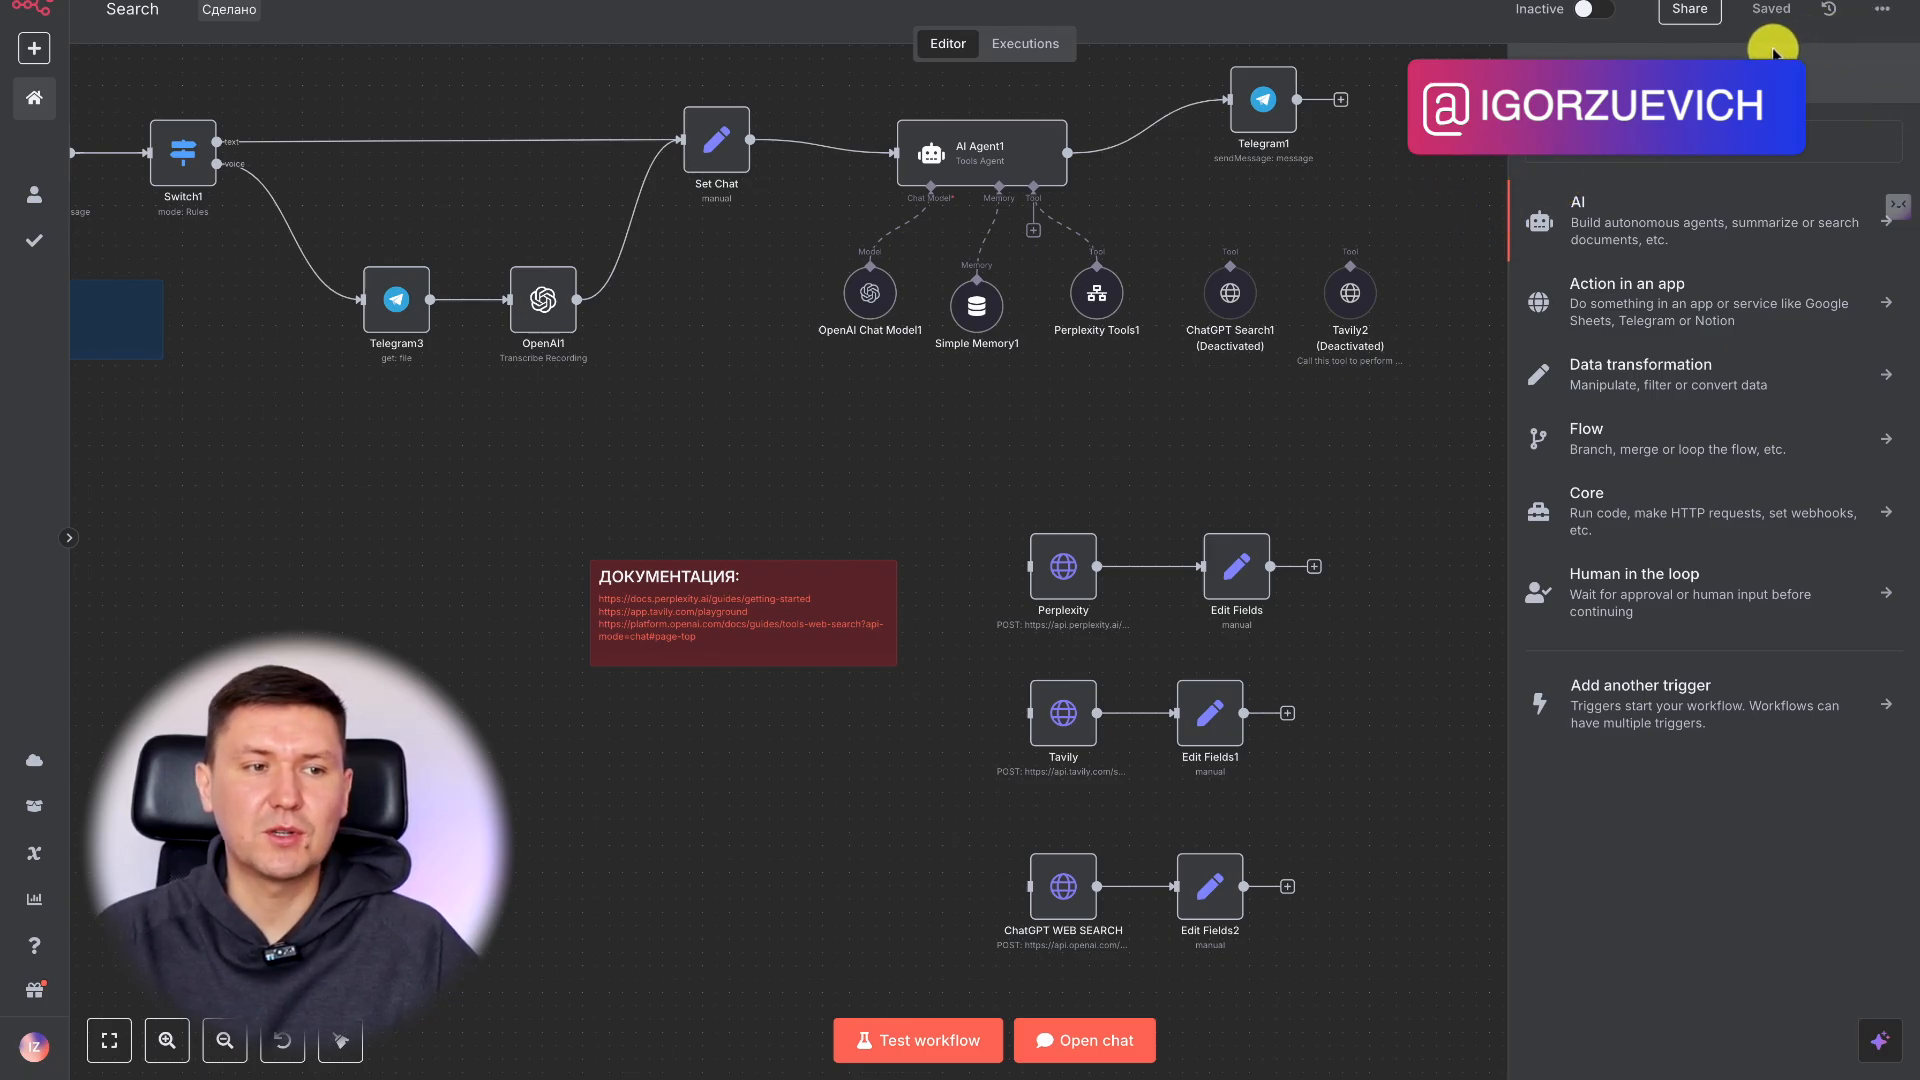
Review the HTTP request settings of the Perplexity node in the Search workflow.
click(1435, 155)
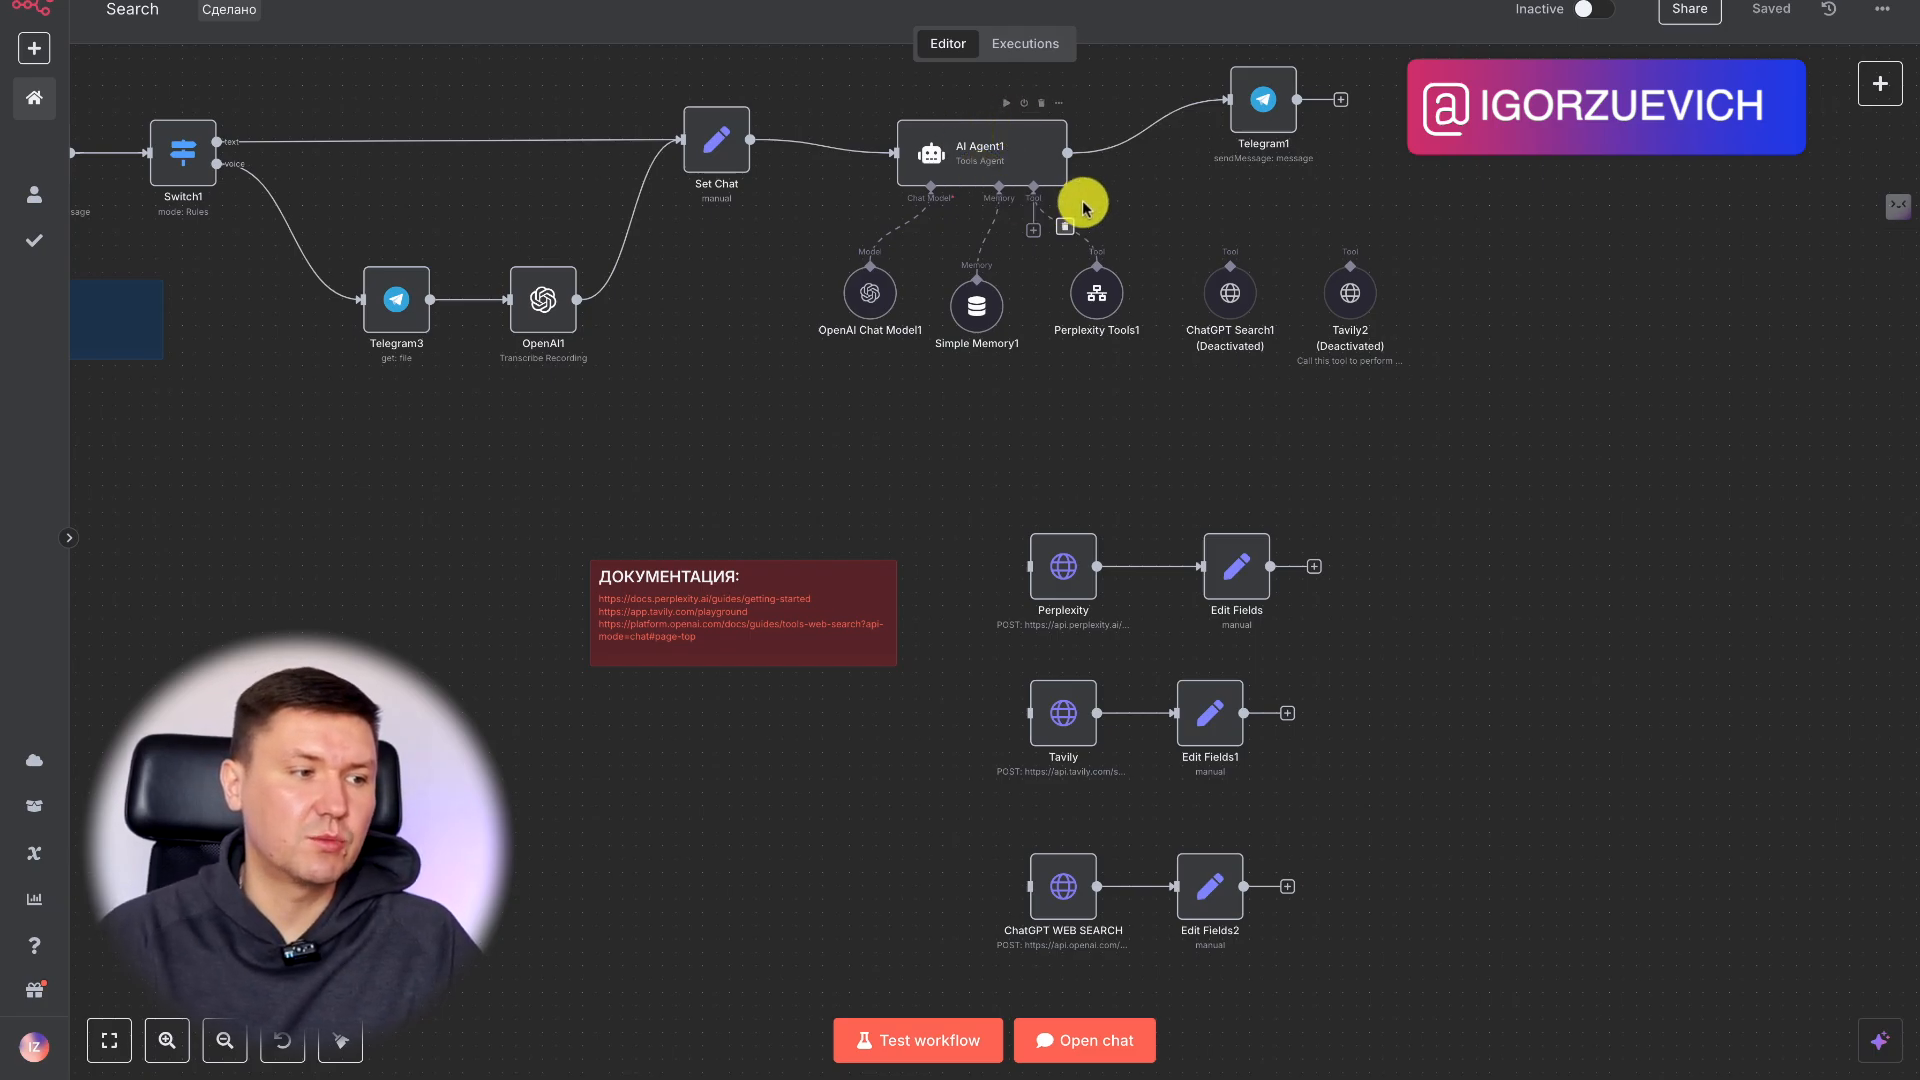
drag(1097, 305, 1095, 315)
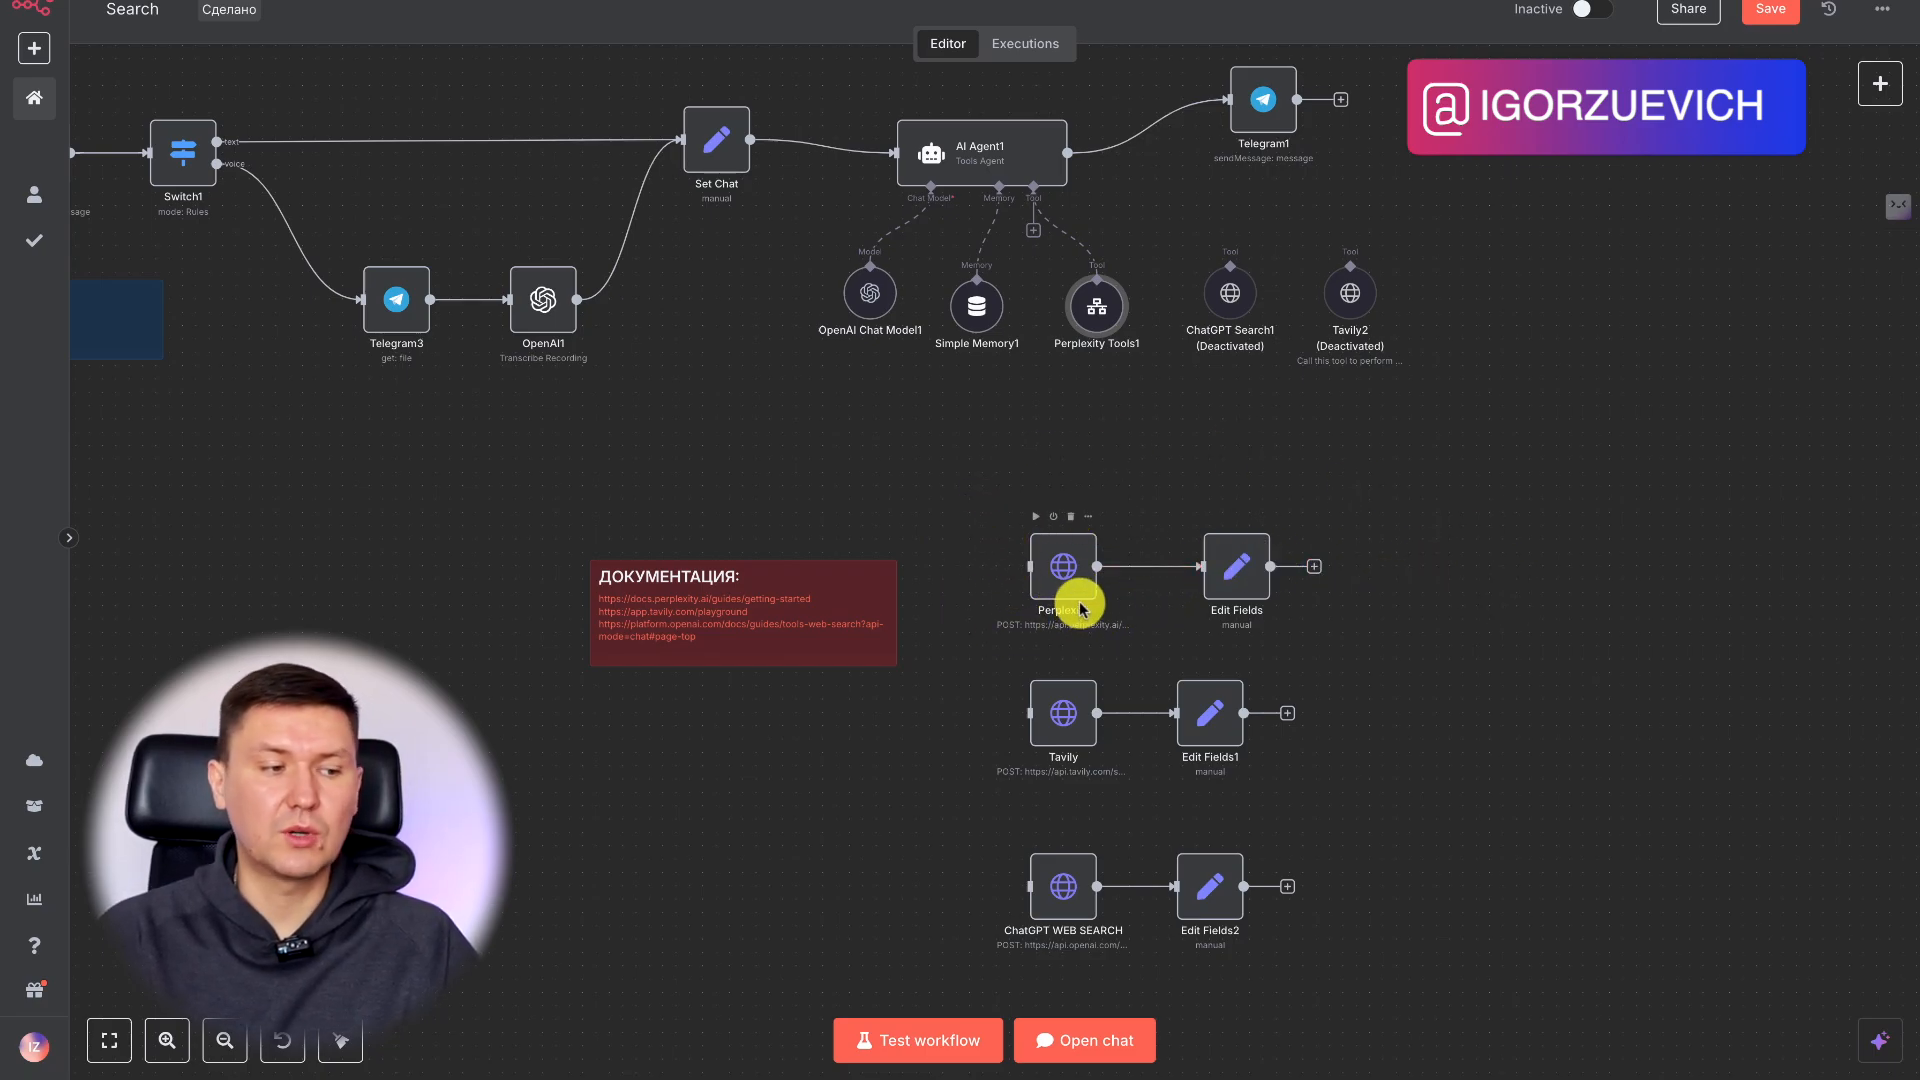
double_click(1063, 568)
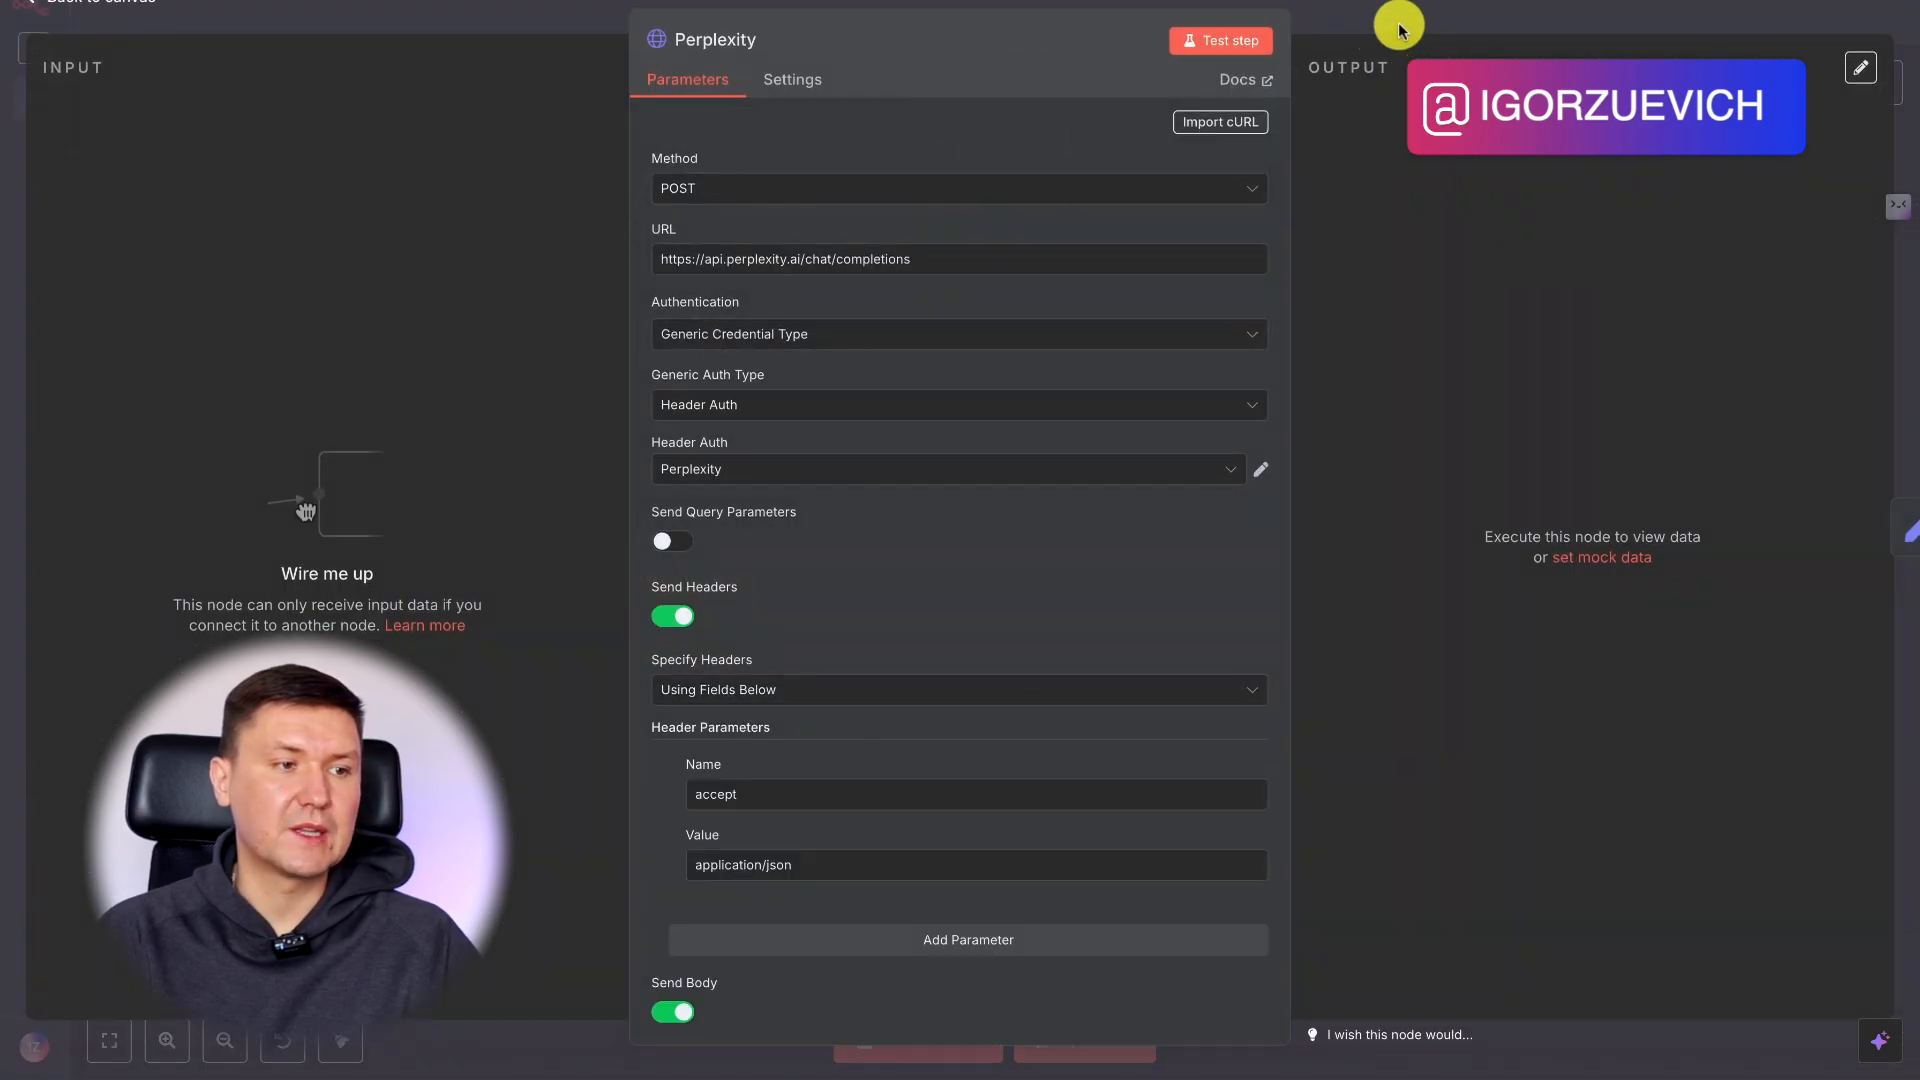
click(1397, 12)
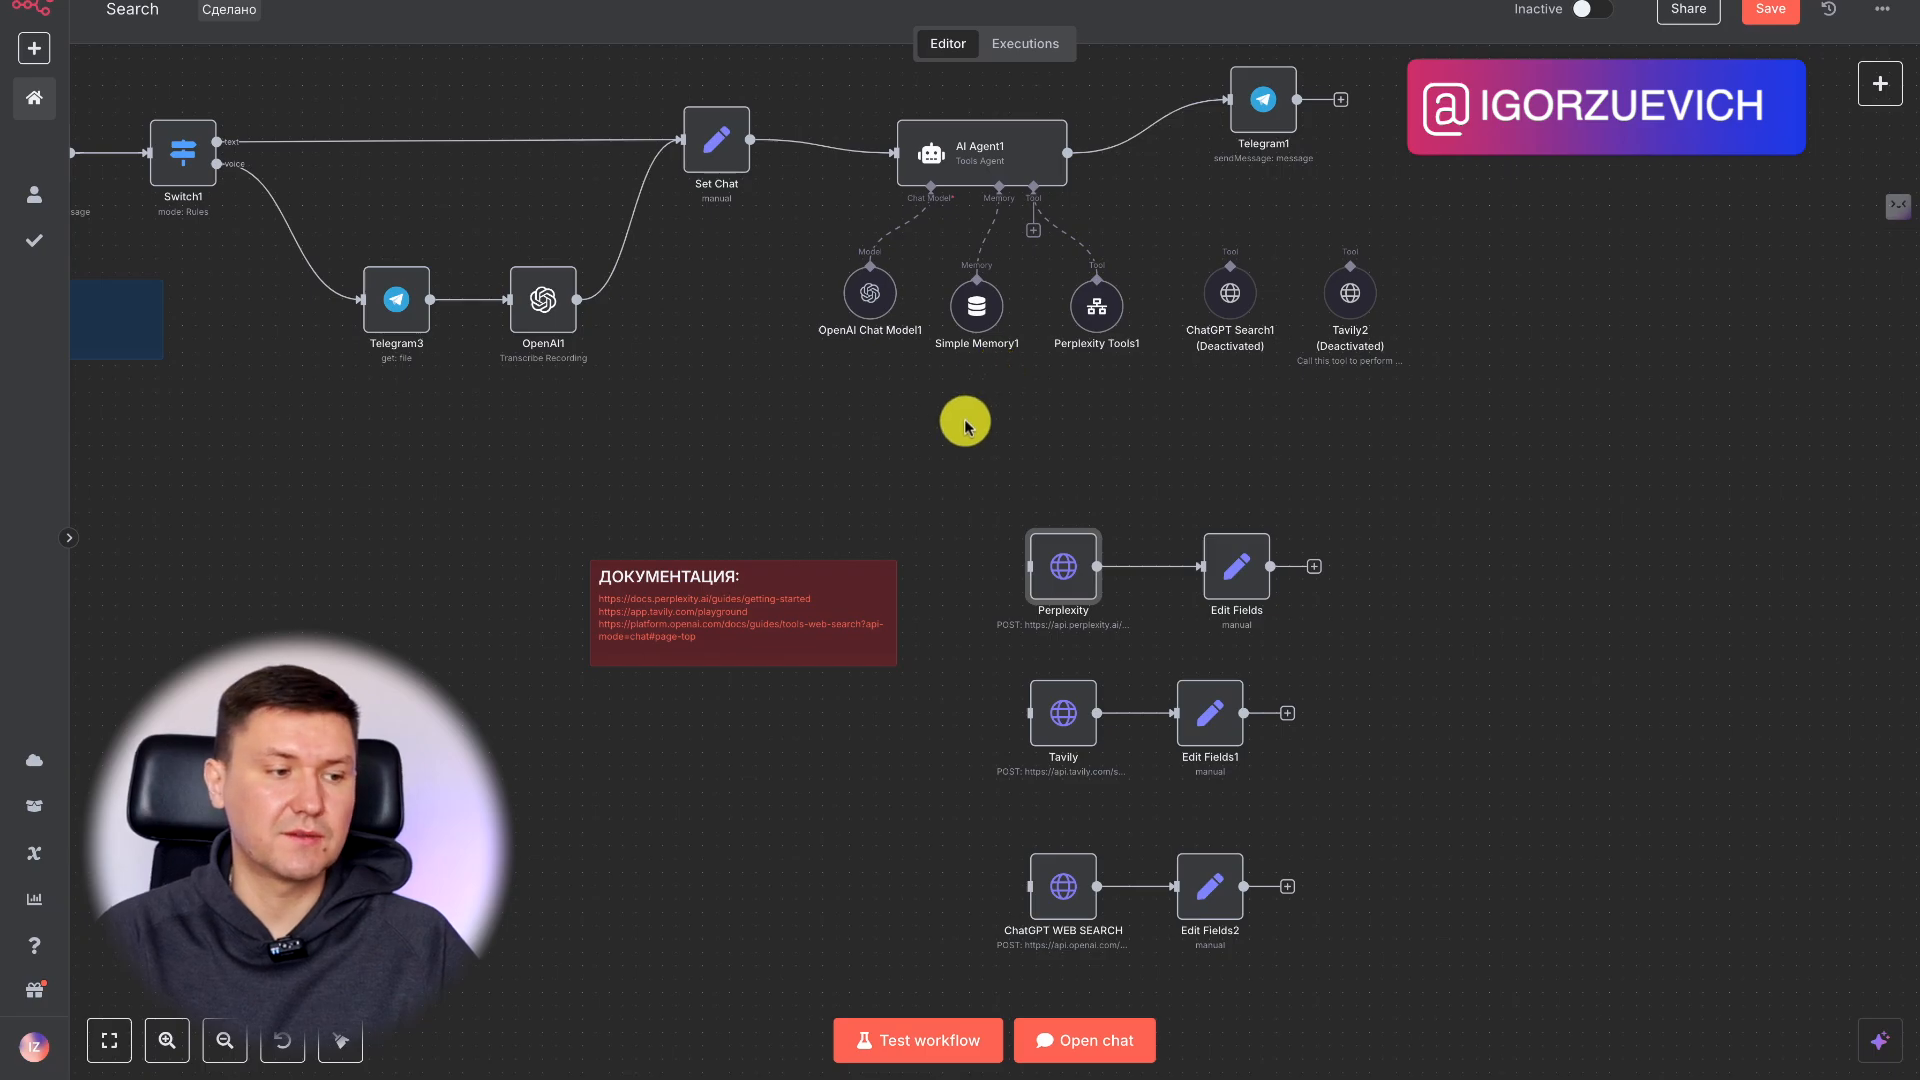
scroll(1445, 533, up, 1)
scroll(1446, 533, right, 1)
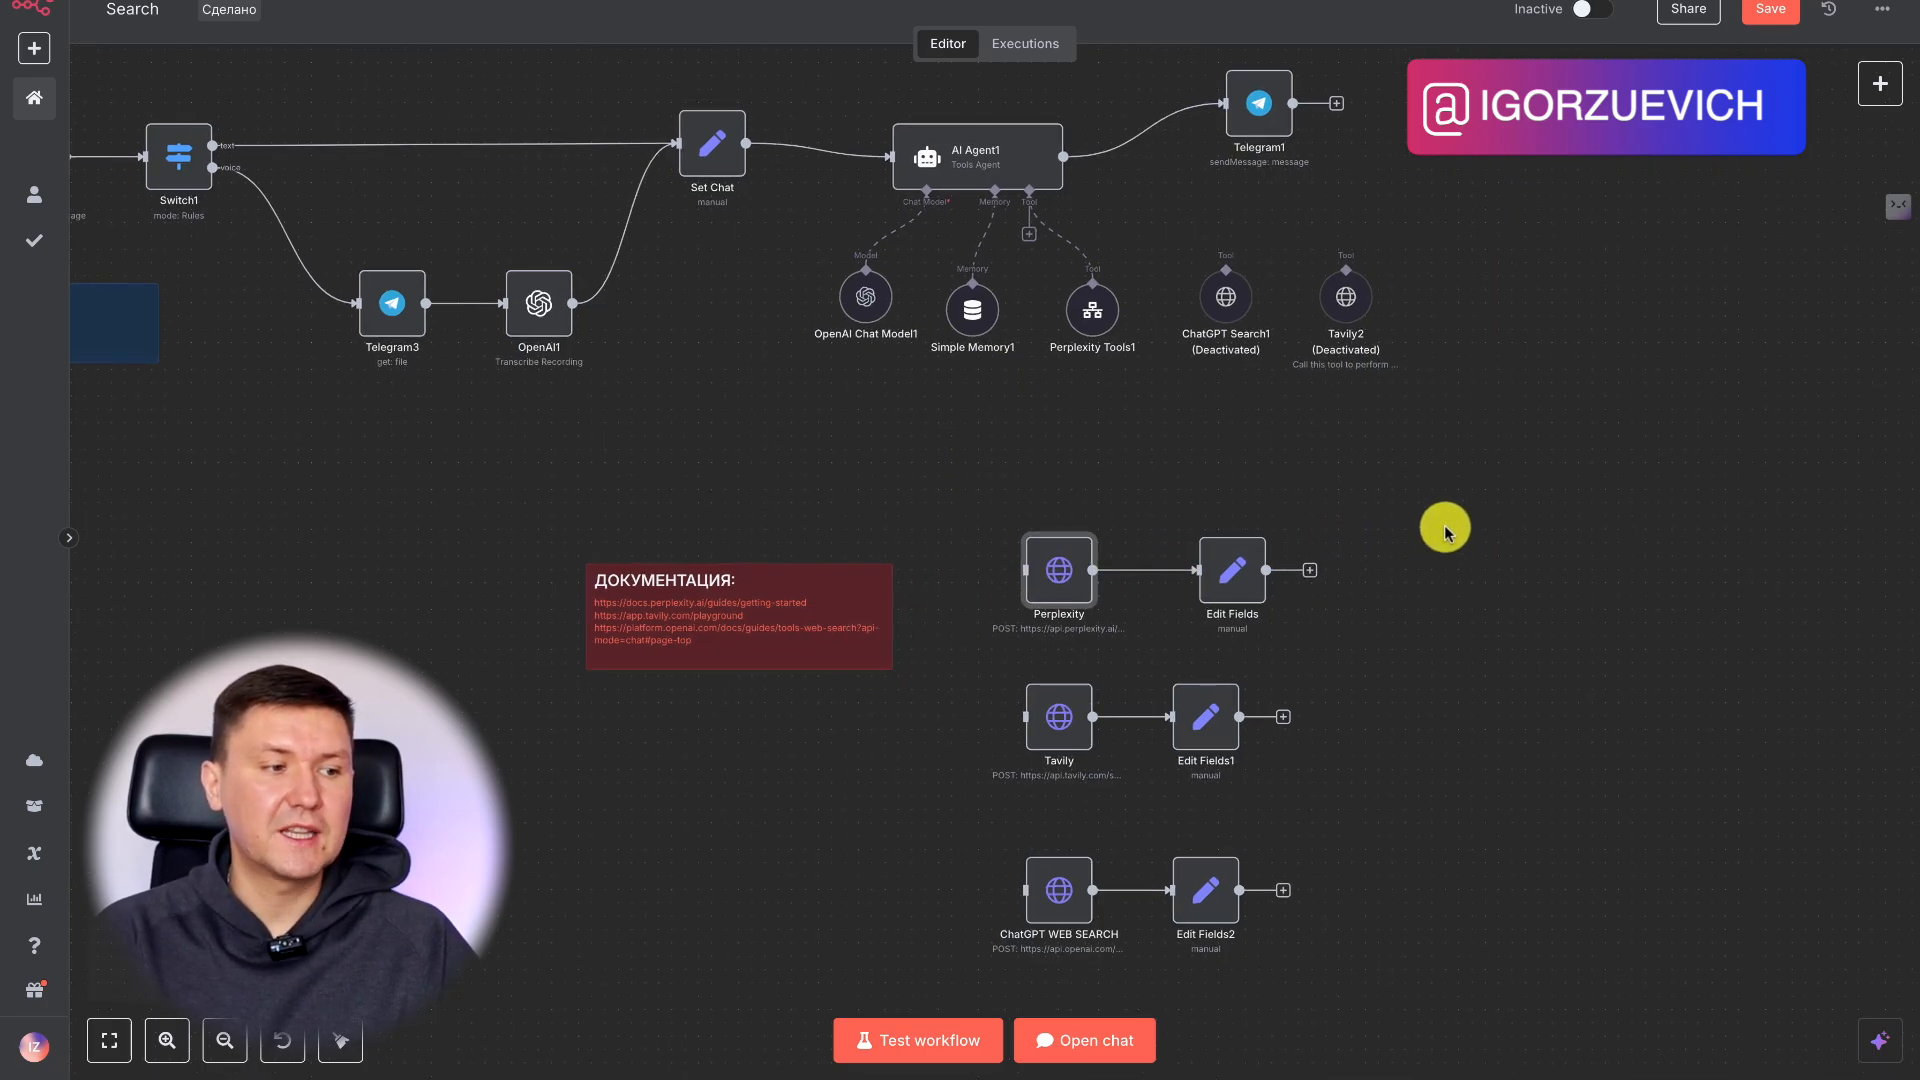
scroll(1446, 530, up, 1)
scroll(1445, 530, right, 1)
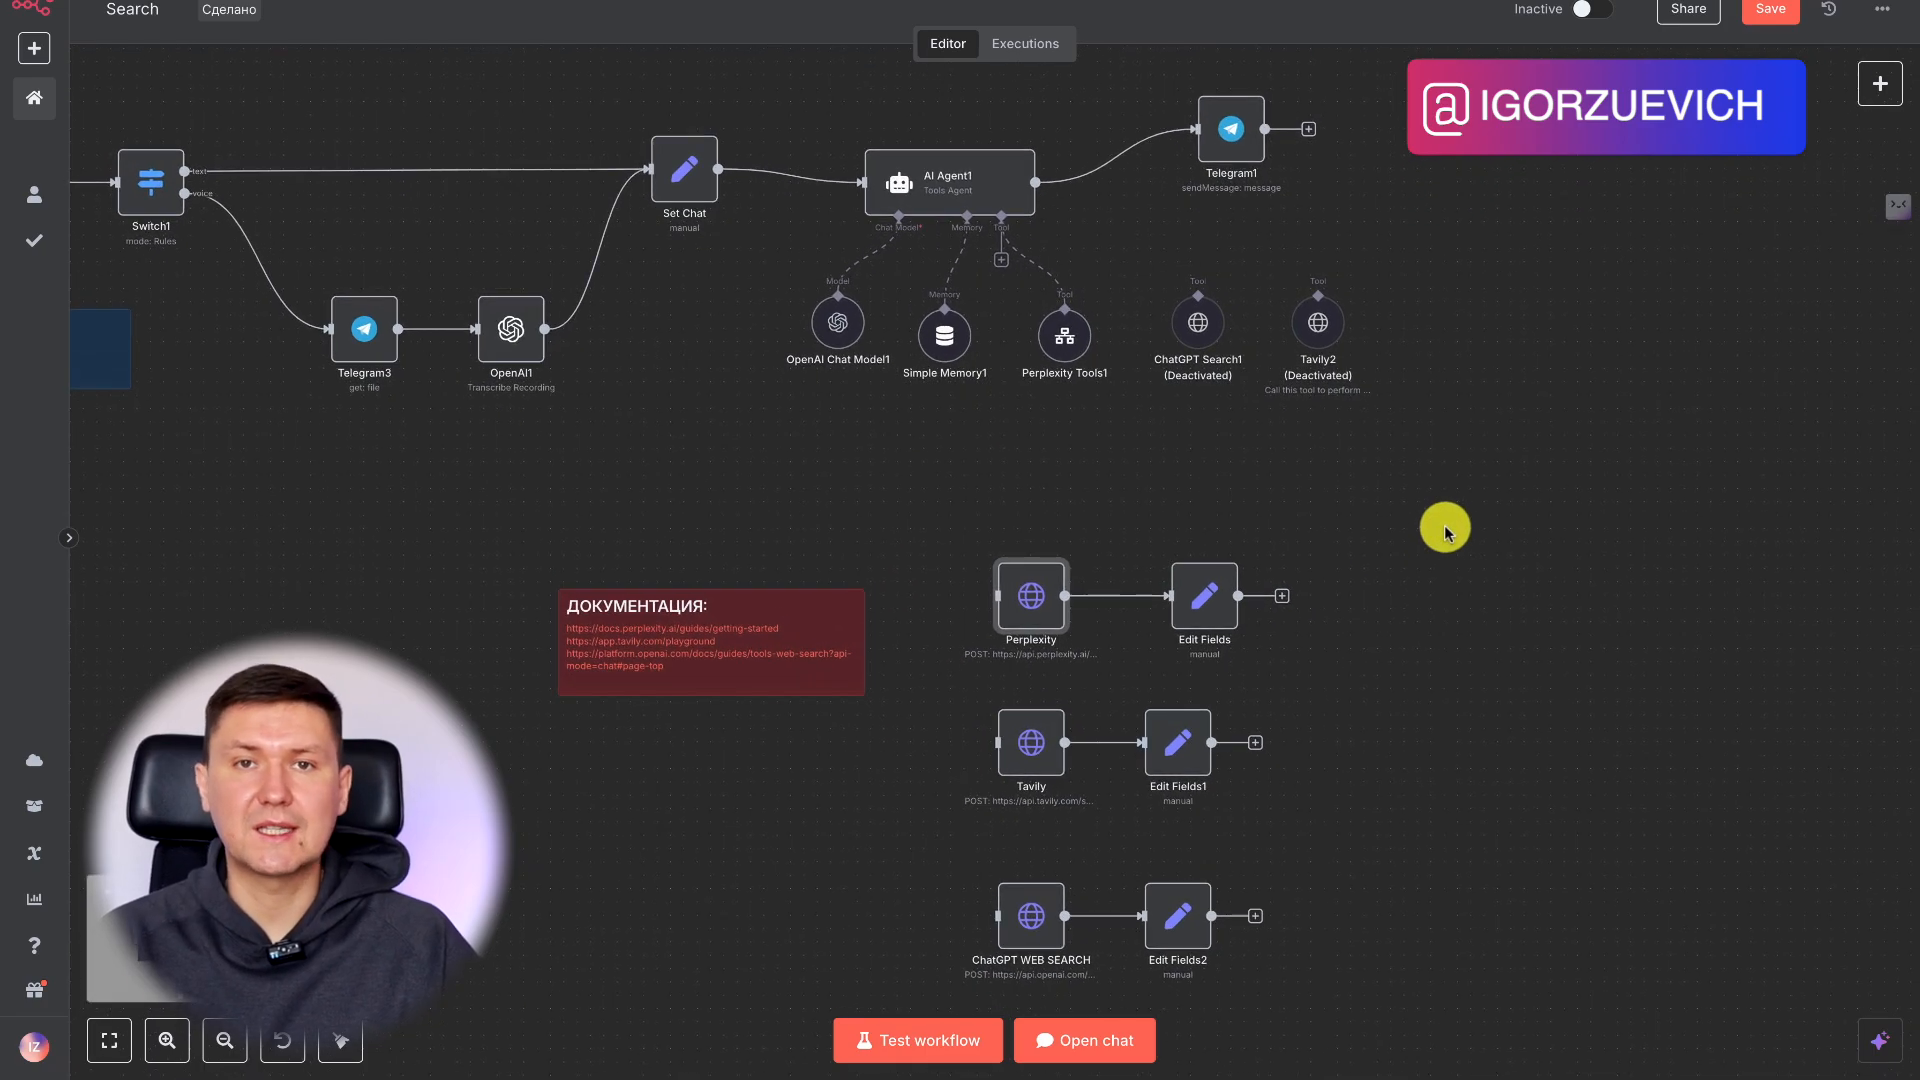
scroll(1180, 530, left, 3)
scroll(1180, 530, up, 1)
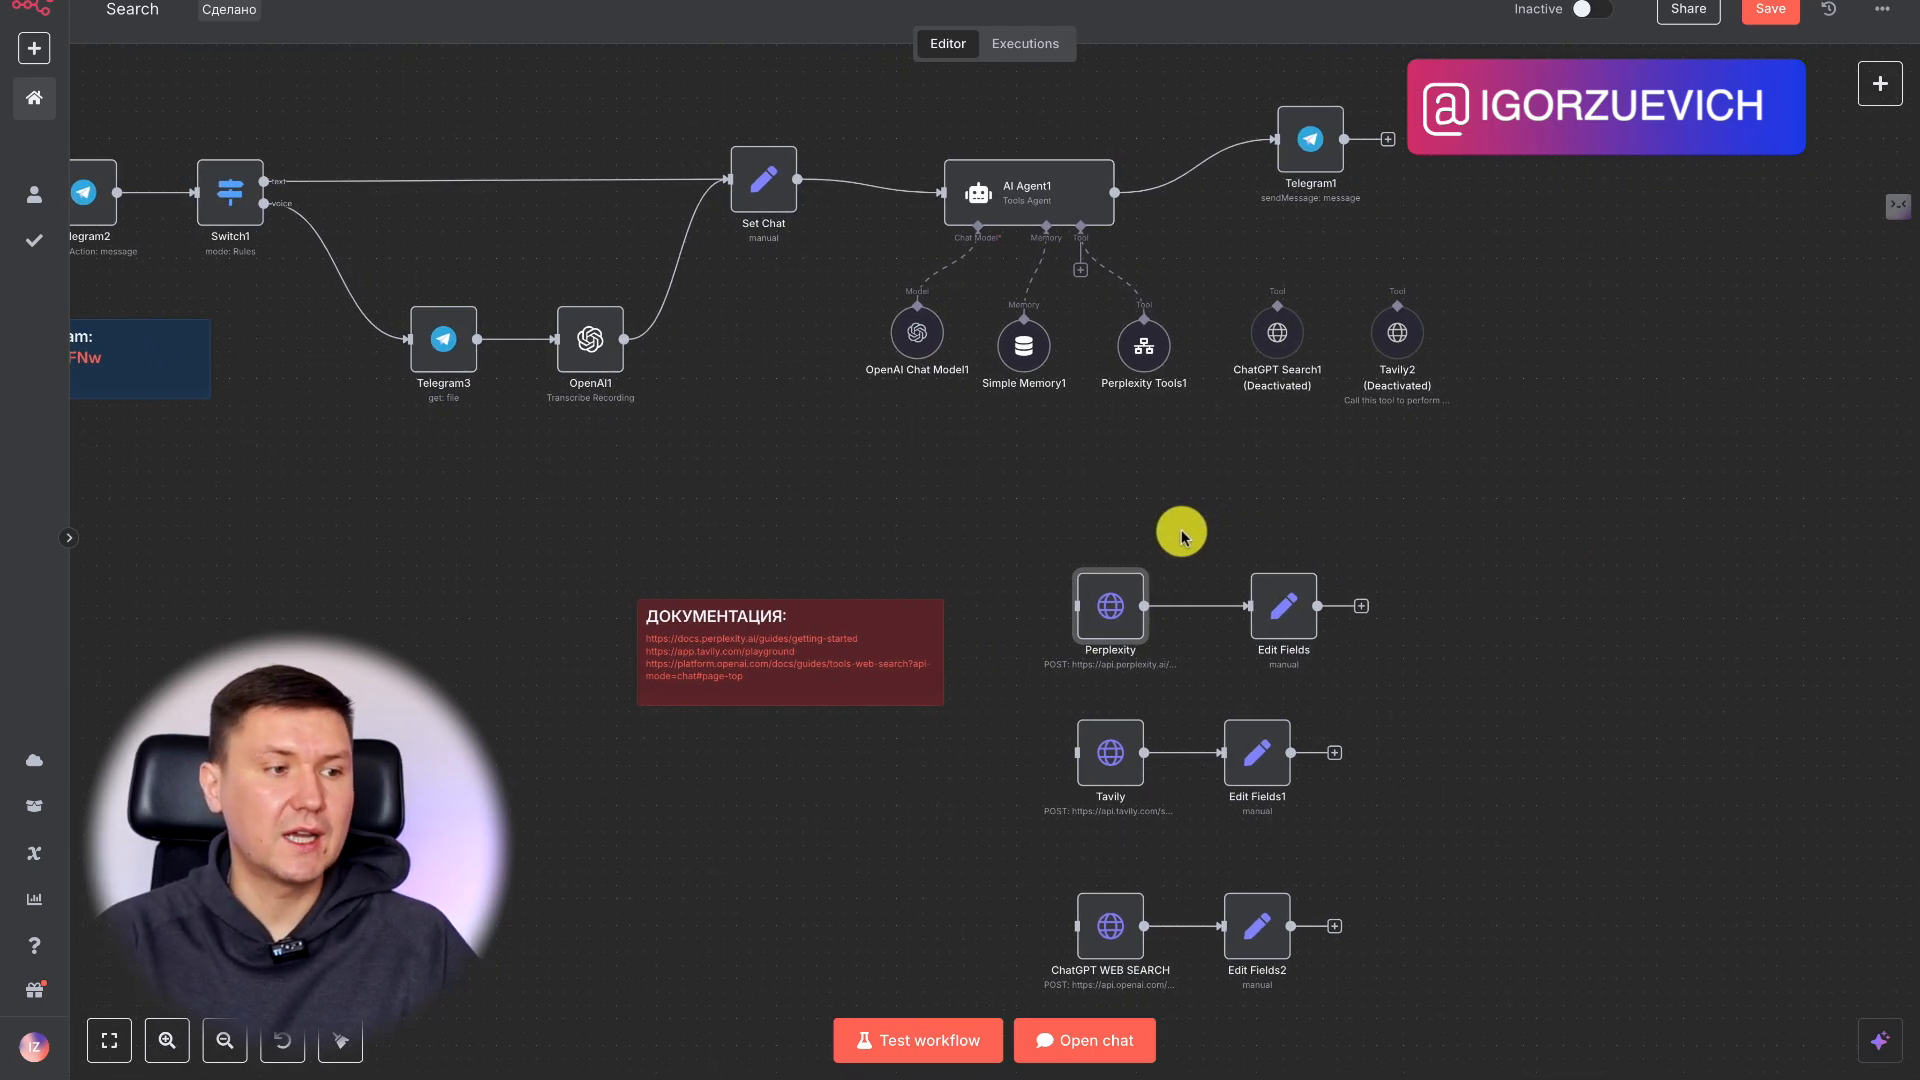
Check the credential and model settings of the OpenAI Chat Model1 node attached to AI Agent1.
mouse_move(1277, 350)
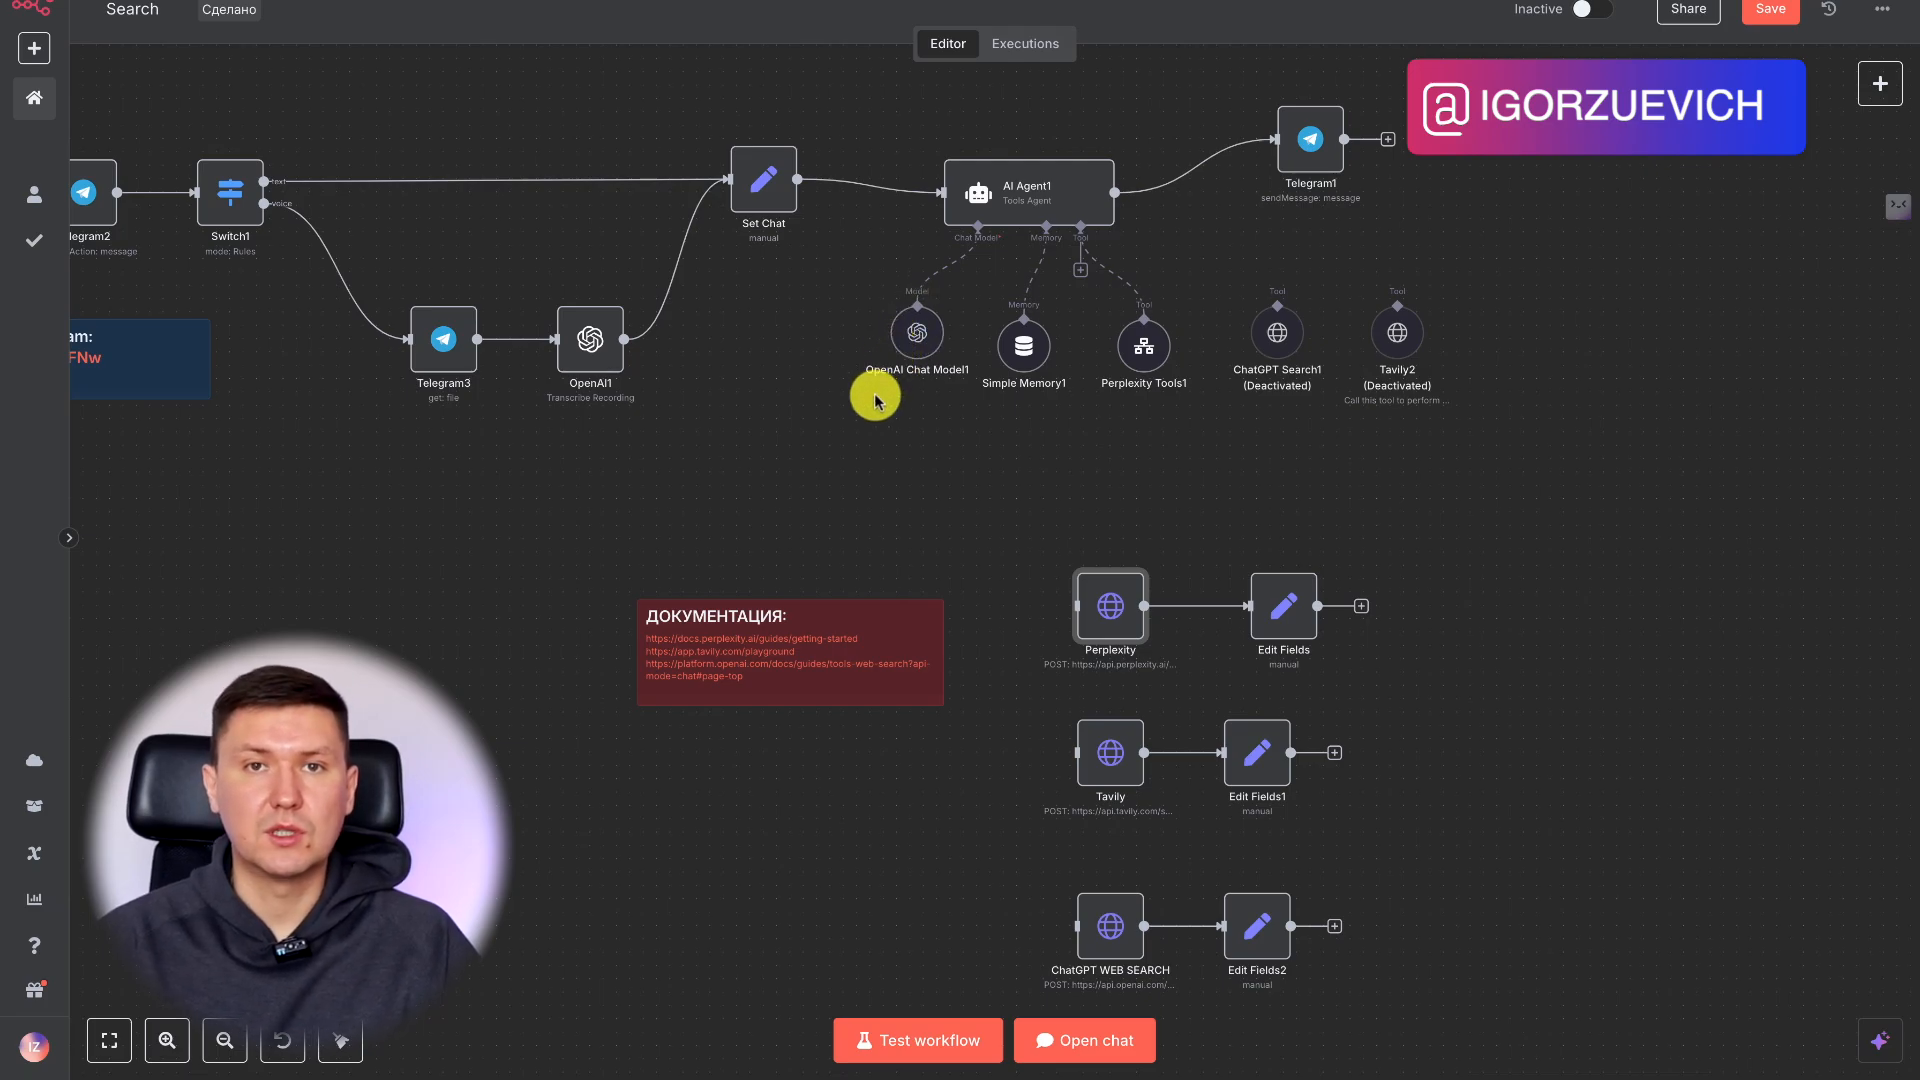
double_click(912, 337)
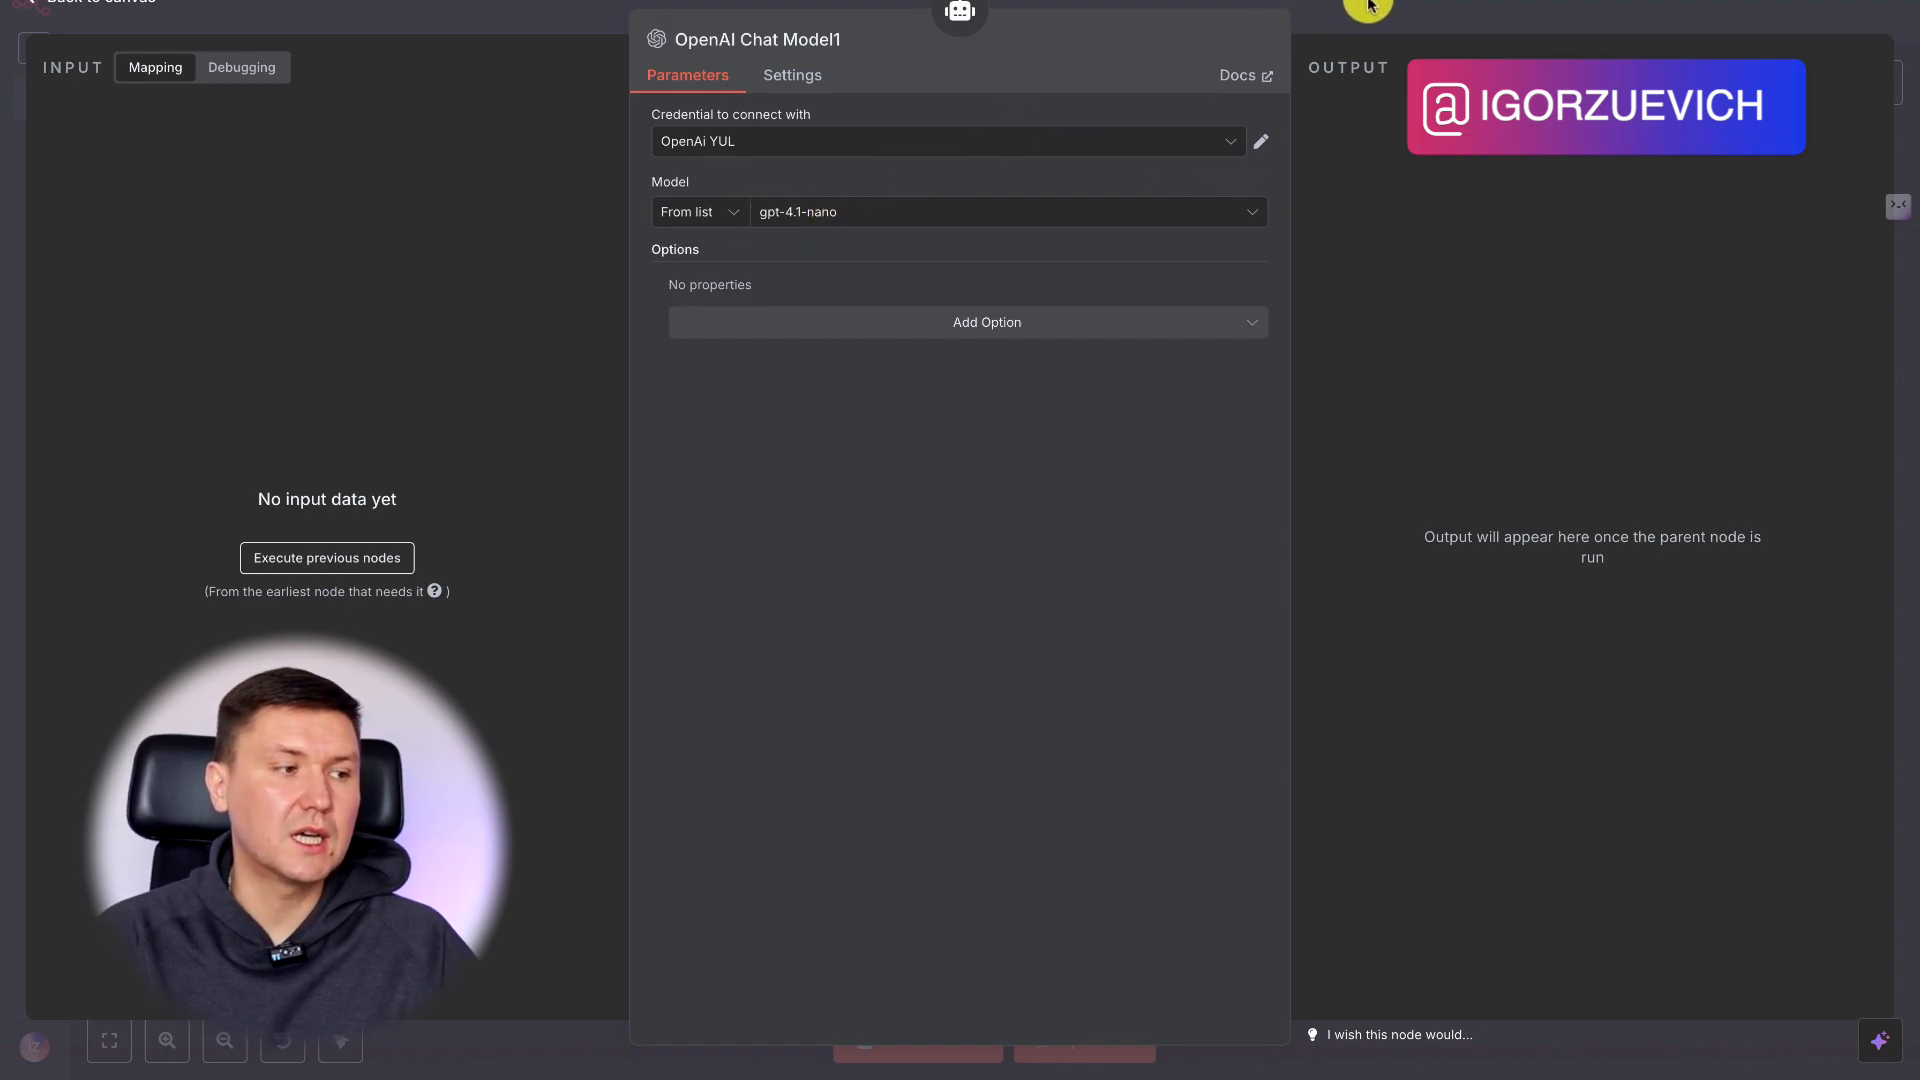
click(1355, 30)
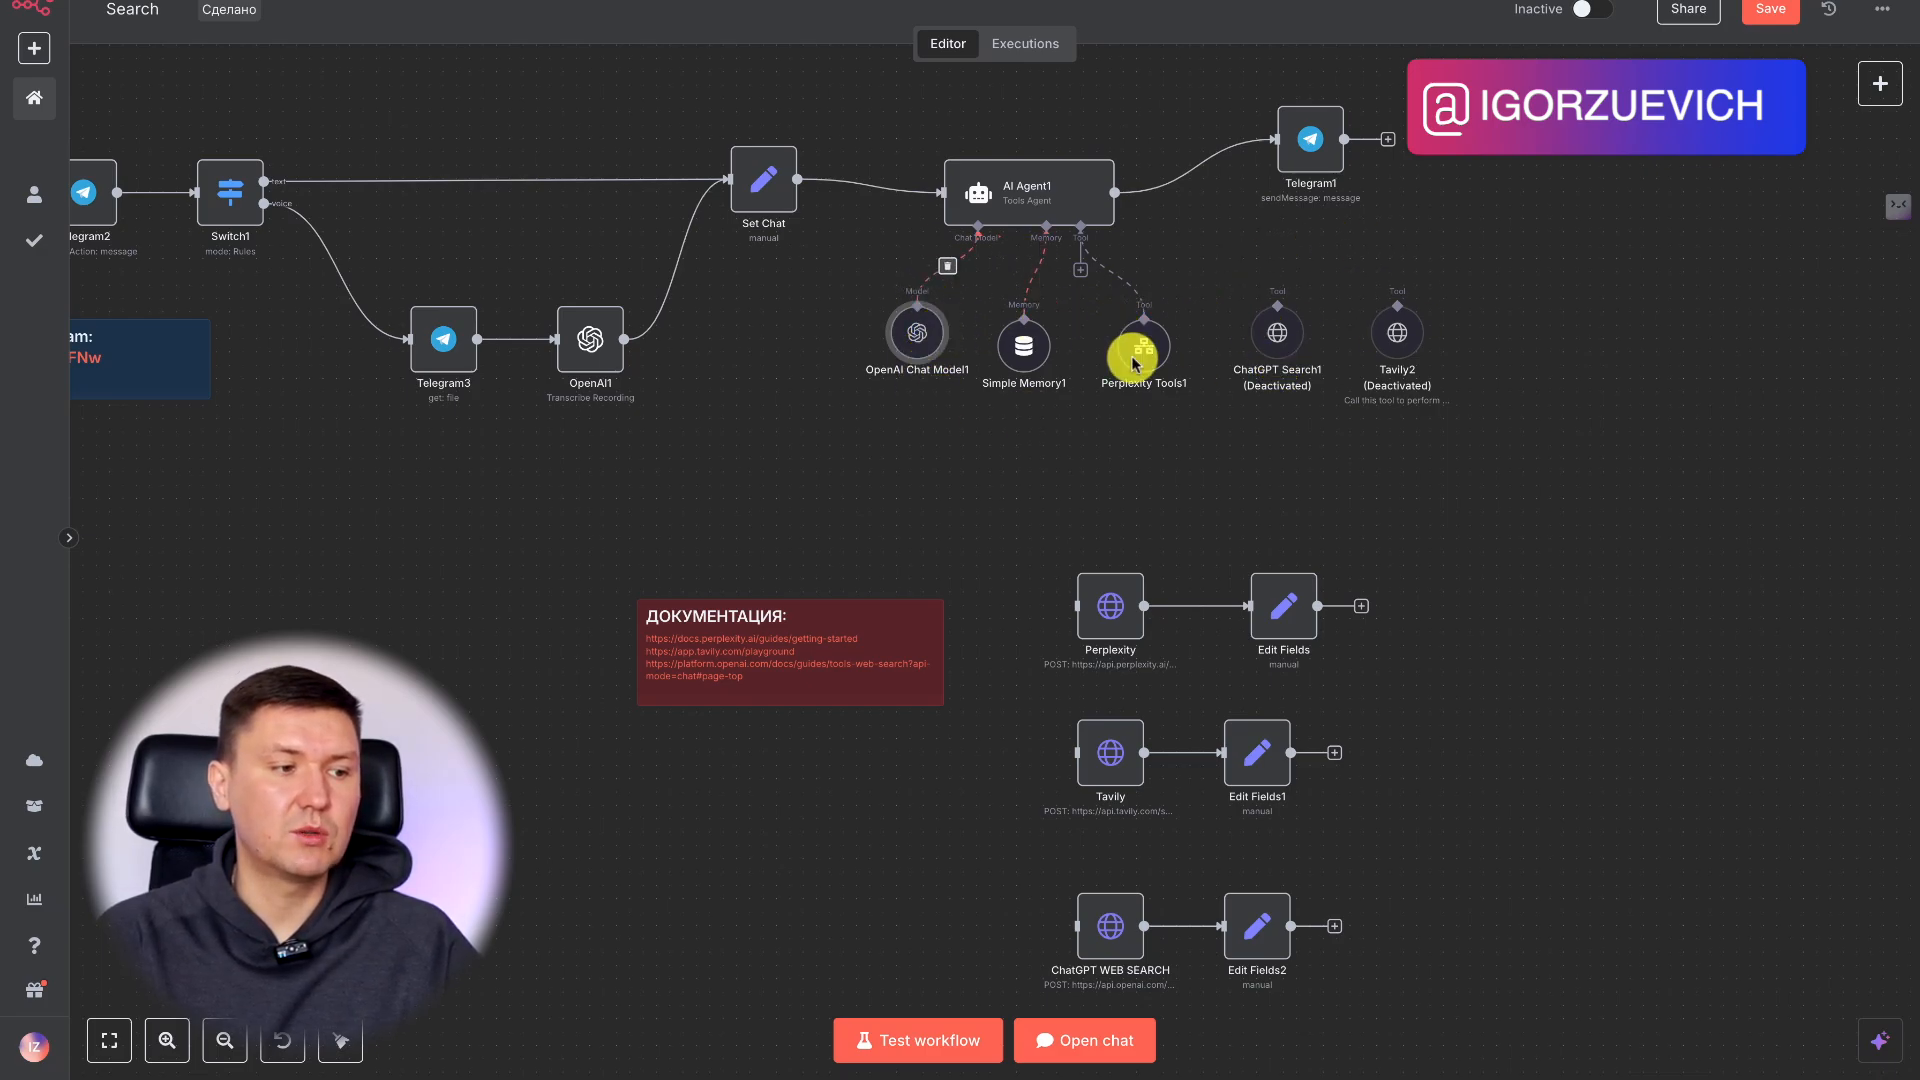
Examine the agent's search tools and the separate Perplexity, Tavily and ChatGPT WEB SEARCH node chains in the workflow.
scroll(1192, 472, right, 1)
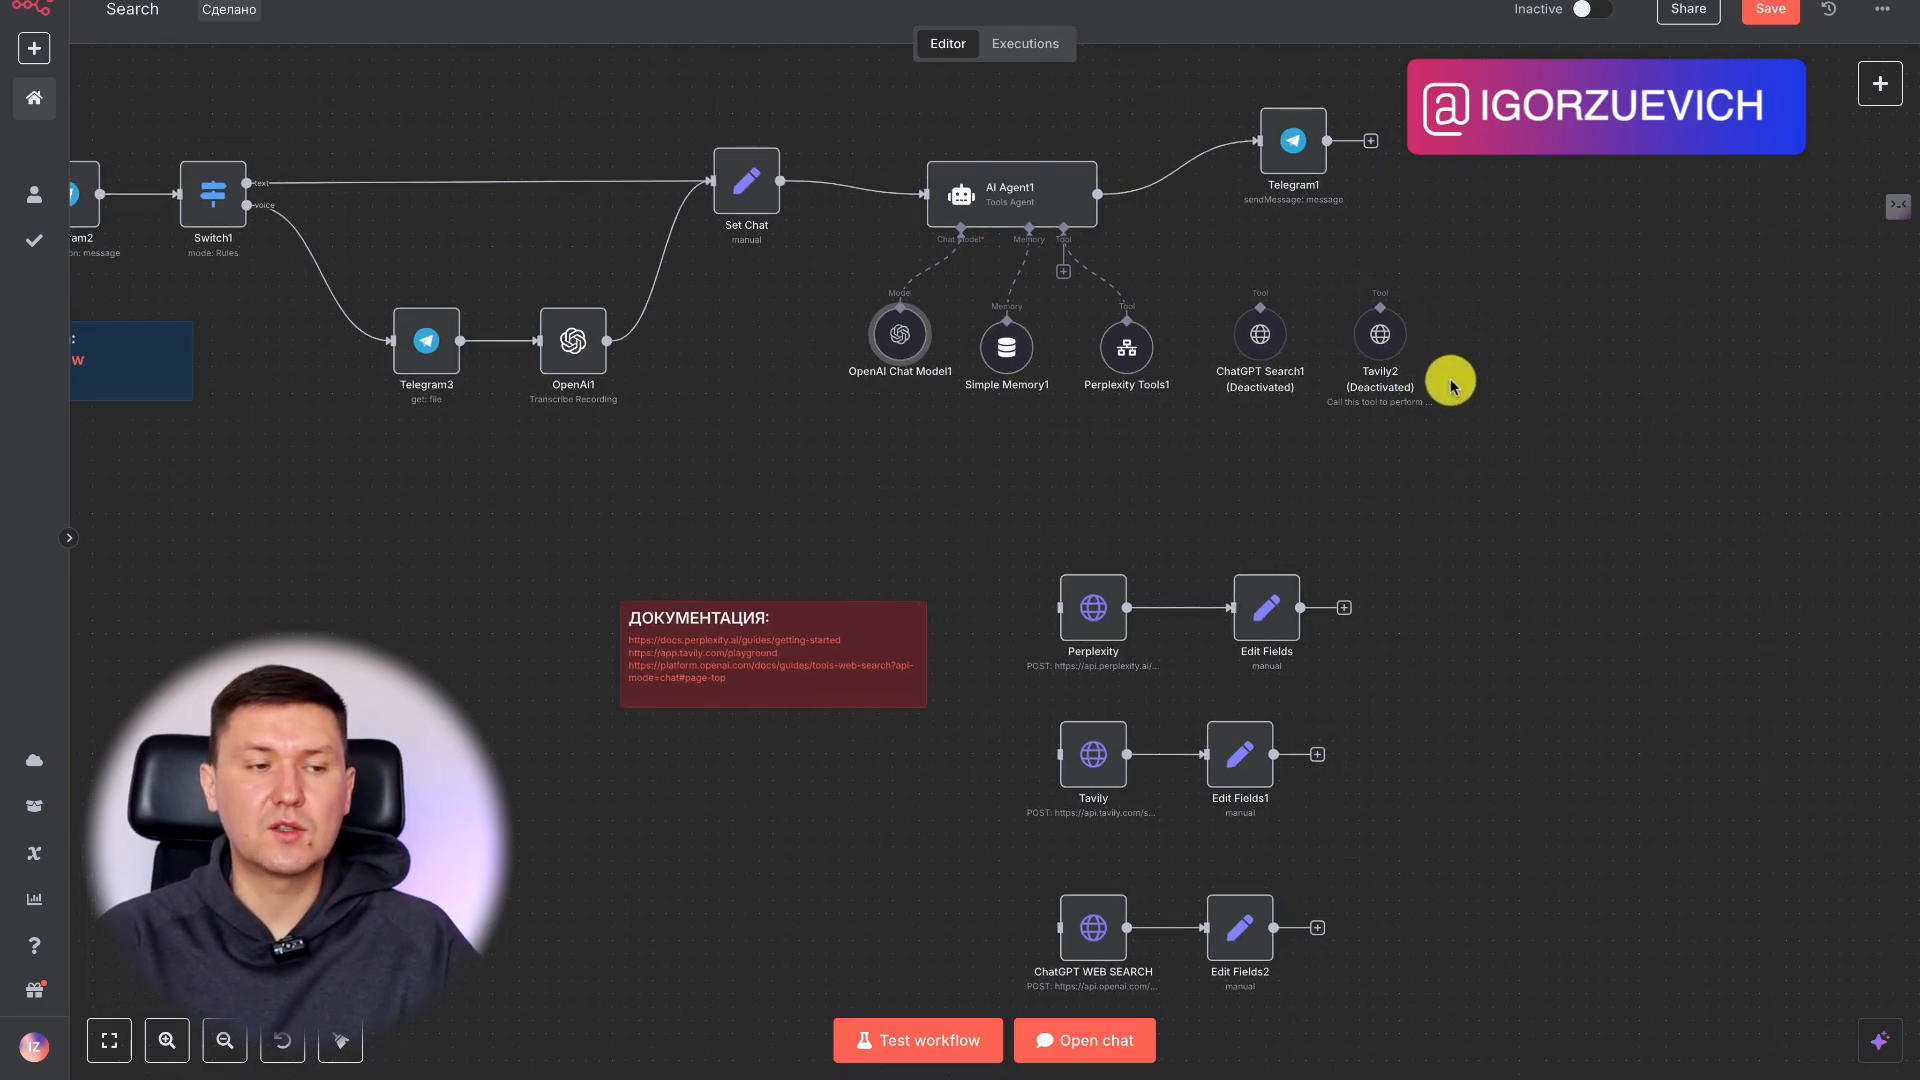
scroll(1487, 416, down, 4)
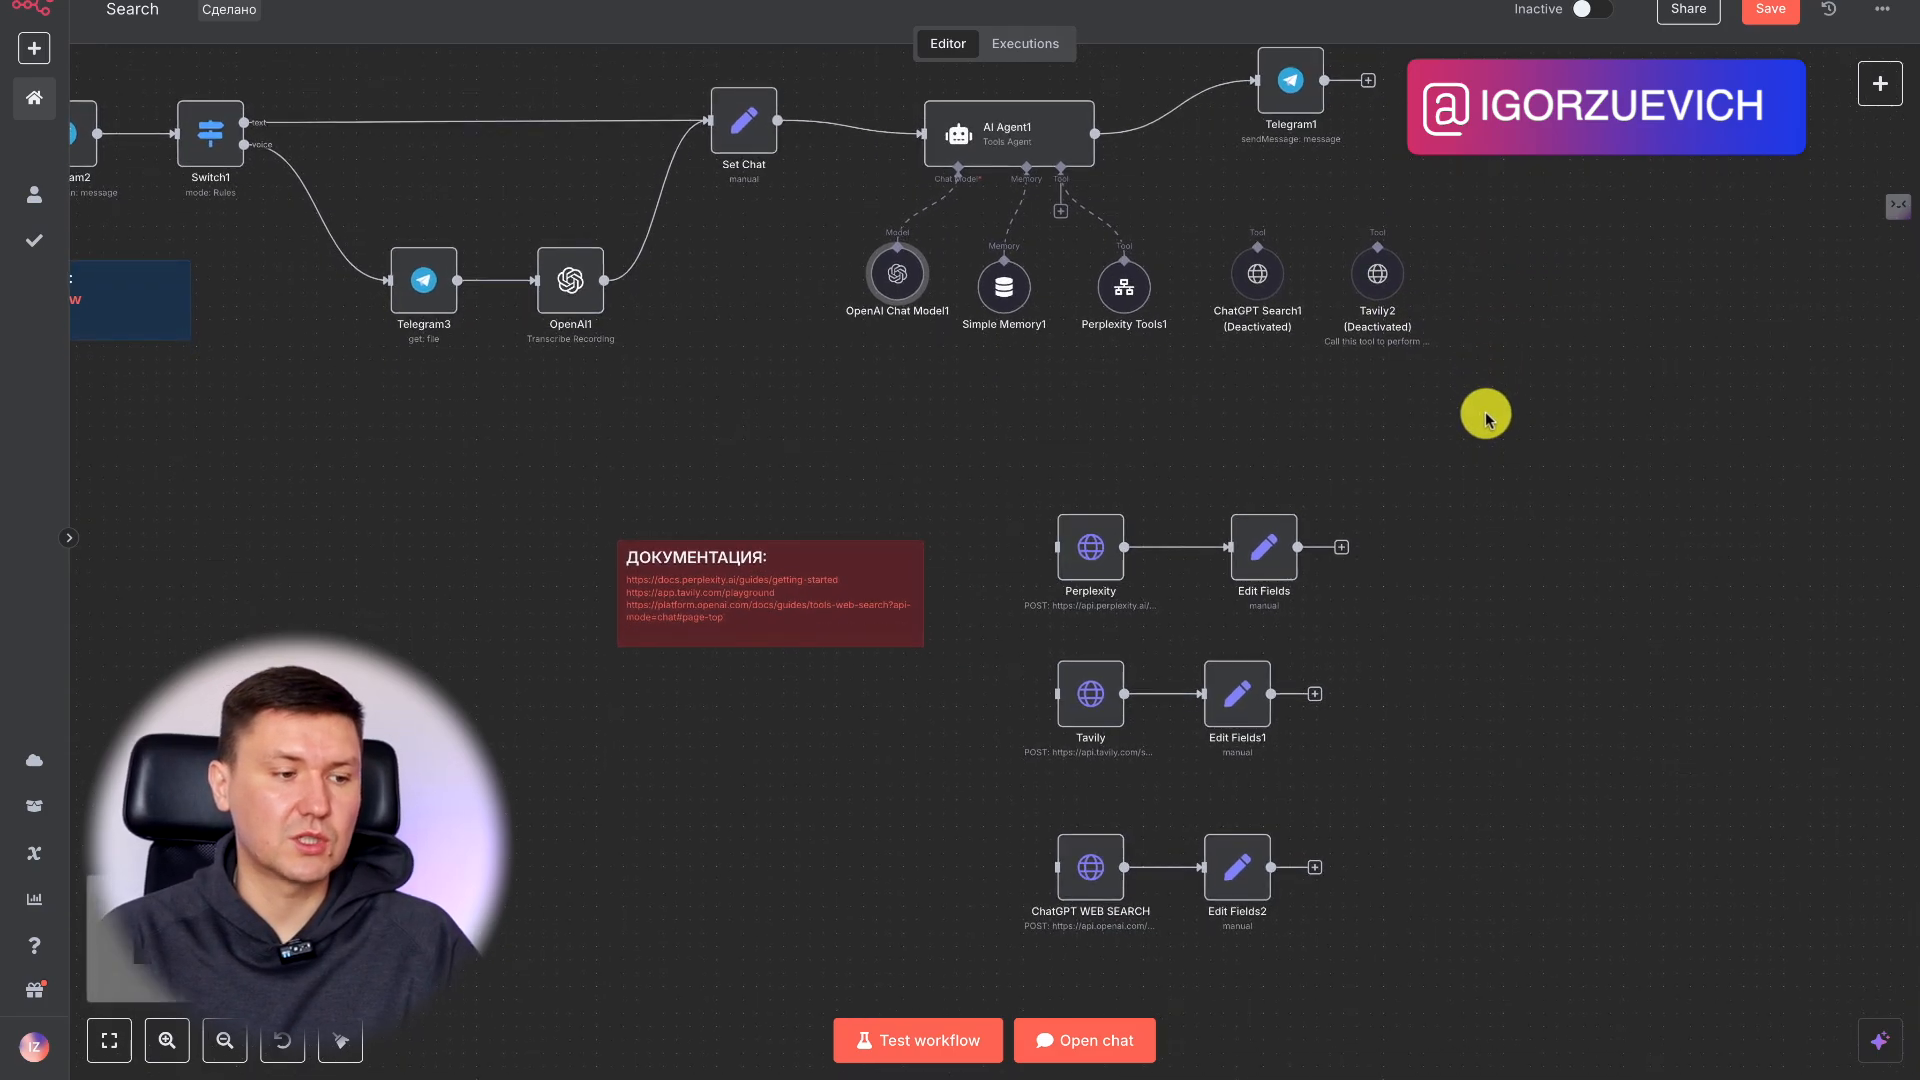
scroll(1486, 416, down, 6)
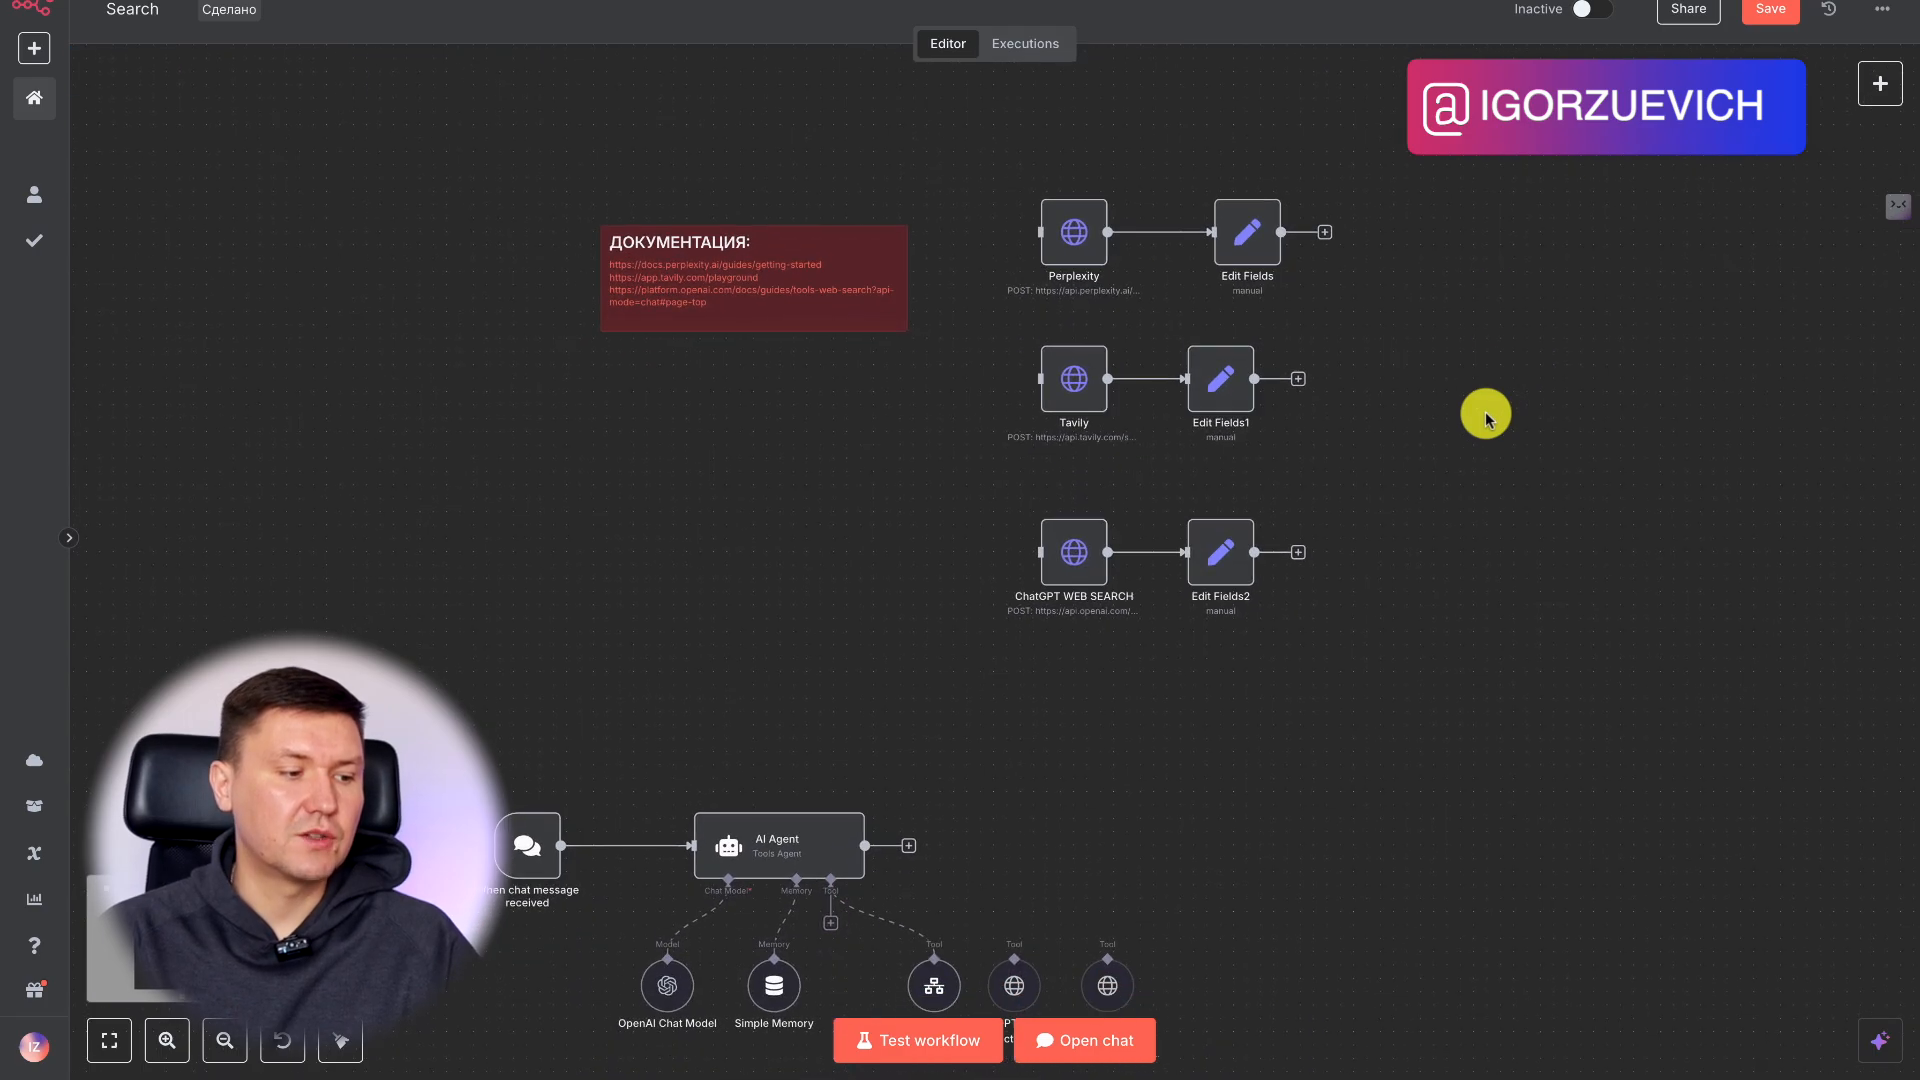
scroll(1486, 418, up, 12)
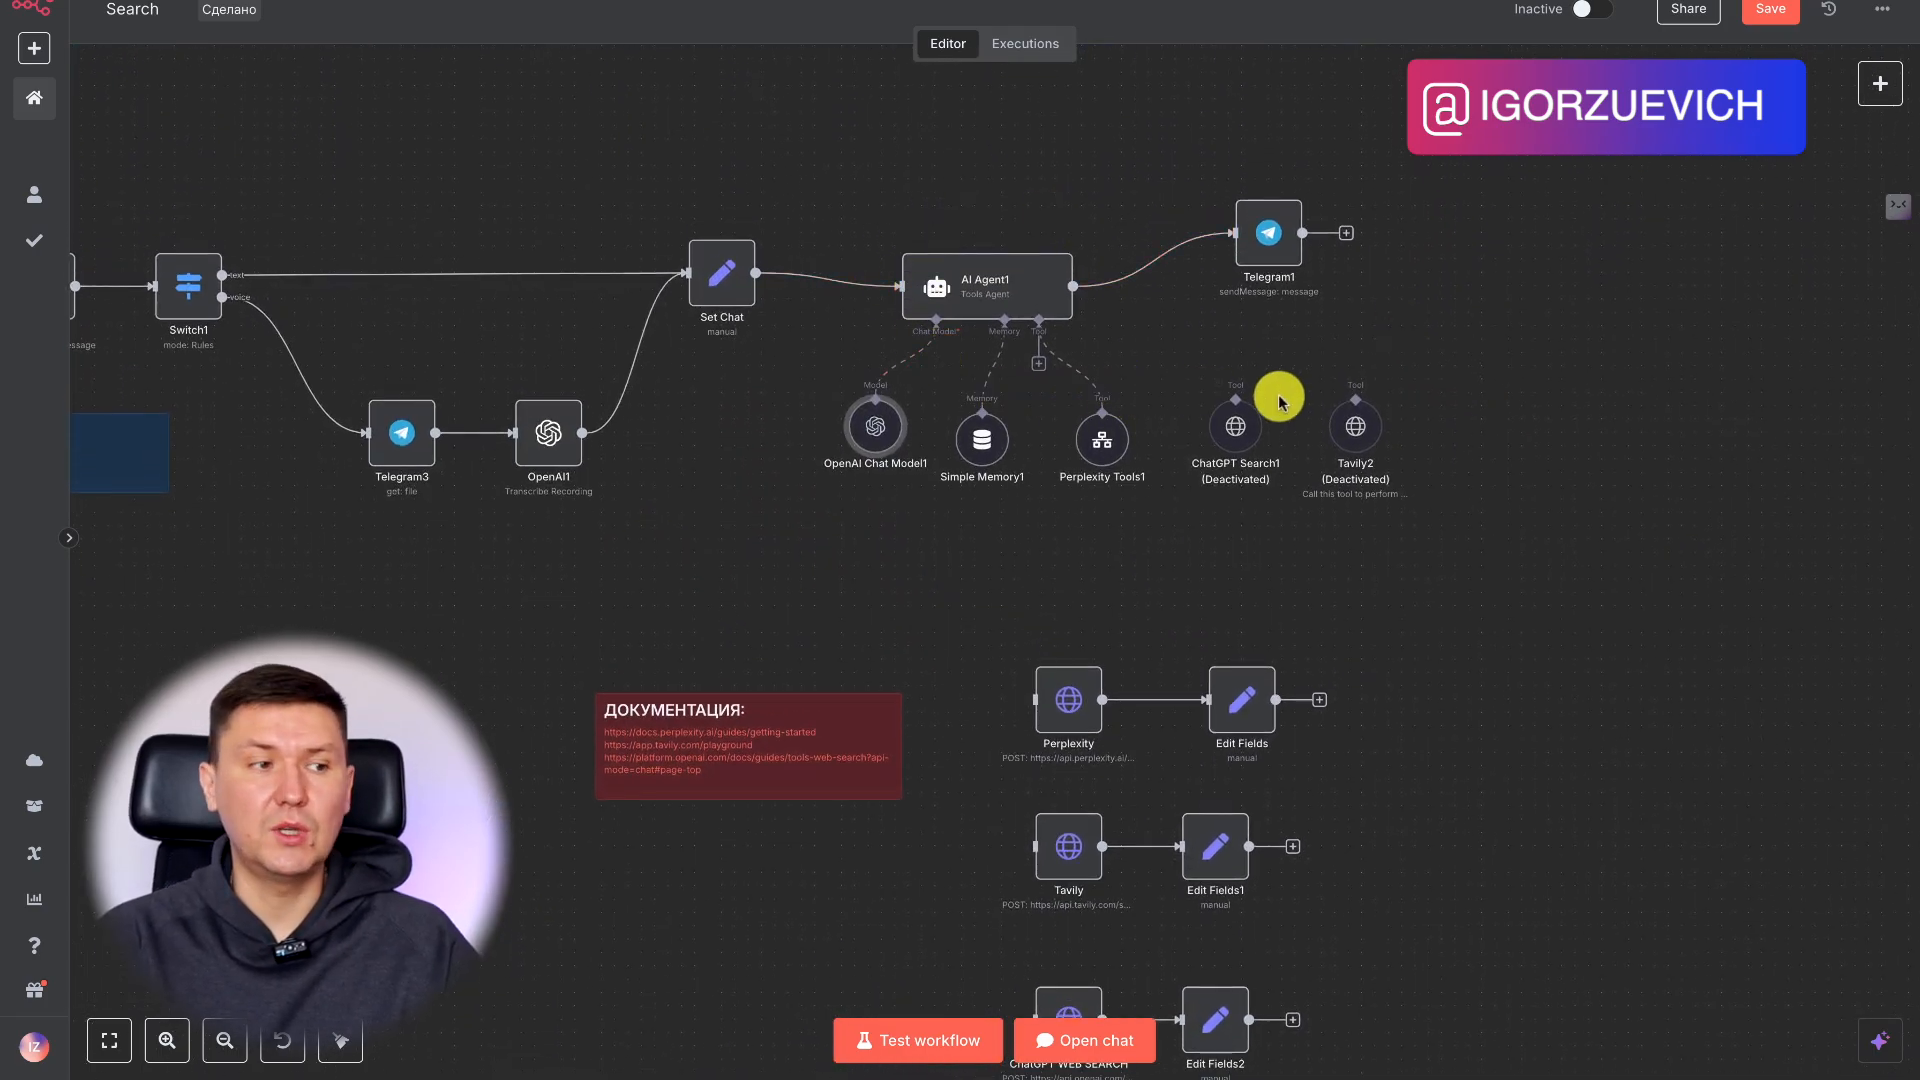
scroll(1280, 402, left, 1)
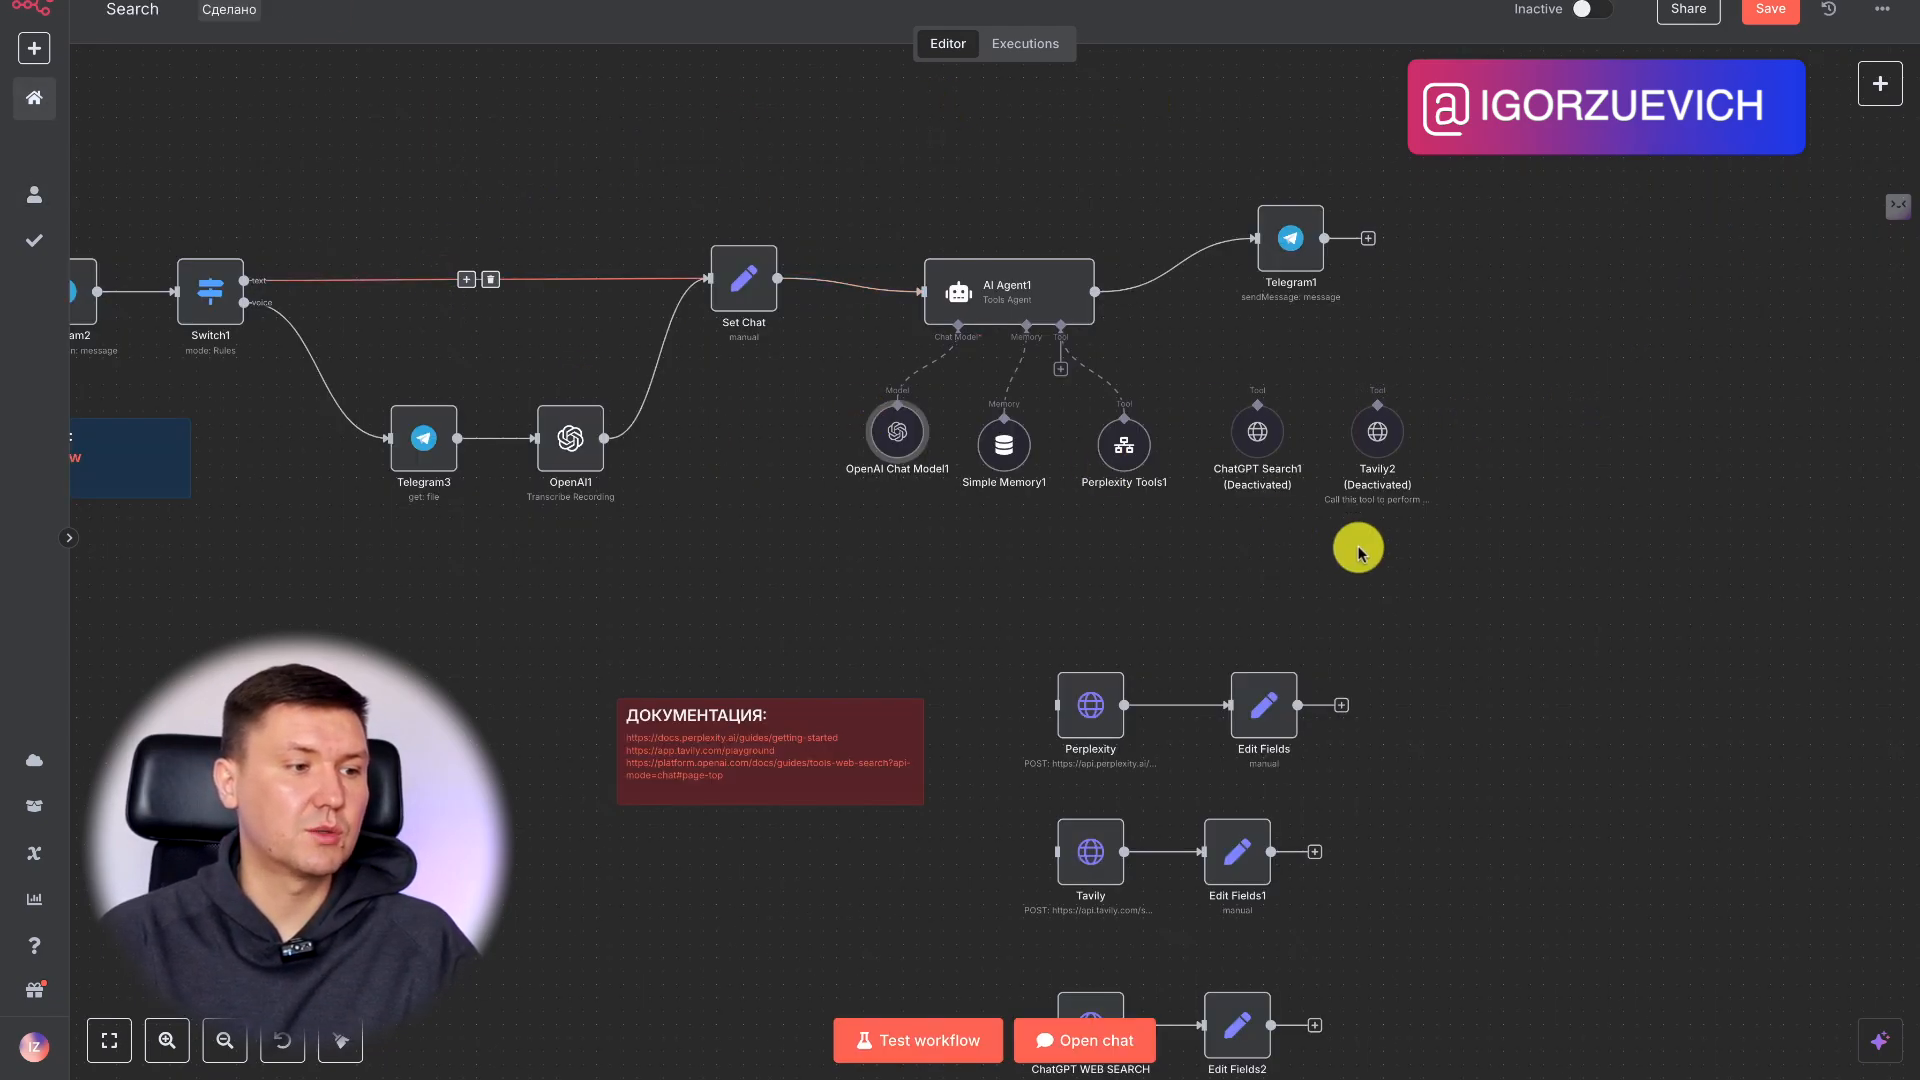
scroll(1438, 571, down, 1)
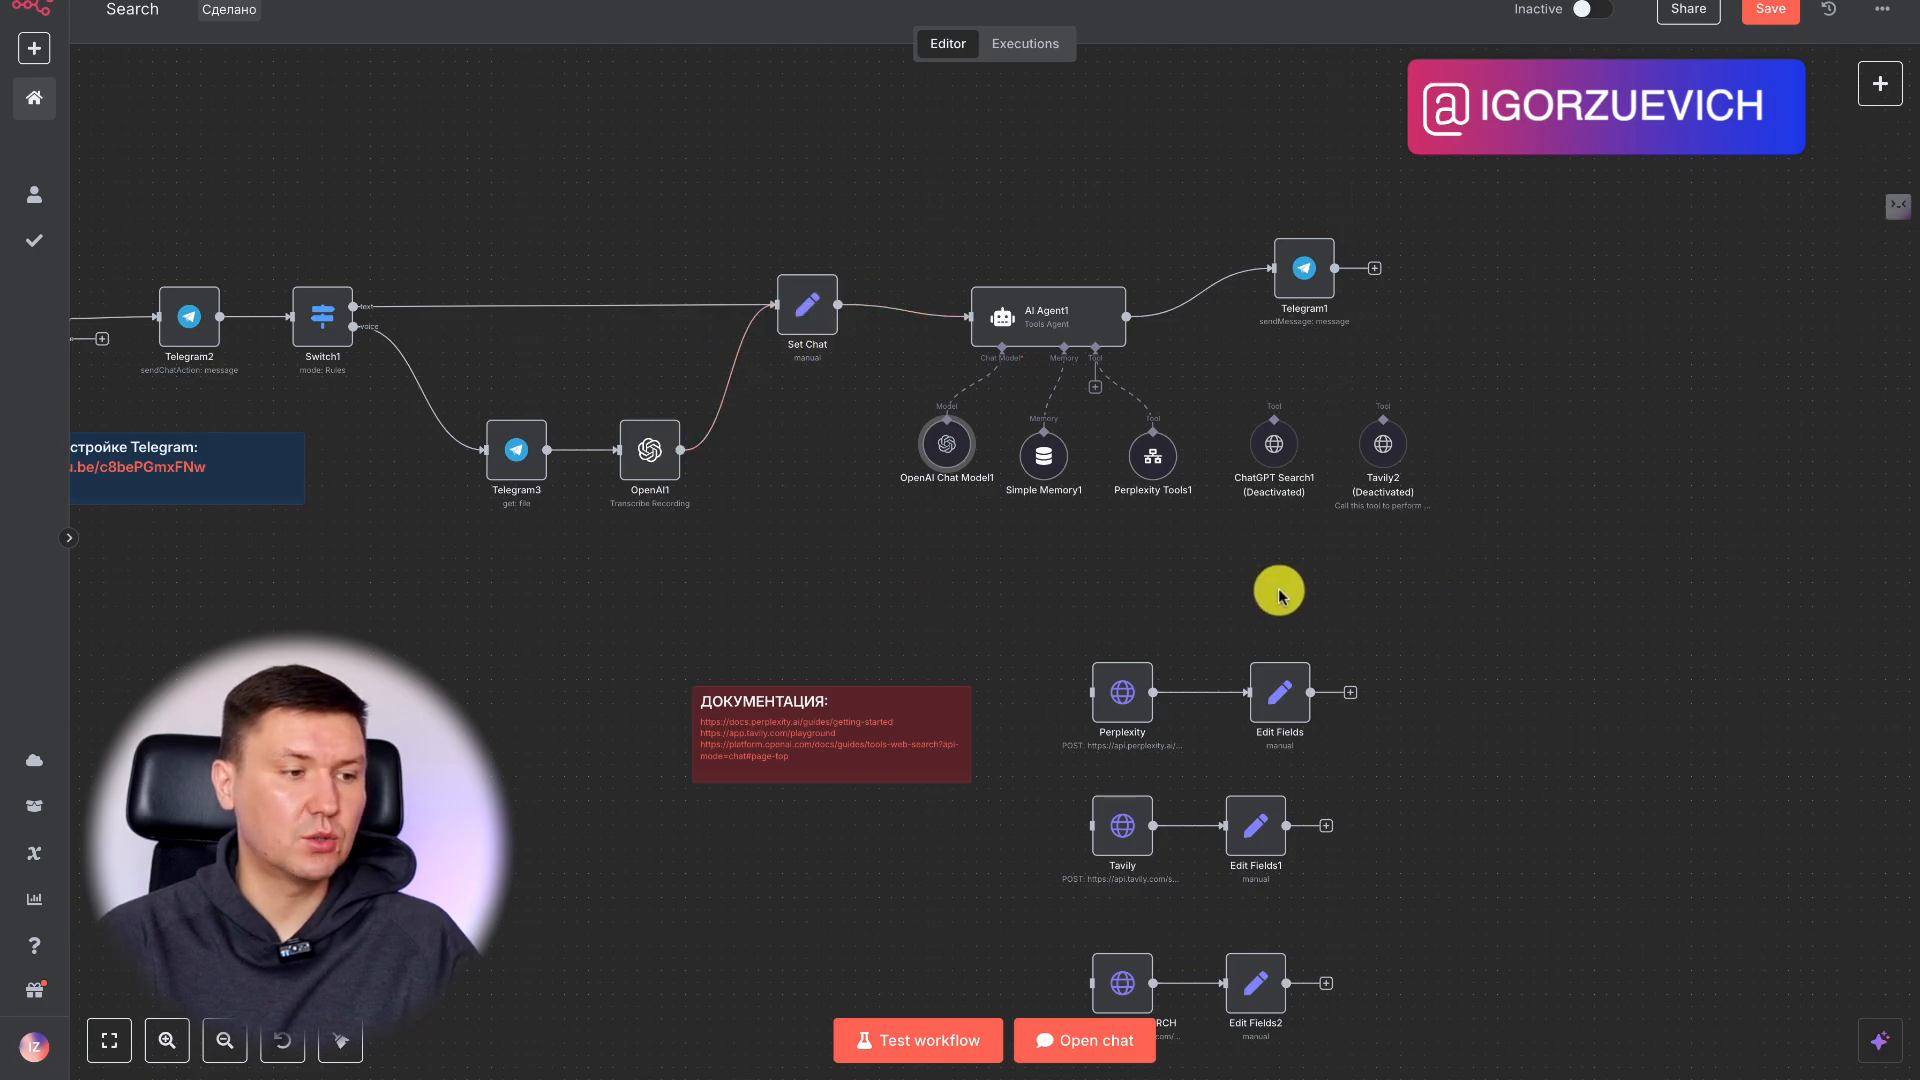
scroll(1278, 595, right, 1)
scroll(1277, 596, down, 3)
scroll(1278, 596, down, 1)
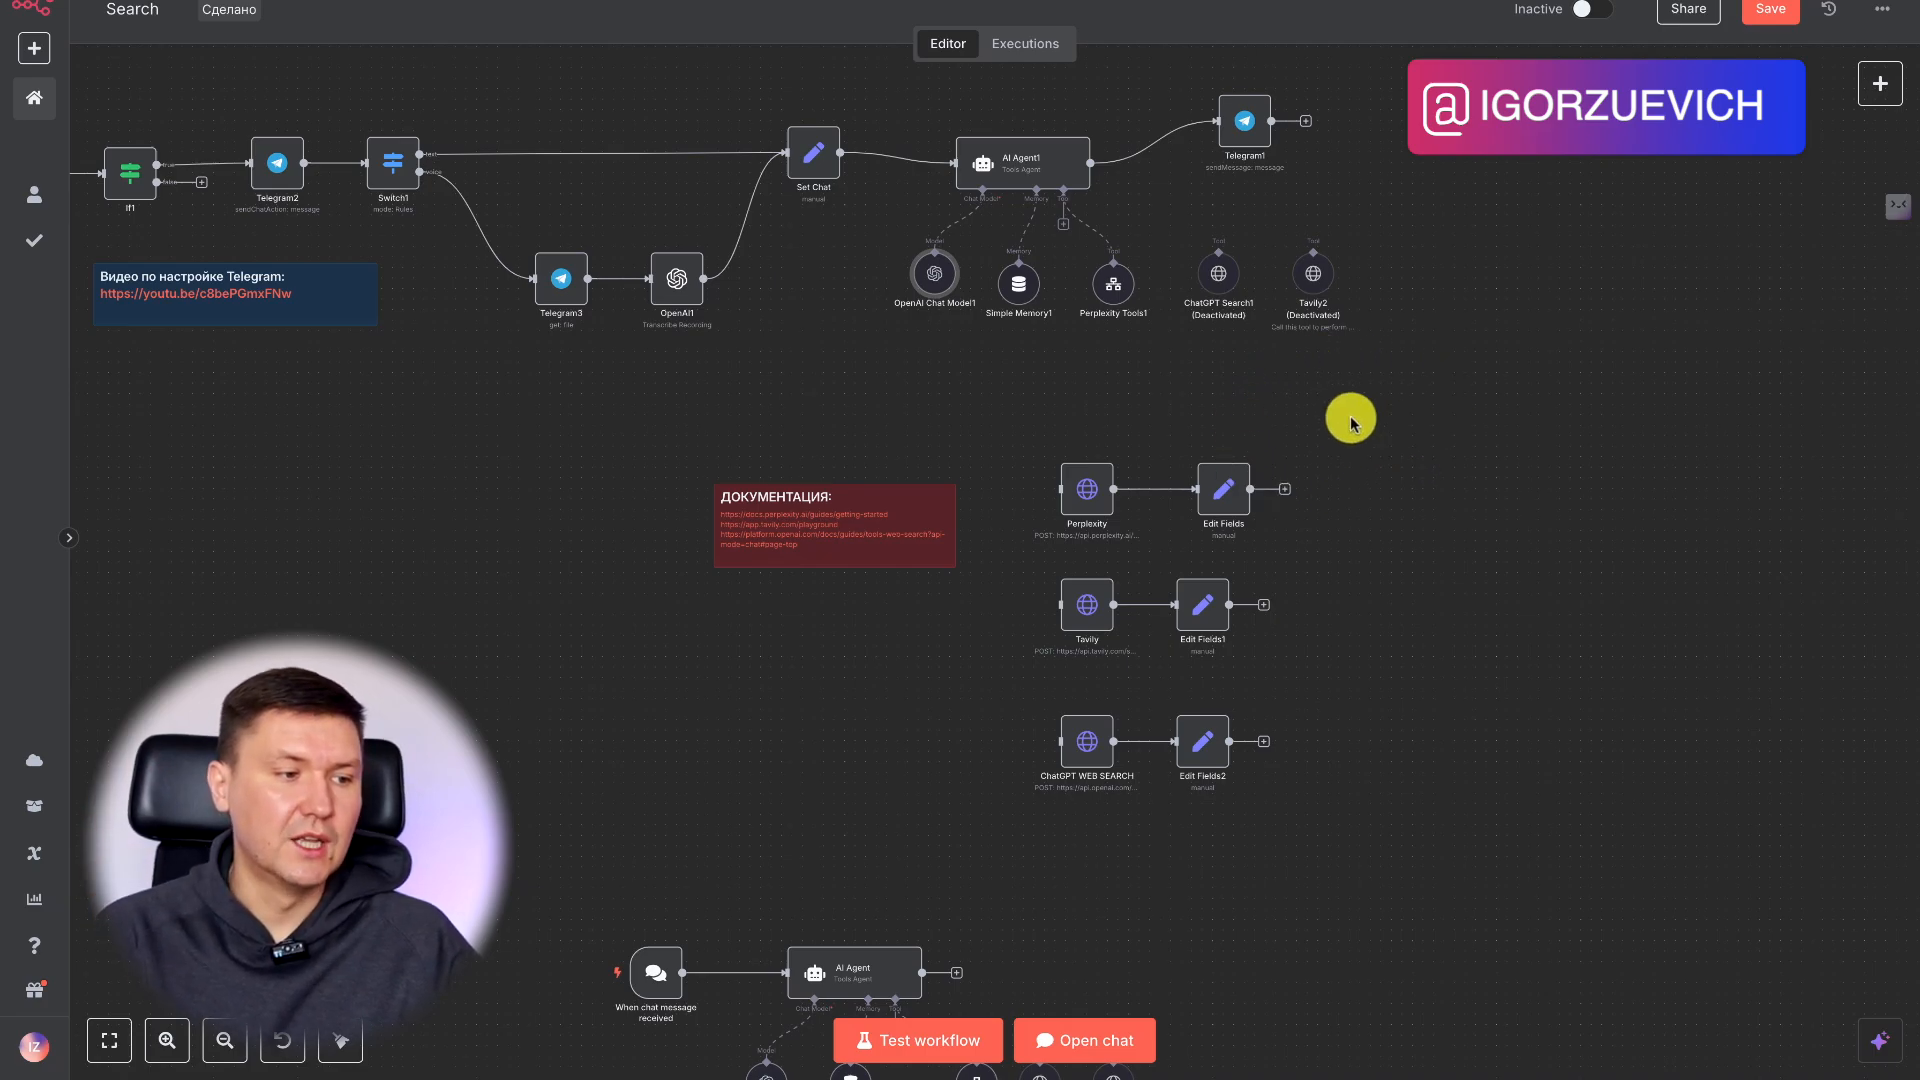
scroll(1393, 557, down, 5)
scroll(1392, 560, up, 5)
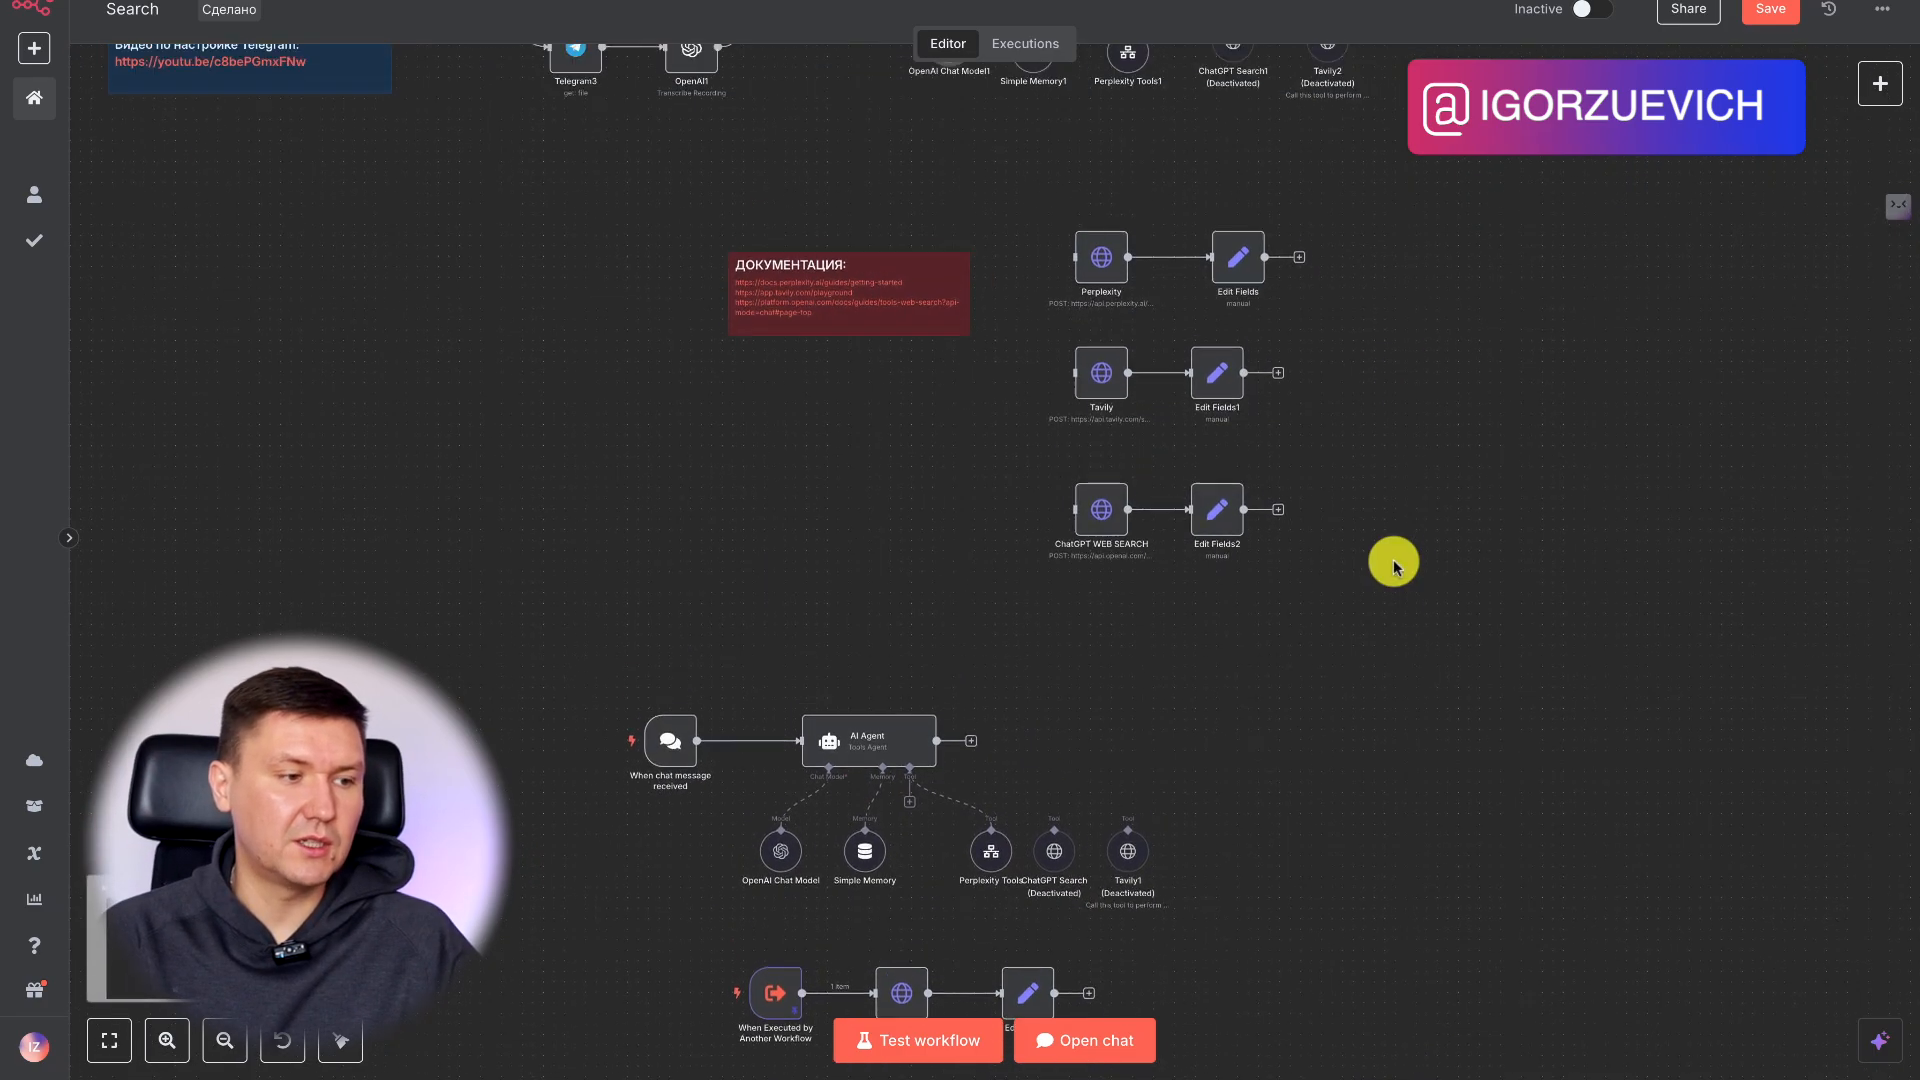
scroll(1392, 567, up, 2)
drag(1393, 531, 896, 647)
drag(1401, 664, 904, 776)
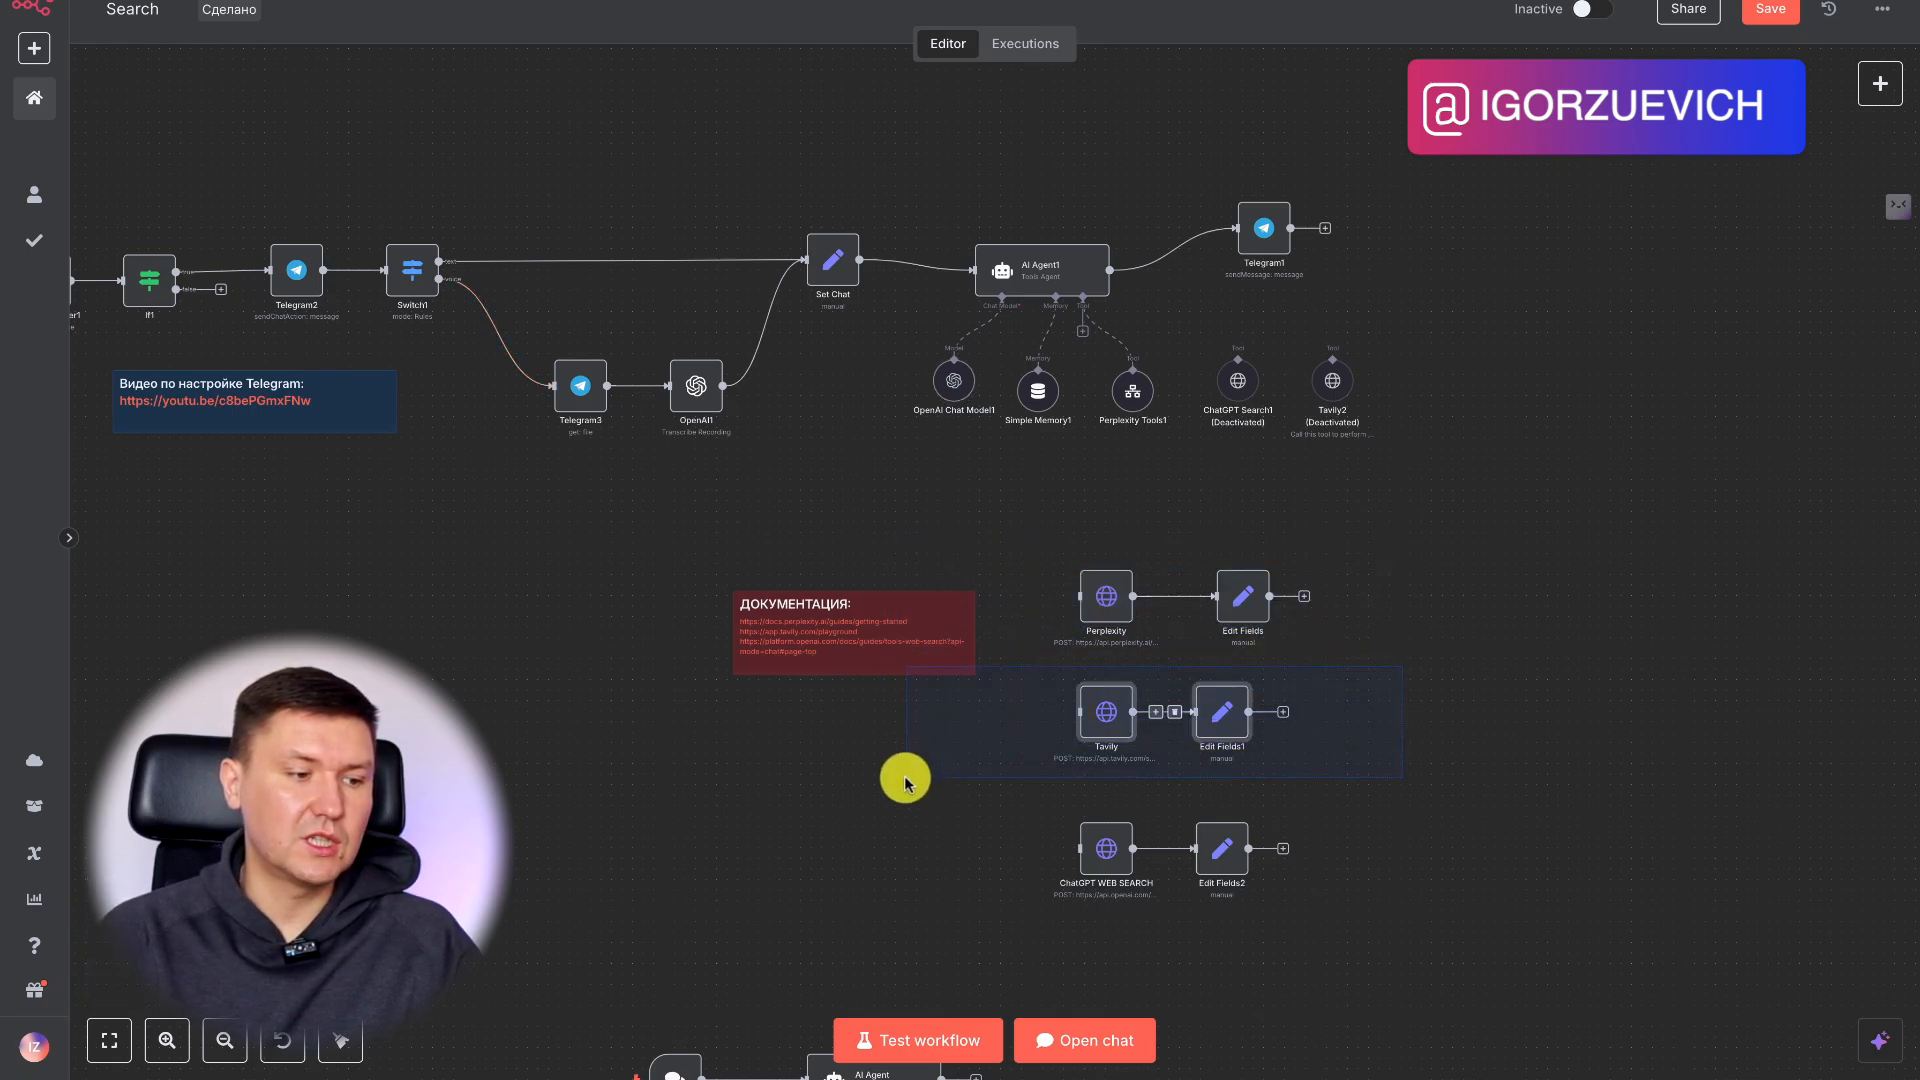
drag(1432, 775, 853, 921)
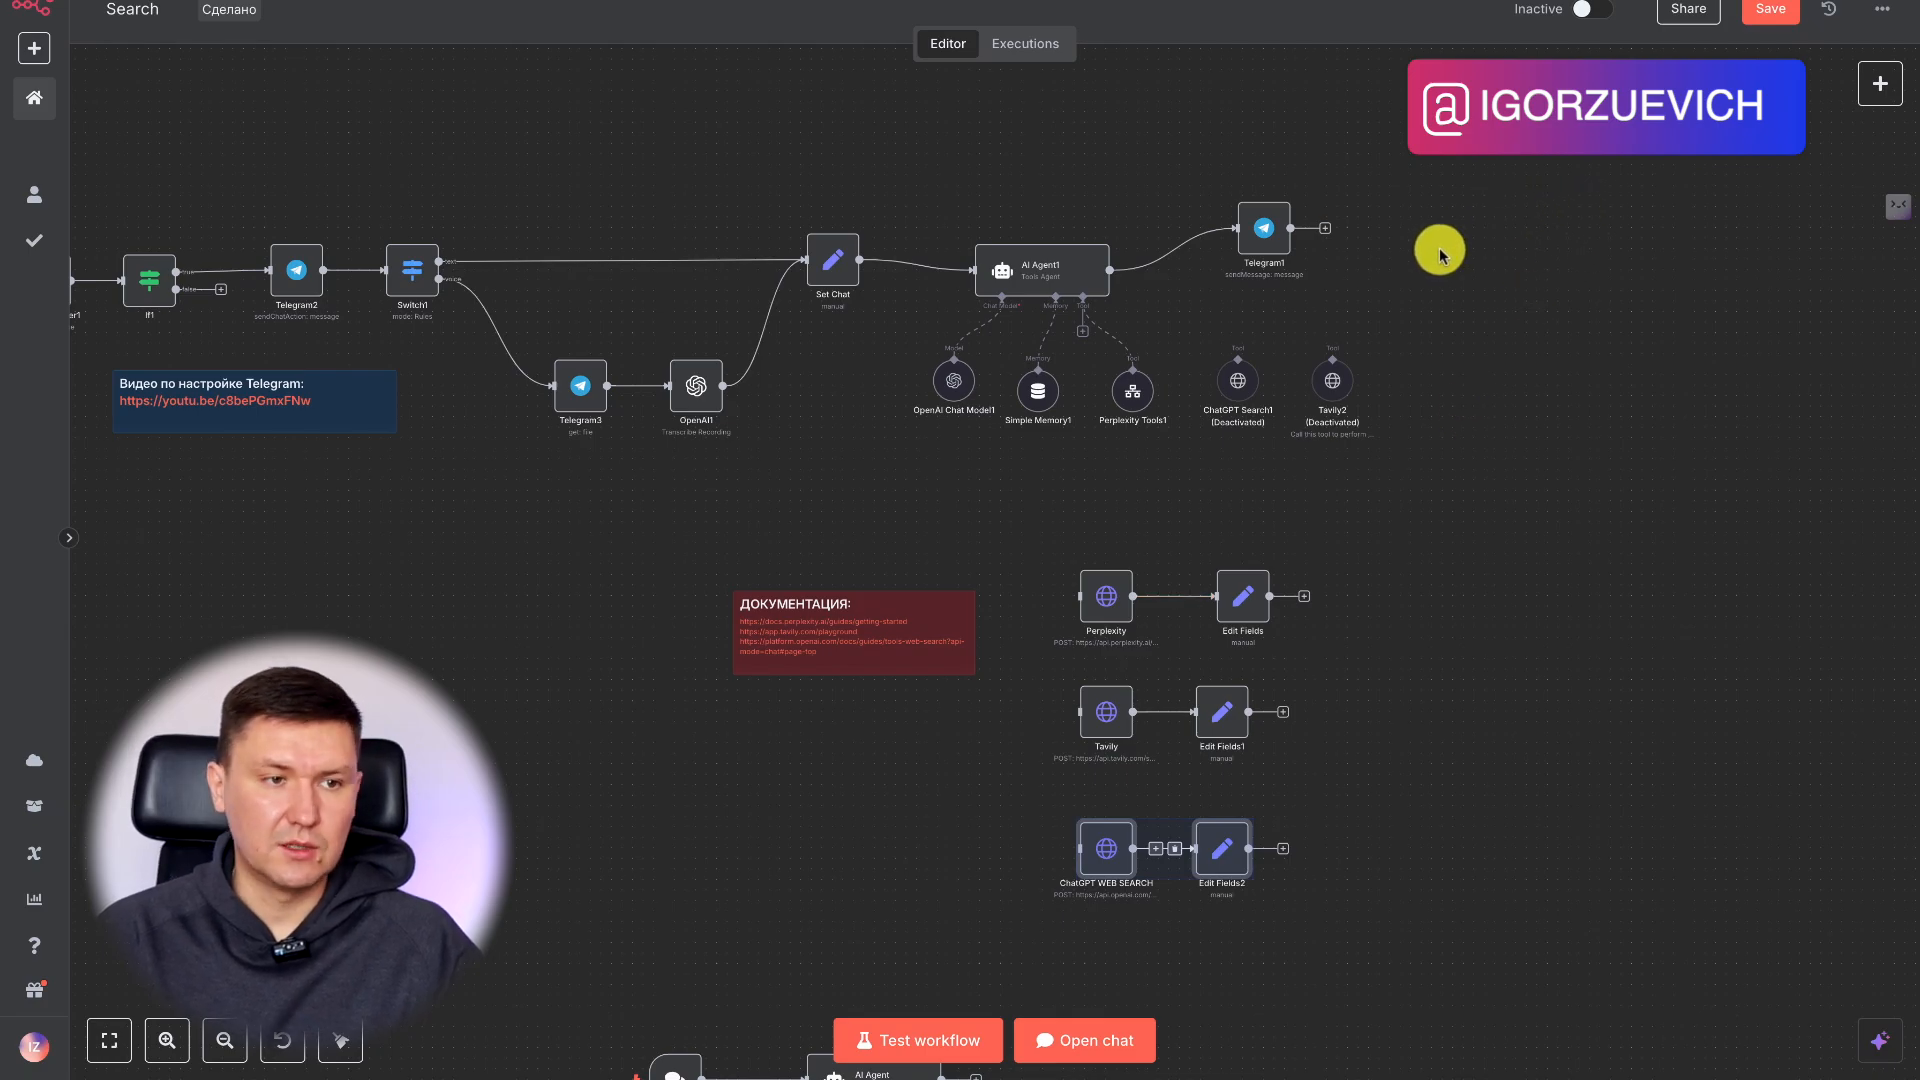
click(1882, 9)
click(1640, 179)
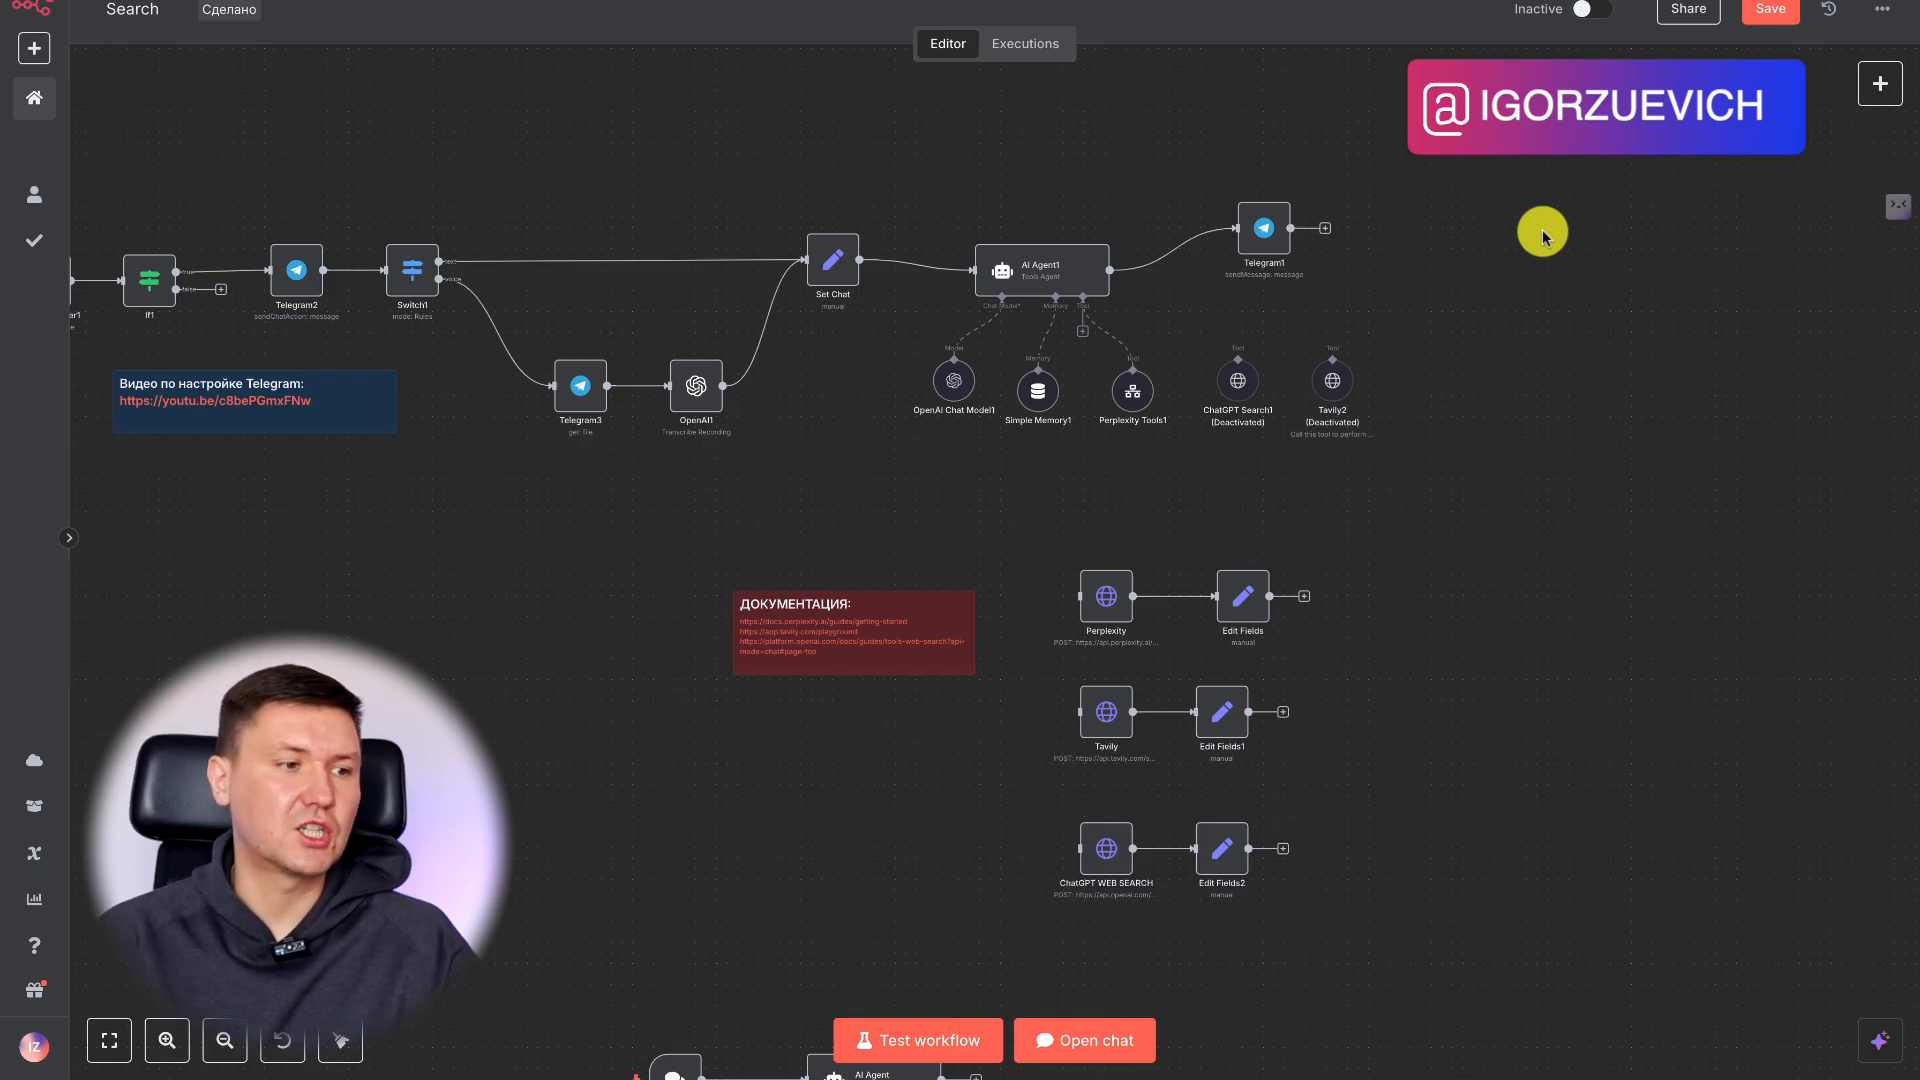
scroll(1488, 356, left, 5)
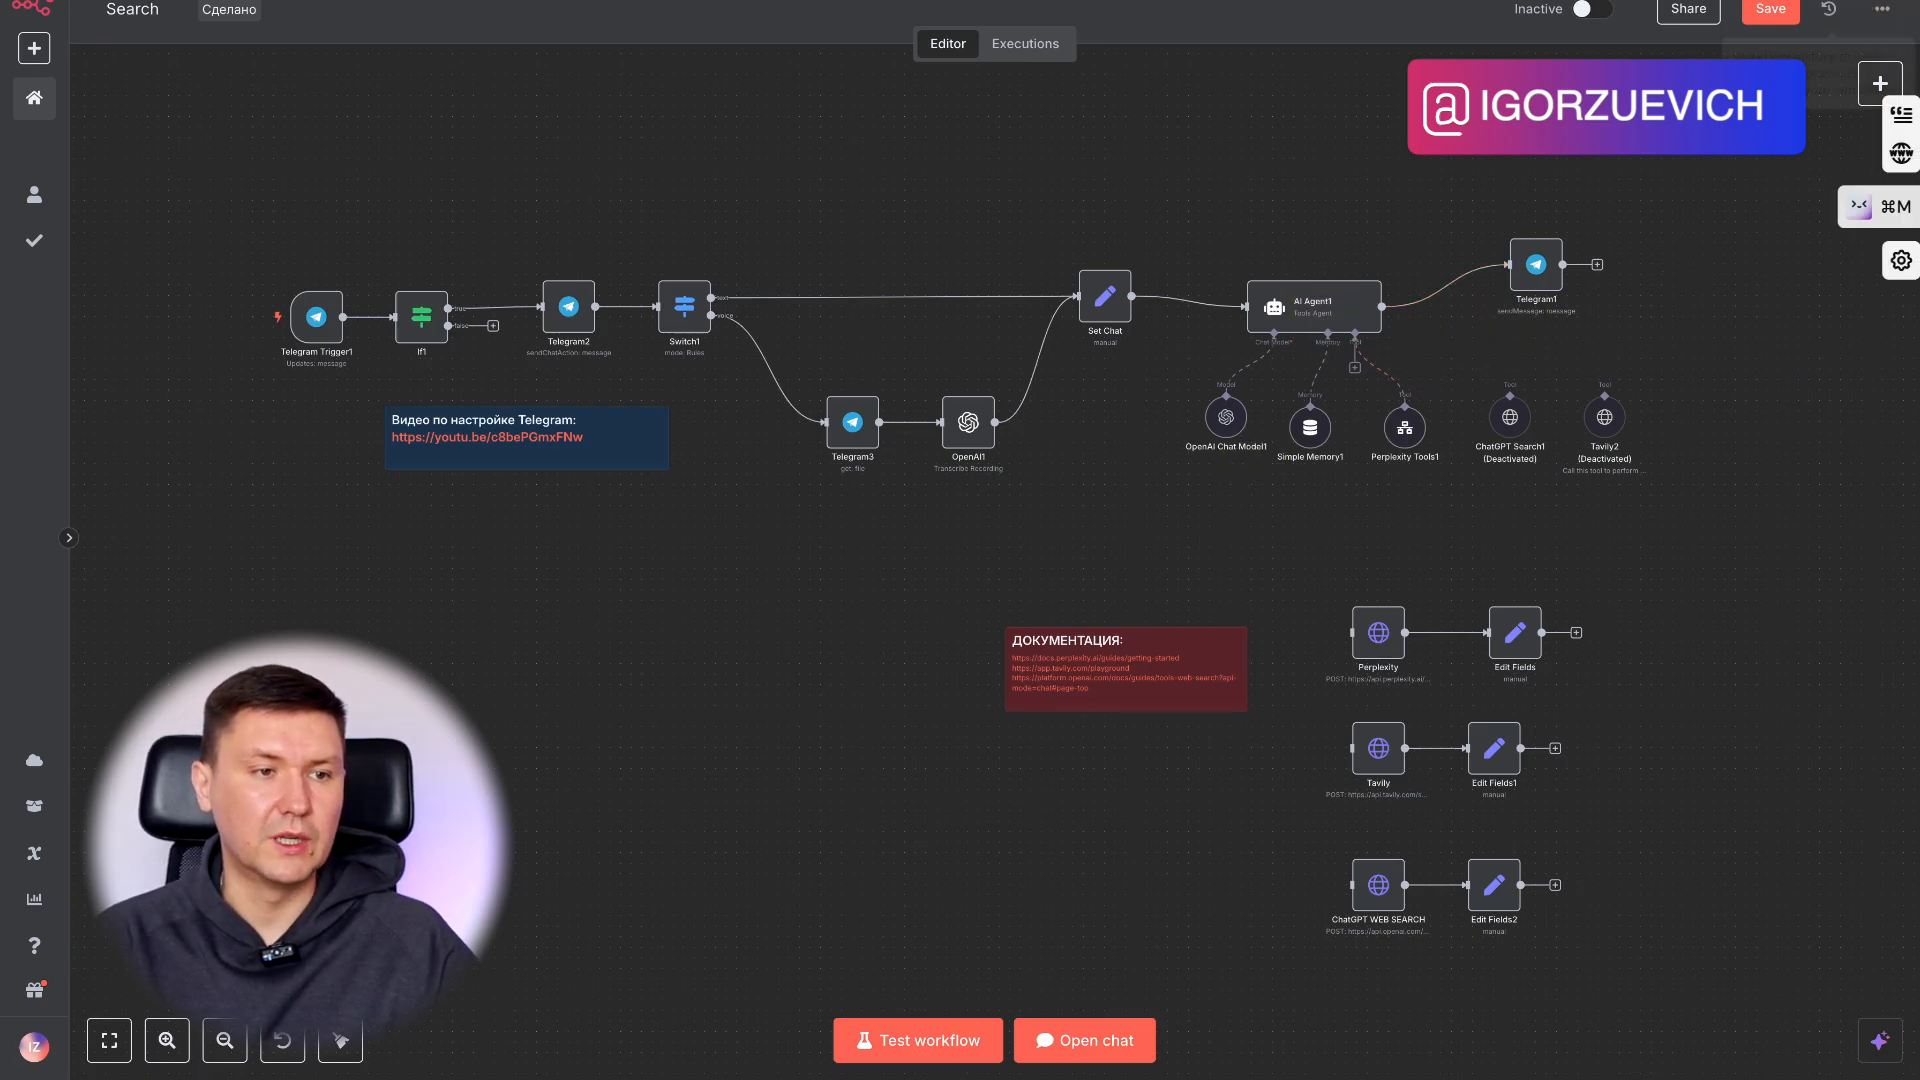
scroll(1472, 366, right, 5)
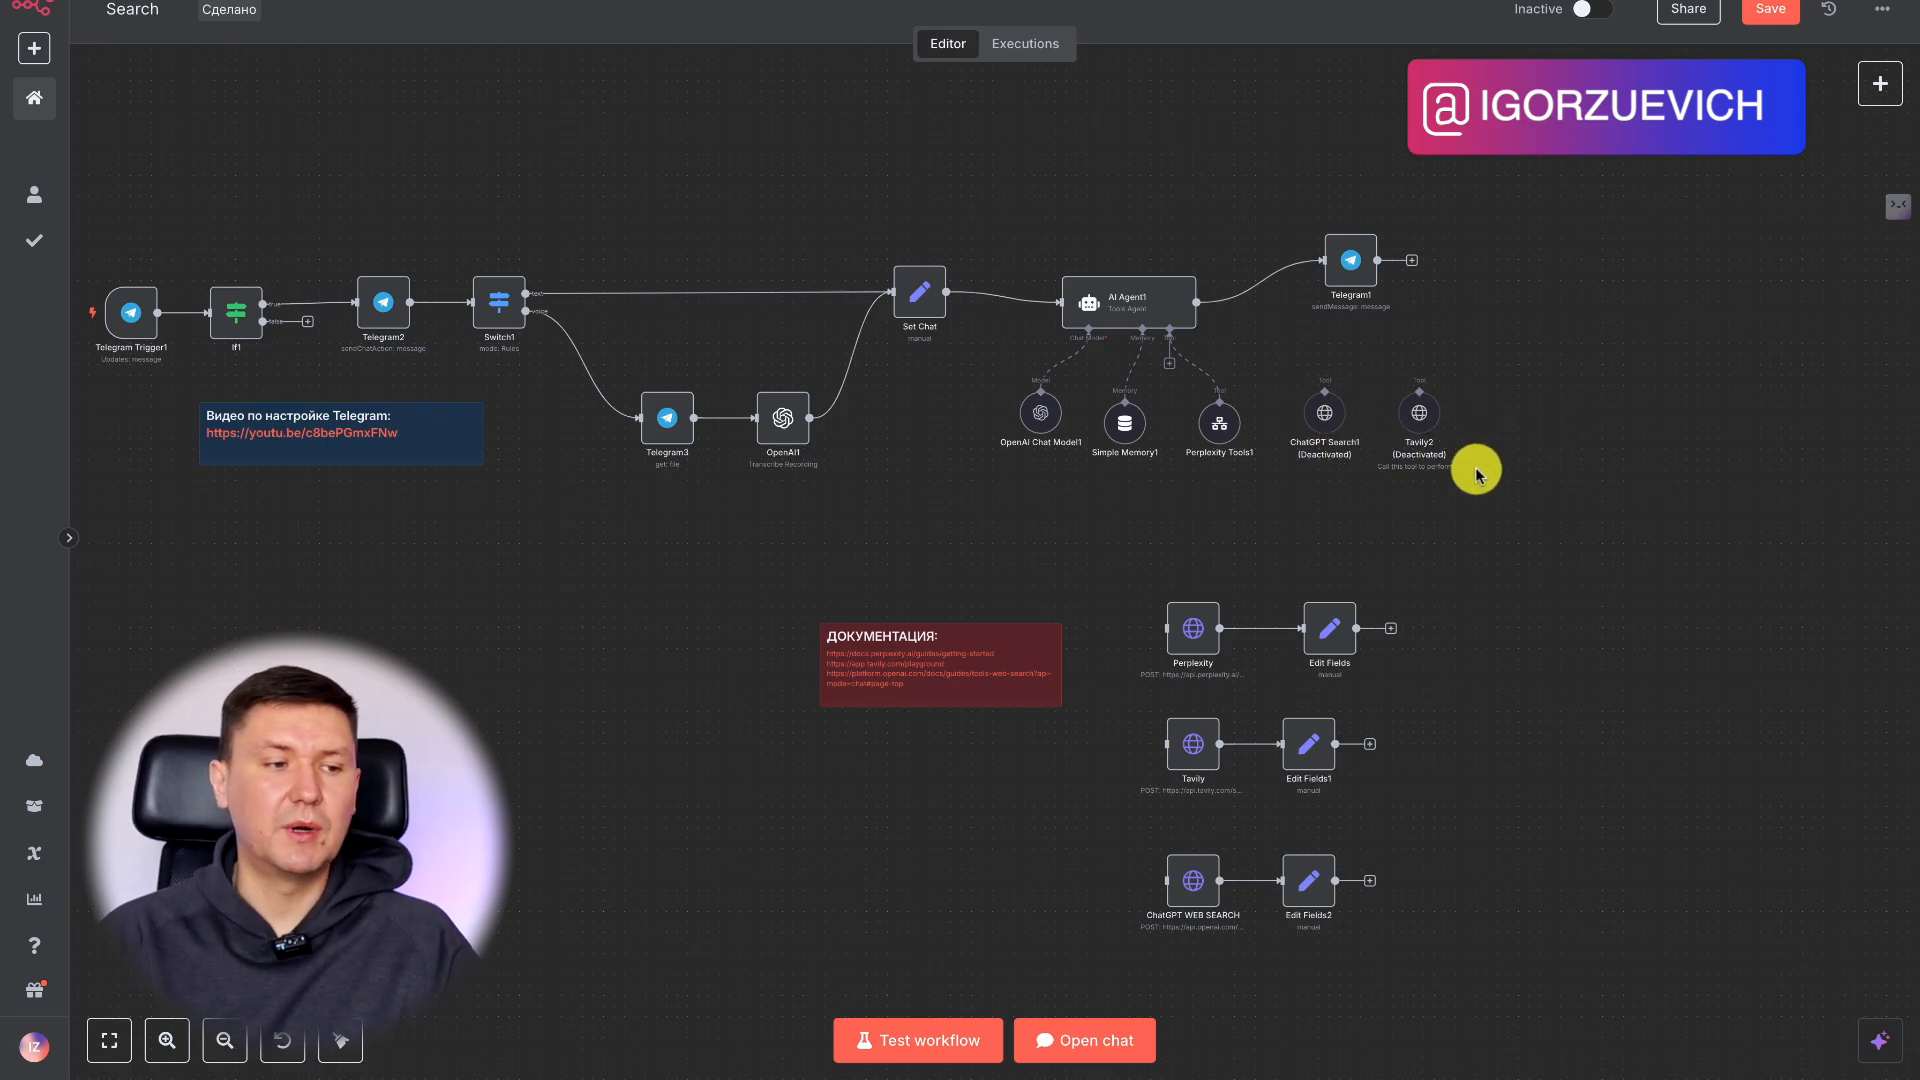
scroll(1520, 459, up, 5)
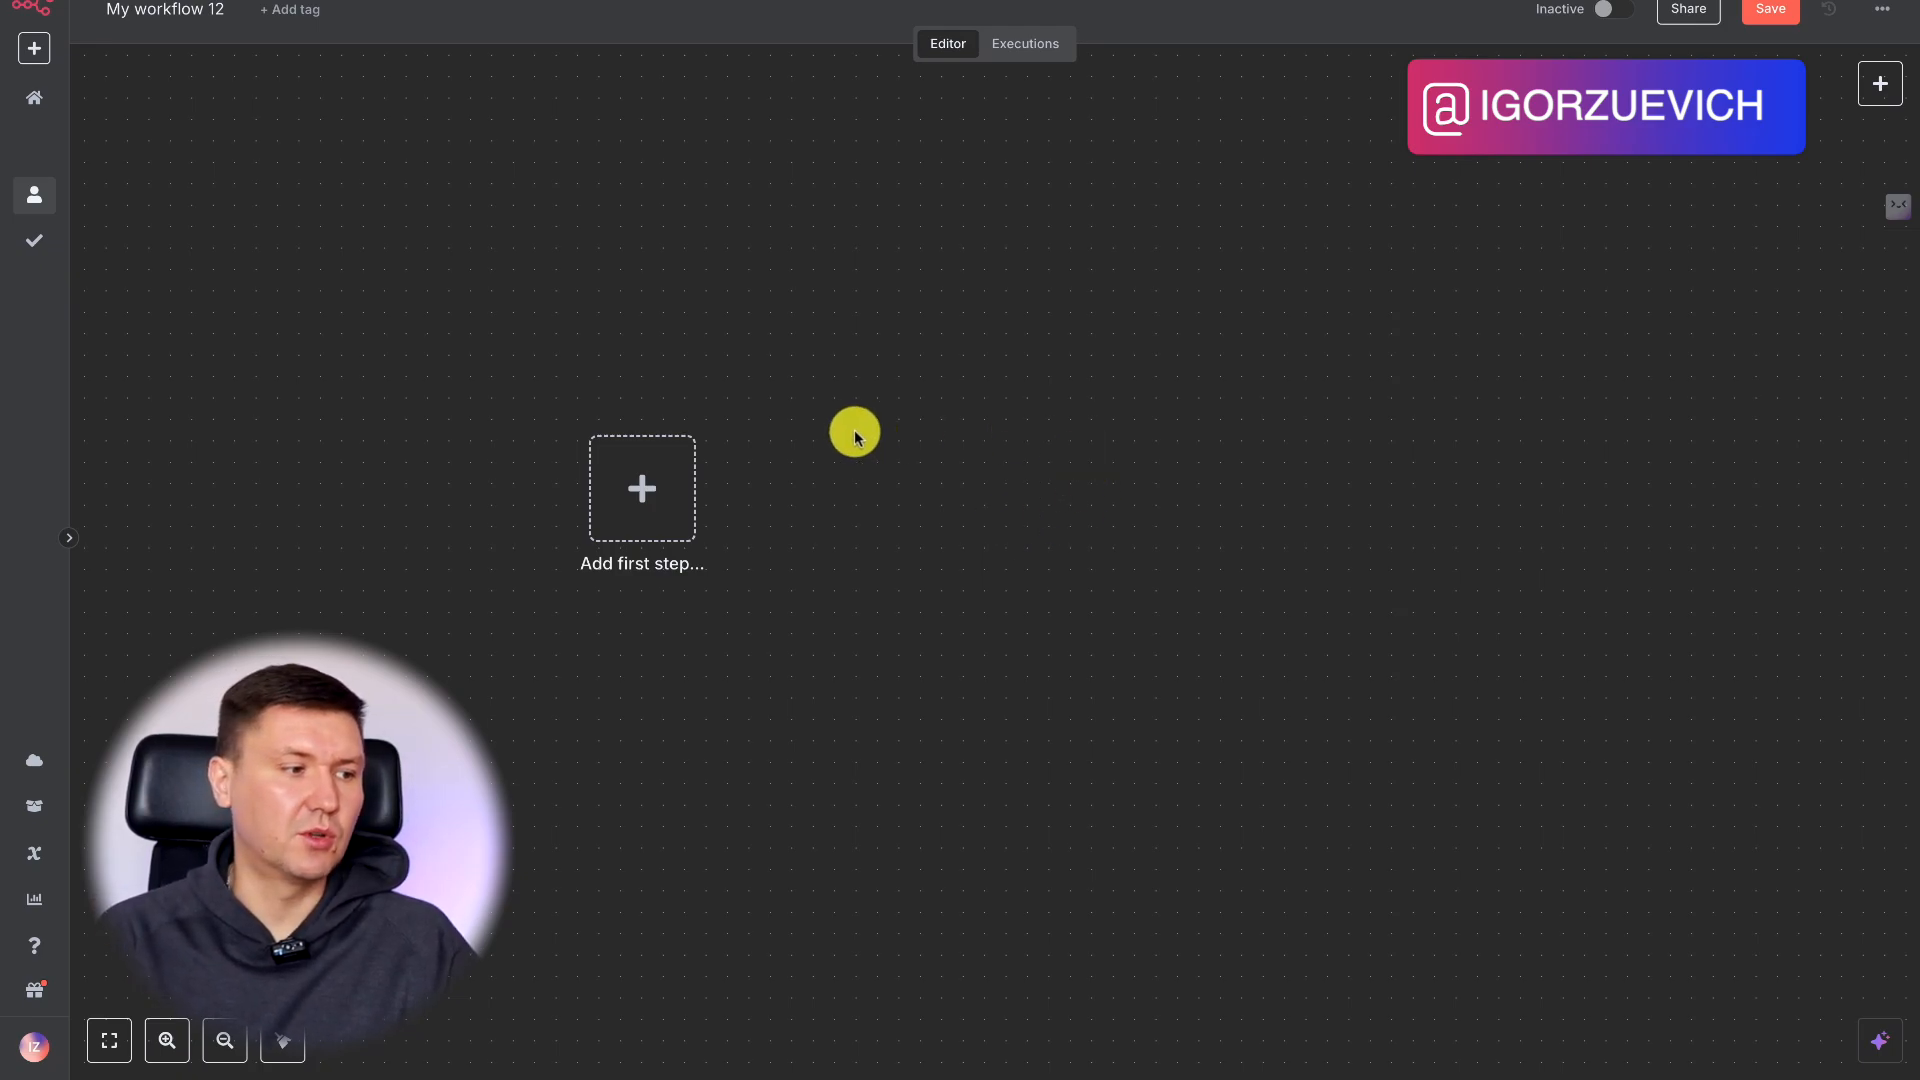
Add an On chat message trigger as the new workflow's first step and place it slightly higher on the canvas.
click(642, 478)
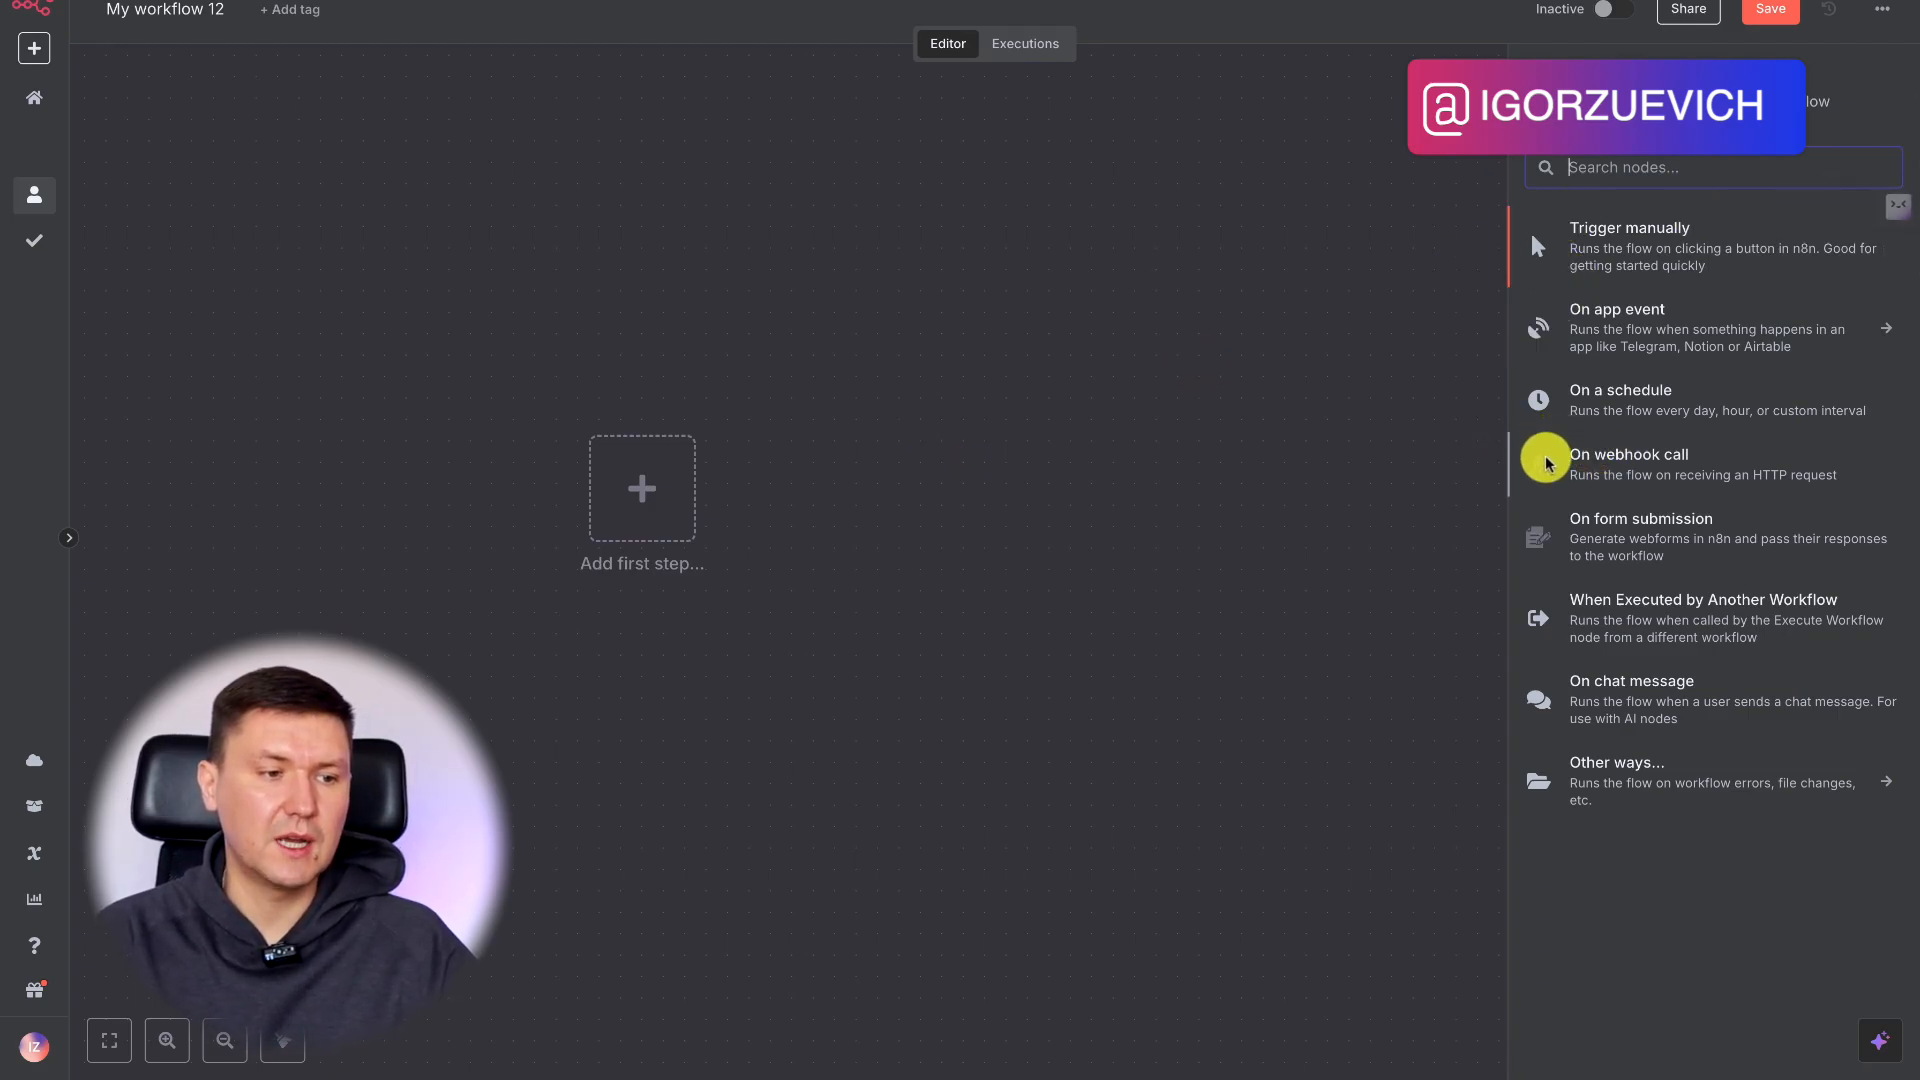
click(1651, 690)
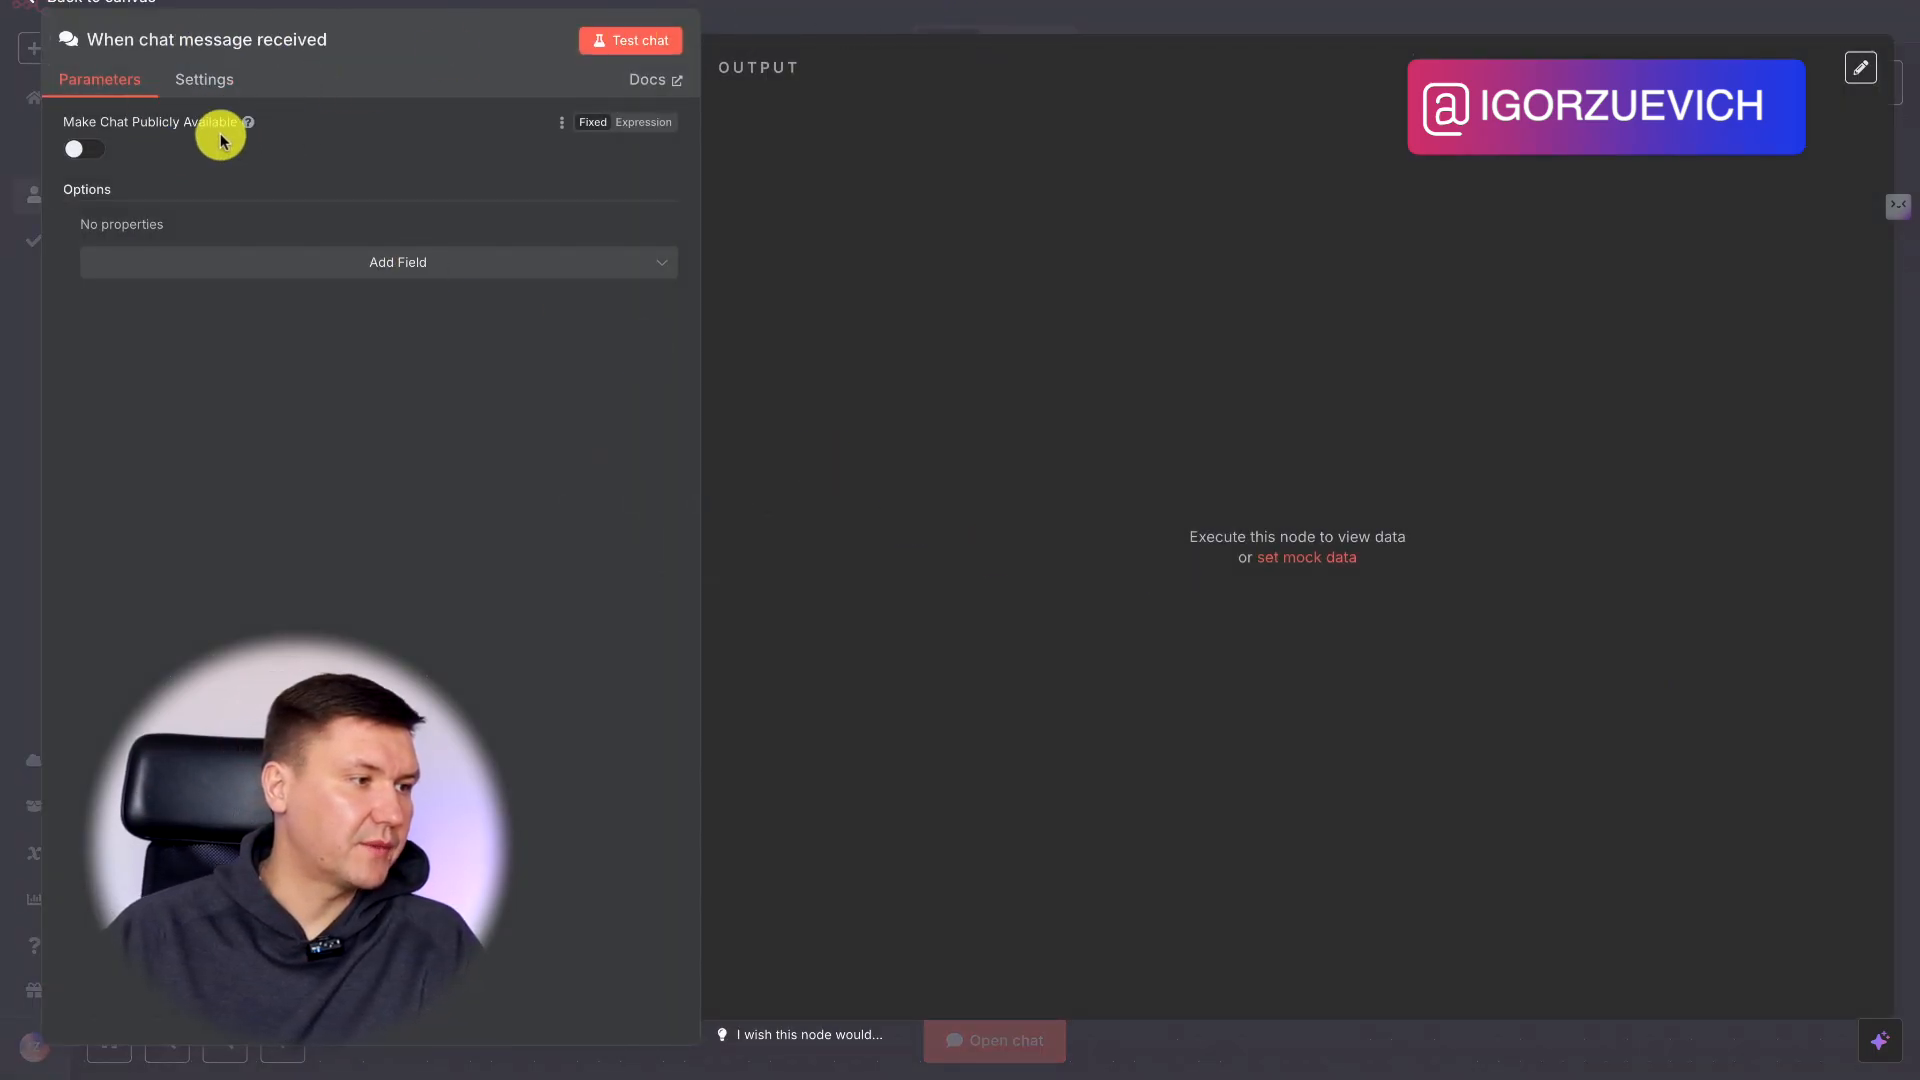
click(893, 16)
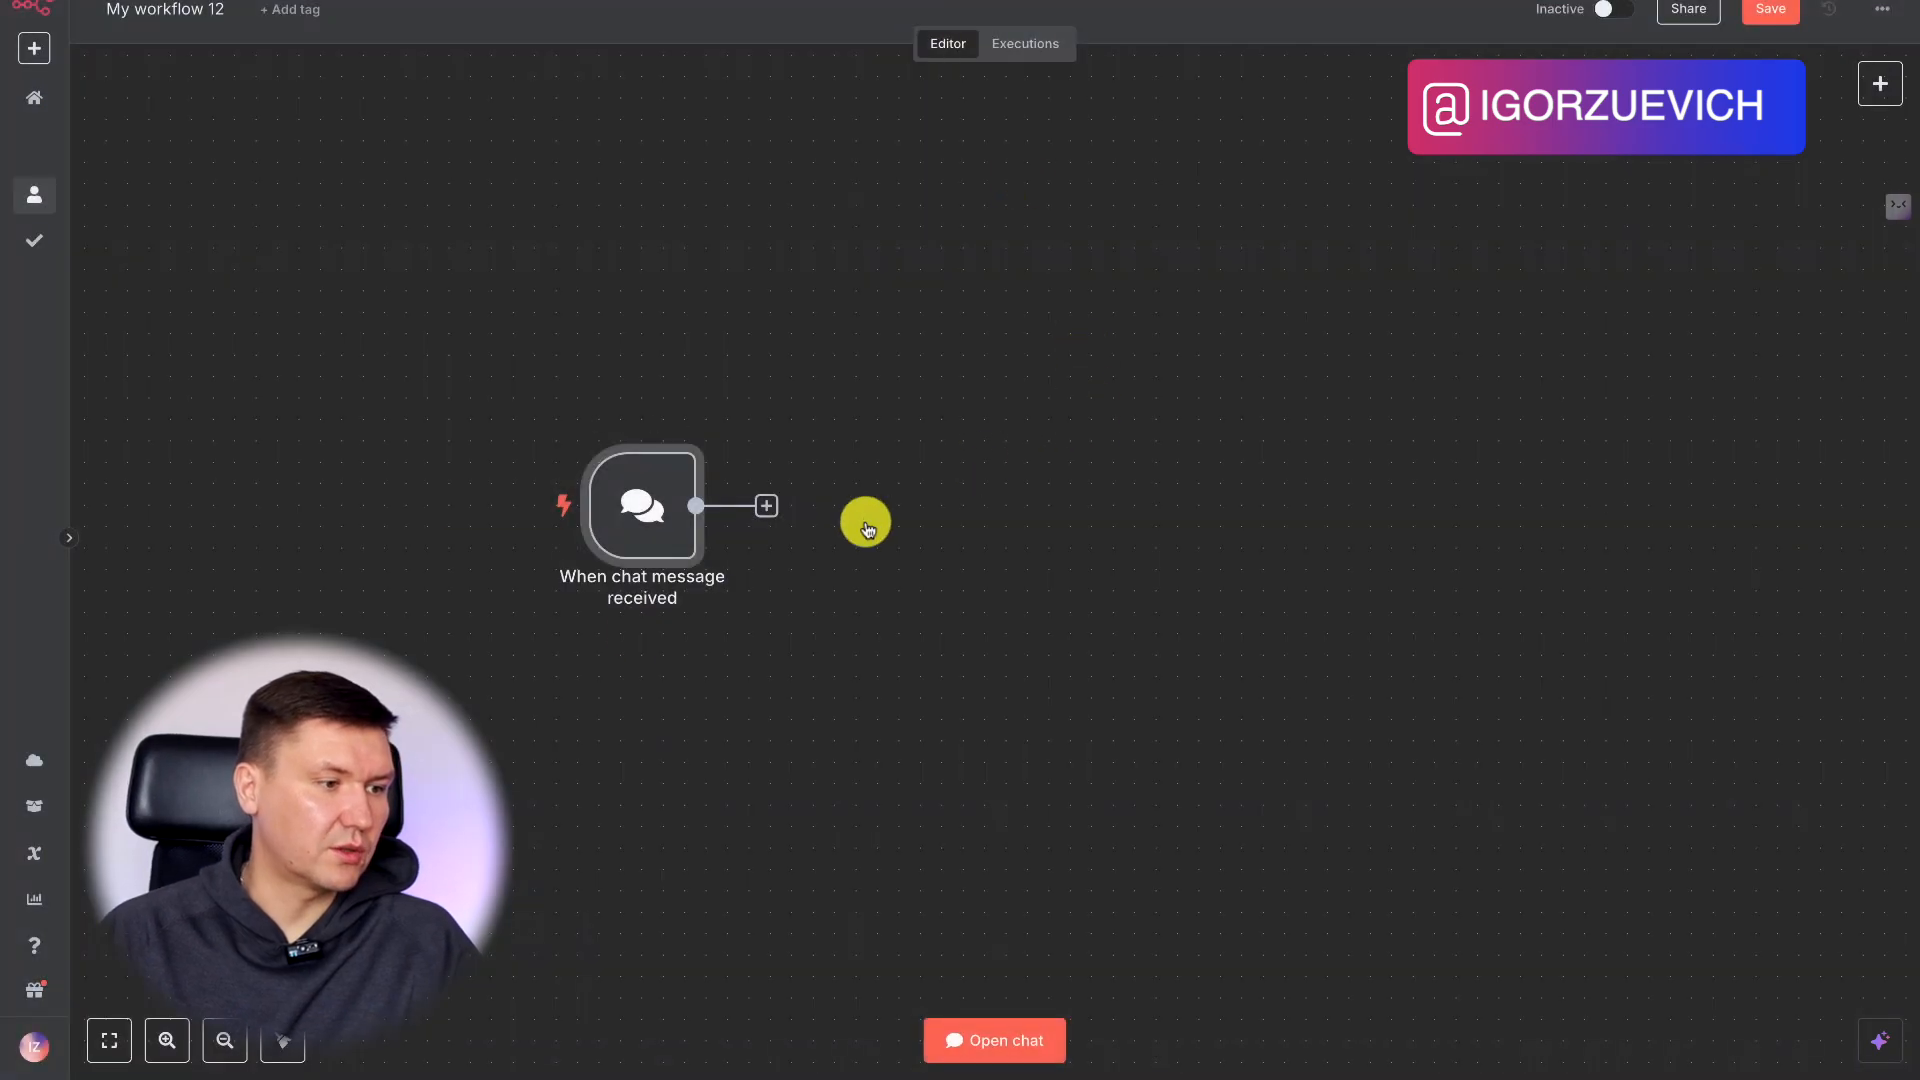
drag(630, 482, 612, 440)
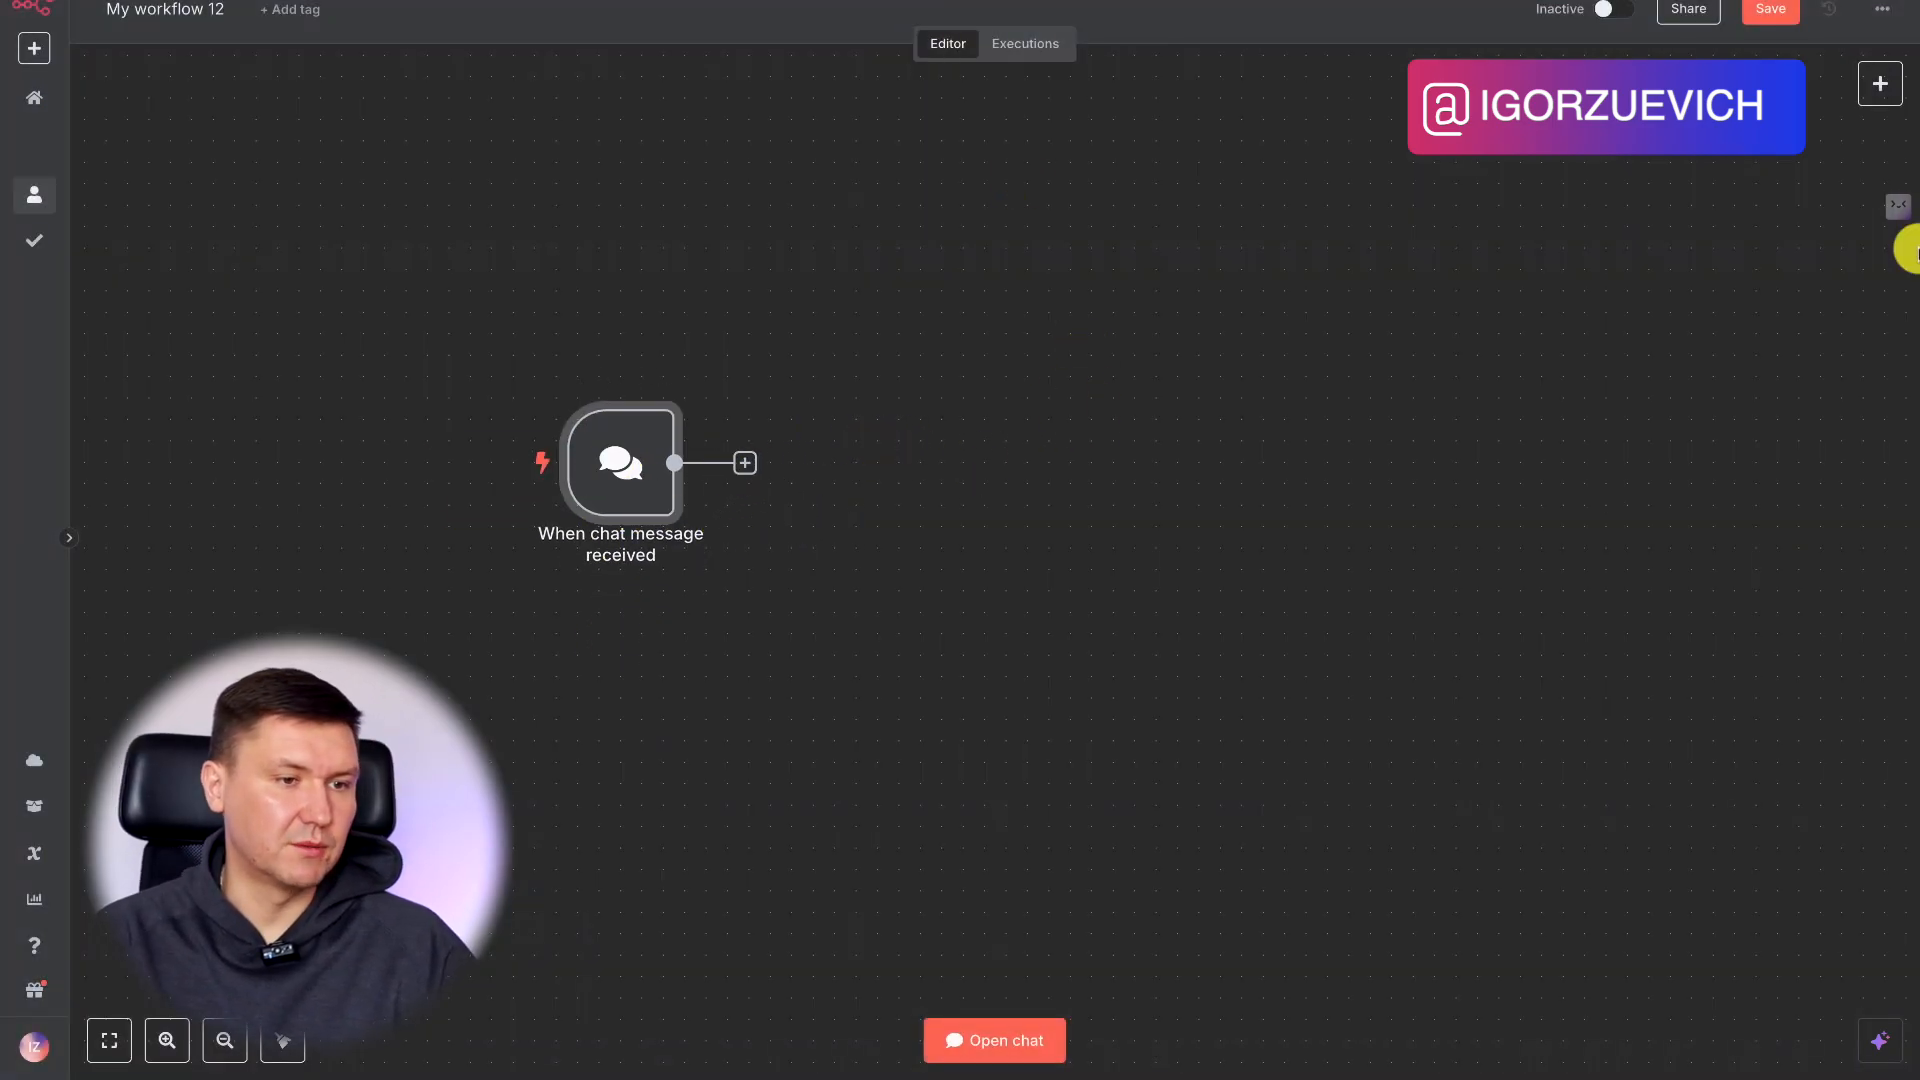
Add an HTTP Request node connected to the chat message trigger, leaving its method at GET.
click(745, 462)
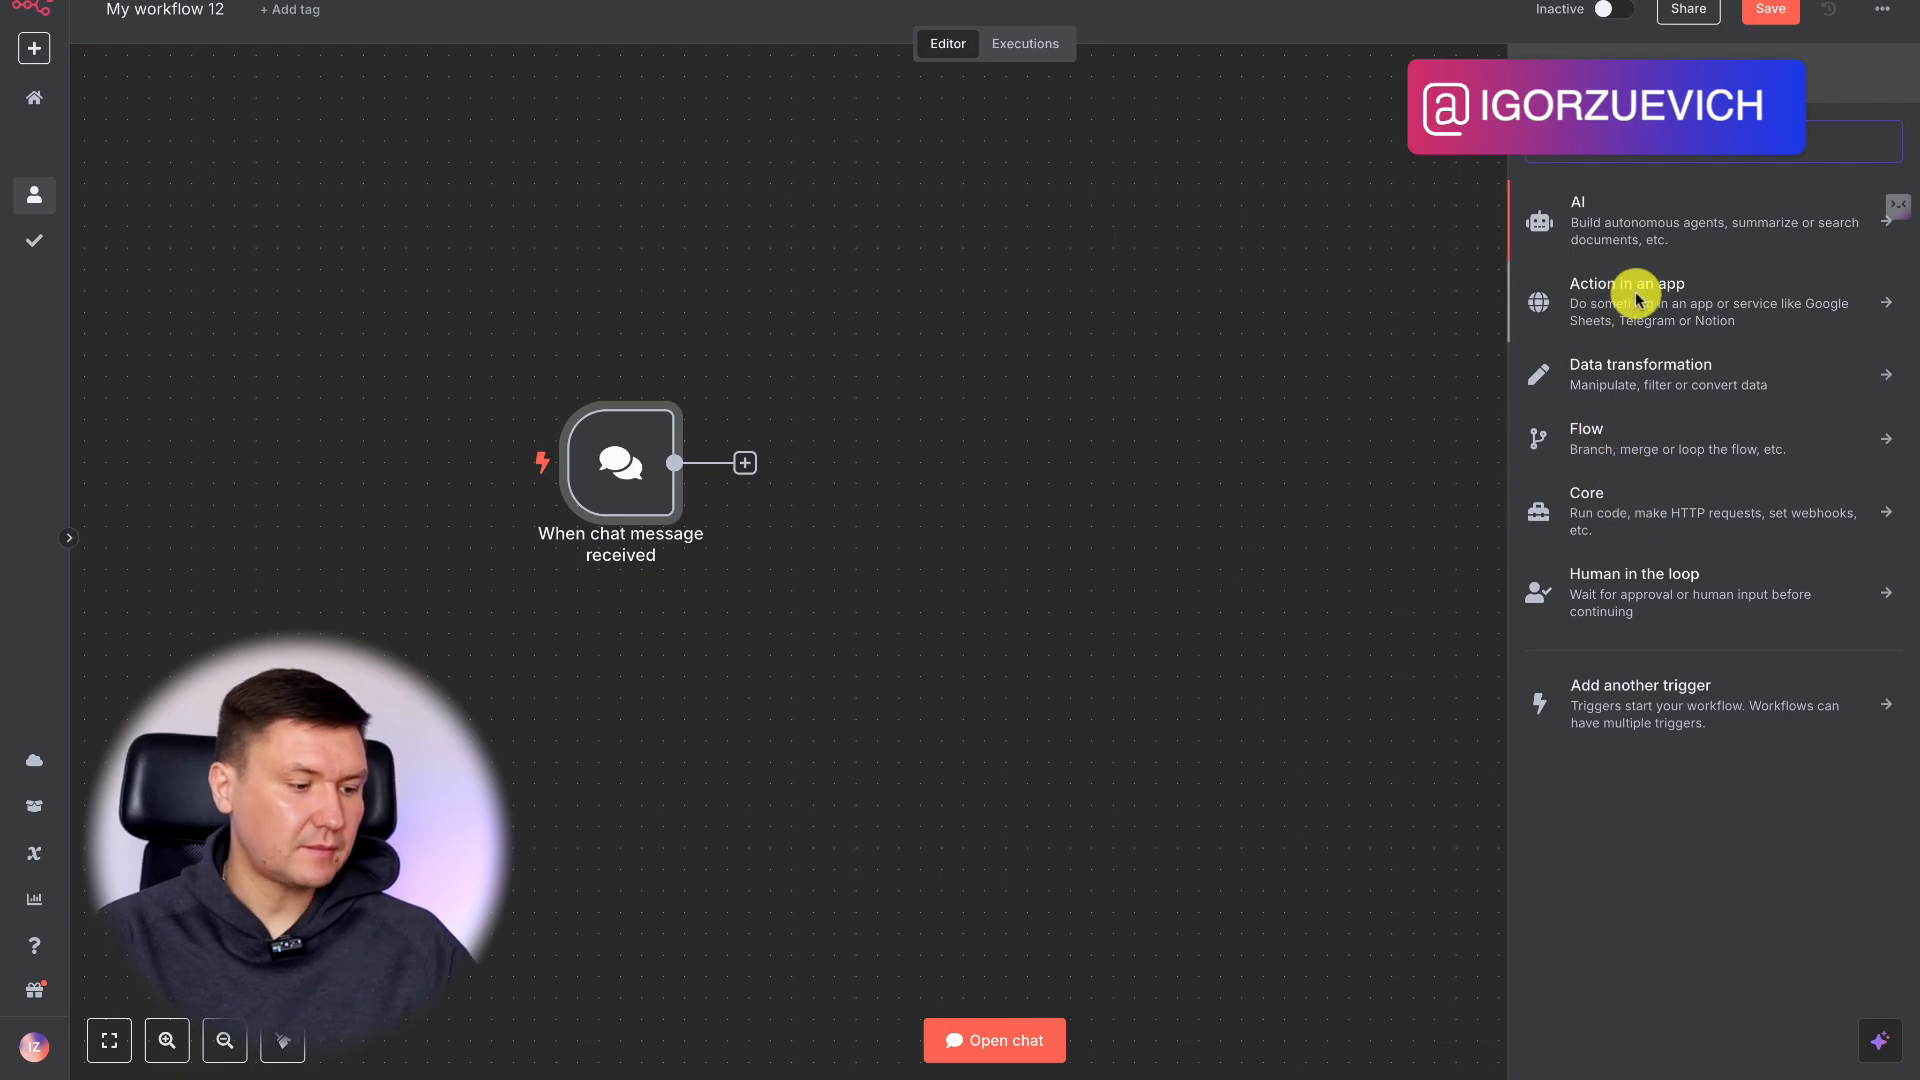
text(http)
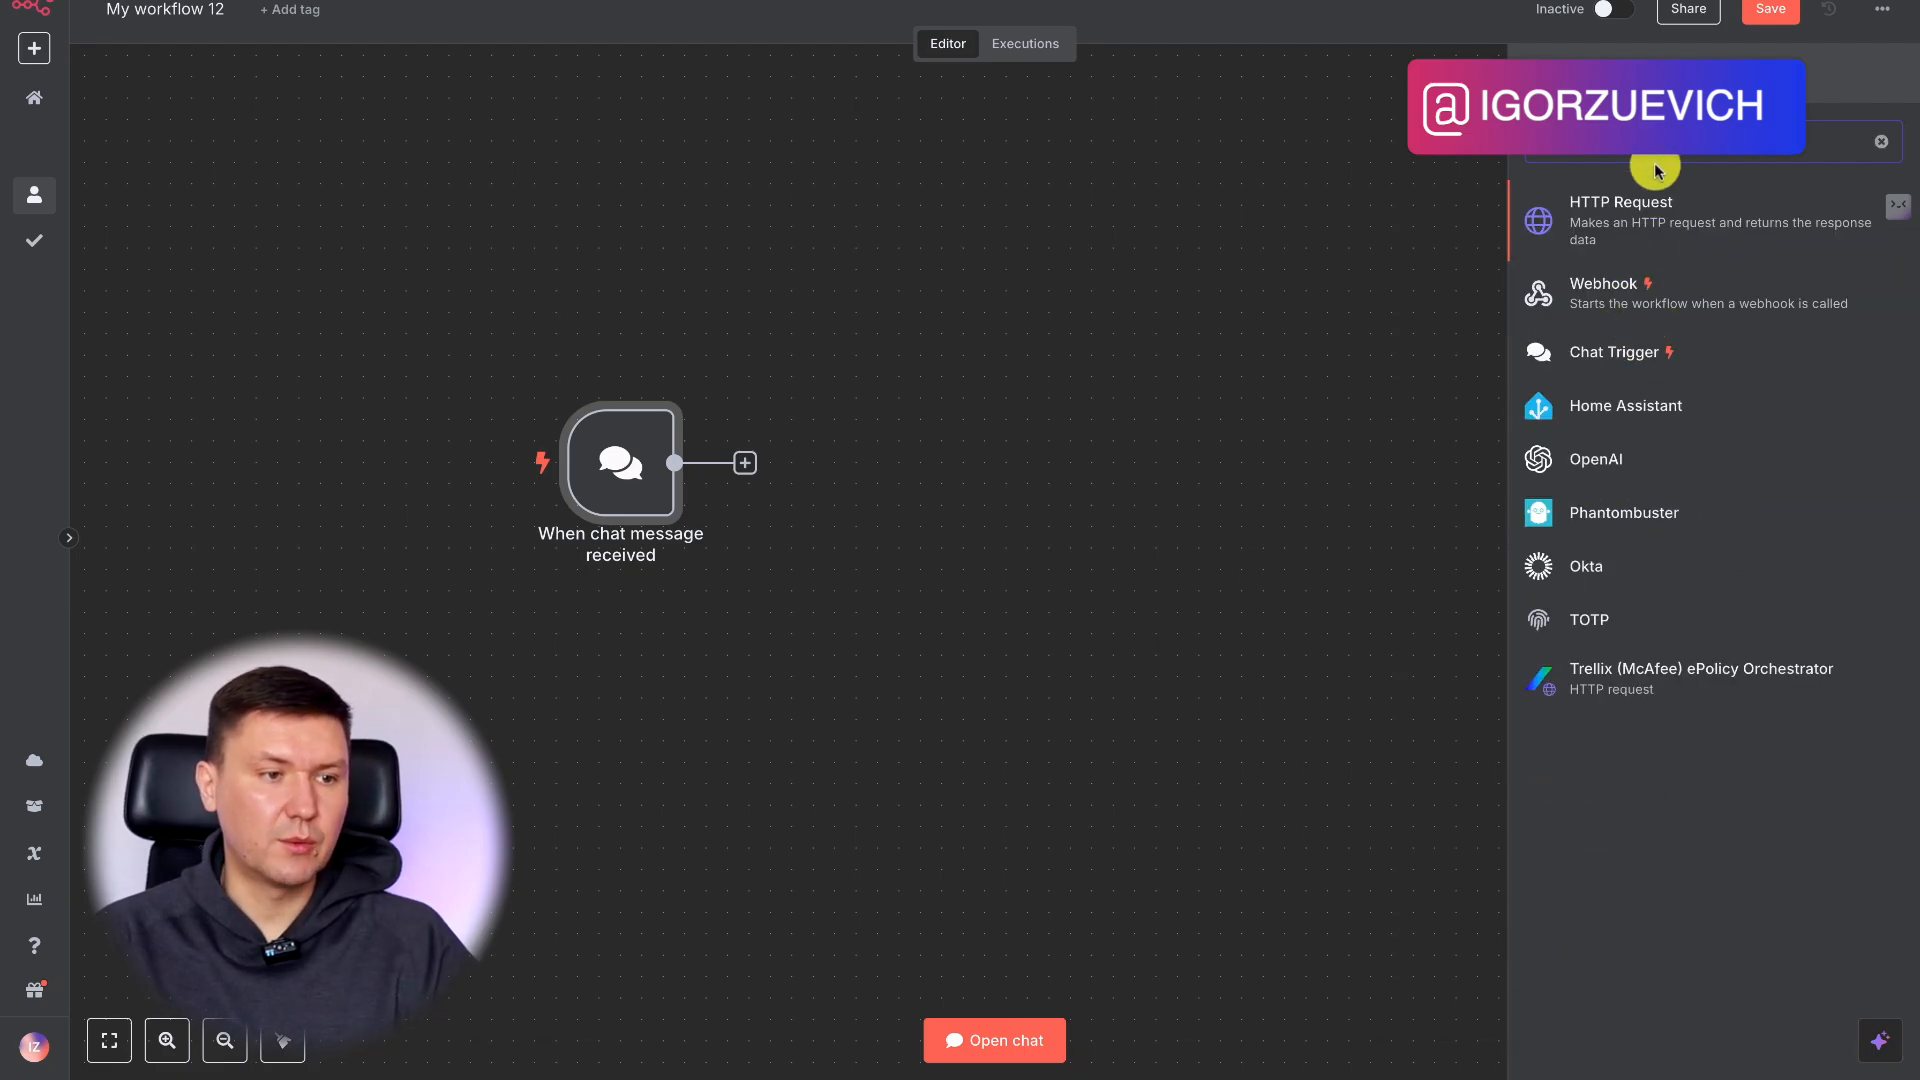
click(1651, 208)
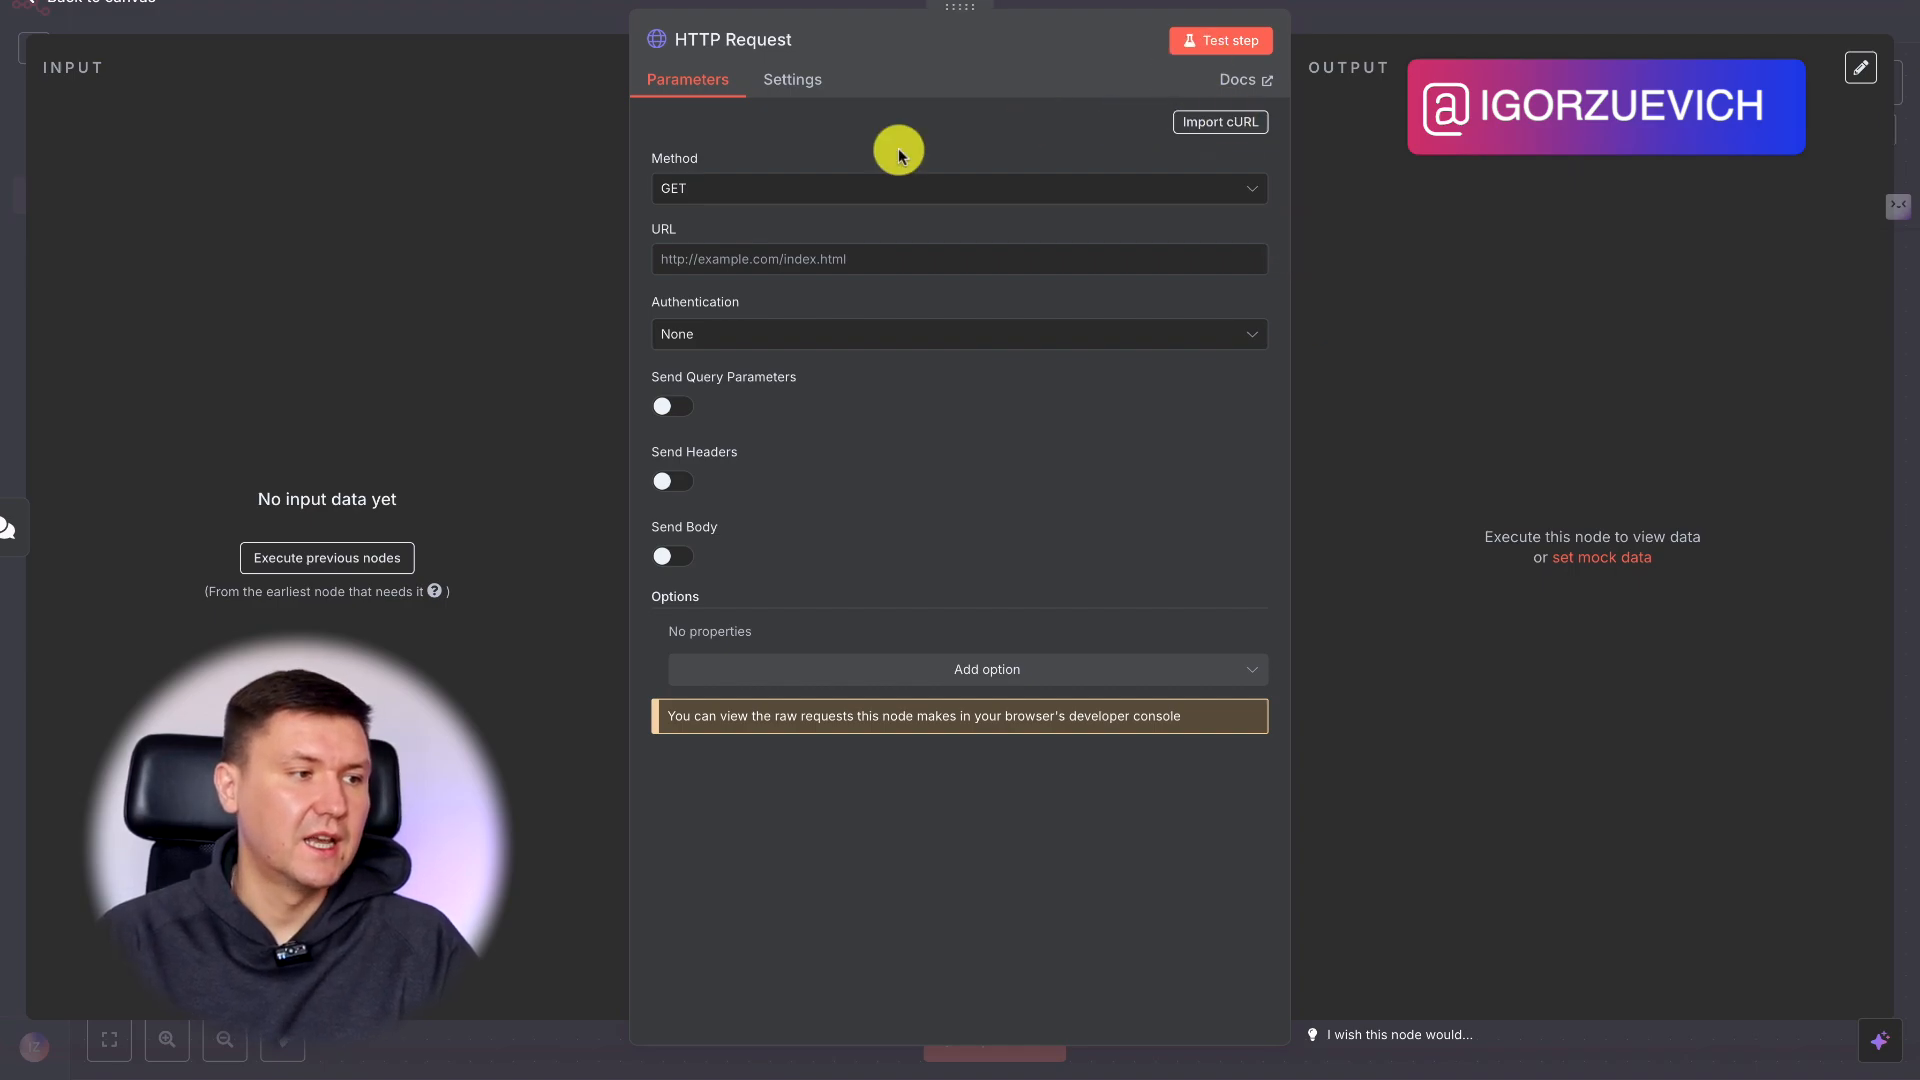
click(750, 188)
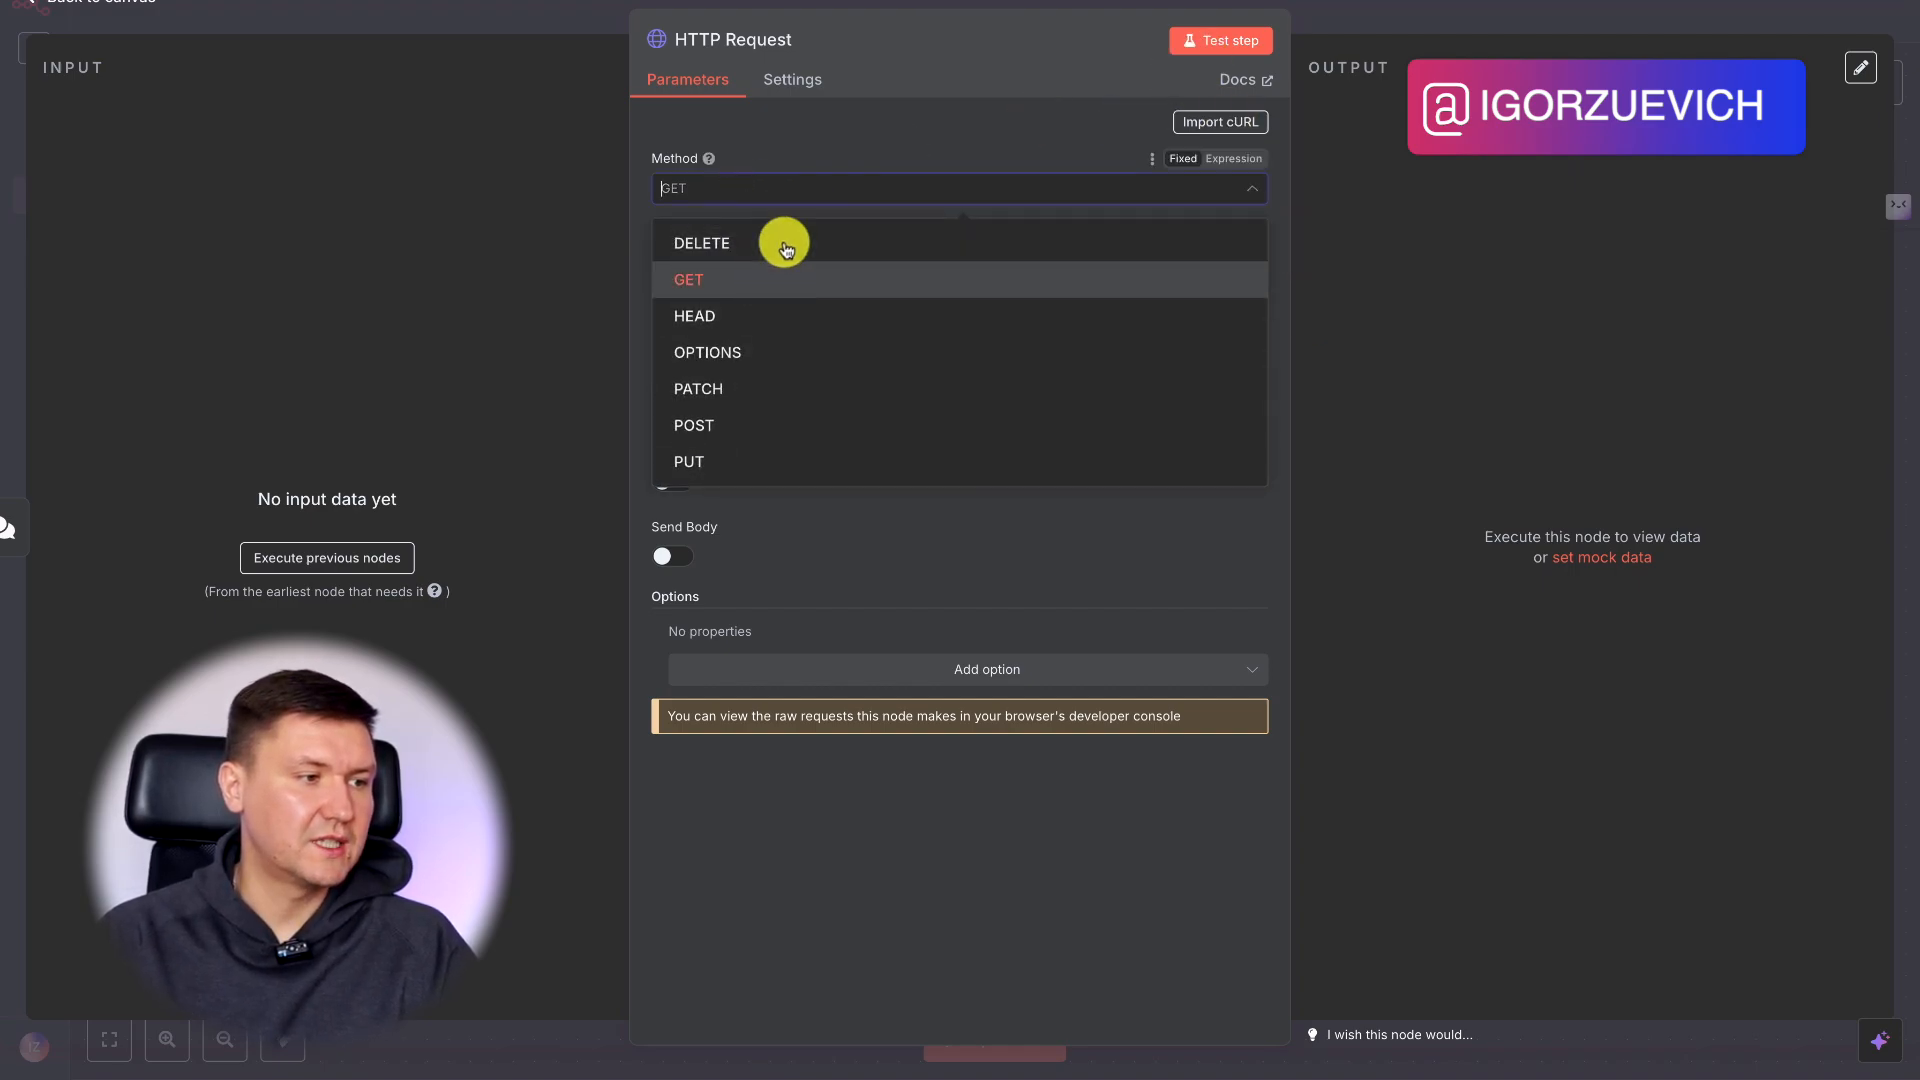
click(814, 141)
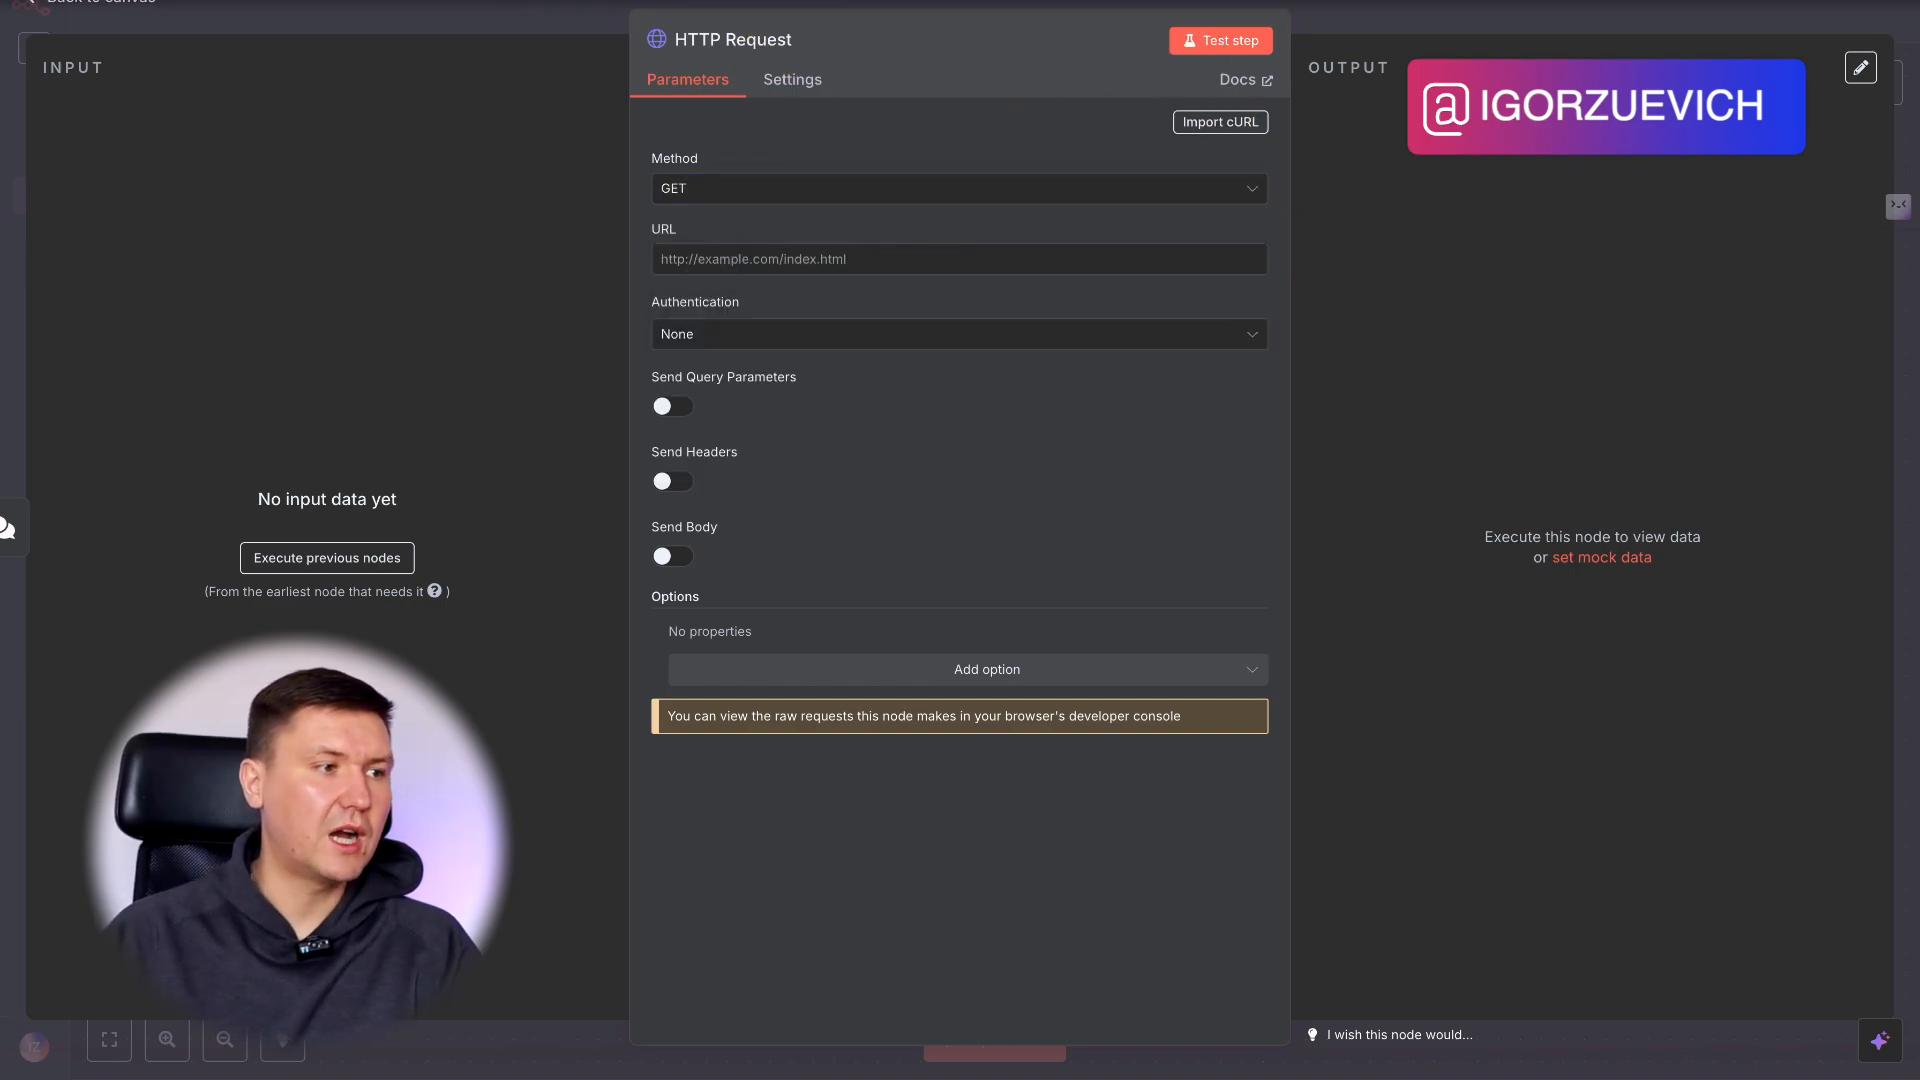
Open the OpenAI Platform site at platform.openai.com in a new browser tab.
key(ctrl+t)
text(platform.openai.com)
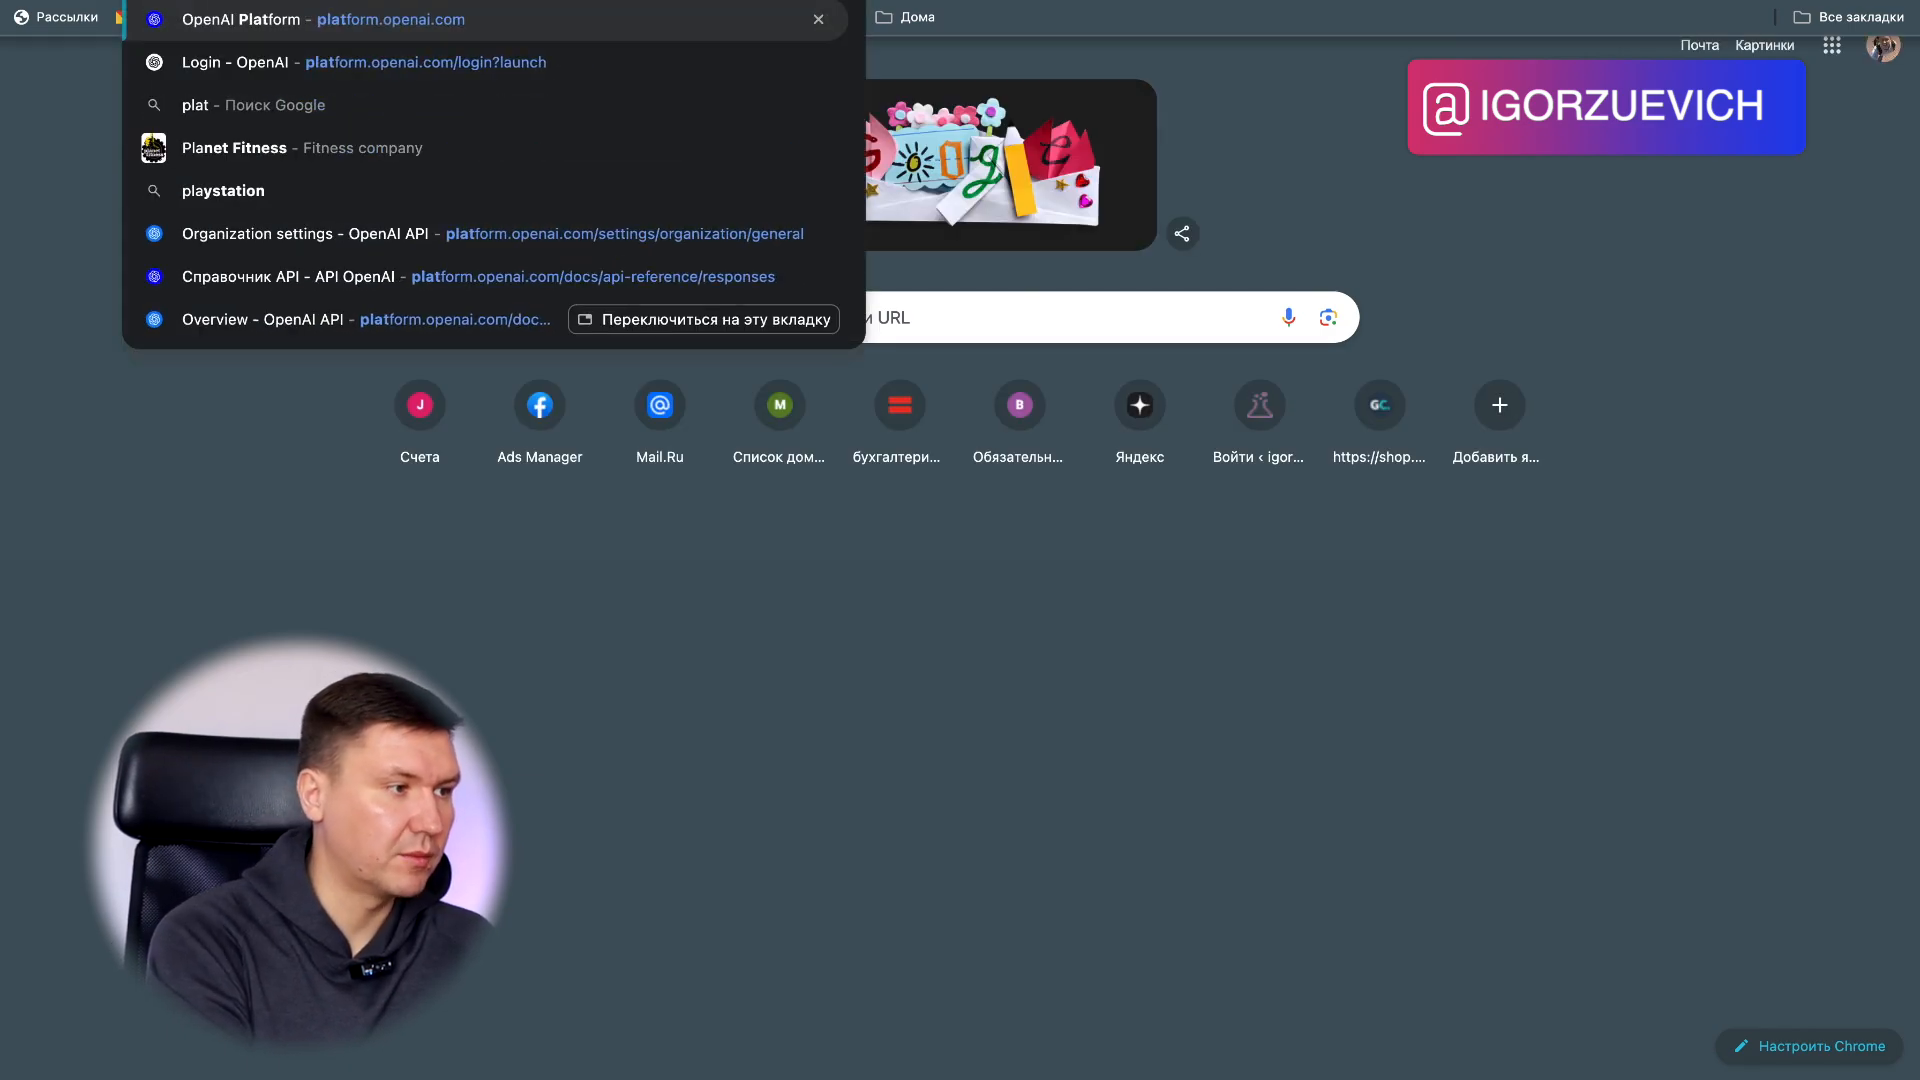
key(Return)
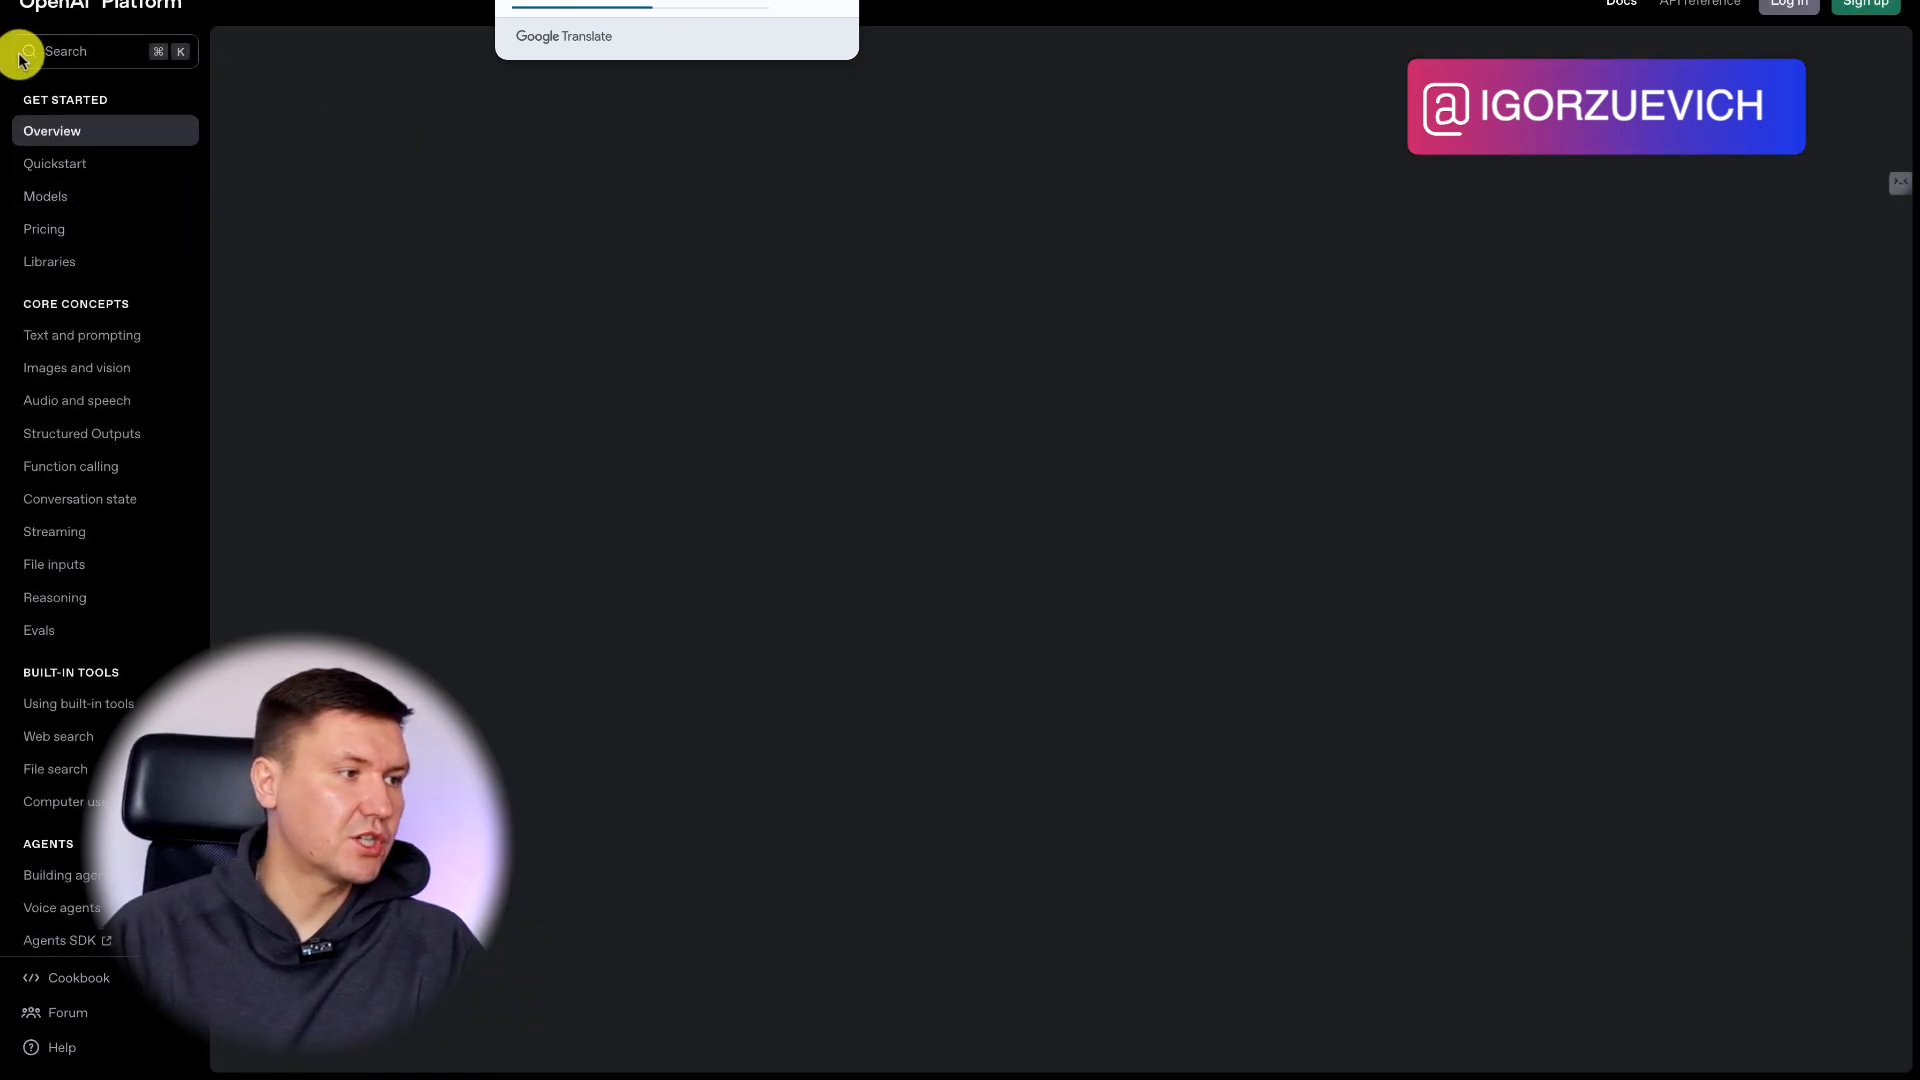
Open the Web search guide in the OpenAI docs and copy its web search tool example in curl format.
click(35, 60)
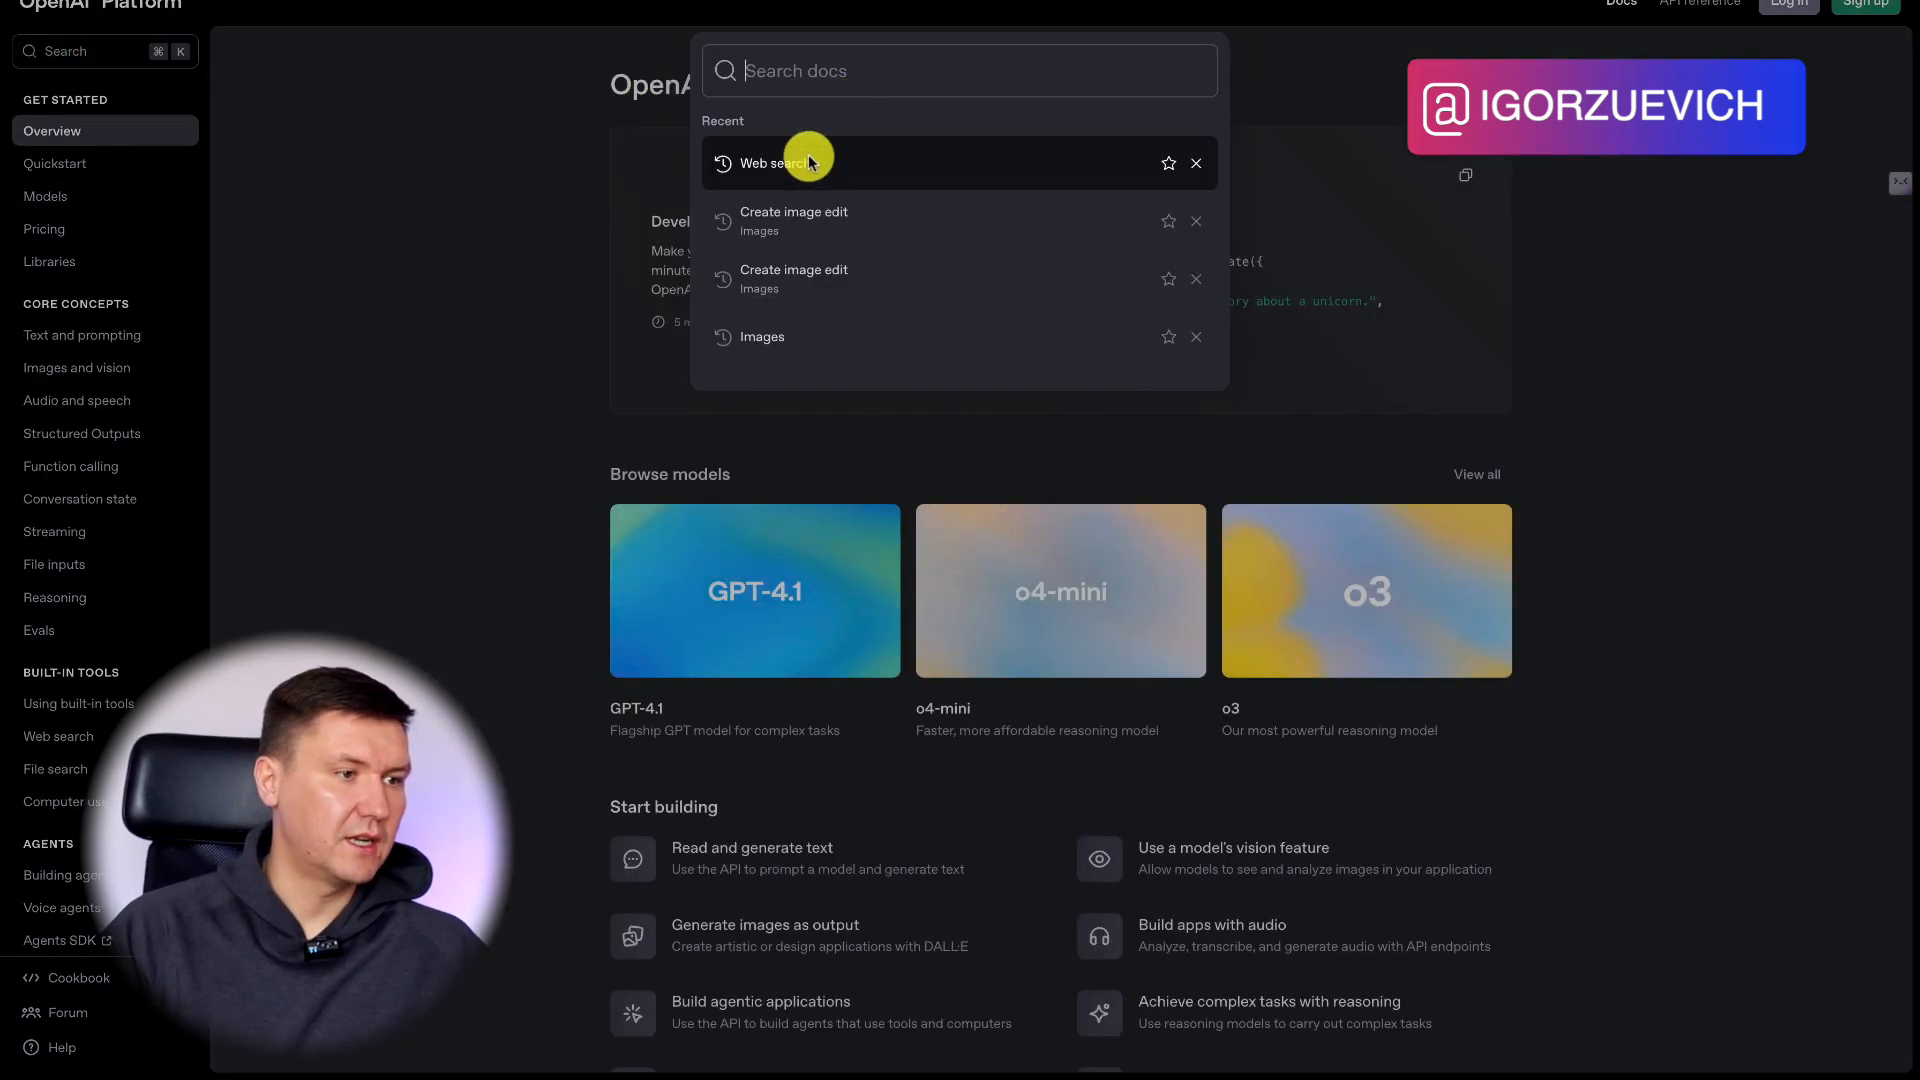
click(792, 162)
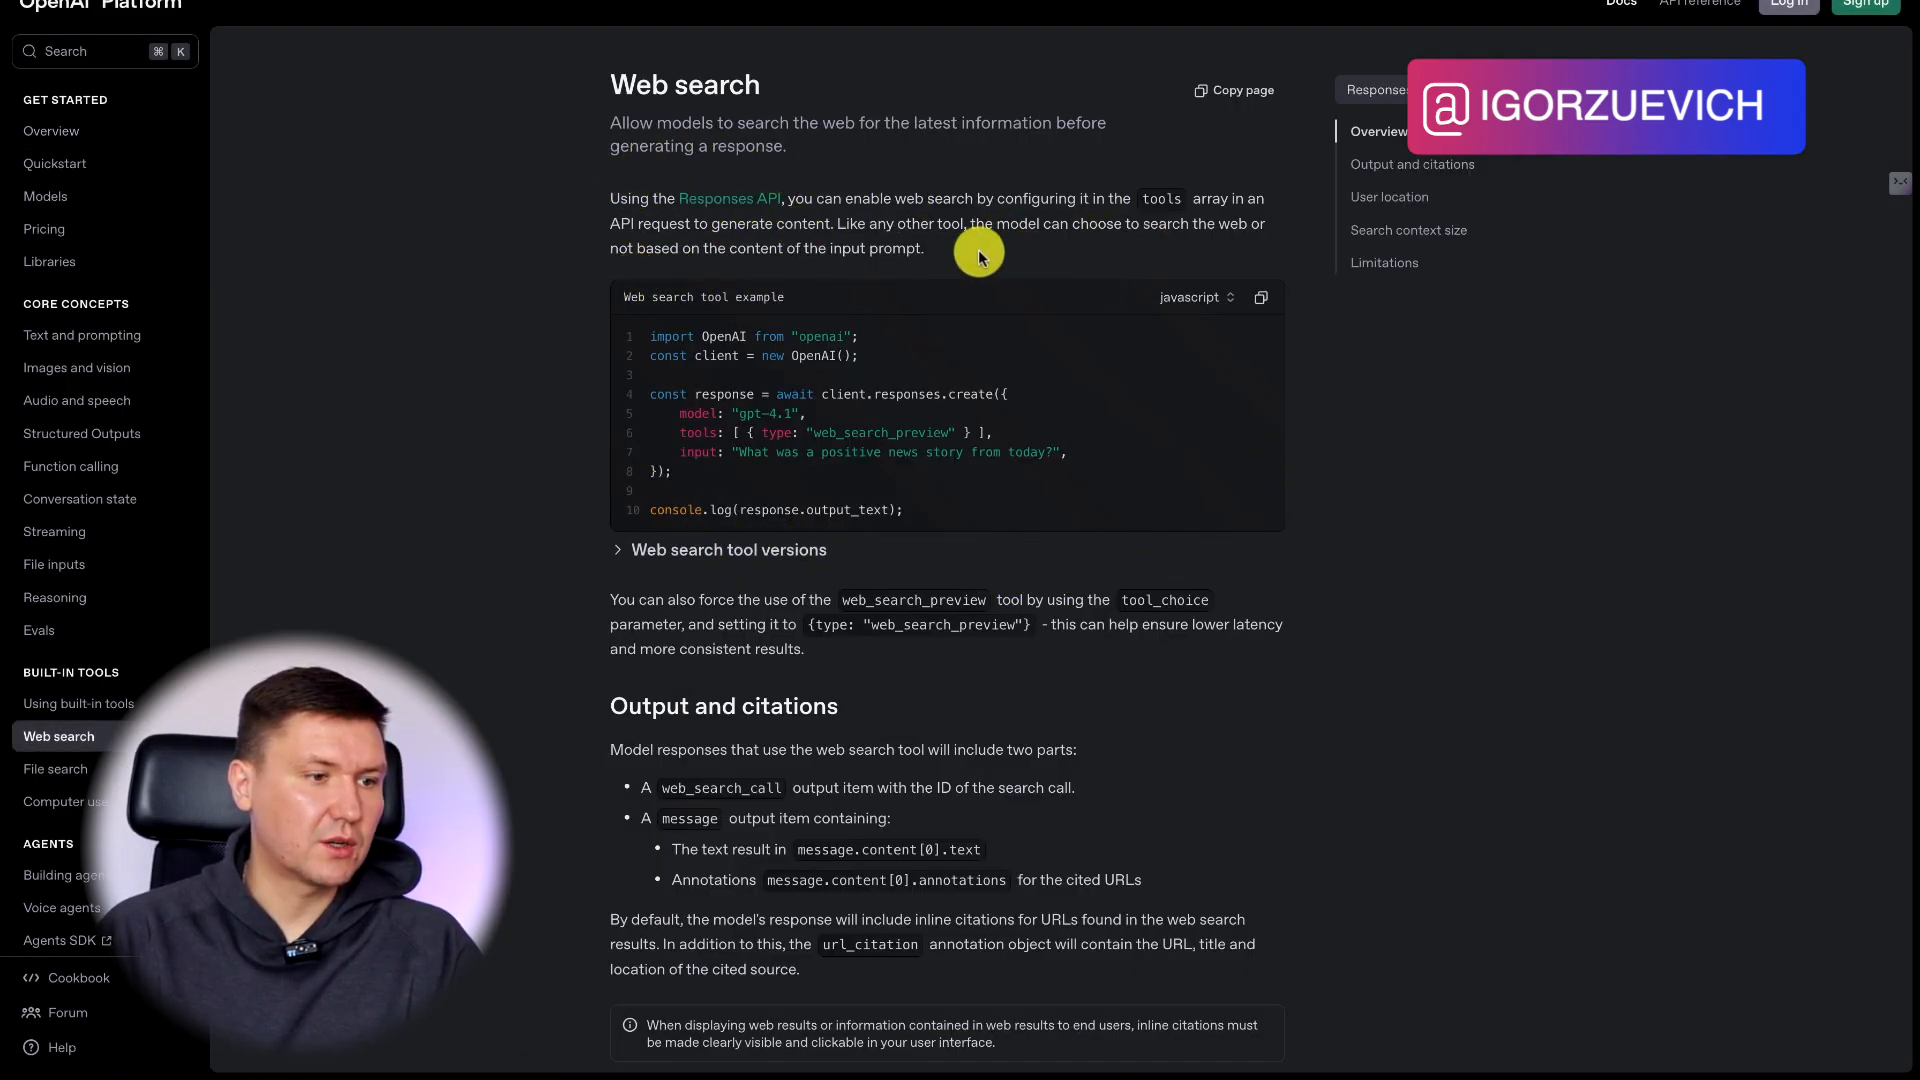
click(1199, 297)
click(1178, 399)
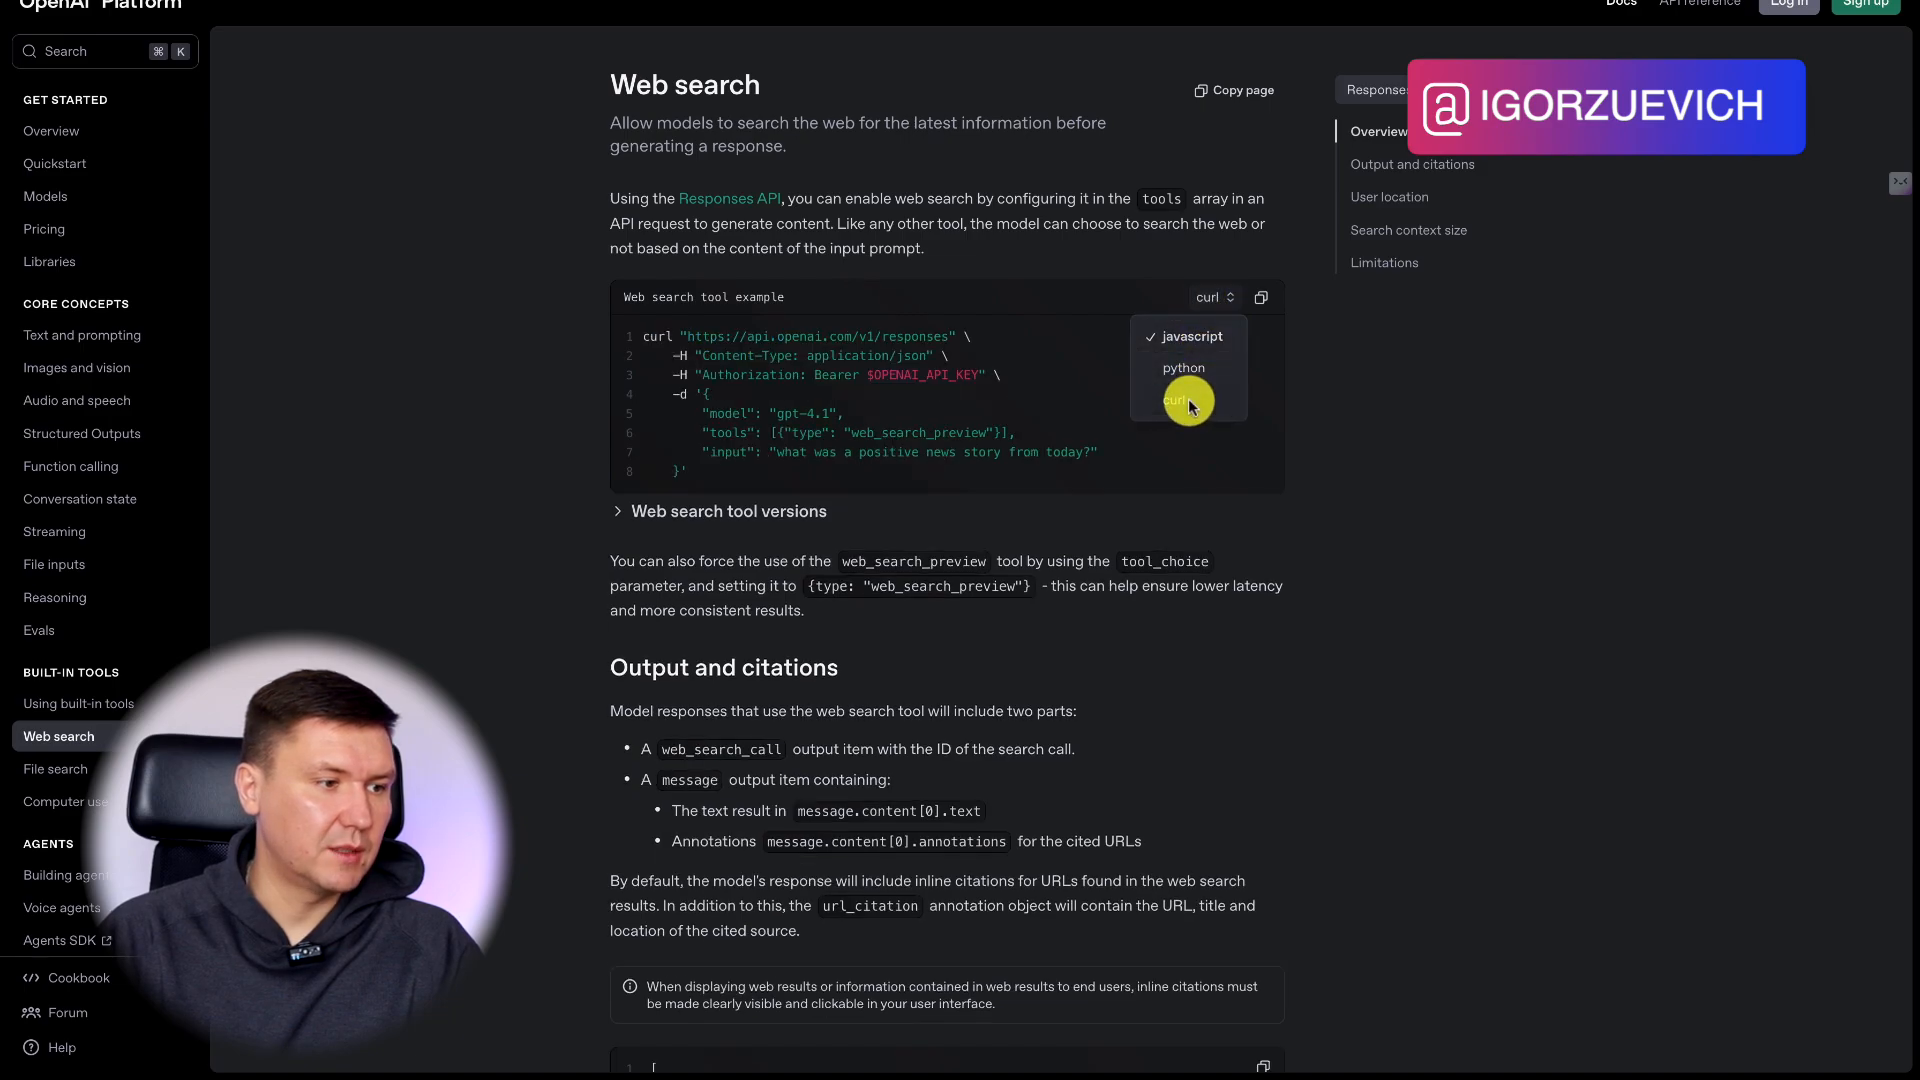
click(1218, 299)
Return to n8n and import the copied cURL command into the HTTP Request node.
click(572, 37)
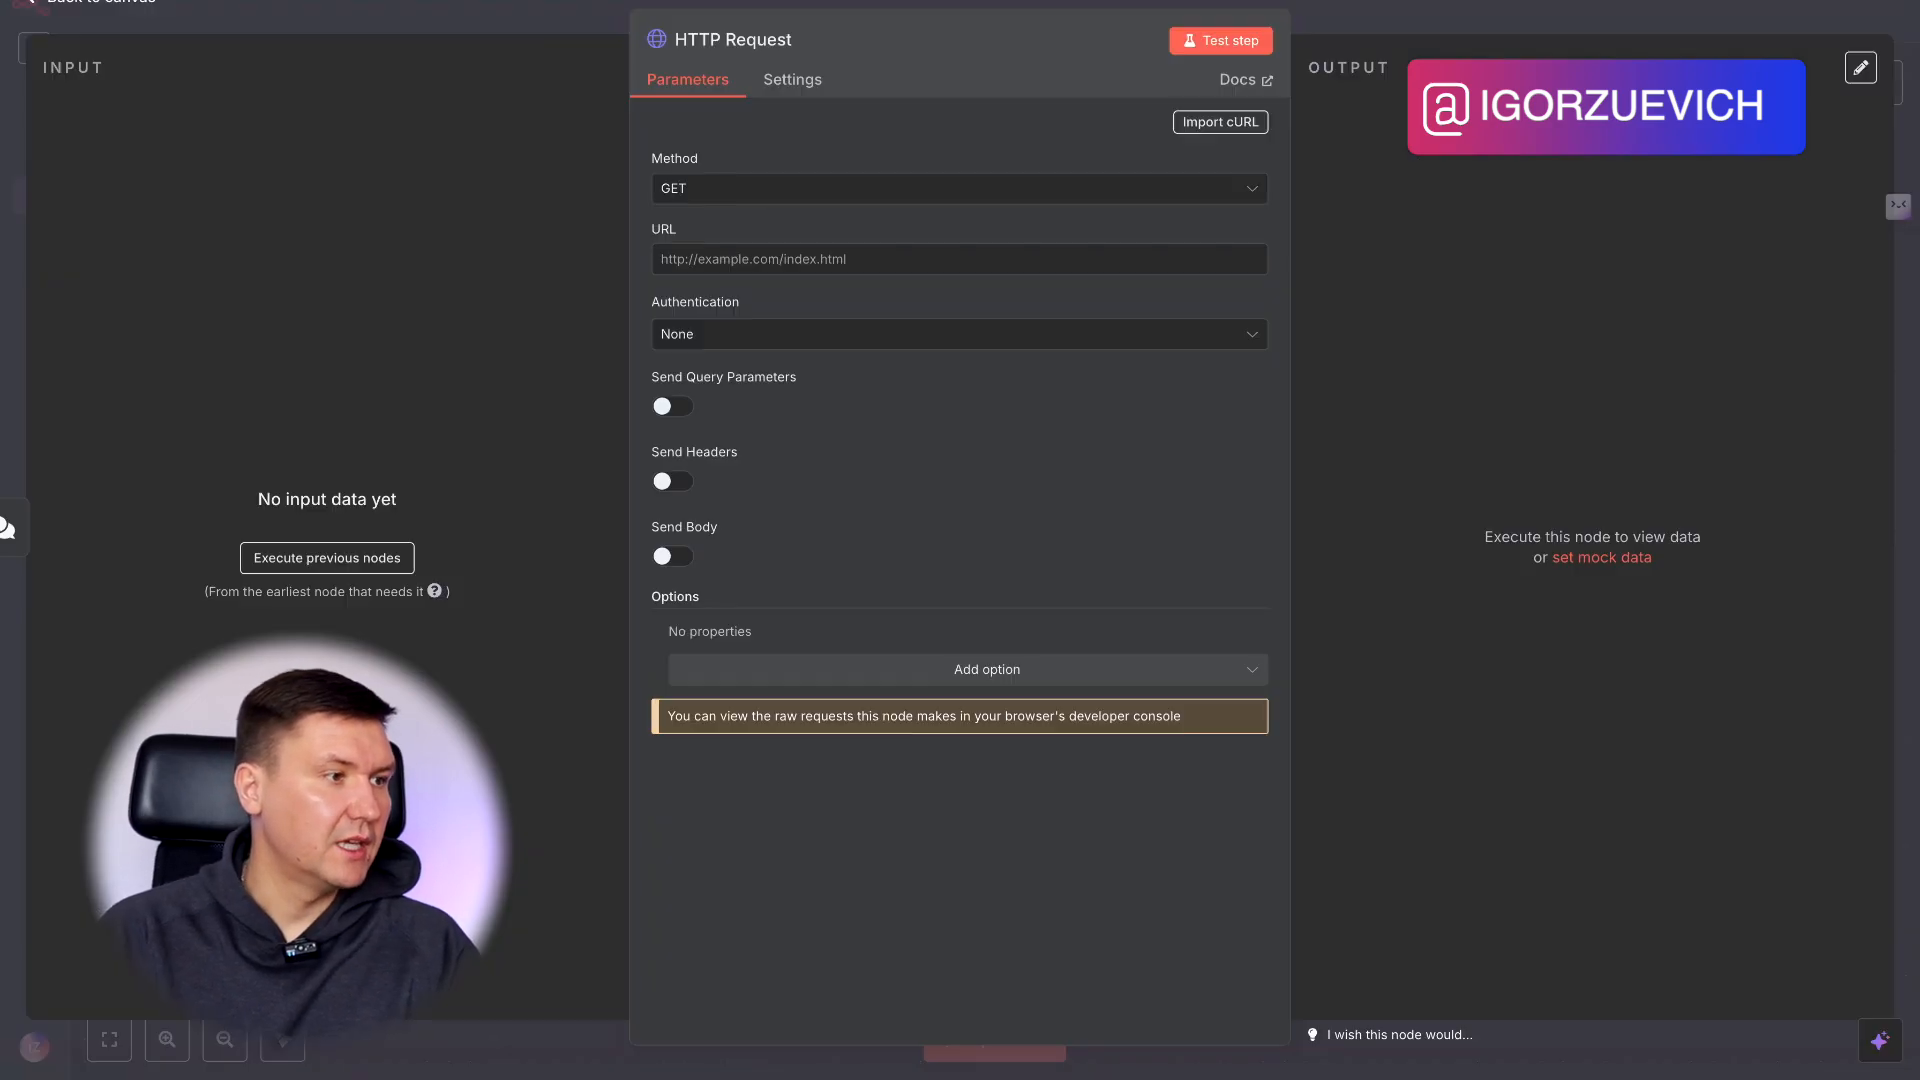
click(1205, 122)
key(ctrl+v)
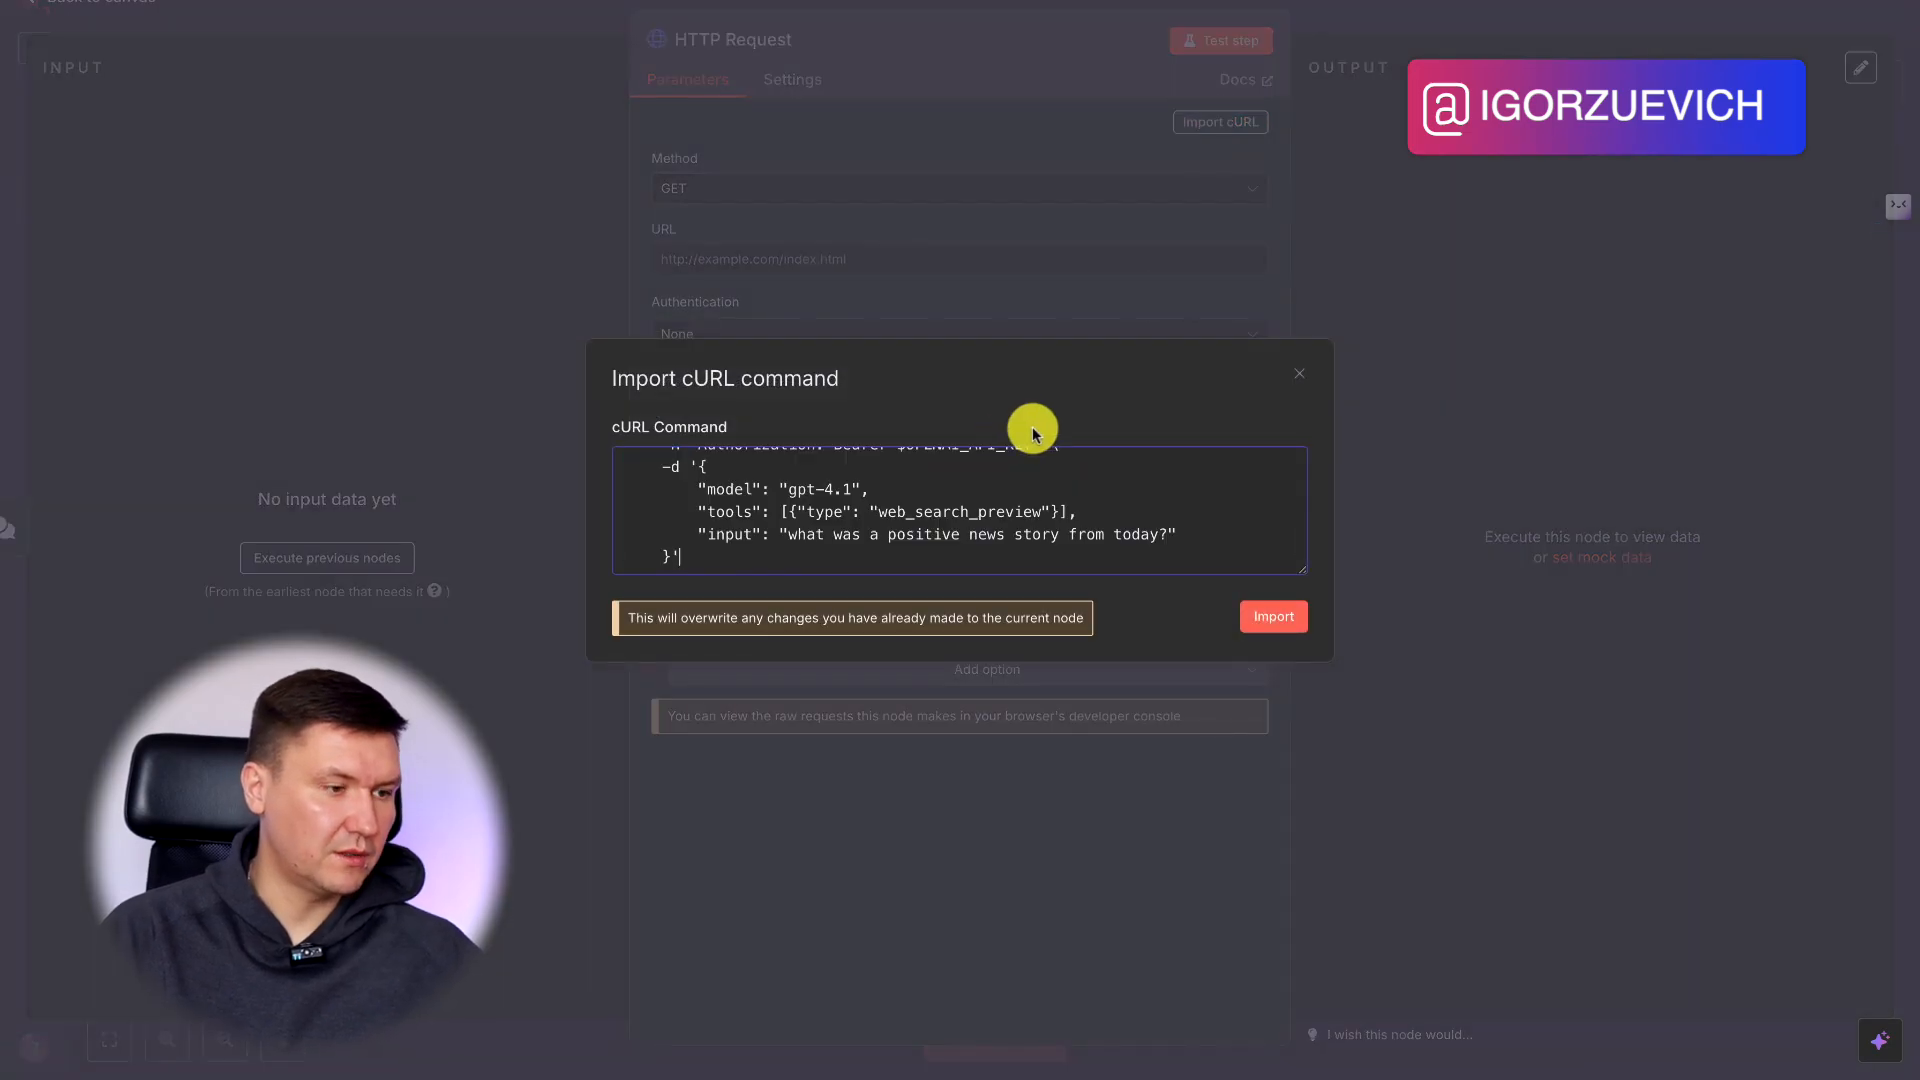
scroll(1085, 520, up, 2)
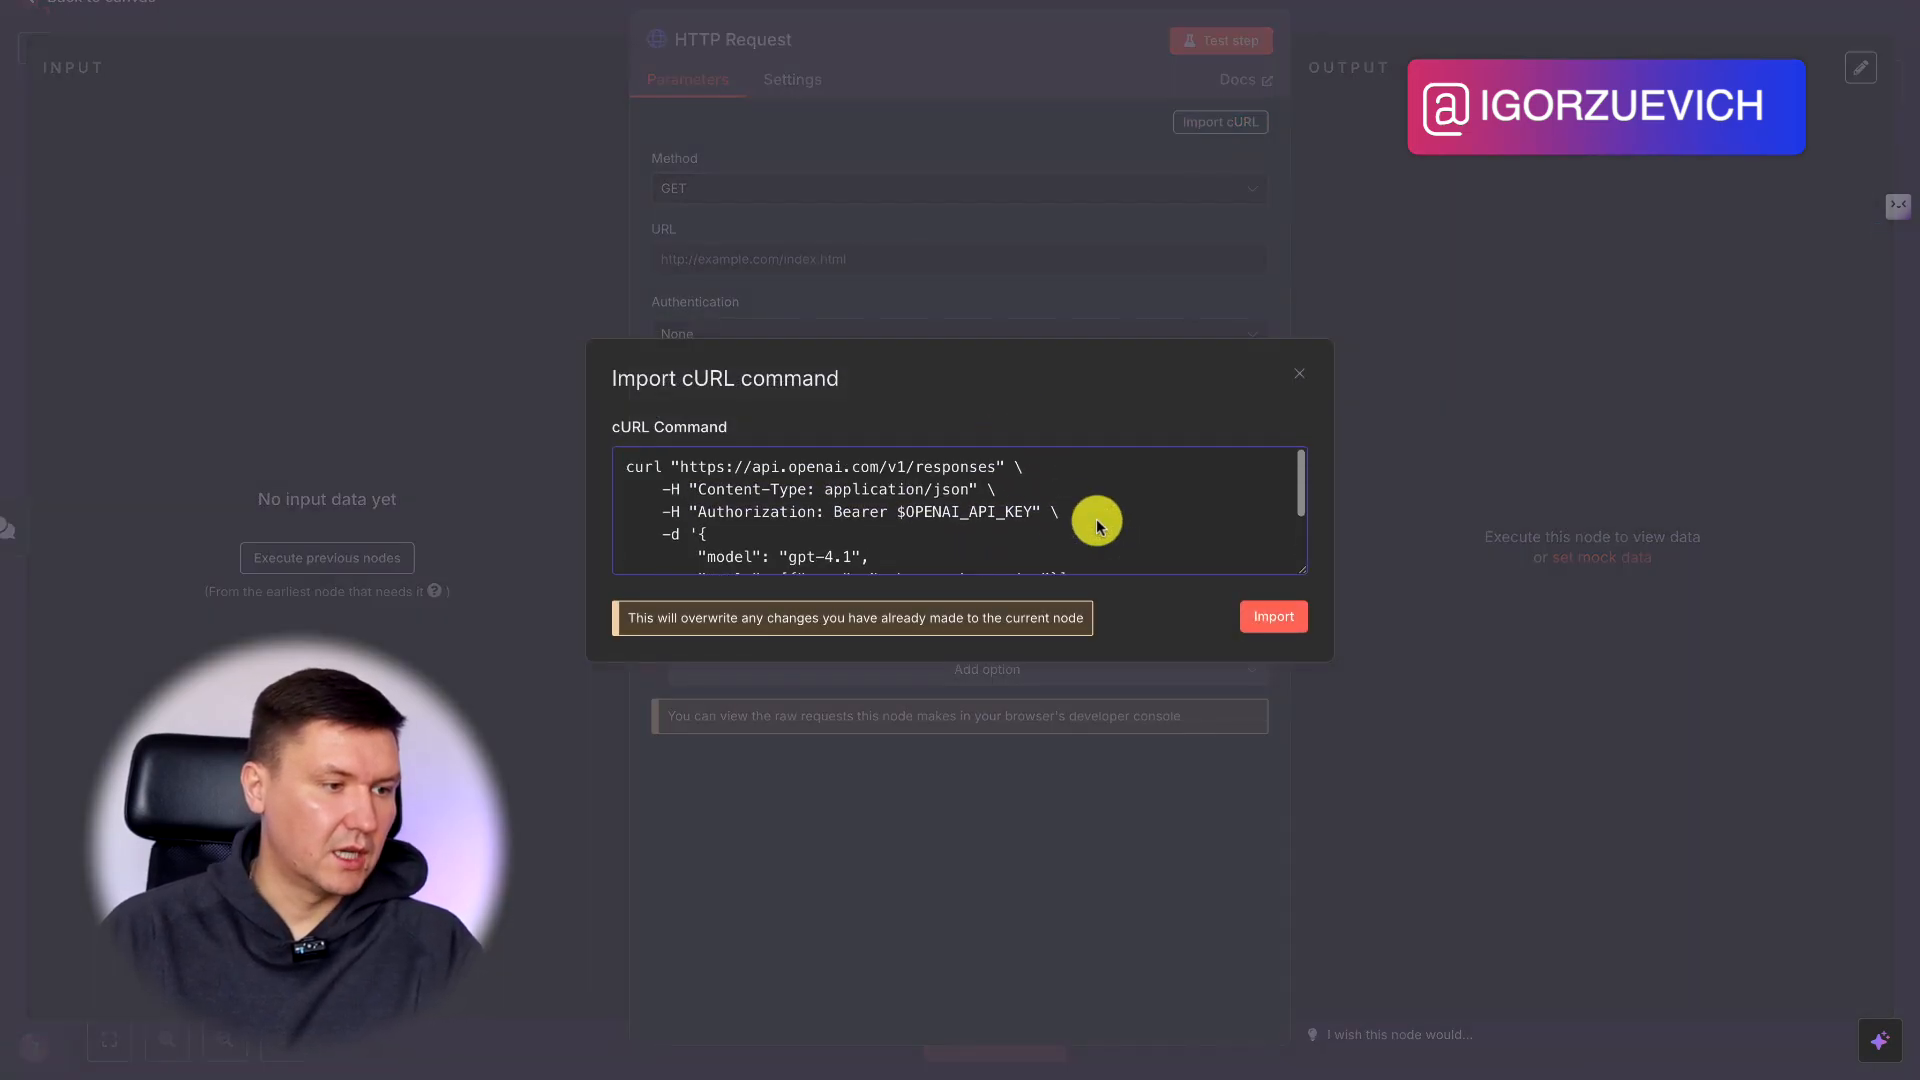
click(1273, 616)
Examine the HTTP Request node's imported method, URL, Authorization header and JSON body settings.
scroll(1019, 454, down, 3)
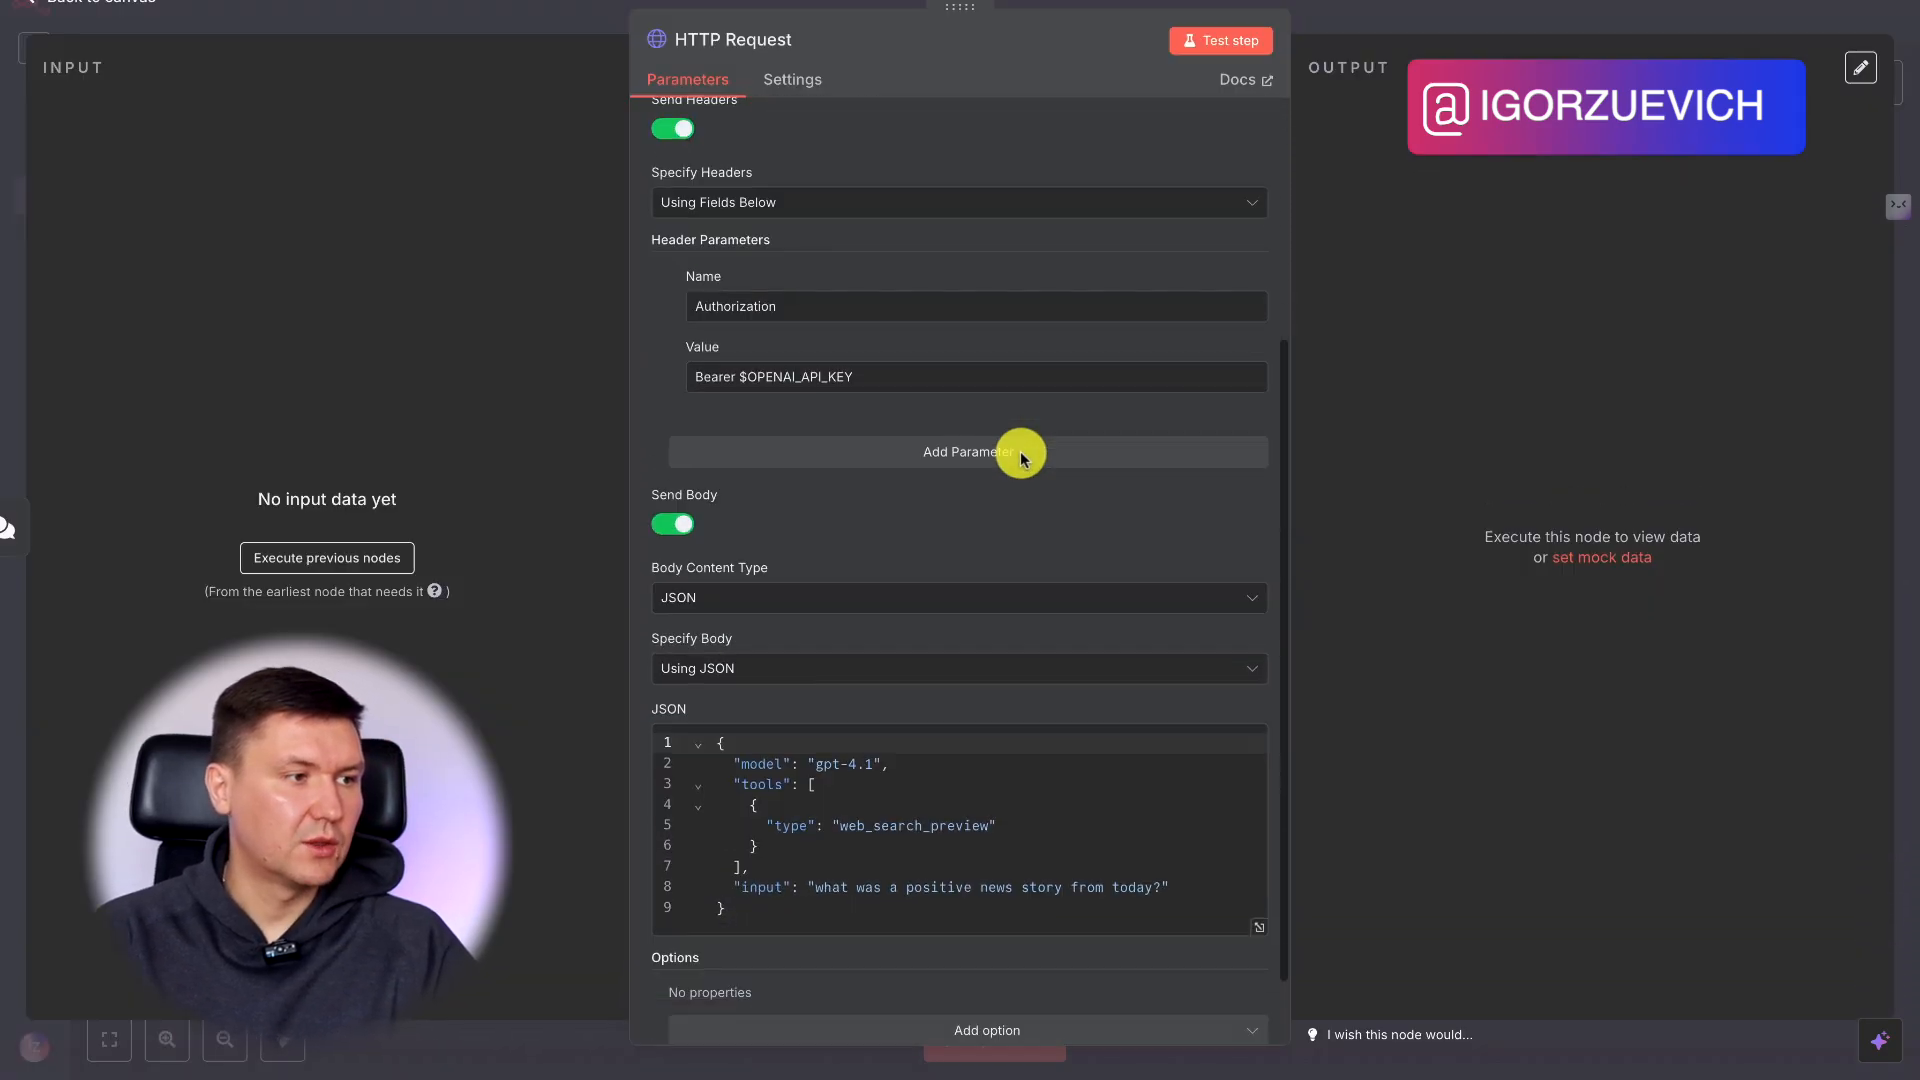
scroll(934, 728, up, 3)
scroll(938, 738, down, 3)
scroll(994, 750, up, 1)
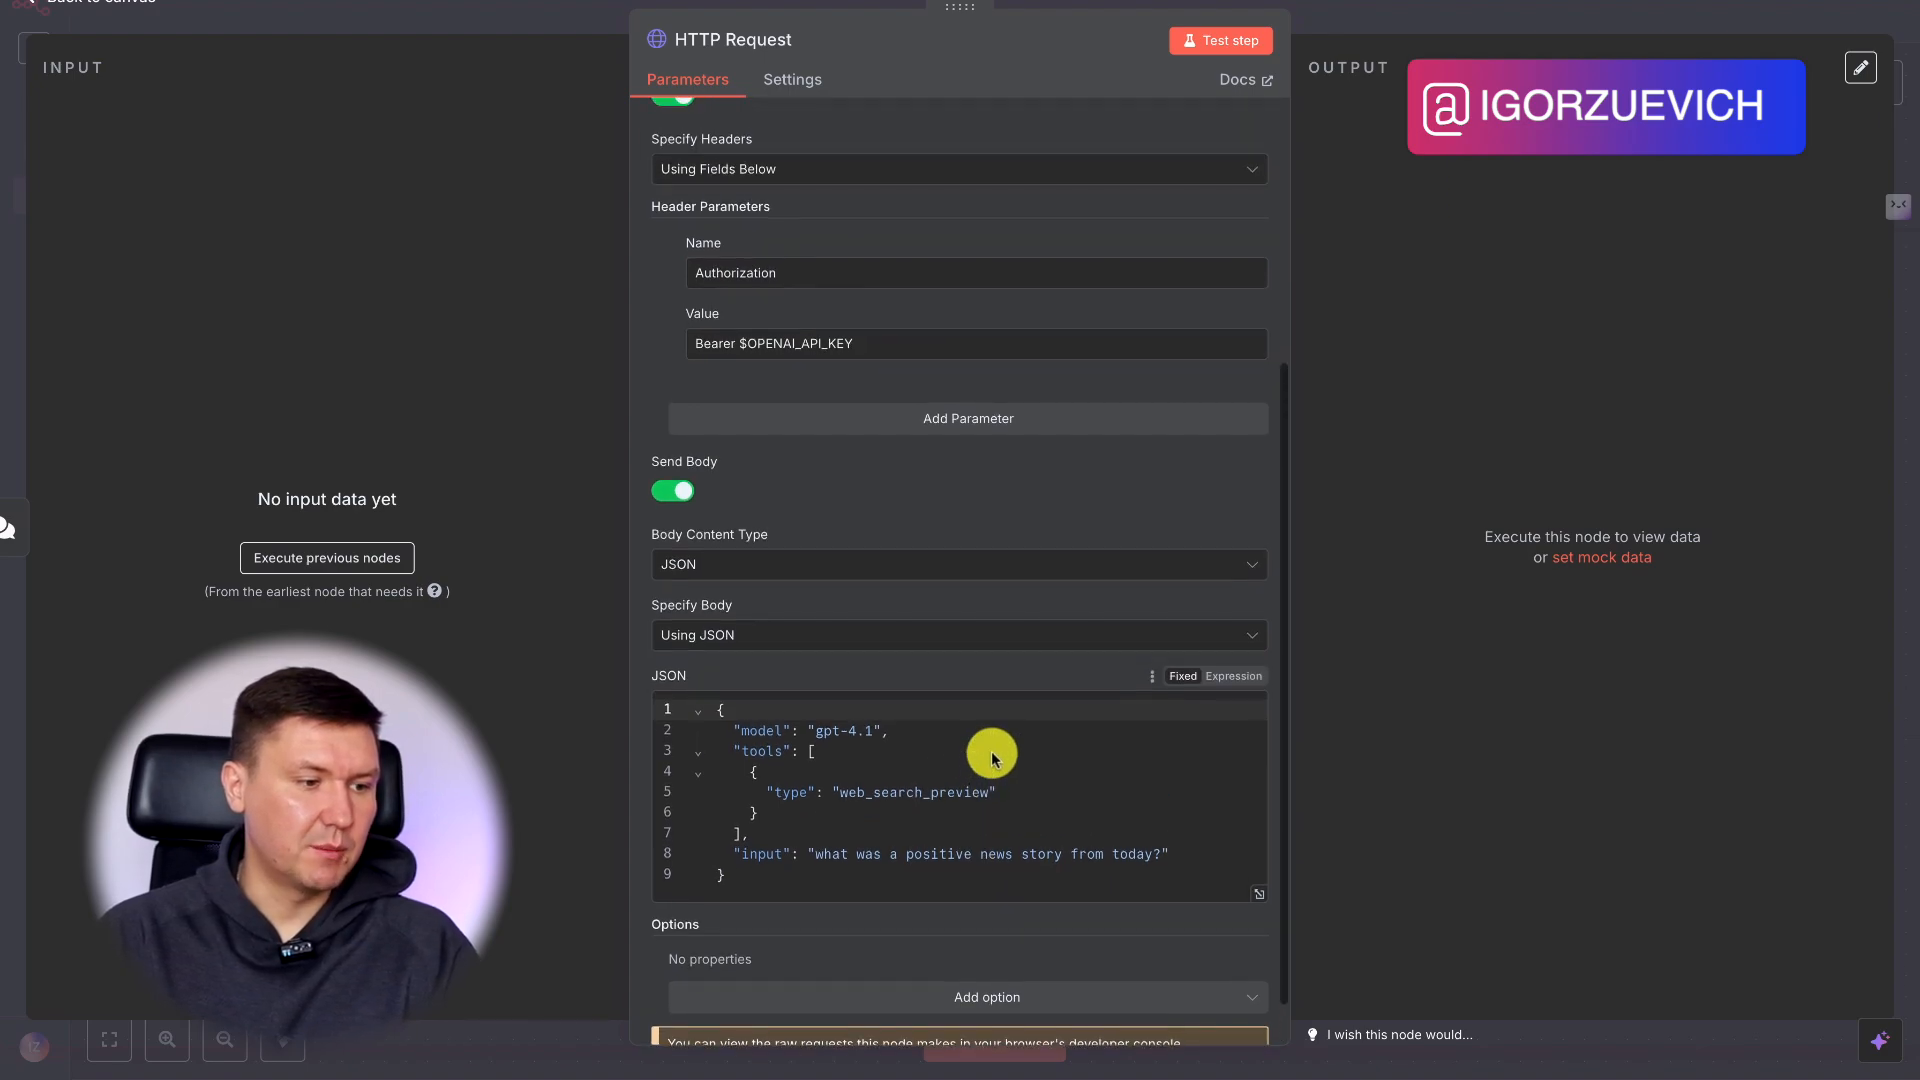
scroll(991, 752, up, 5)
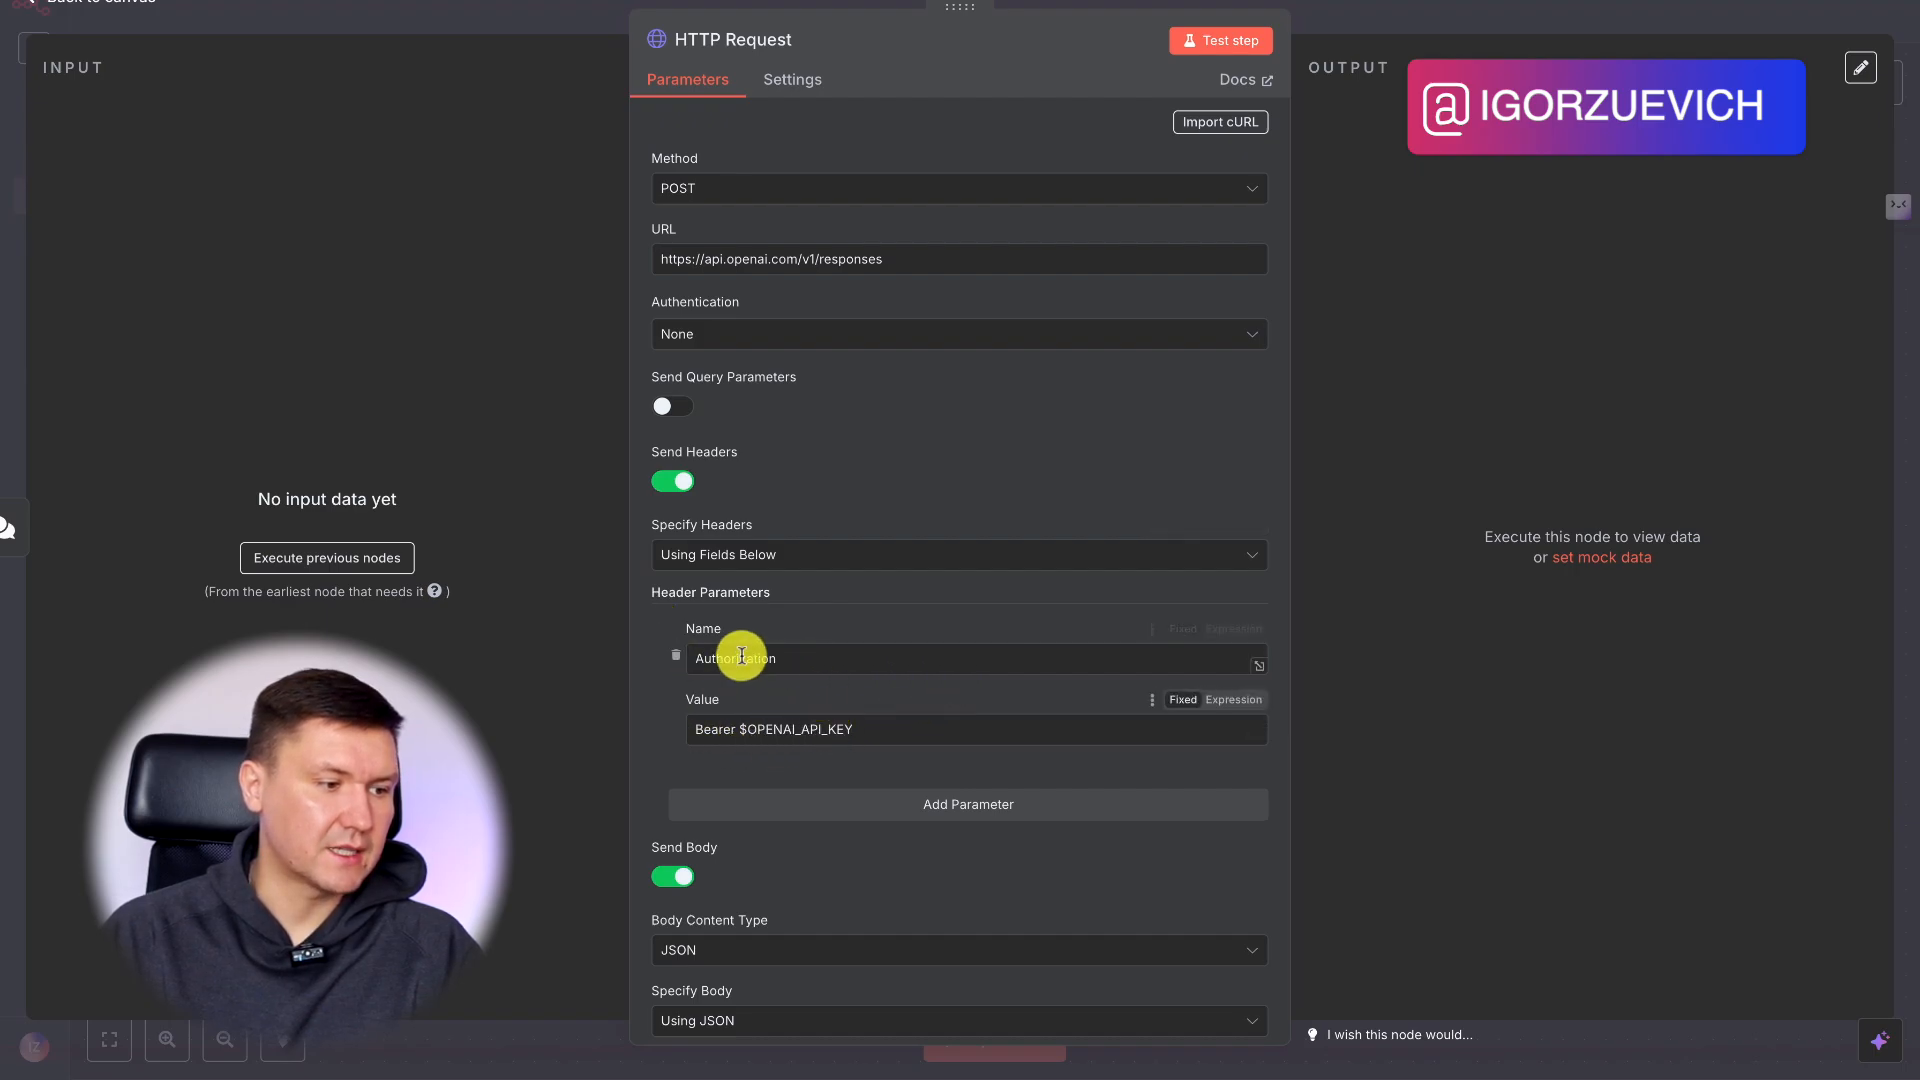
scroll(800, 735, down, 4)
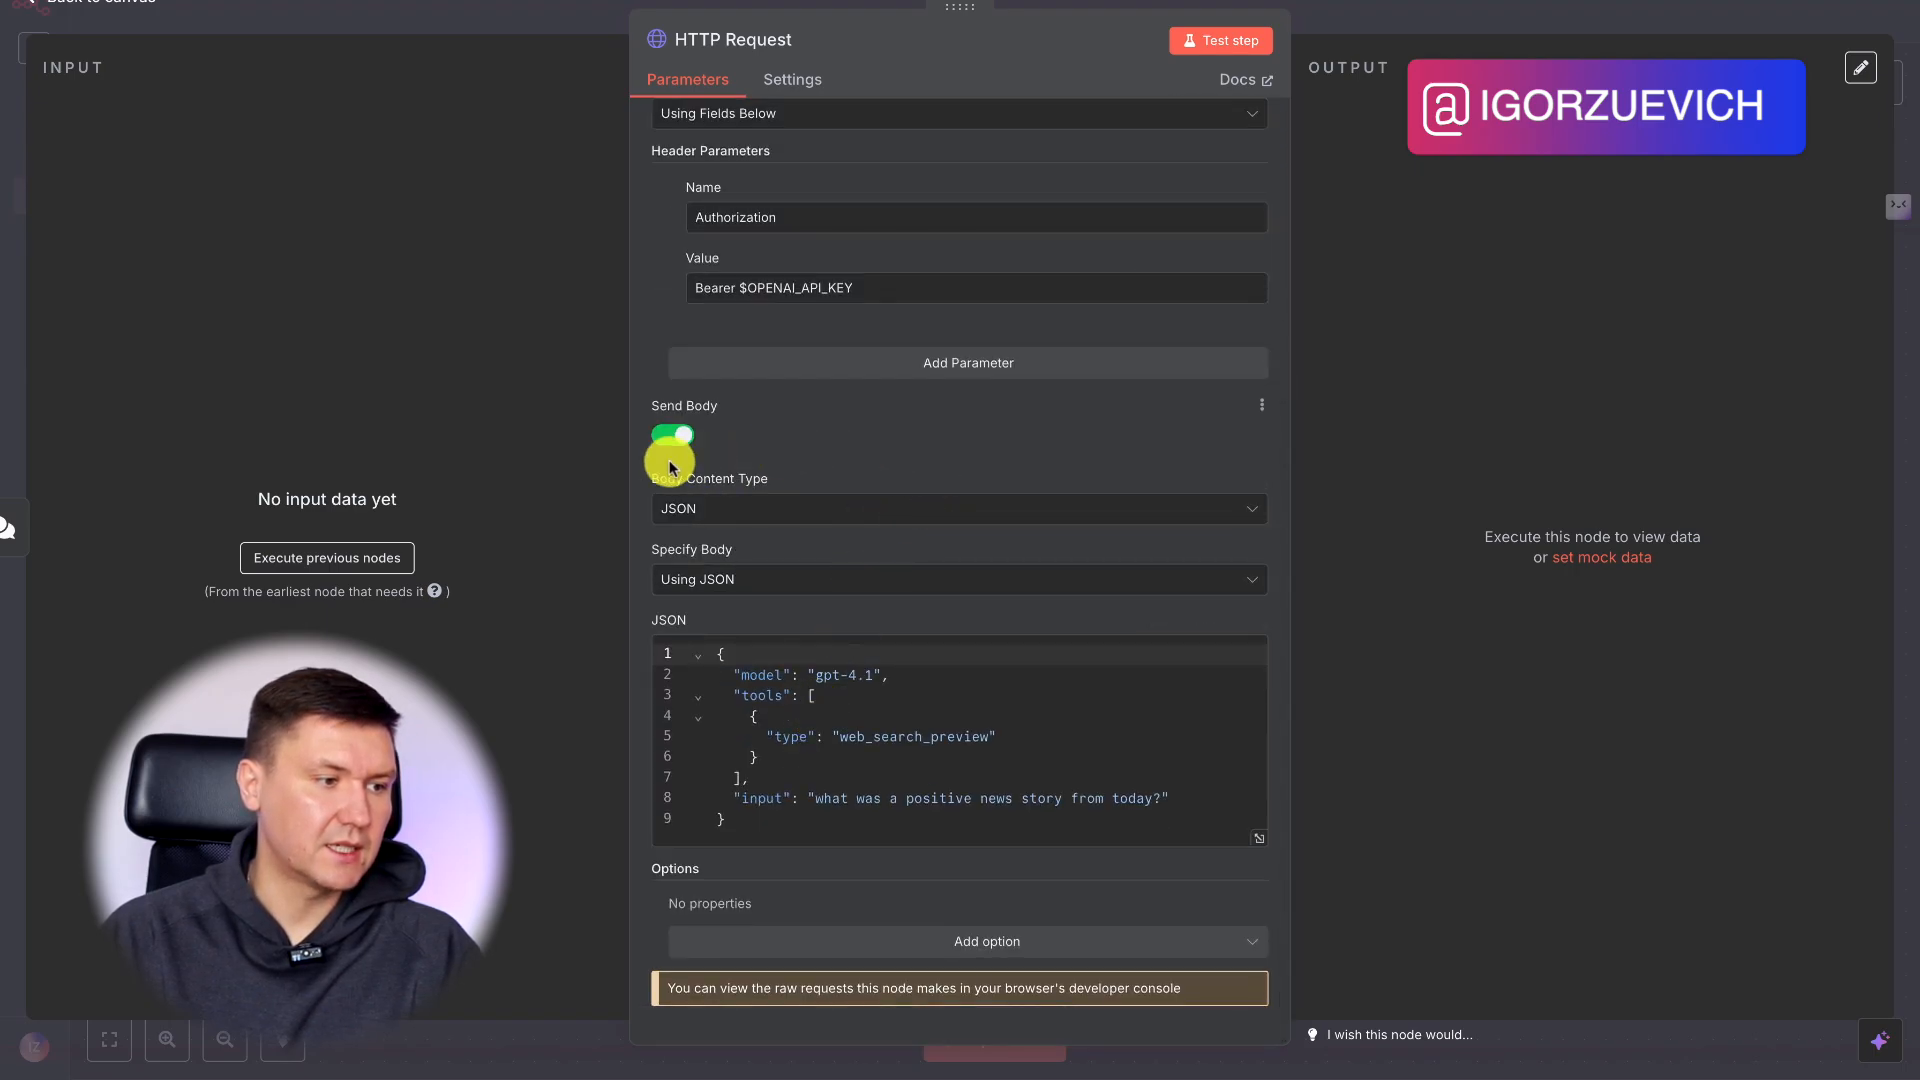
scroll(975, 763, up, 1)
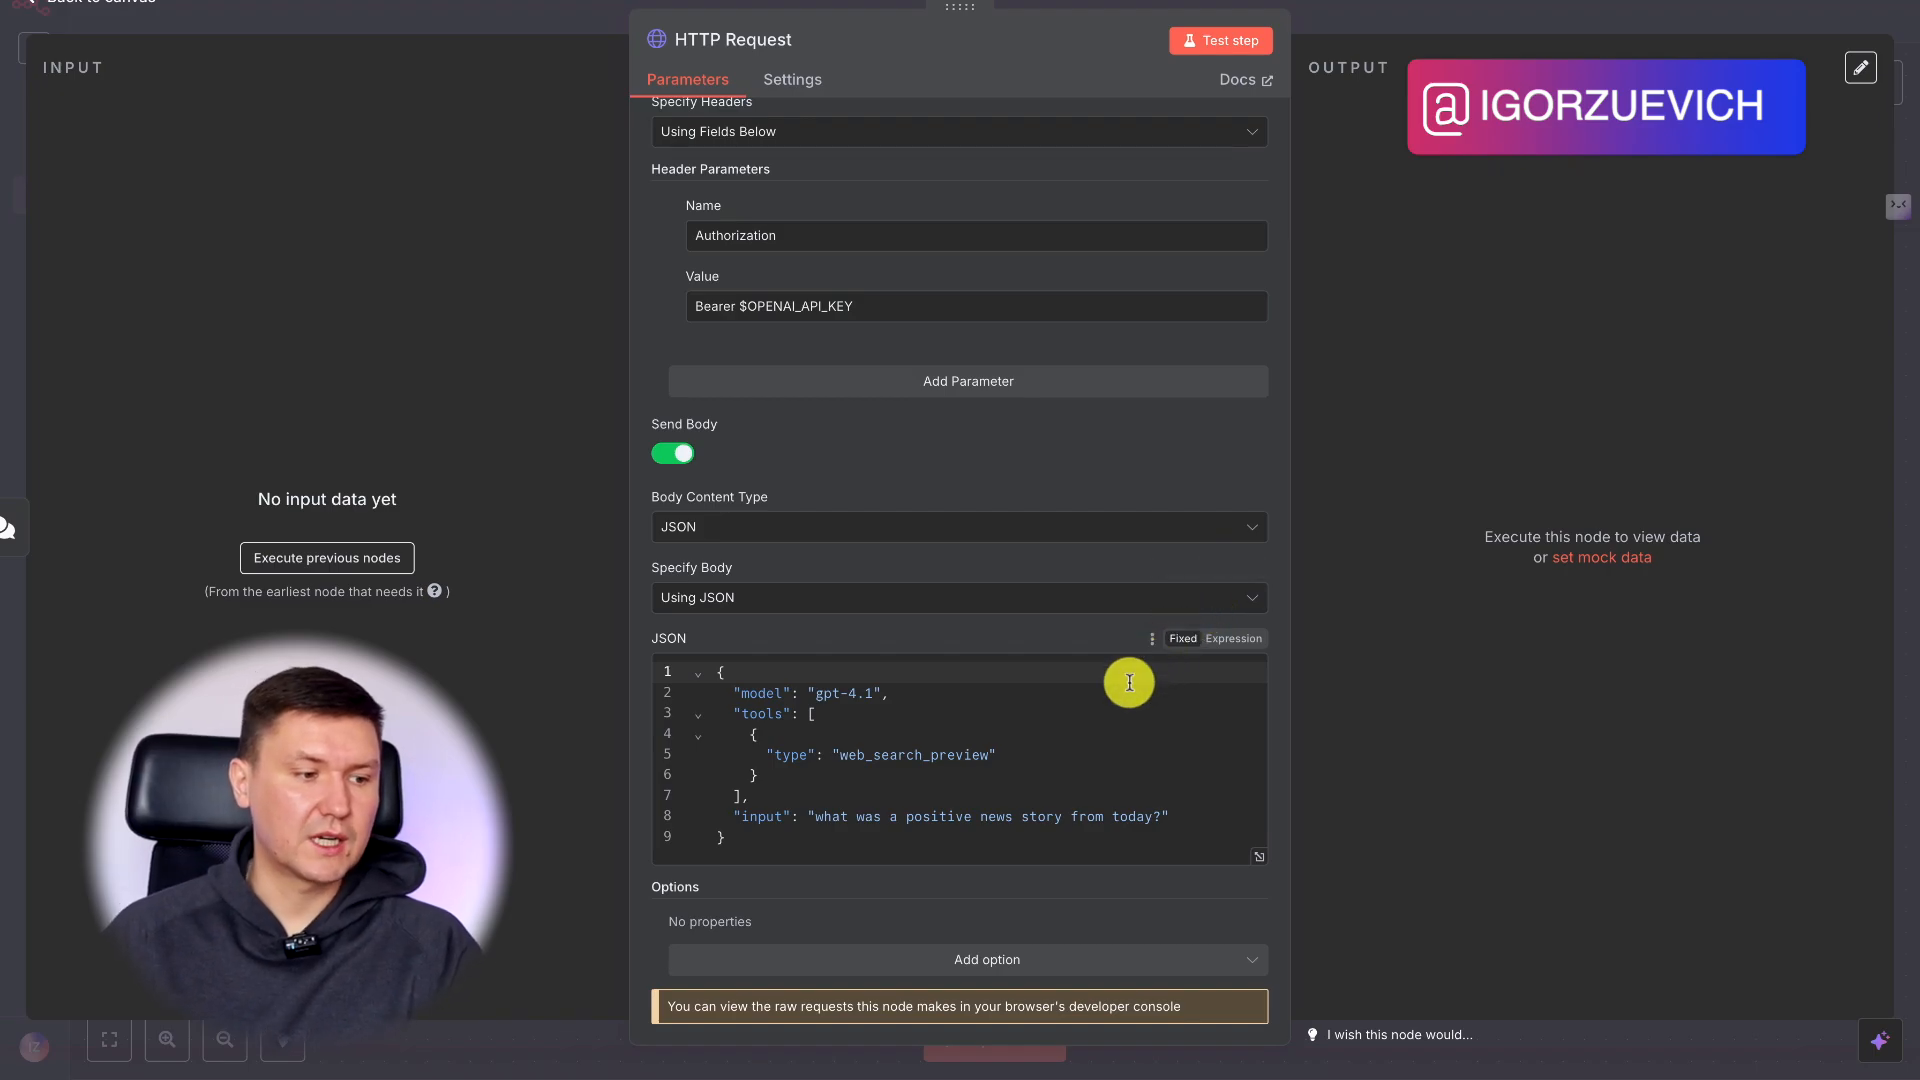
scroll(920, 441, up, 5)
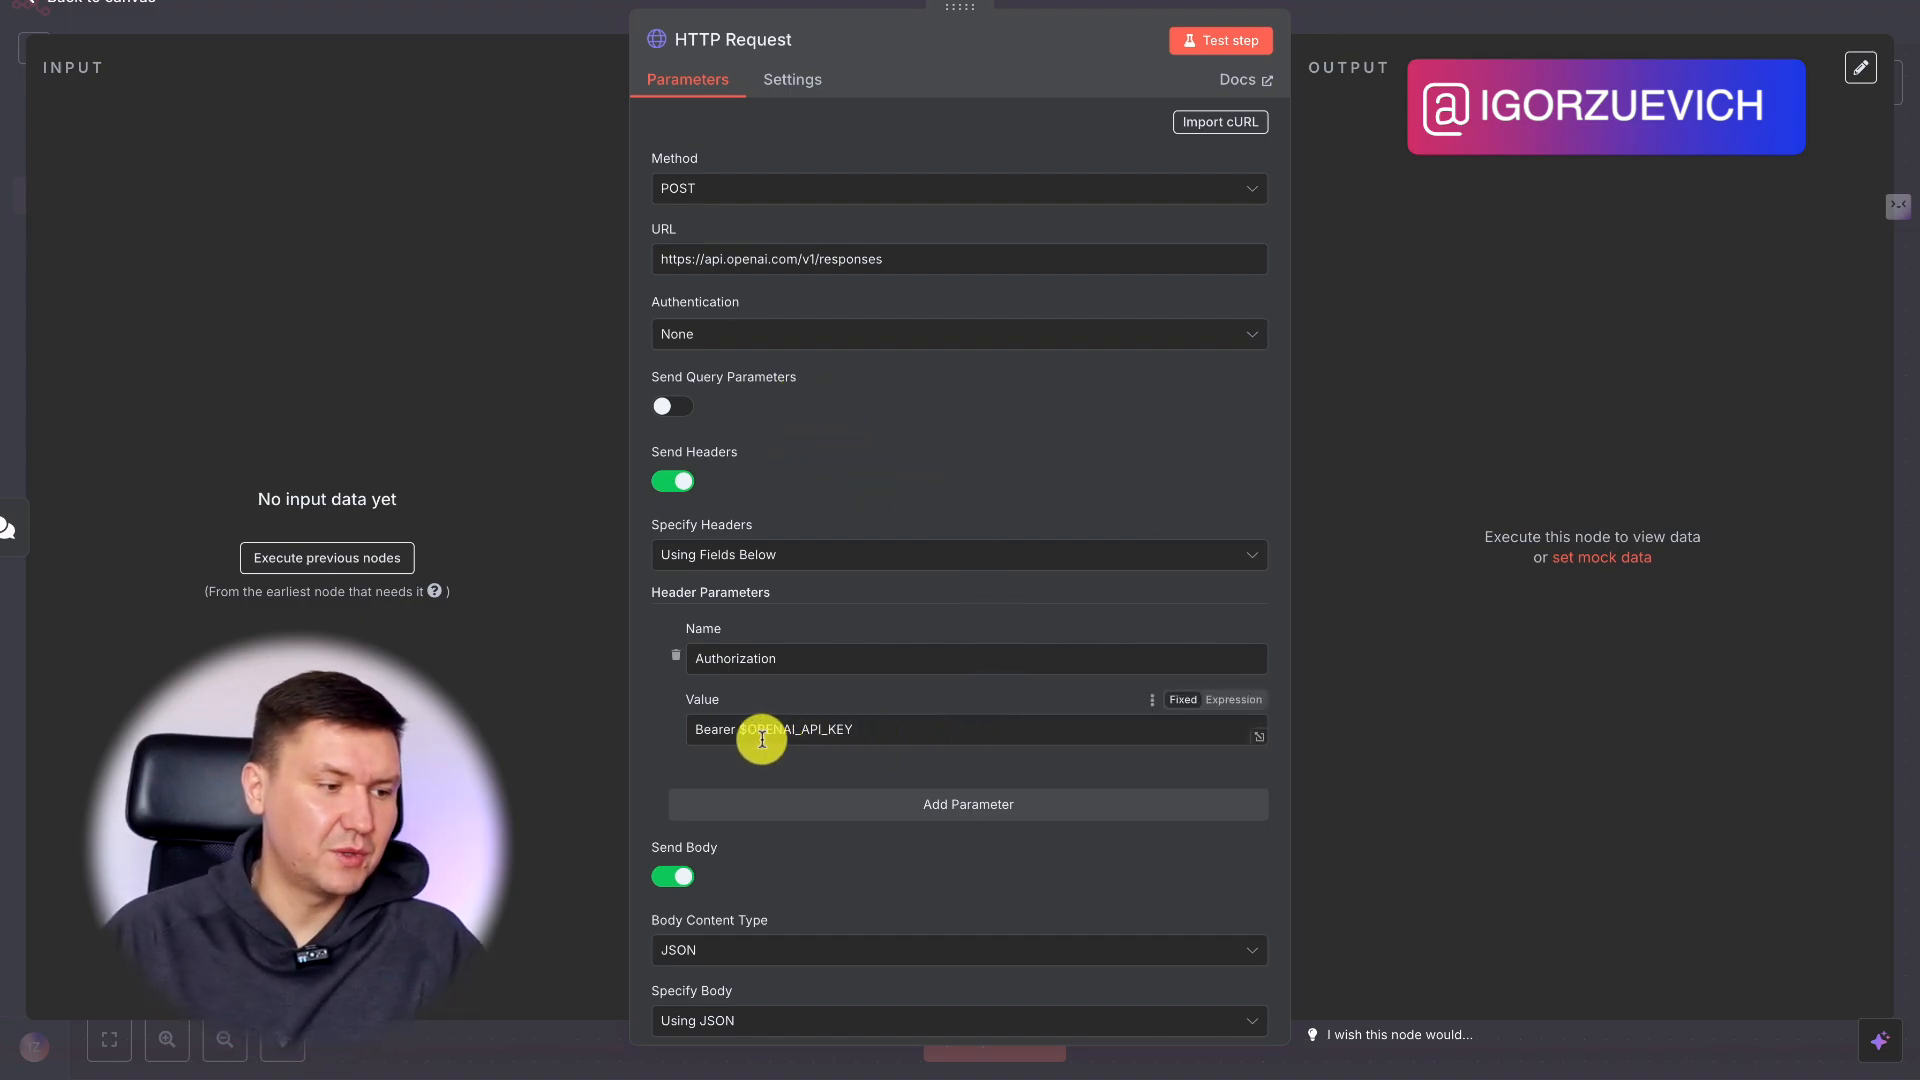
drag(740, 729, 879, 733)
click(880, 736)
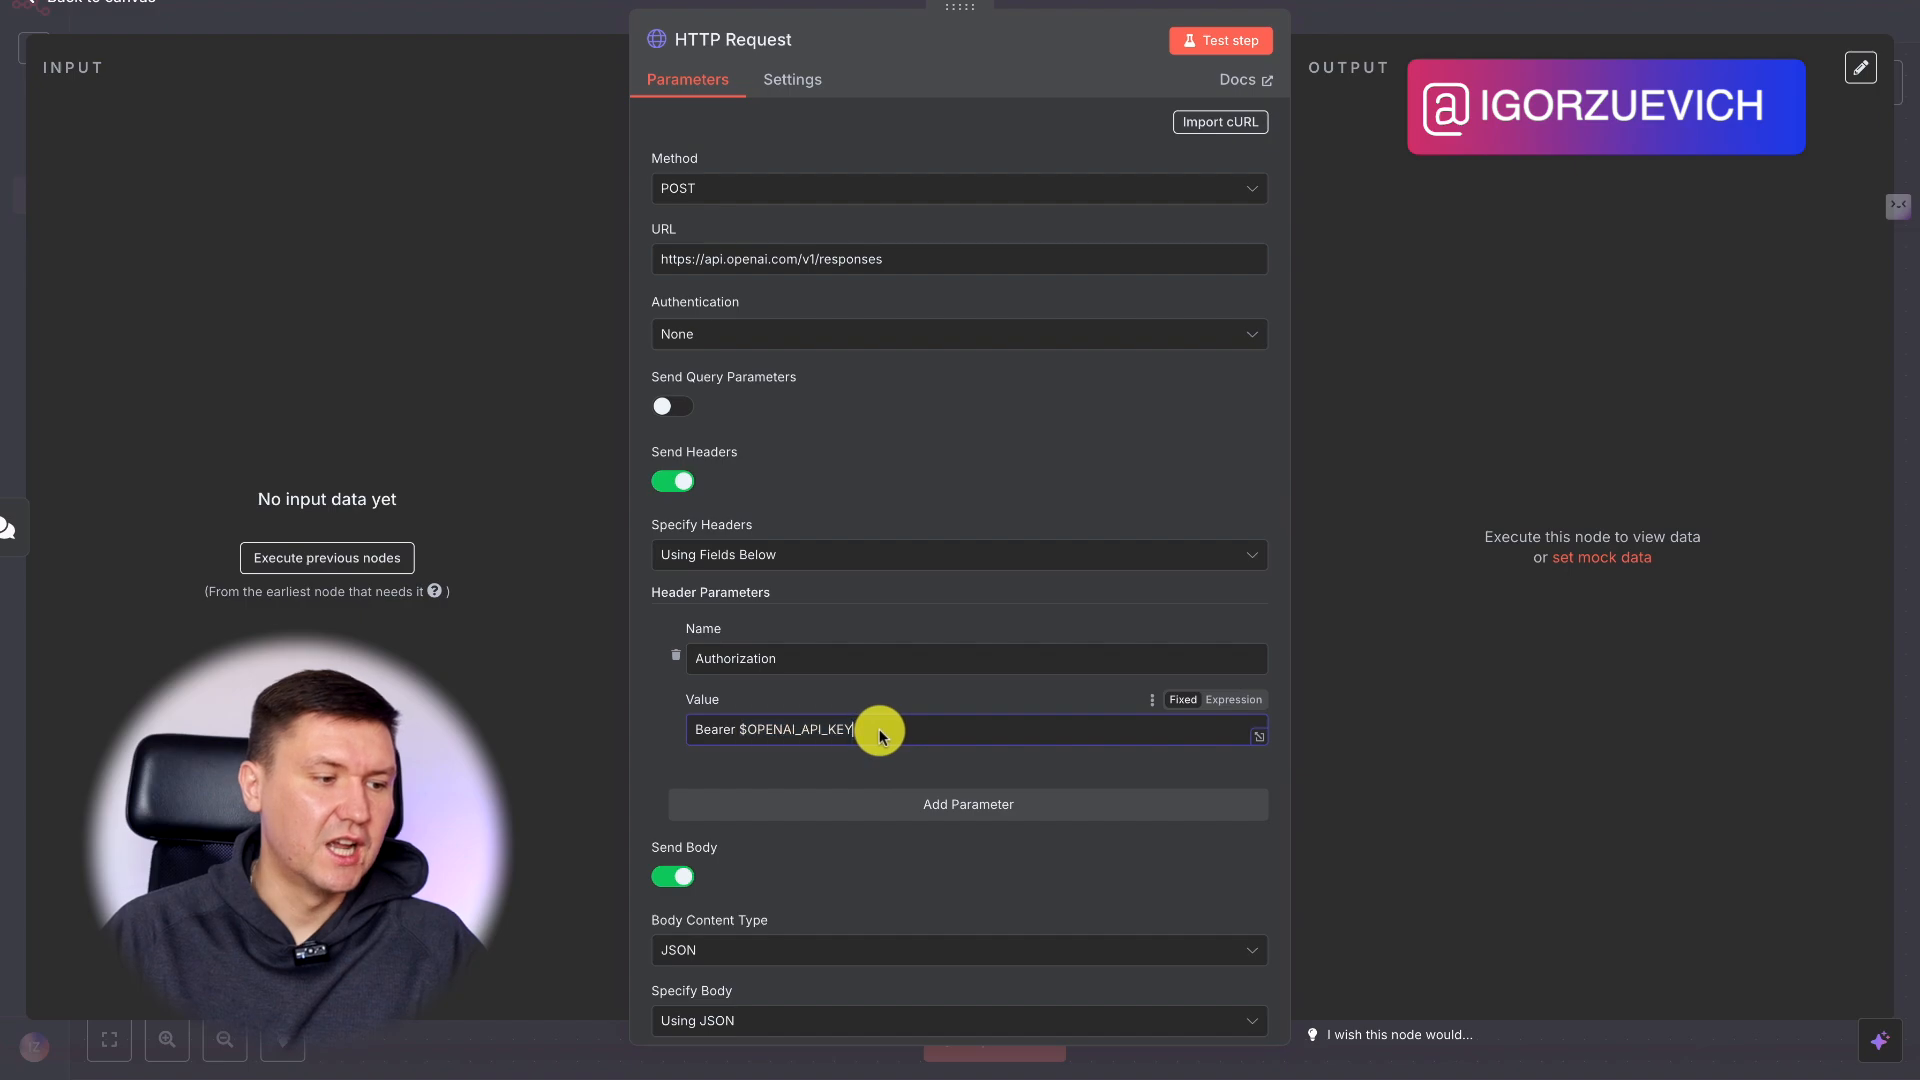
double_click(845, 736)
click(872, 733)
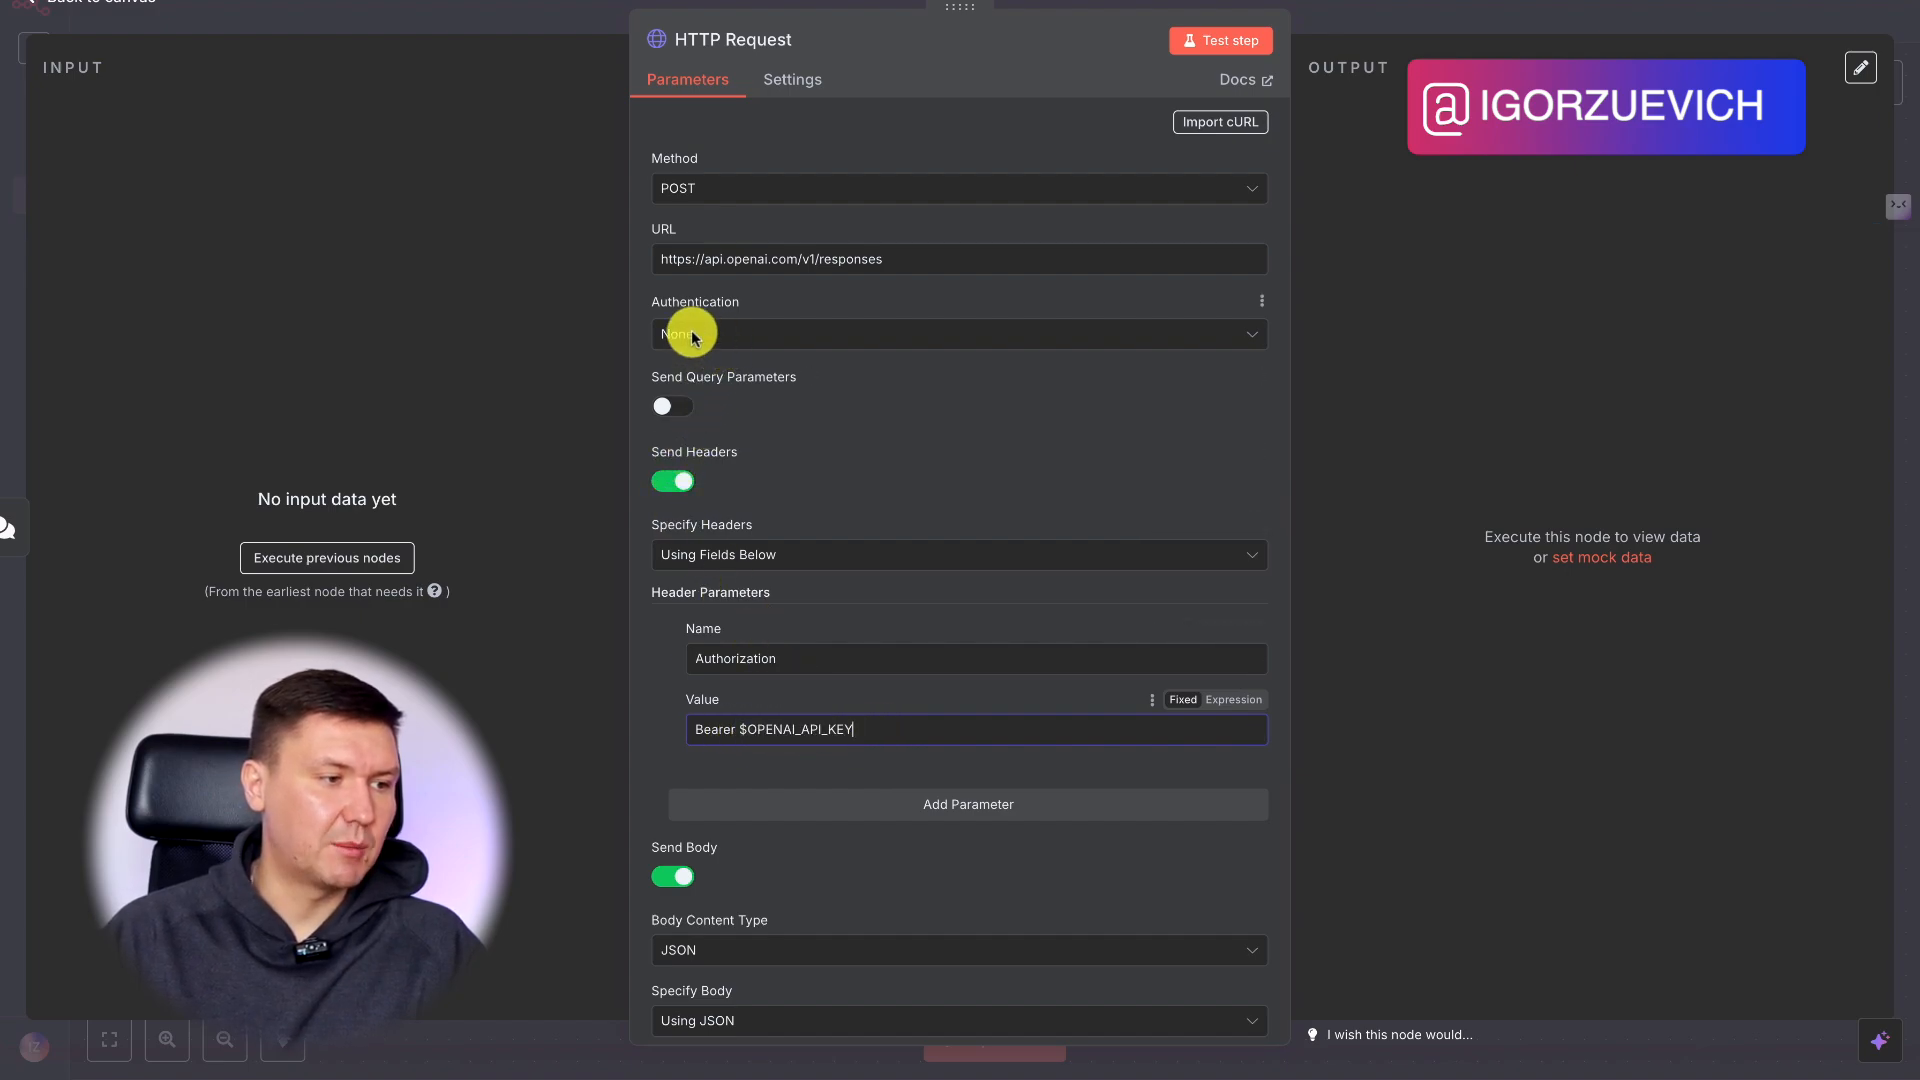
Set the HTTP Request node's authentication to Generic Credential Type with Header Auth as the generic auth type.
click(747, 337)
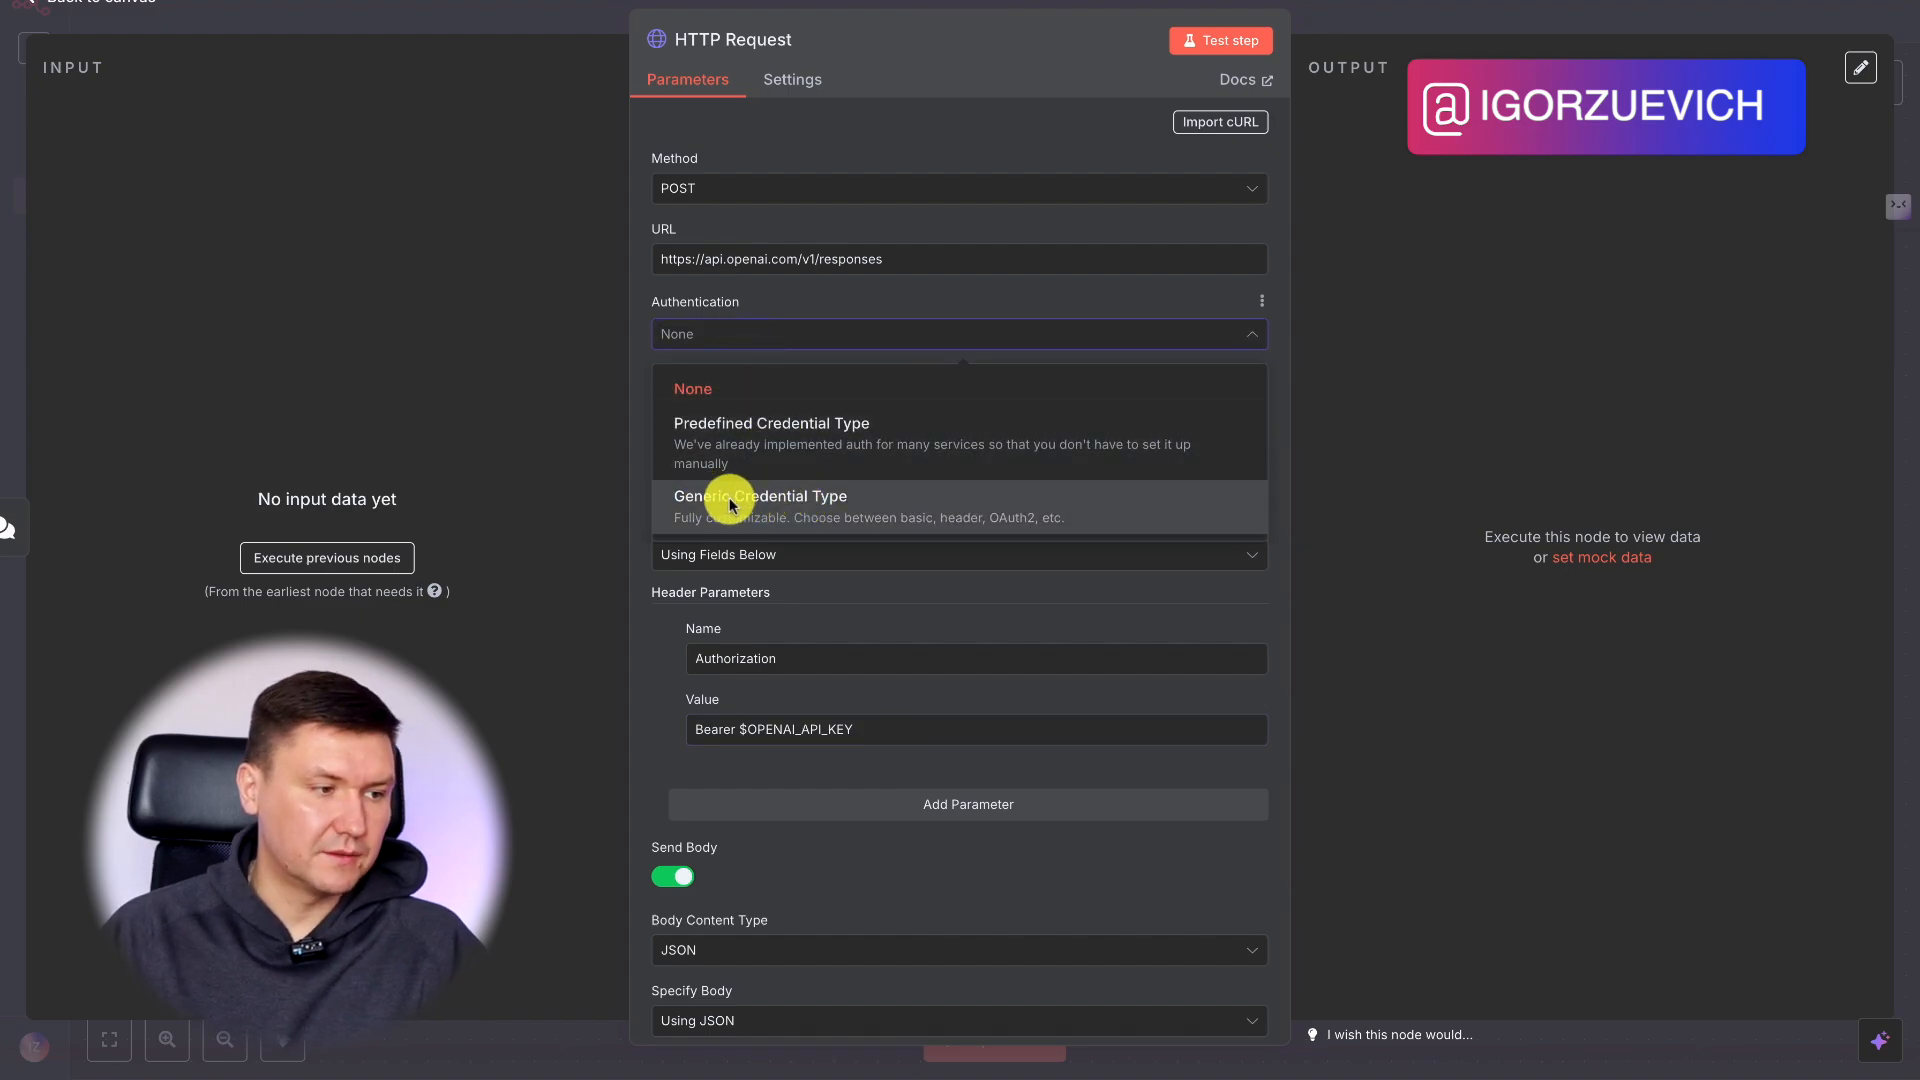
click(778, 512)
click(720, 402)
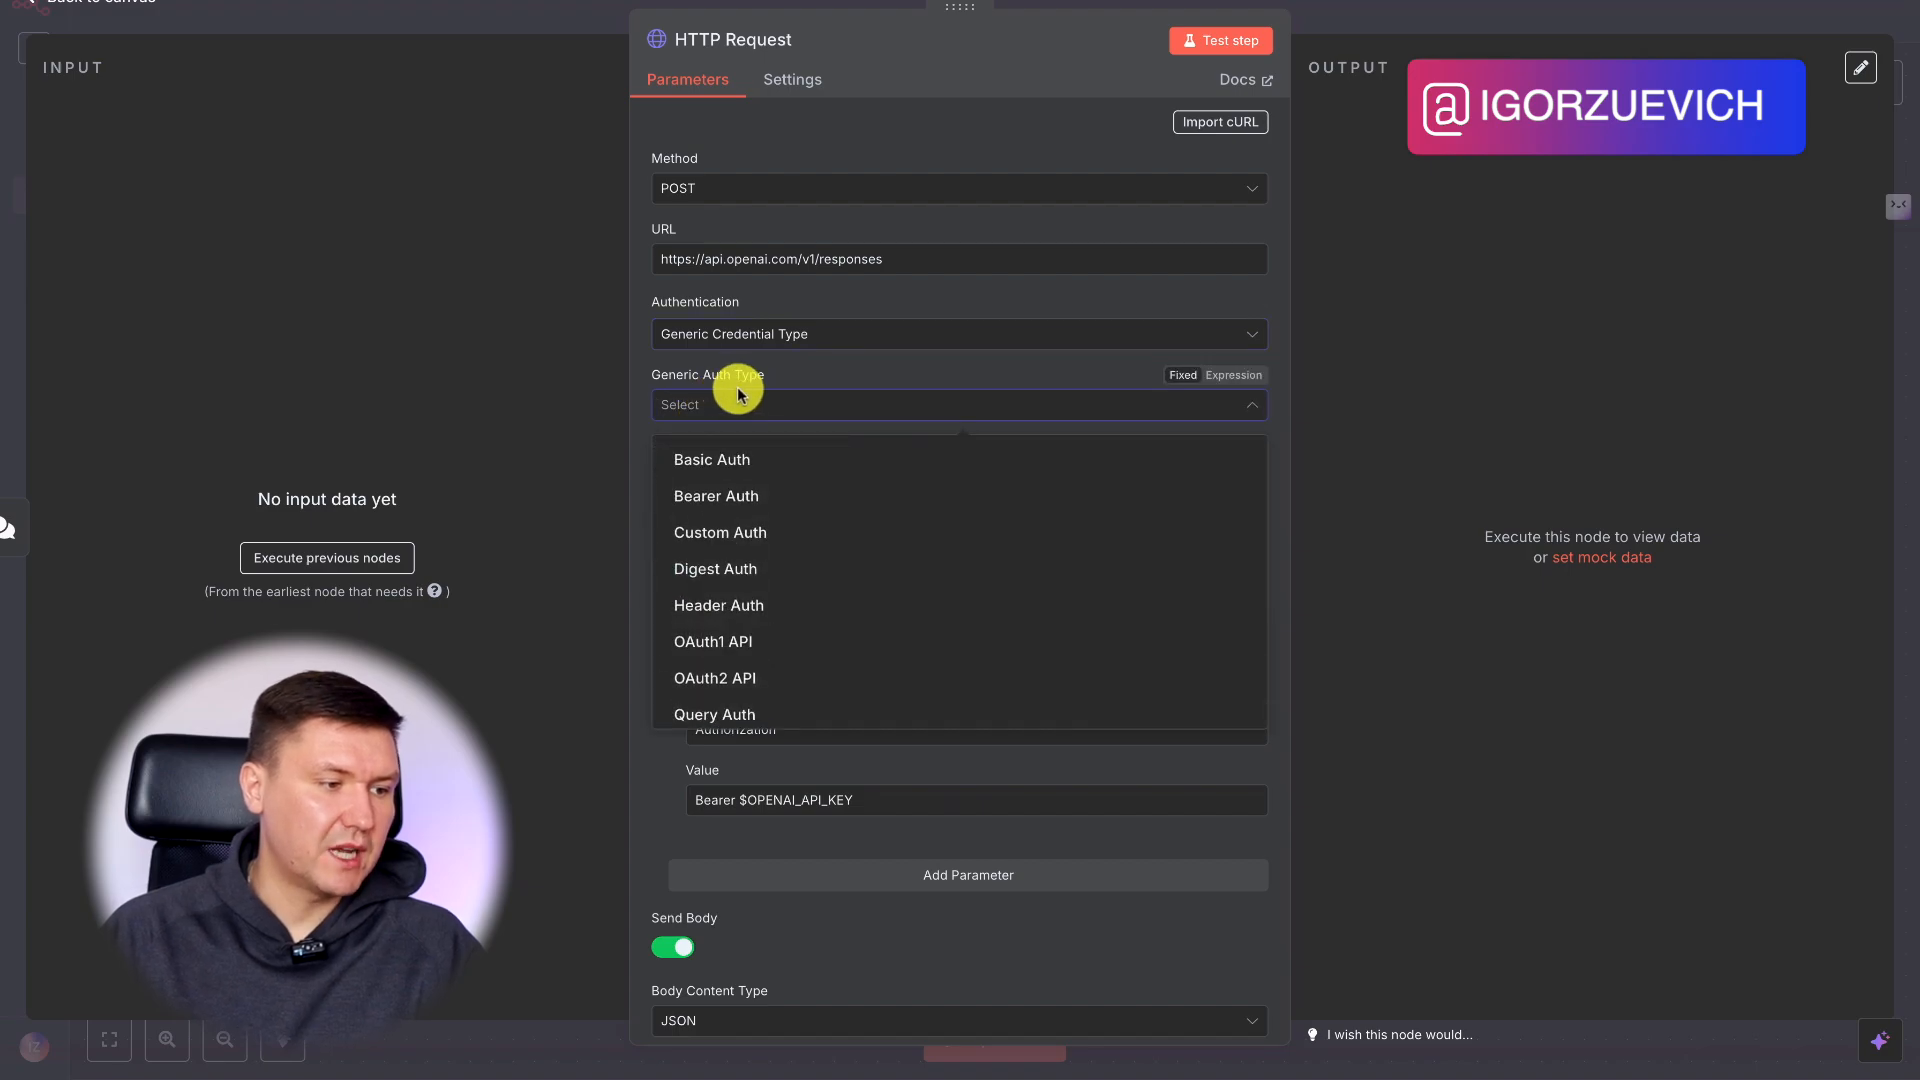
click(729, 398)
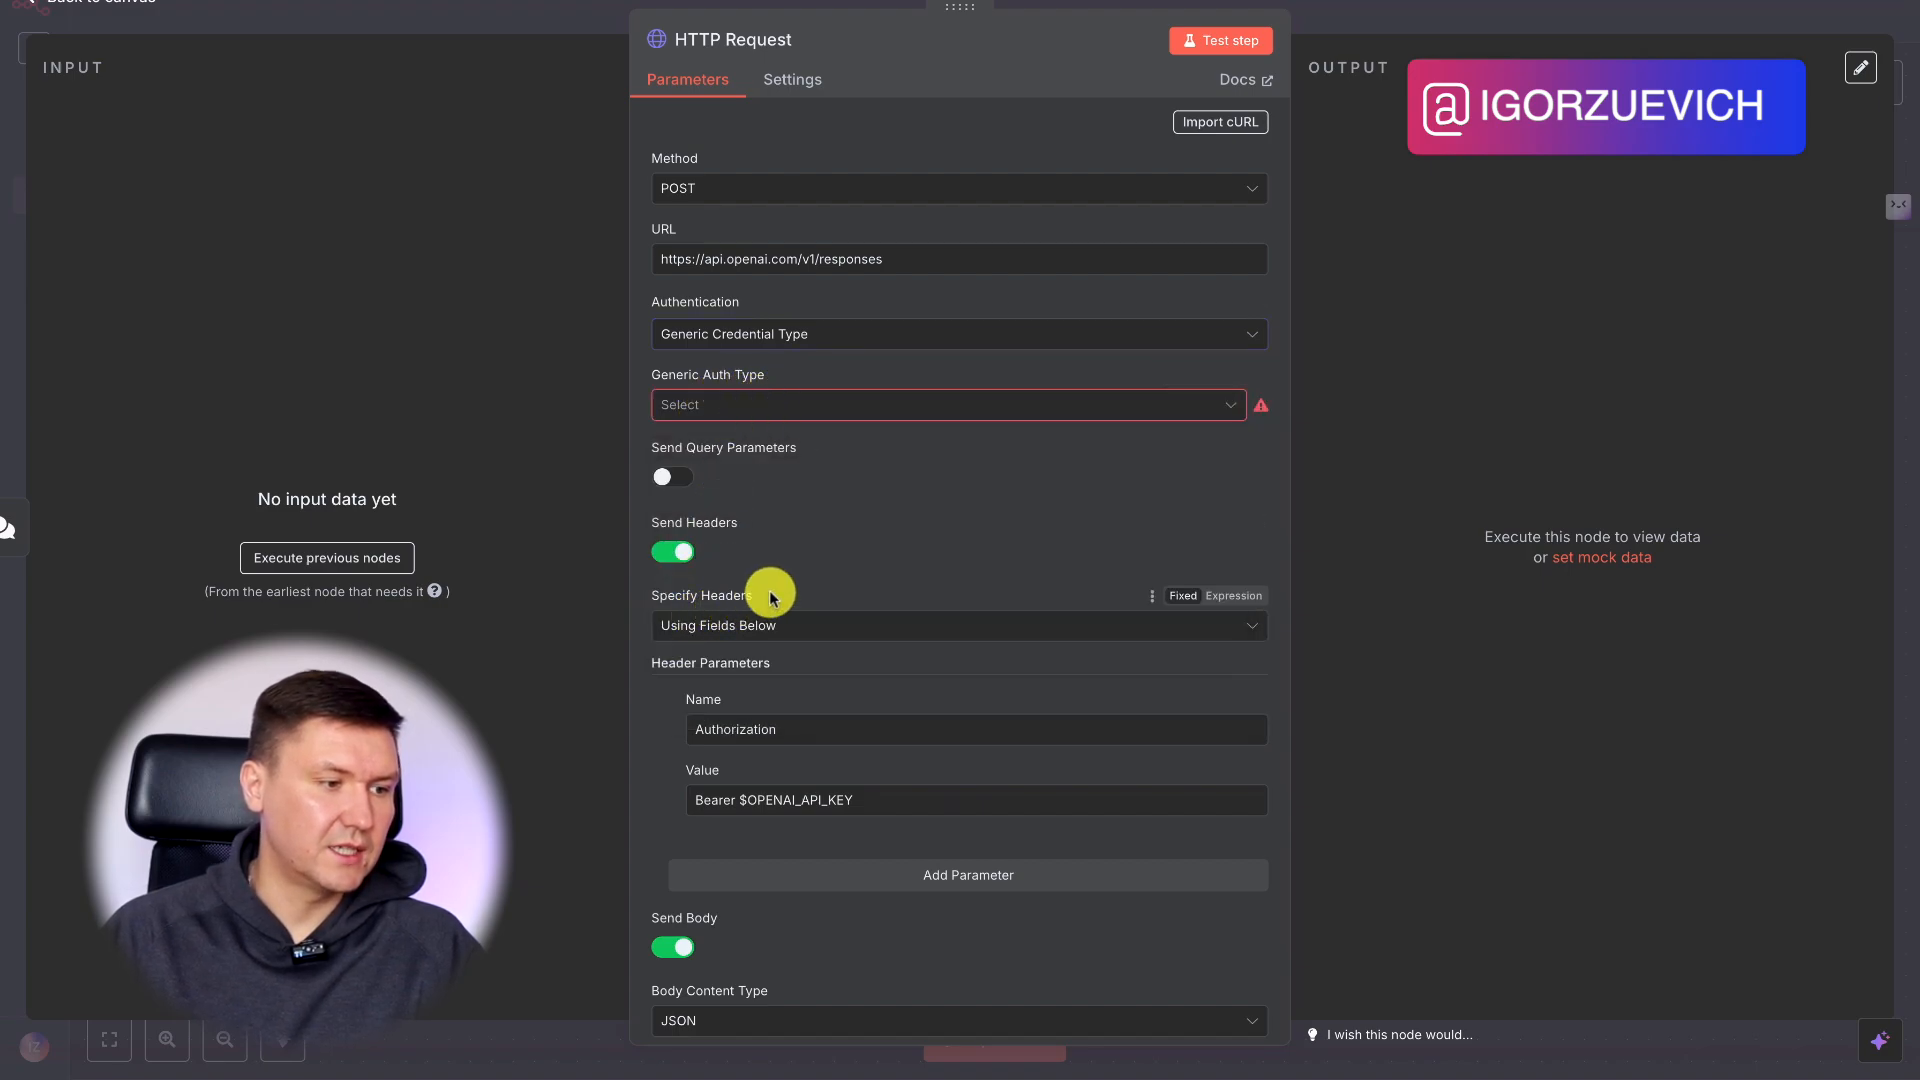
drag(757, 594, 688, 609)
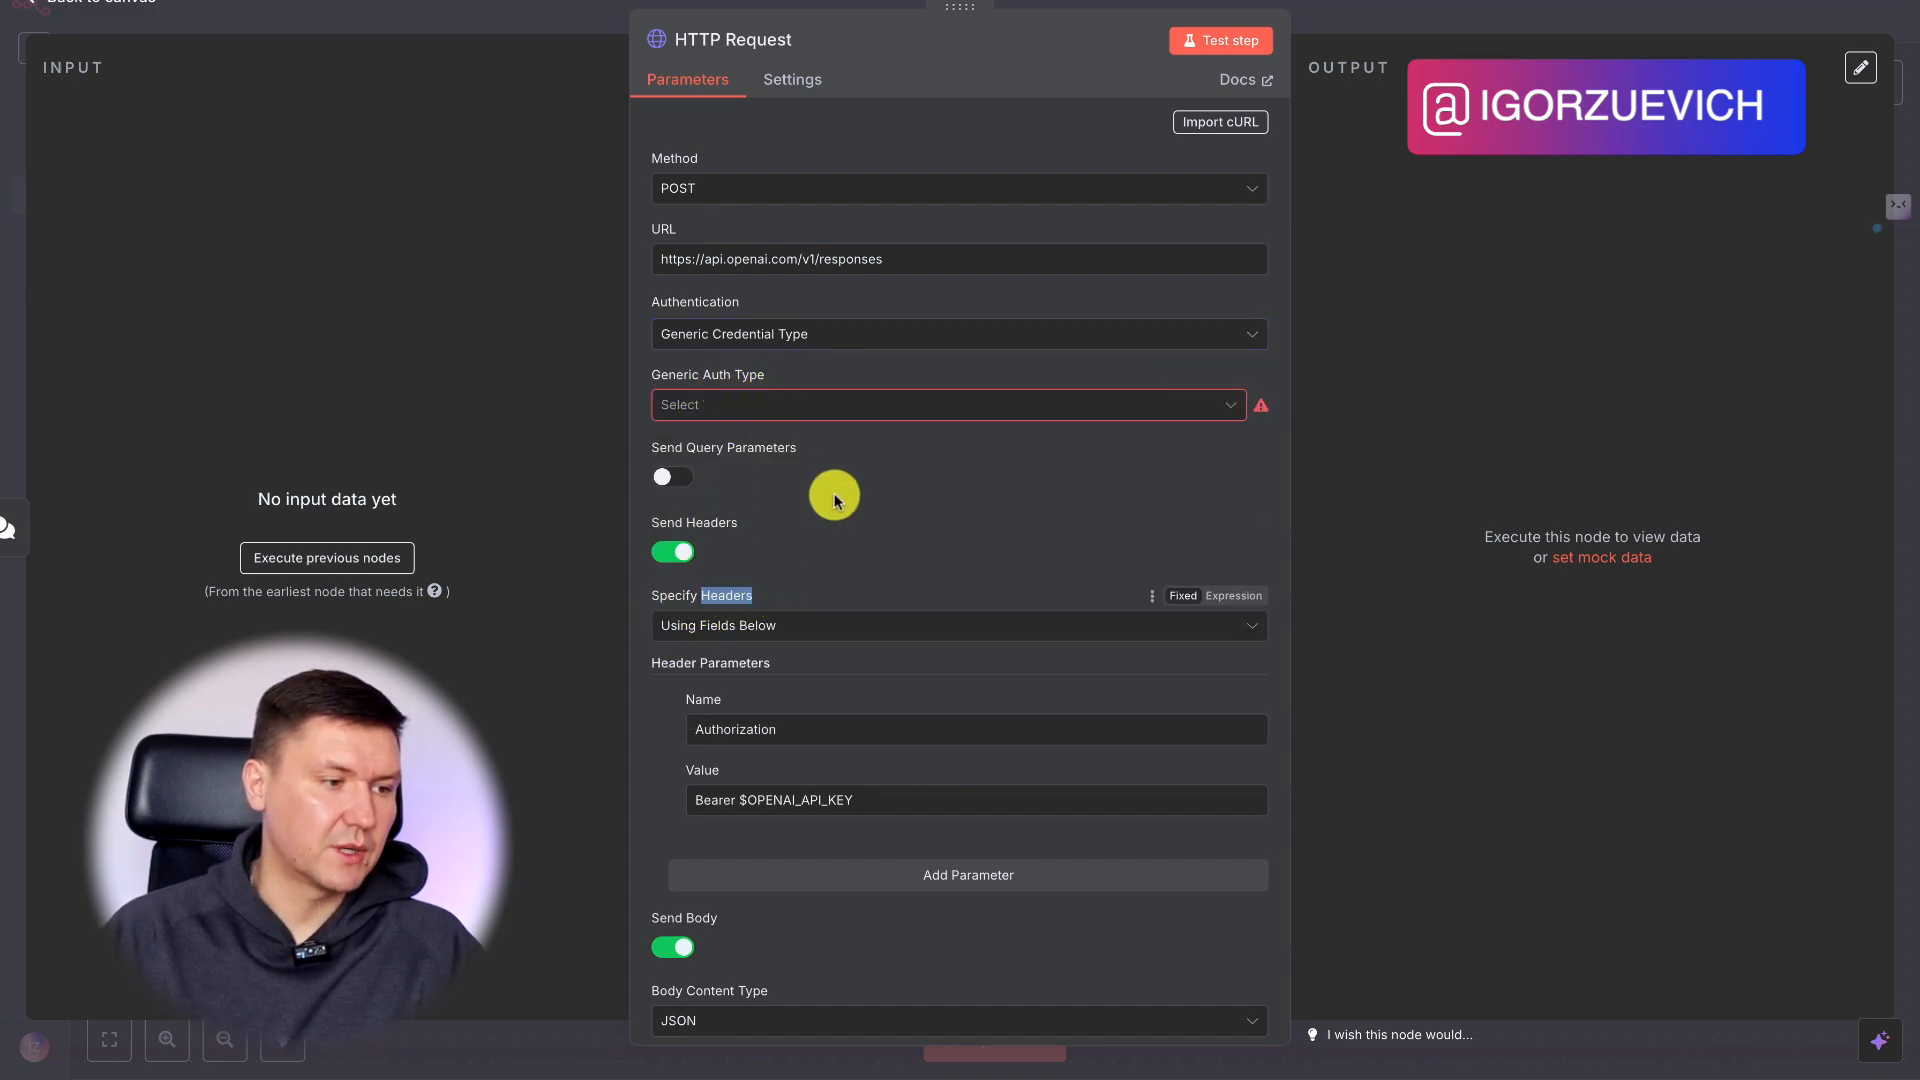
click(765, 405)
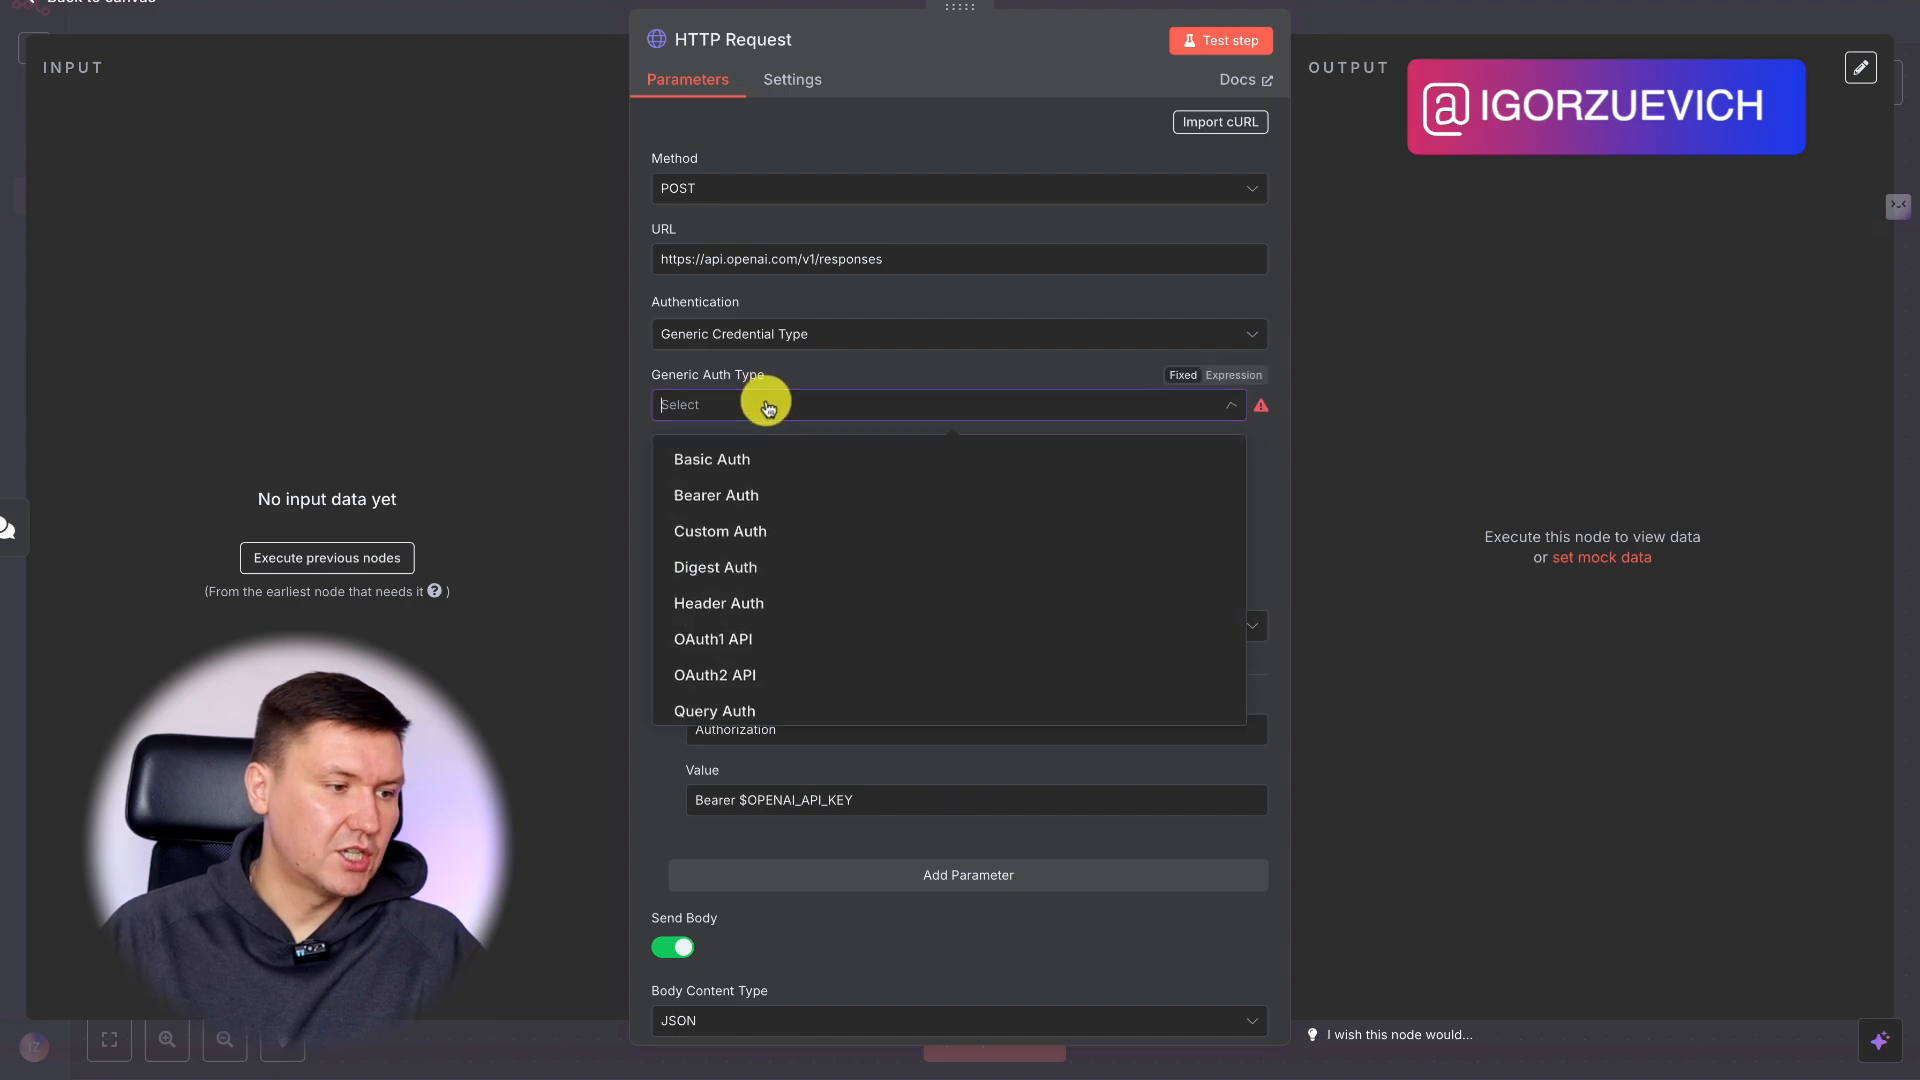
click(775, 610)
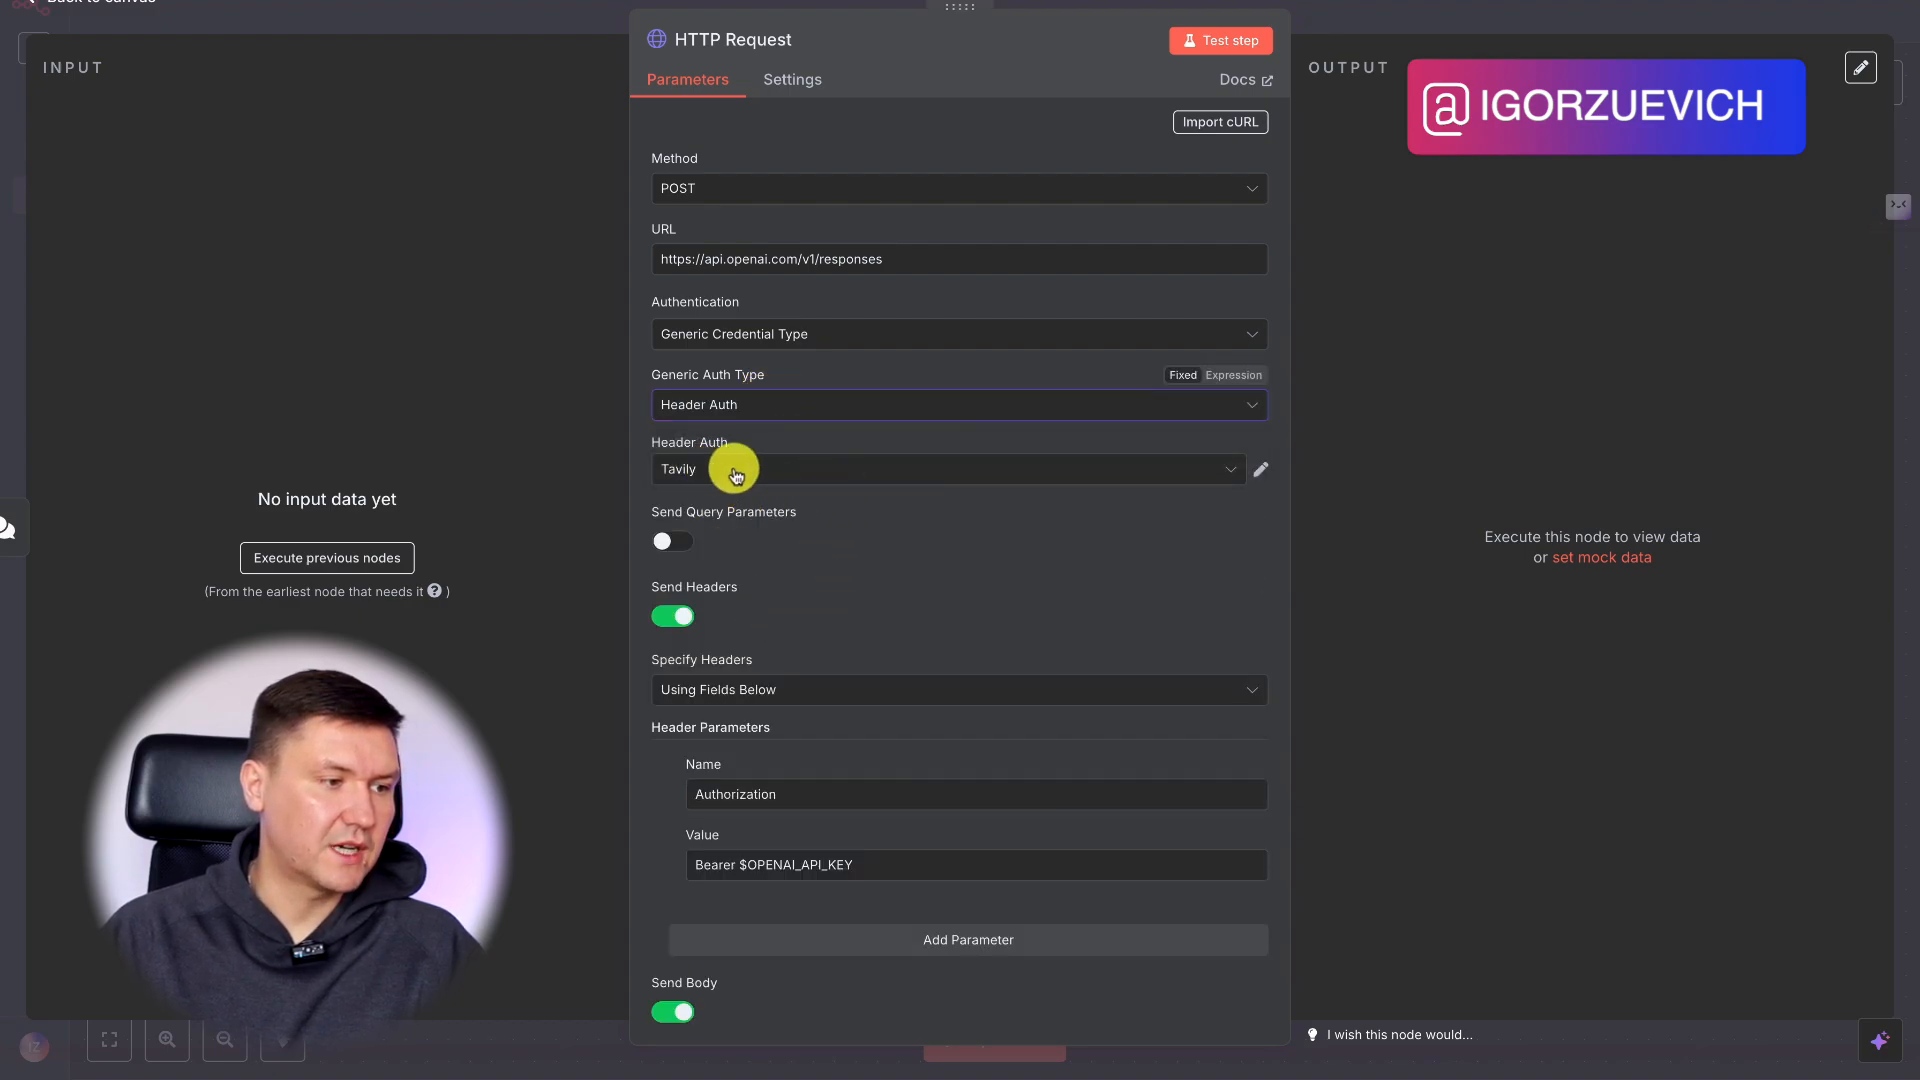
click(803, 472)
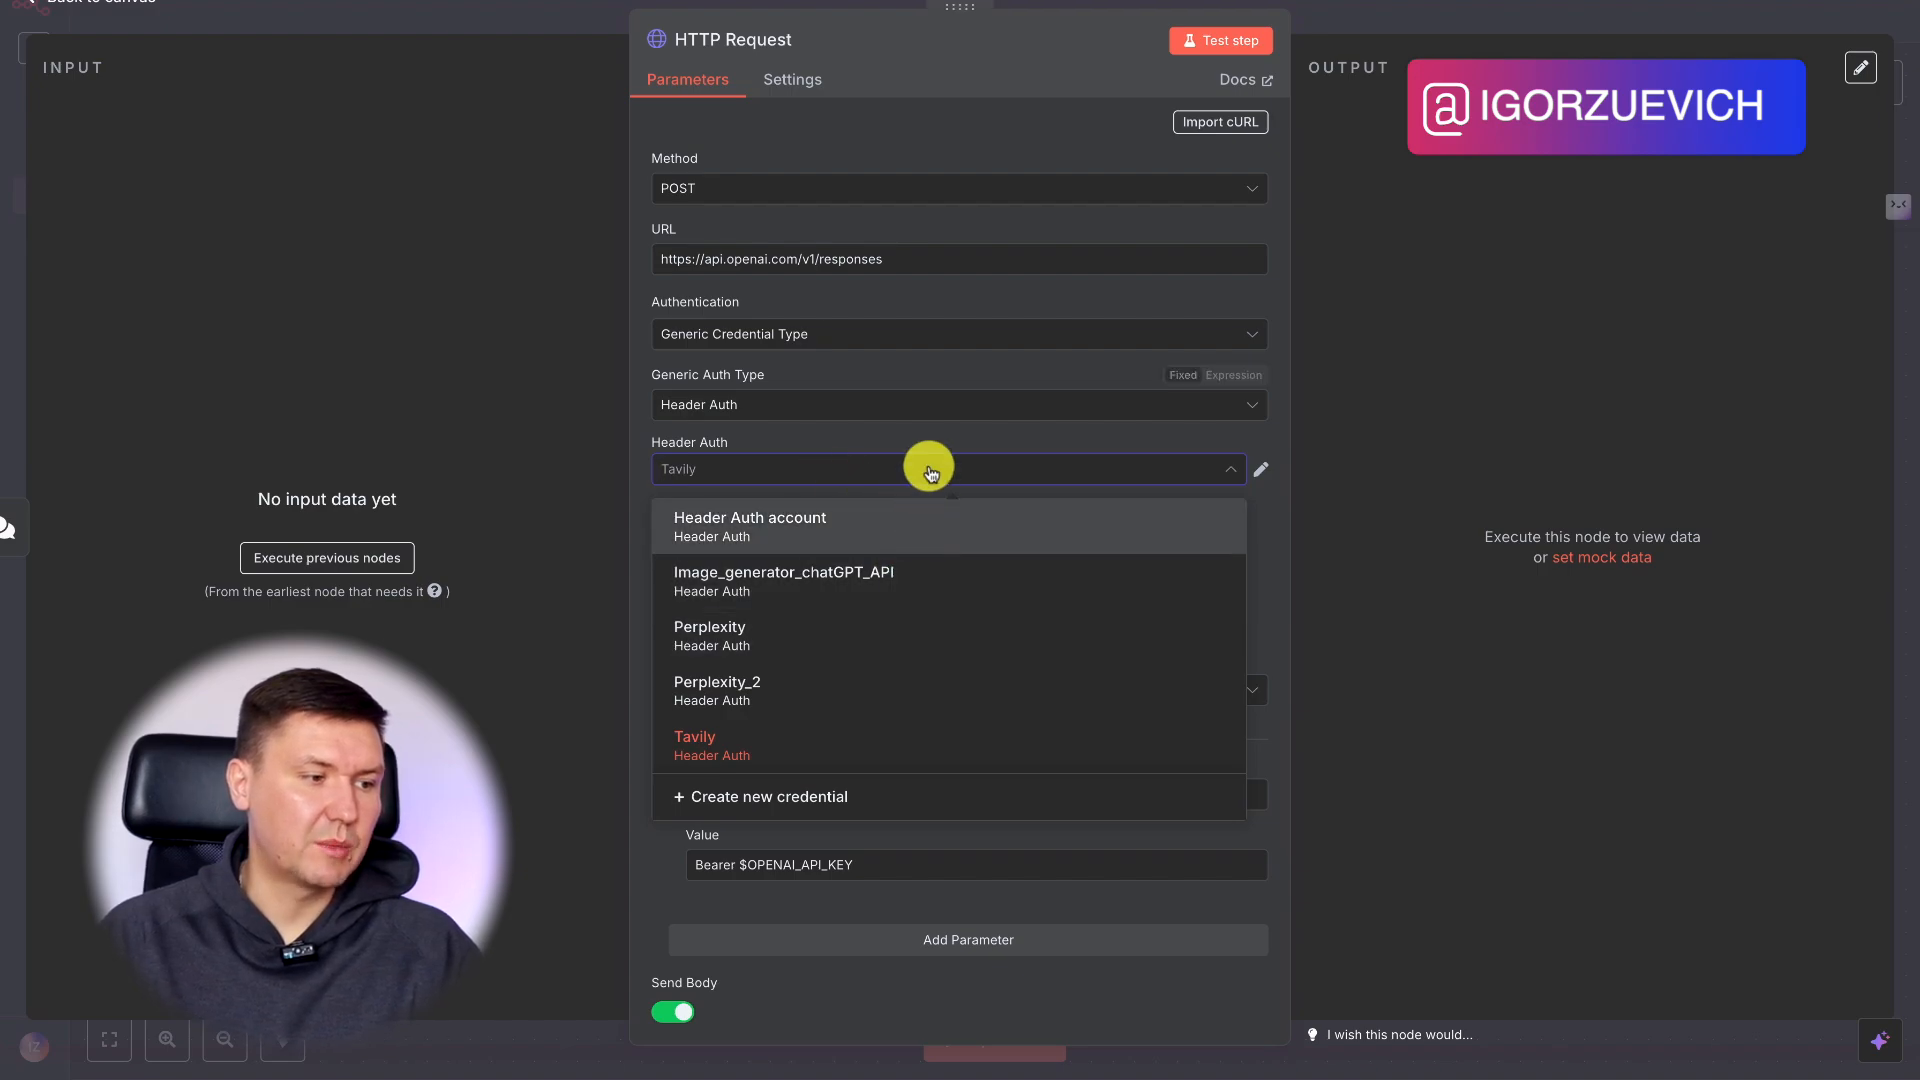
click(811, 802)
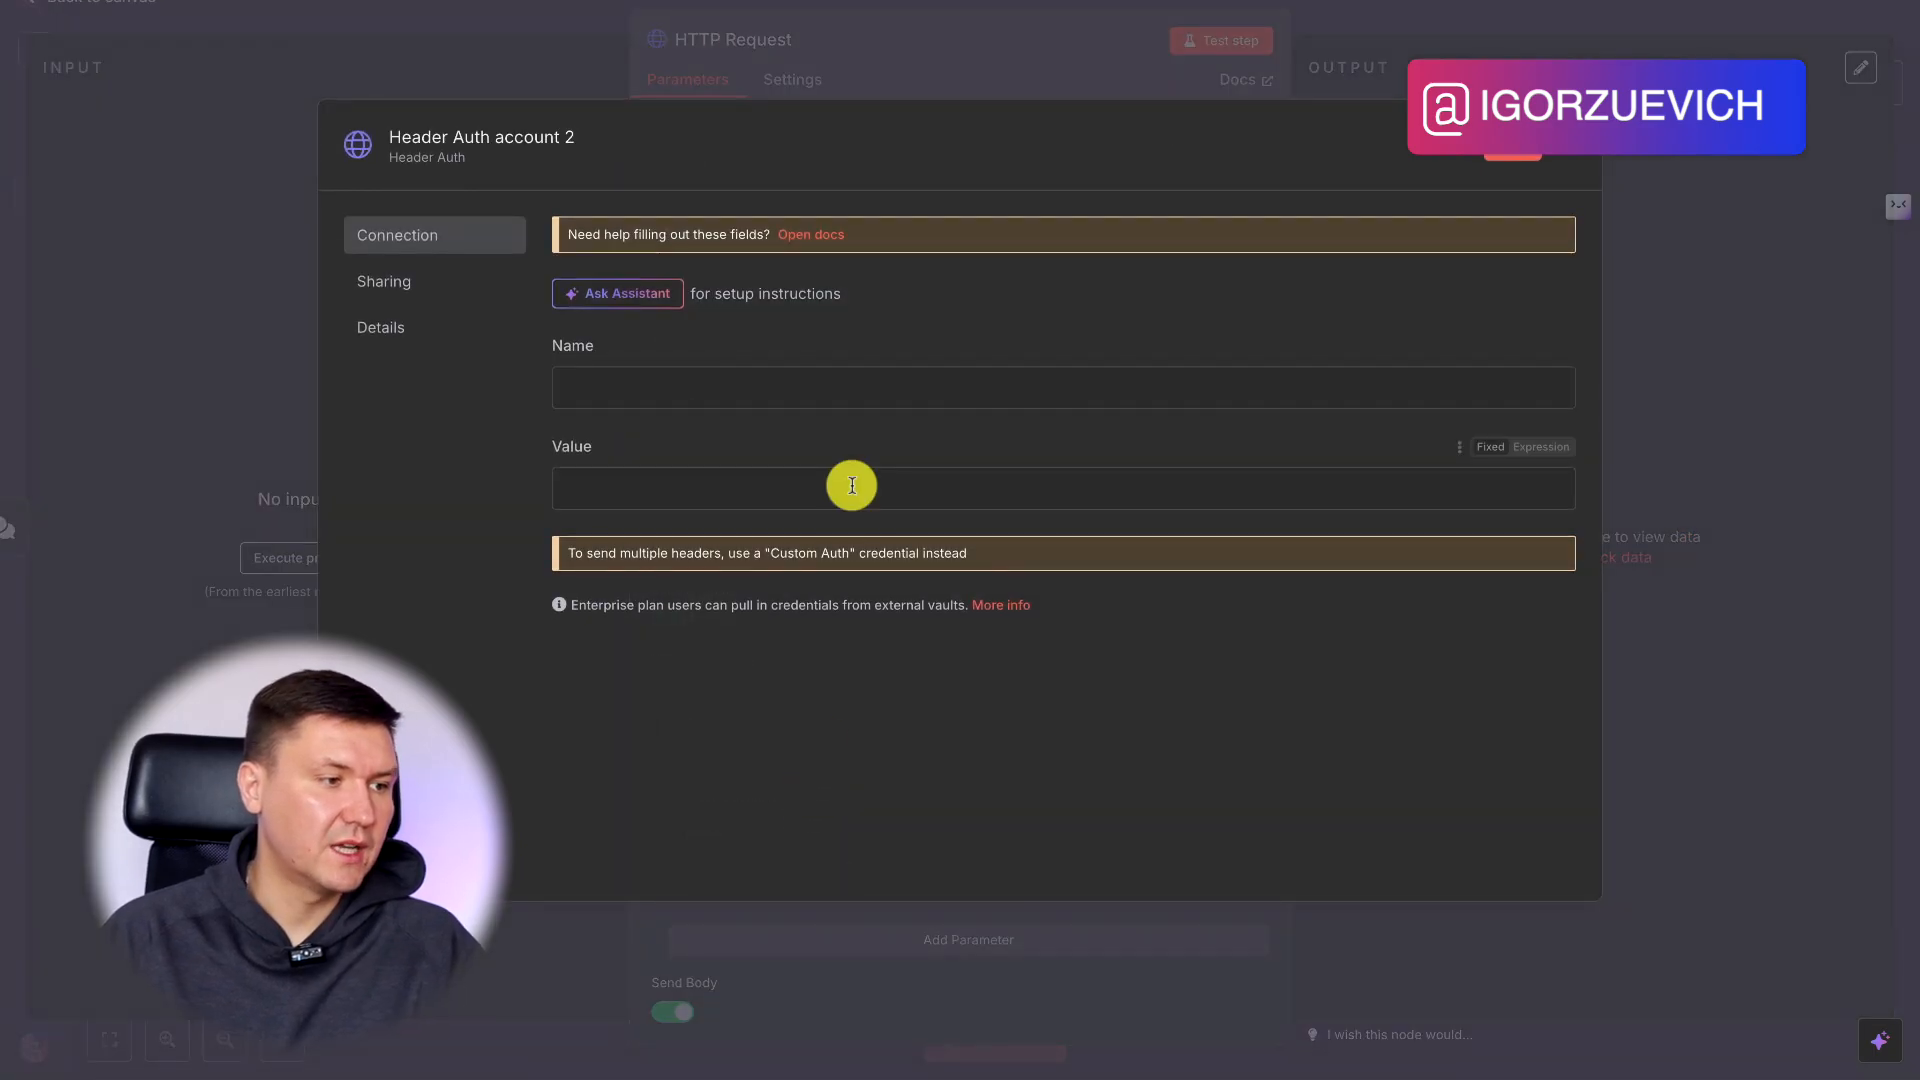
key(Escape)
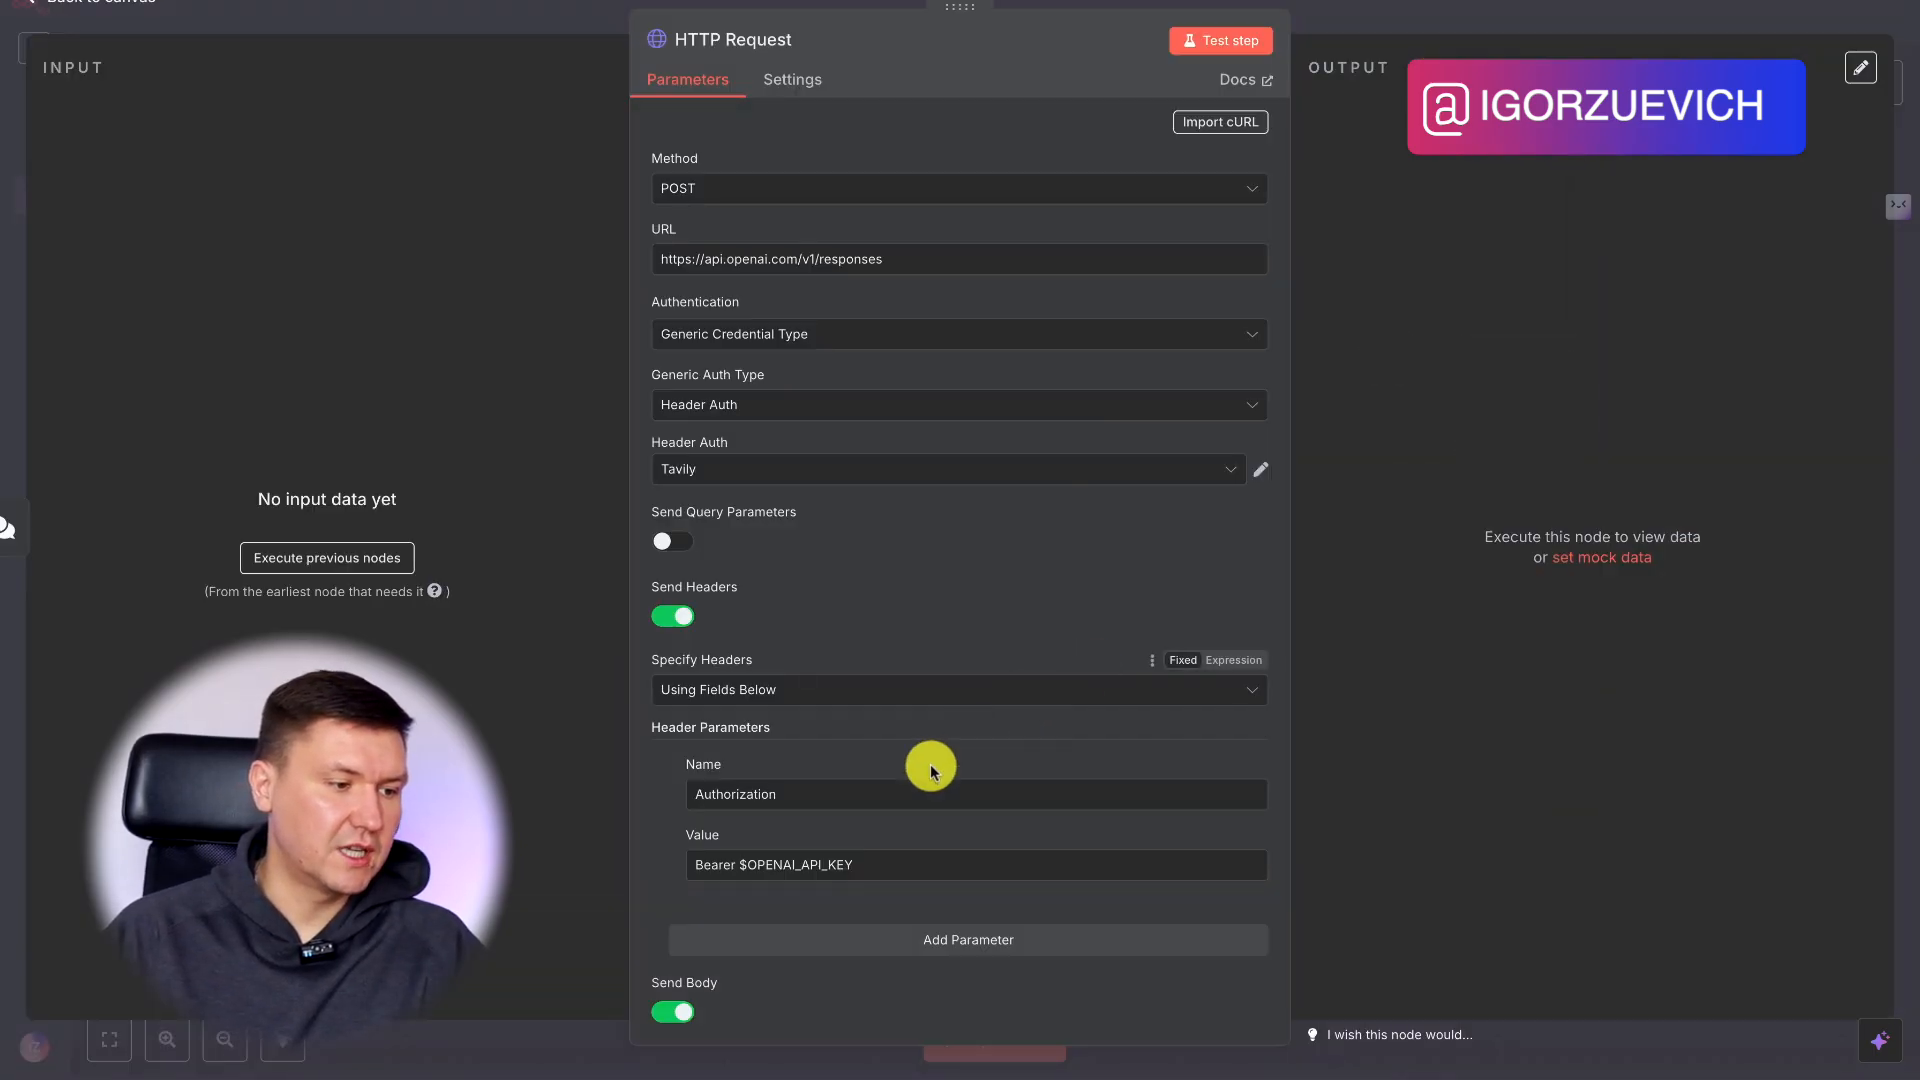
Create a new Header Auth credential and fill in its name with the header name Authorization copied from the node.
drag(782, 794, 664, 793)
key(ctrl+c)
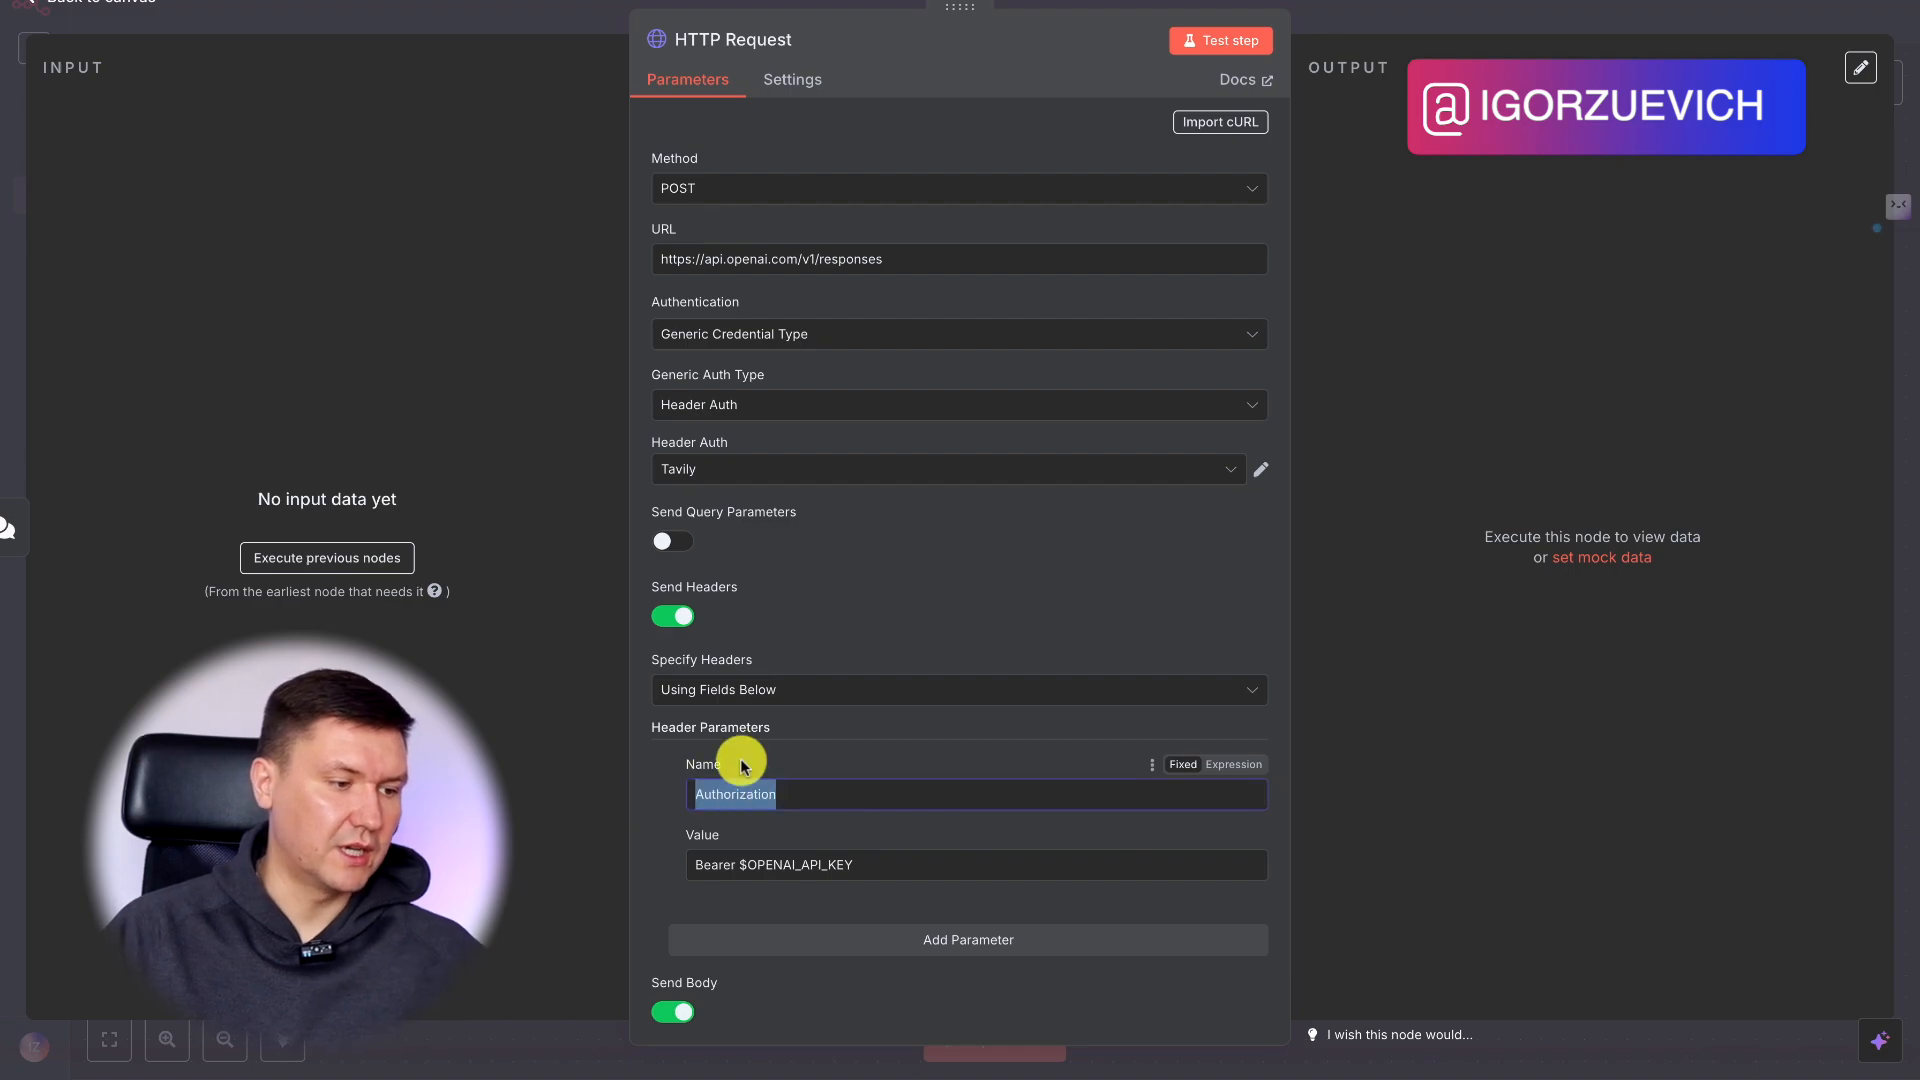
click(1190, 470)
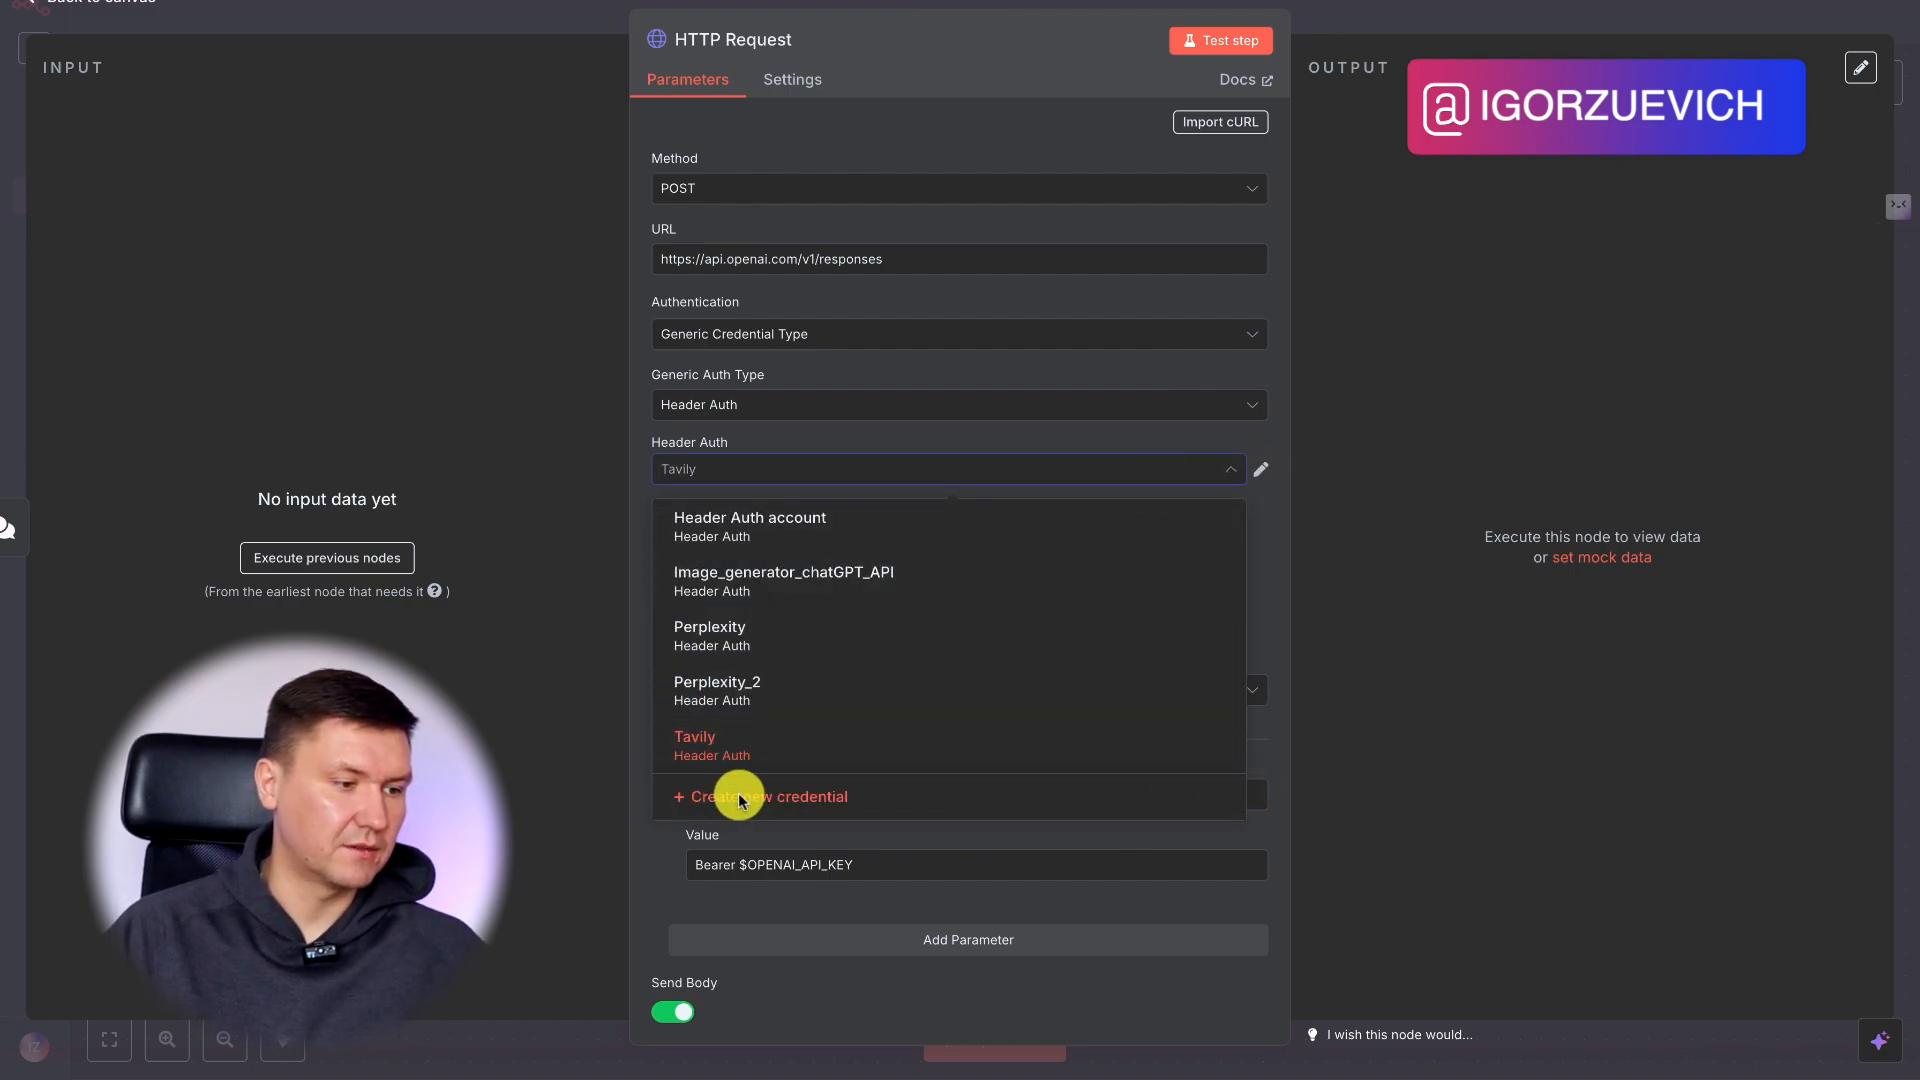
click(736, 795)
click(643, 398)
key(ctrl+v)
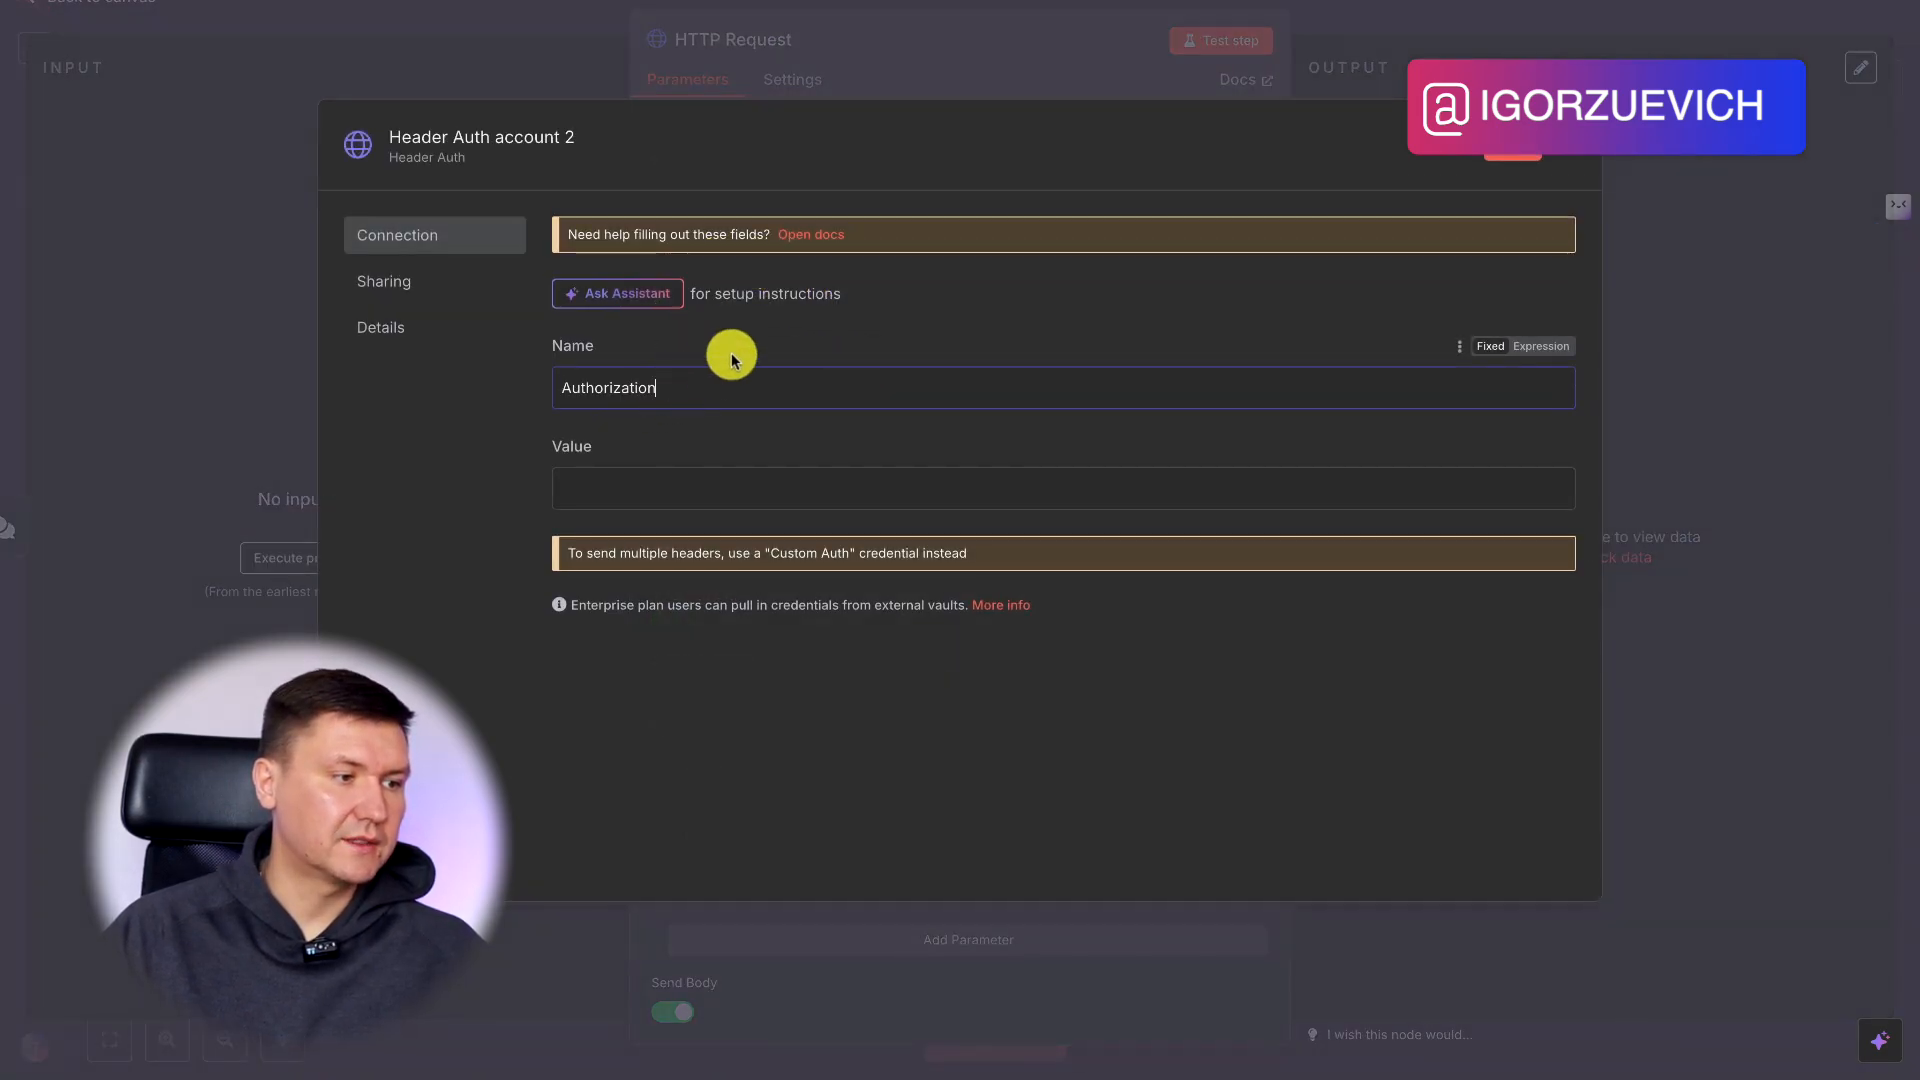
Copy Bearer $OPENAI_API_KEY from the docs' curl example and enter it as an expression in the credential's value.
click(797, 1)
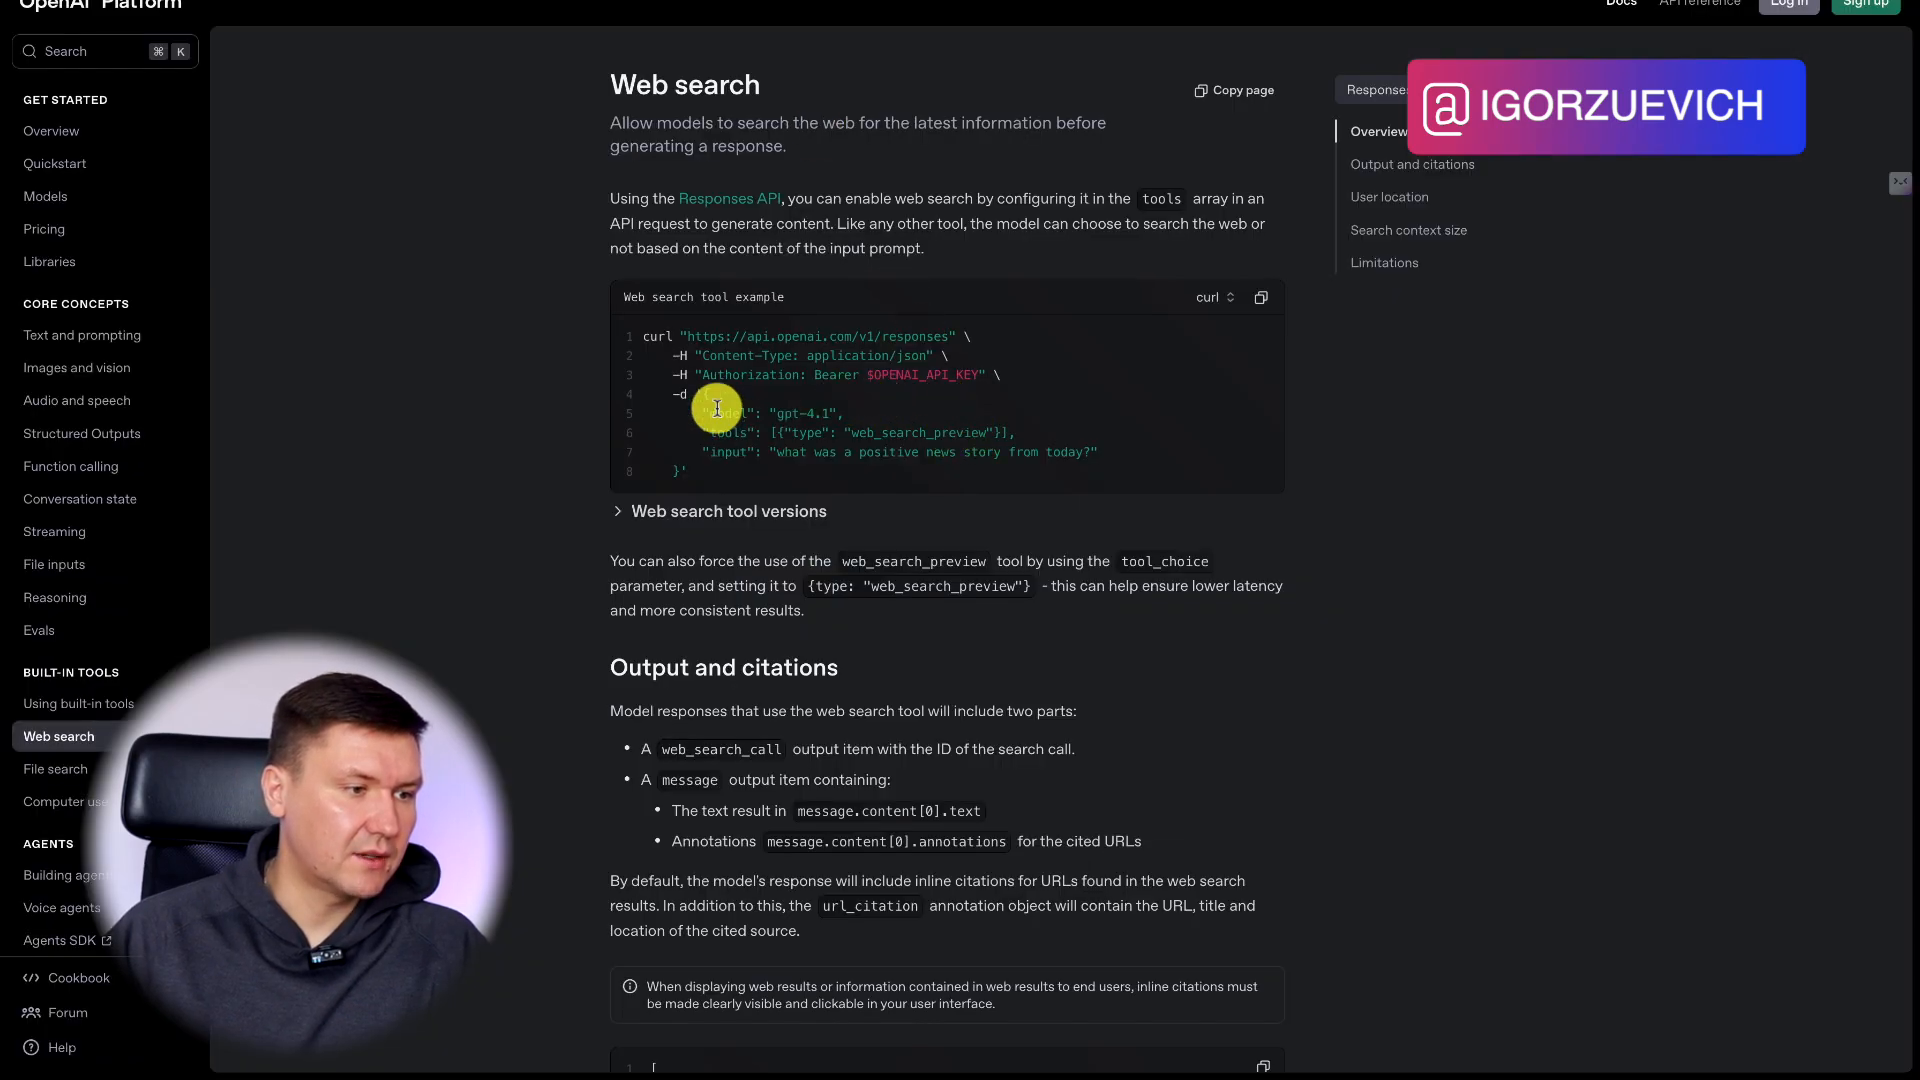
drag(813, 378, 978, 384)
key(ctrl+c)
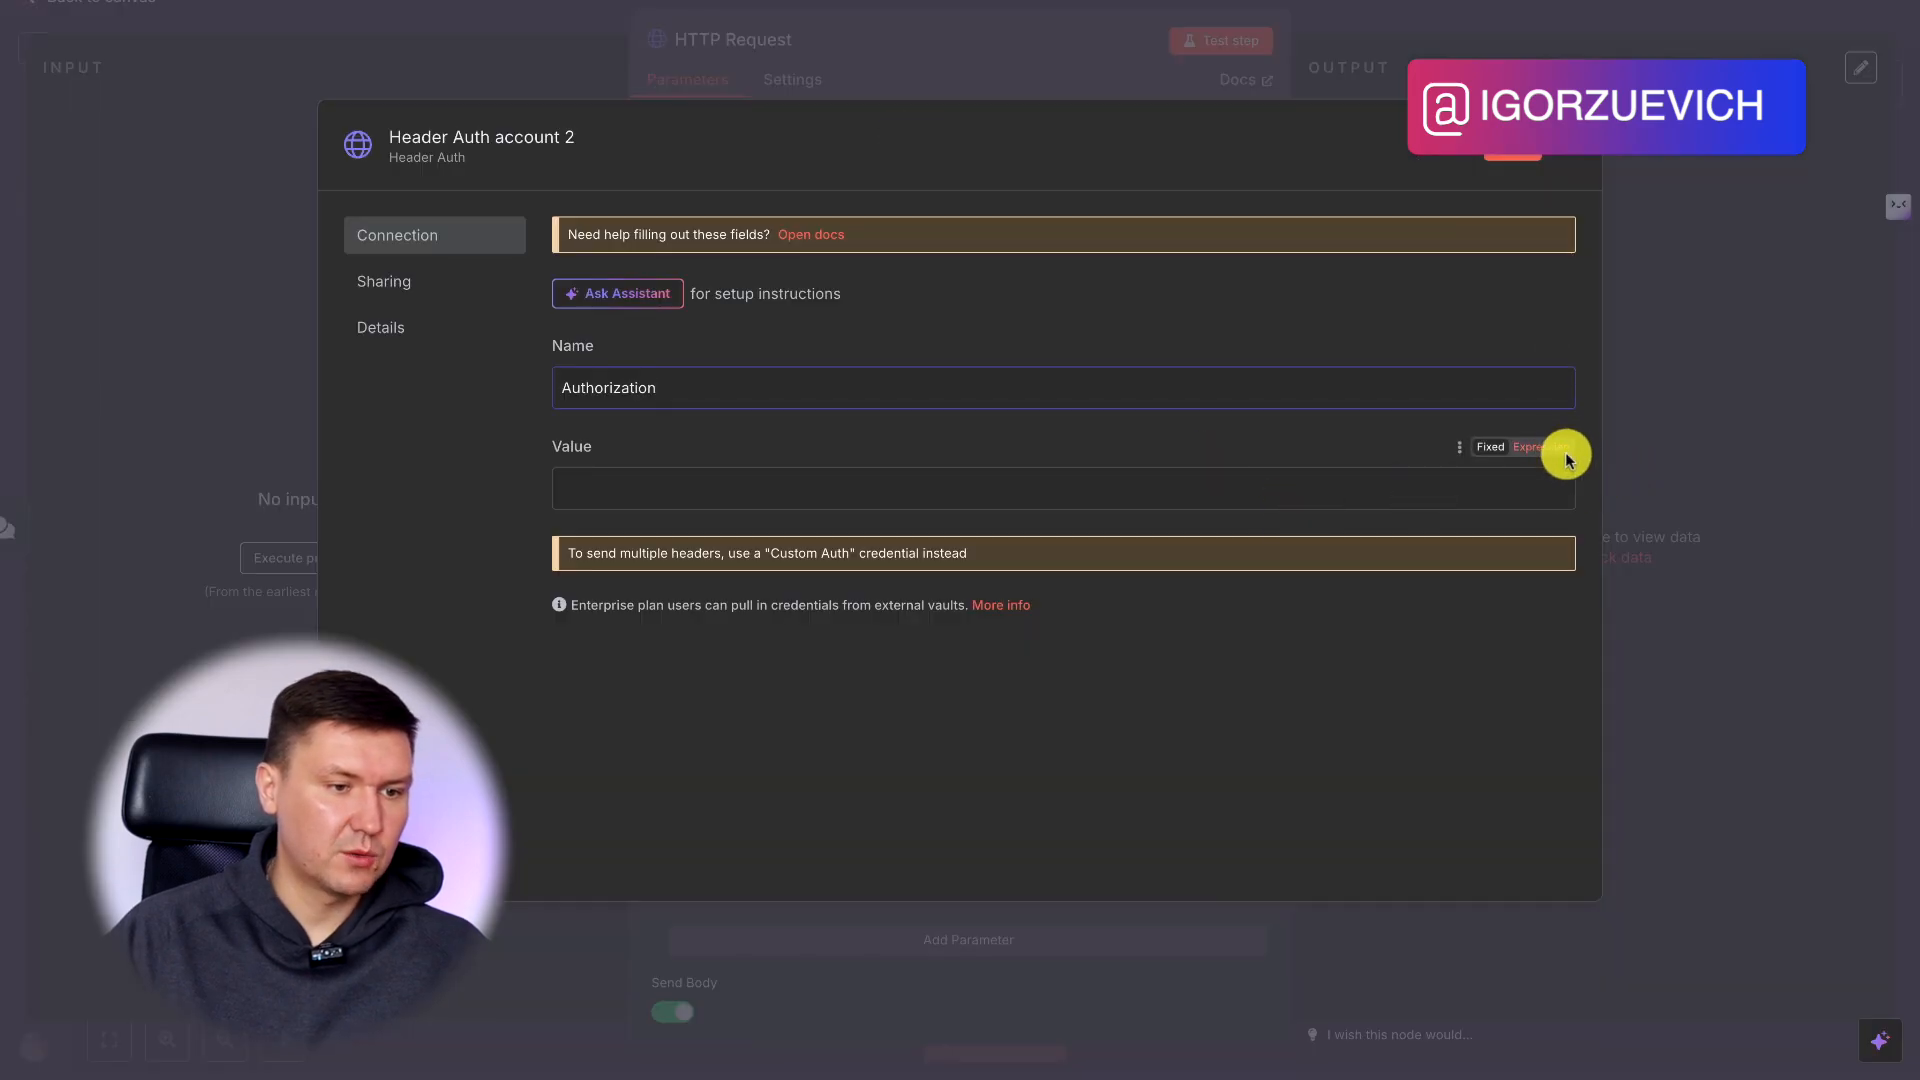
click(1545, 447)
click(1568, 488)
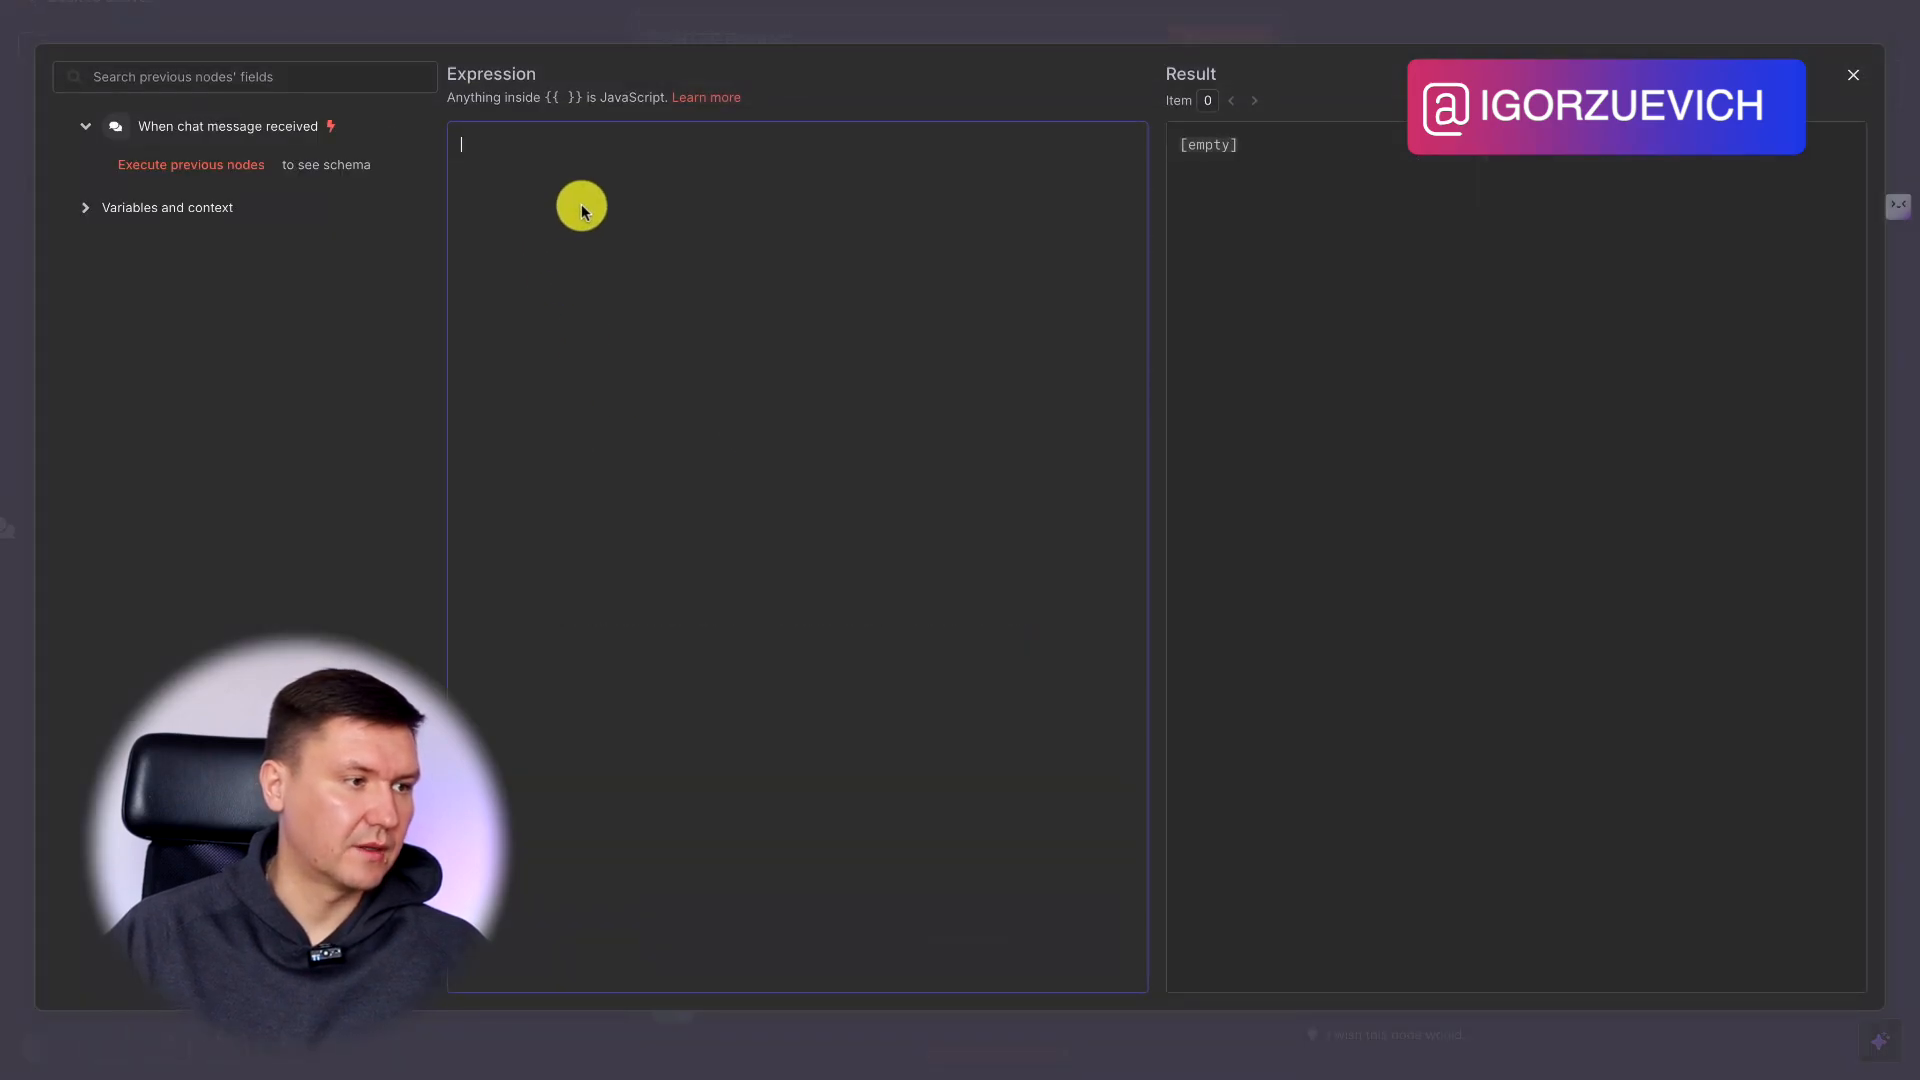
key(ctrl+v)
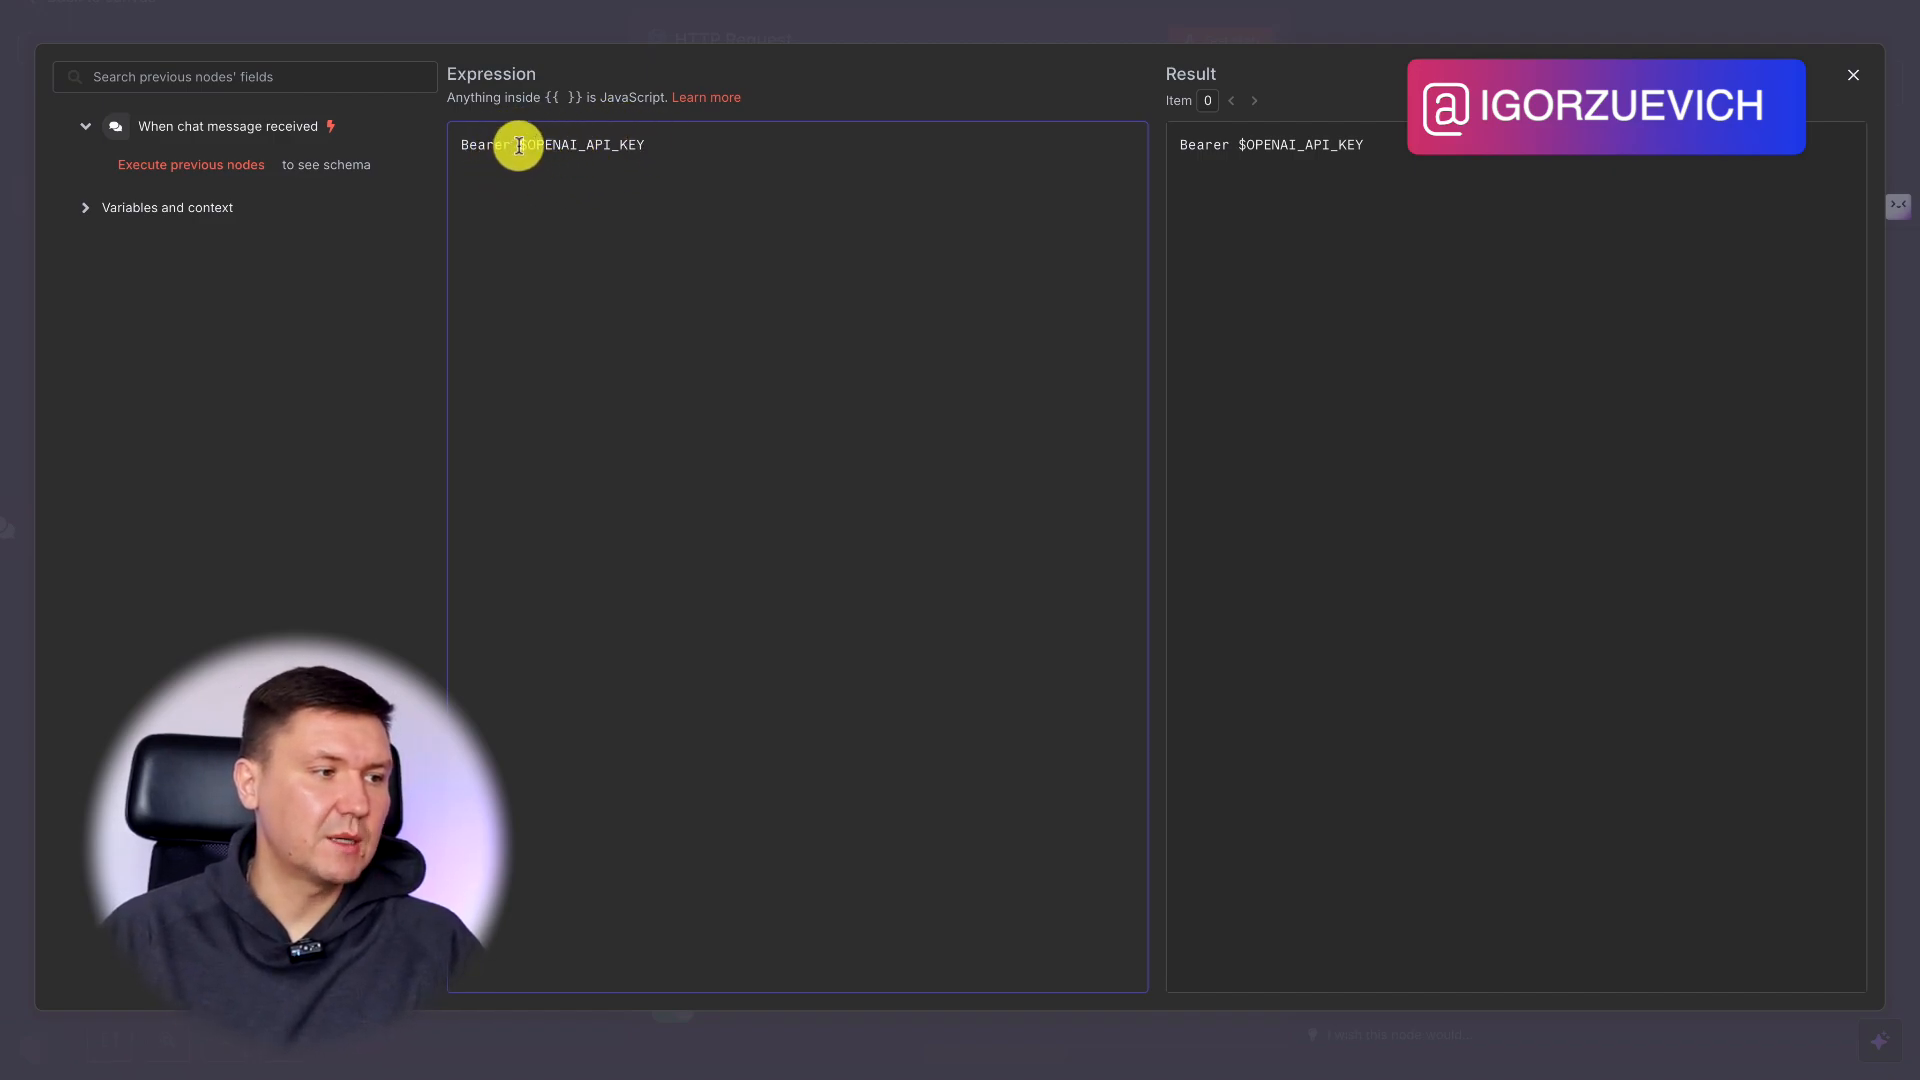
drag(519, 146, 627, 144)
click(696, 148)
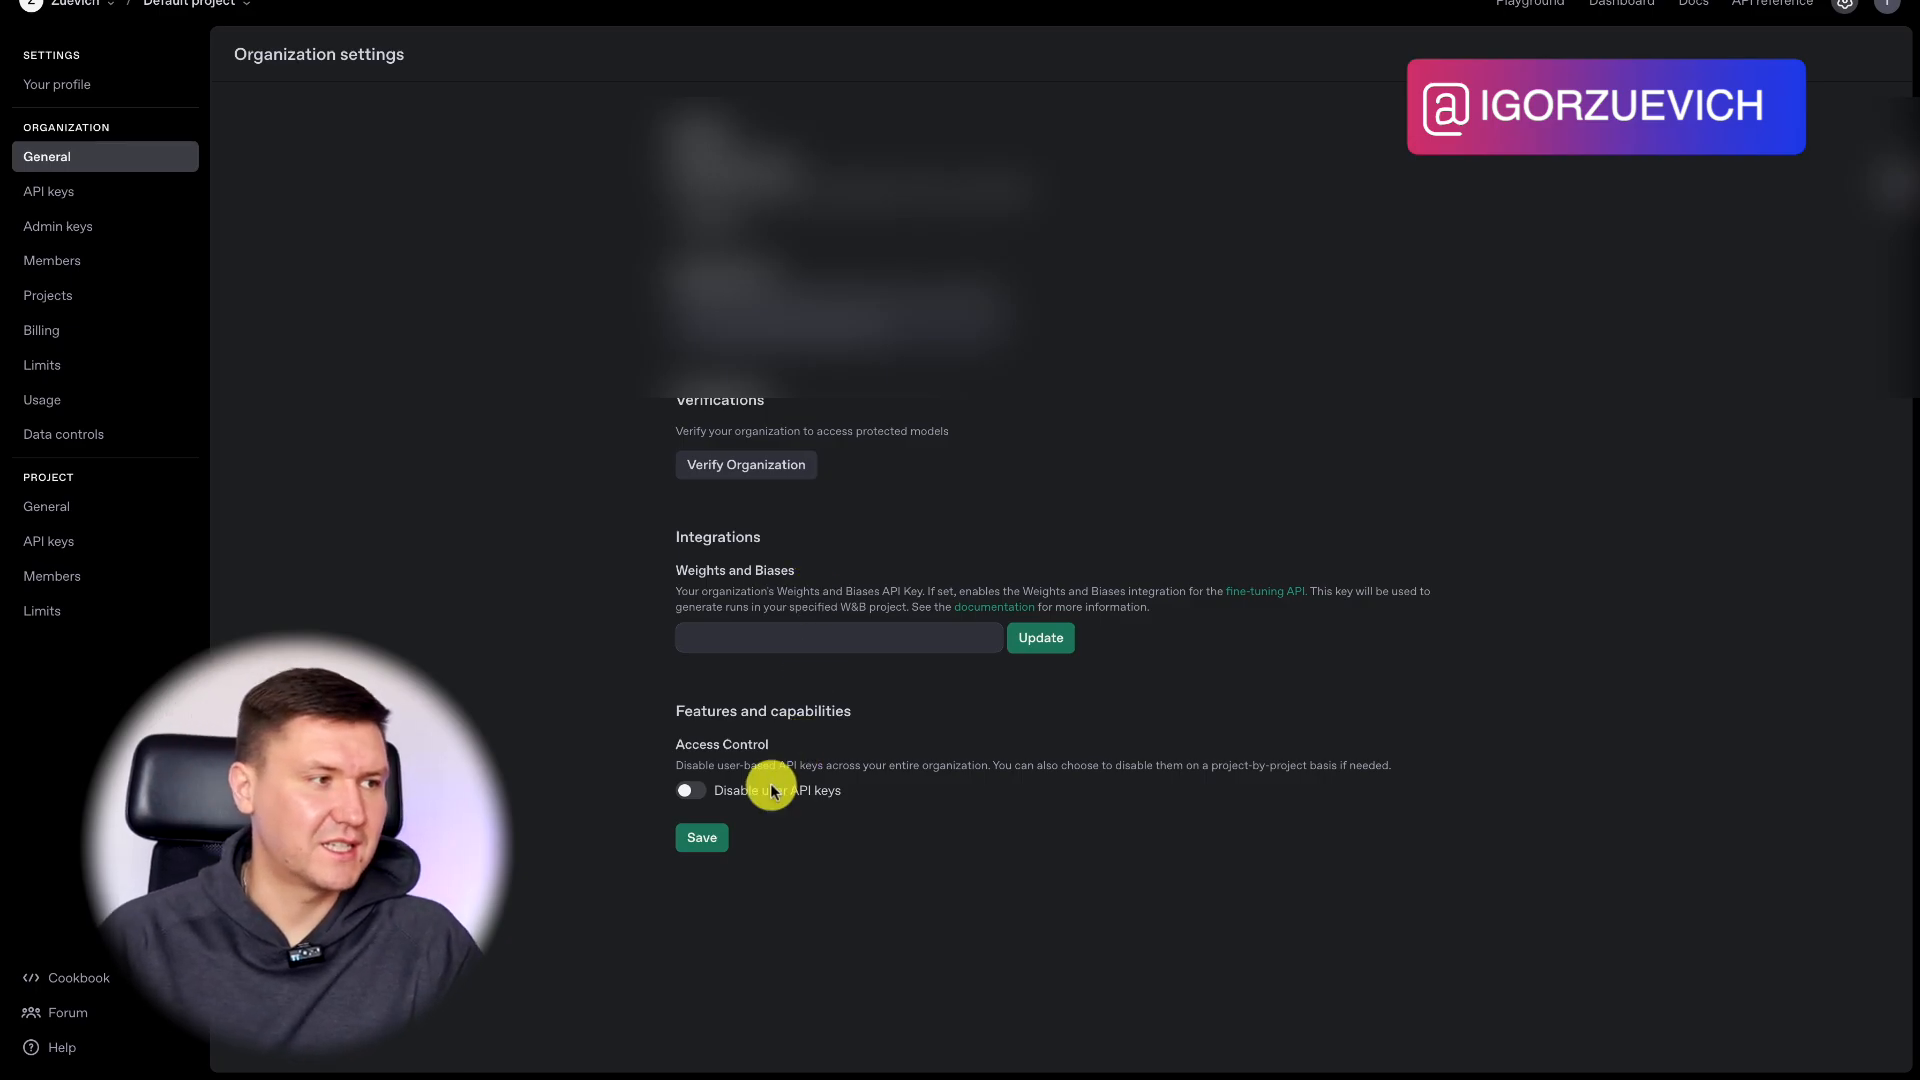
Switch to the other Chrome window and check the verification status in the OpenAI organization's general settings.
mouse_move(669, 1074)
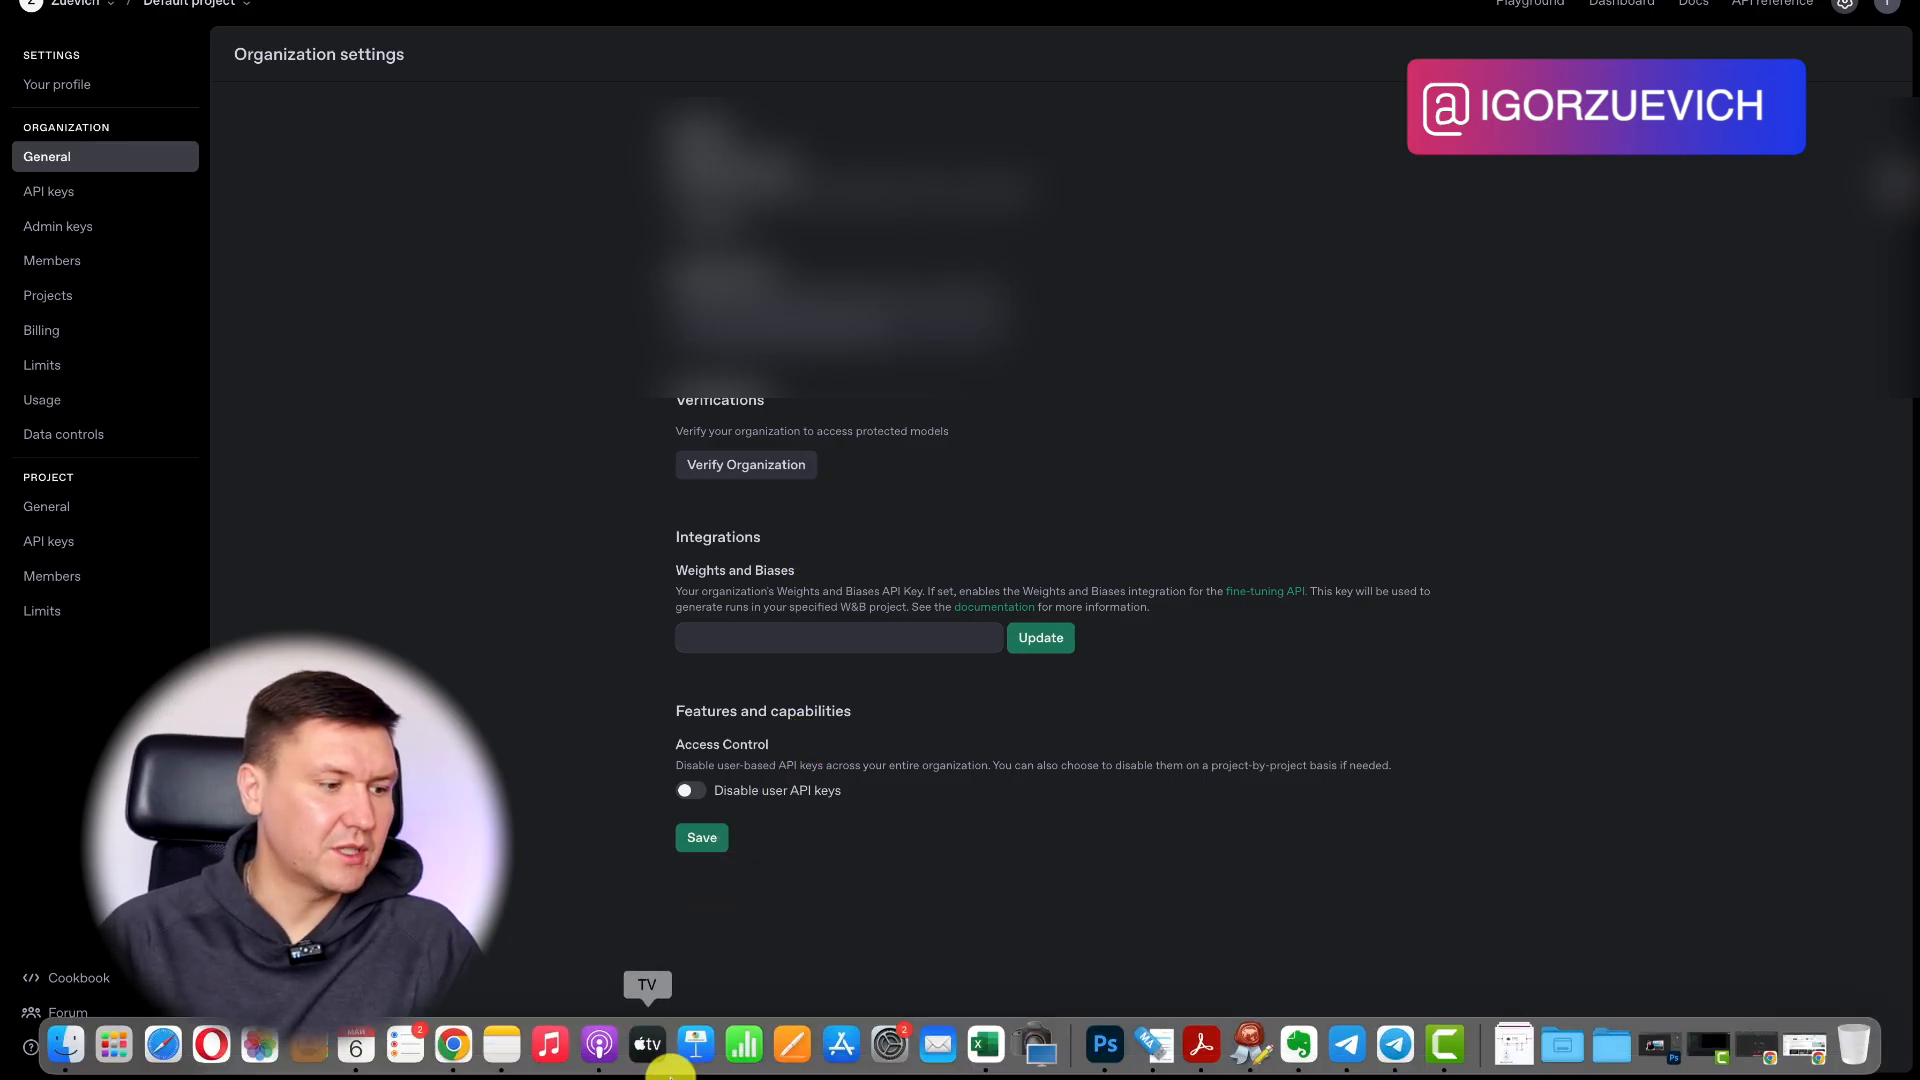
click(463, 1054)
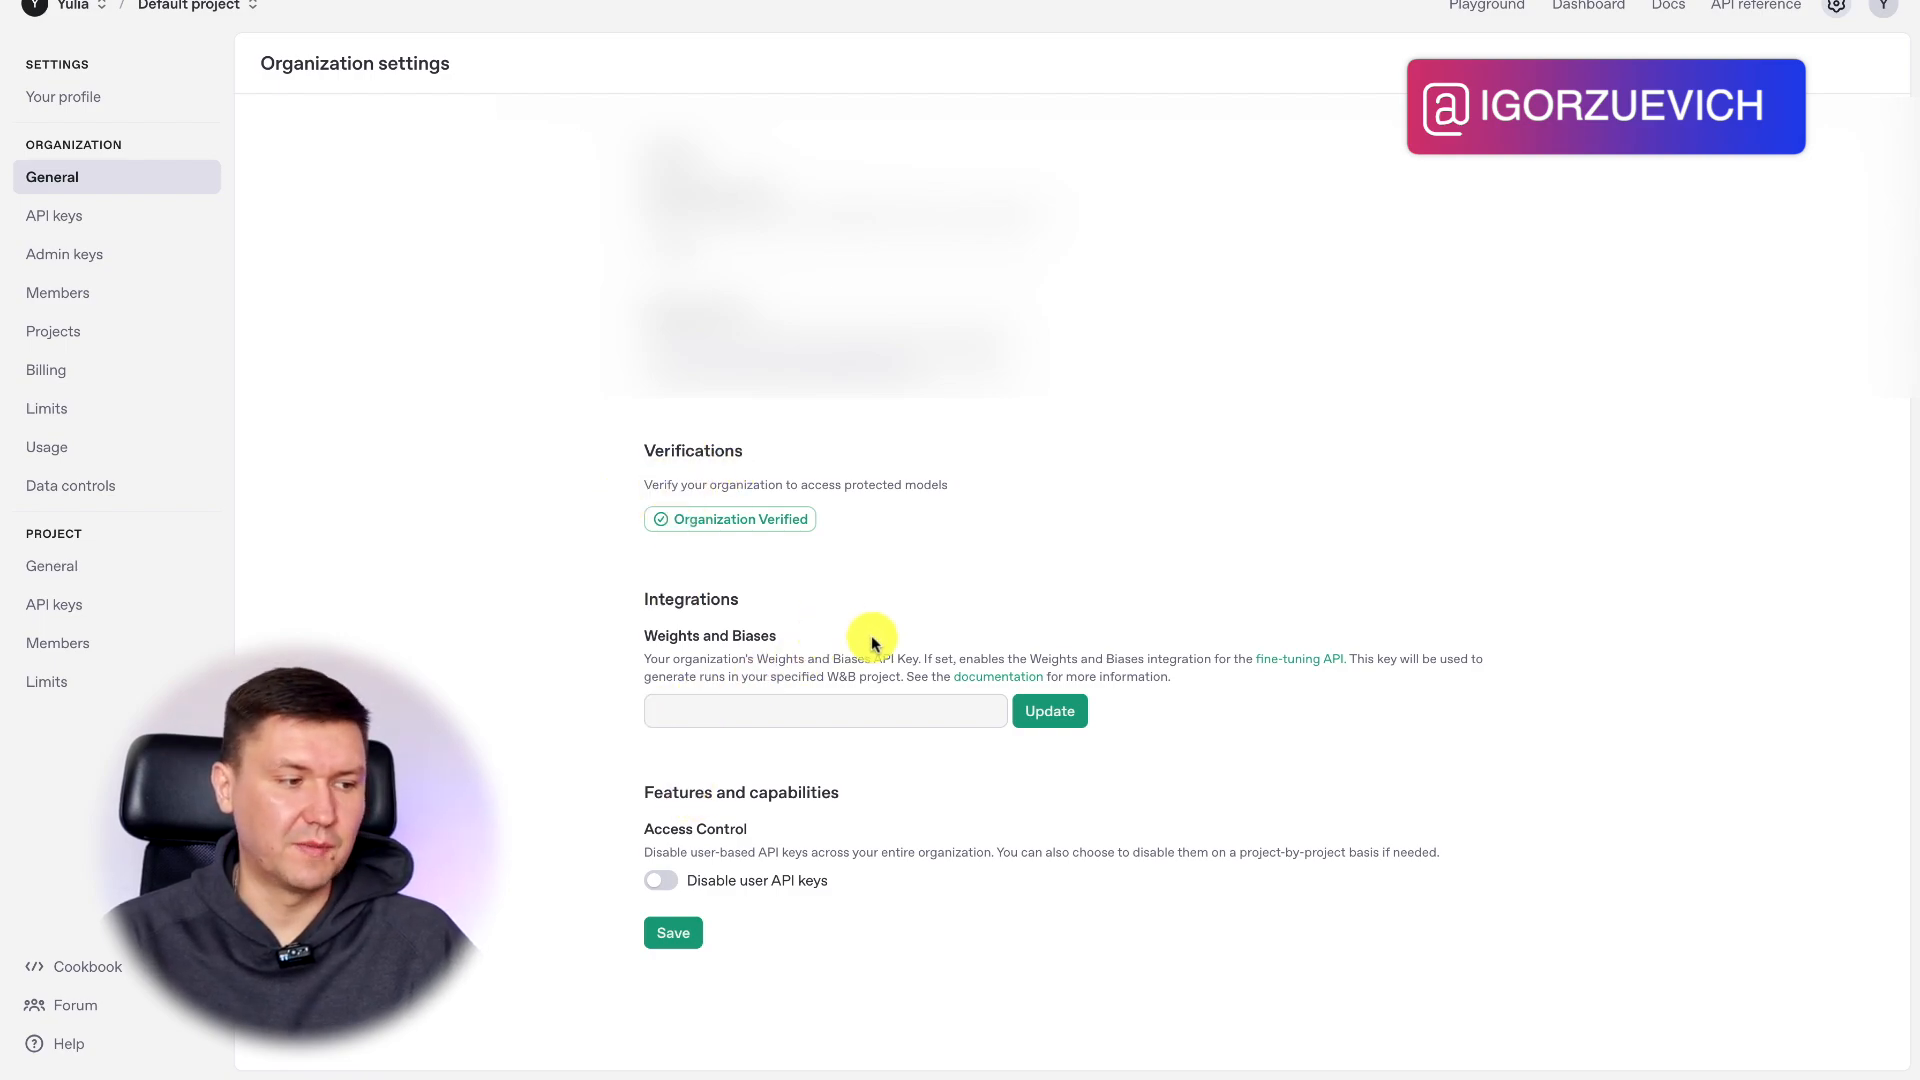
mouse_move(607, 1072)
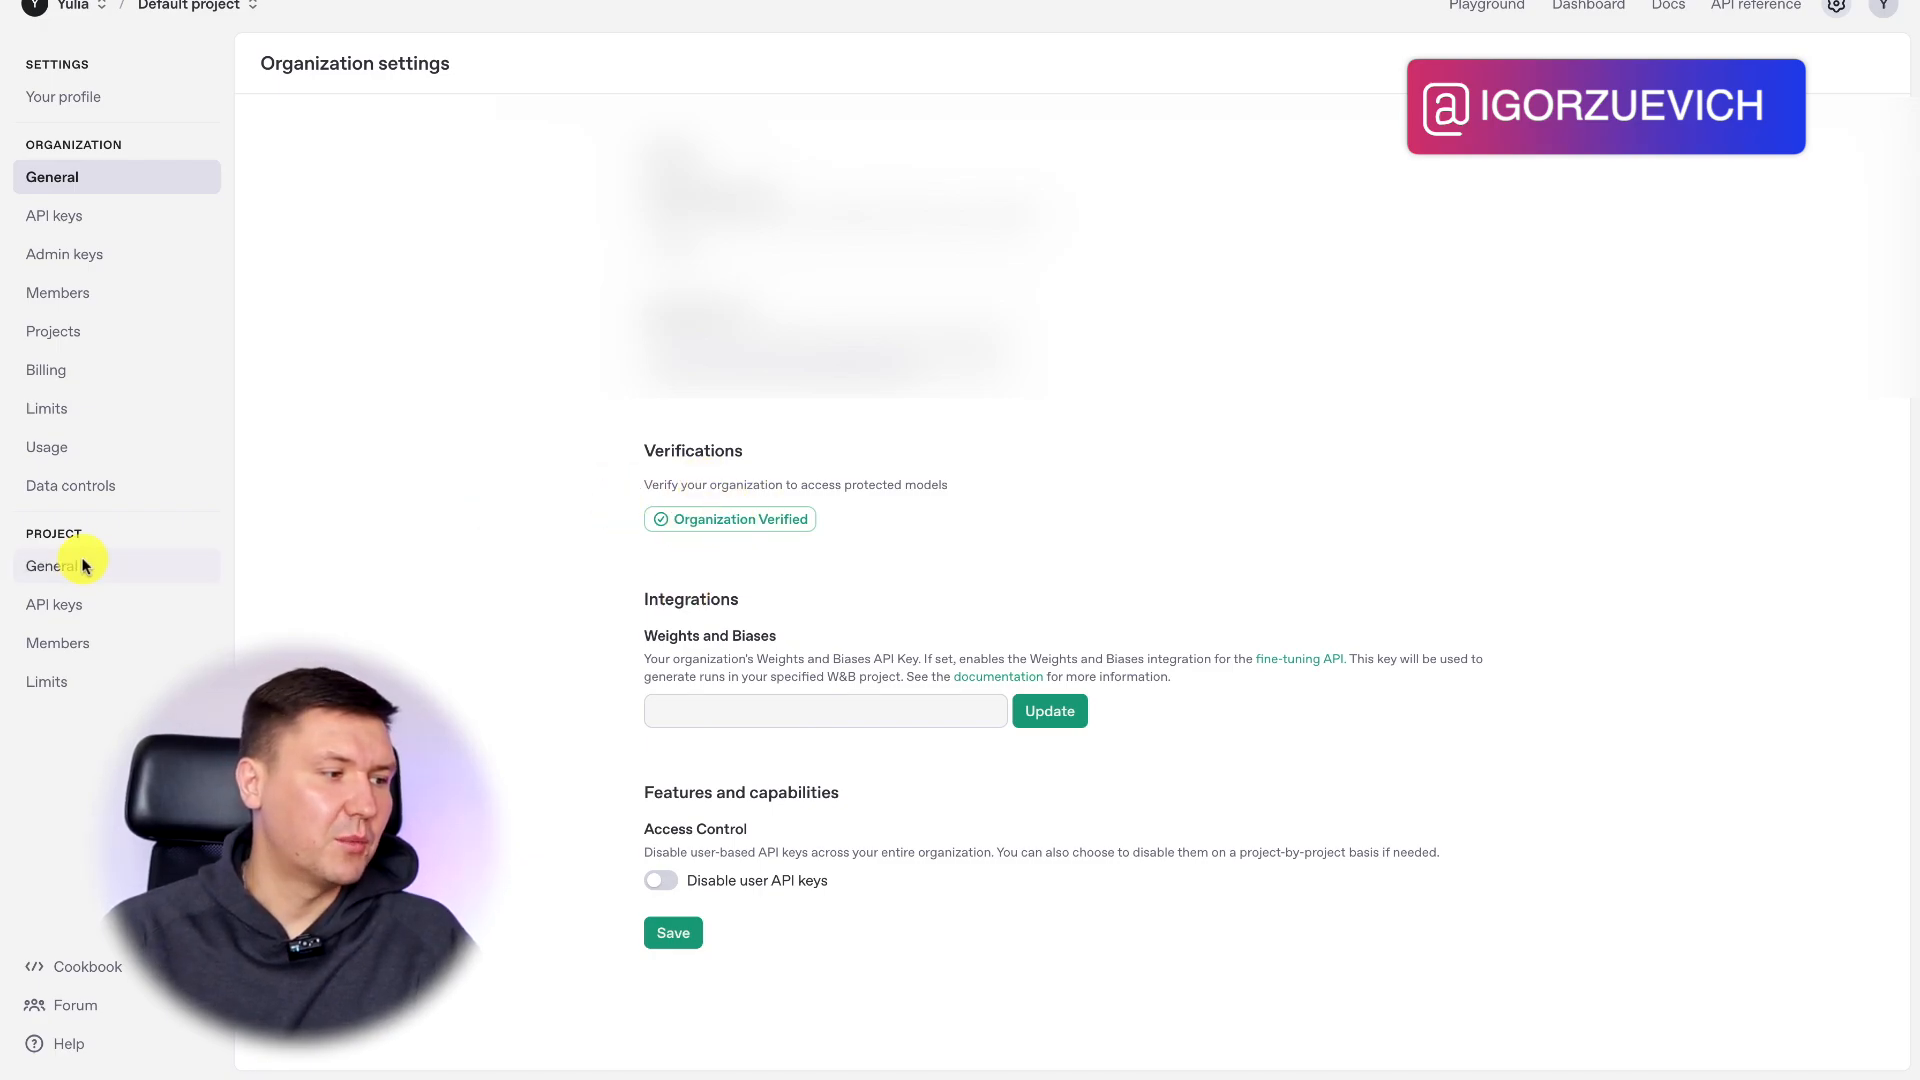
mouse_move(405, 1075)
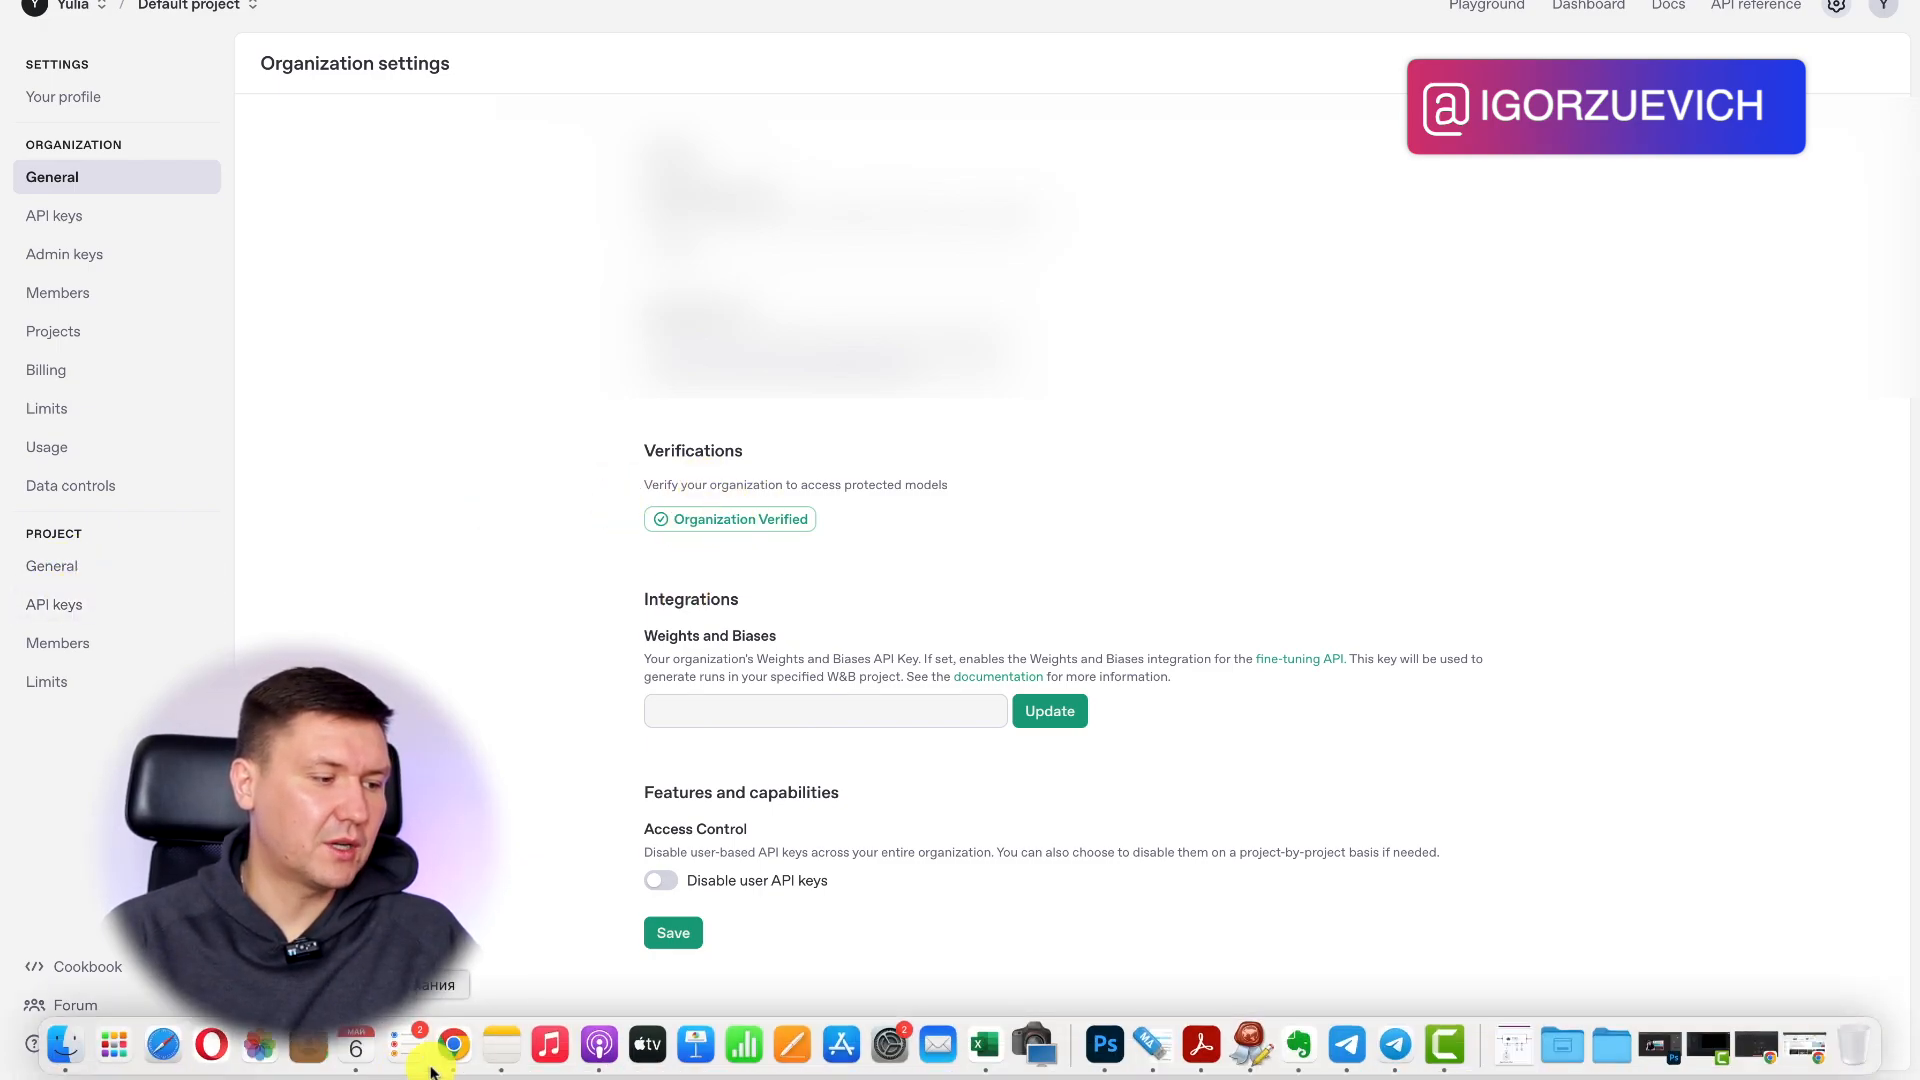
Switch back to the n8n window, leave the expression editor and discard the unsaved Header Auth credential.
click(453, 1043)
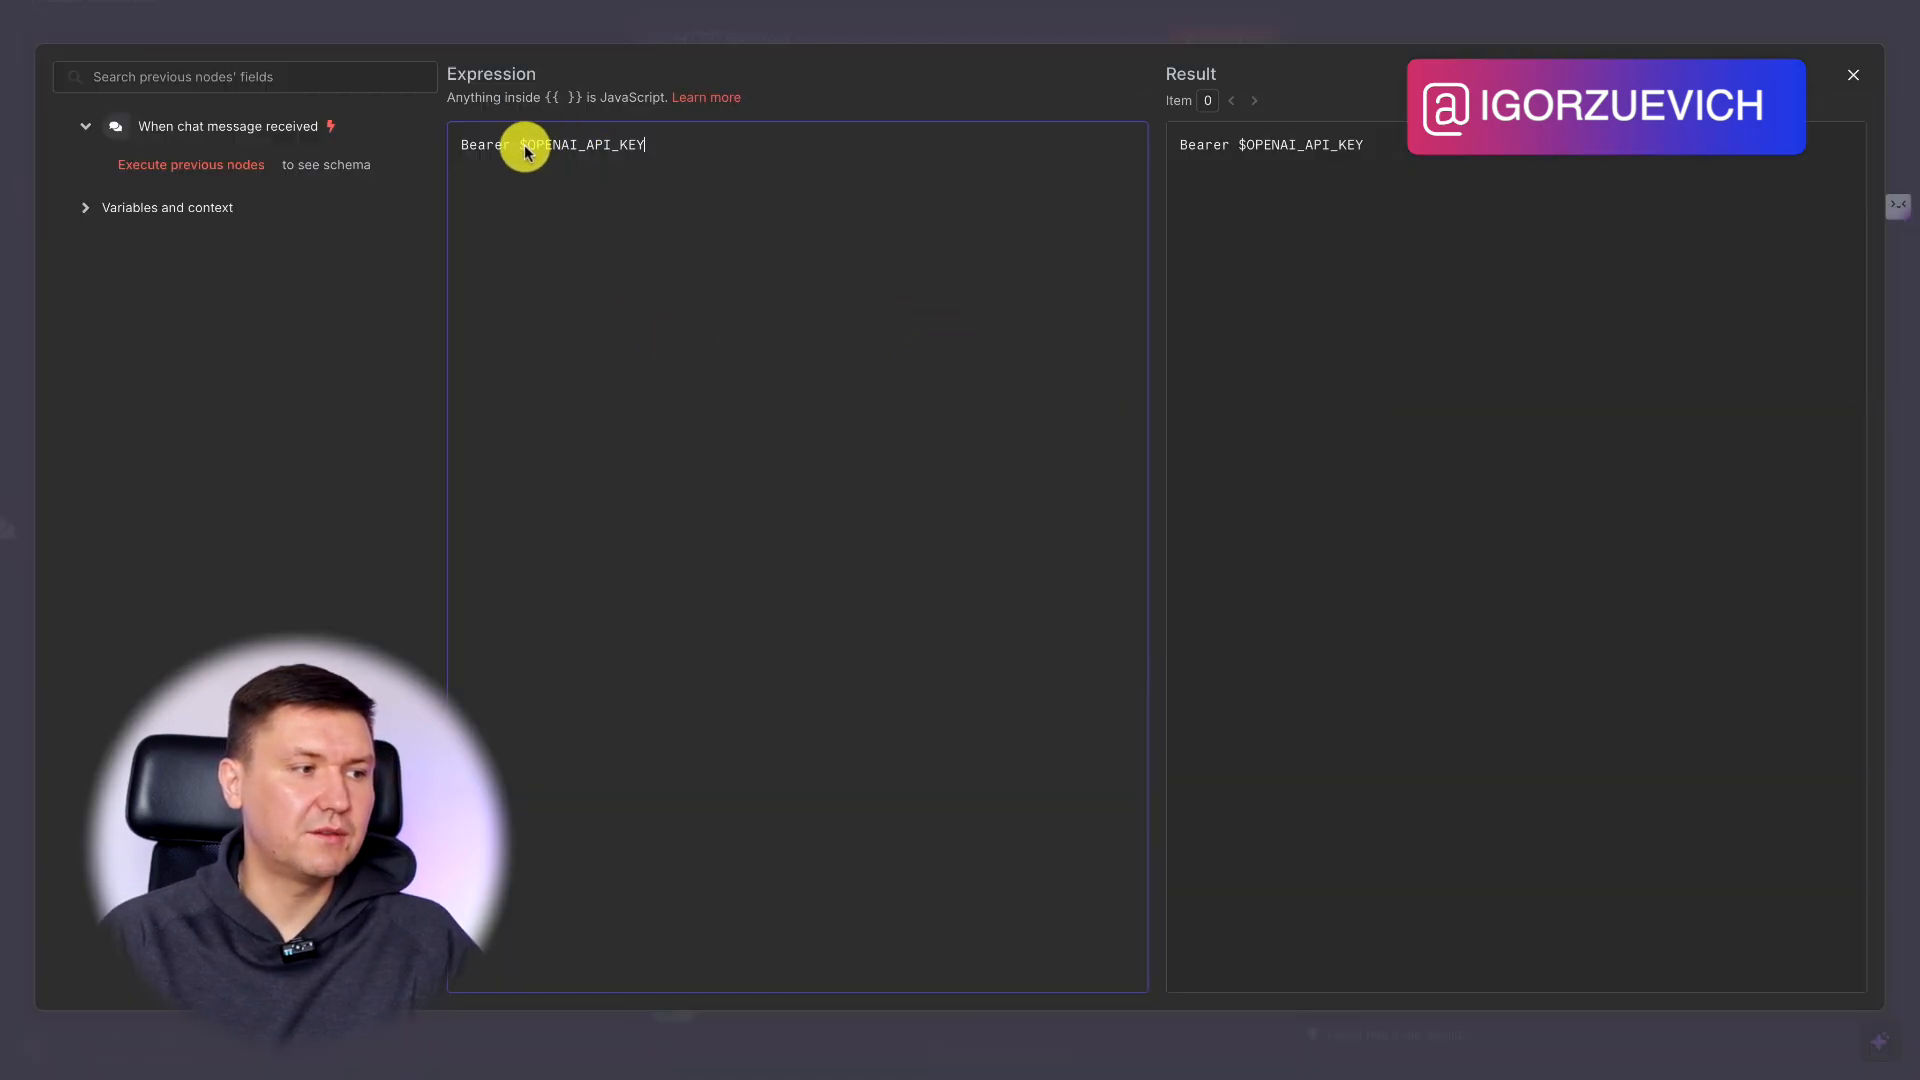
drag(520, 152, 645, 150)
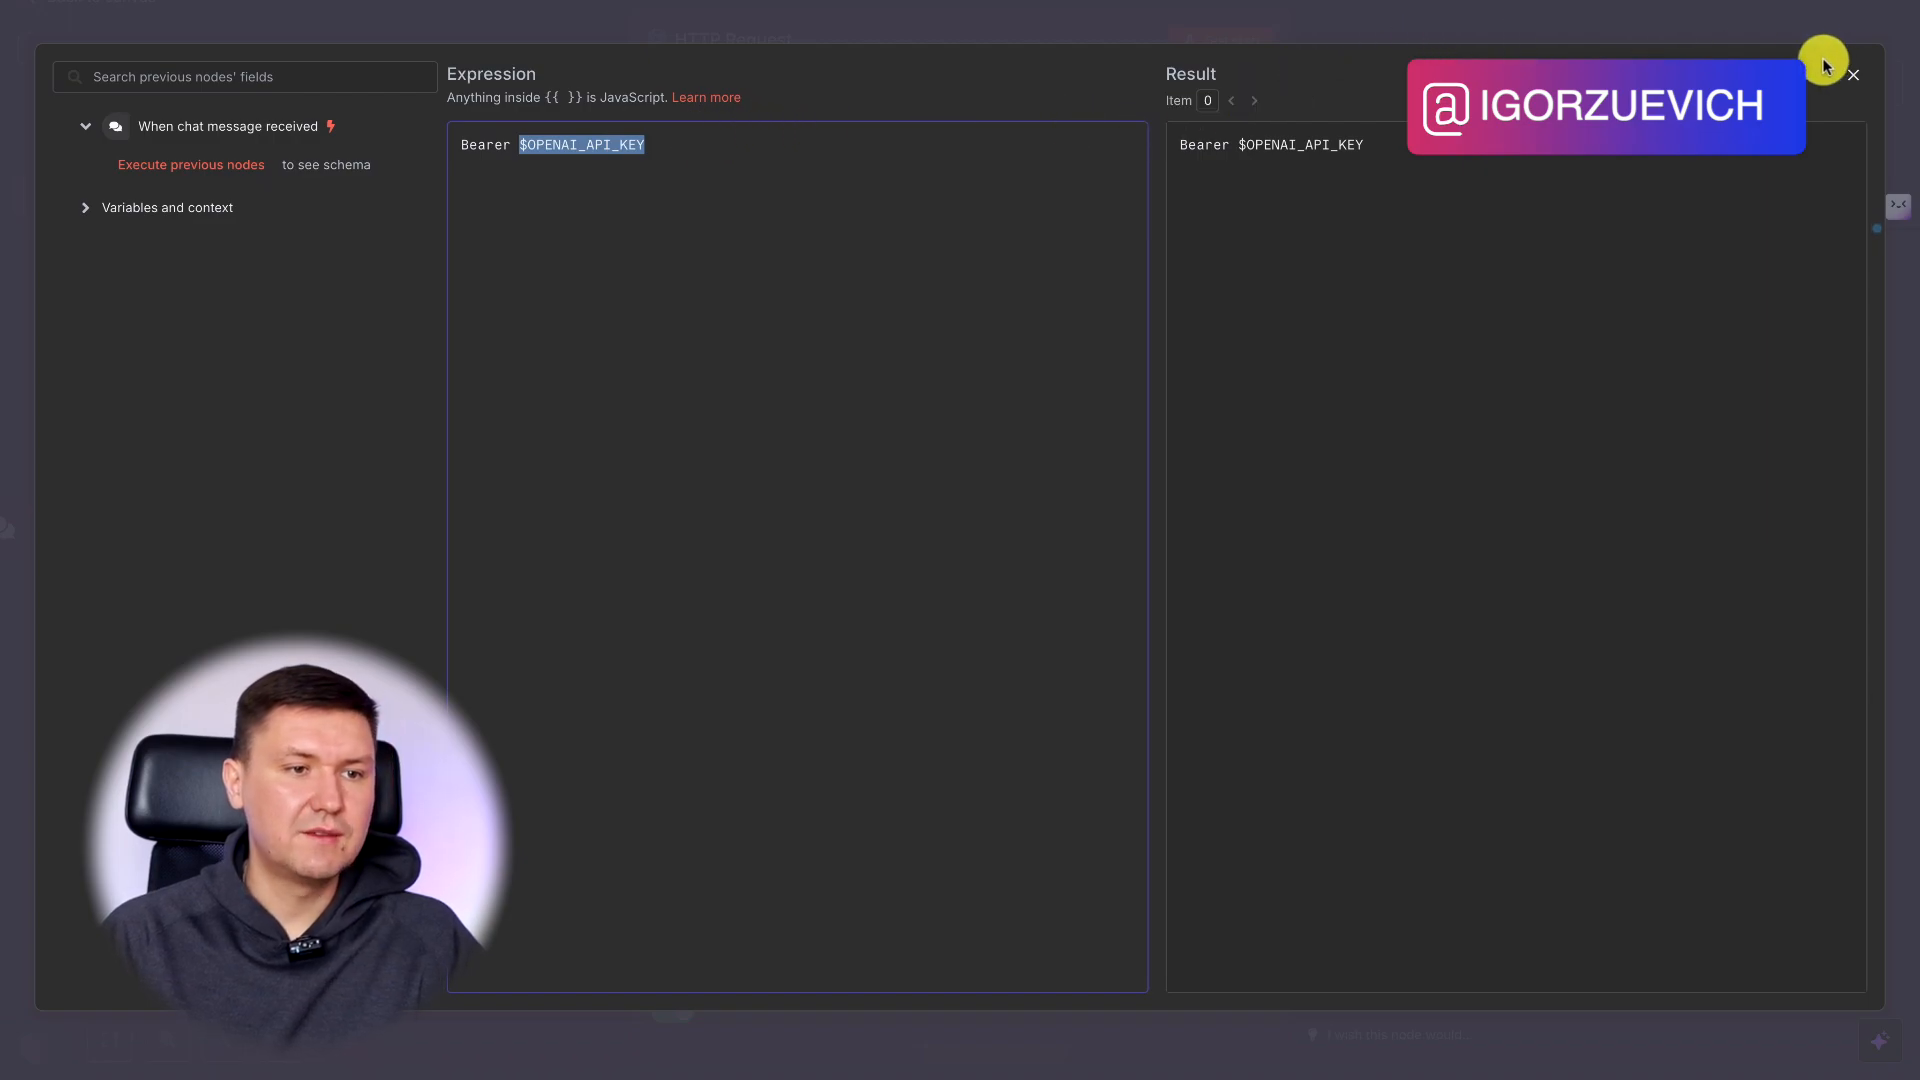
click(1847, 78)
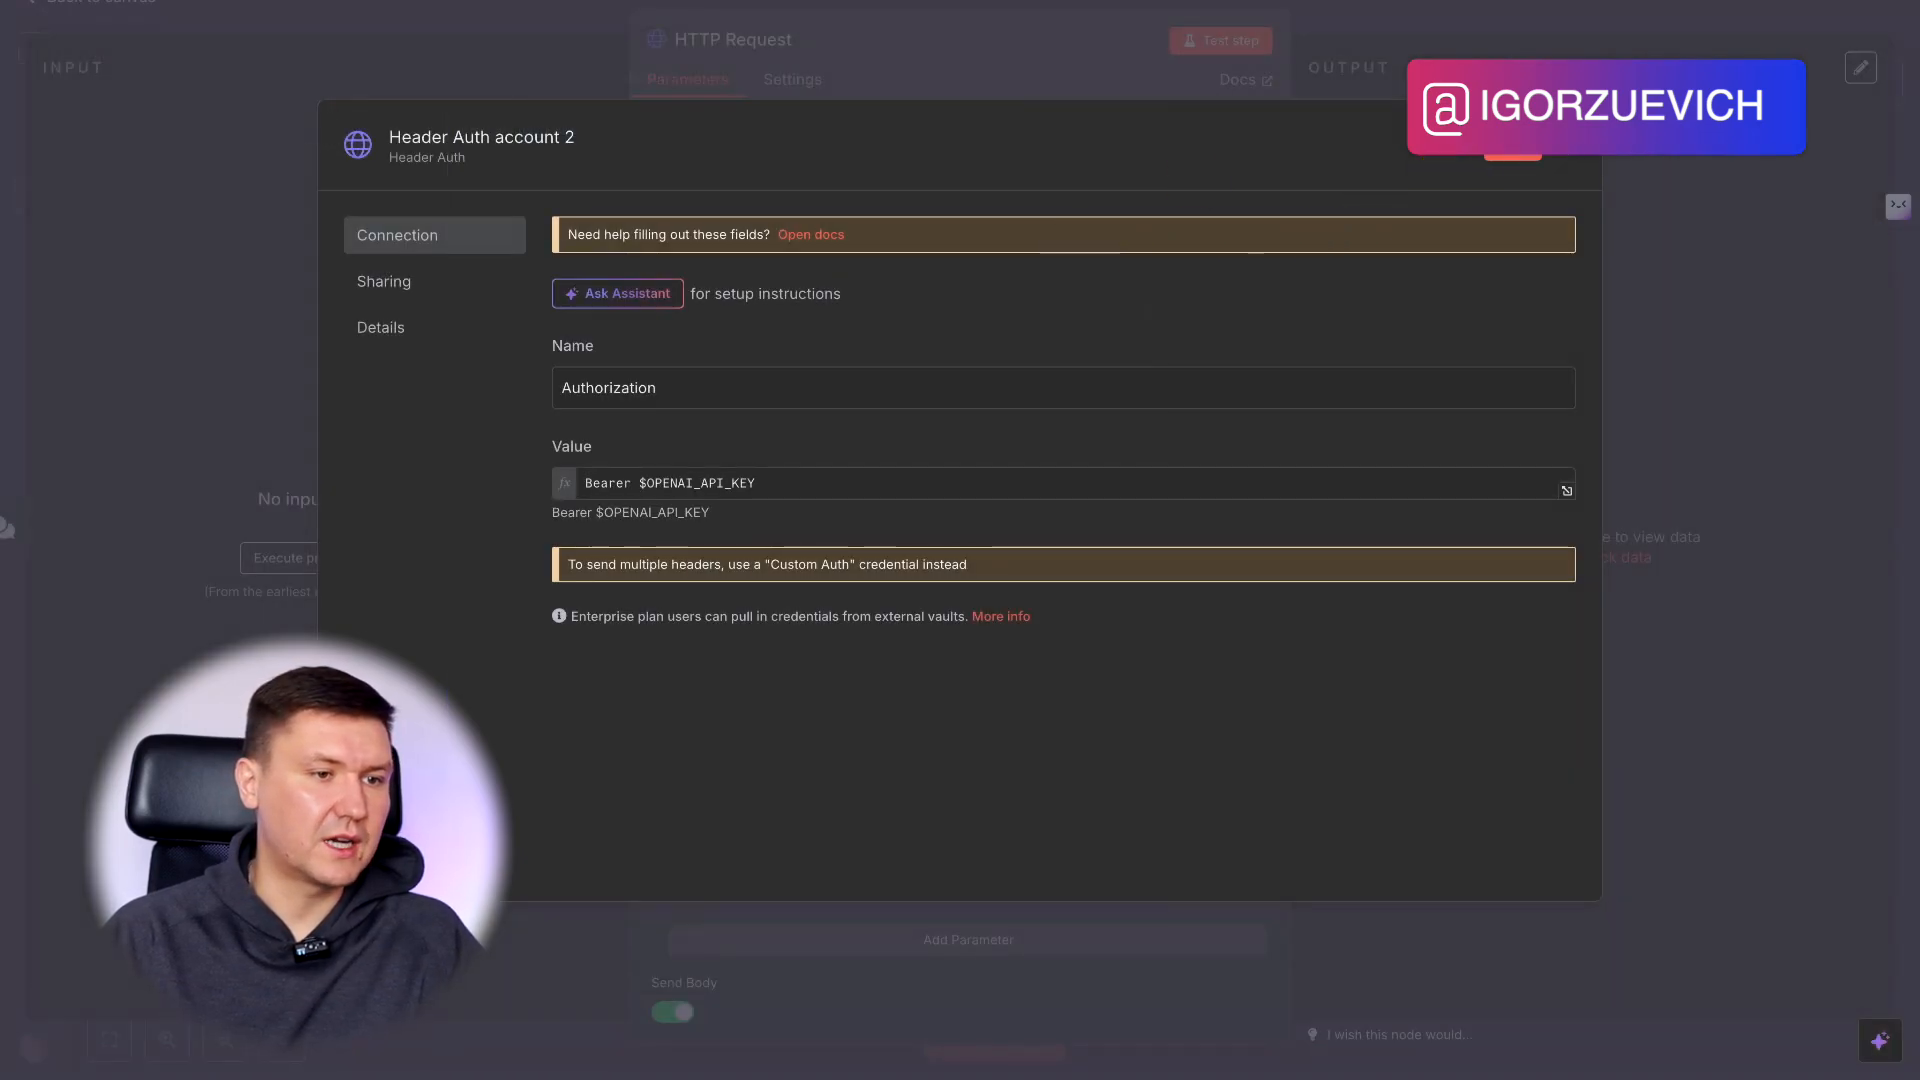
click(1565, 143)
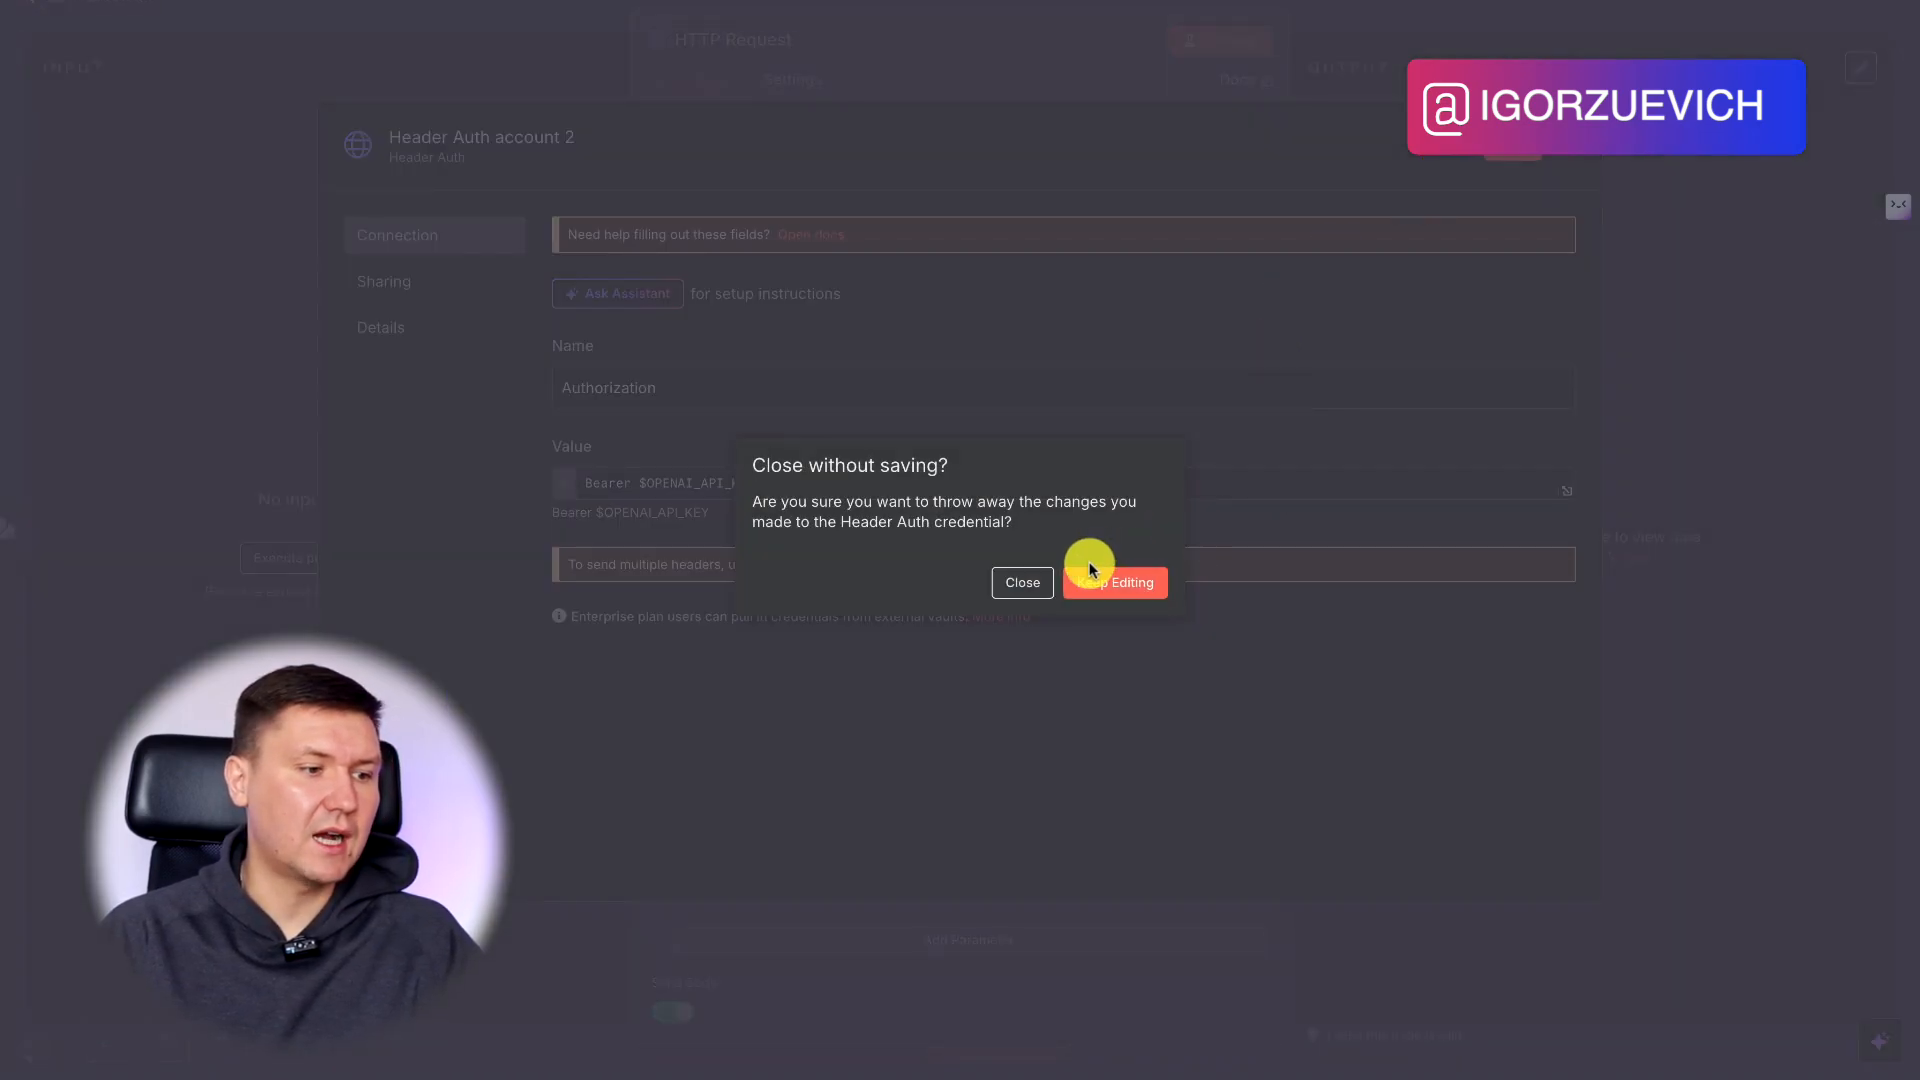
click(1025, 582)
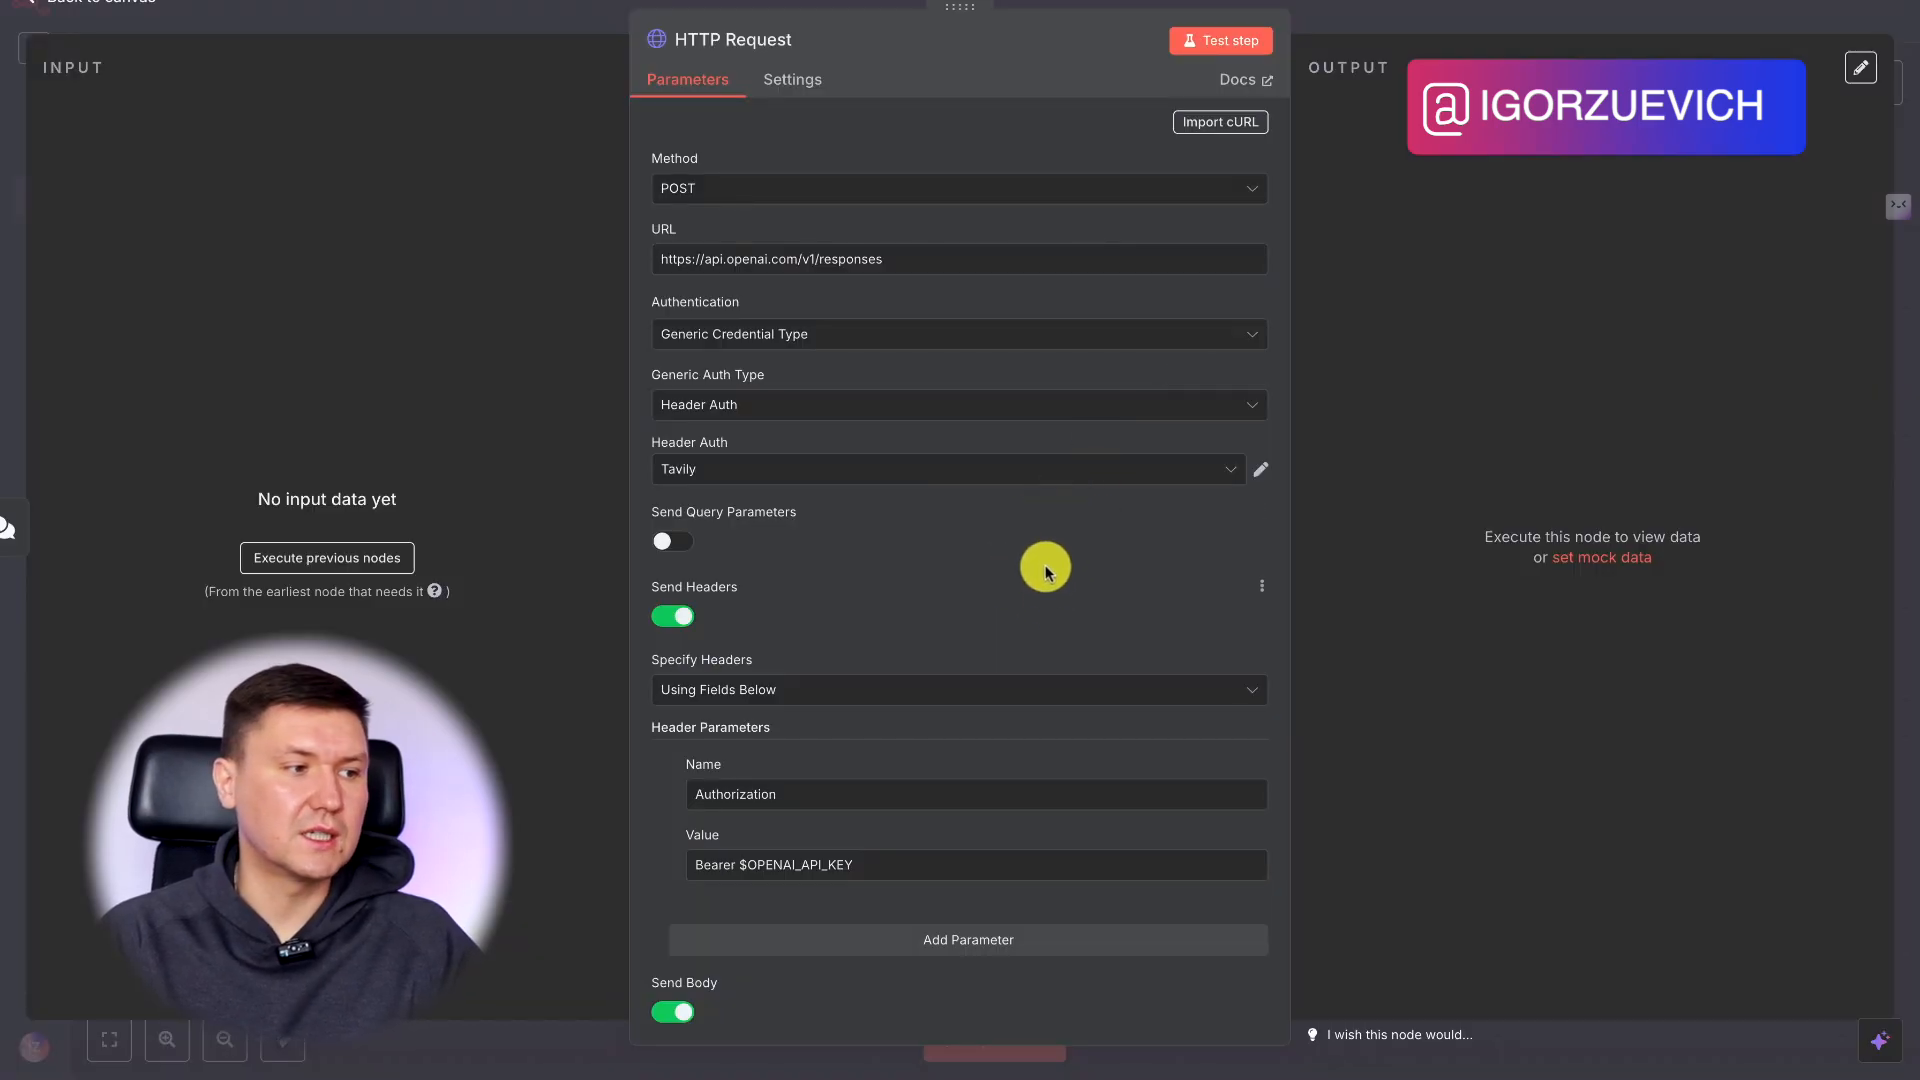
Select Image_generator_chatGPT_API as the Header Auth credential and turn off Send Headers.
click(860, 478)
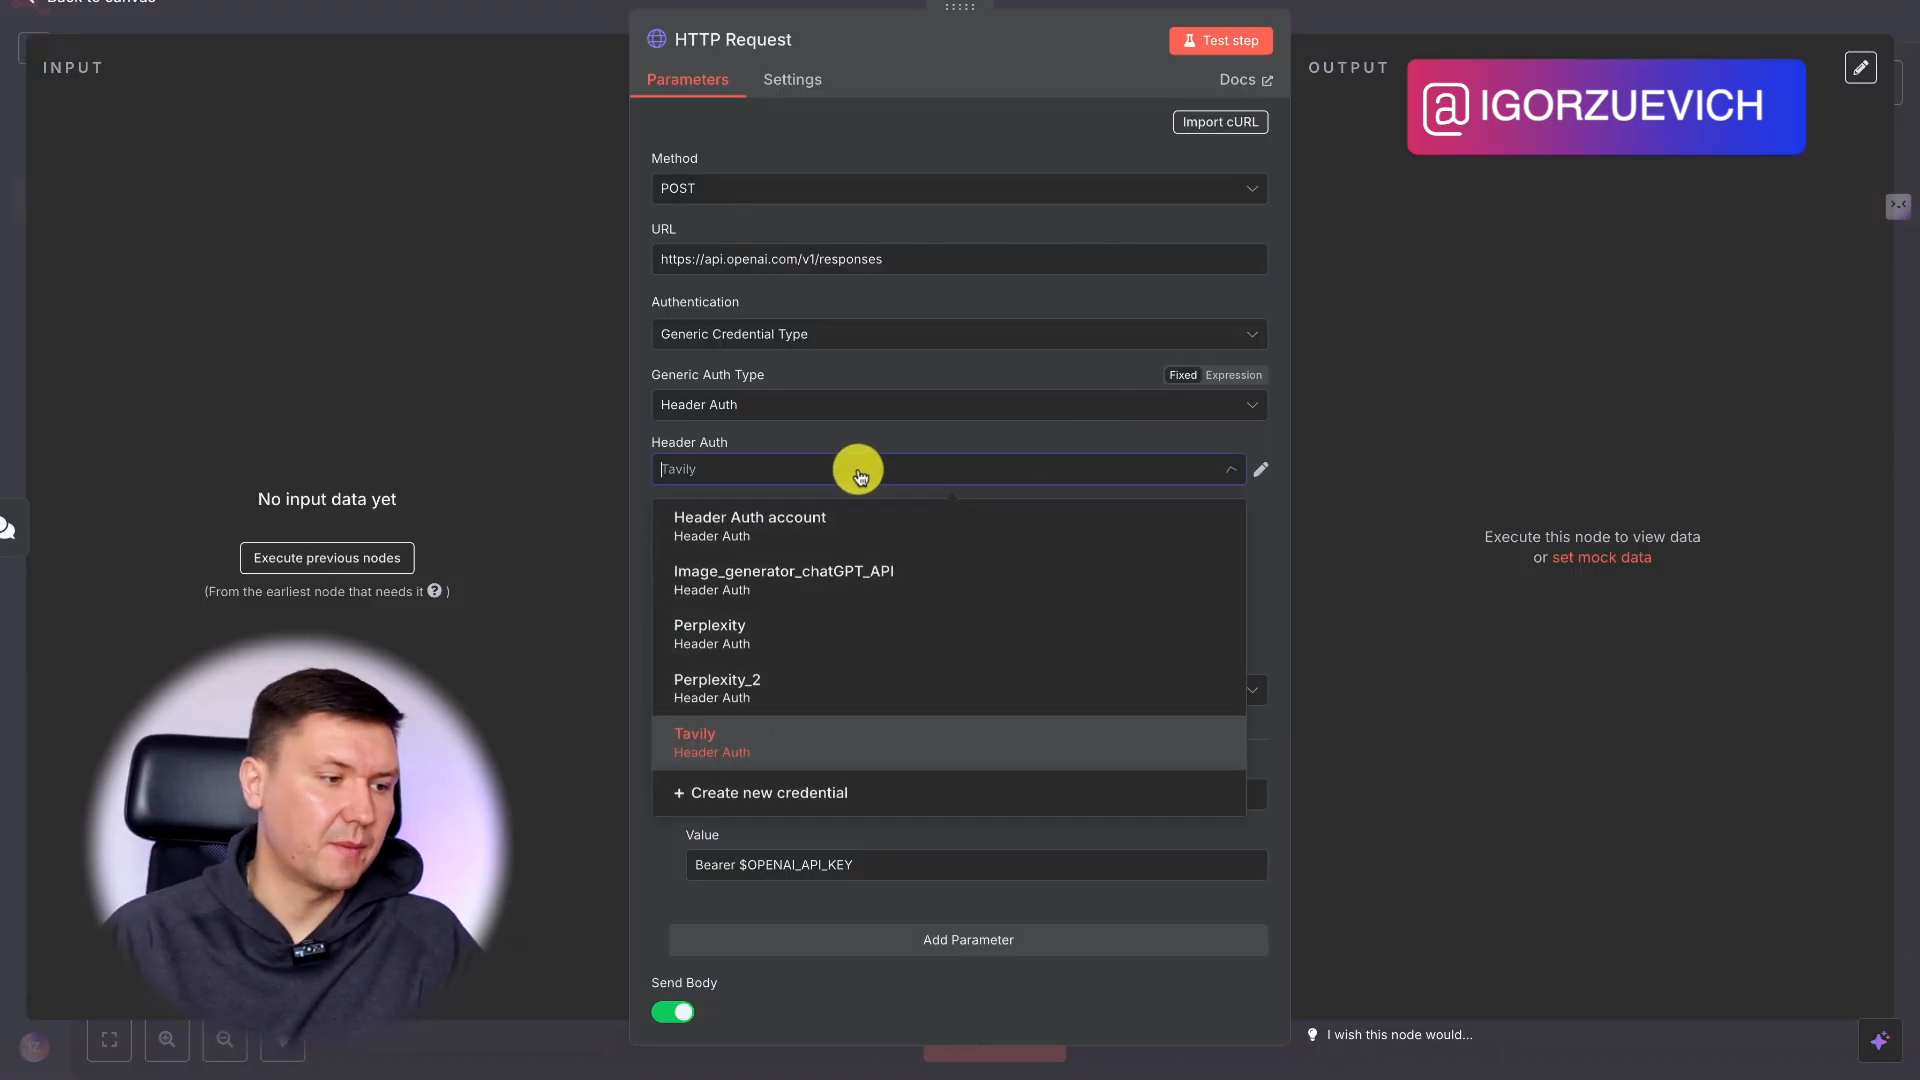
click(779, 582)
scroll(880, 560, down, 2)
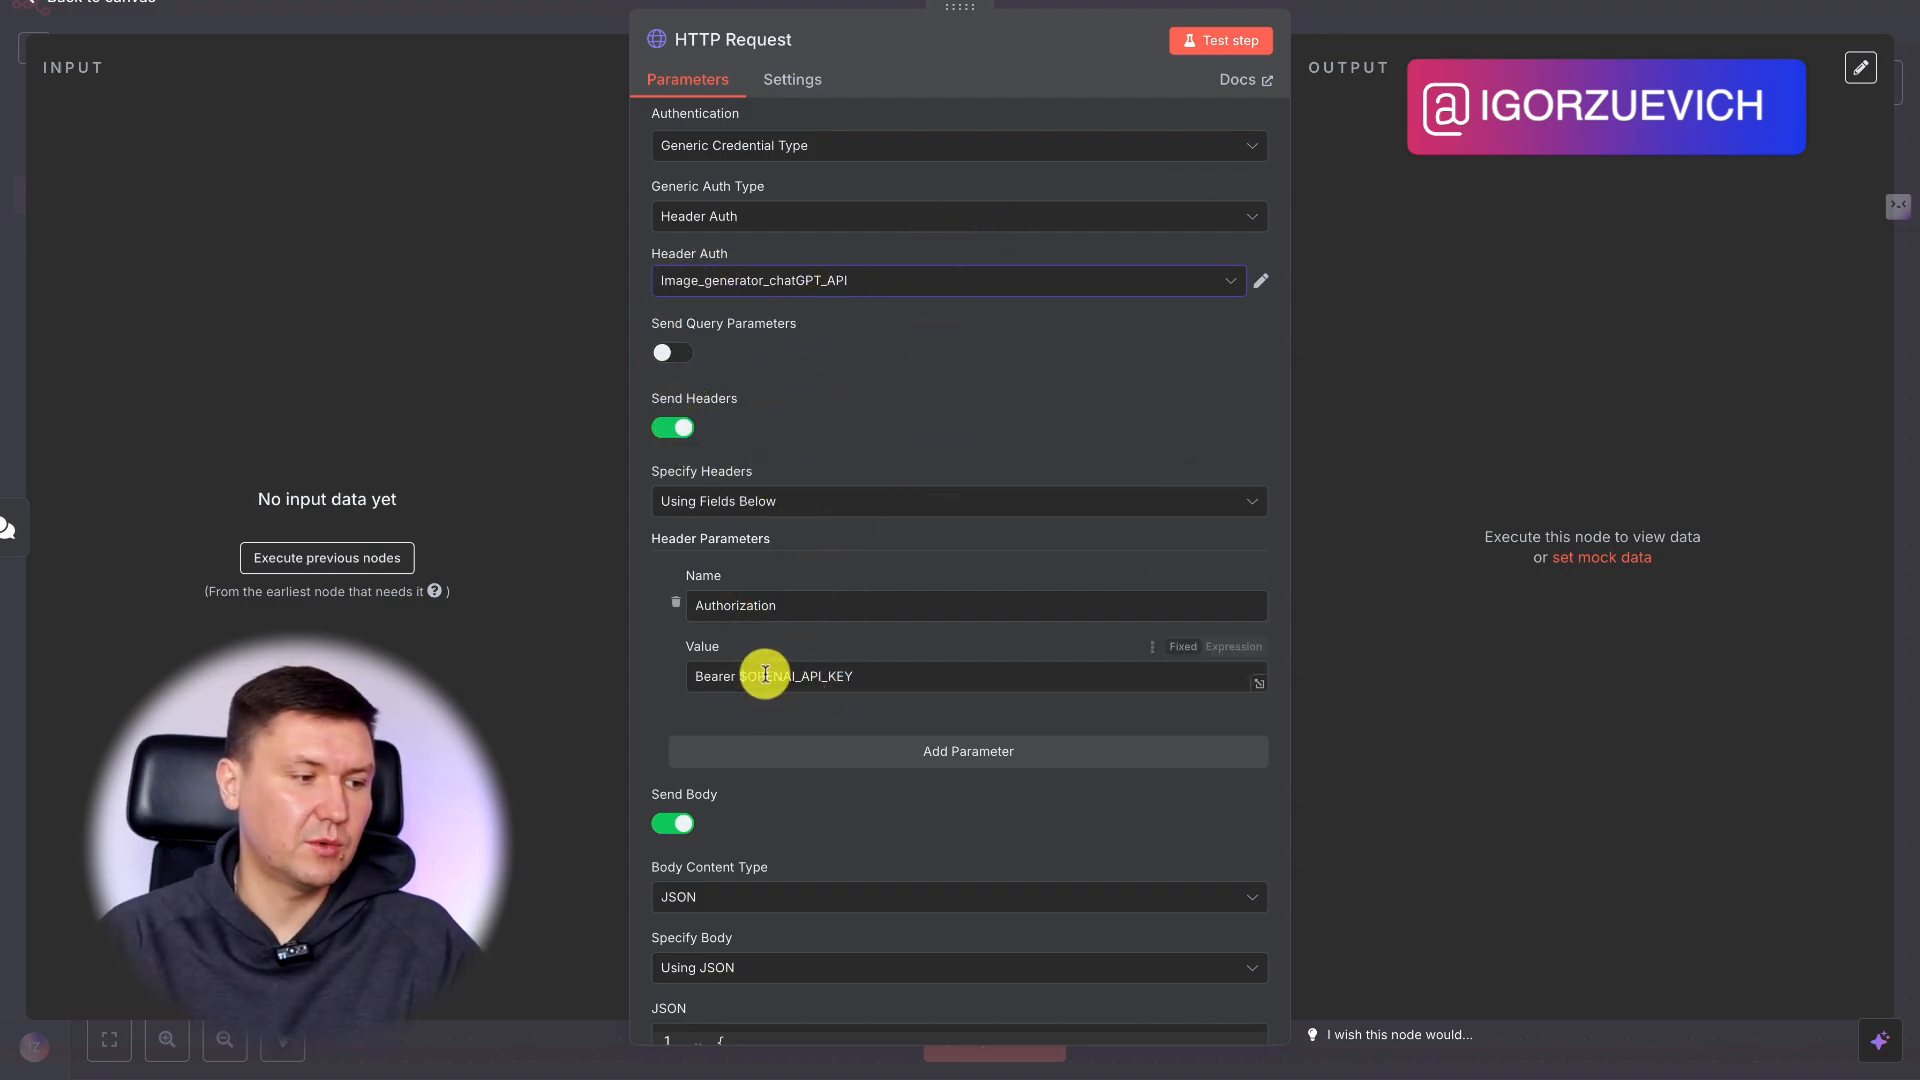
mouse_move(738, 676)
mouse_down()
mouse_move(903, 677)
mouse_move(740, 690)
mouse_up()
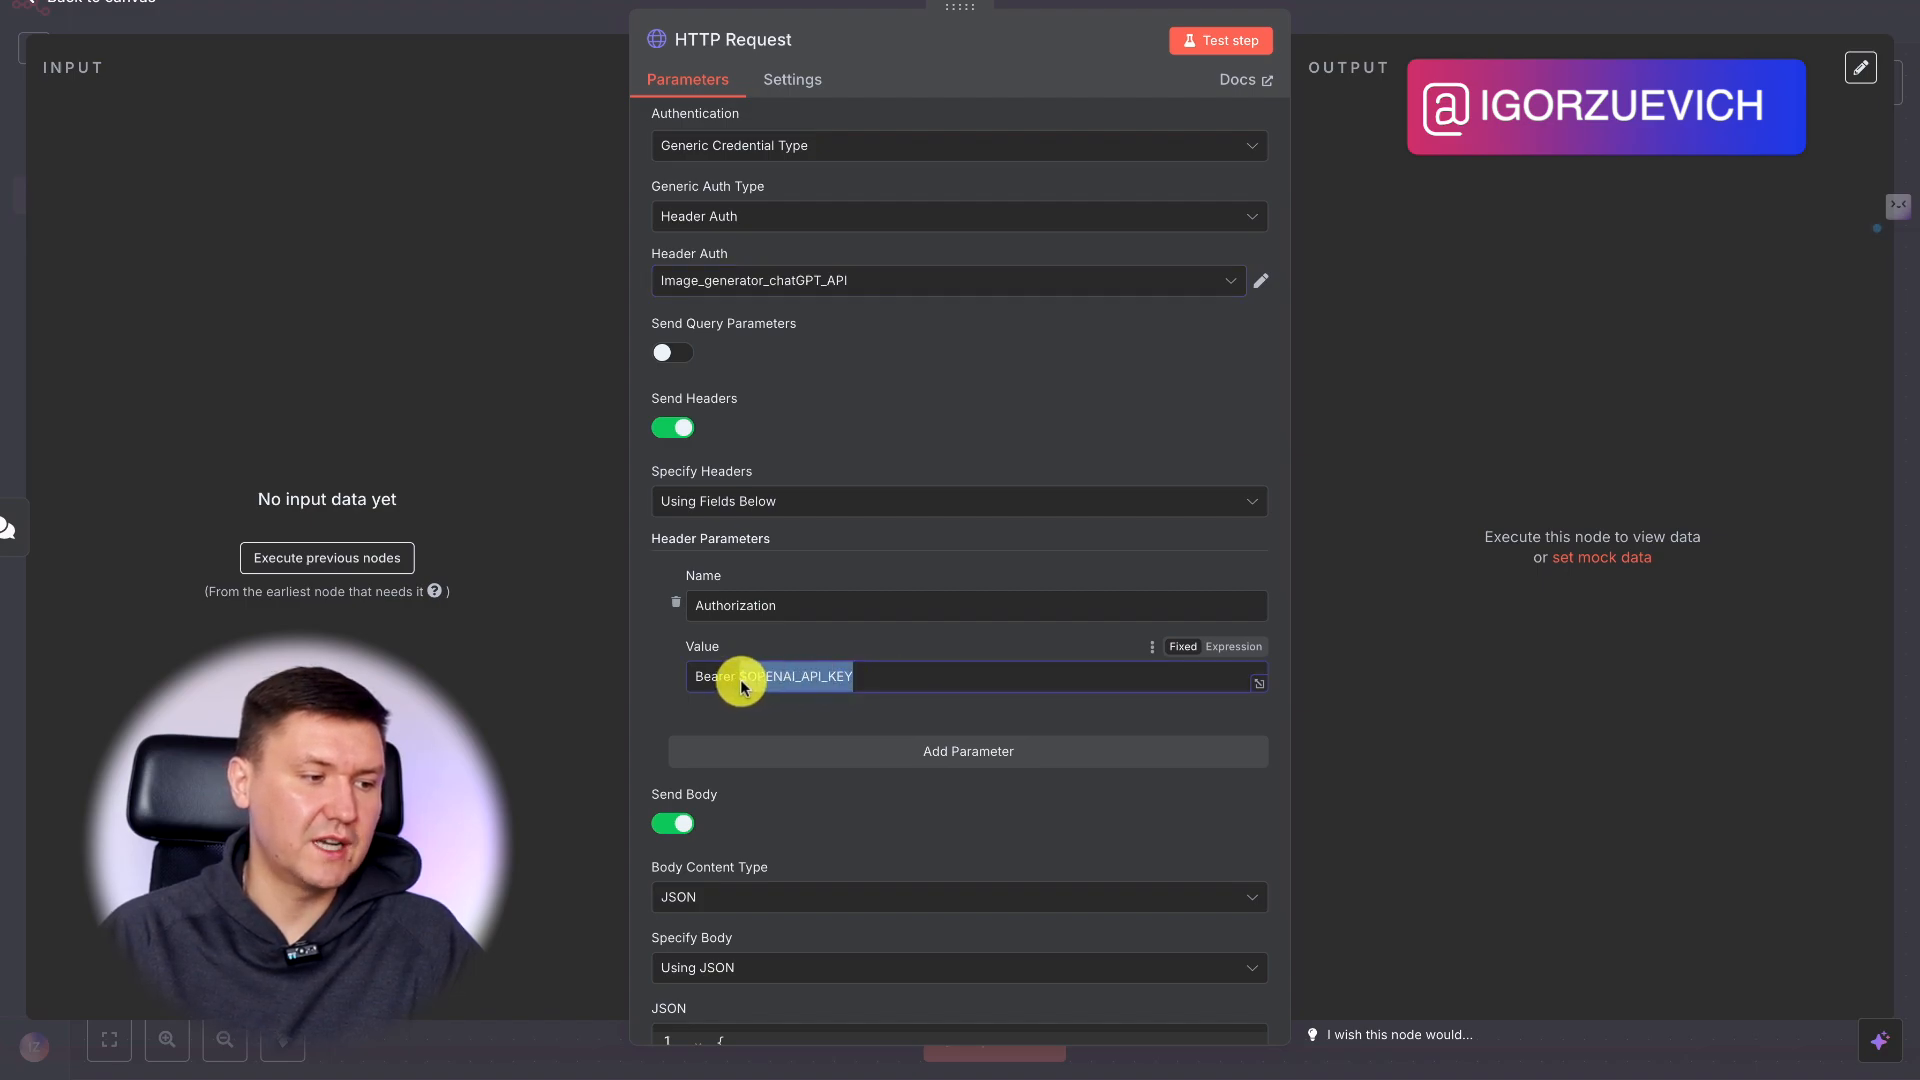
click(666, 428)
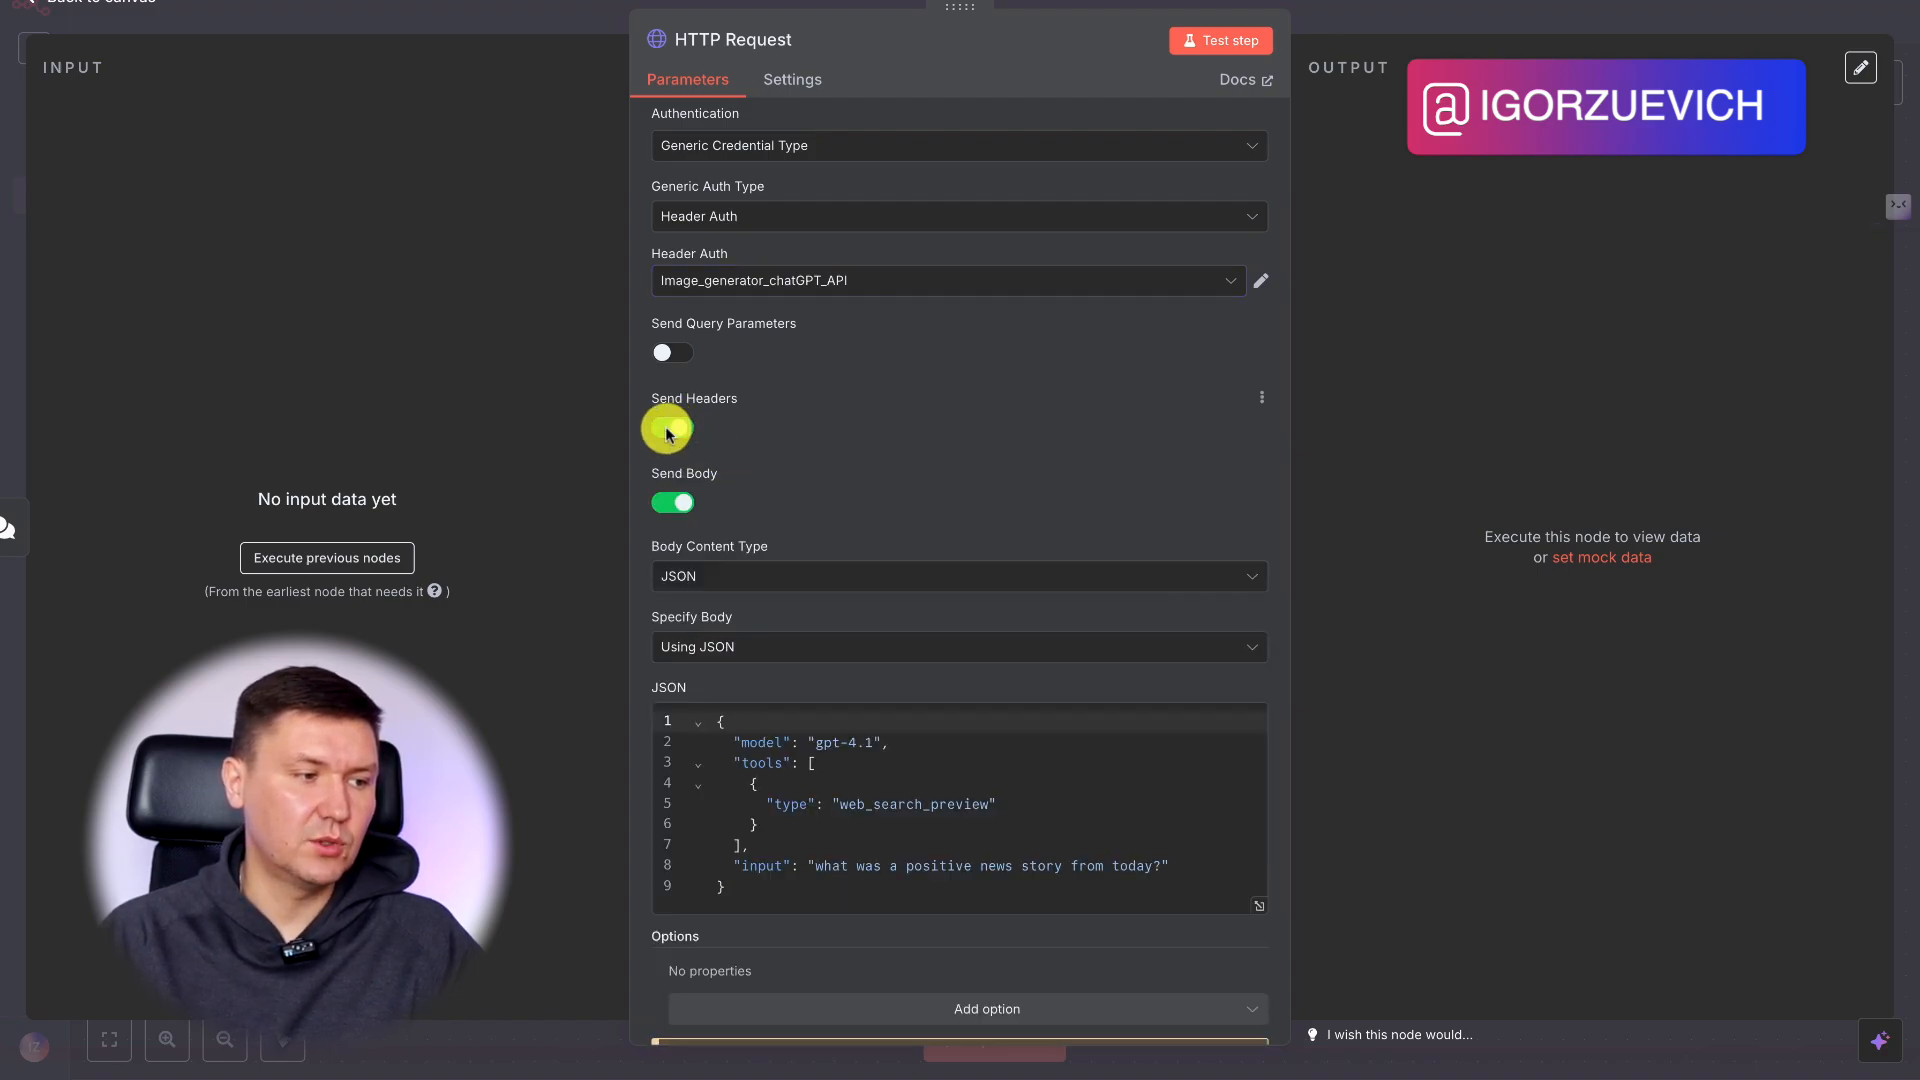
click(870, 281)
click(797, 287)
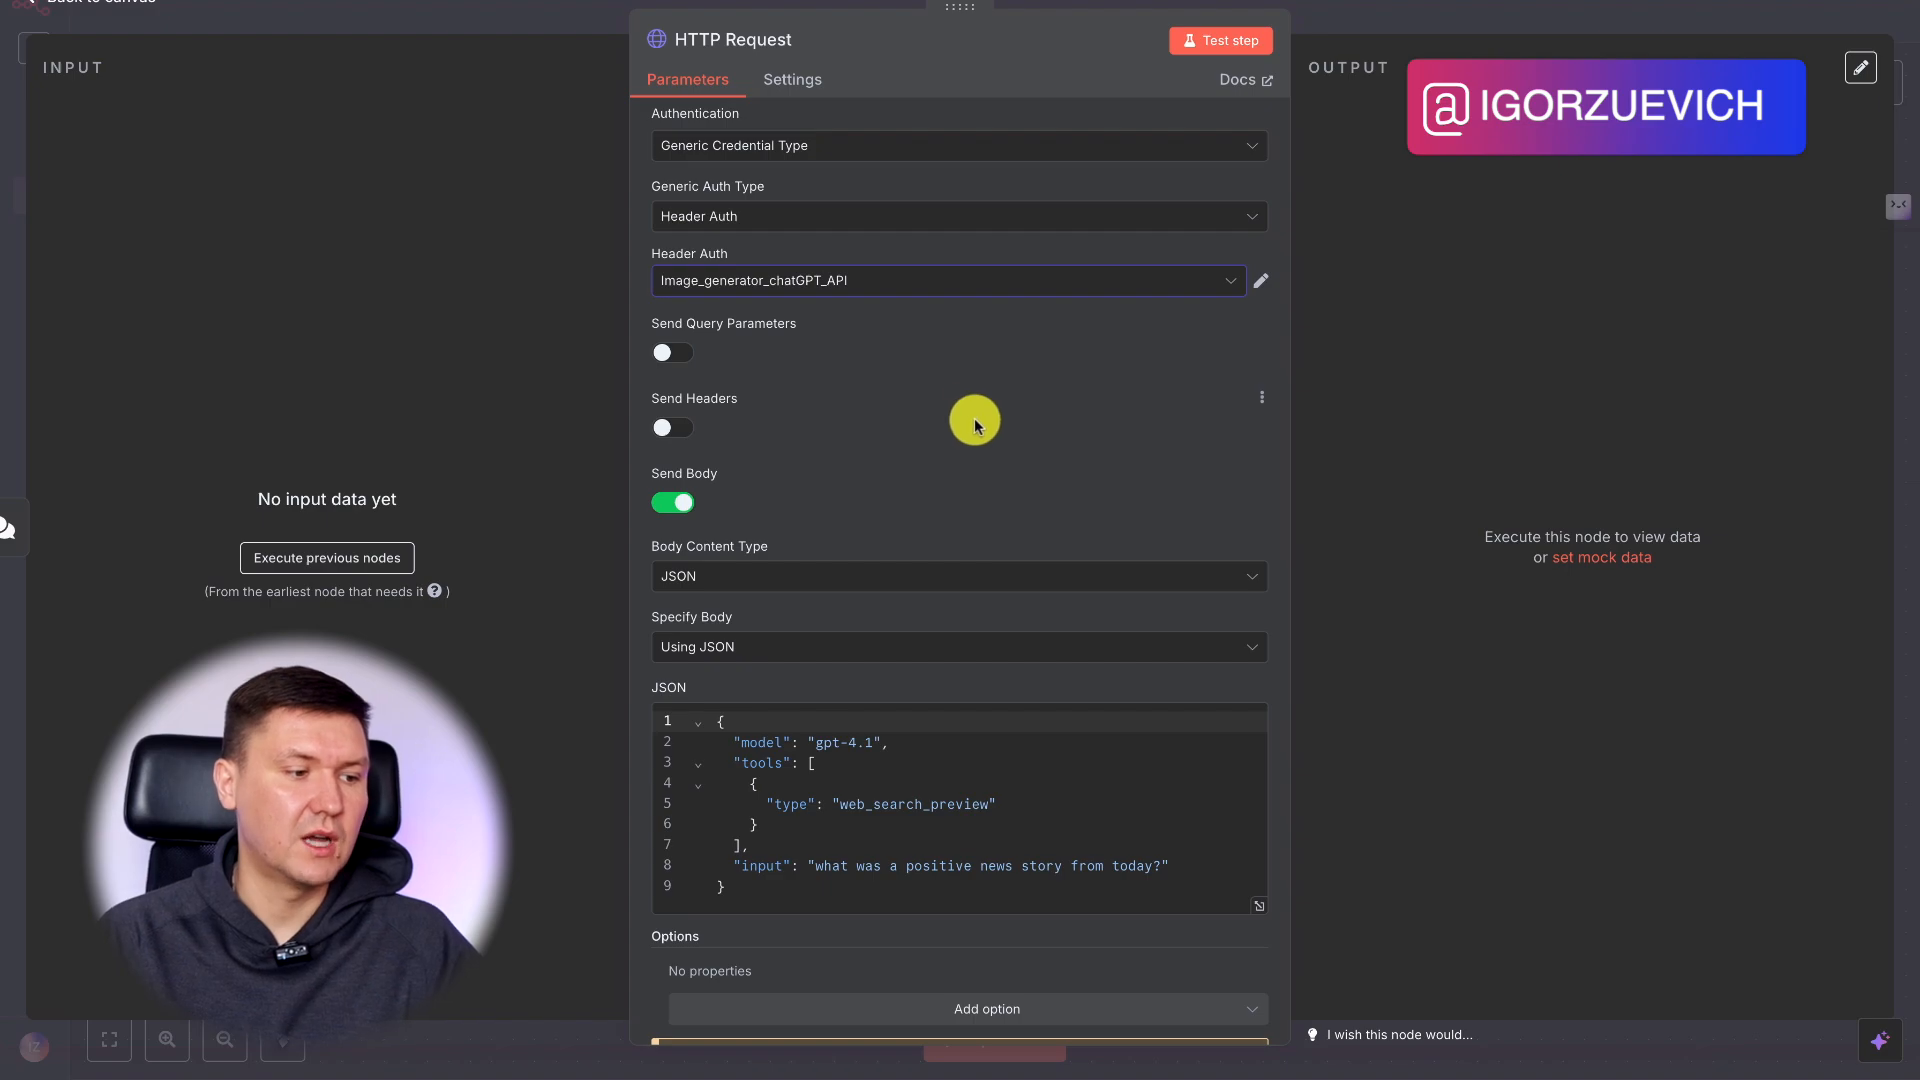
Review the input text in the JSON body and rename the HTTP Request node to ChatGPT Web Search.
scroll(975, 420, down, 1)
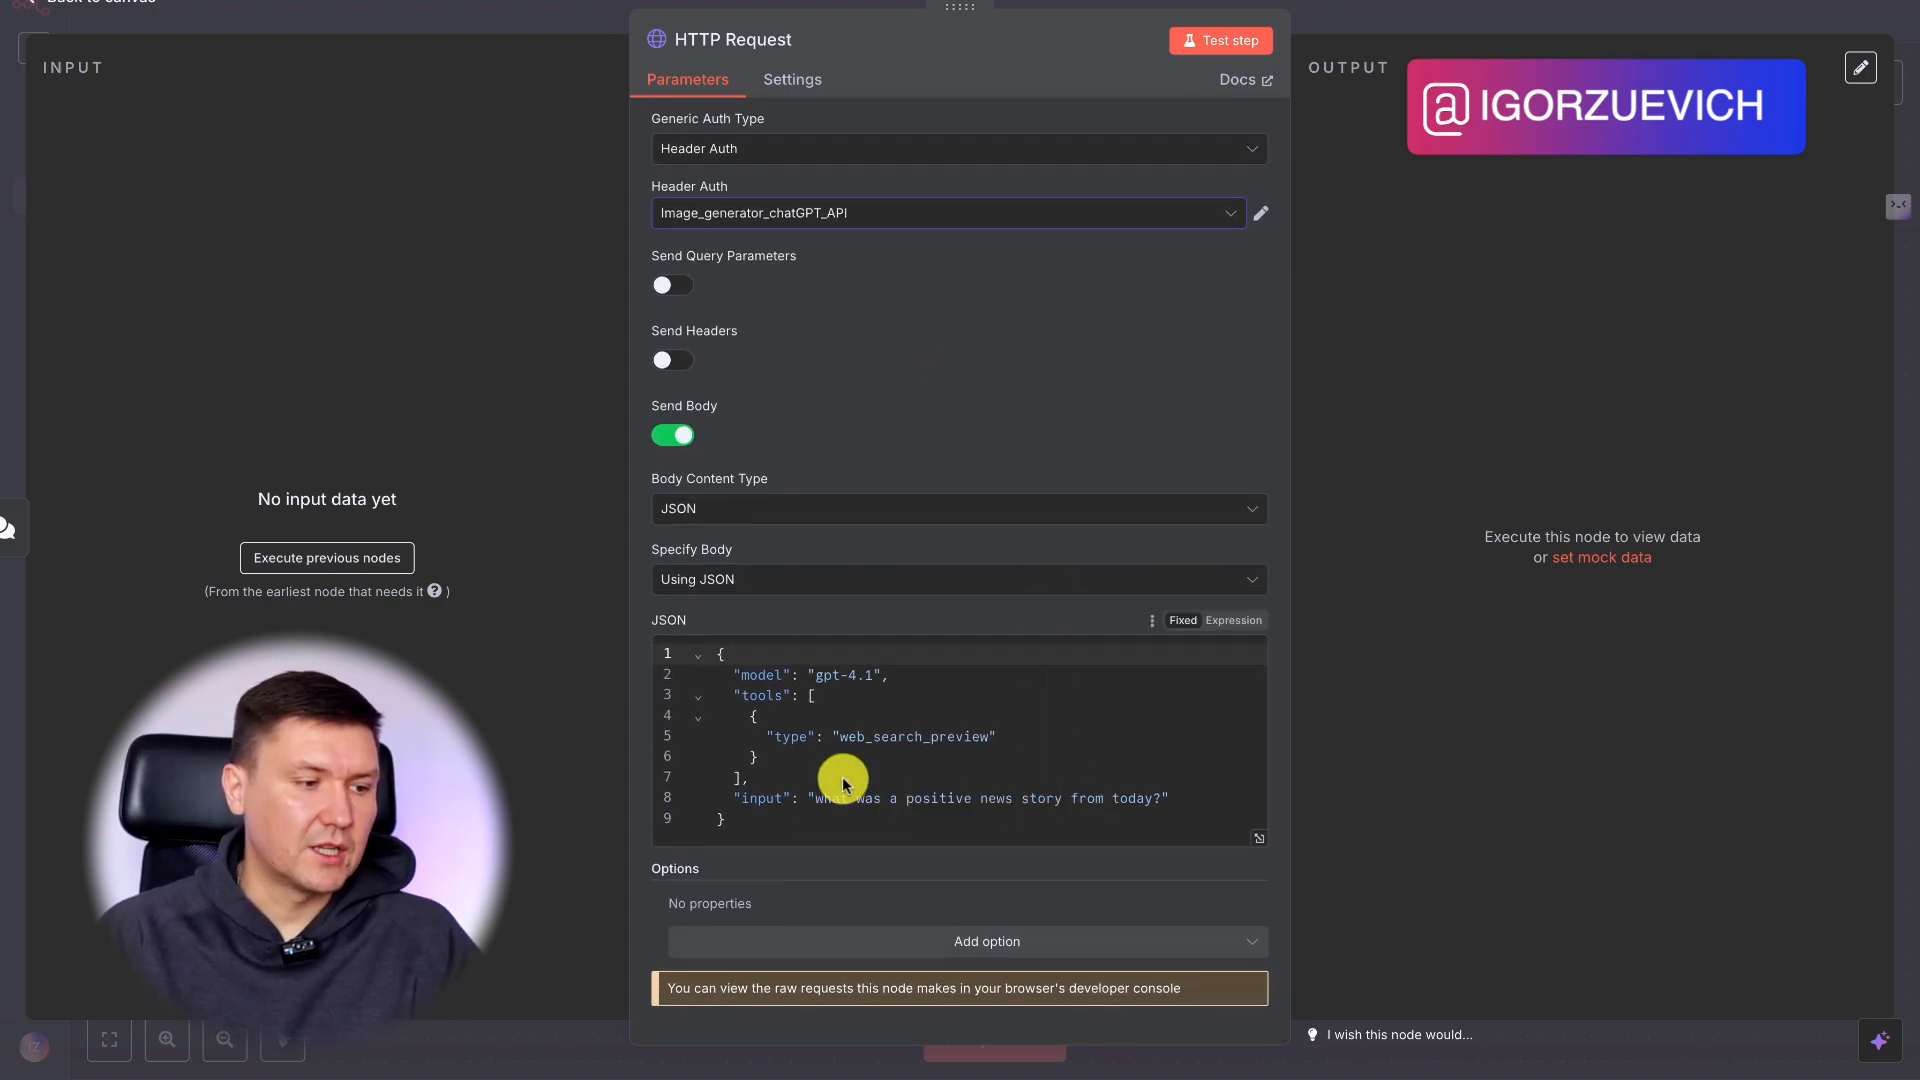
drag(817, 805, 1159, 801)
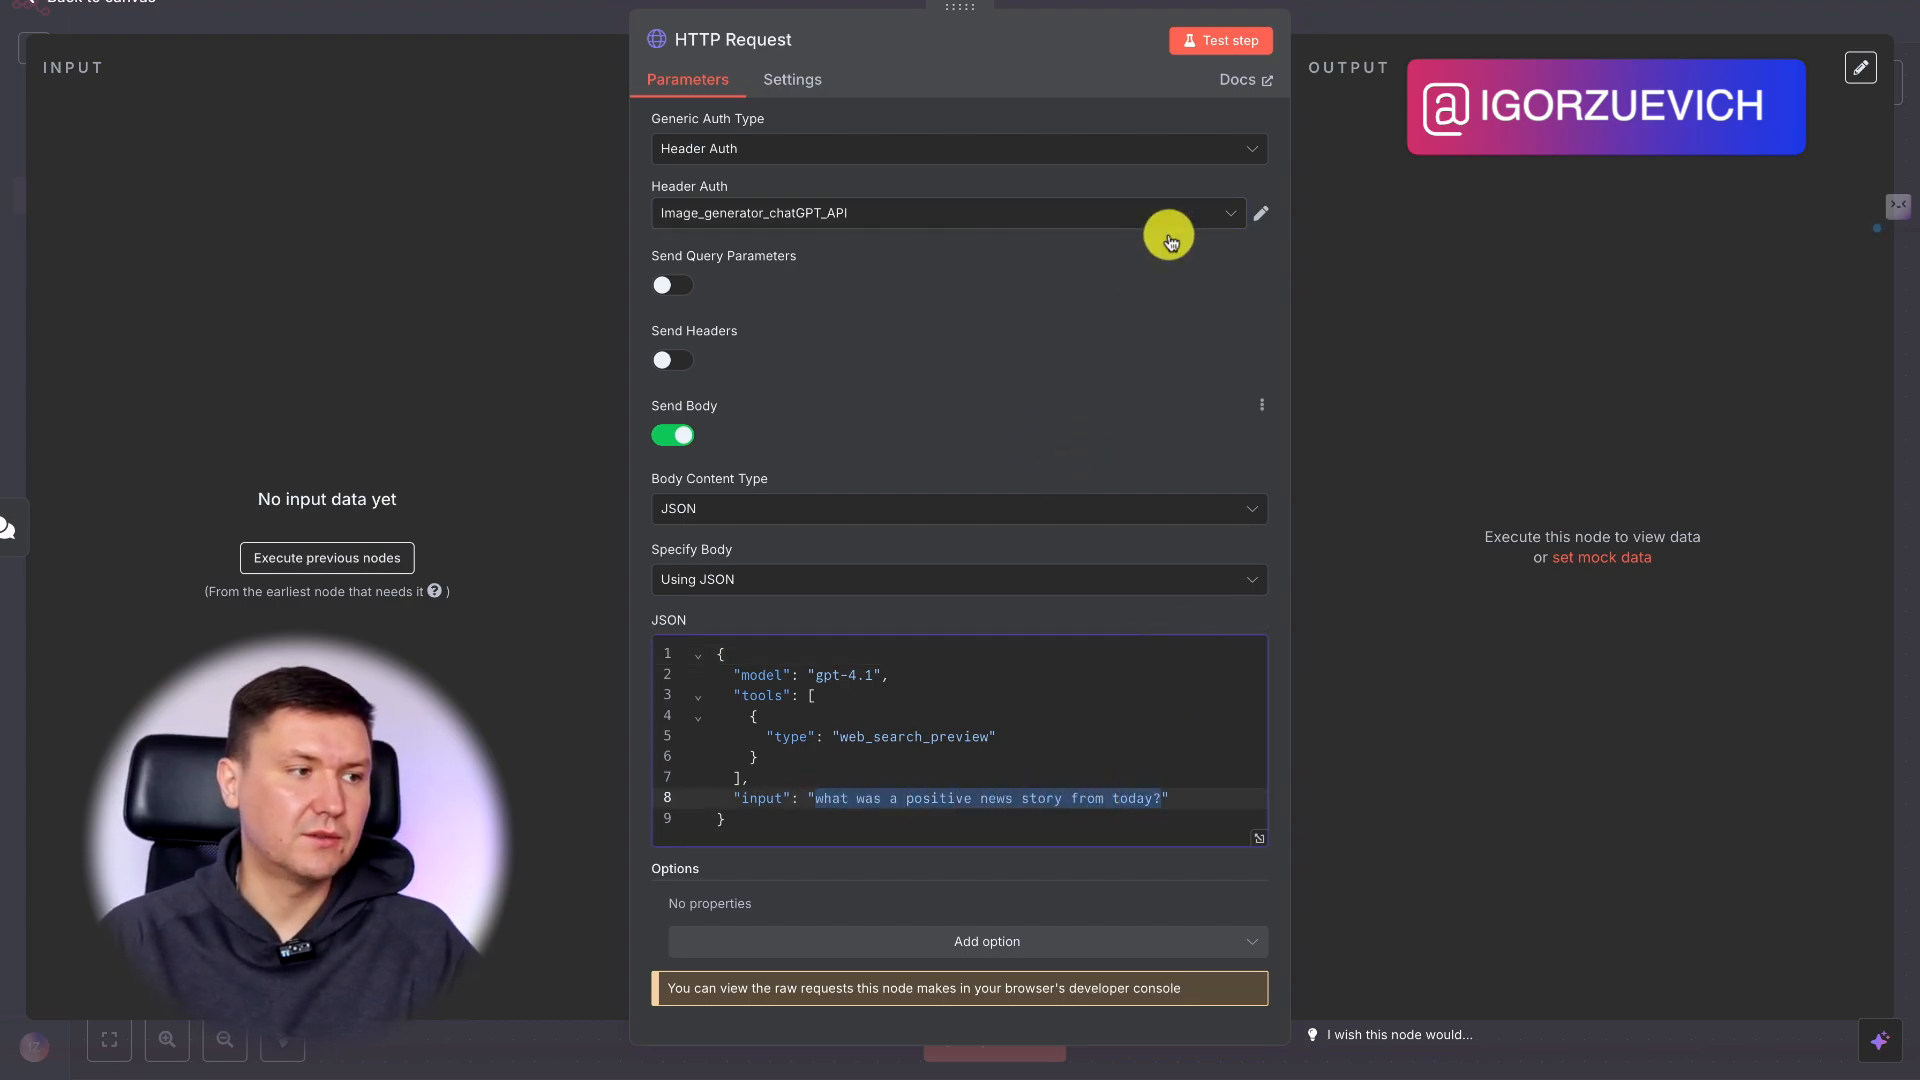
click(812, 48)
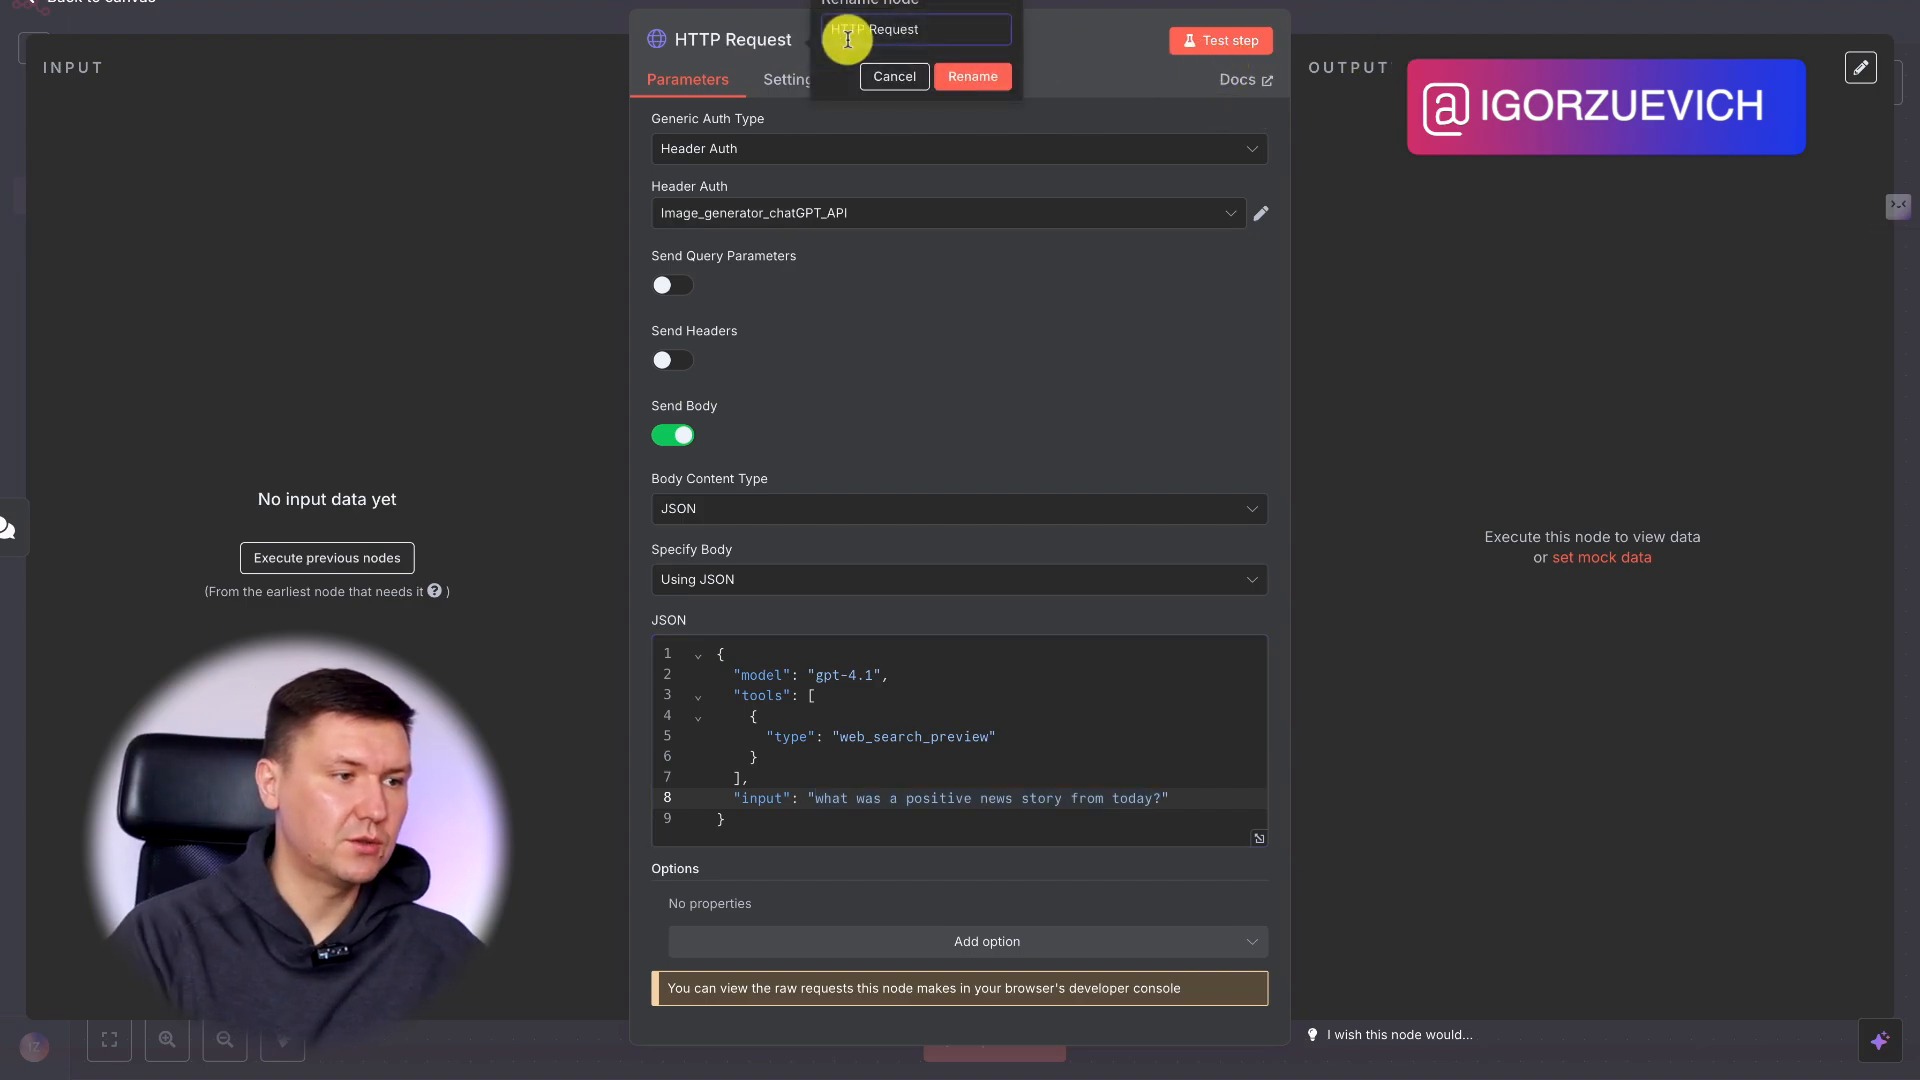
text(ChatGPT Web Search)
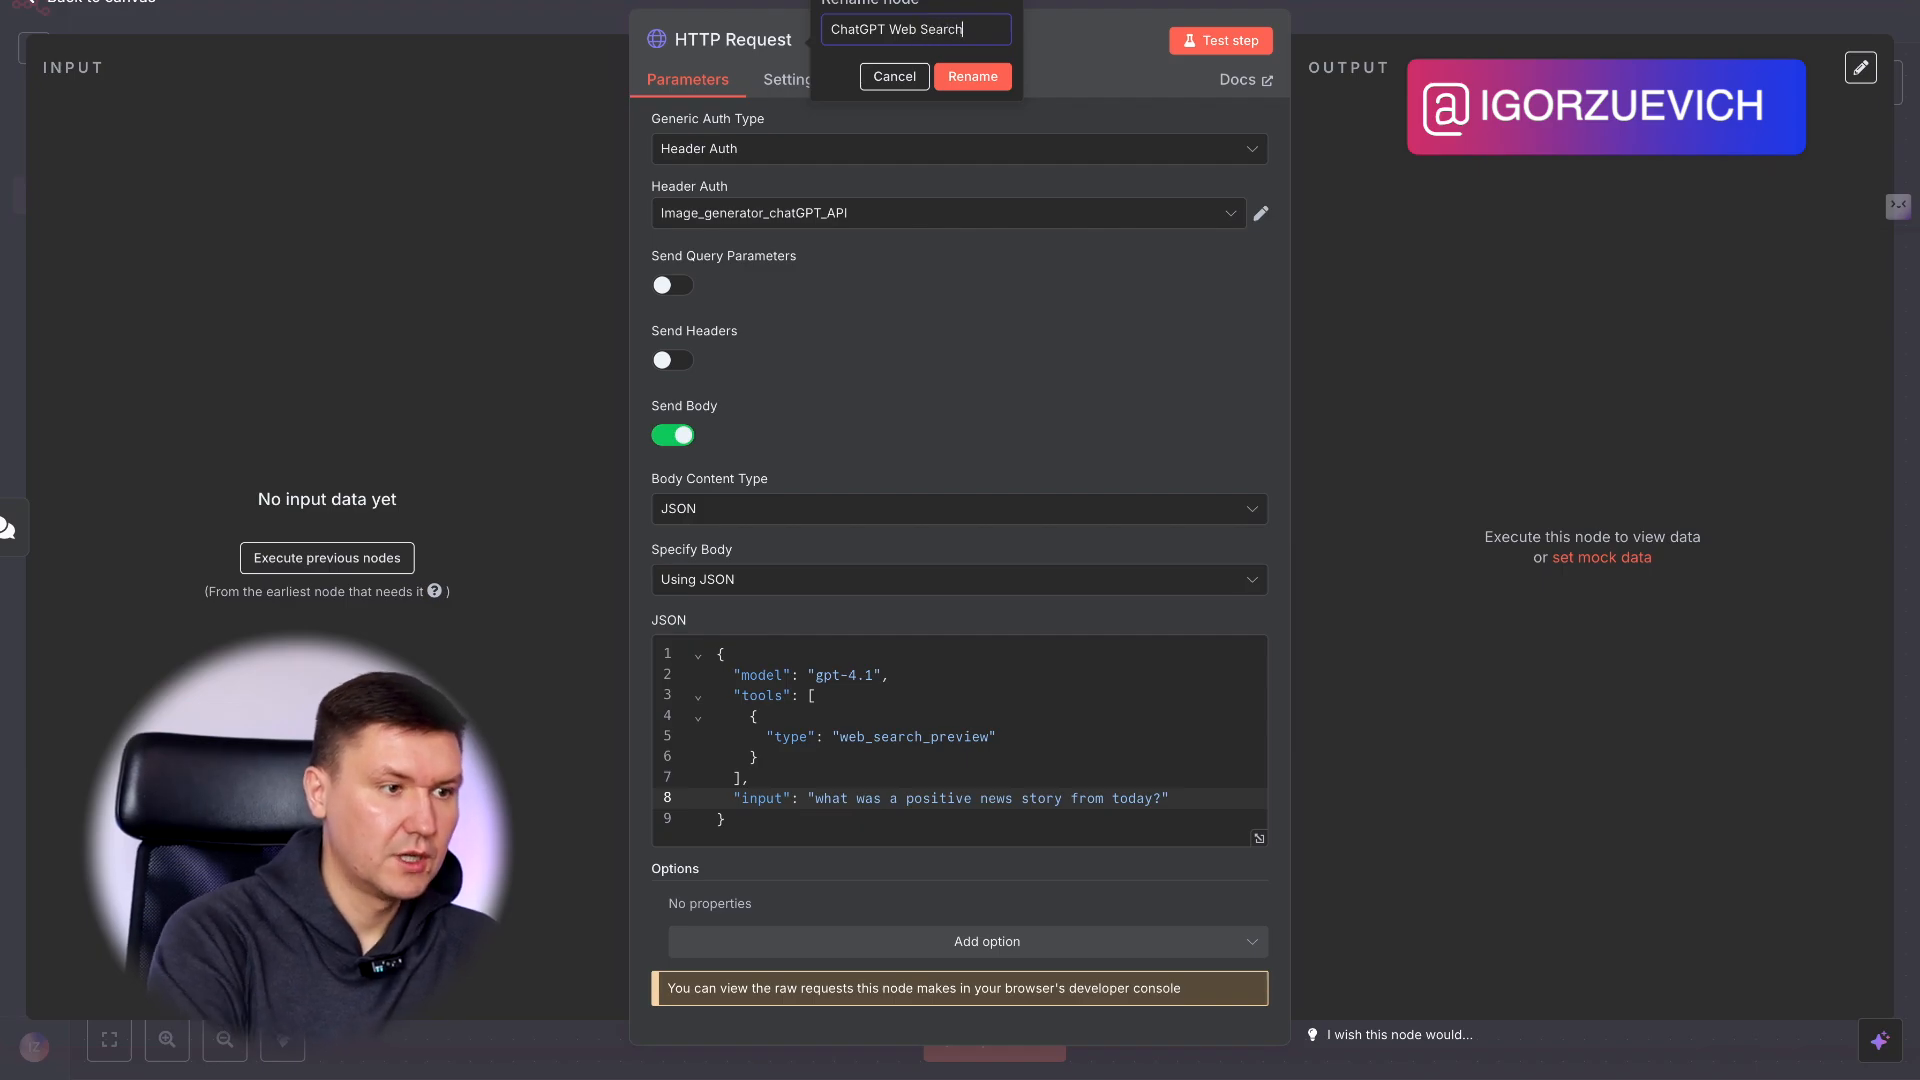
click(962, 78)
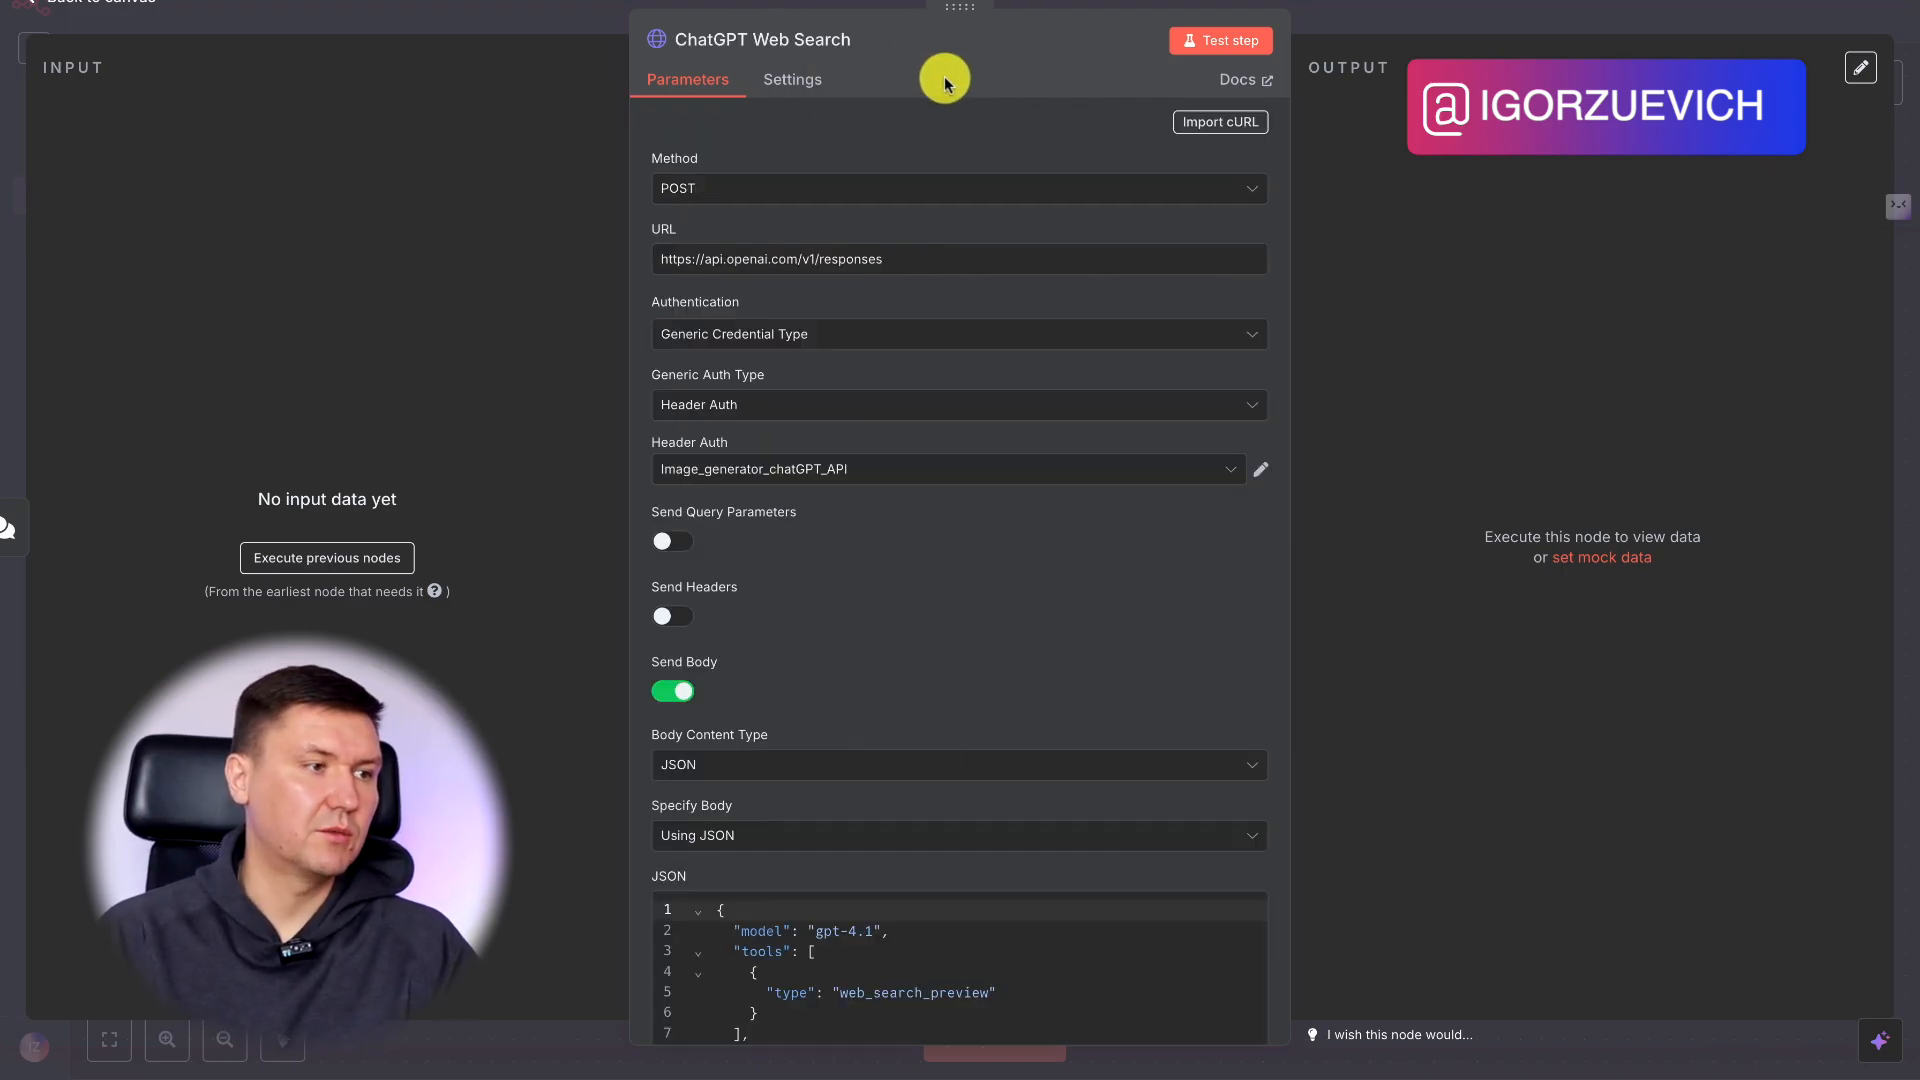
Switch to the OpenAI docs, open the Web search guide and examine its curl example and sample output.
scroll(939, 556, down, 3)
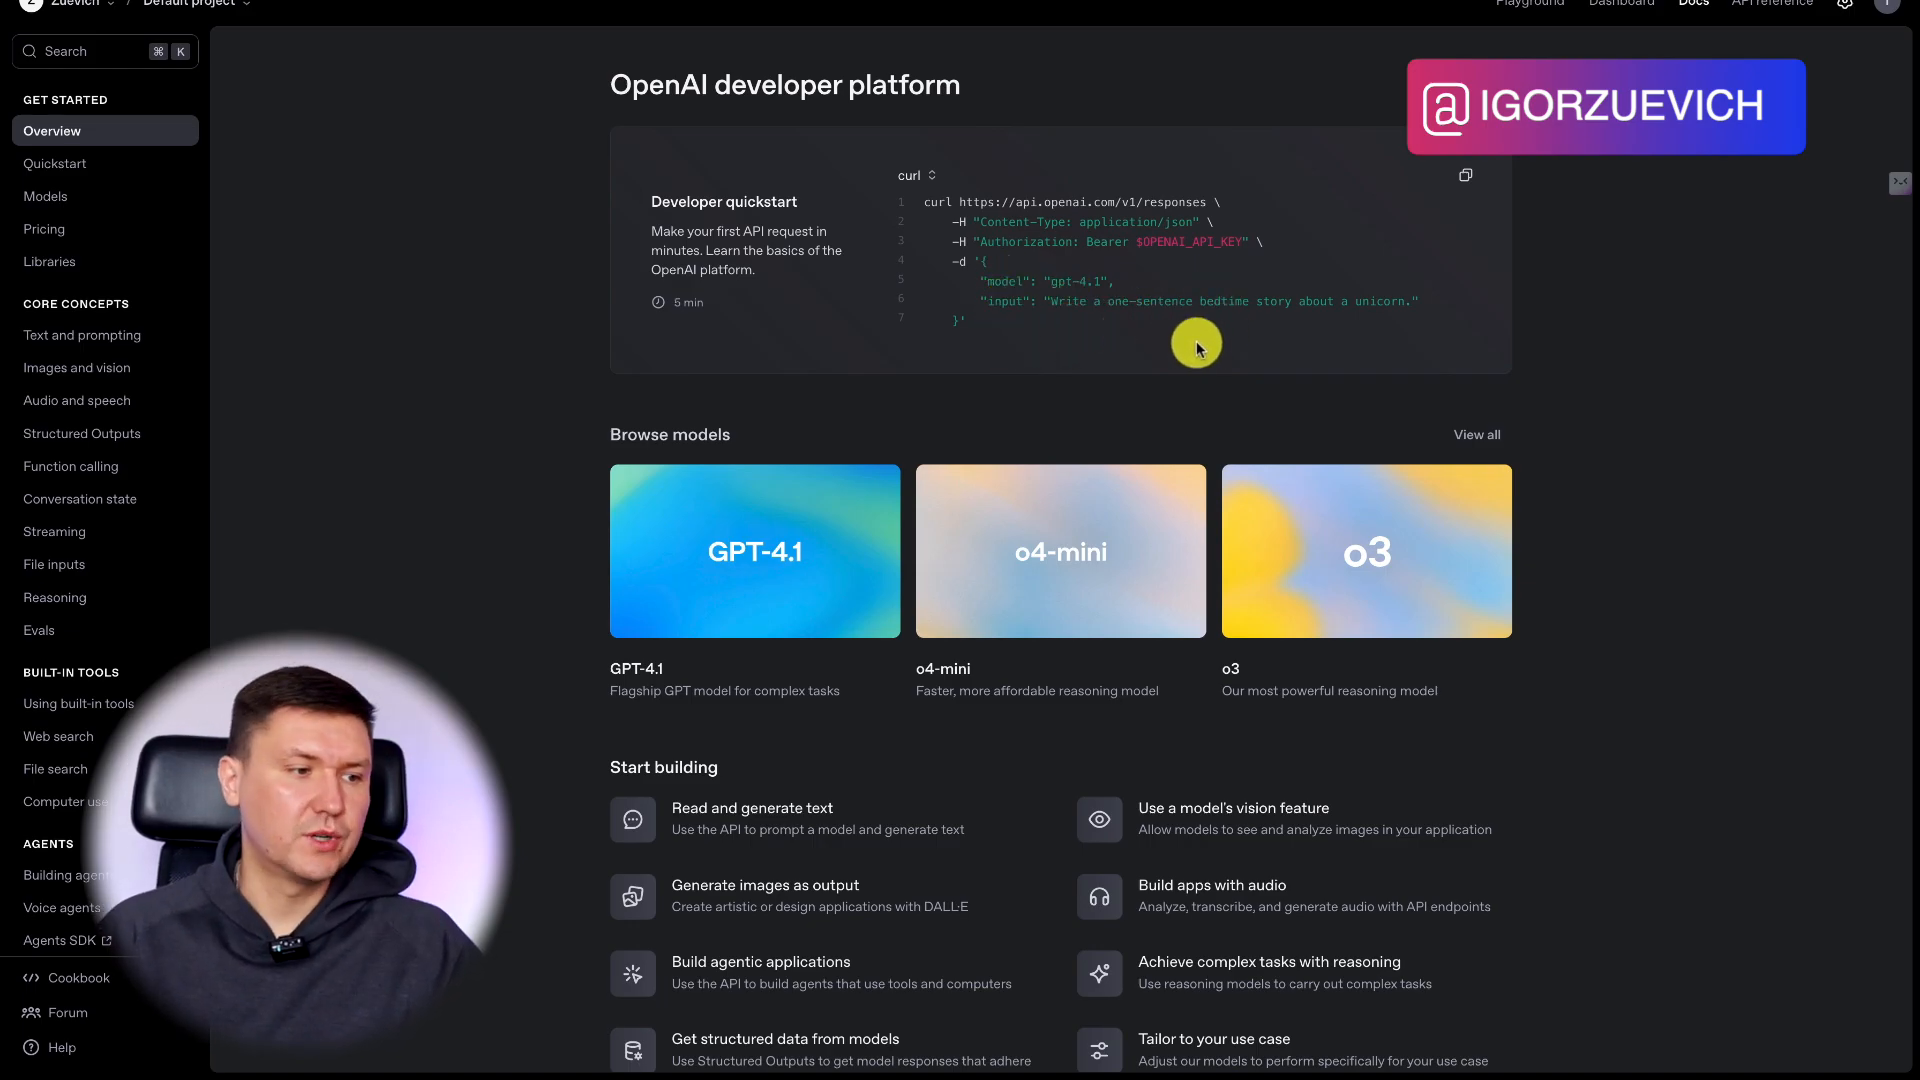
scroll(1145, 481, down, 1)
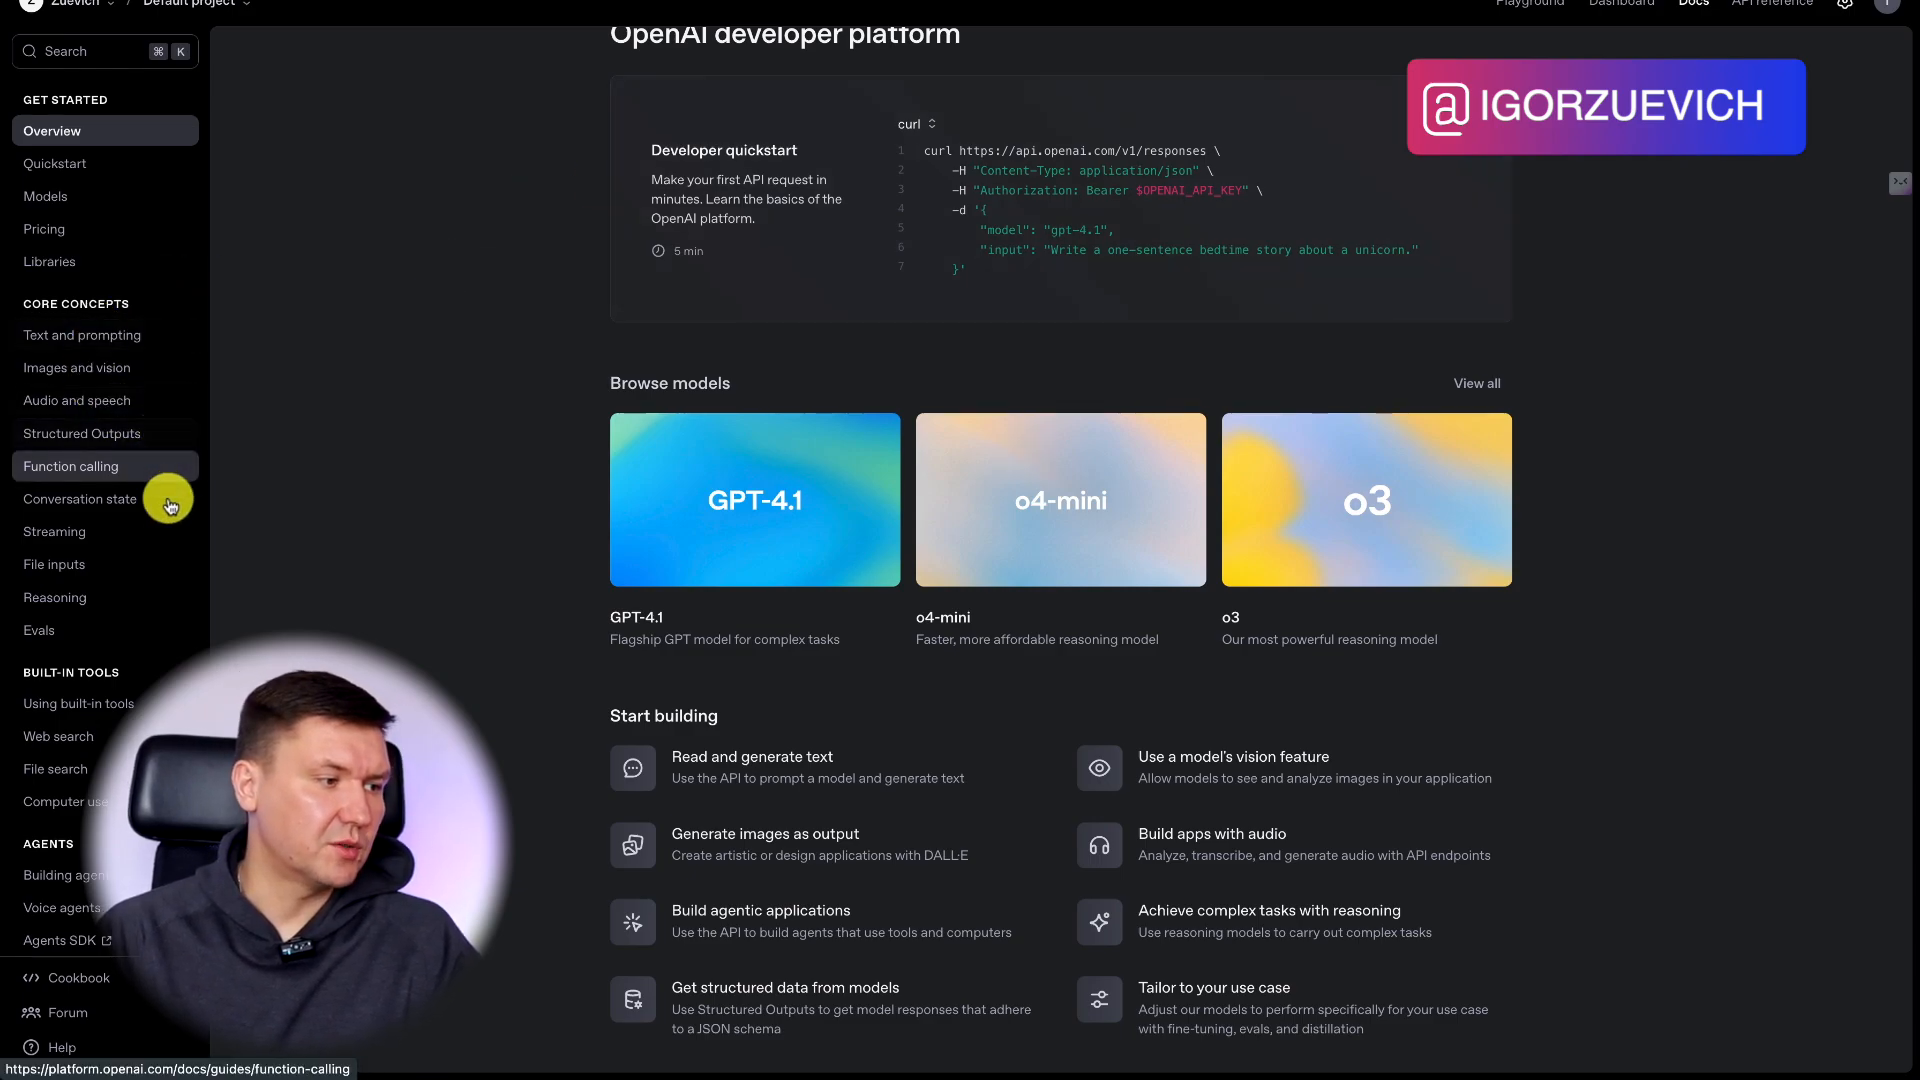
click(106, 51)
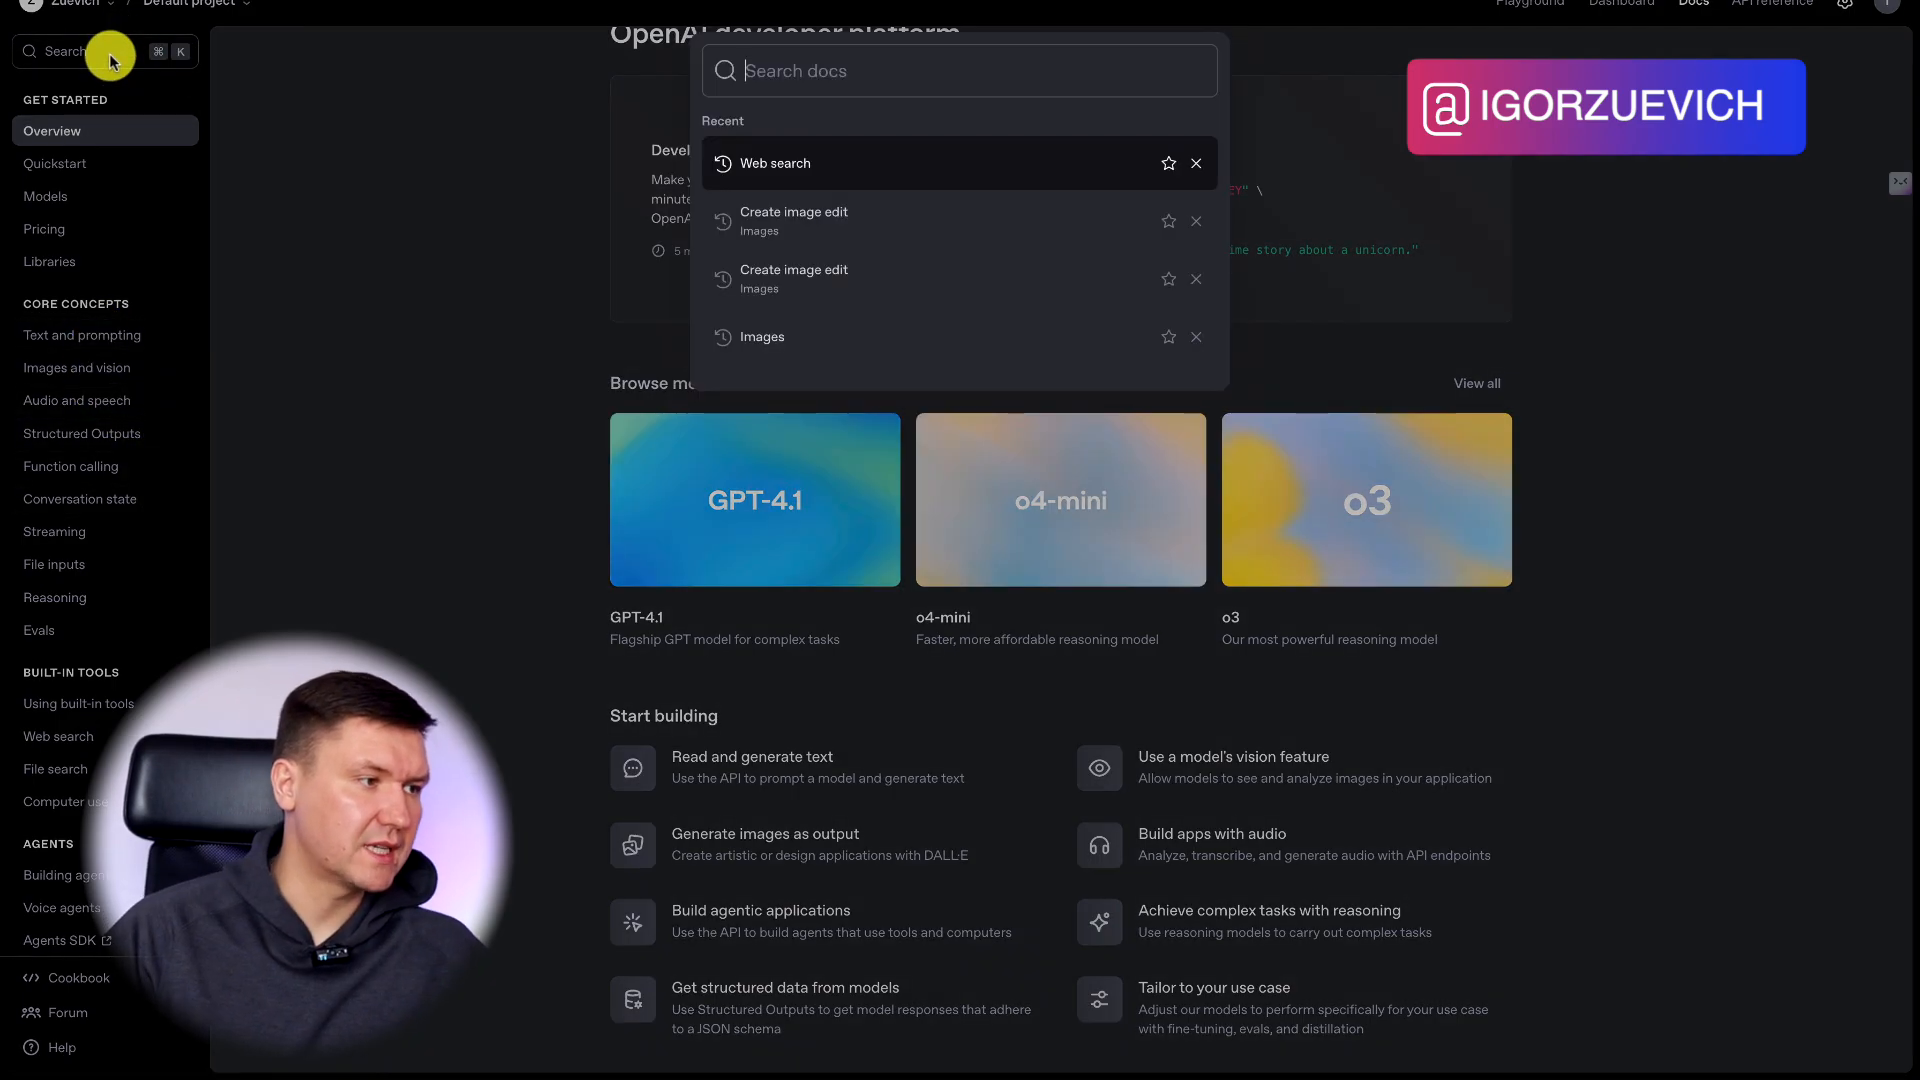
click(836, 163)
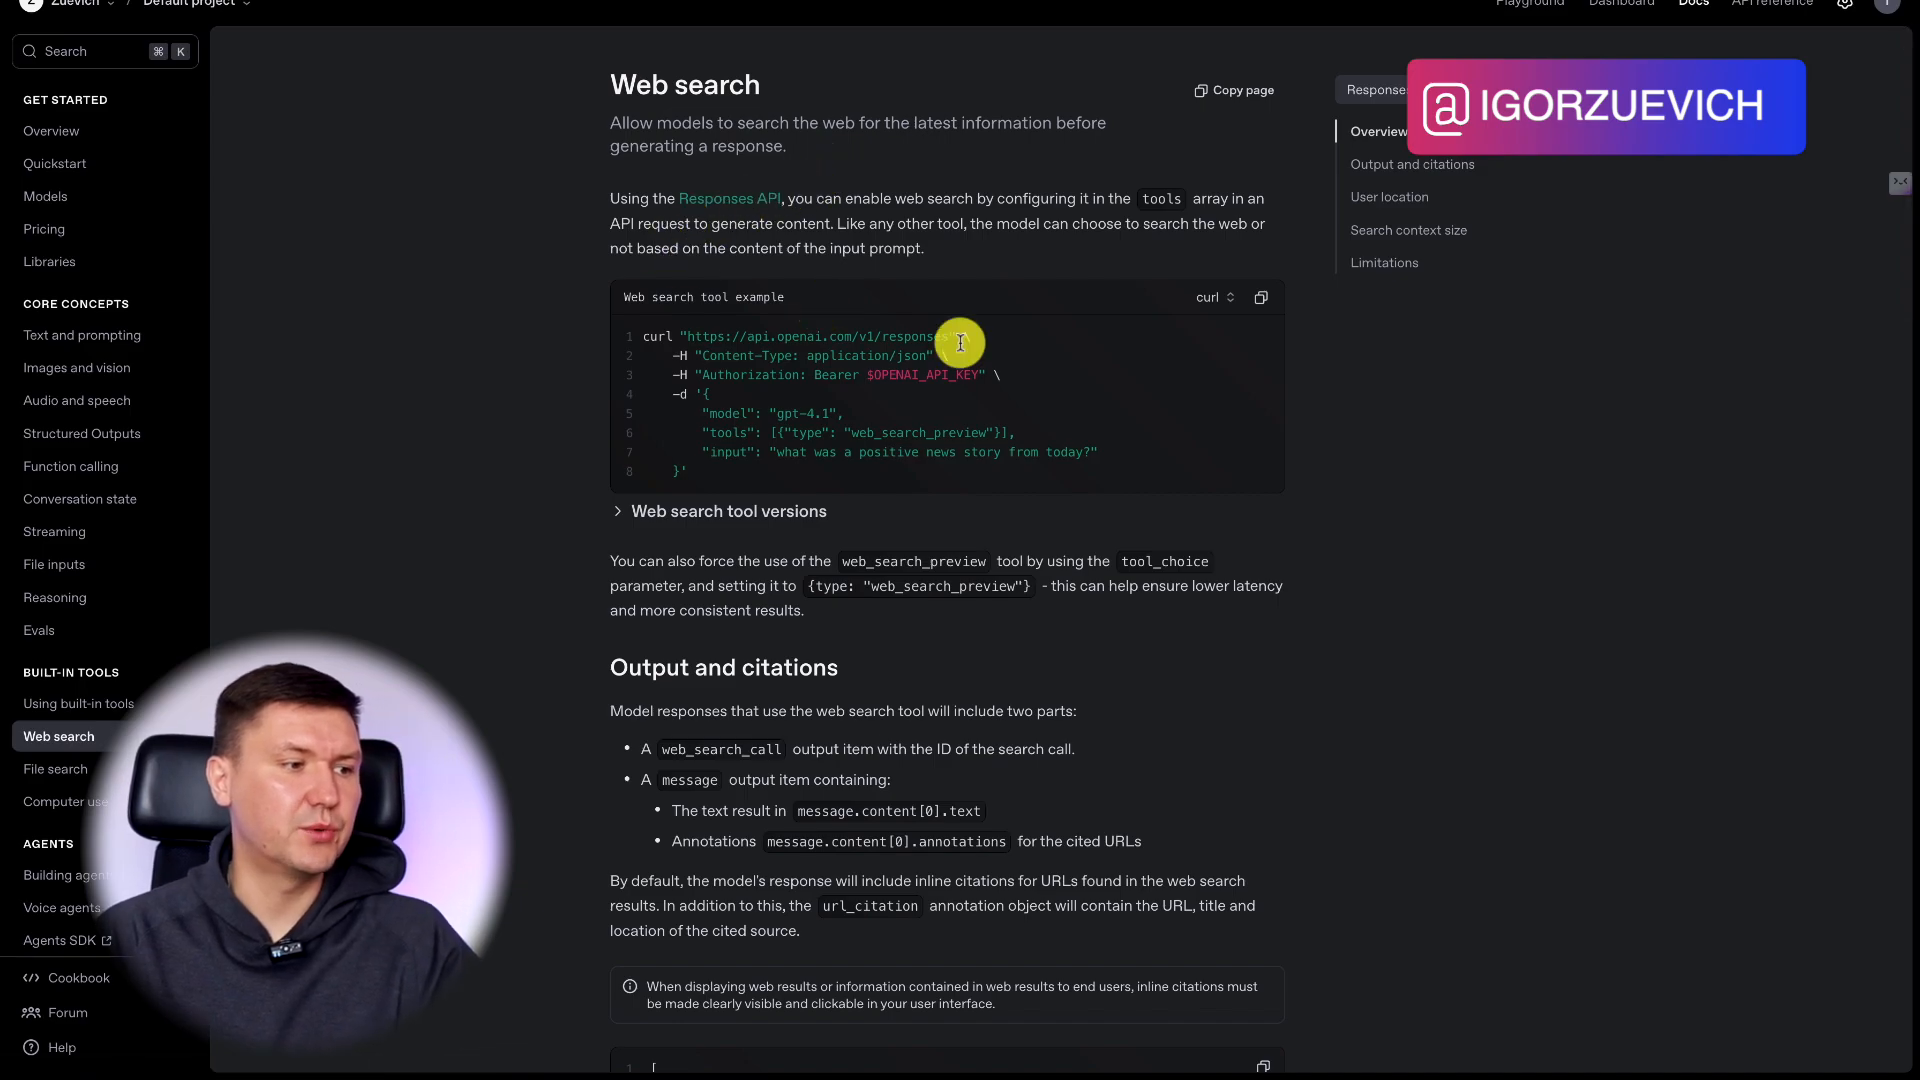
scroll(1149, 519, down, 3)
scroll(1141, 540, down, 10)
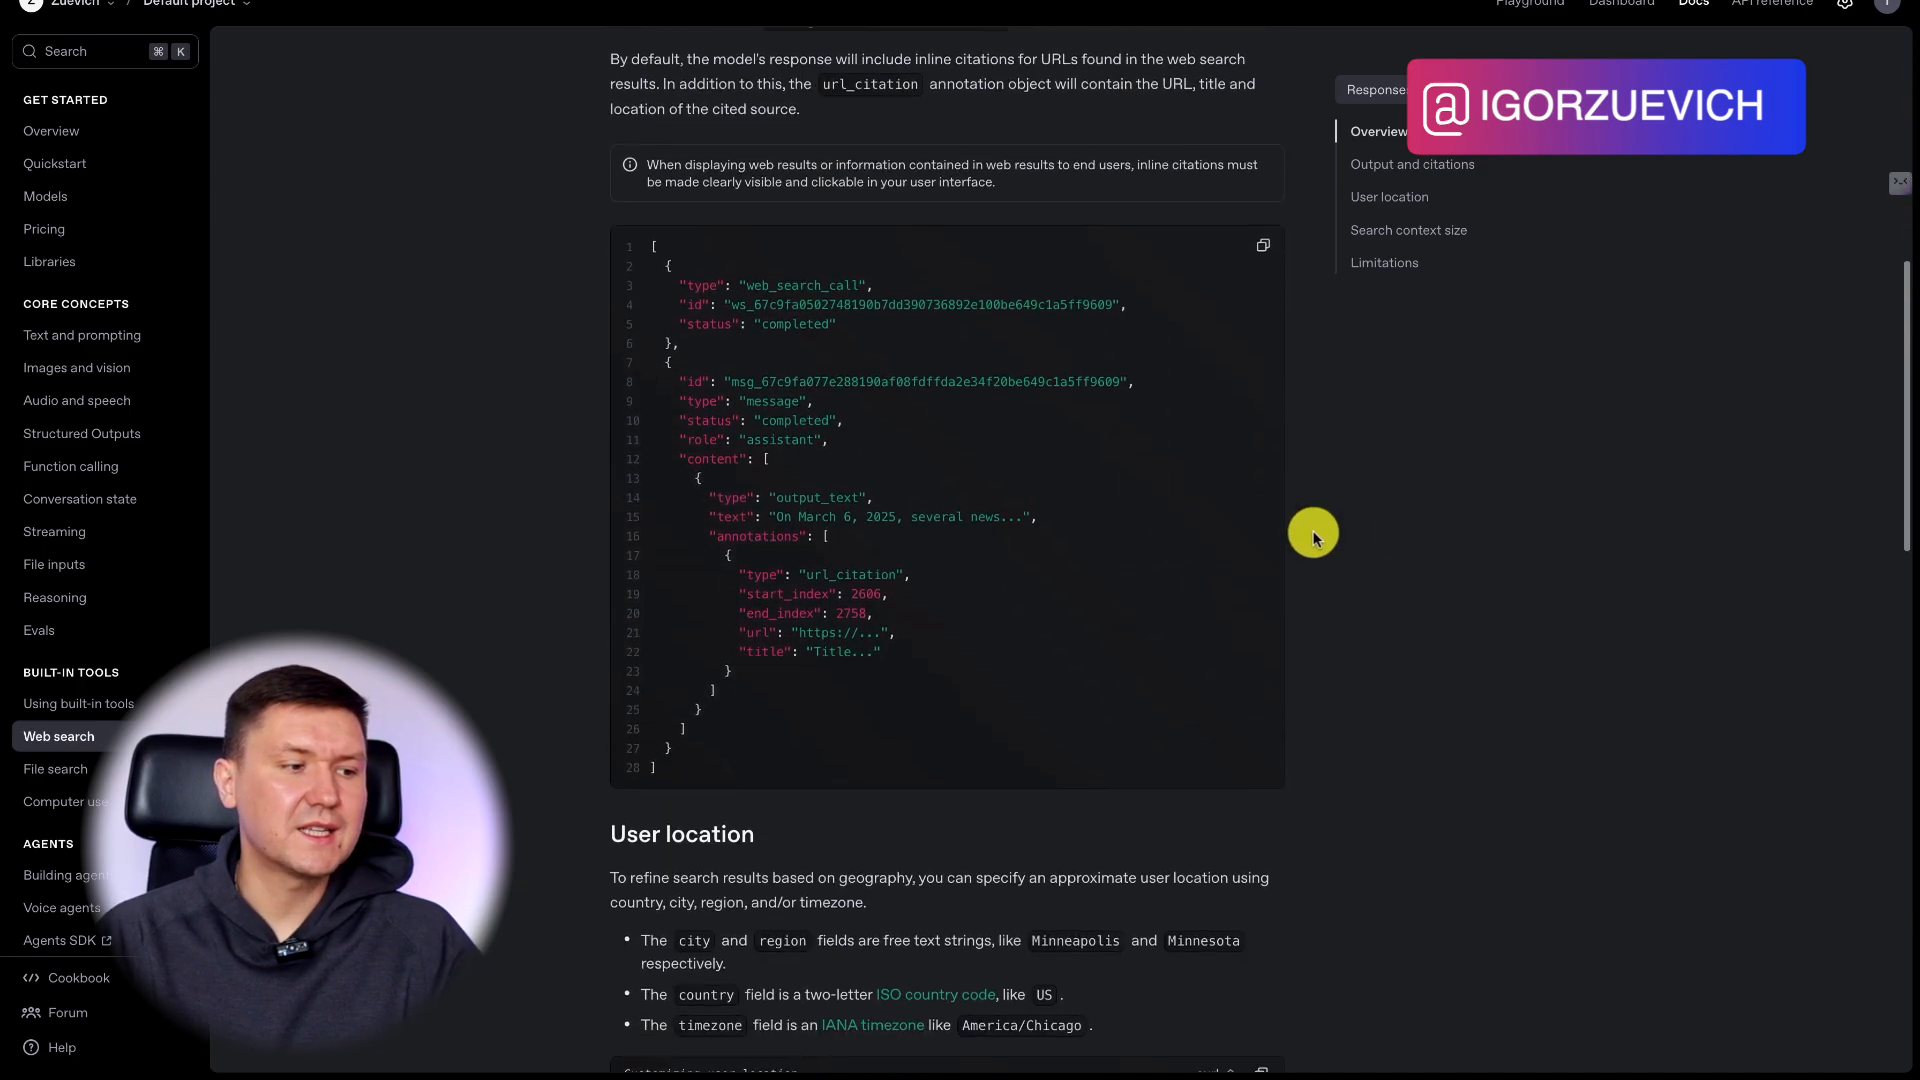
scroll(1406, 540, down, 3)
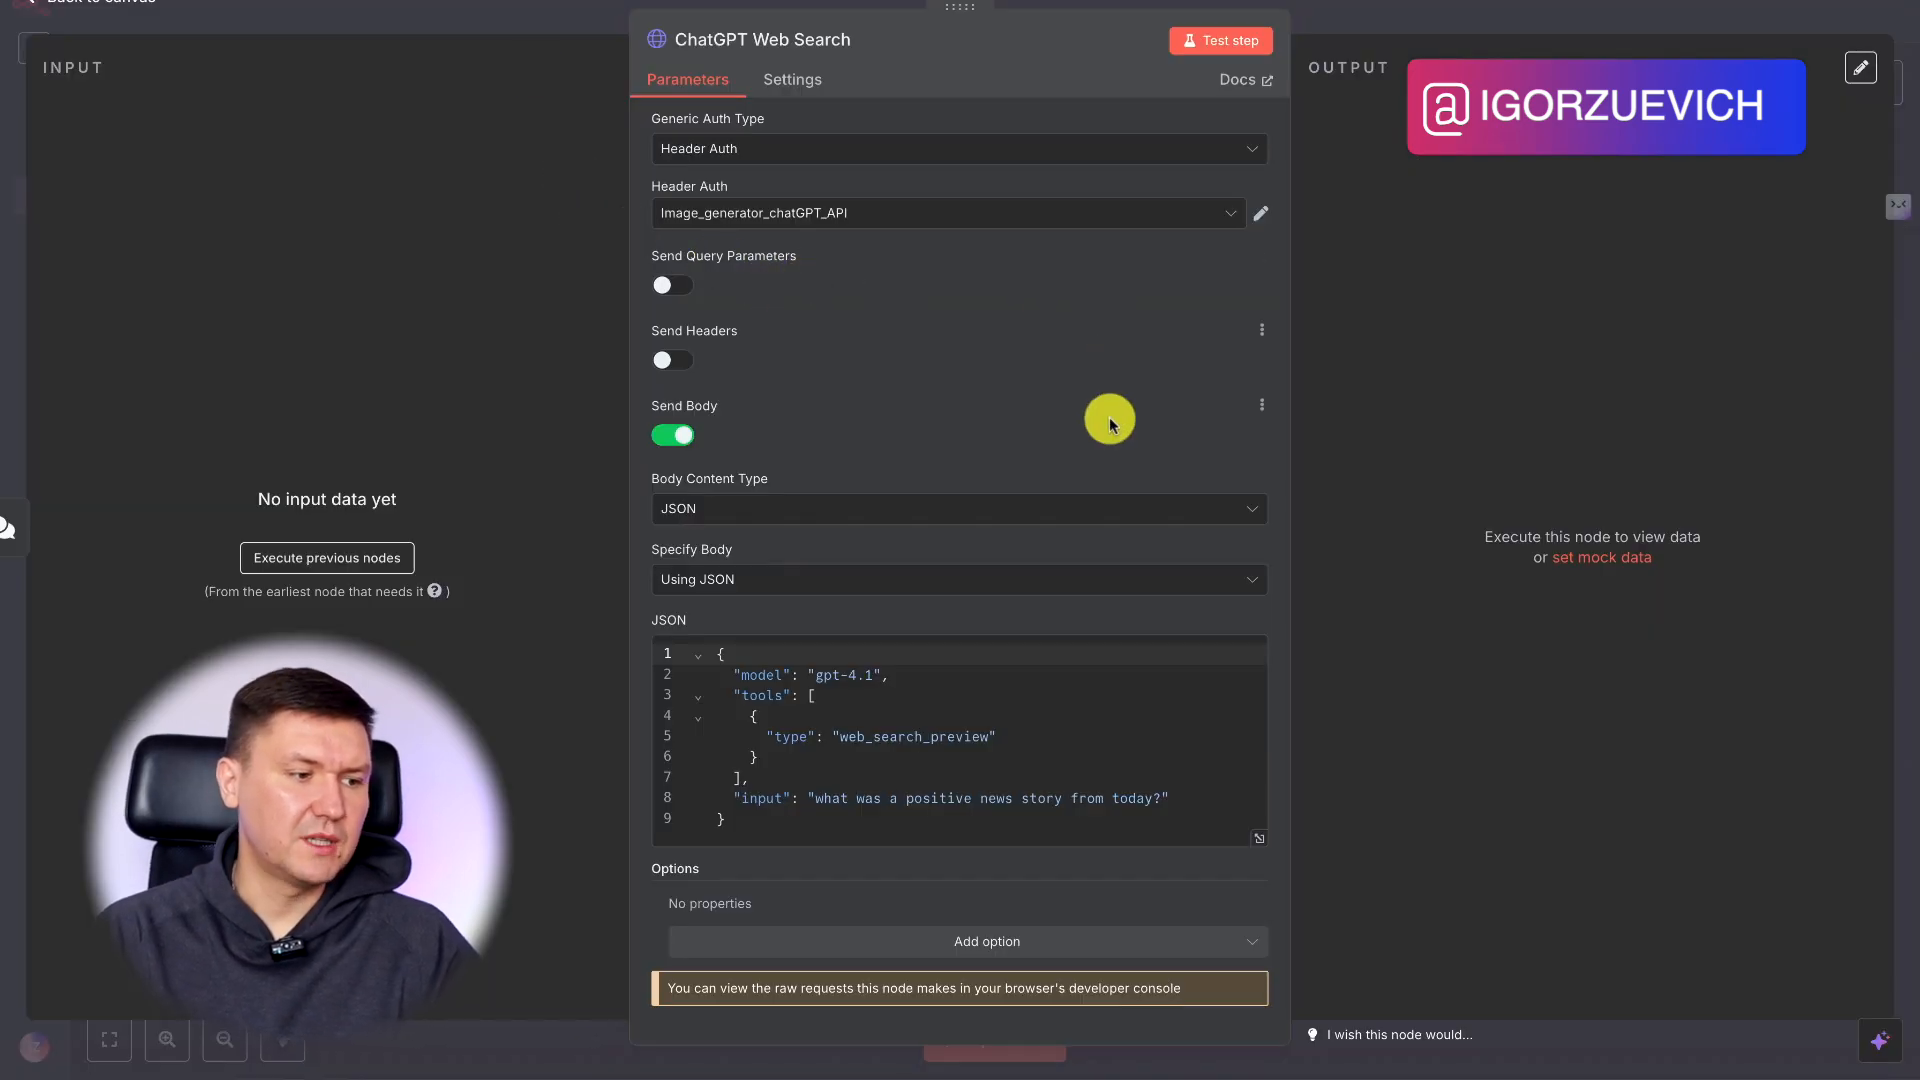
Return to the n8n canvas, rename the workflow to ChatGPT Web Search and save it.
click(1373, 20)
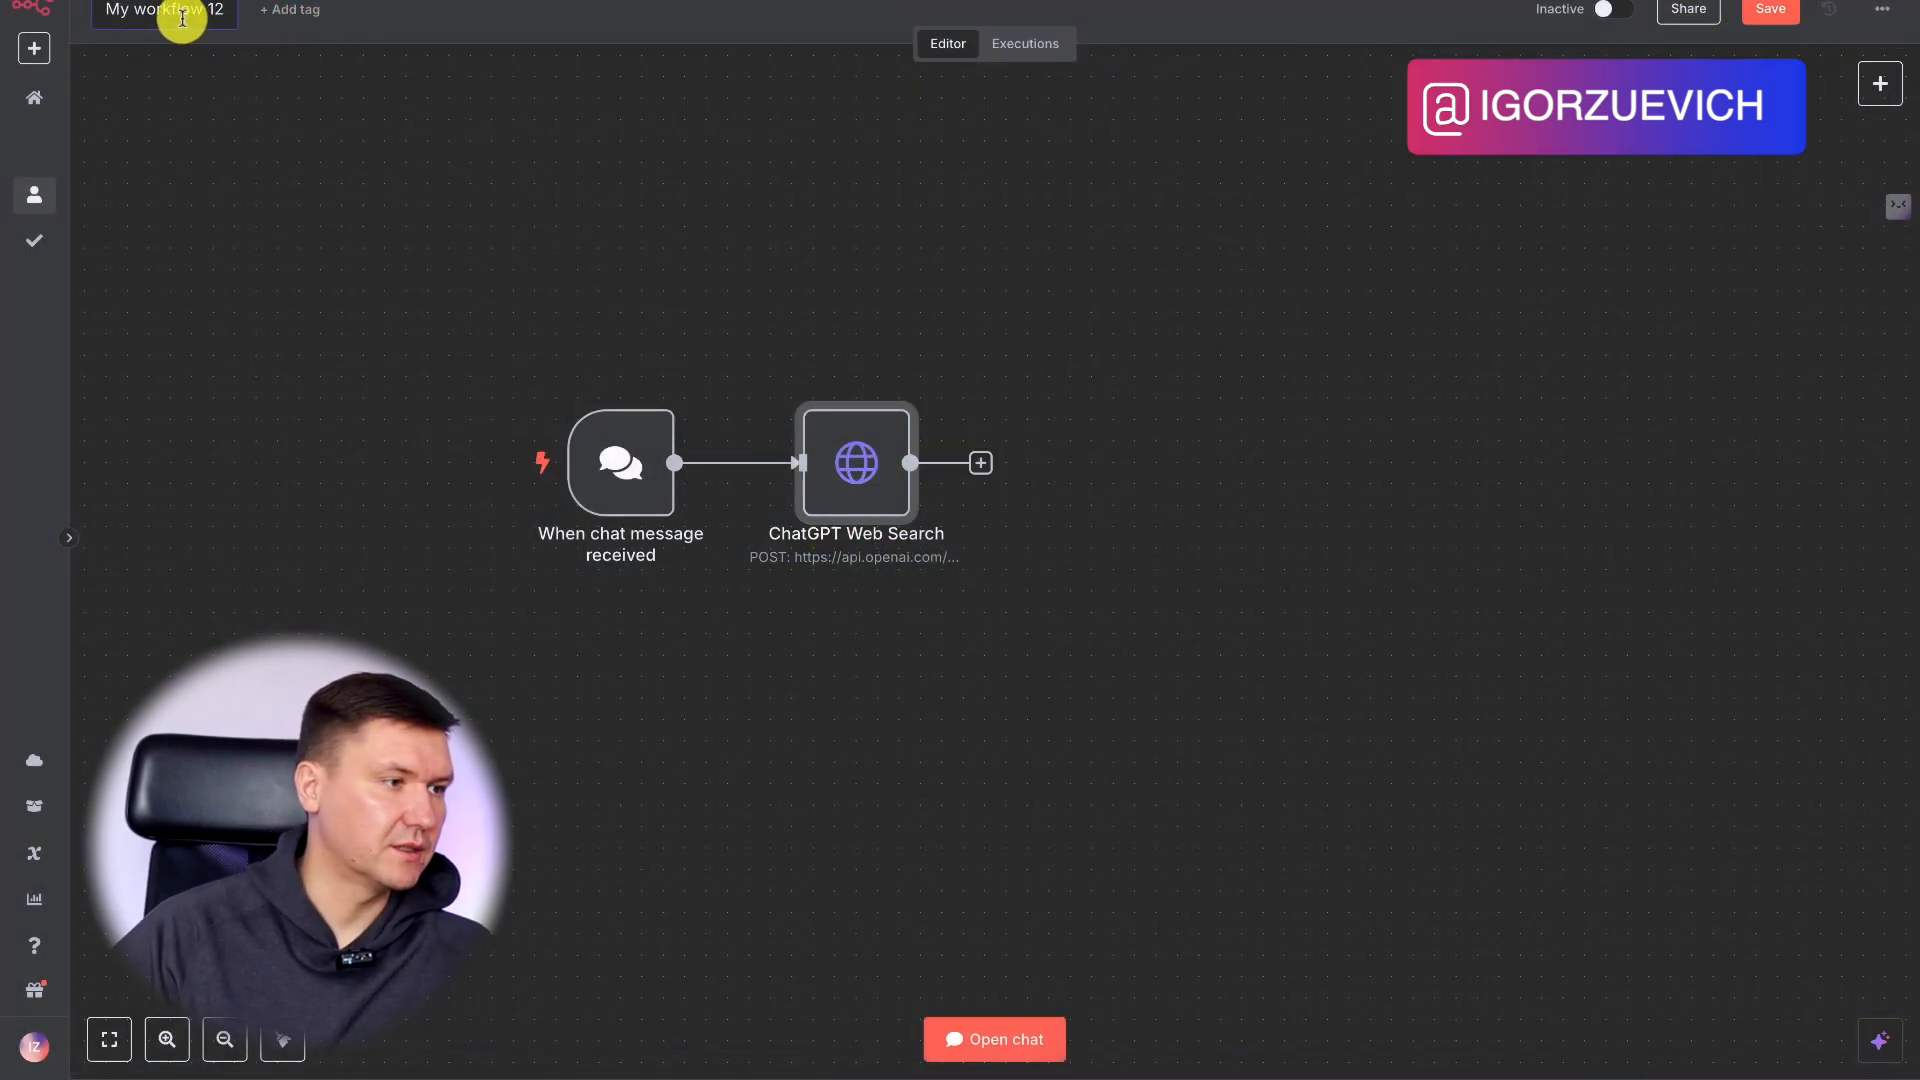
click(228, 17)
text(C)
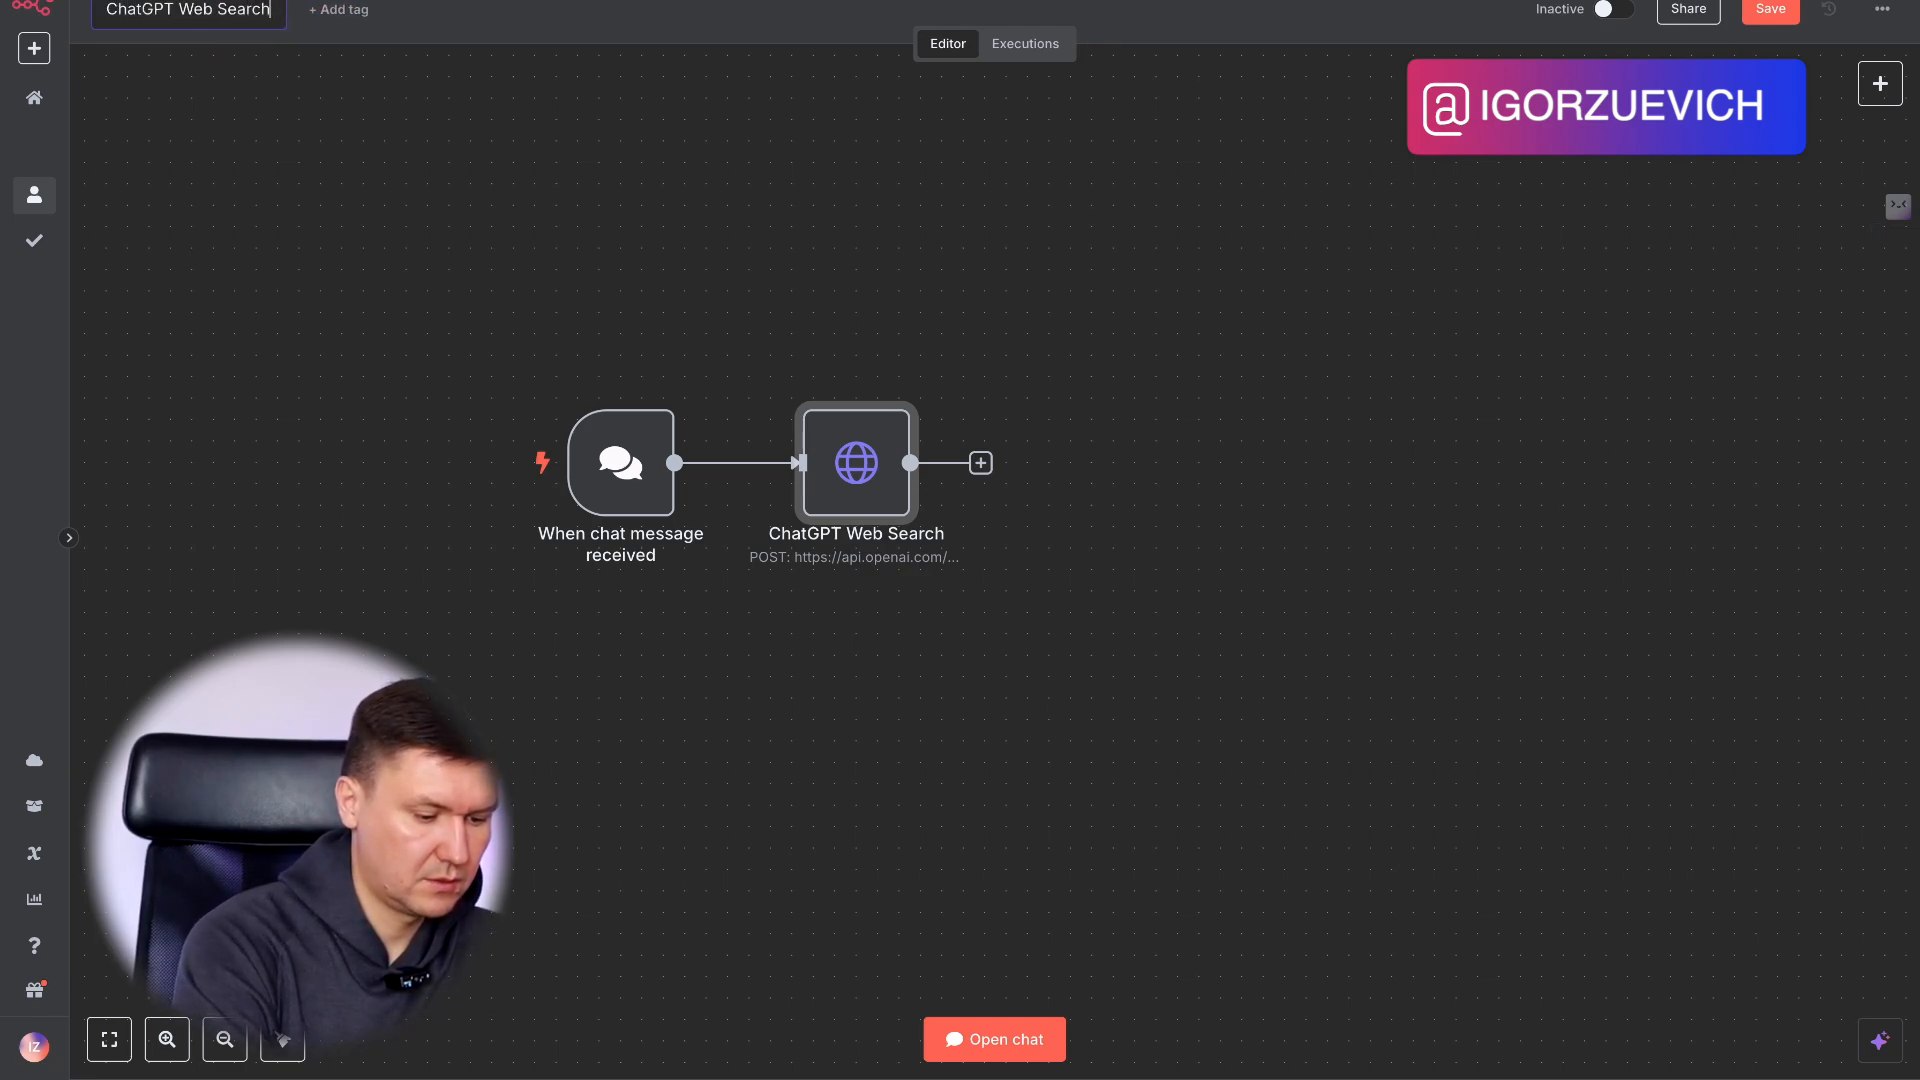
text(hatGPT Web Search)
key(Return)
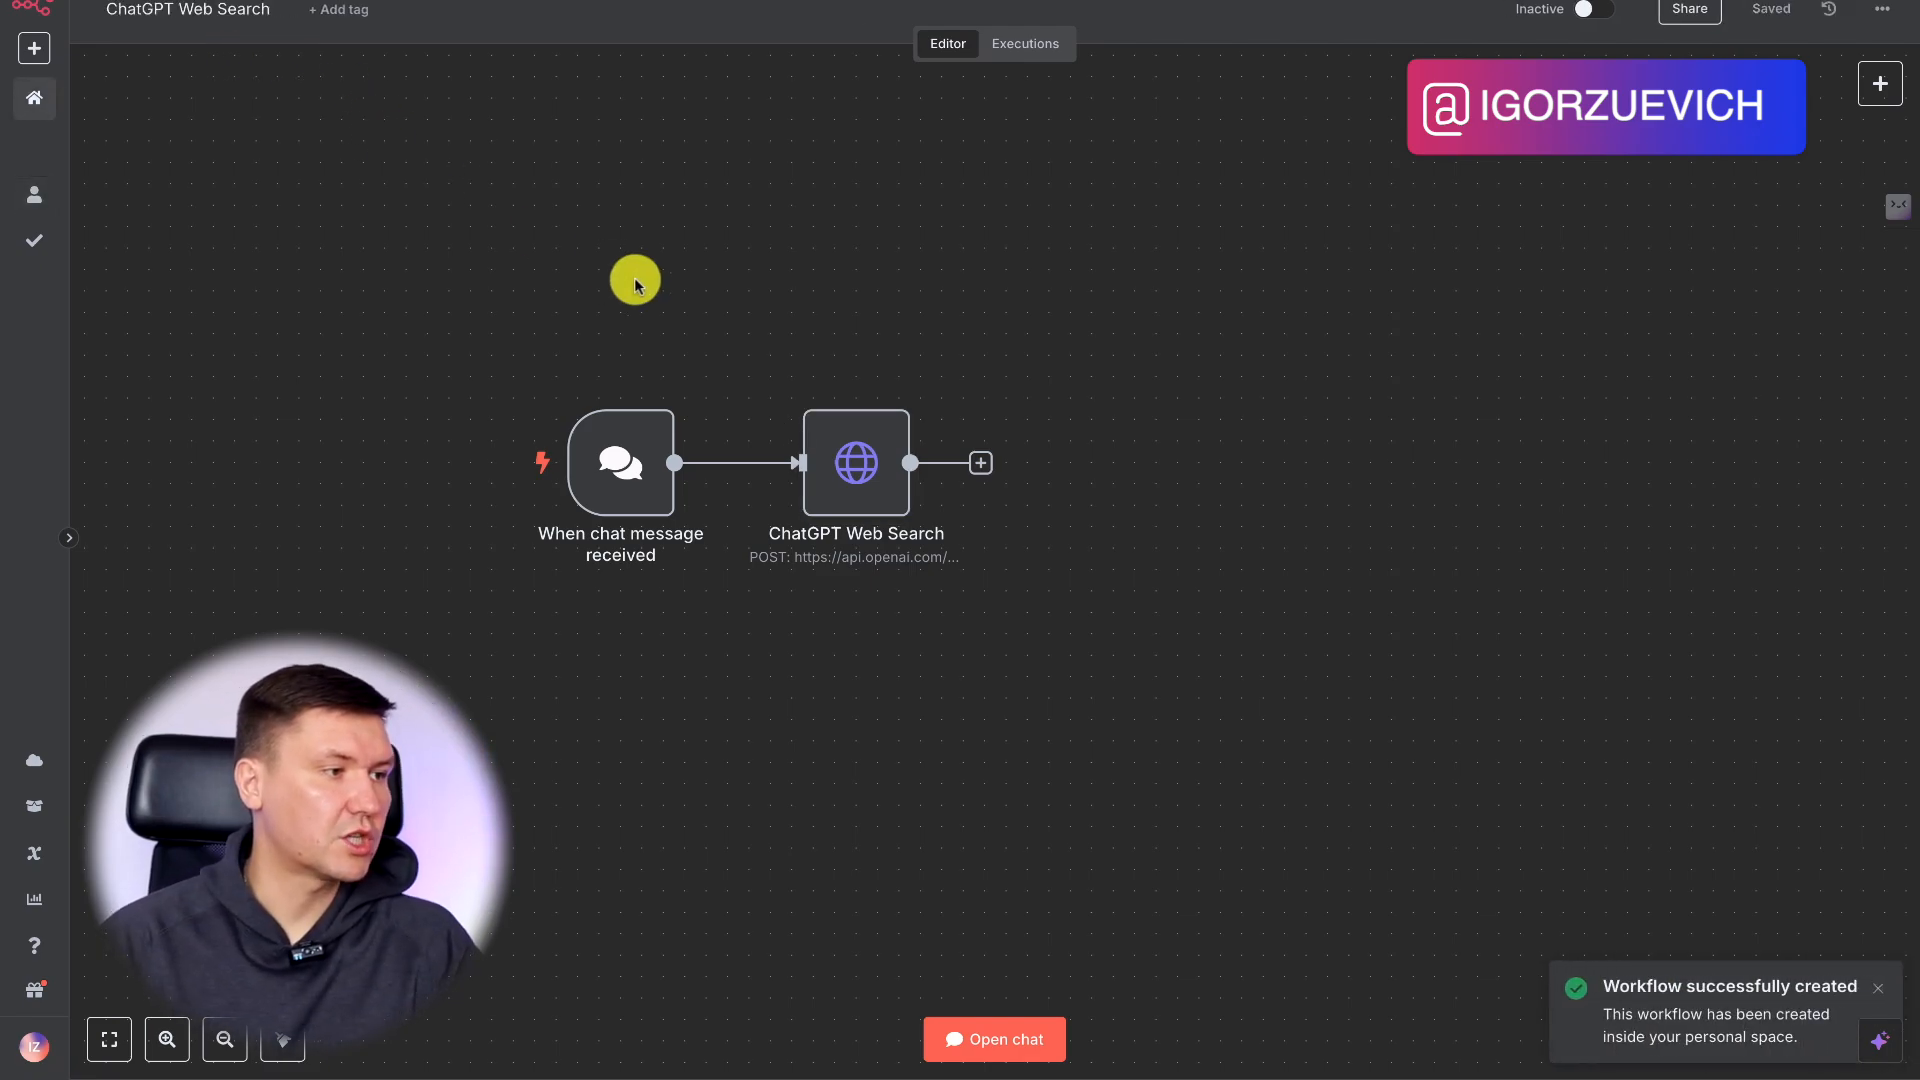
Open the workflow chat and send the message "Какое сегодня число?".
click(1010, 1040)
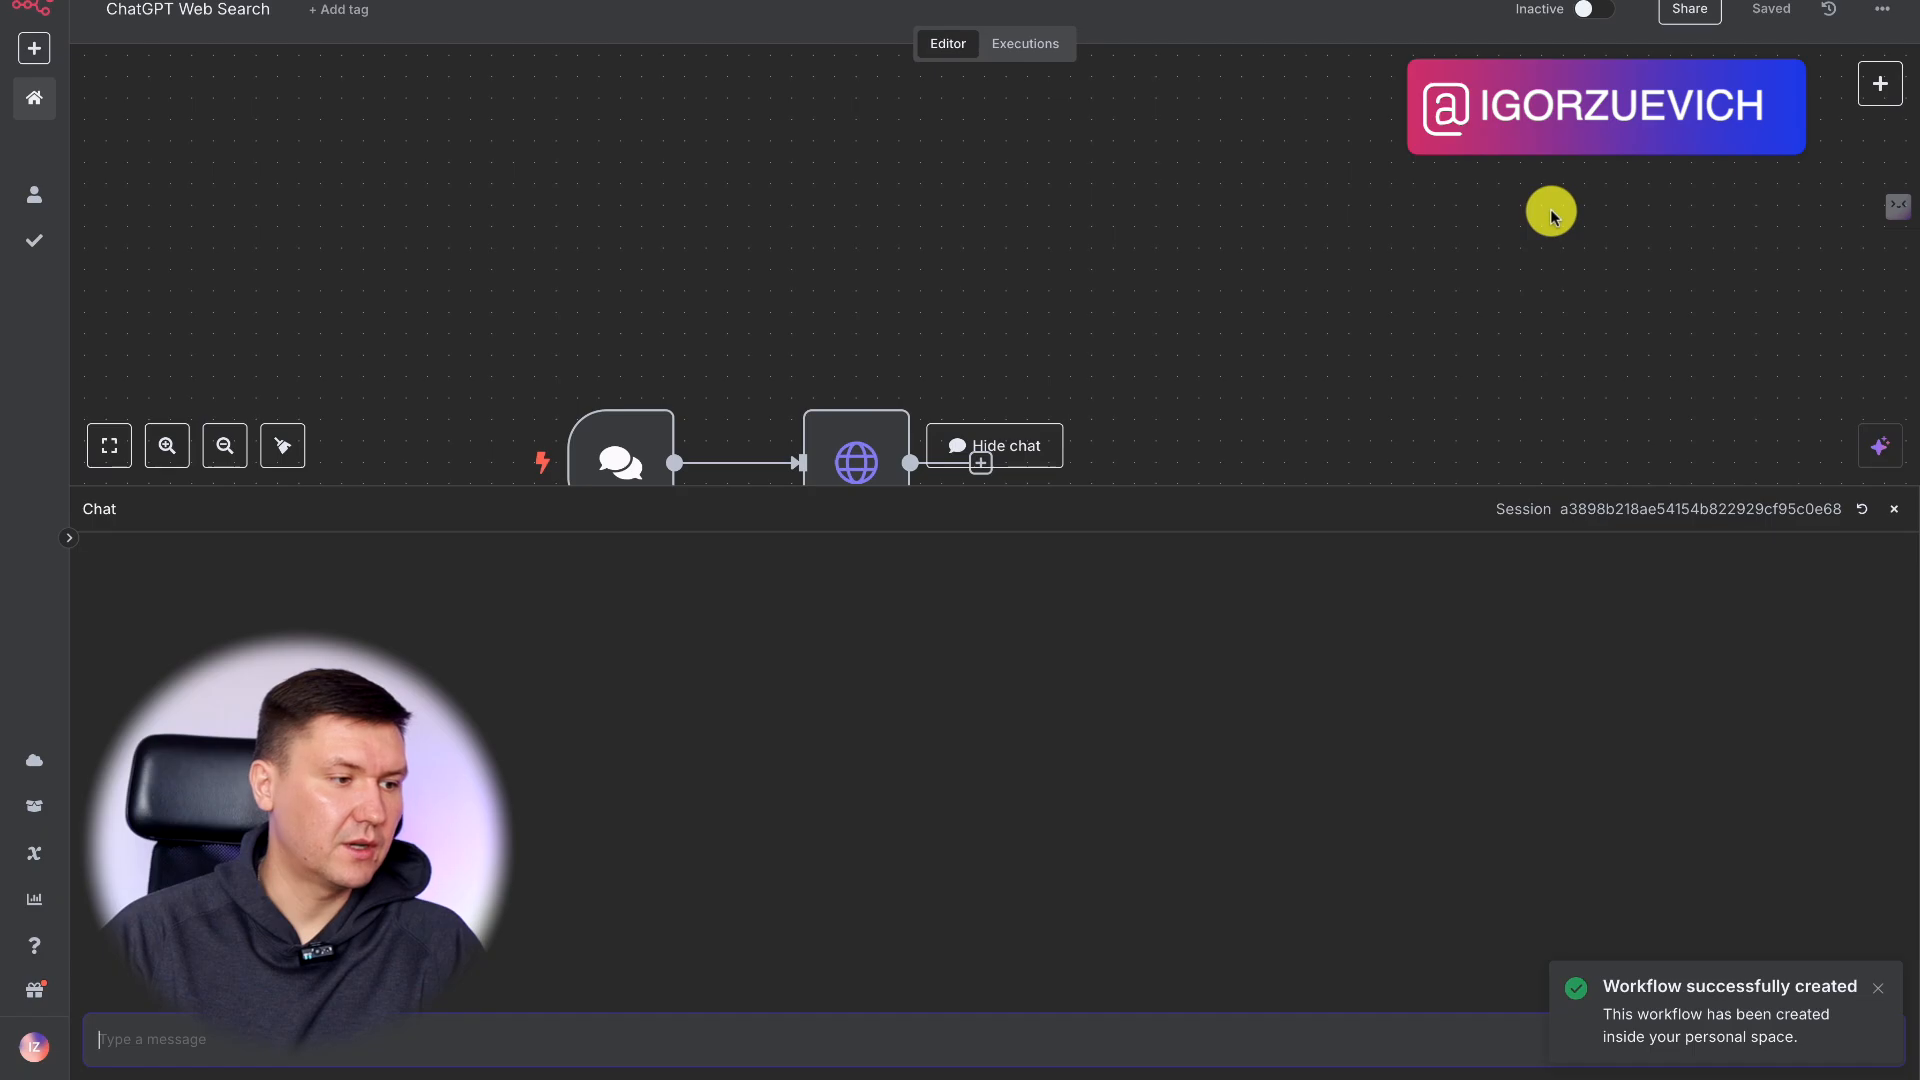
scroll(1334, 284, down, 2)
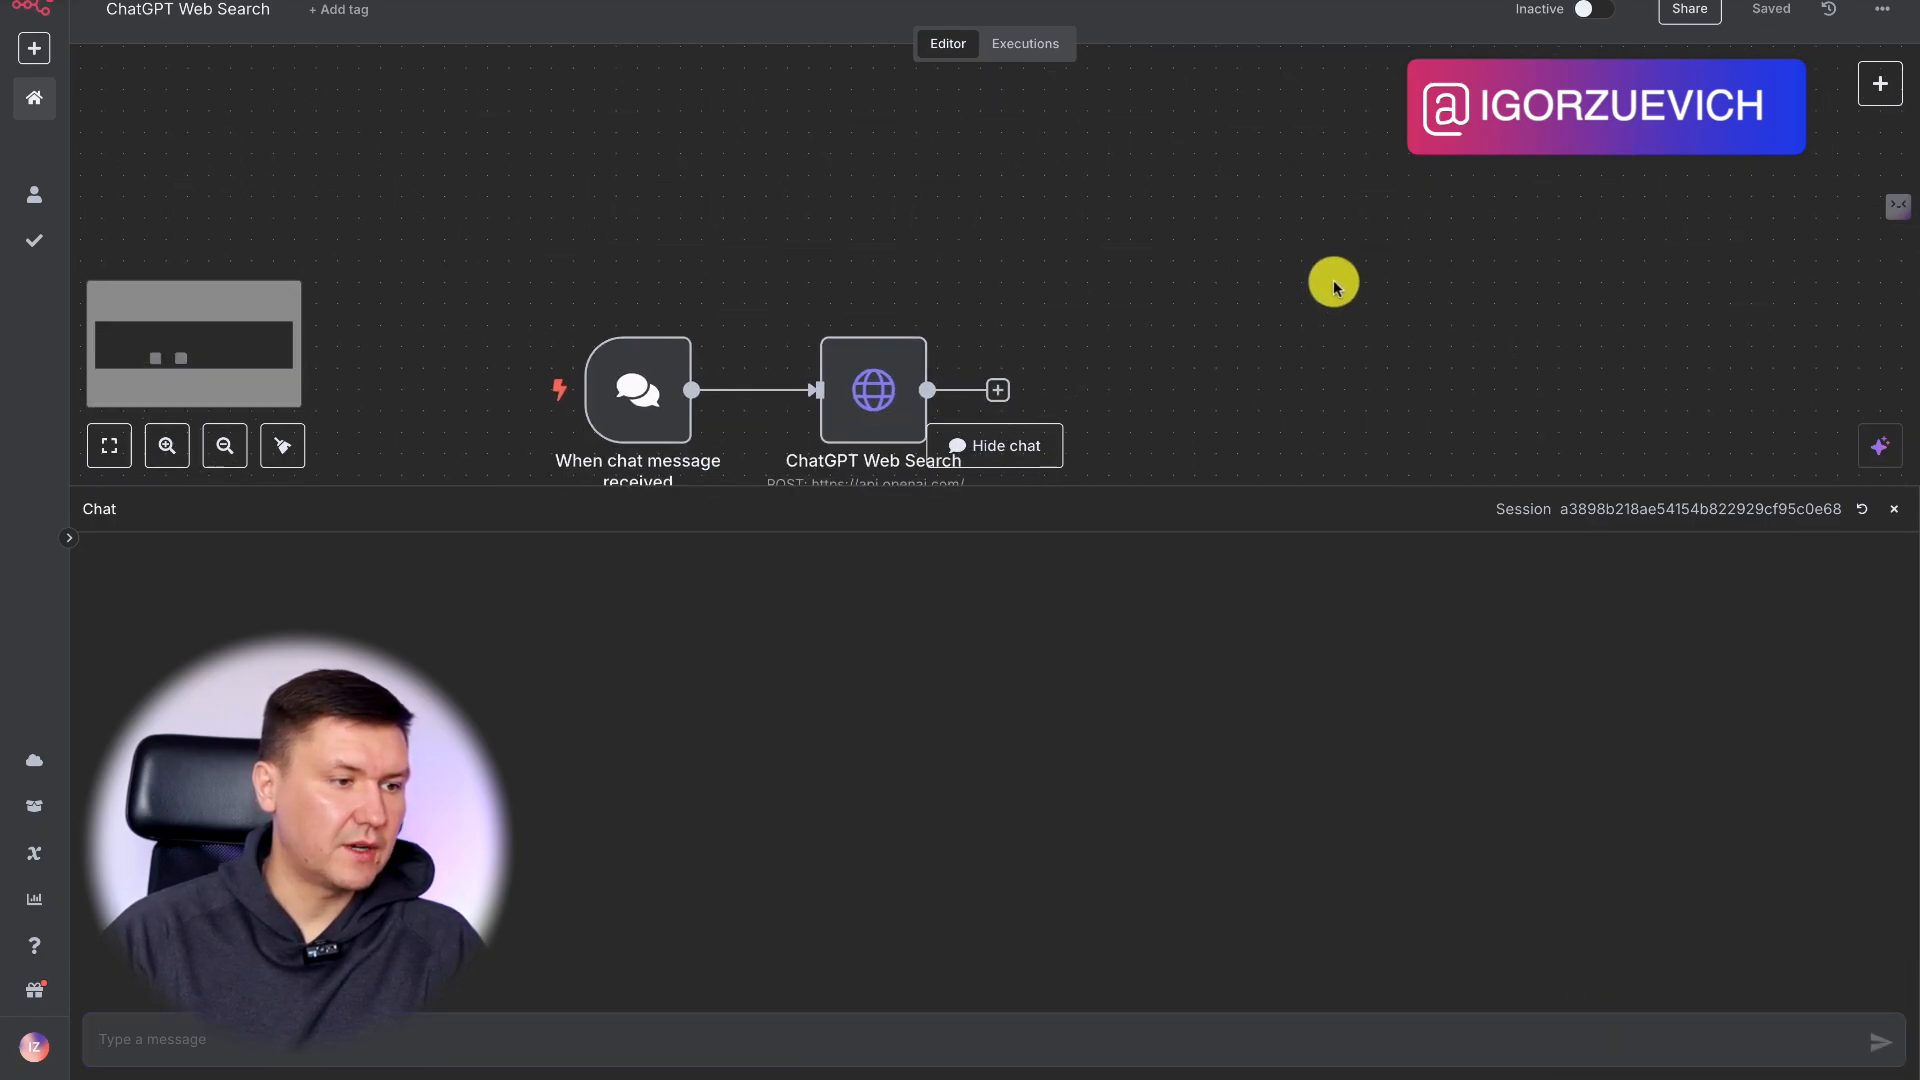
click(1469, 189)
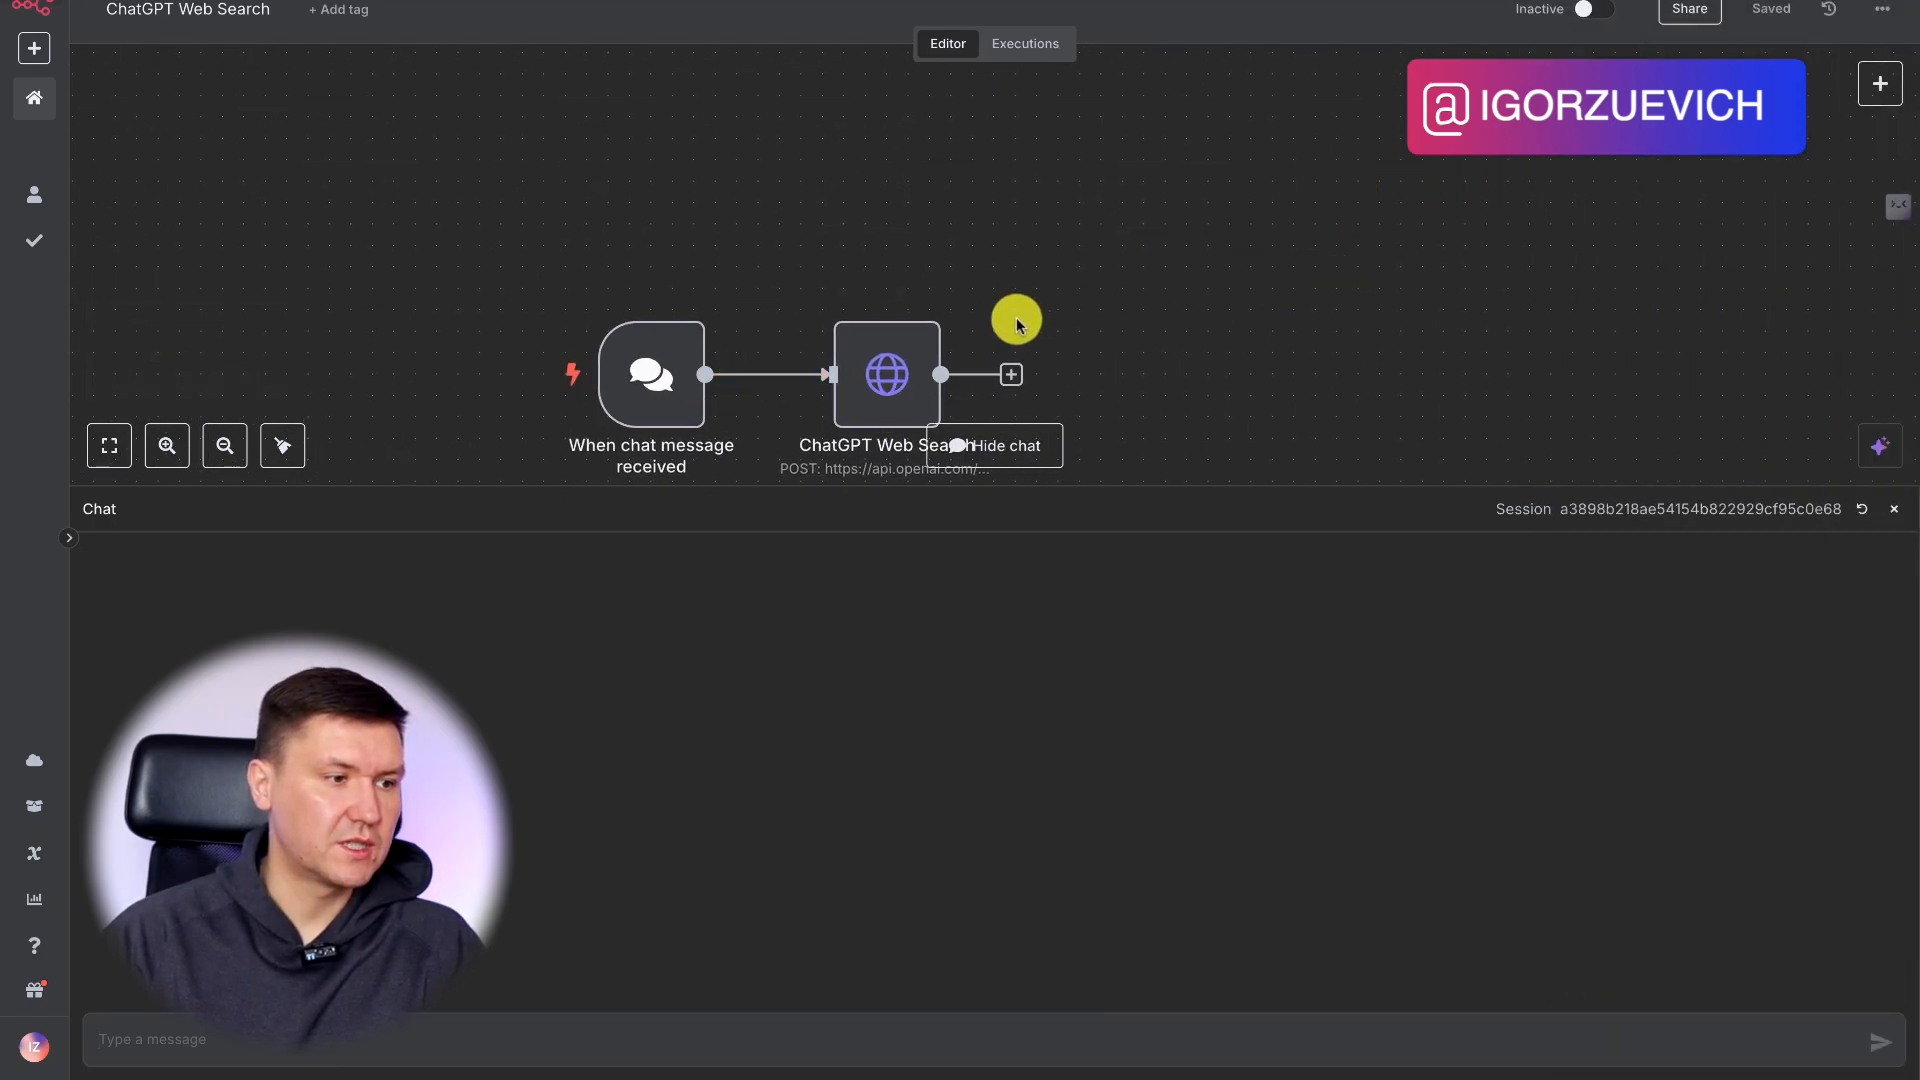
right_click(643, 383)
click(716, 445)
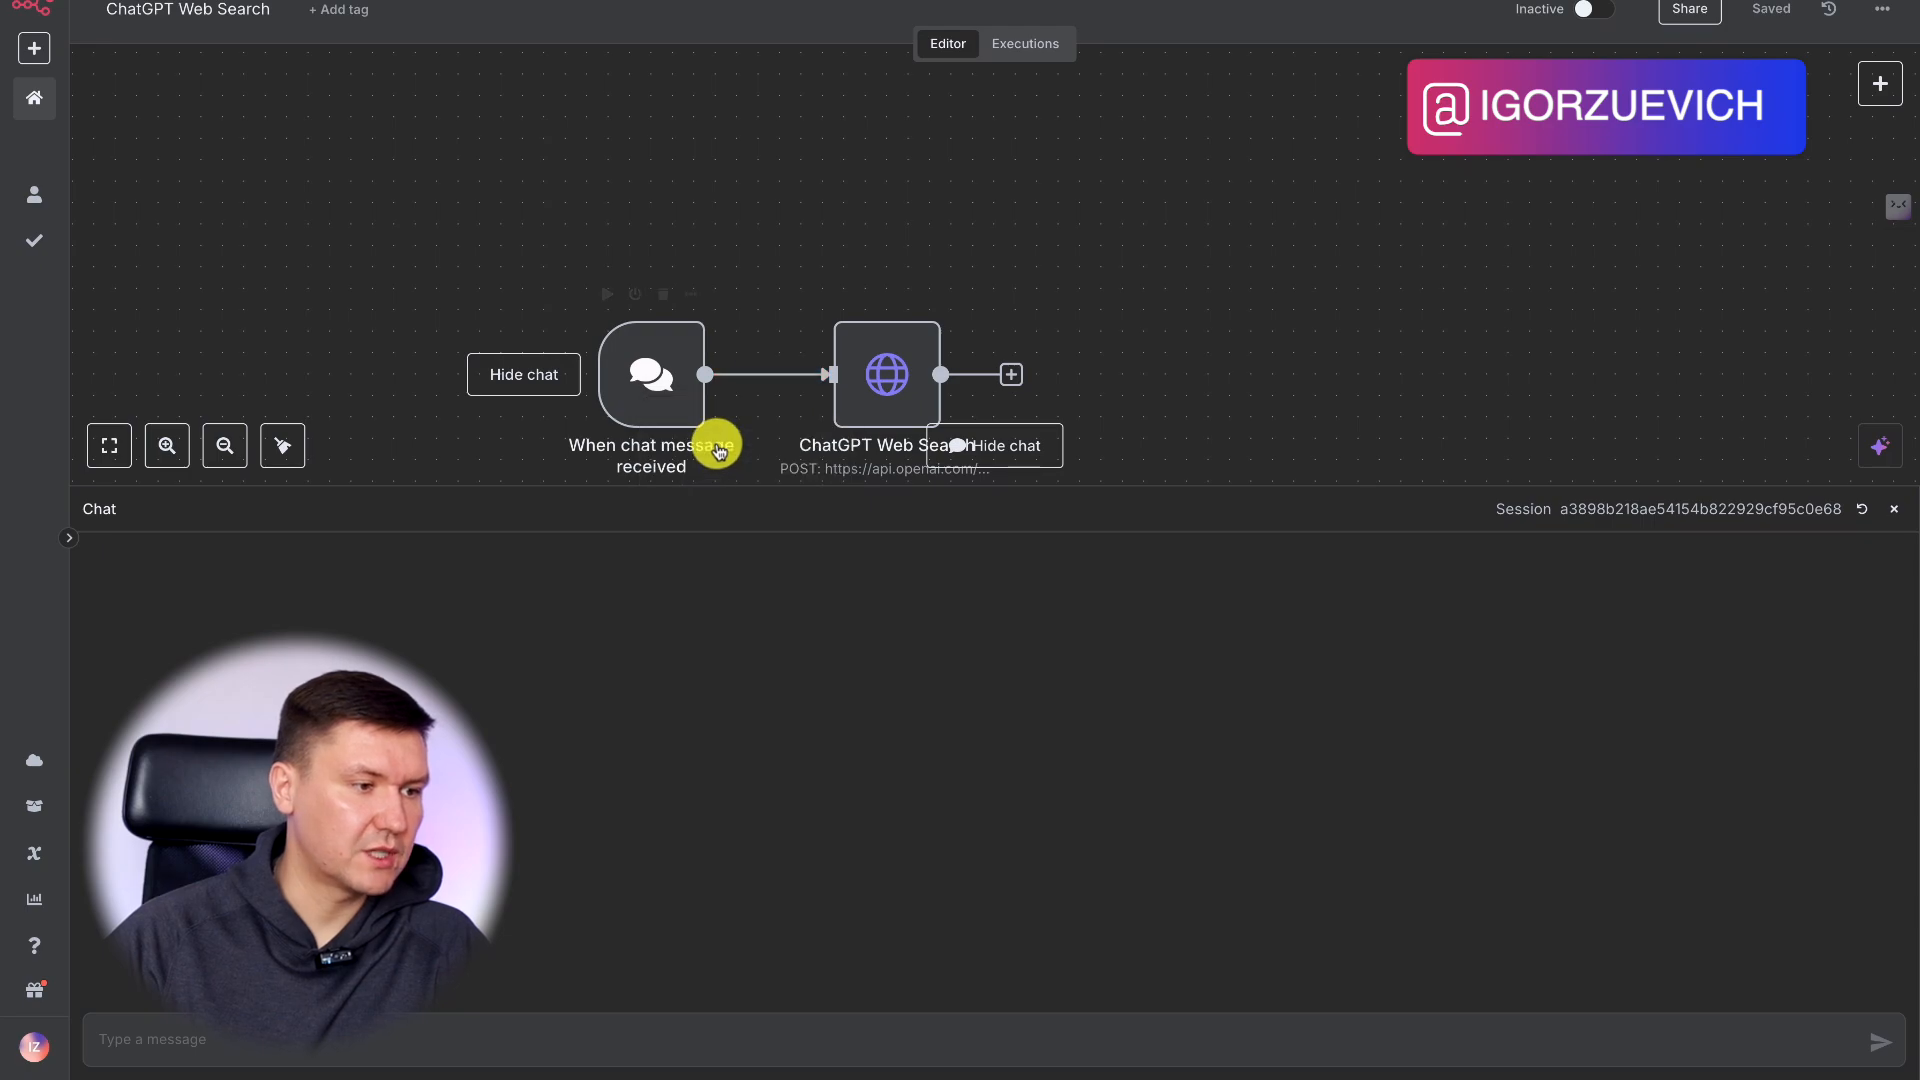
scroll(1256, 163, down, 2)
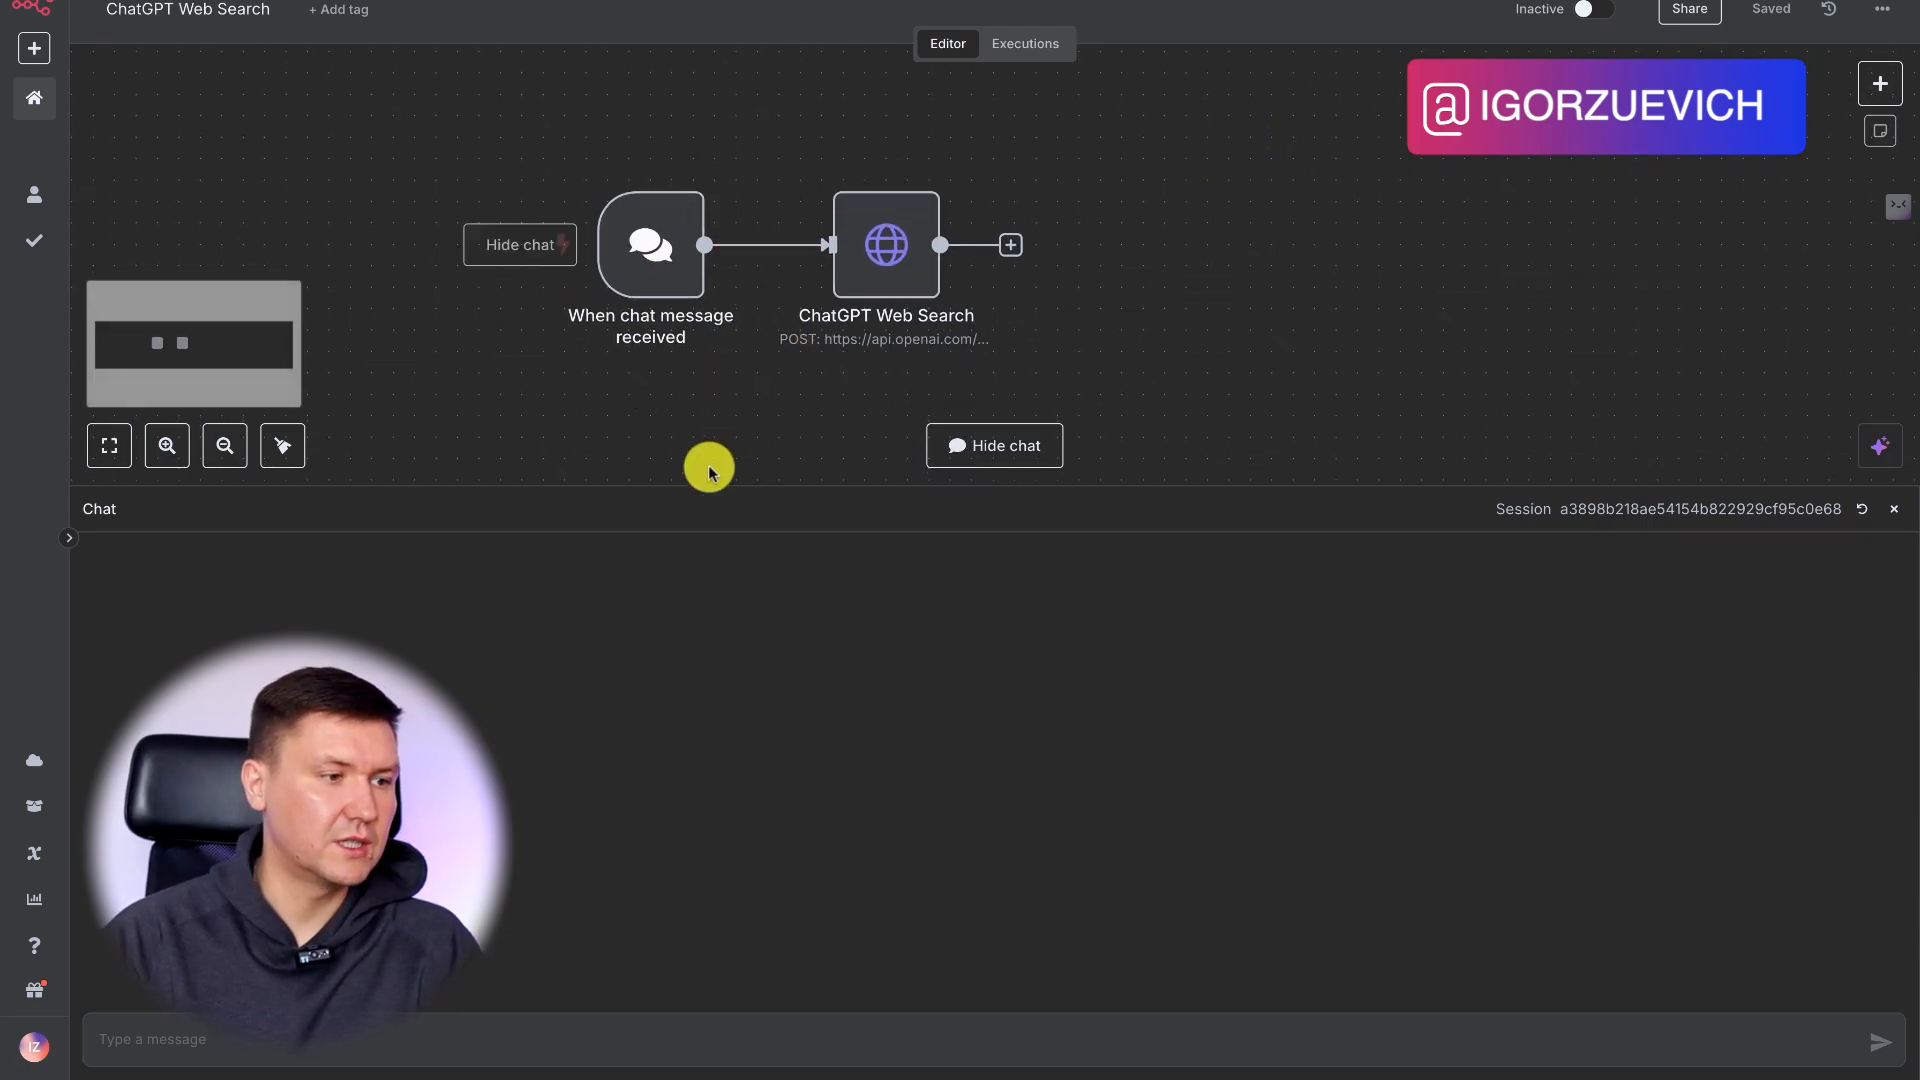
click(196, 1053)
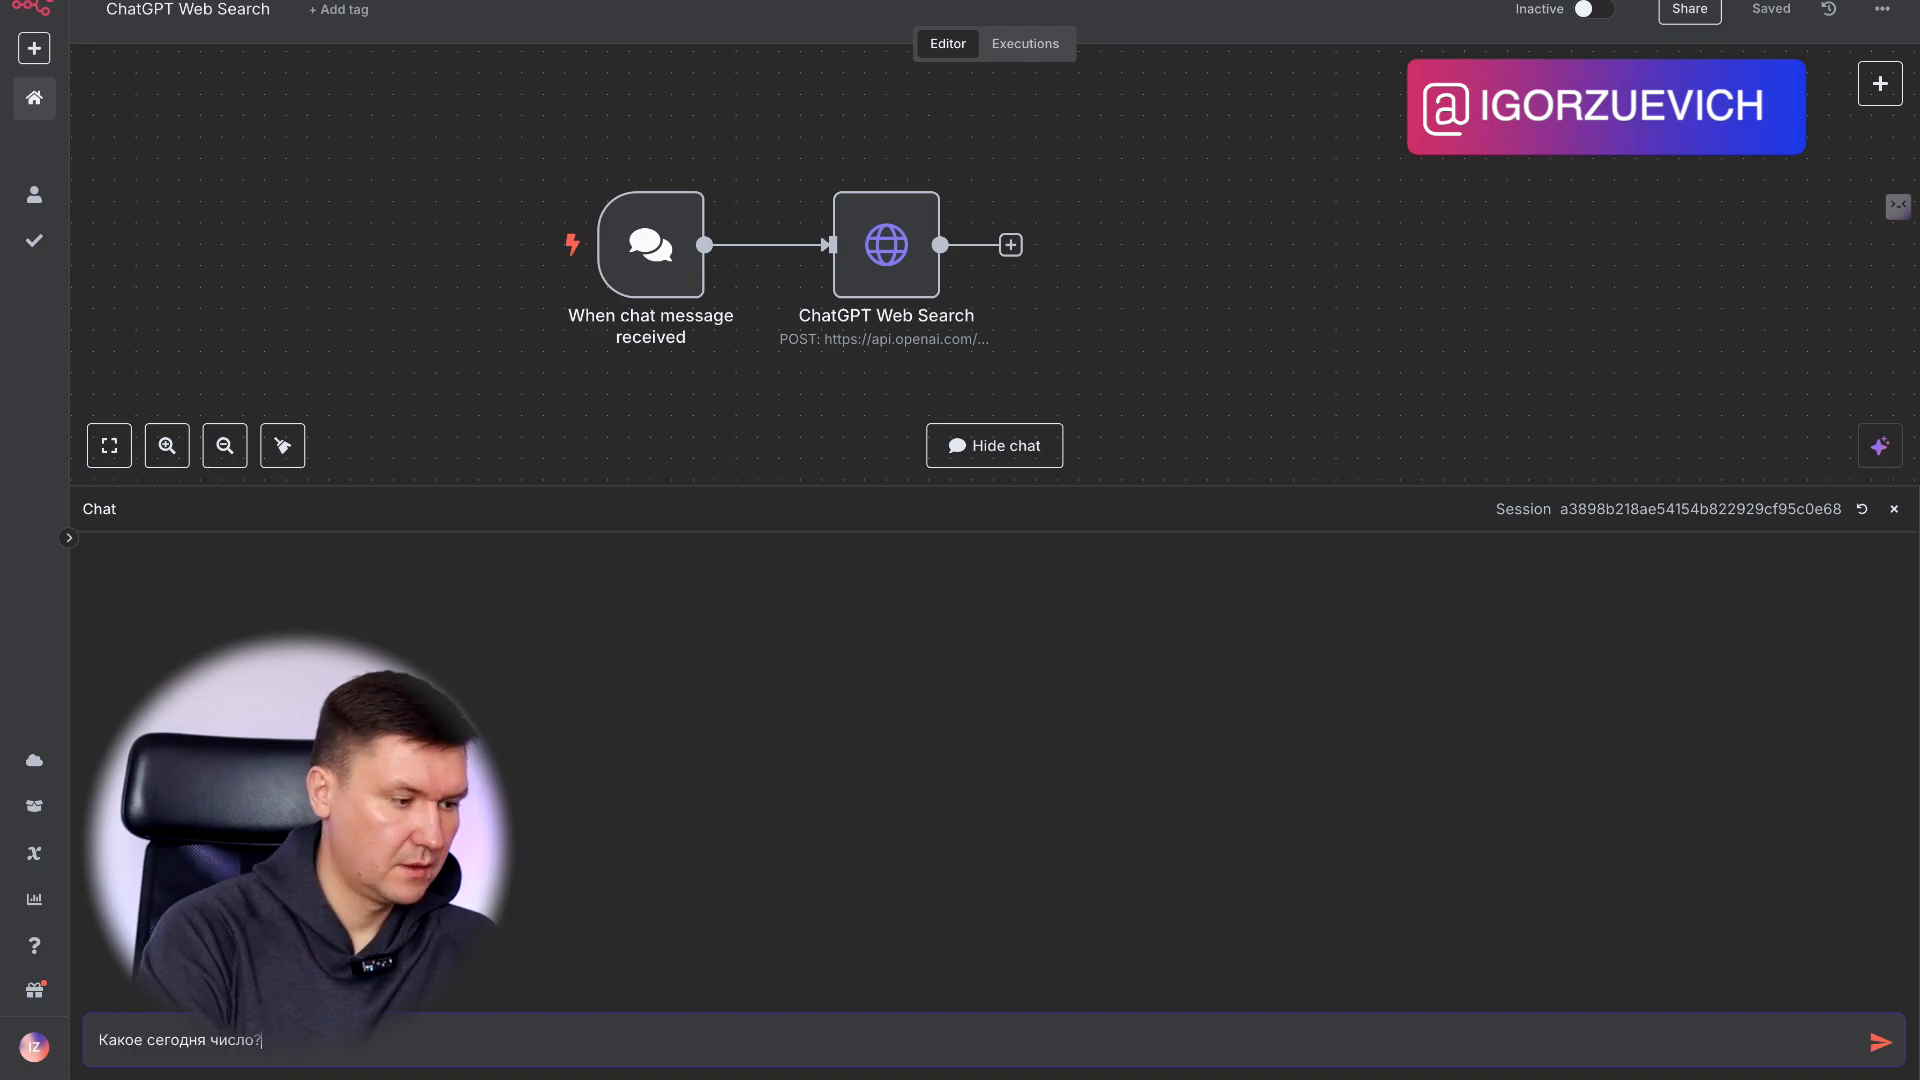
text(Какое сегодня число?)
key(Return)
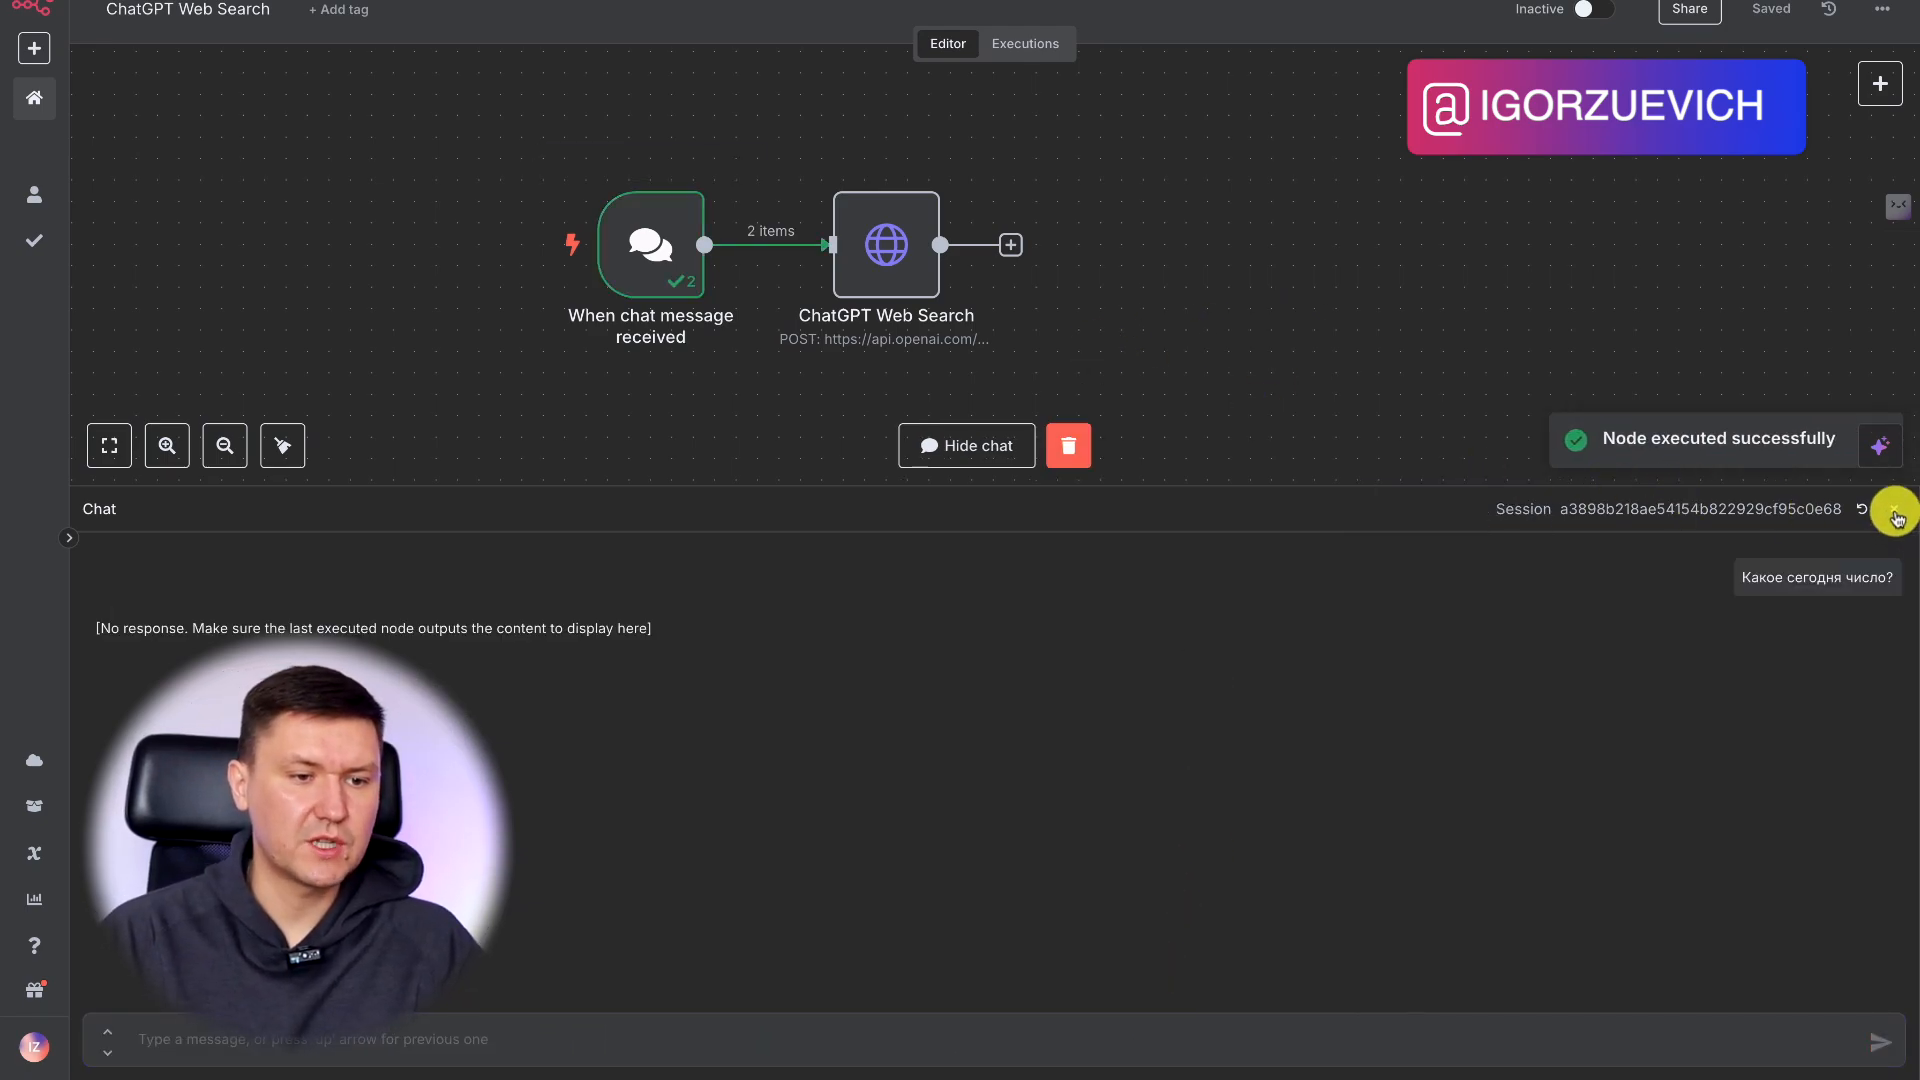
Close the chat and examine the ChatGPT Web Search node's input data, including its variables and context.
click(1894, 509)
click(899, 266)
double_click(899, 266)
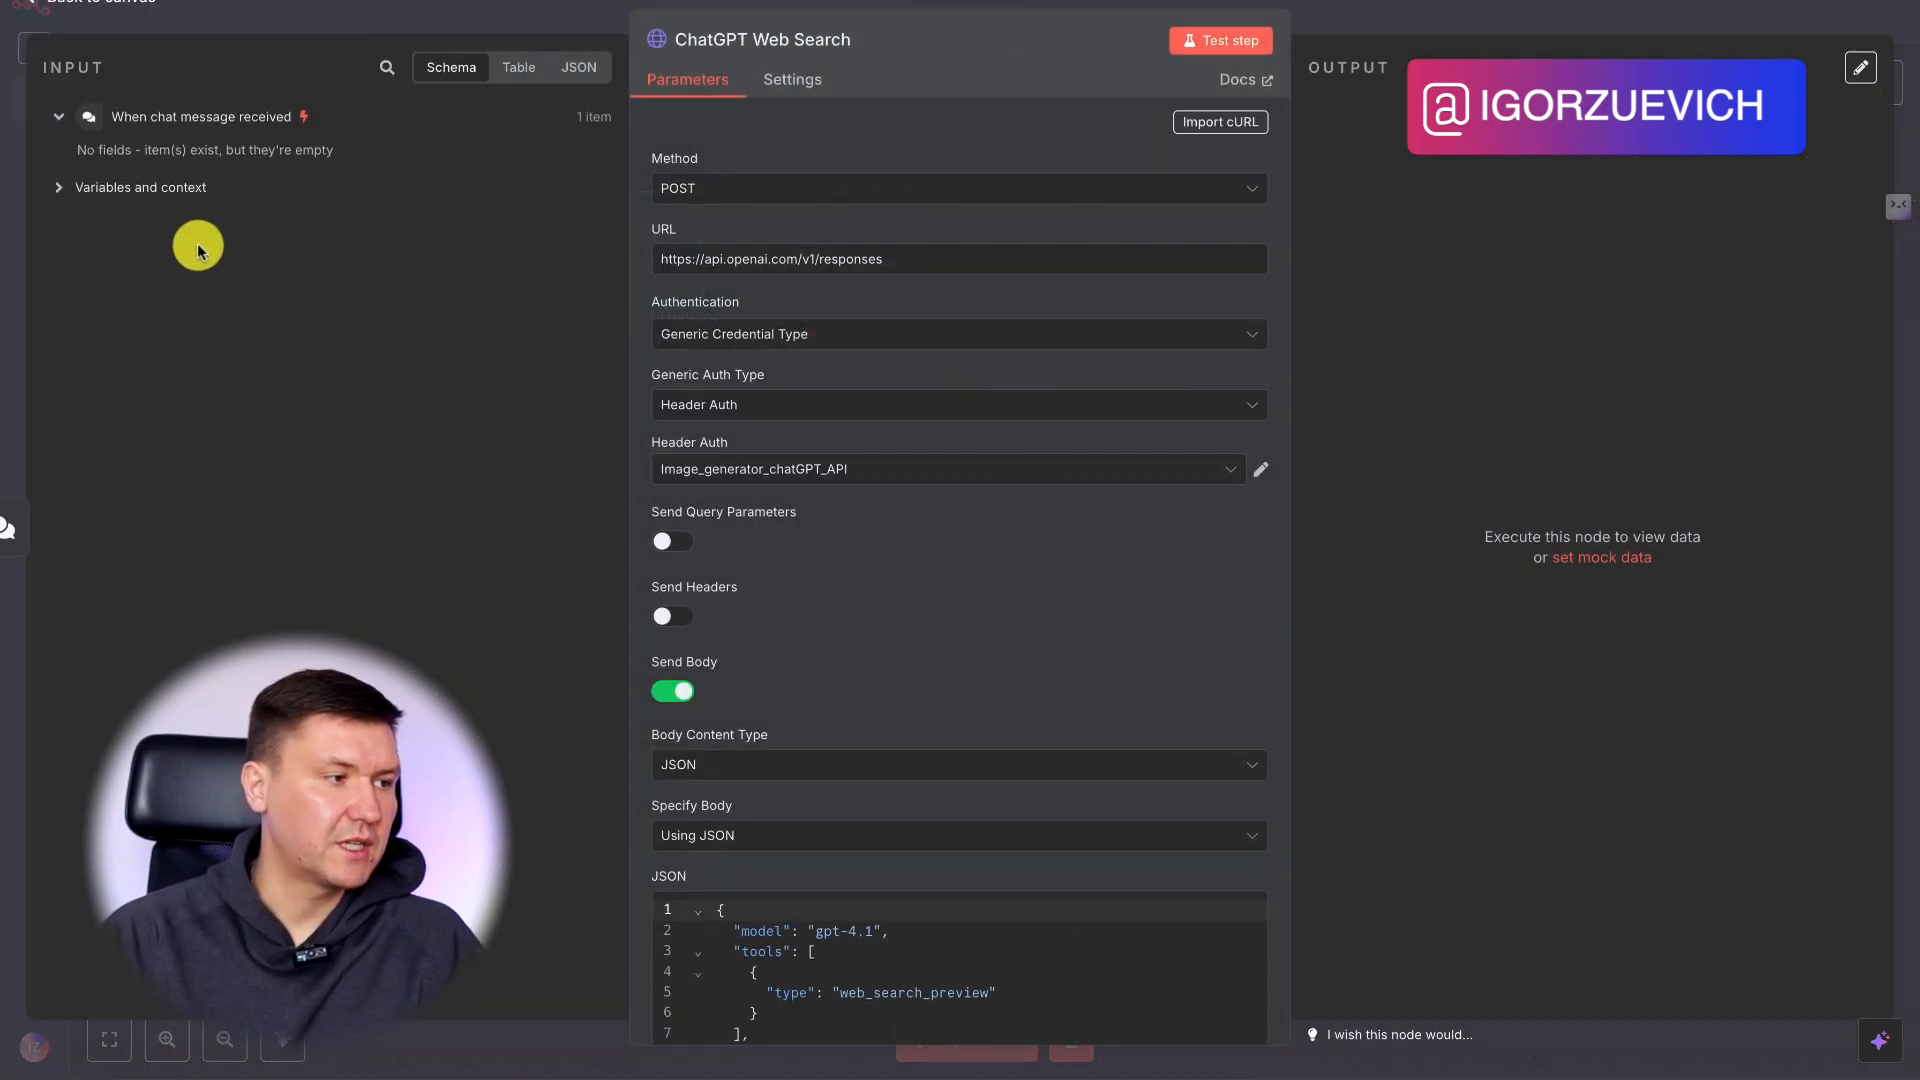
click(58, 187)
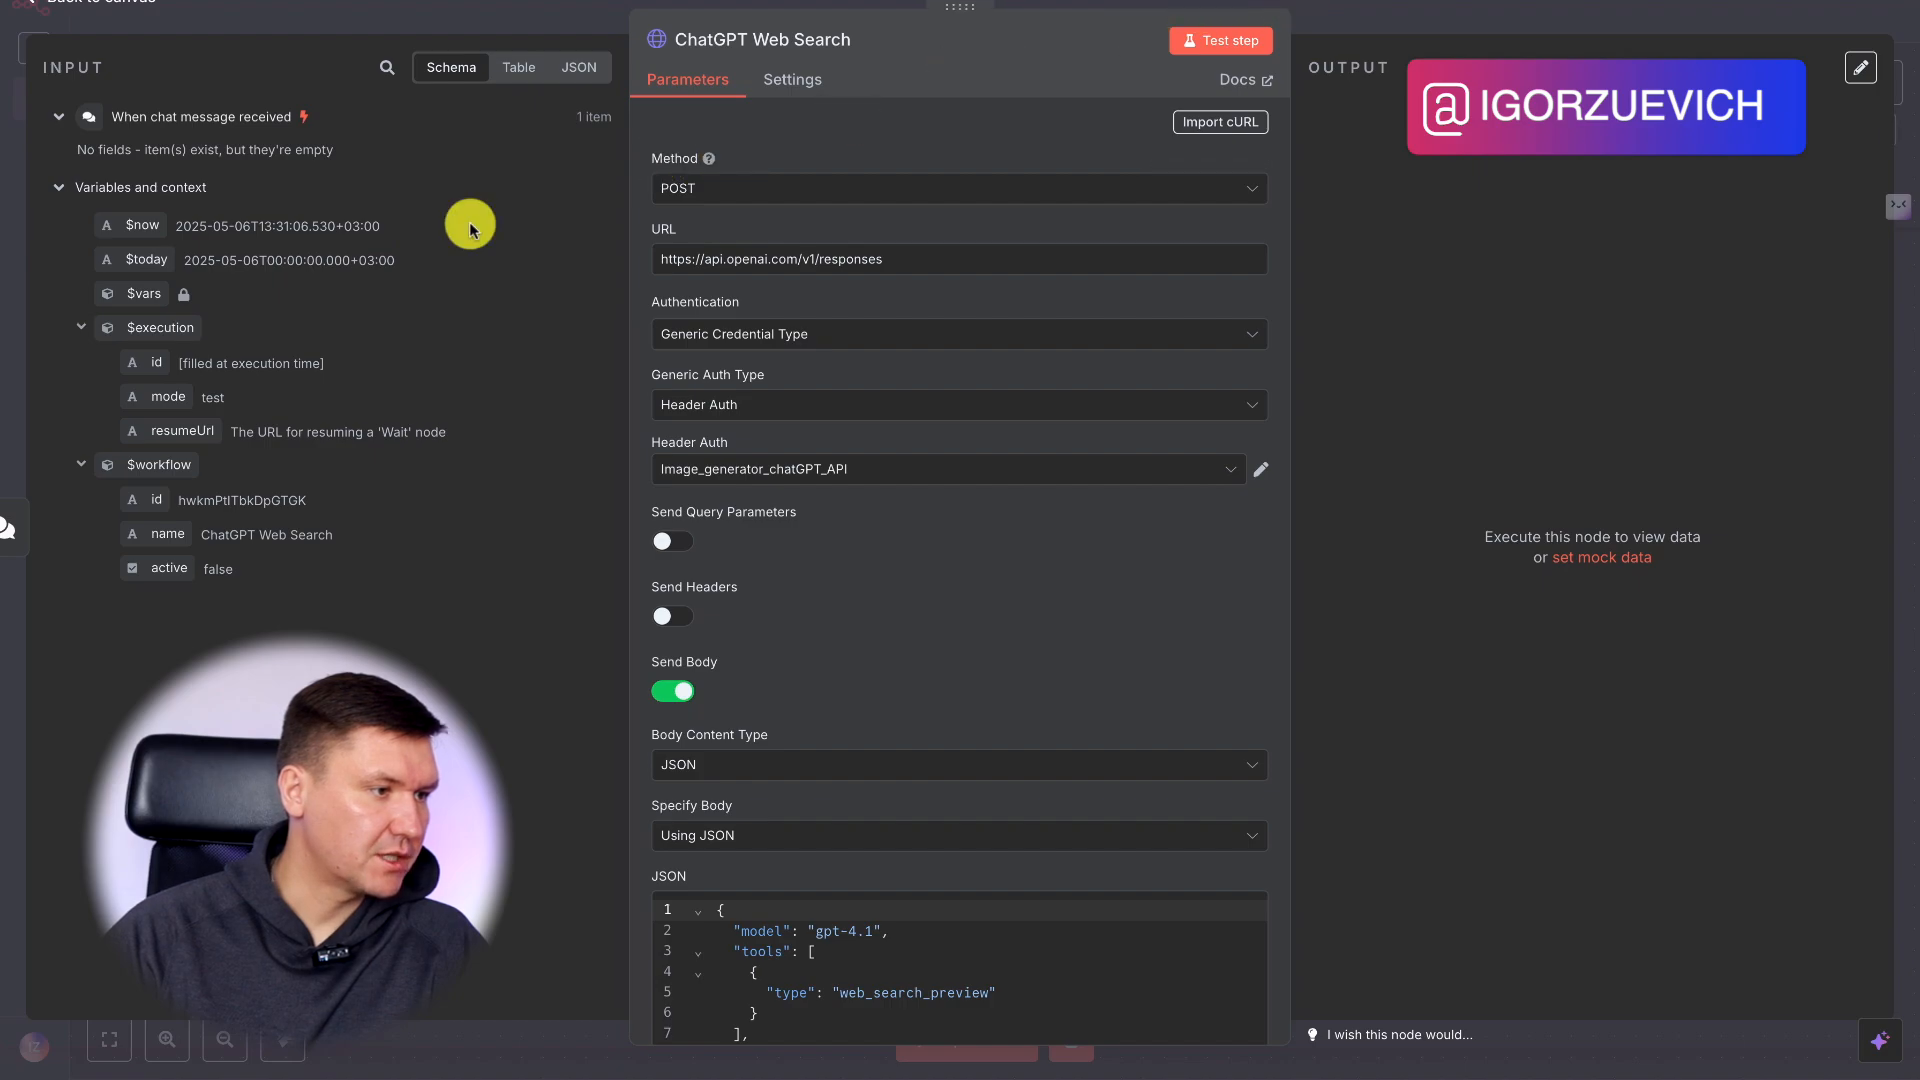
Leave the node settings, resend the chat message "Какое сегодня число?" to run the workflow, and close the chat.
click(1389, 15)
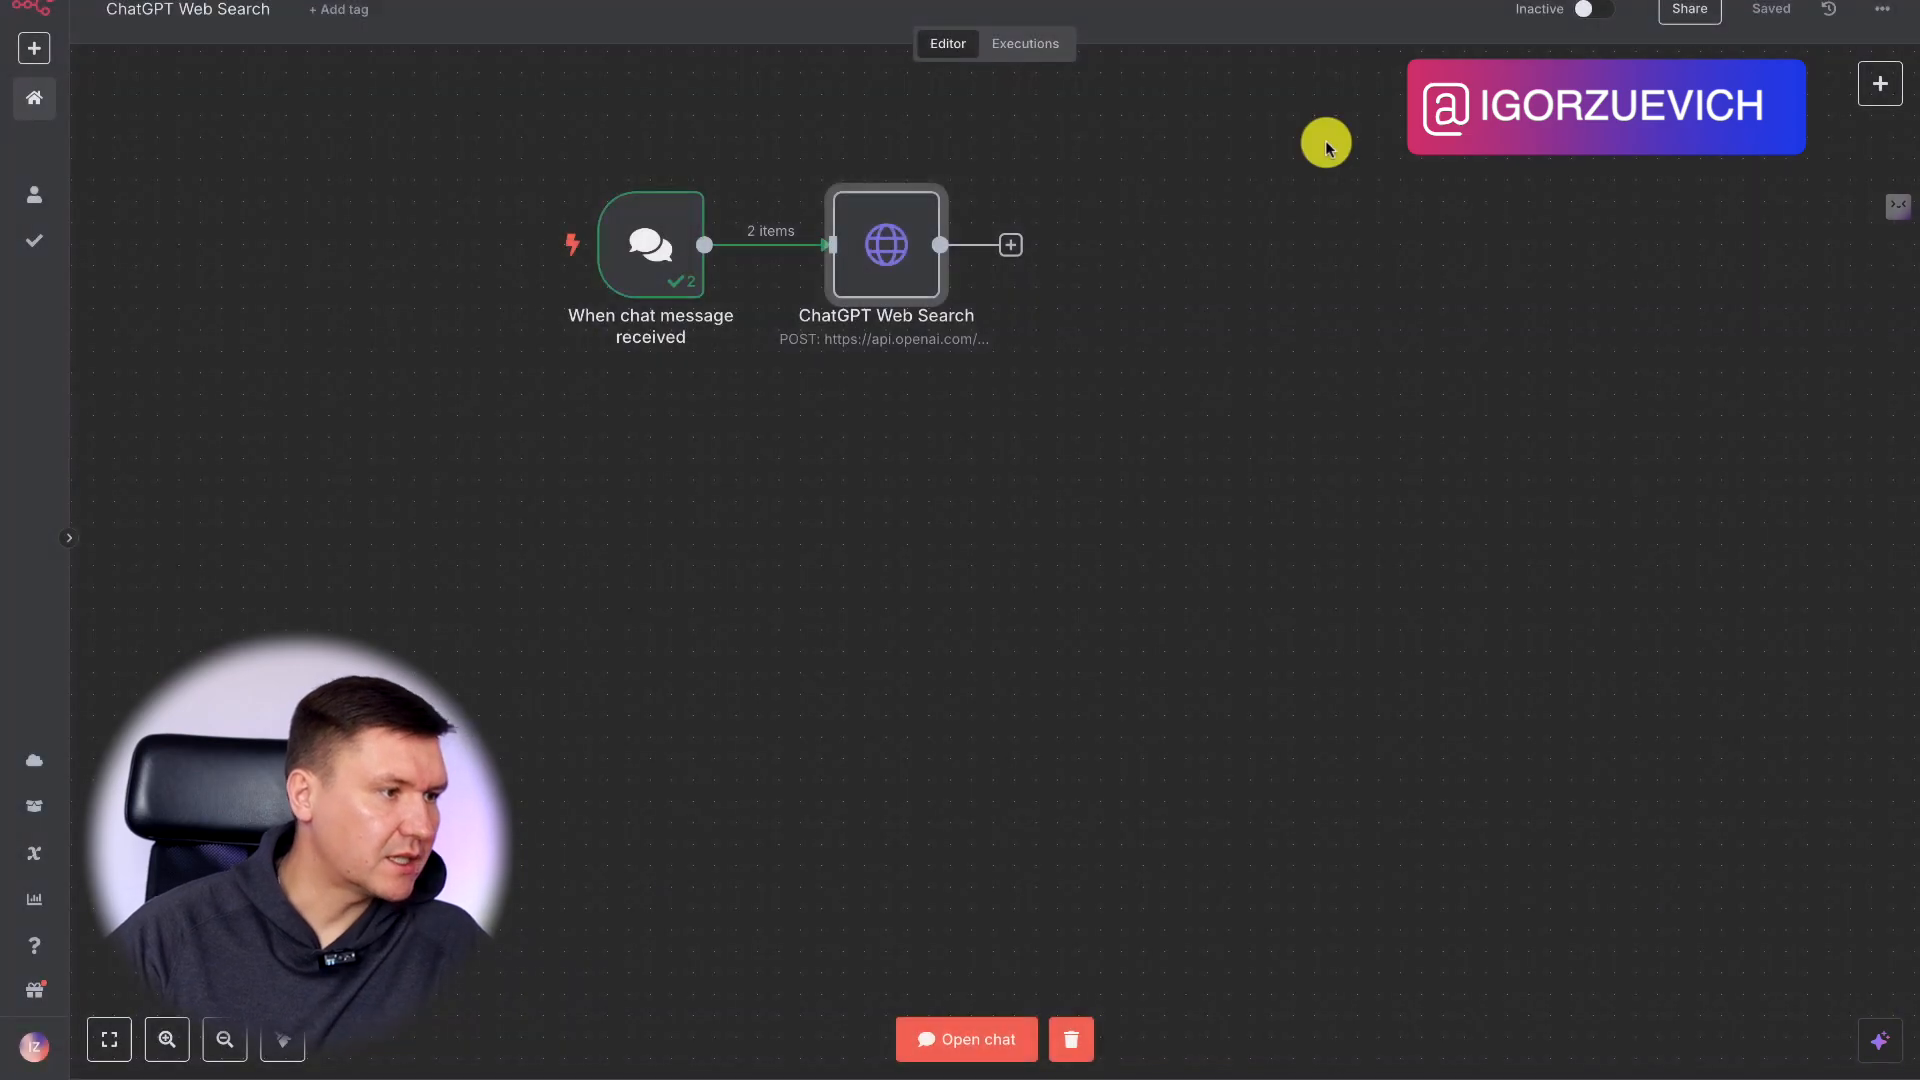
click(981, 1035)
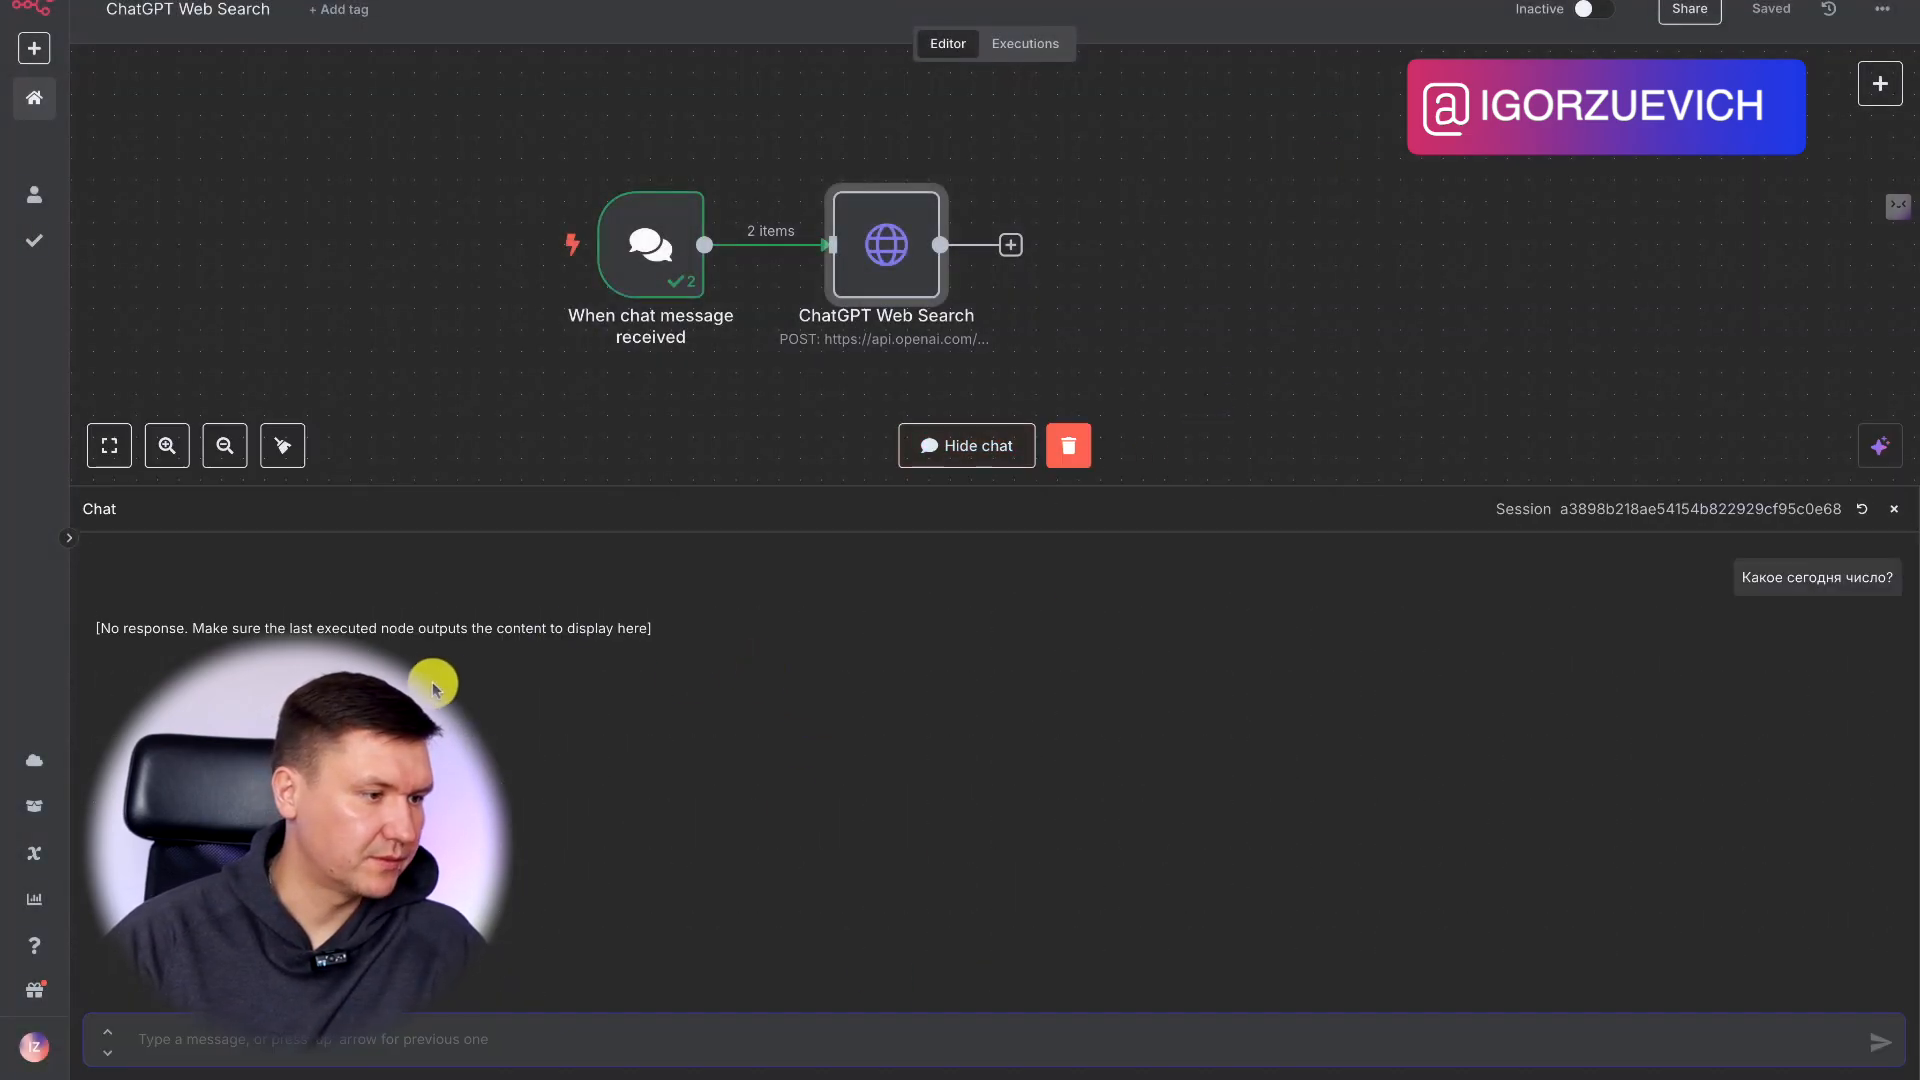
drag(1739, 577, 1891, 578)
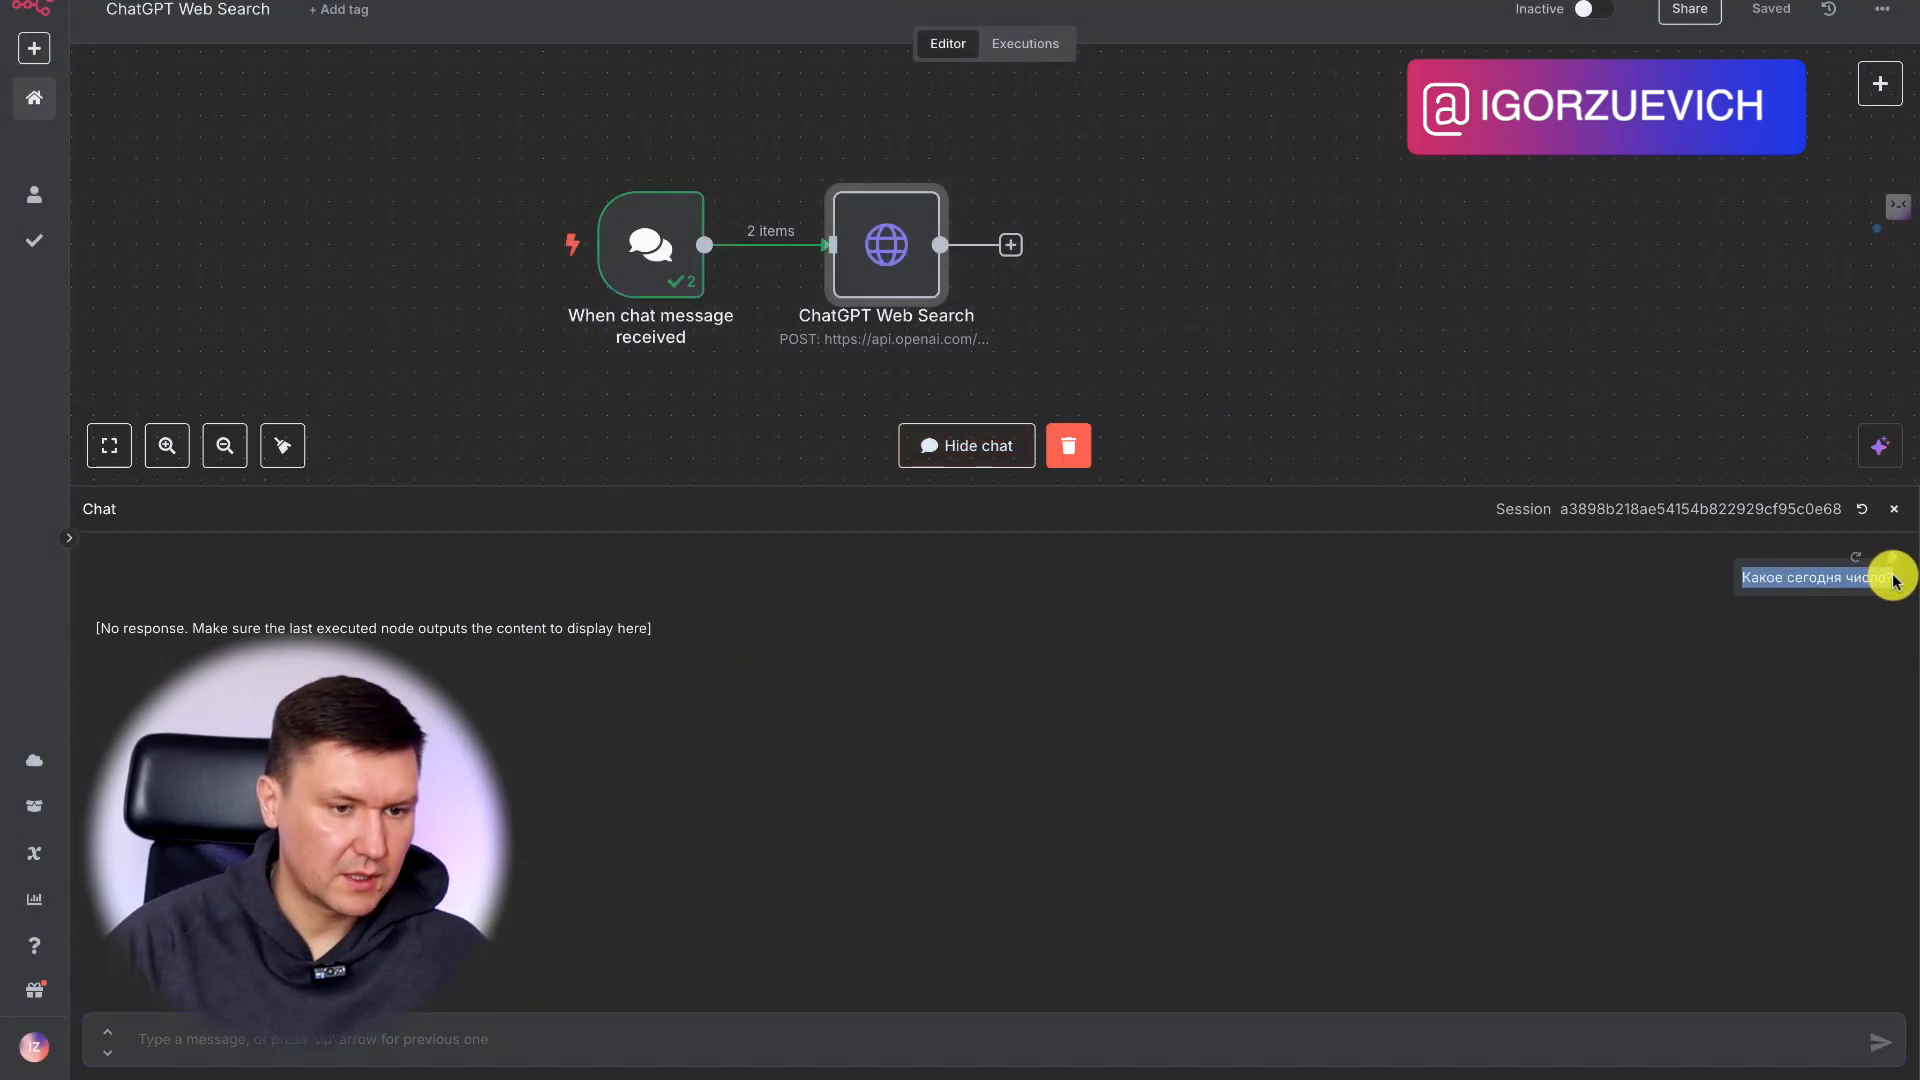
click(427, 1055)
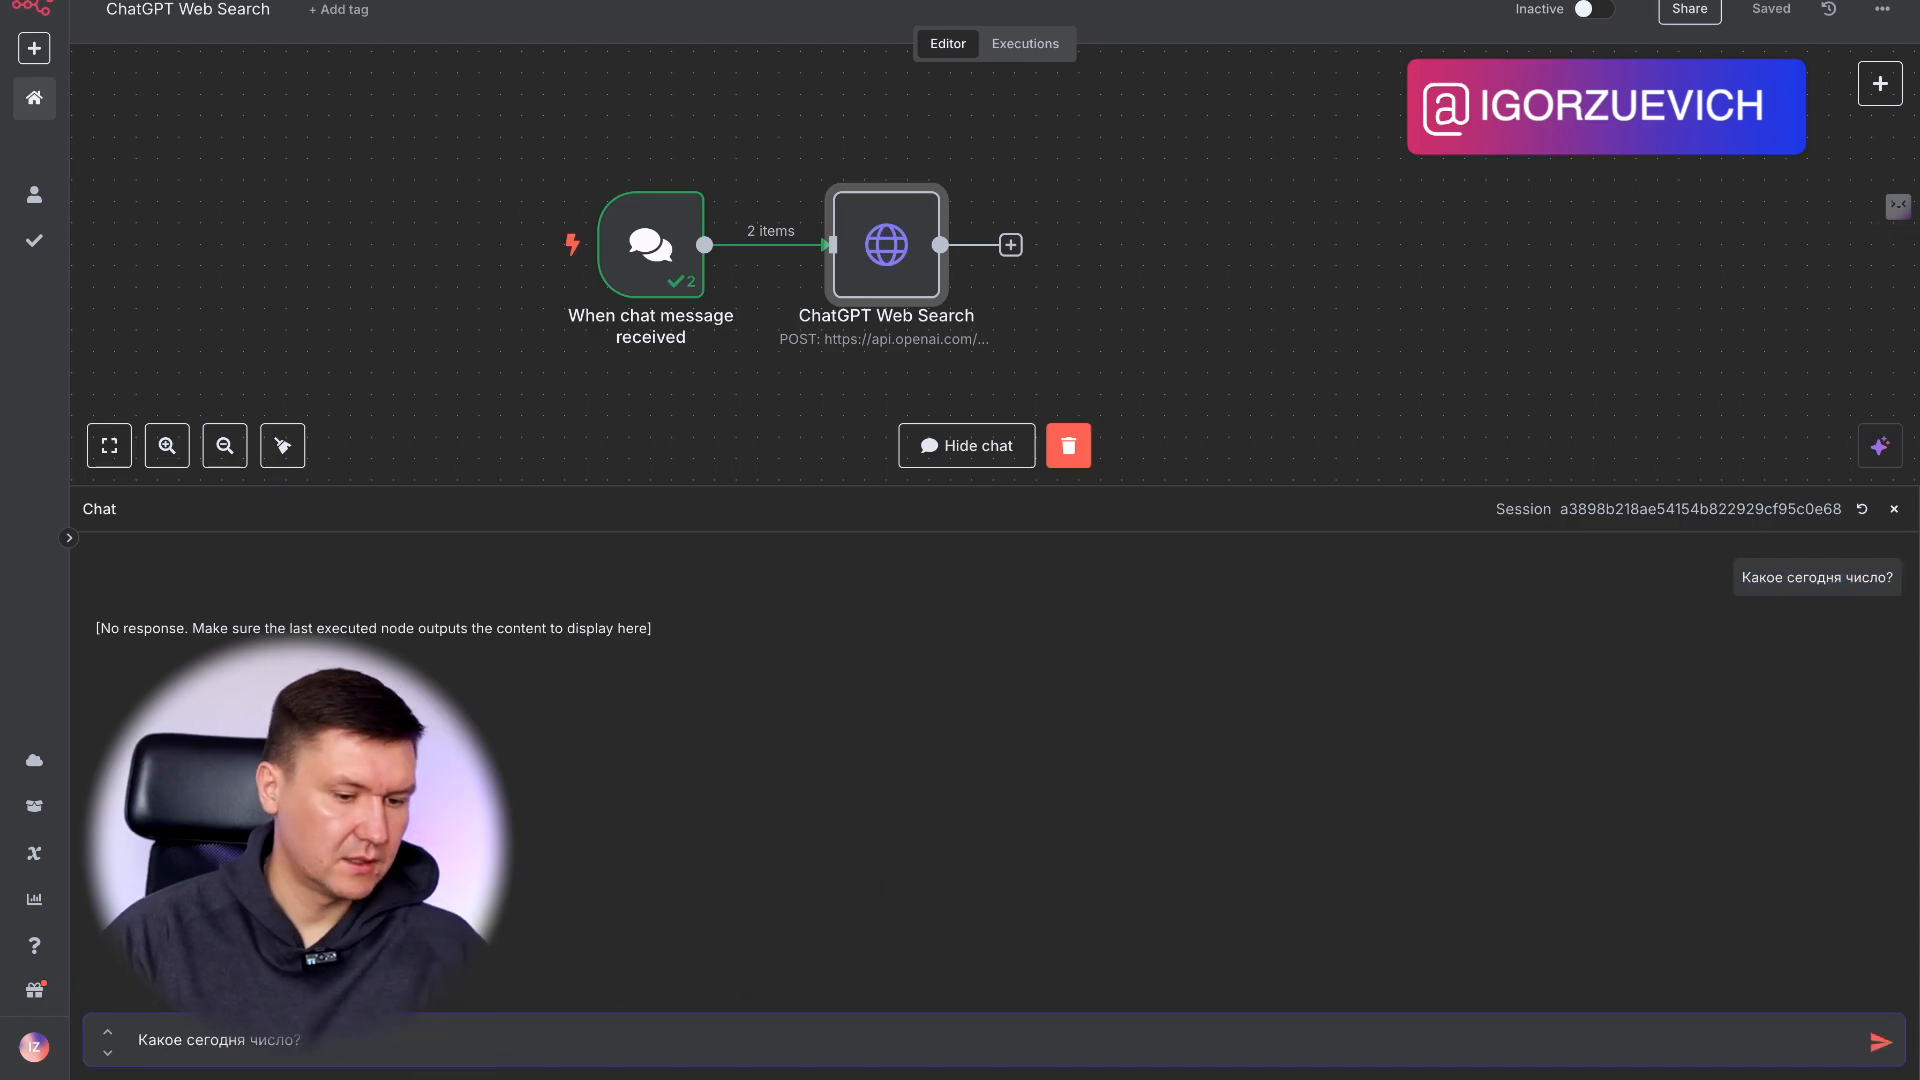
key(Return)
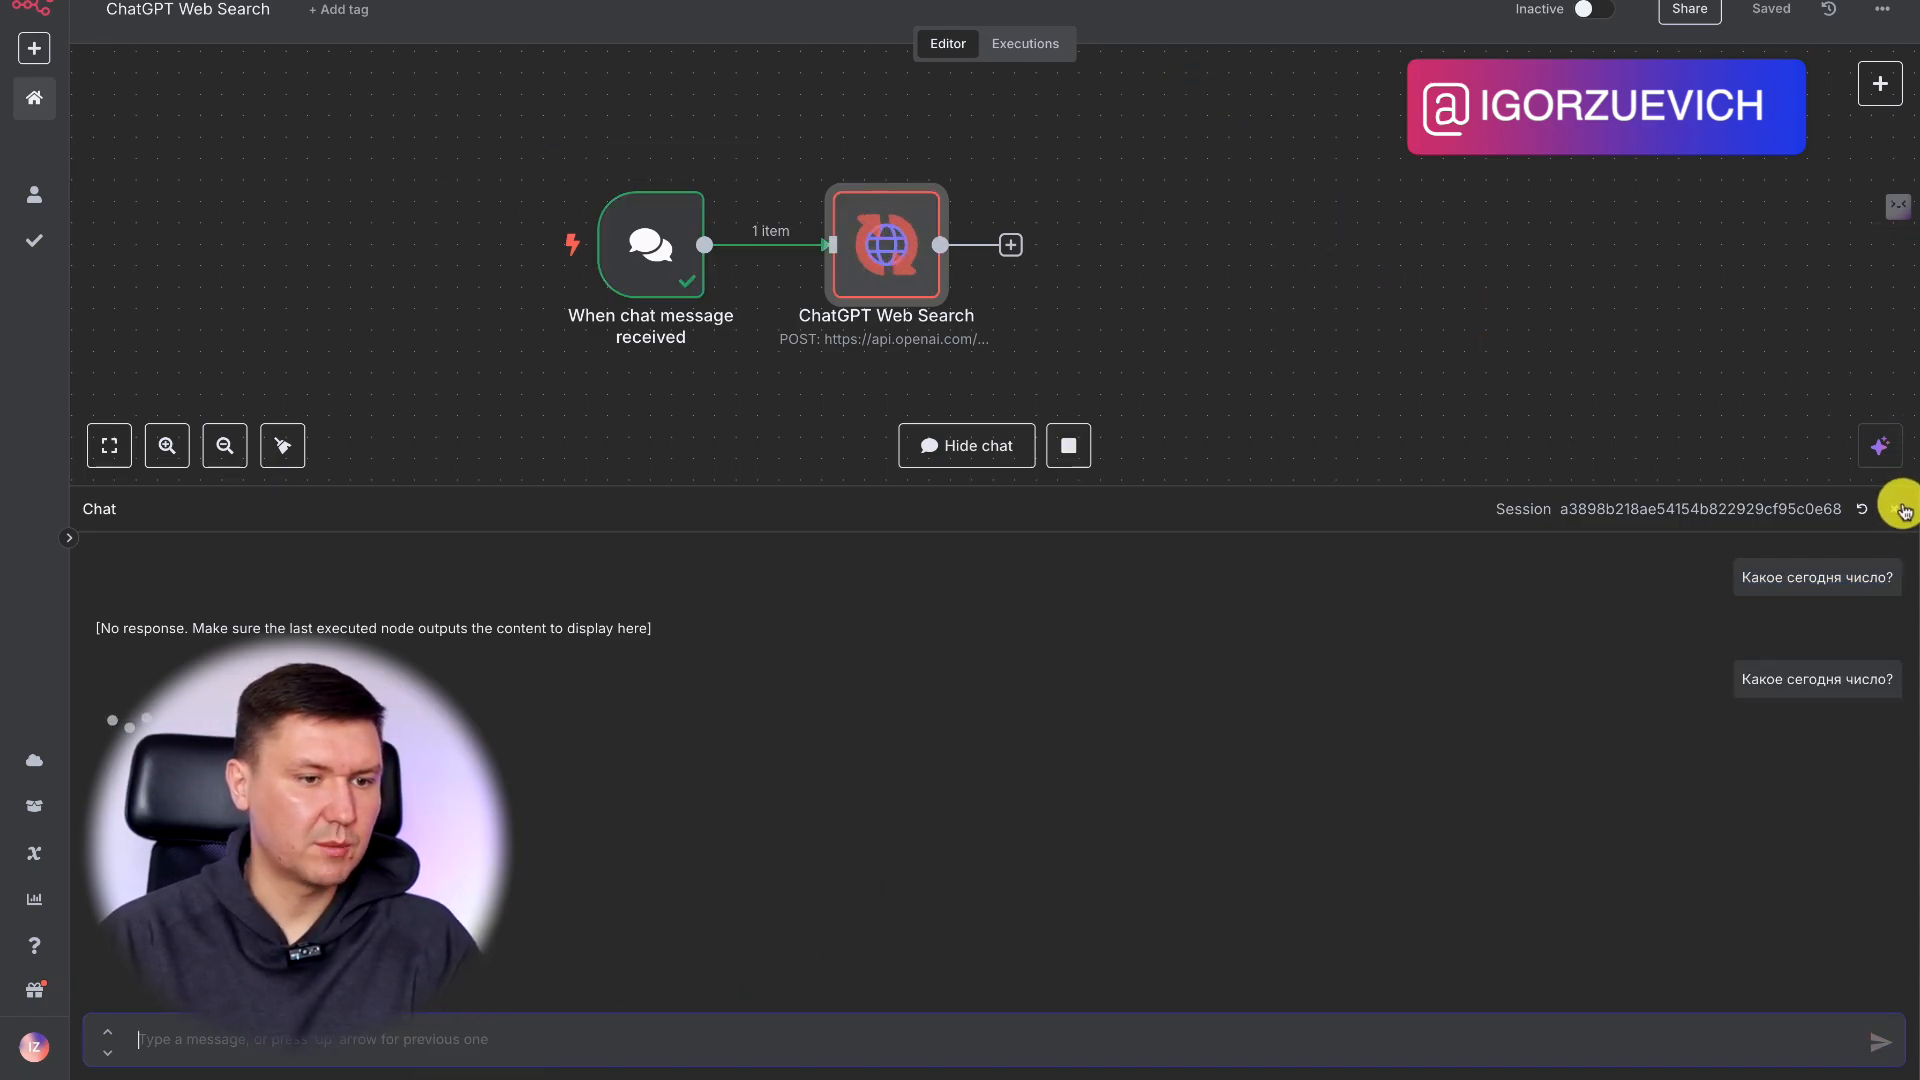
click(1902, 511)
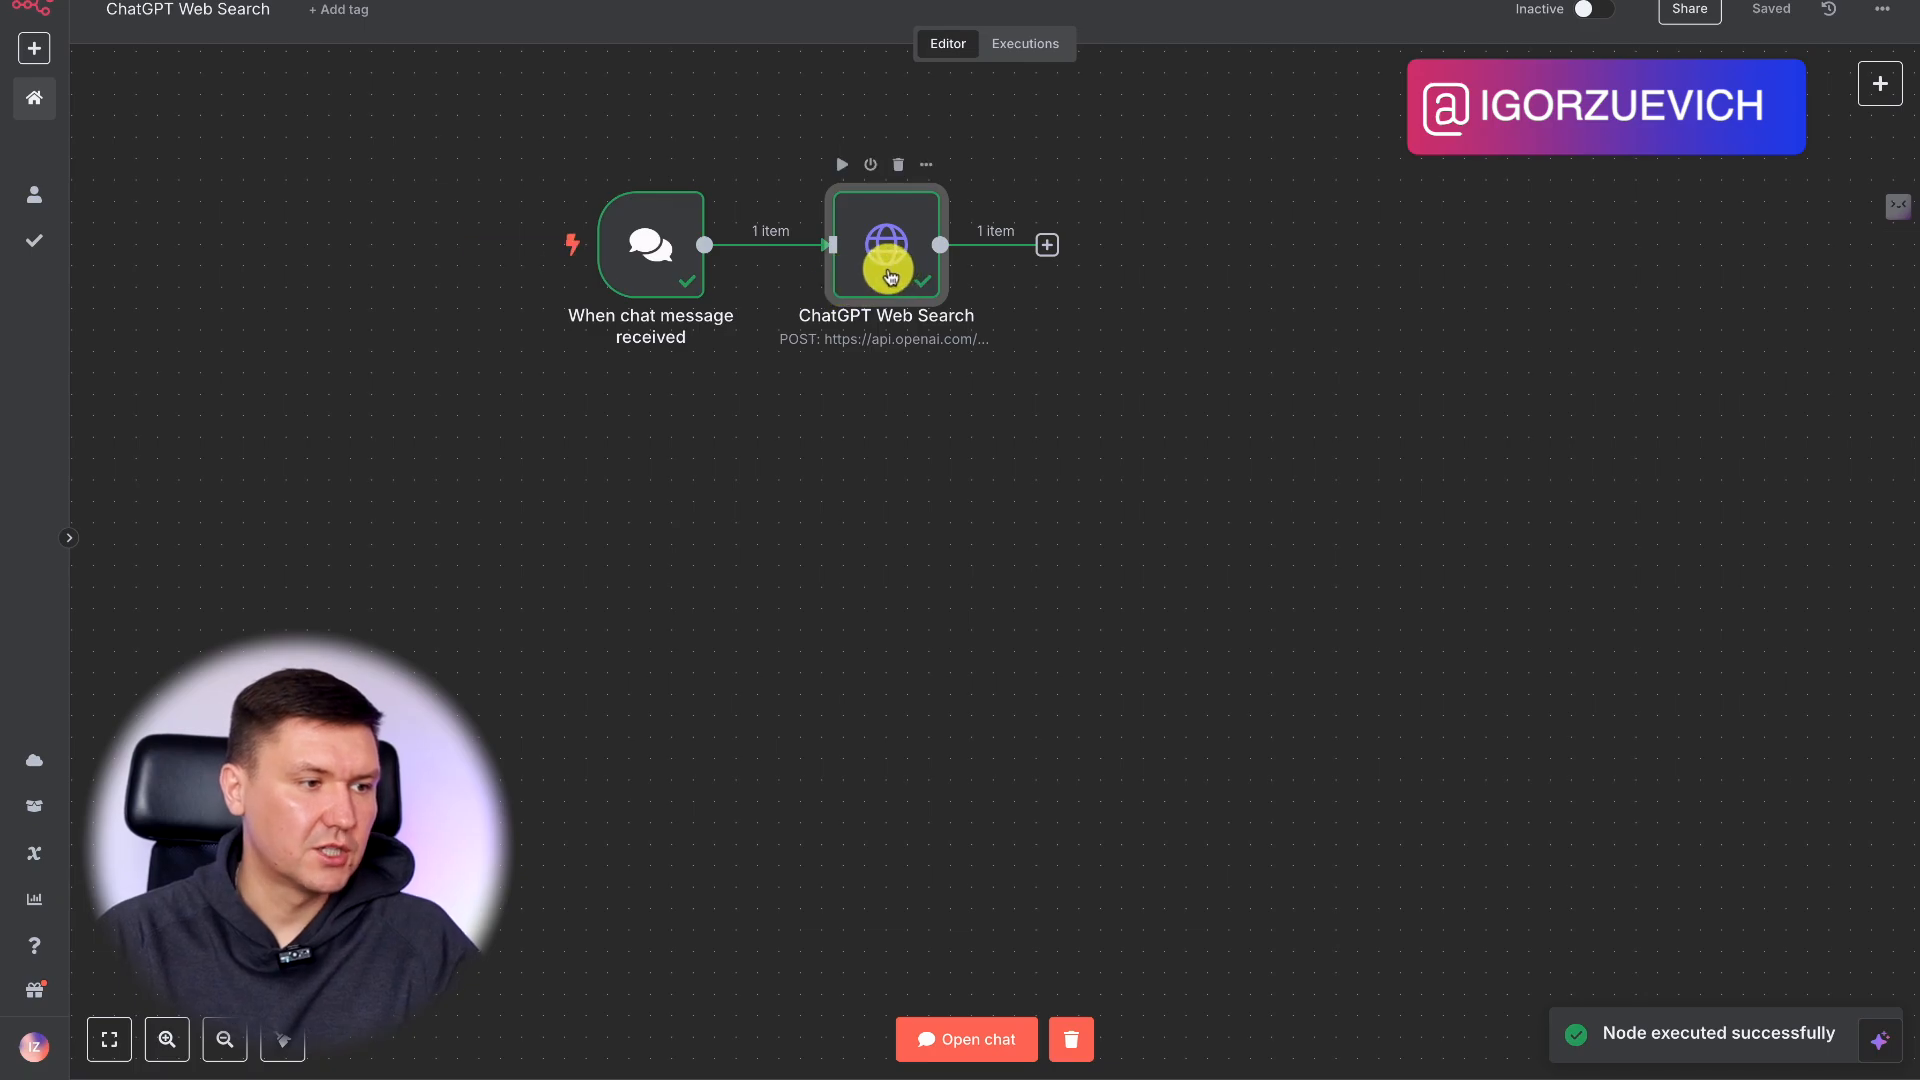
Open the ChatGPT Web Search node, switch its JSON body from Fixed to Expression and show it in the enlarged expression editor.
double_click(952, 350)
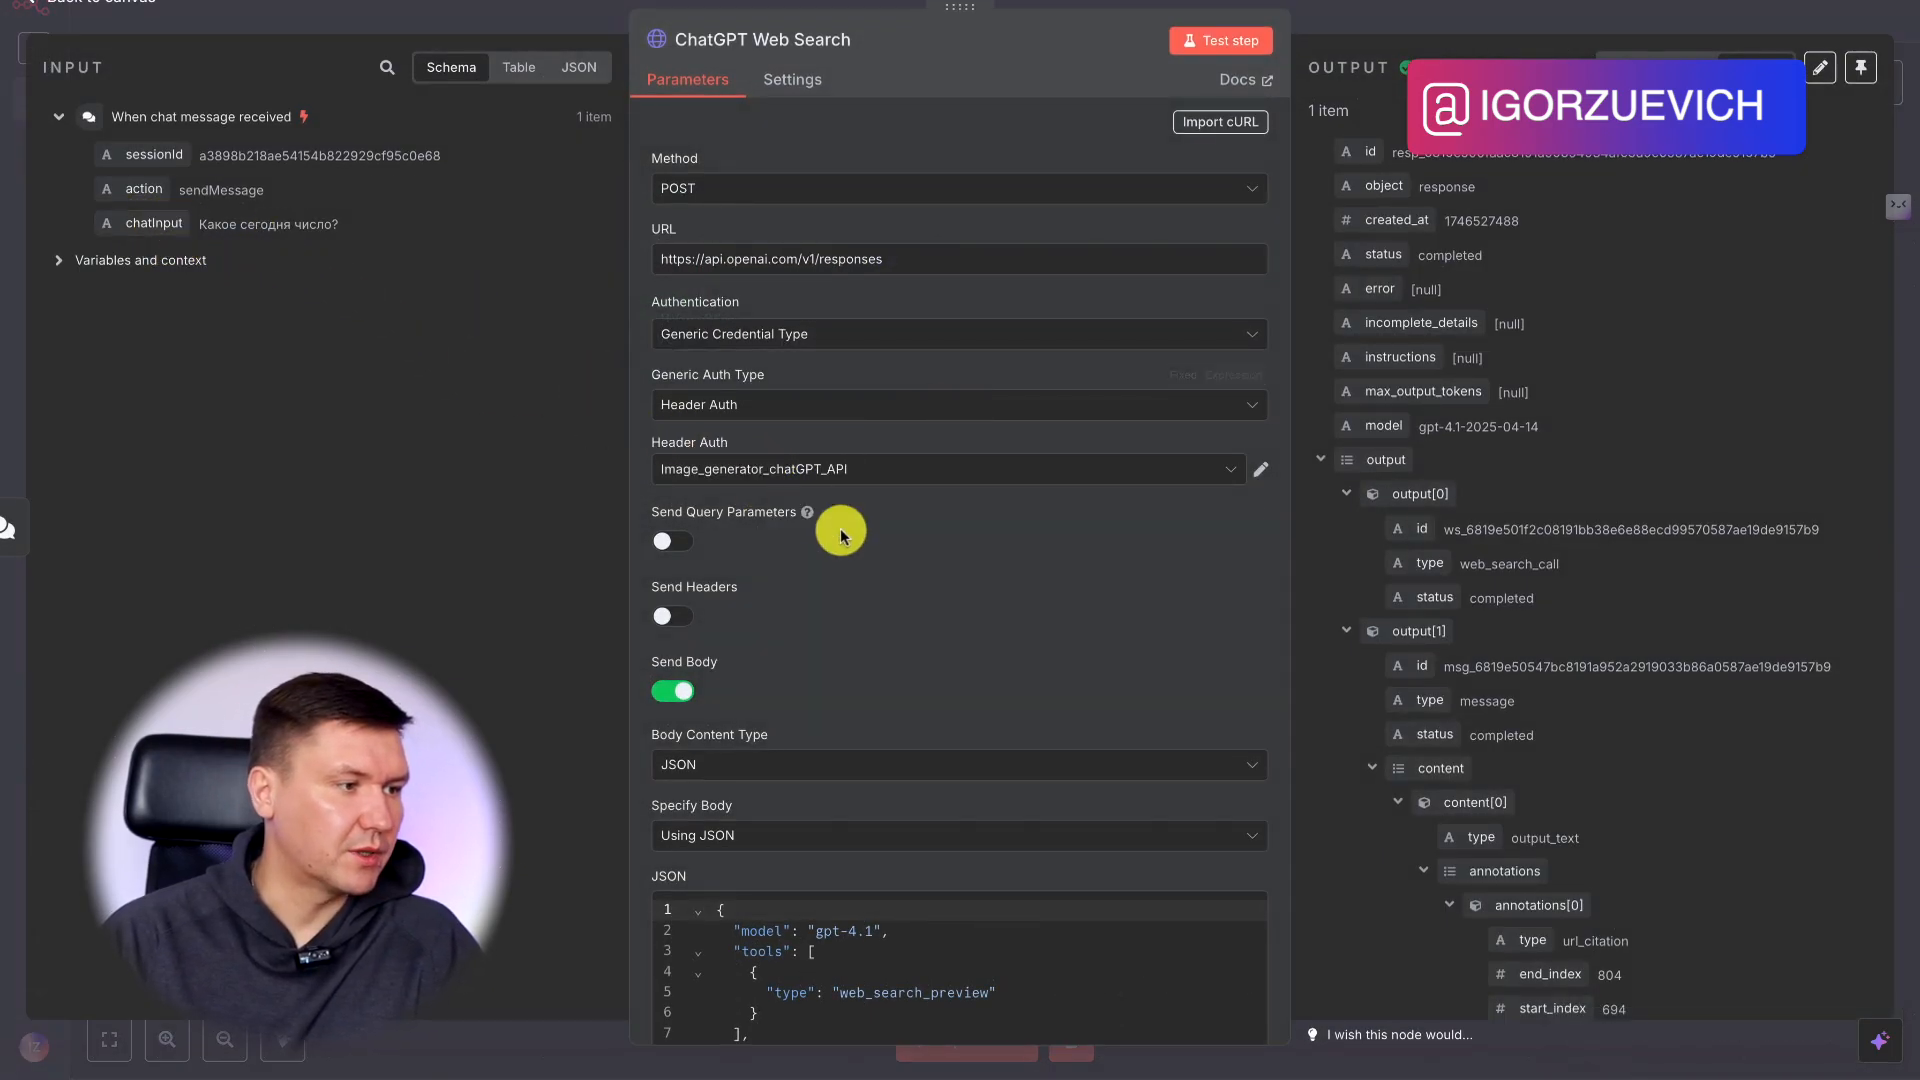
scroll(1148, 742, down, 3)
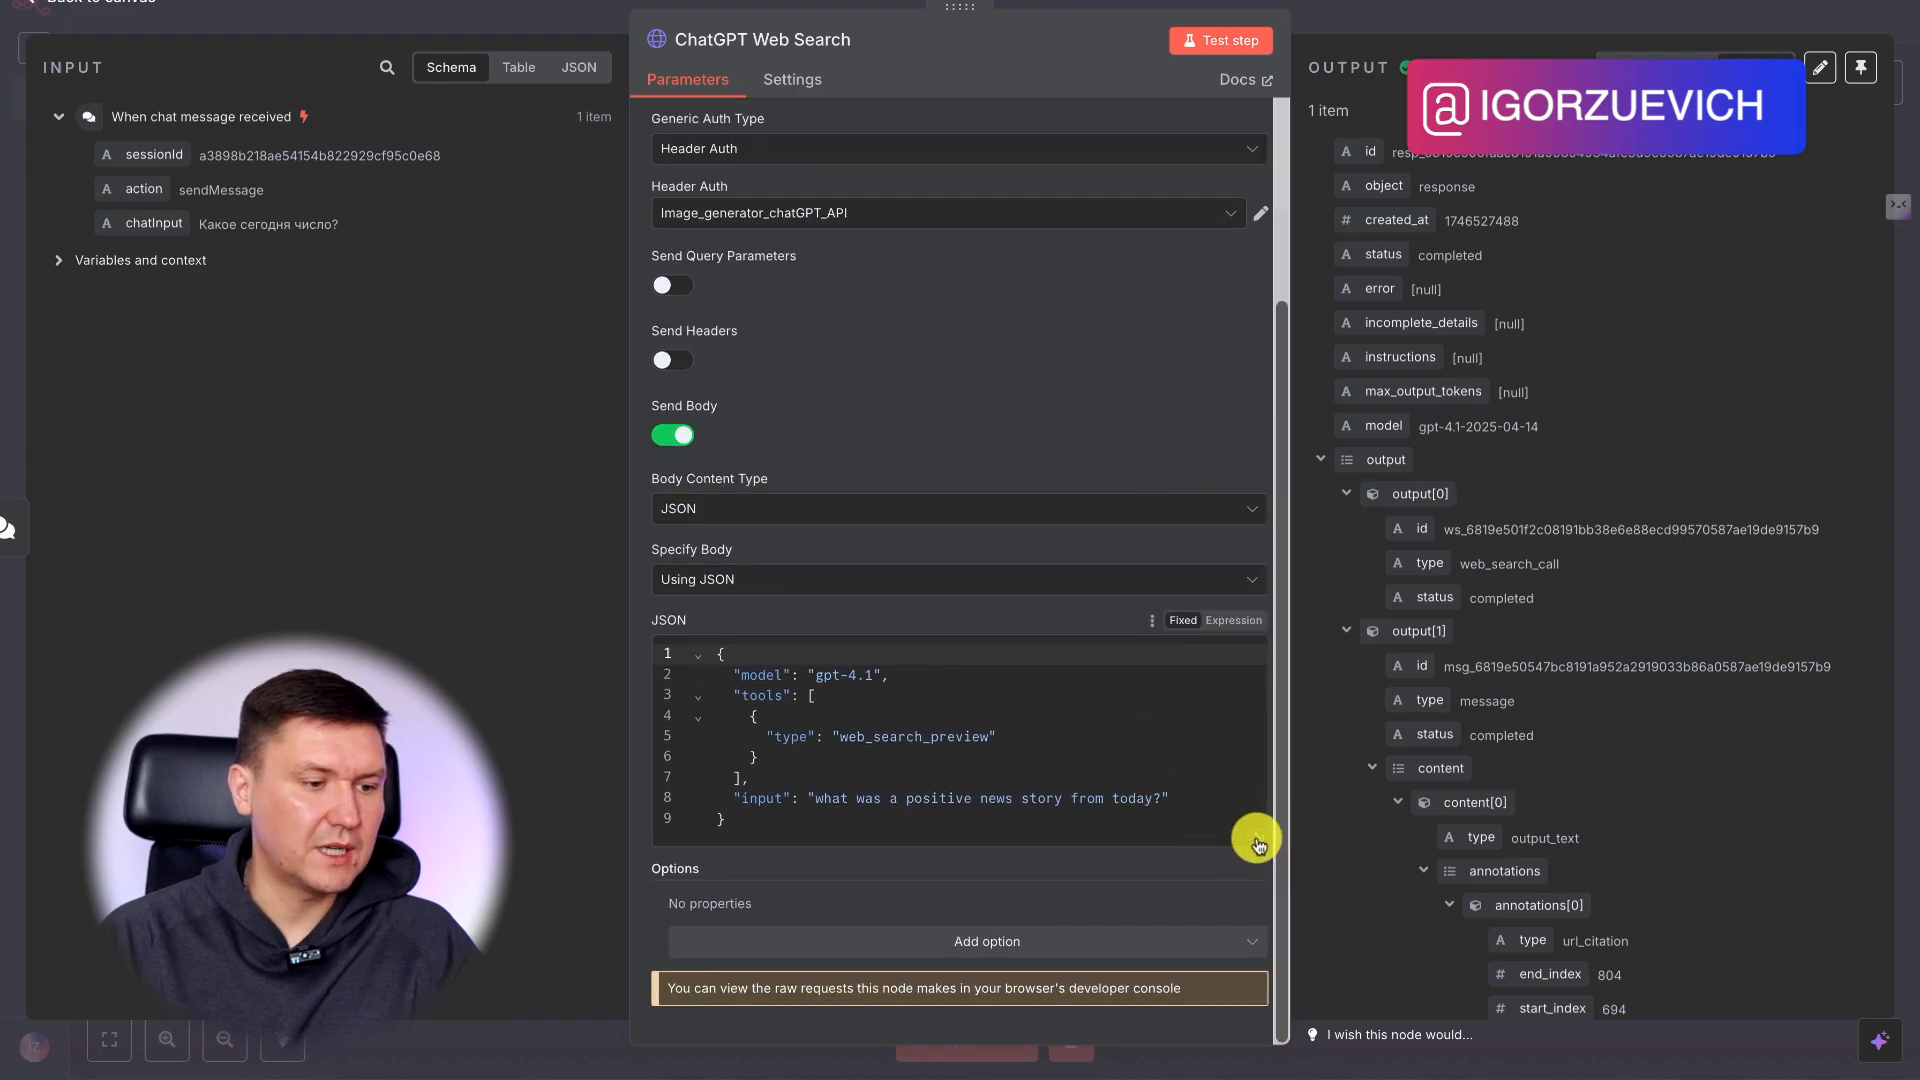
click(1246, 818)
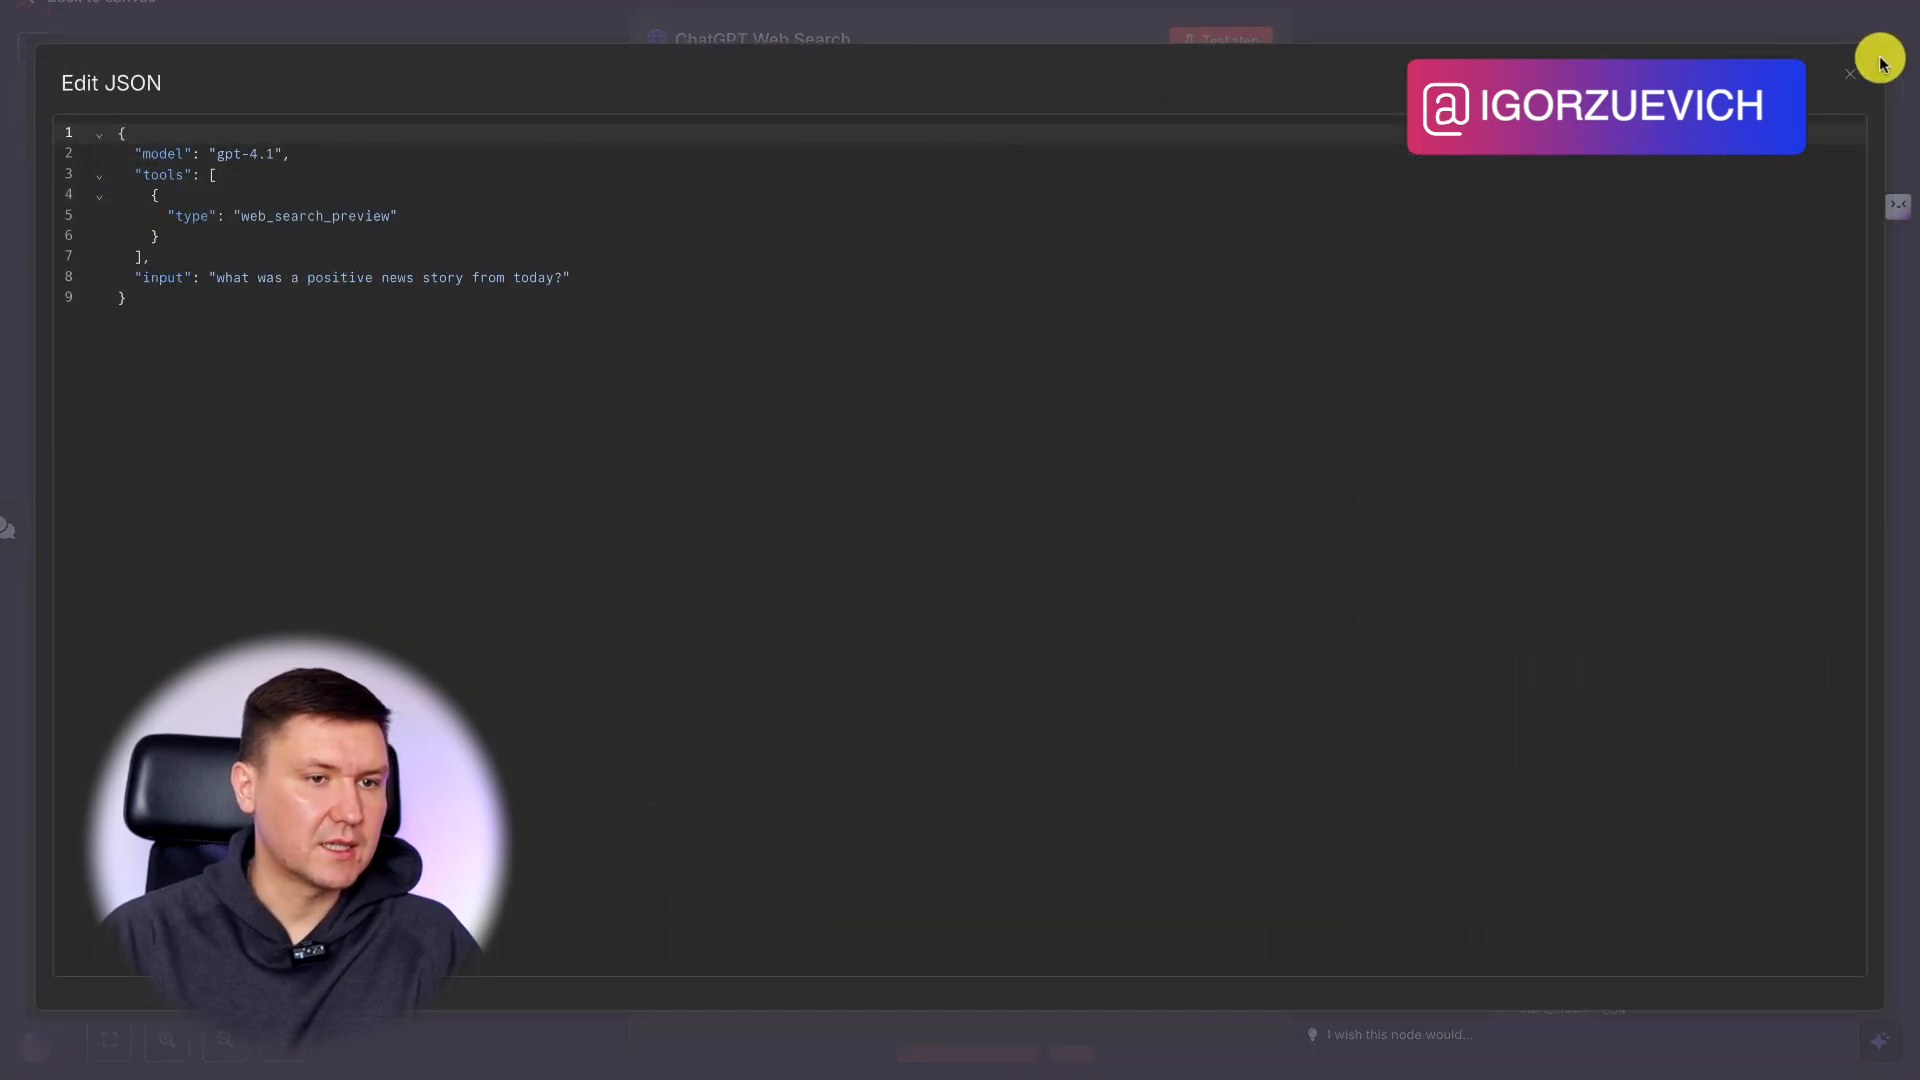
click(1858, 79)
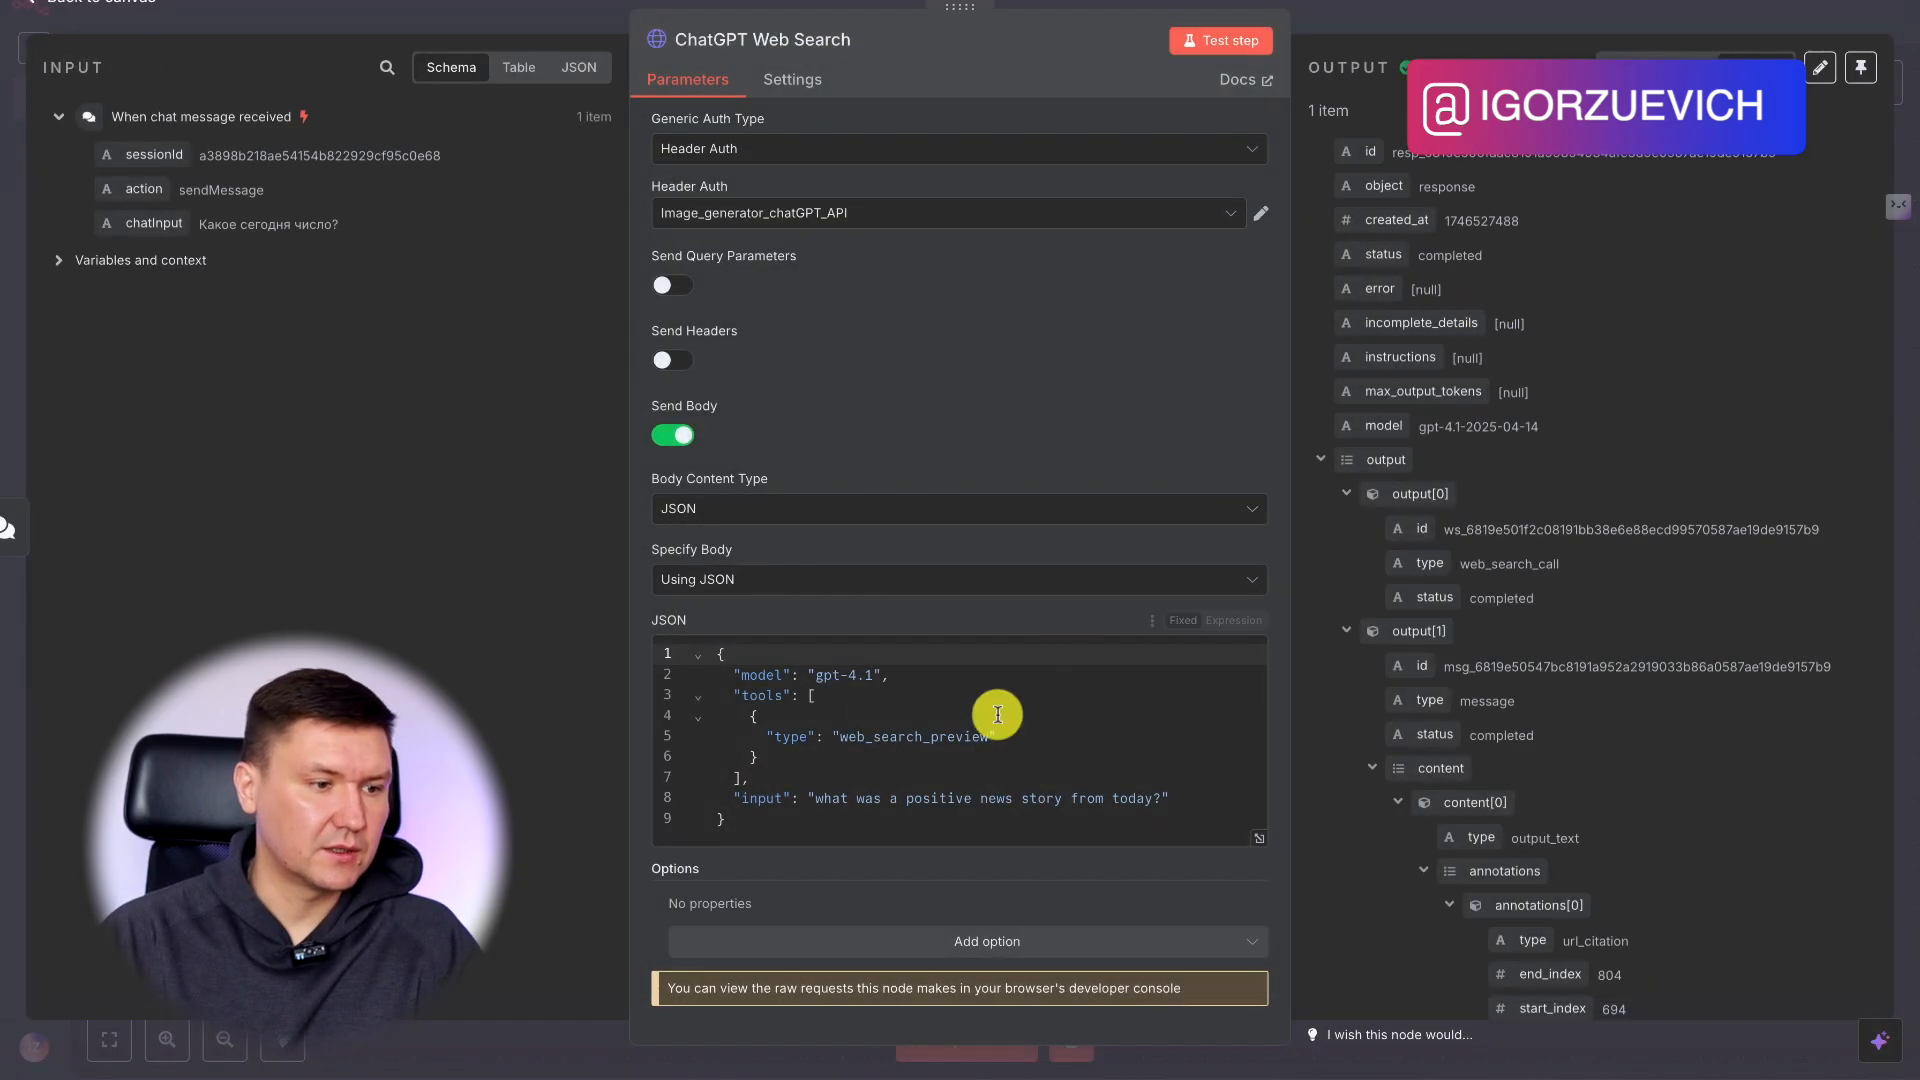
click(1240, 620)
click(1258, 819)
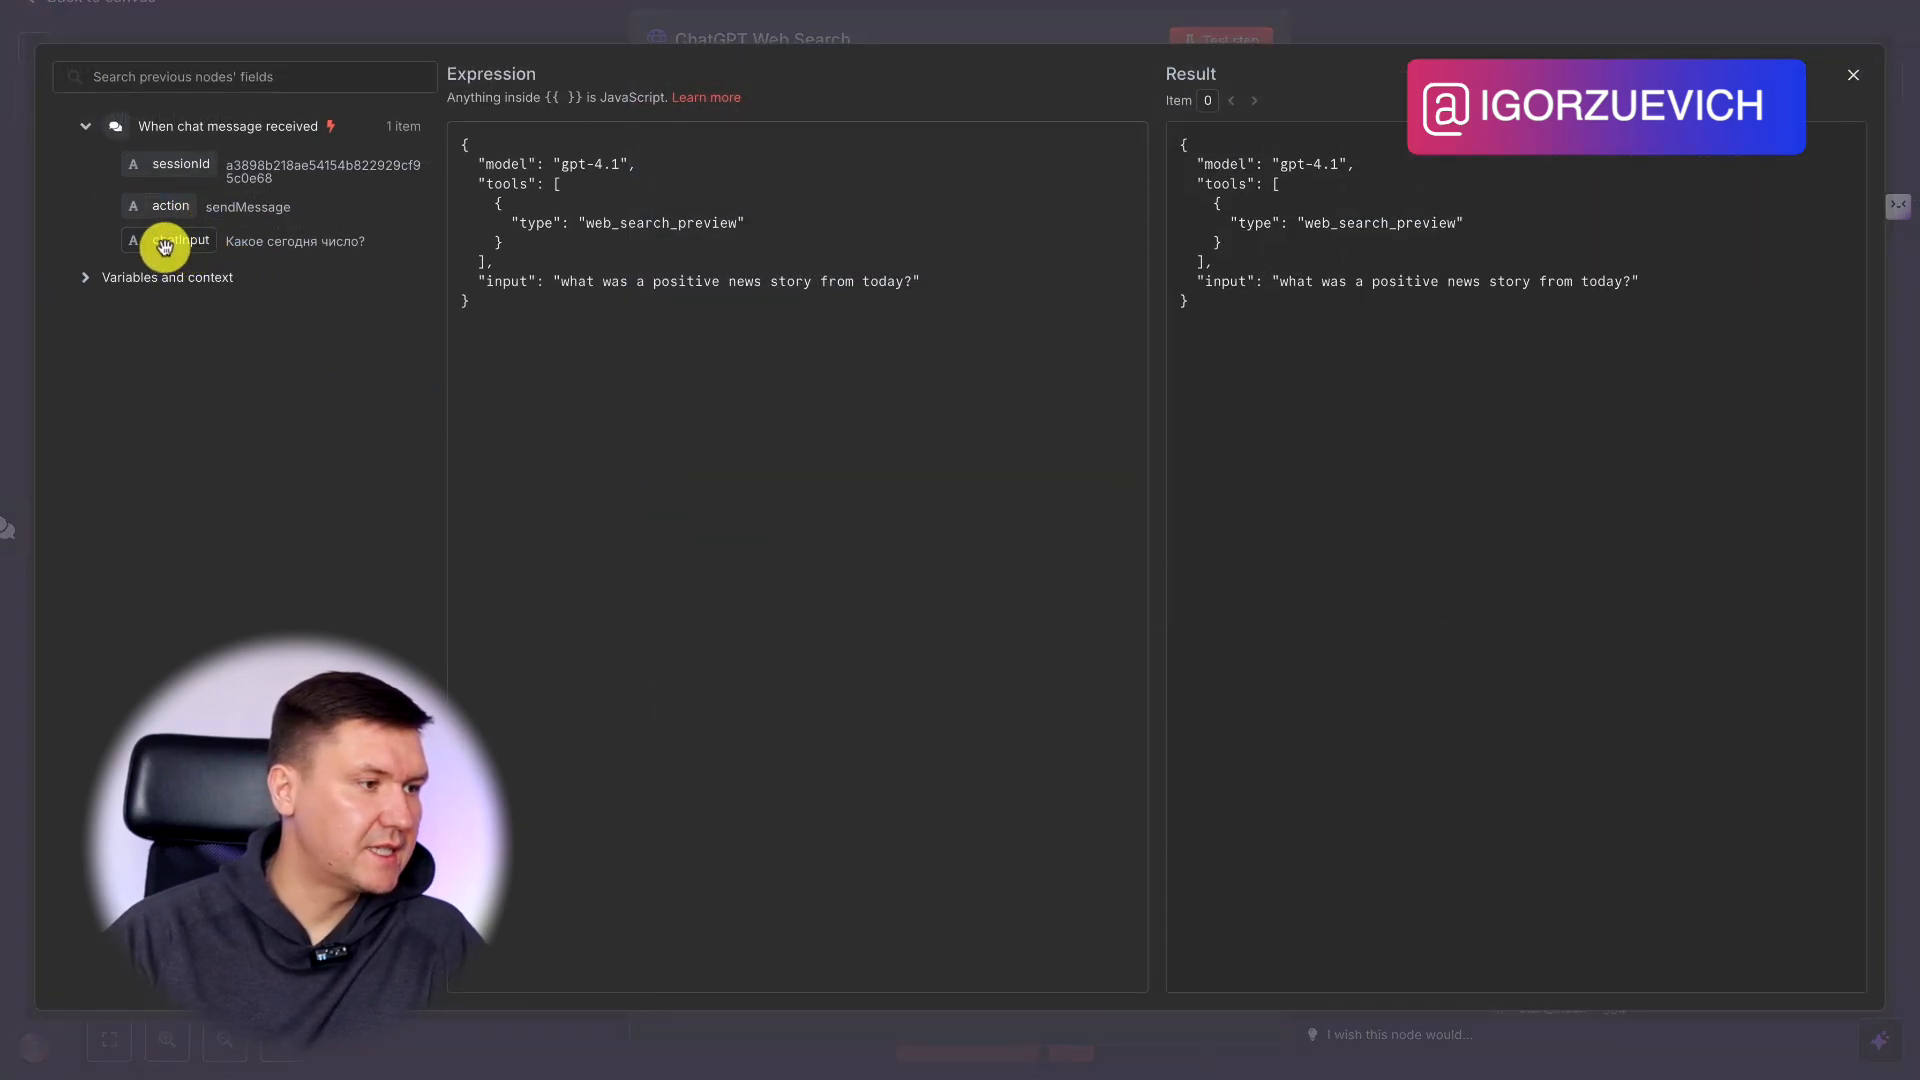
Replace the sample question in the JSON body's "input" value with {{ $json.chatInput }} and close the expression editor.
drag(160, 240, 557, 291)
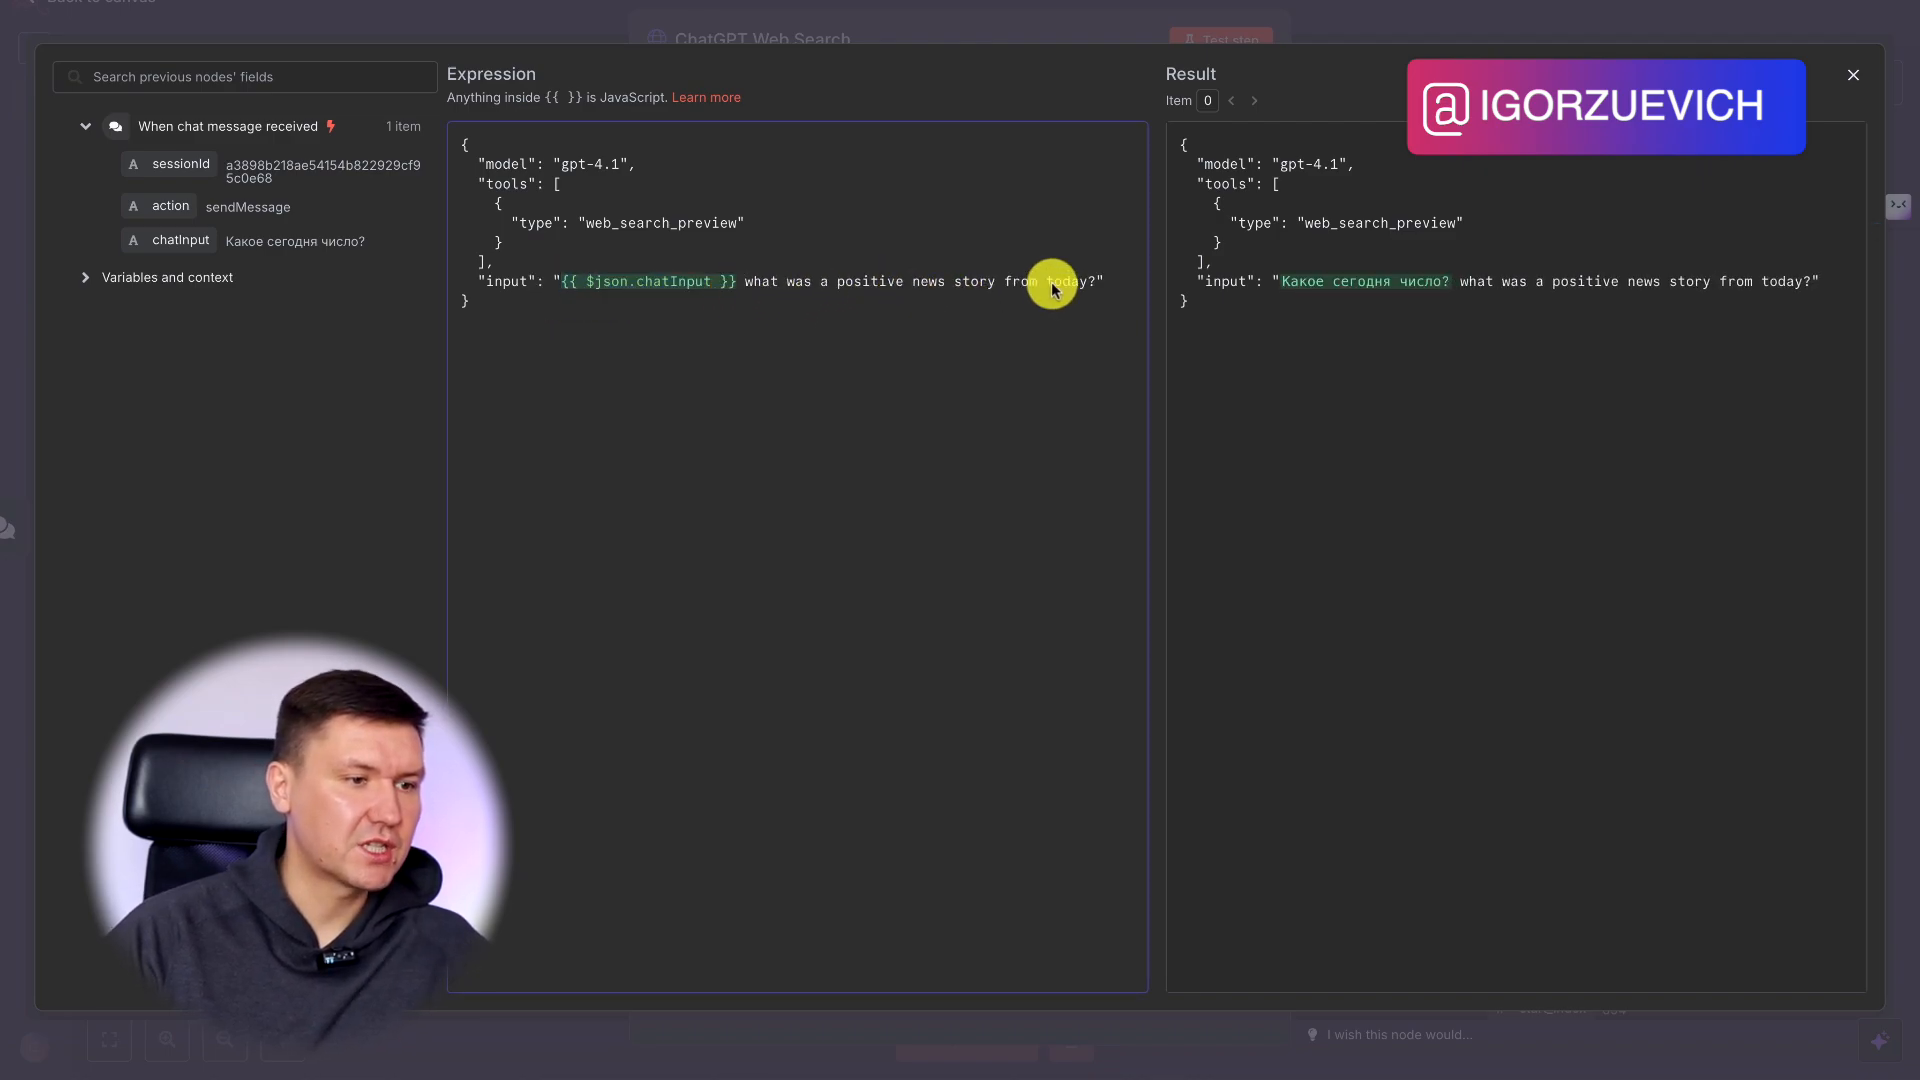
shift+click(1094, 283)
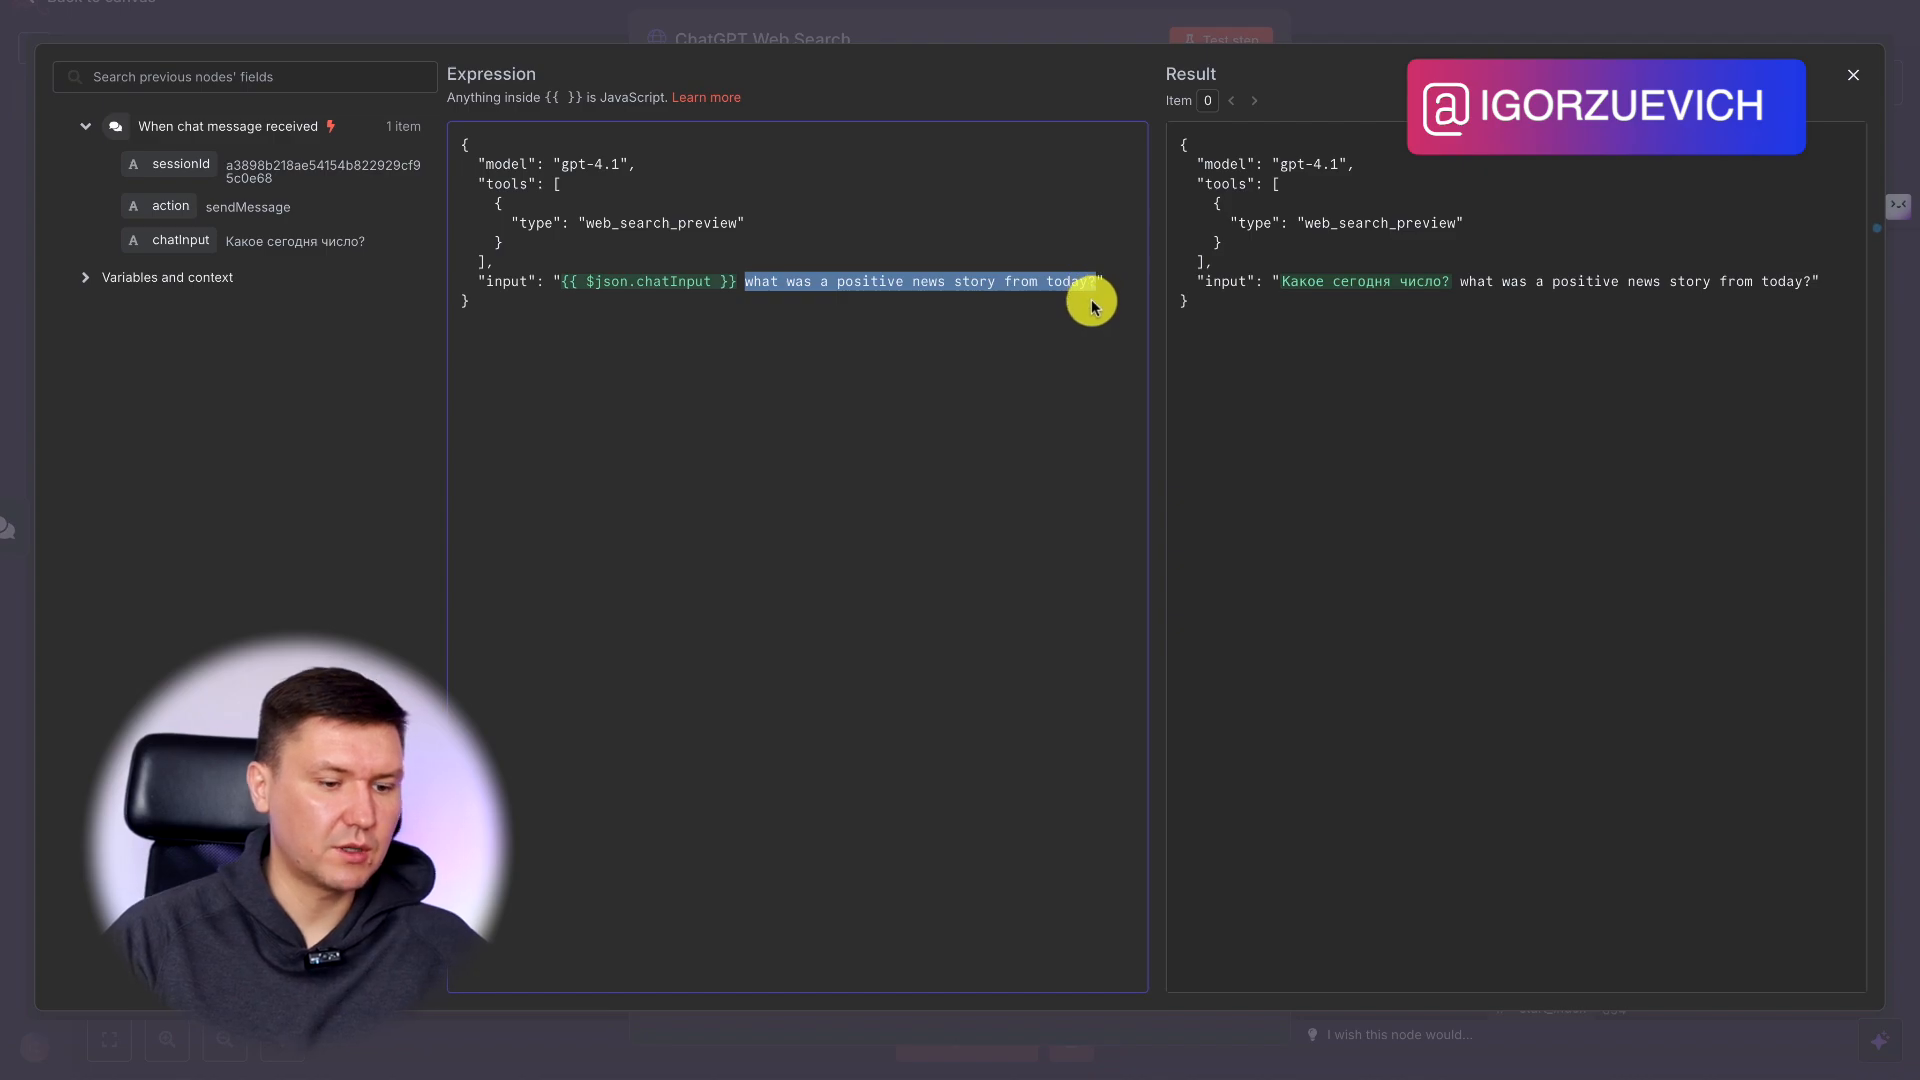
key(BackSpace)
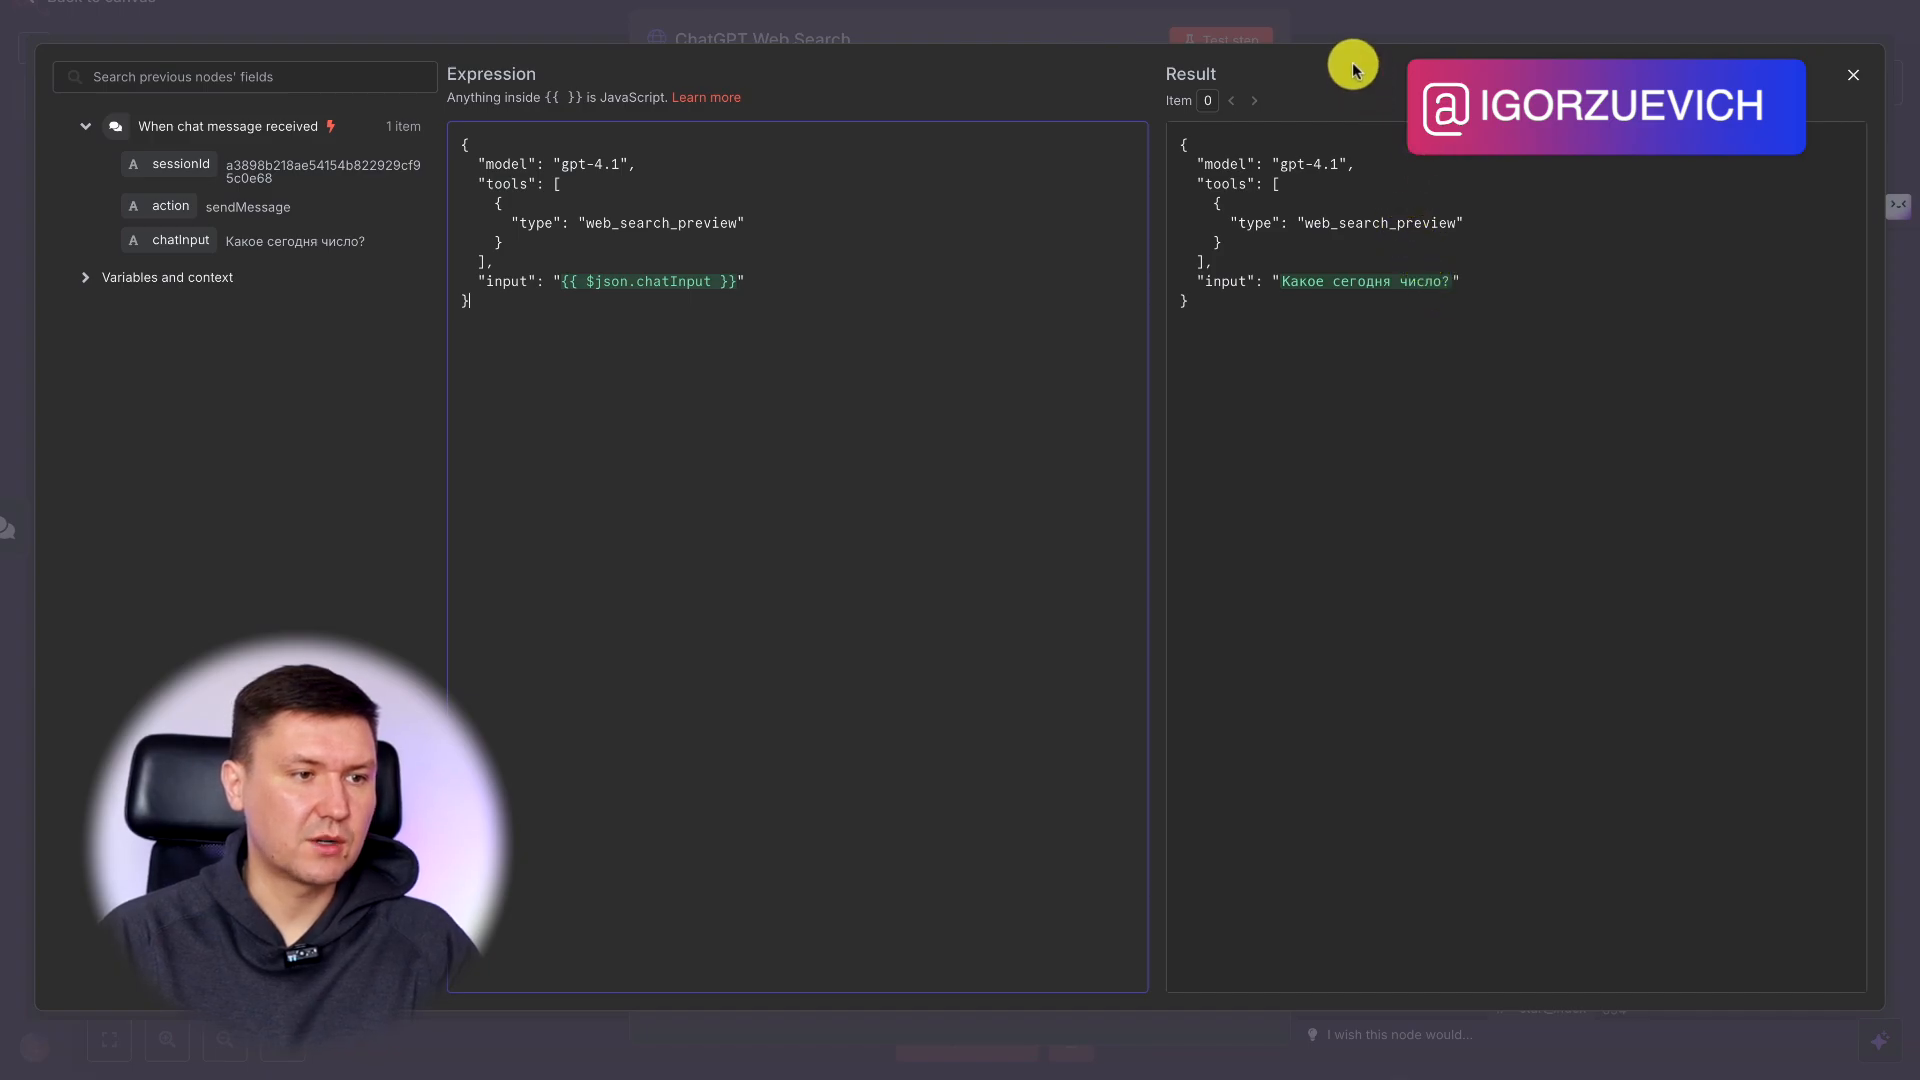
click(1355, 22)
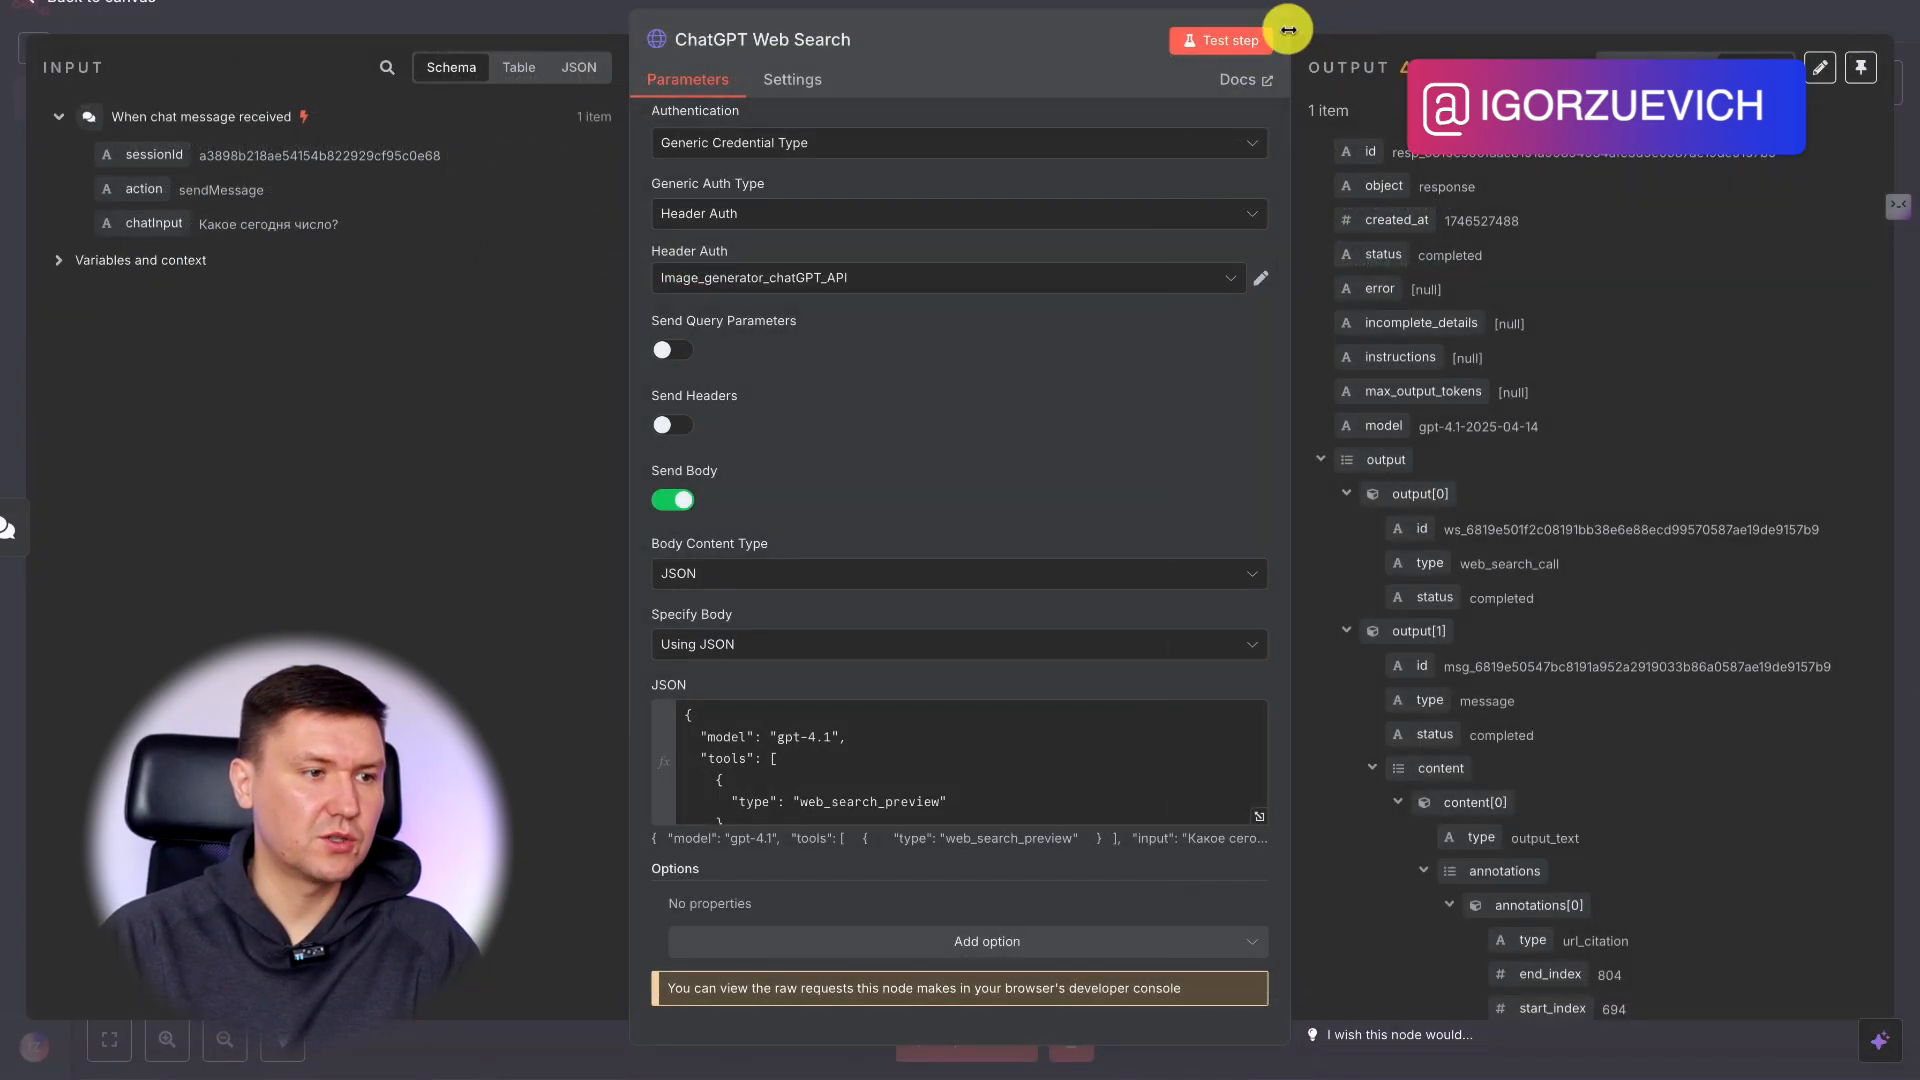
Return to the canvas and add an Edit Fields node connected after the ChatGPT Web Search node.
click(1390, 26)
drag(1046, 250, 1279, 256)
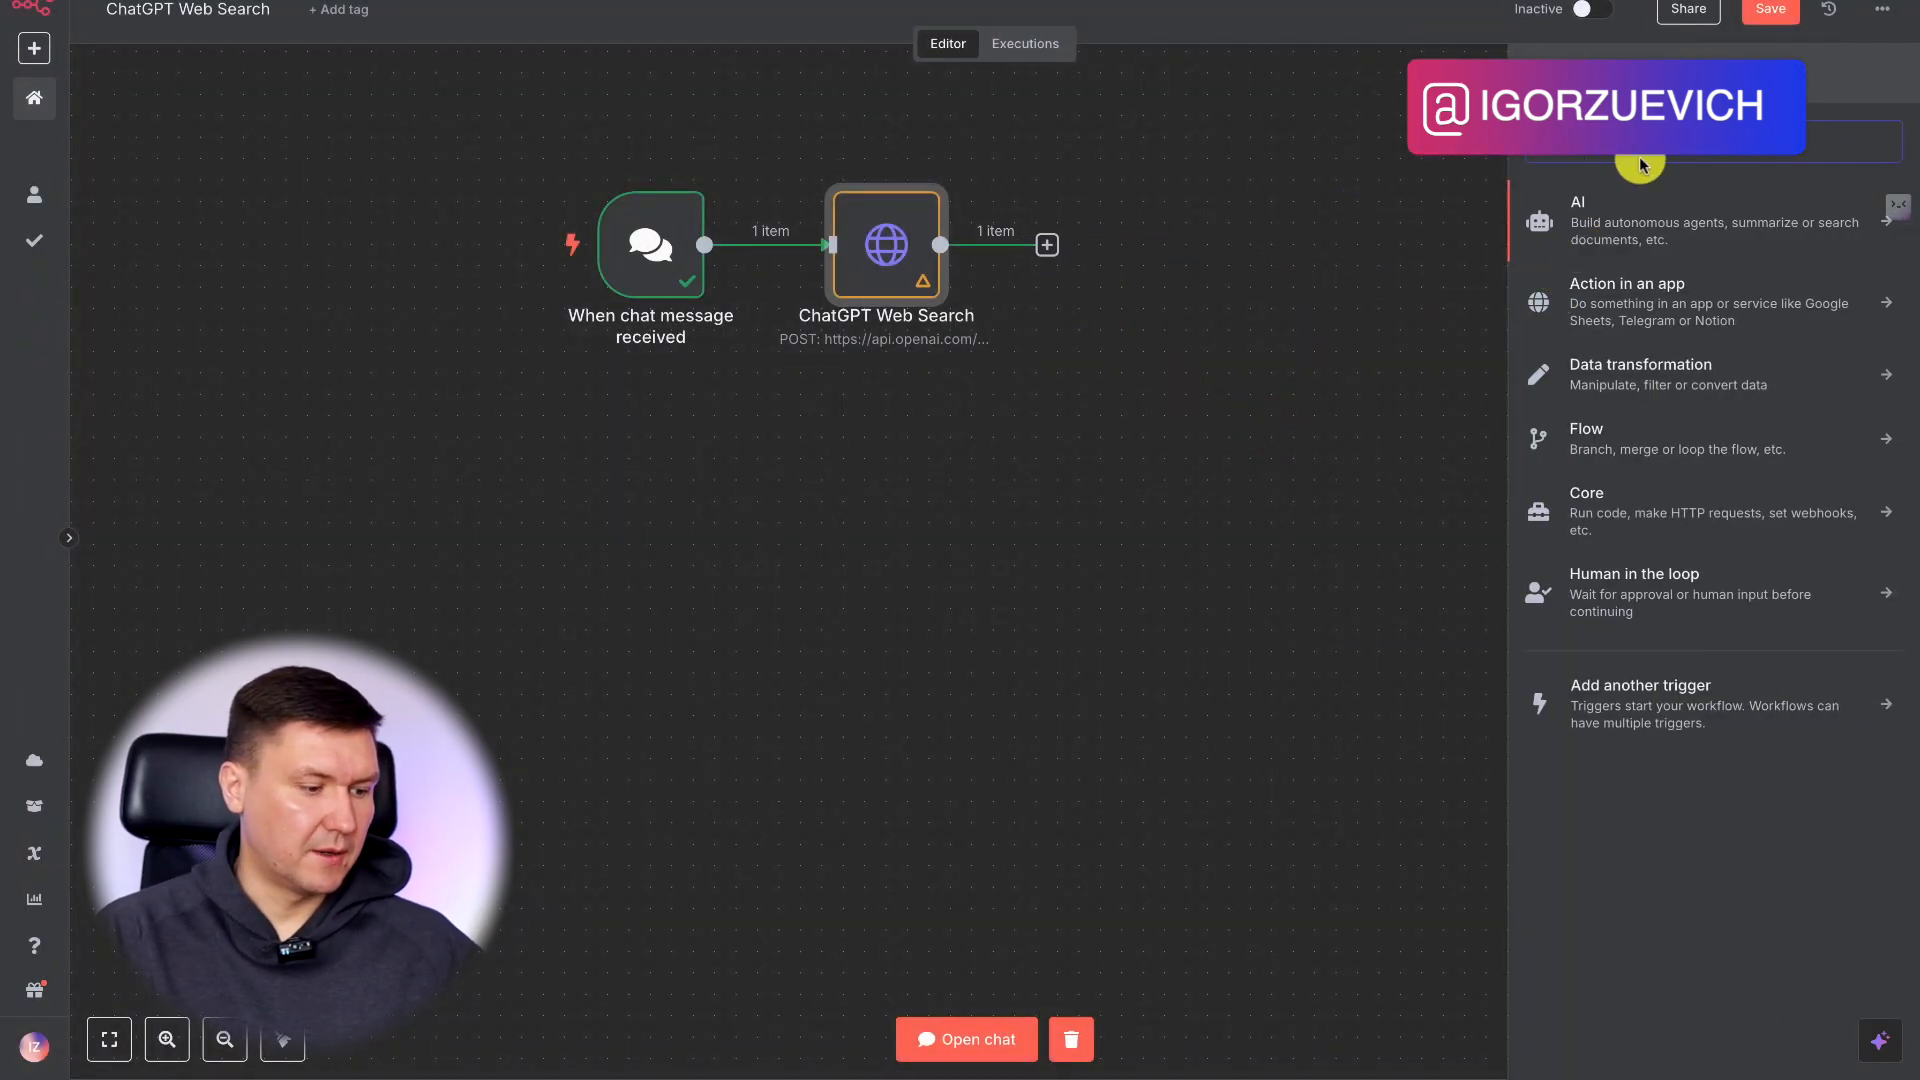
text(ув)
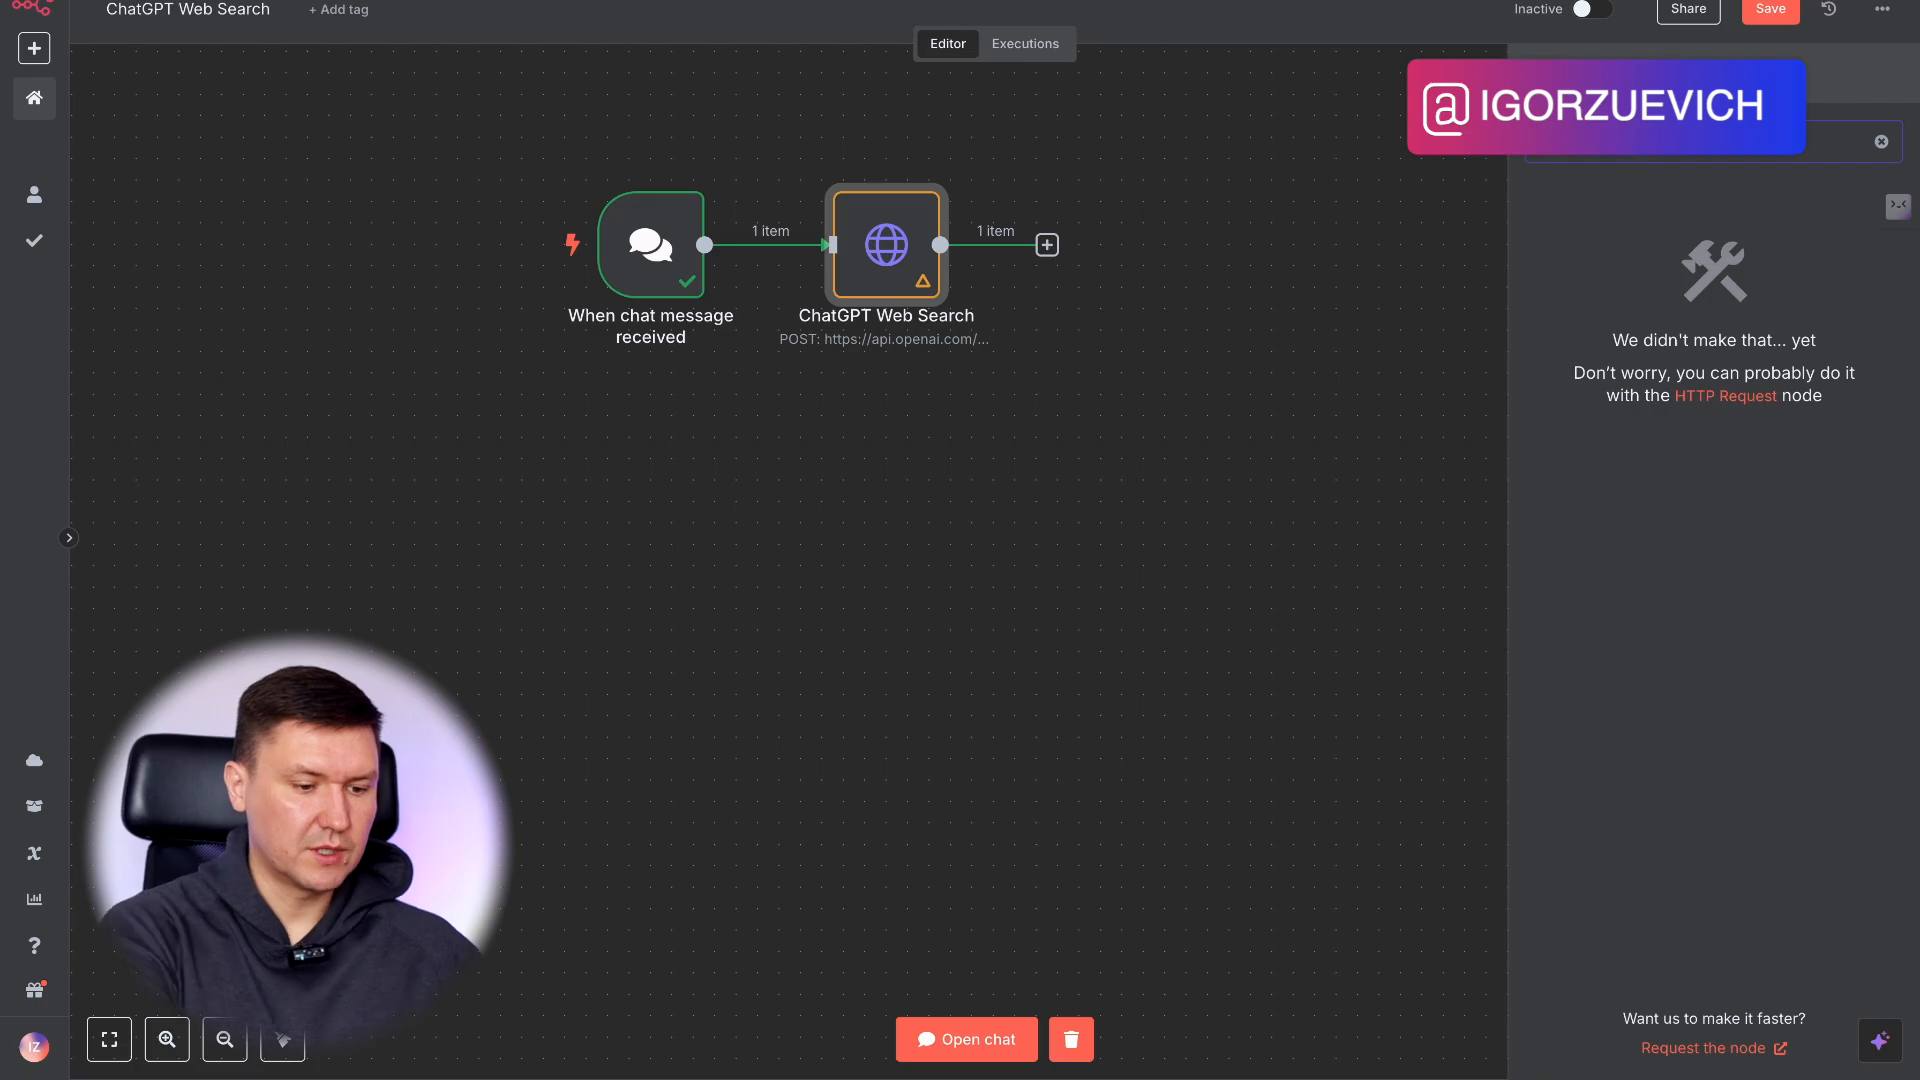
key(BackSpace)
key(BackSpace)
text(ув)
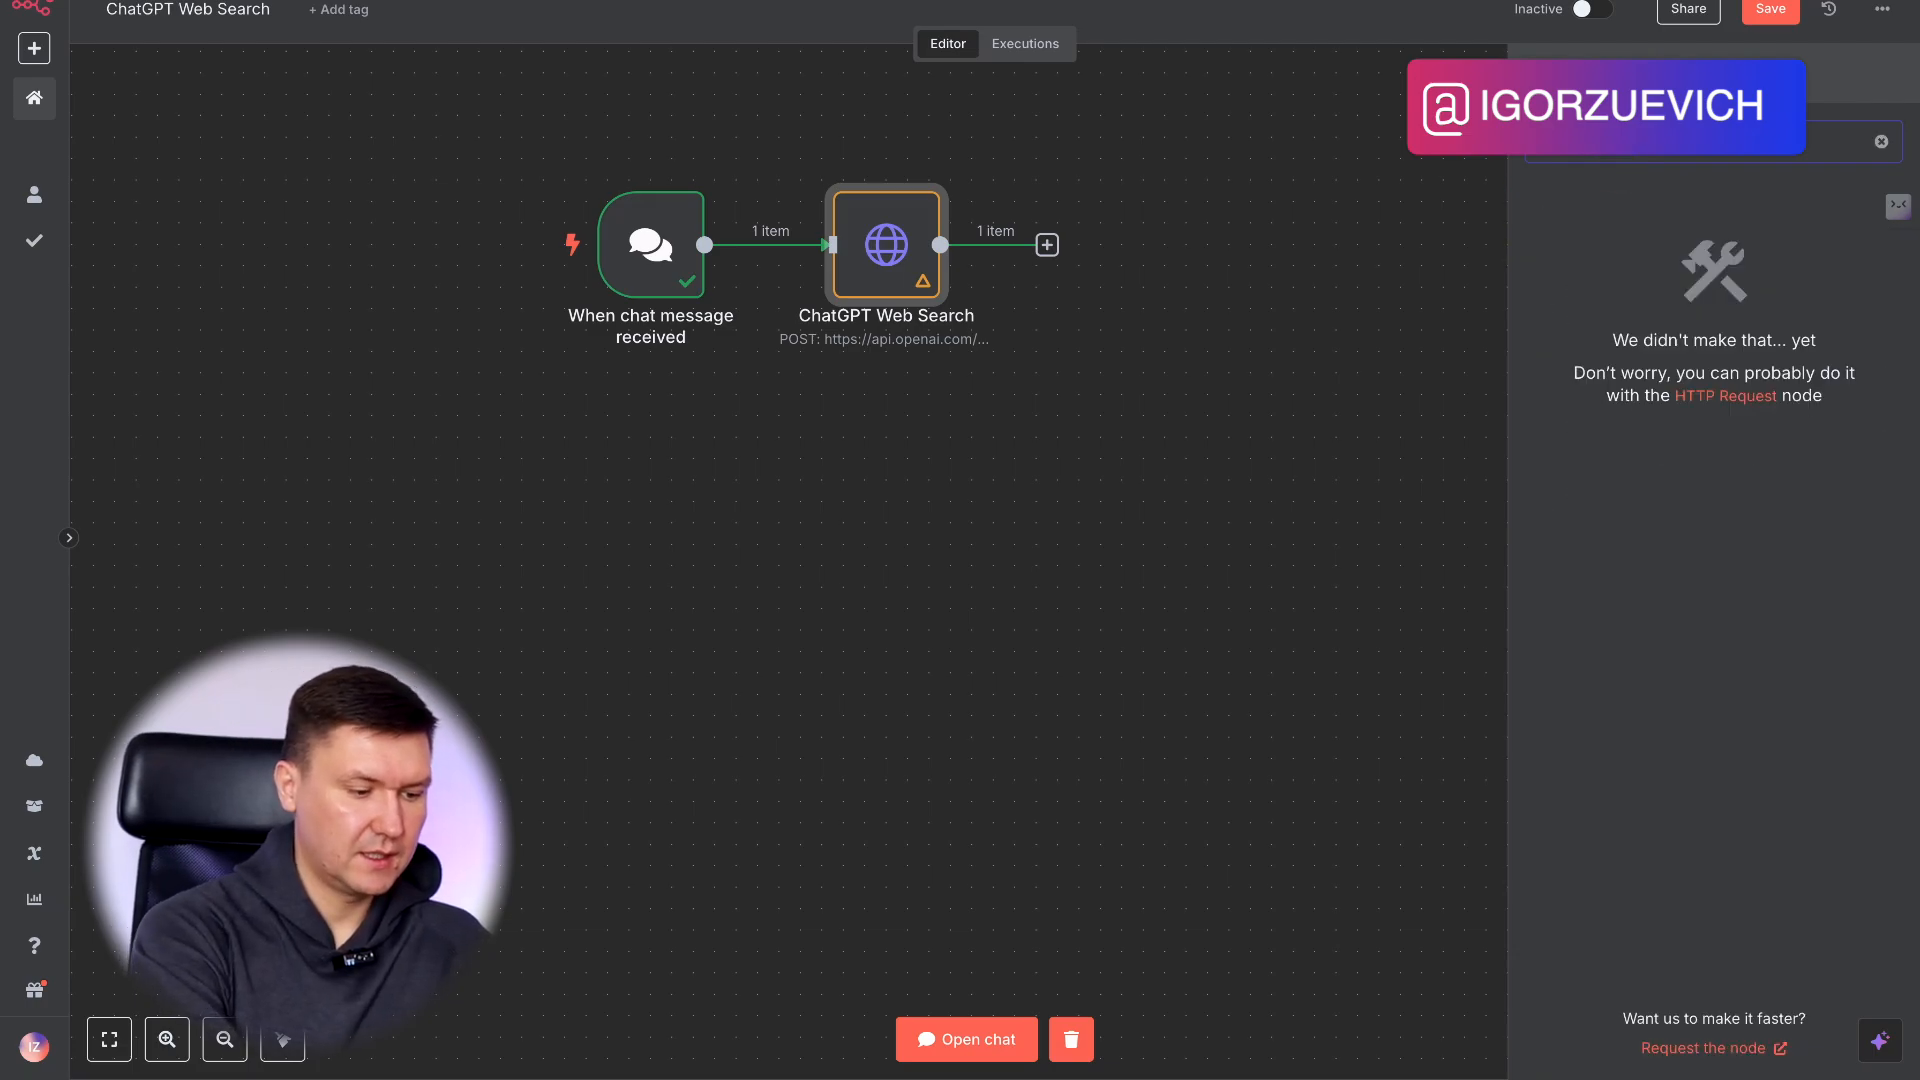
key(BackSpace)
key(BackSpace)
text(ed)
click(1672, 292)
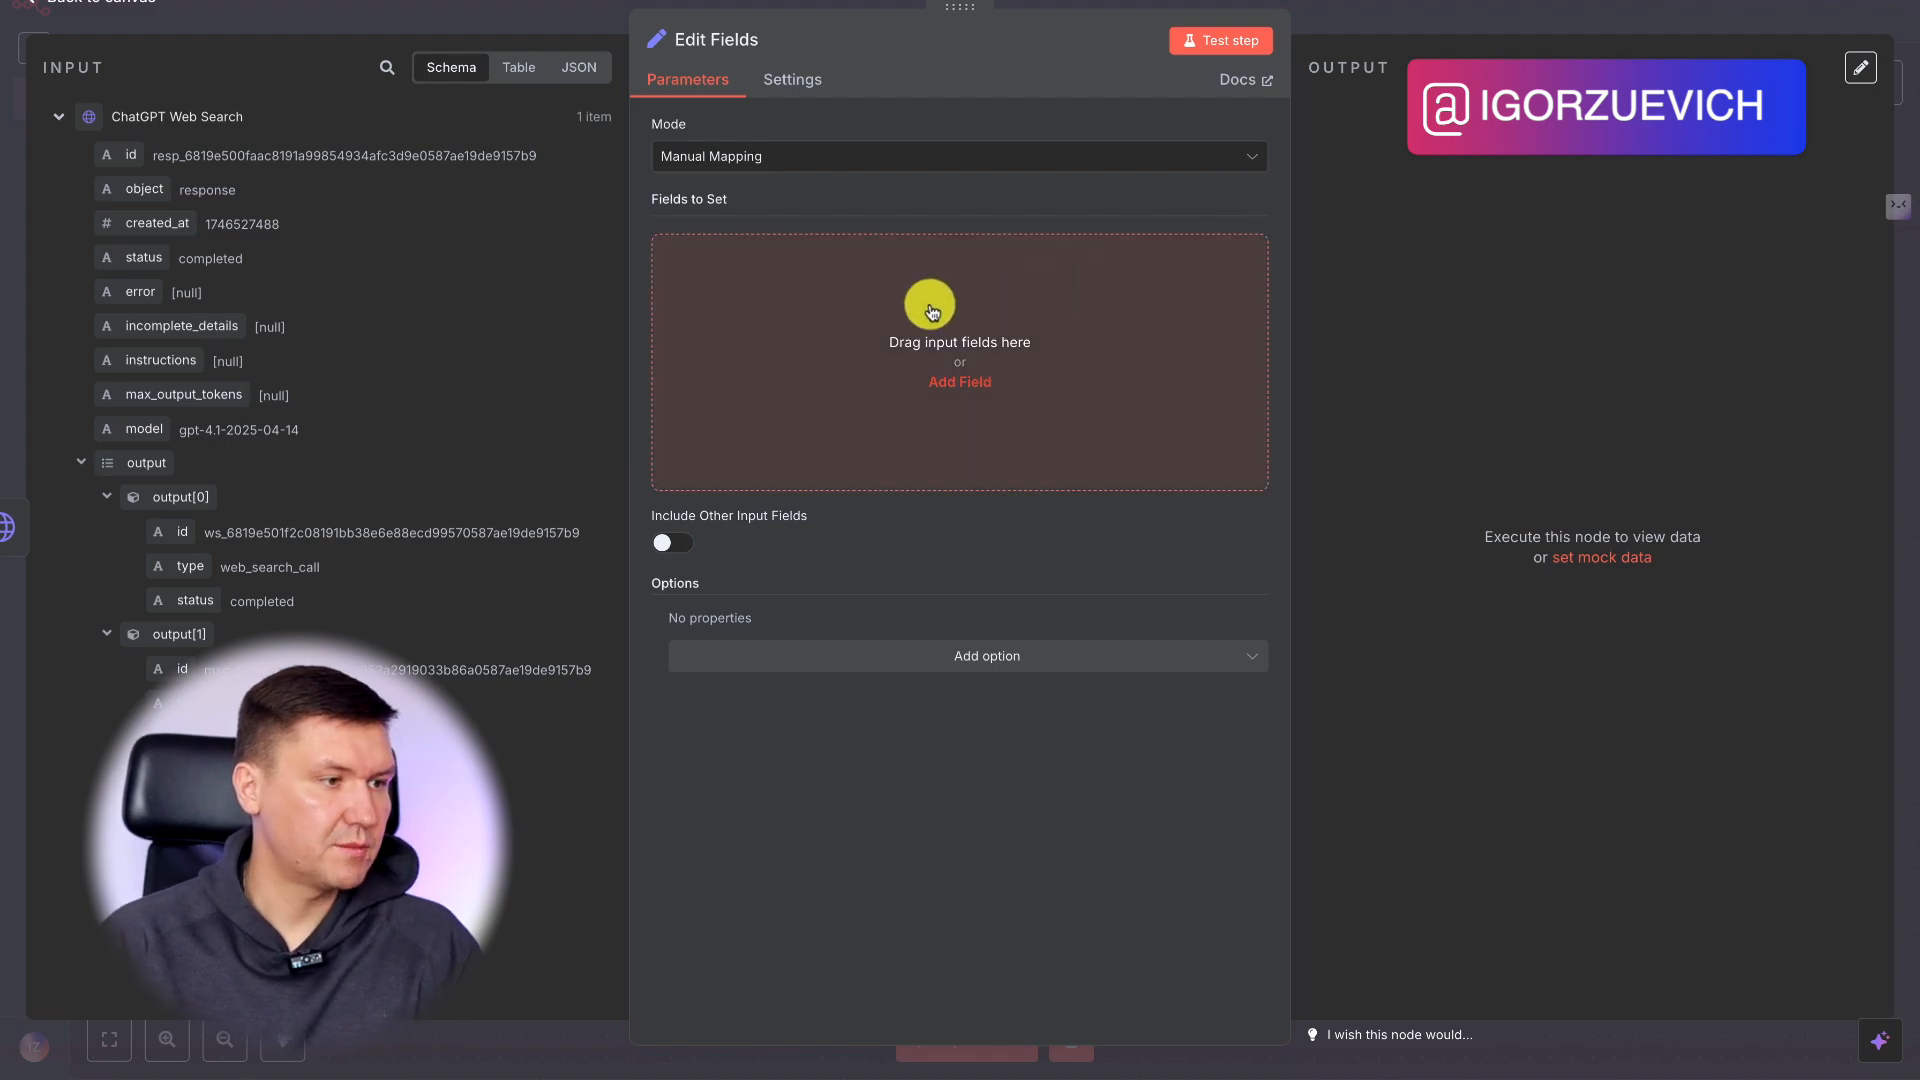
Add a String field named "text" to the Edit Fields node.
click(960, 381)
click(729, 255)
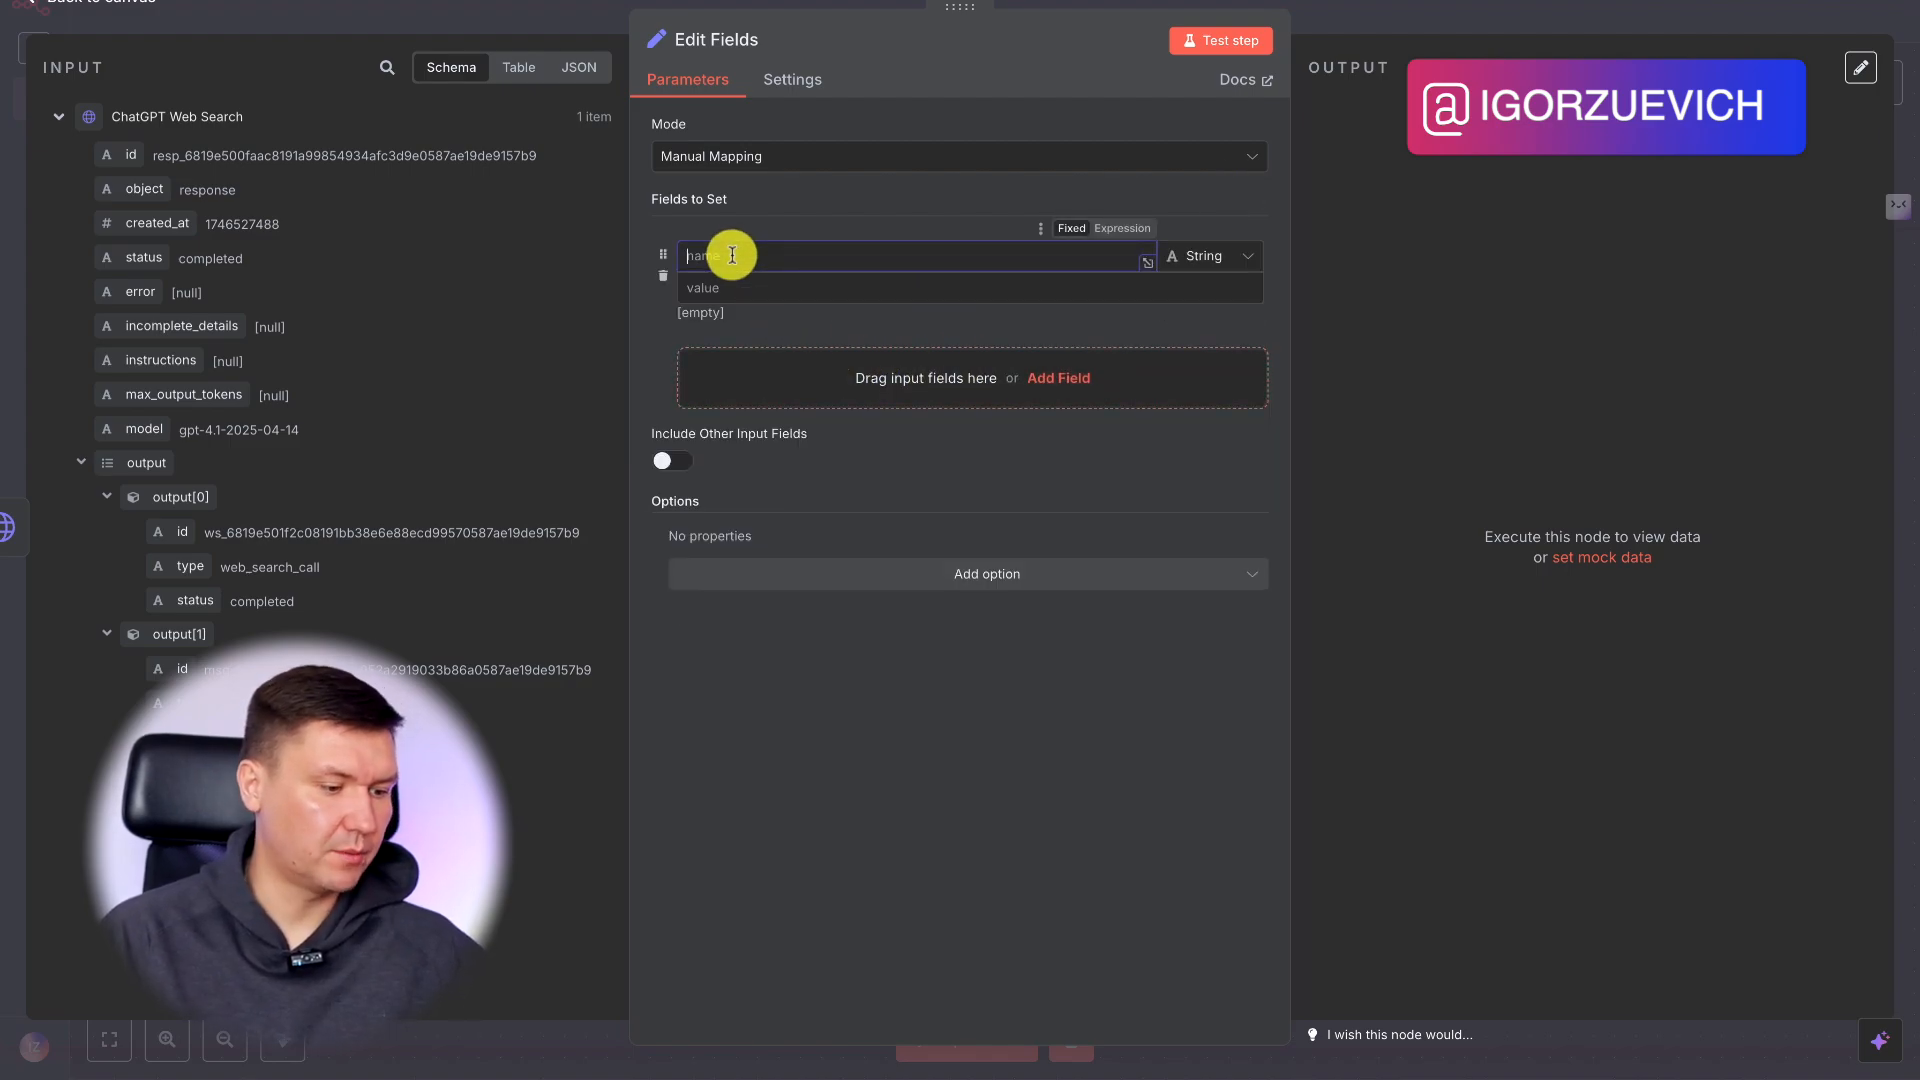
text(text)
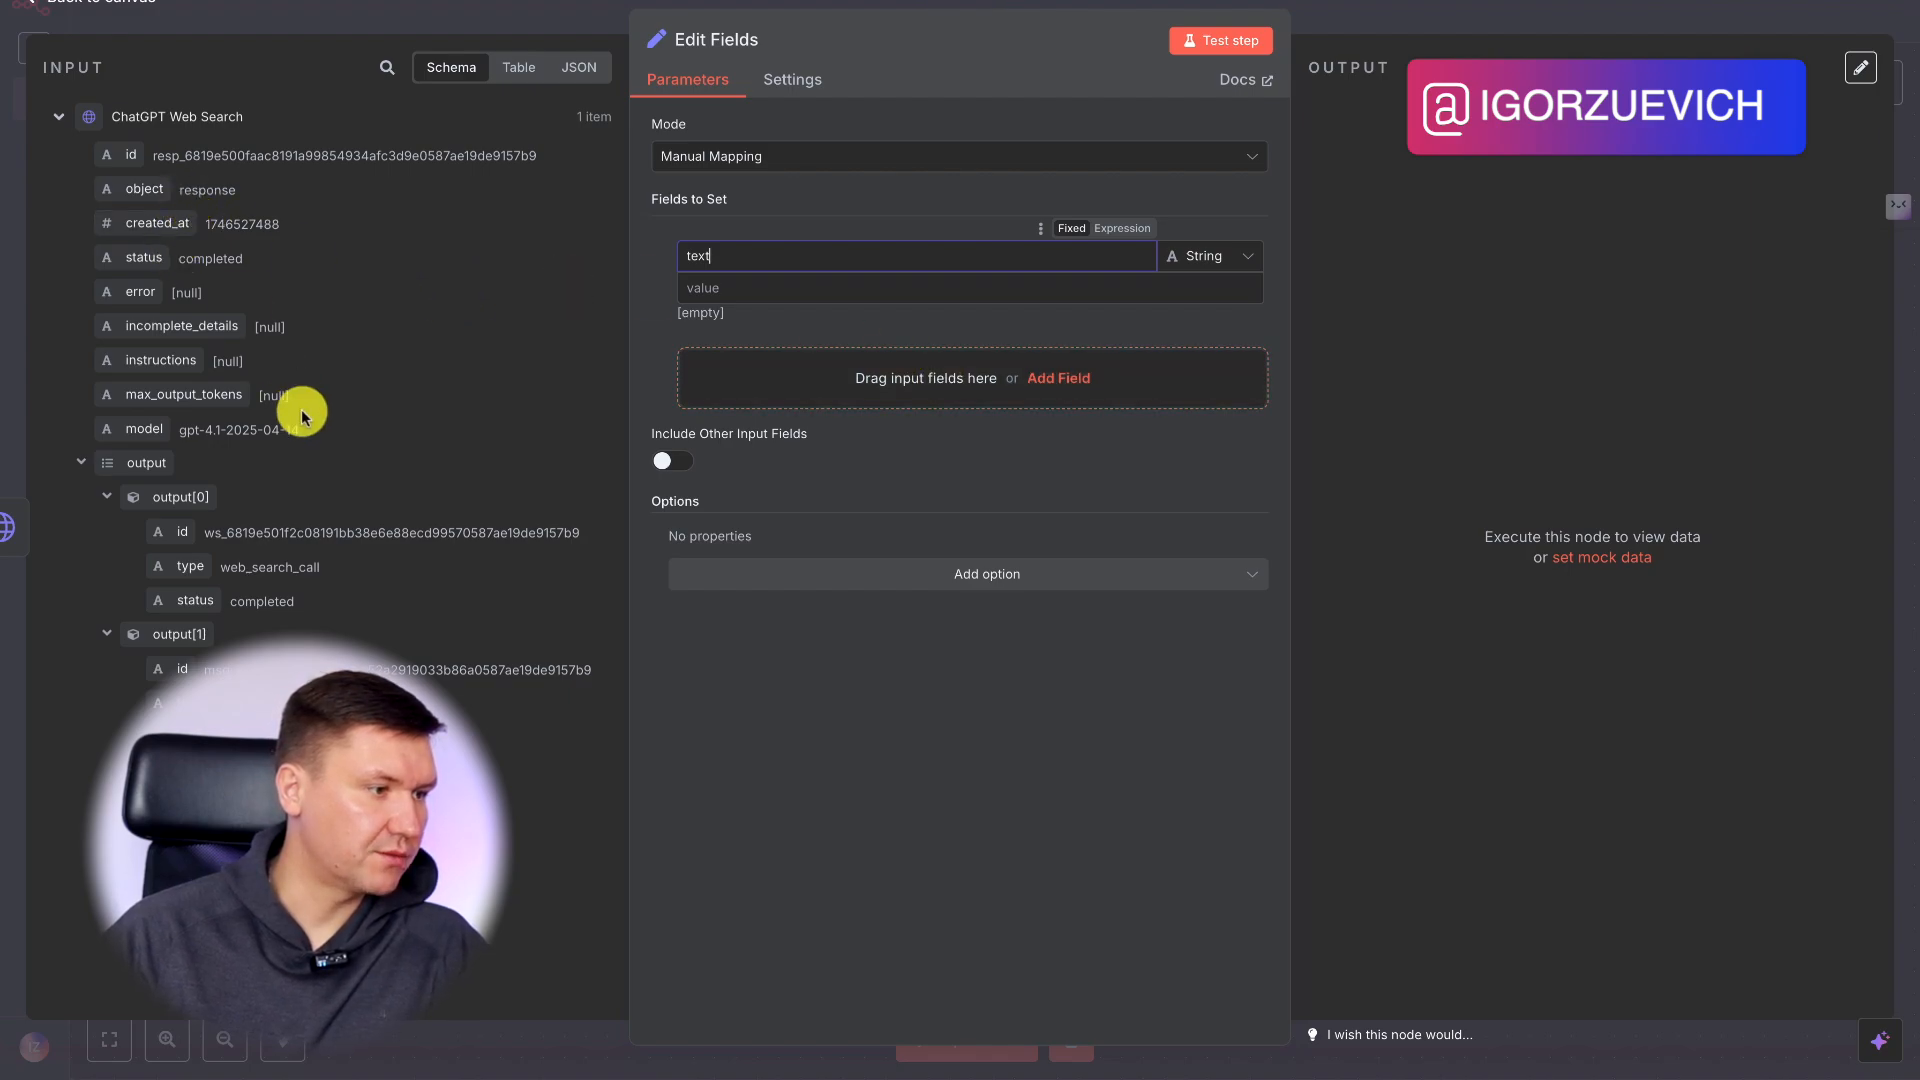
Map the text field's value to {{ $json.output[1].content[0].text }} from the web search output and save the workflow.
scroll(201, 530, down, 2)
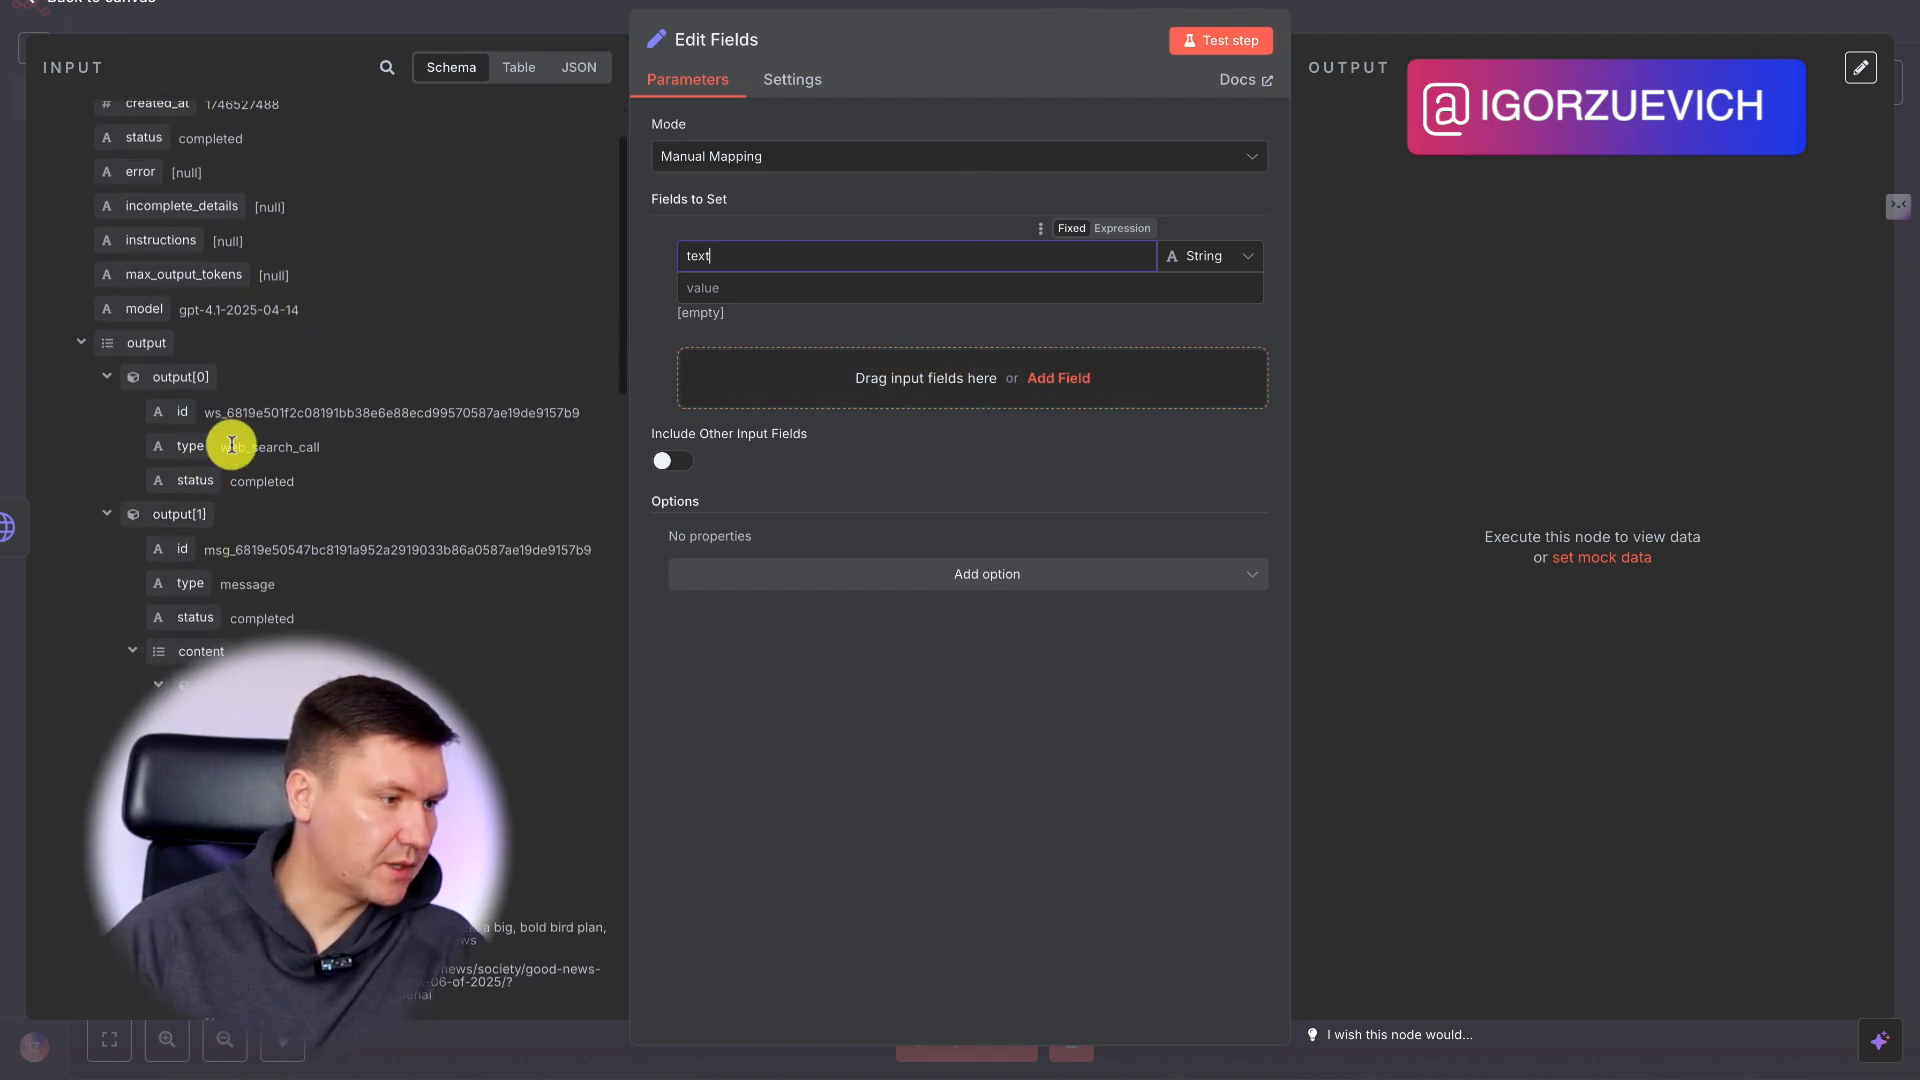
scroll(314, 510, down, 5)
scroll(460, 600, down, 2)
scroll(445, 600, down, 1)
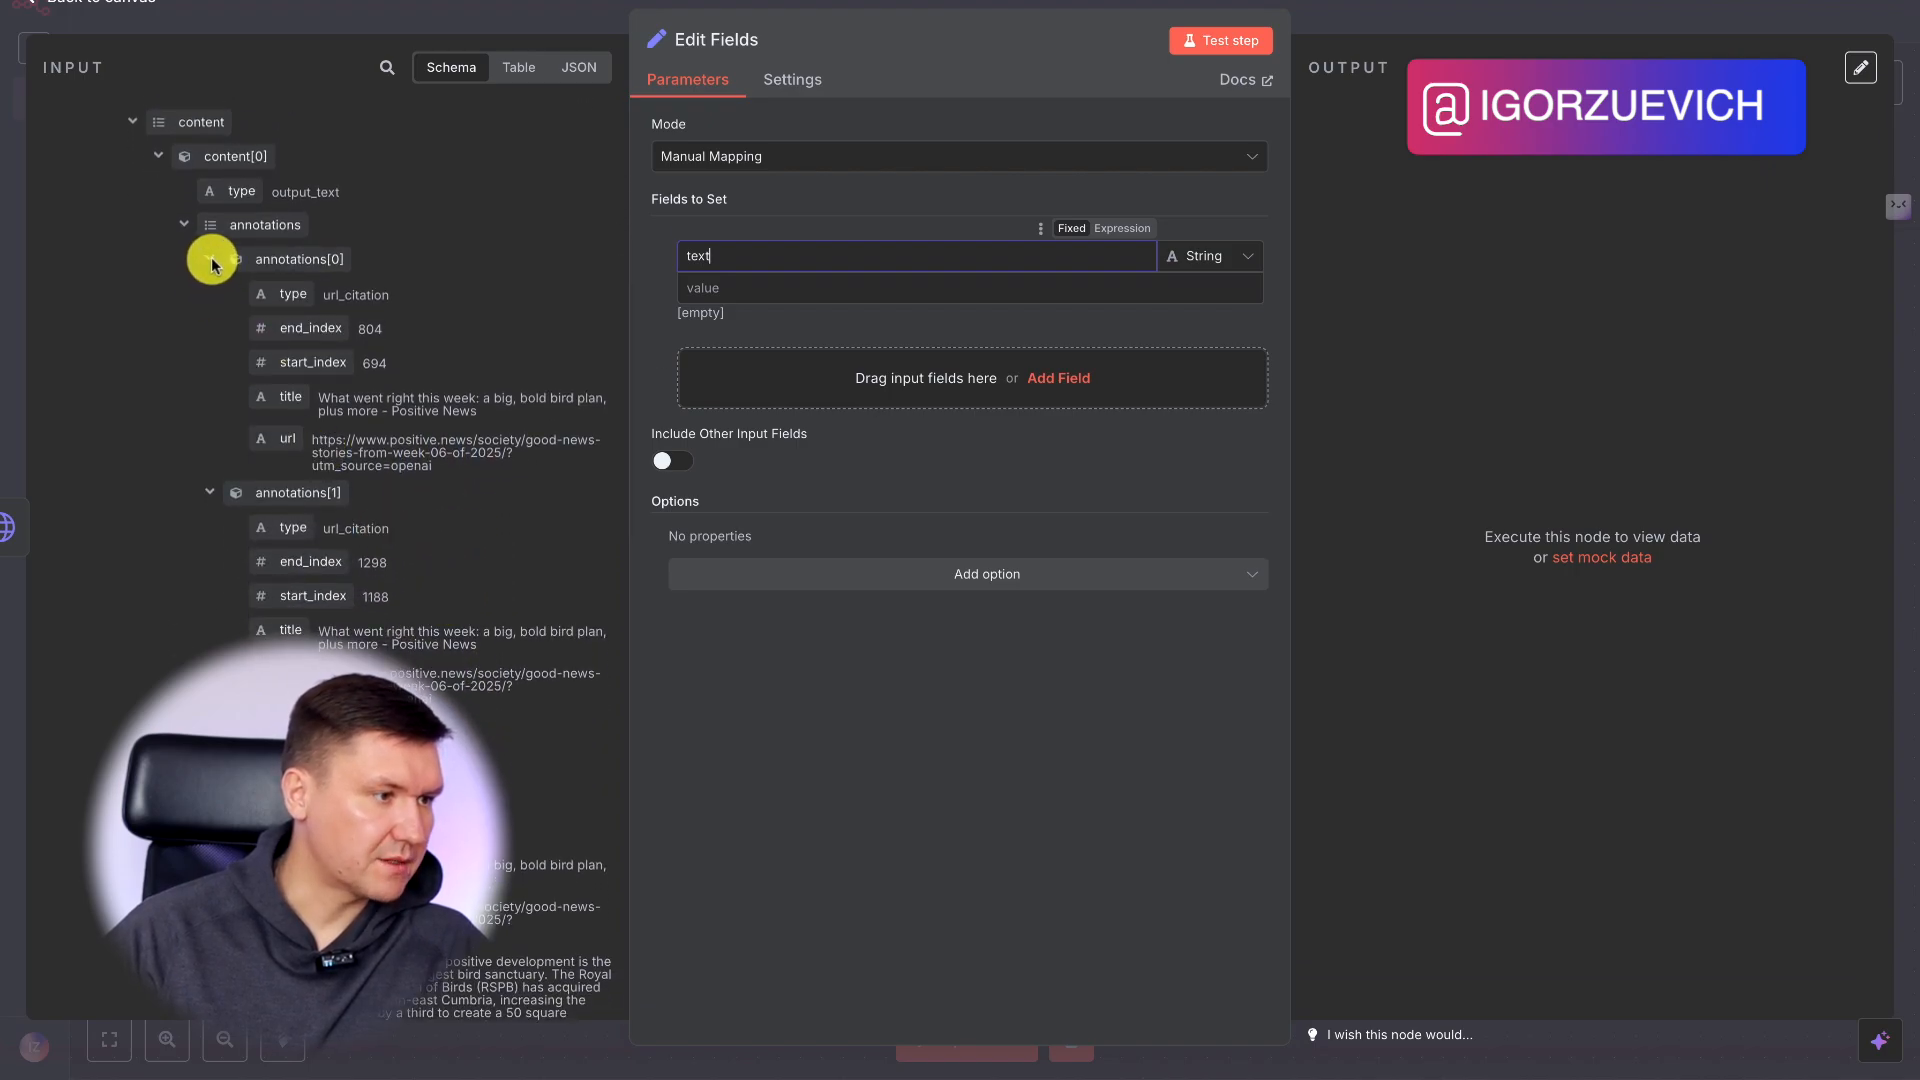
scroll(430, 679, down, 10)
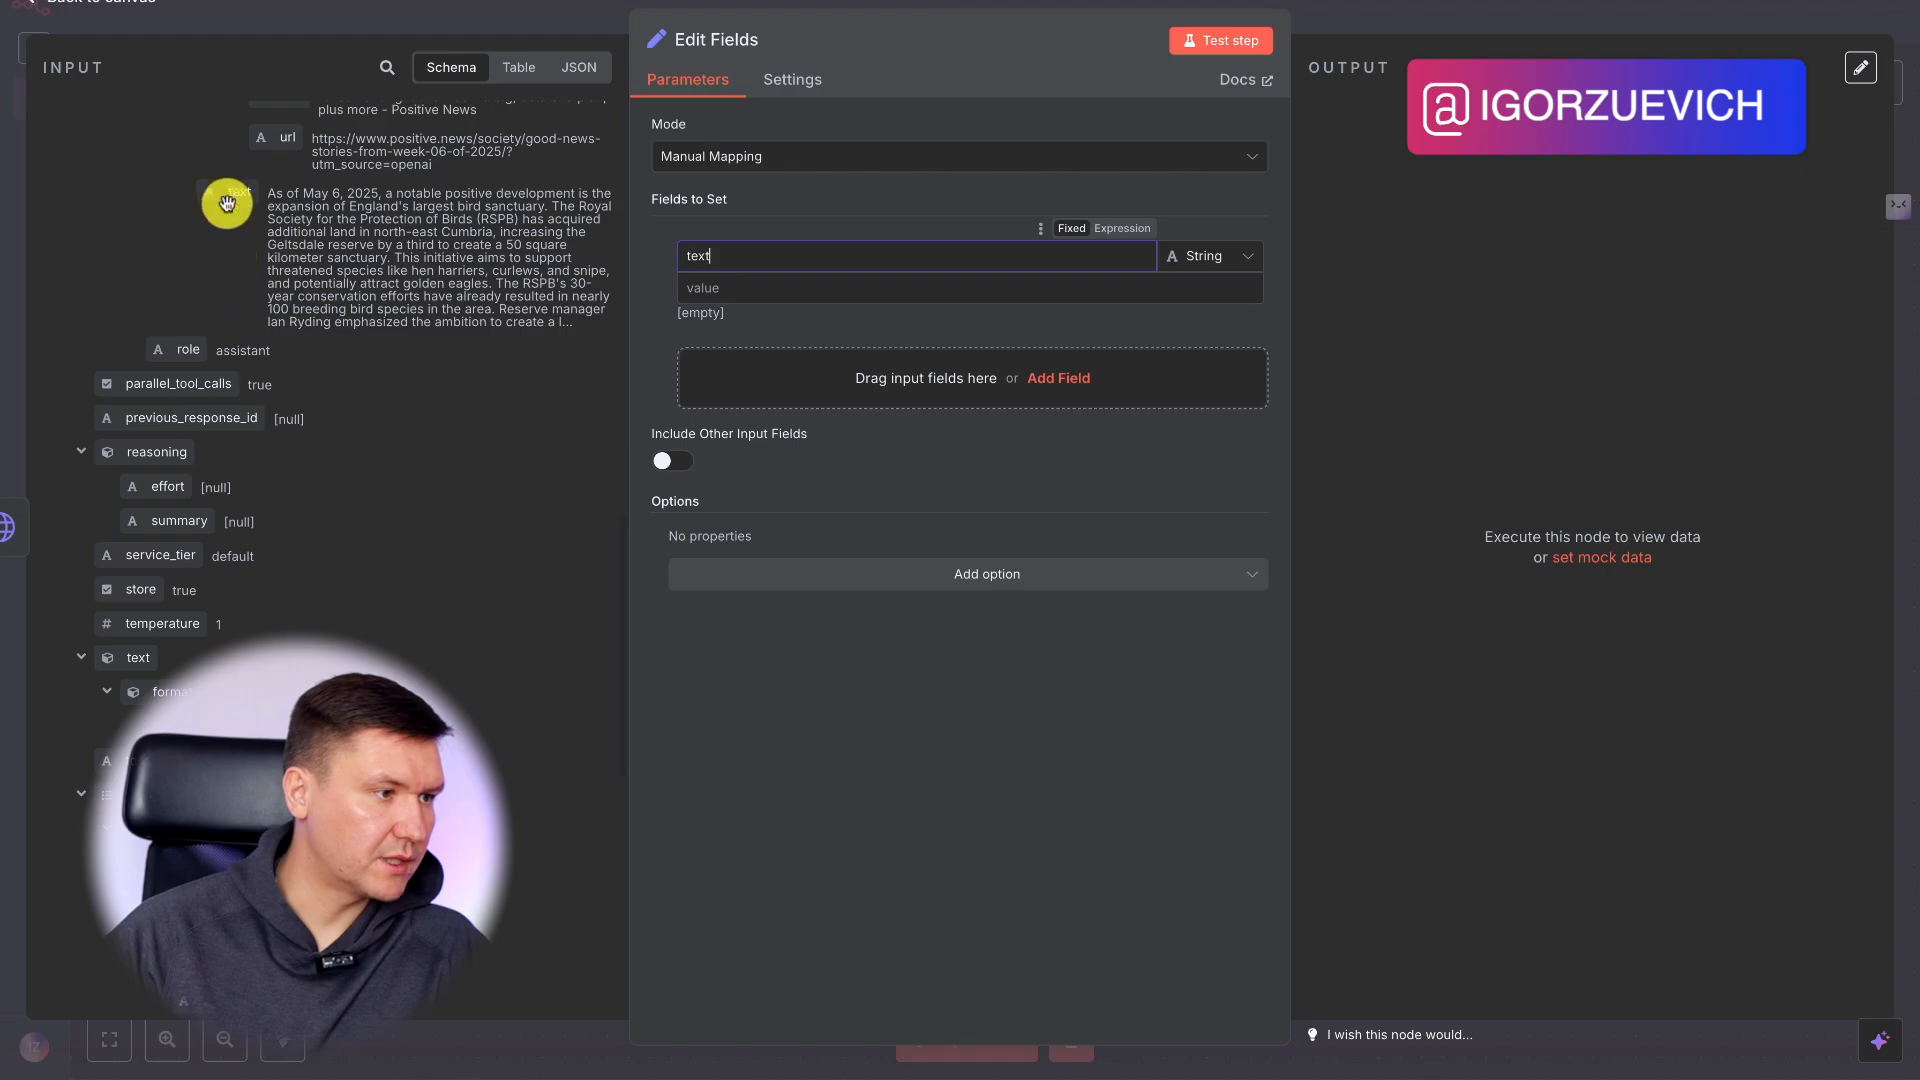
drag(232, 190, 727, 287)
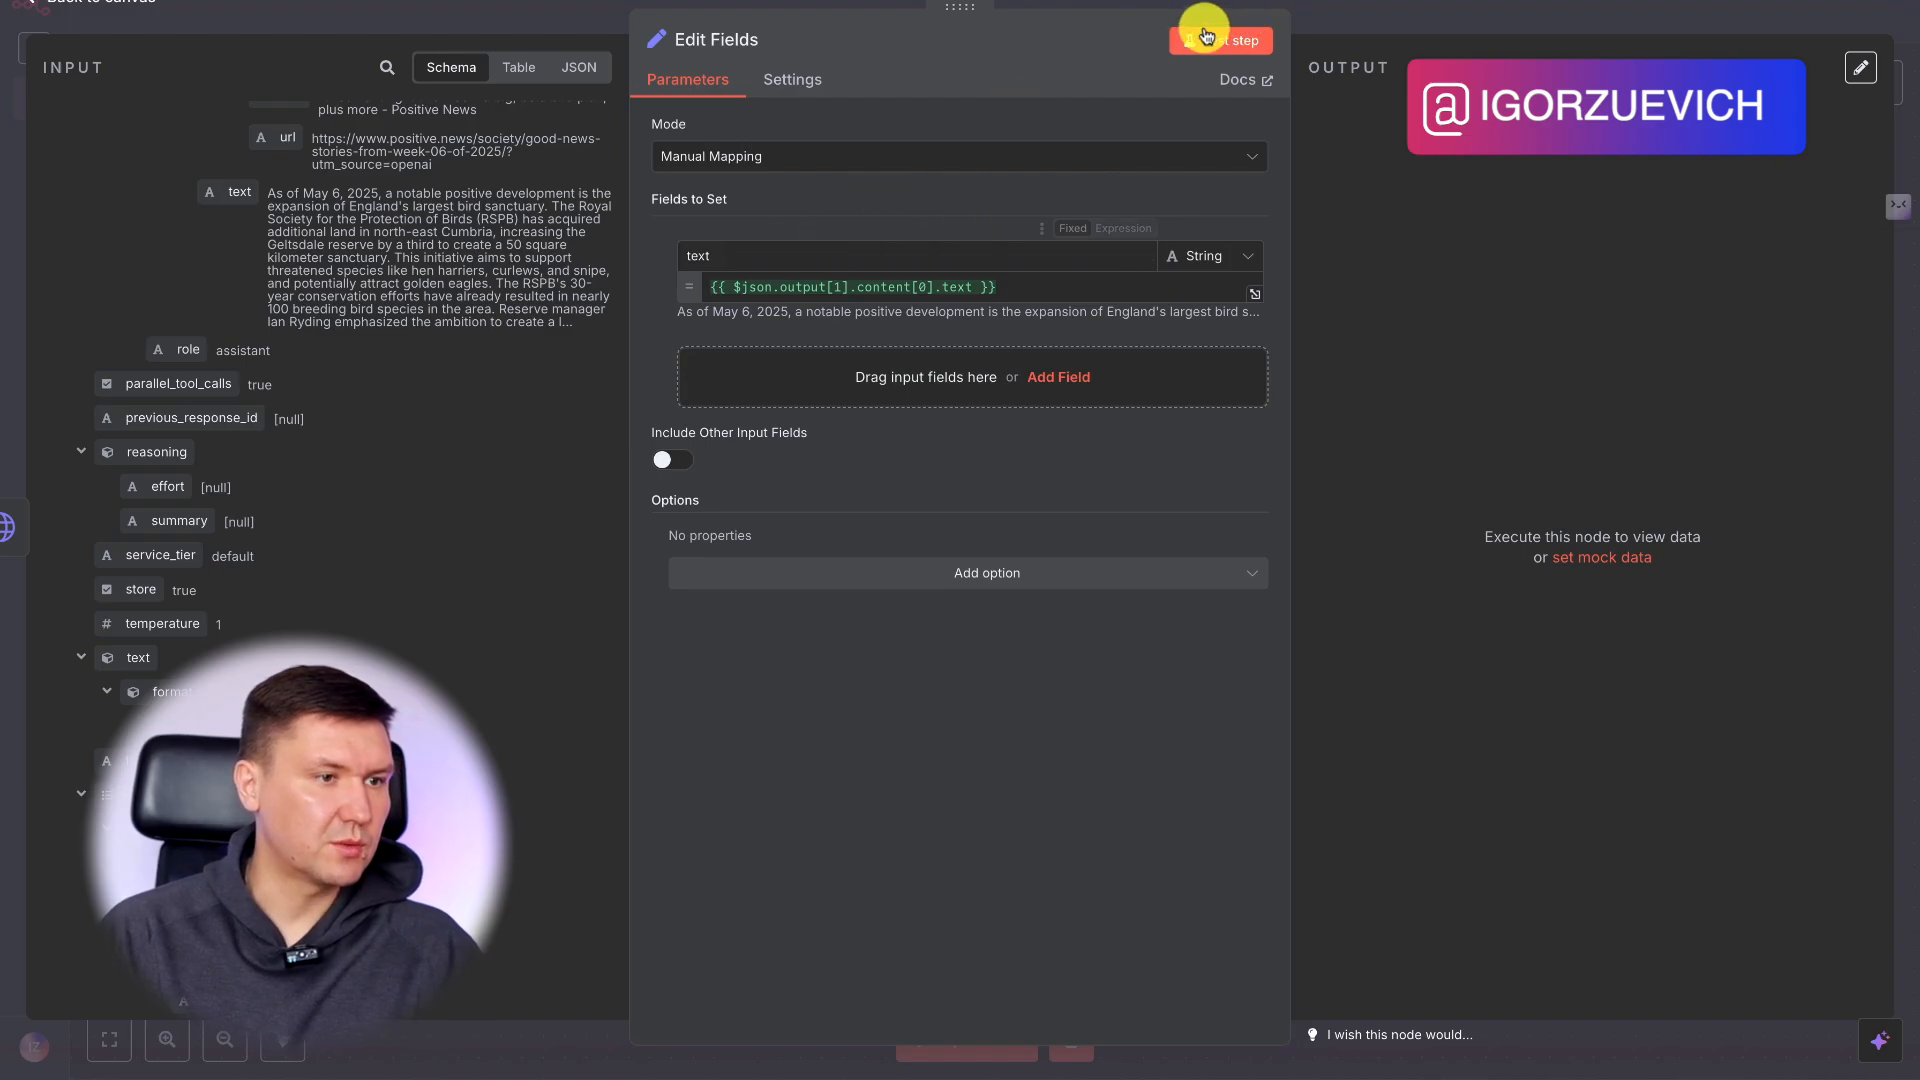
click(1364, 16)
click(1777, 10)
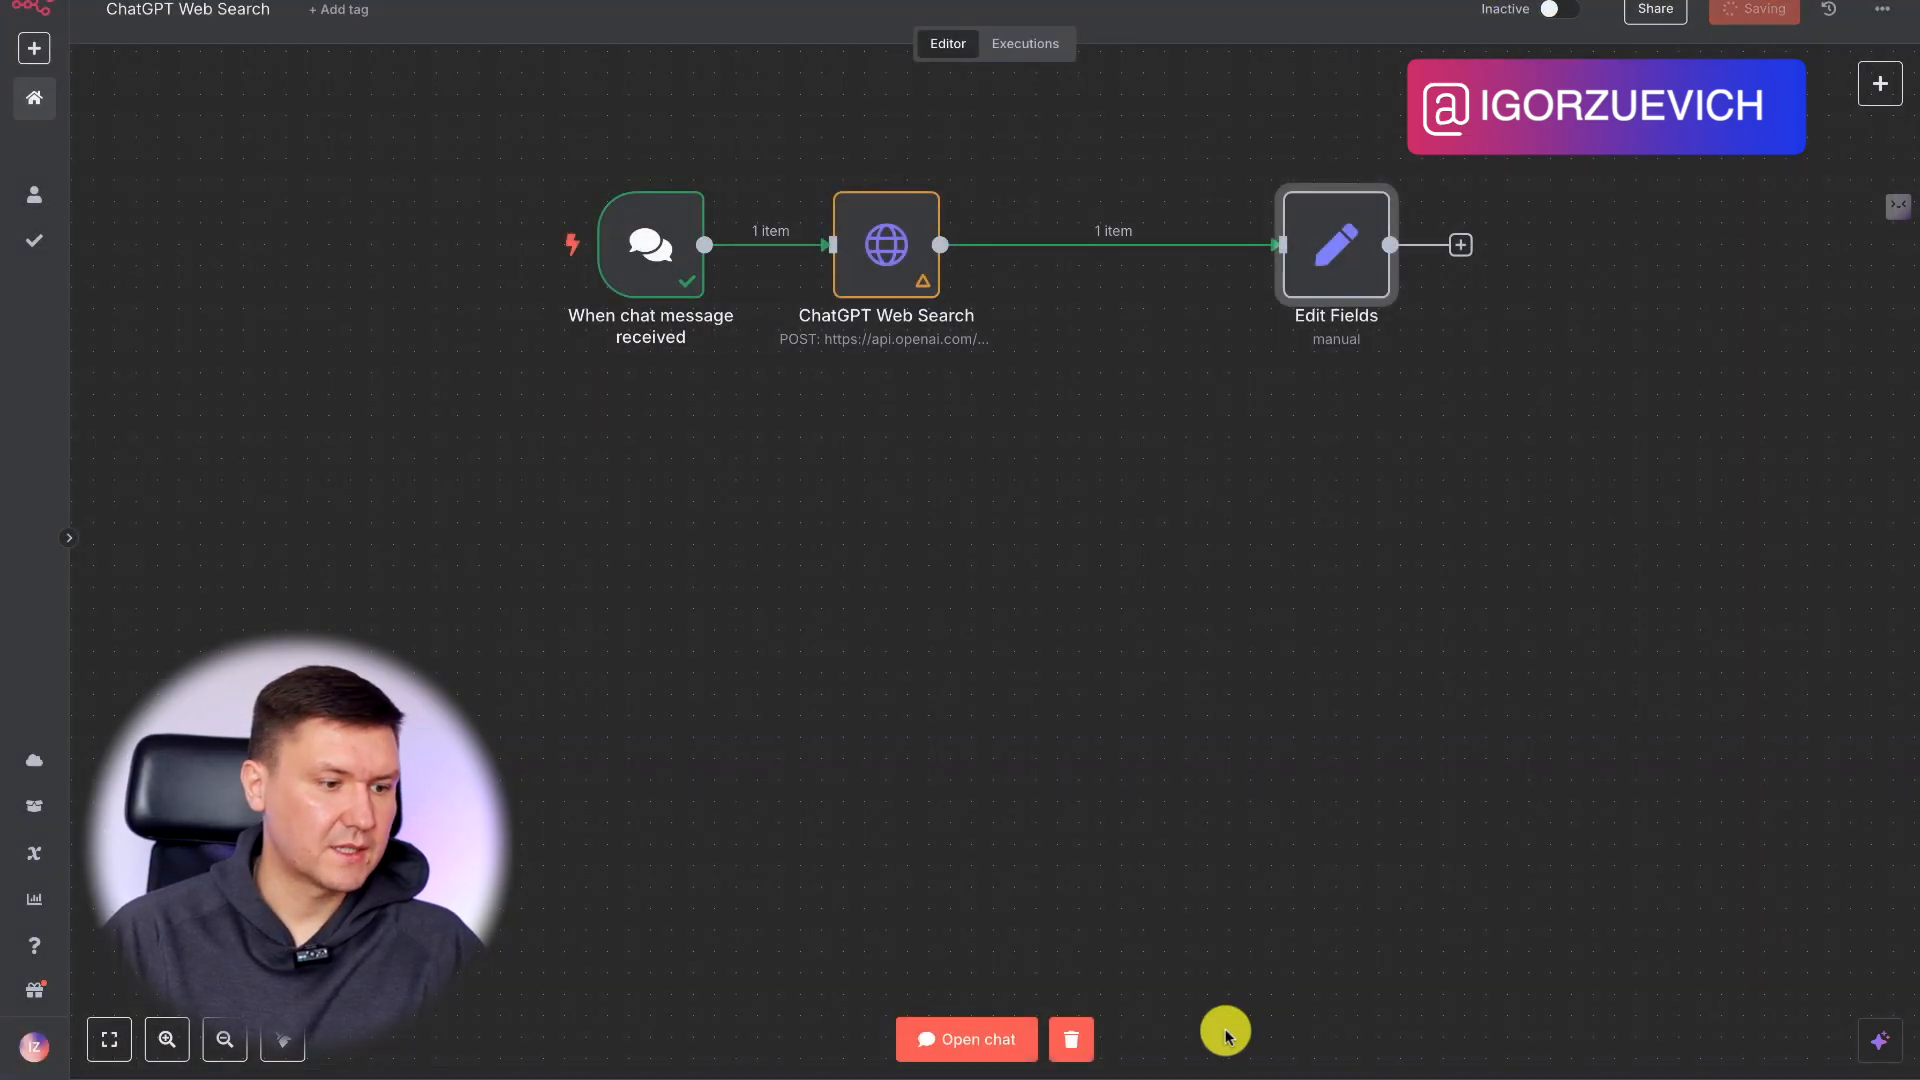
Open the workflow chat, reset it to a new session and send the message "Какое сегодня число?".
click(981, 1039)
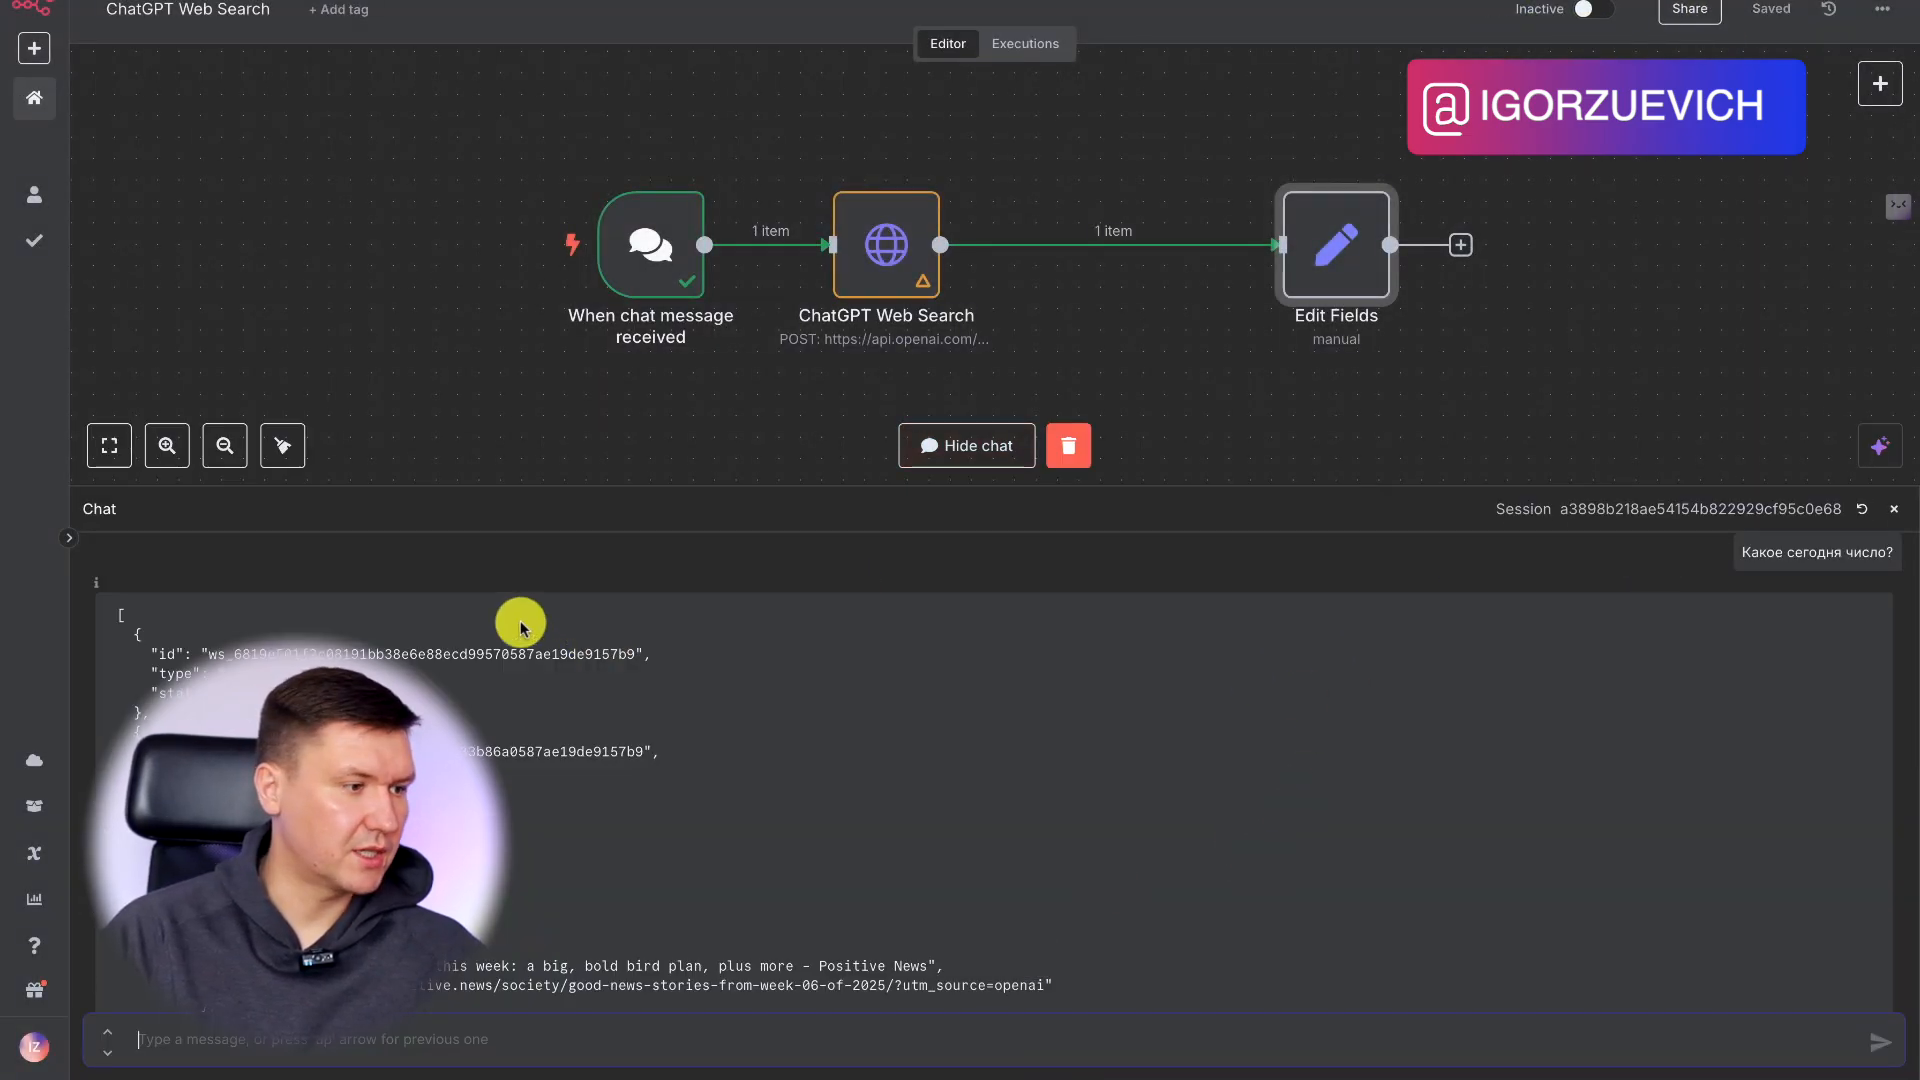
click(1862, 516)
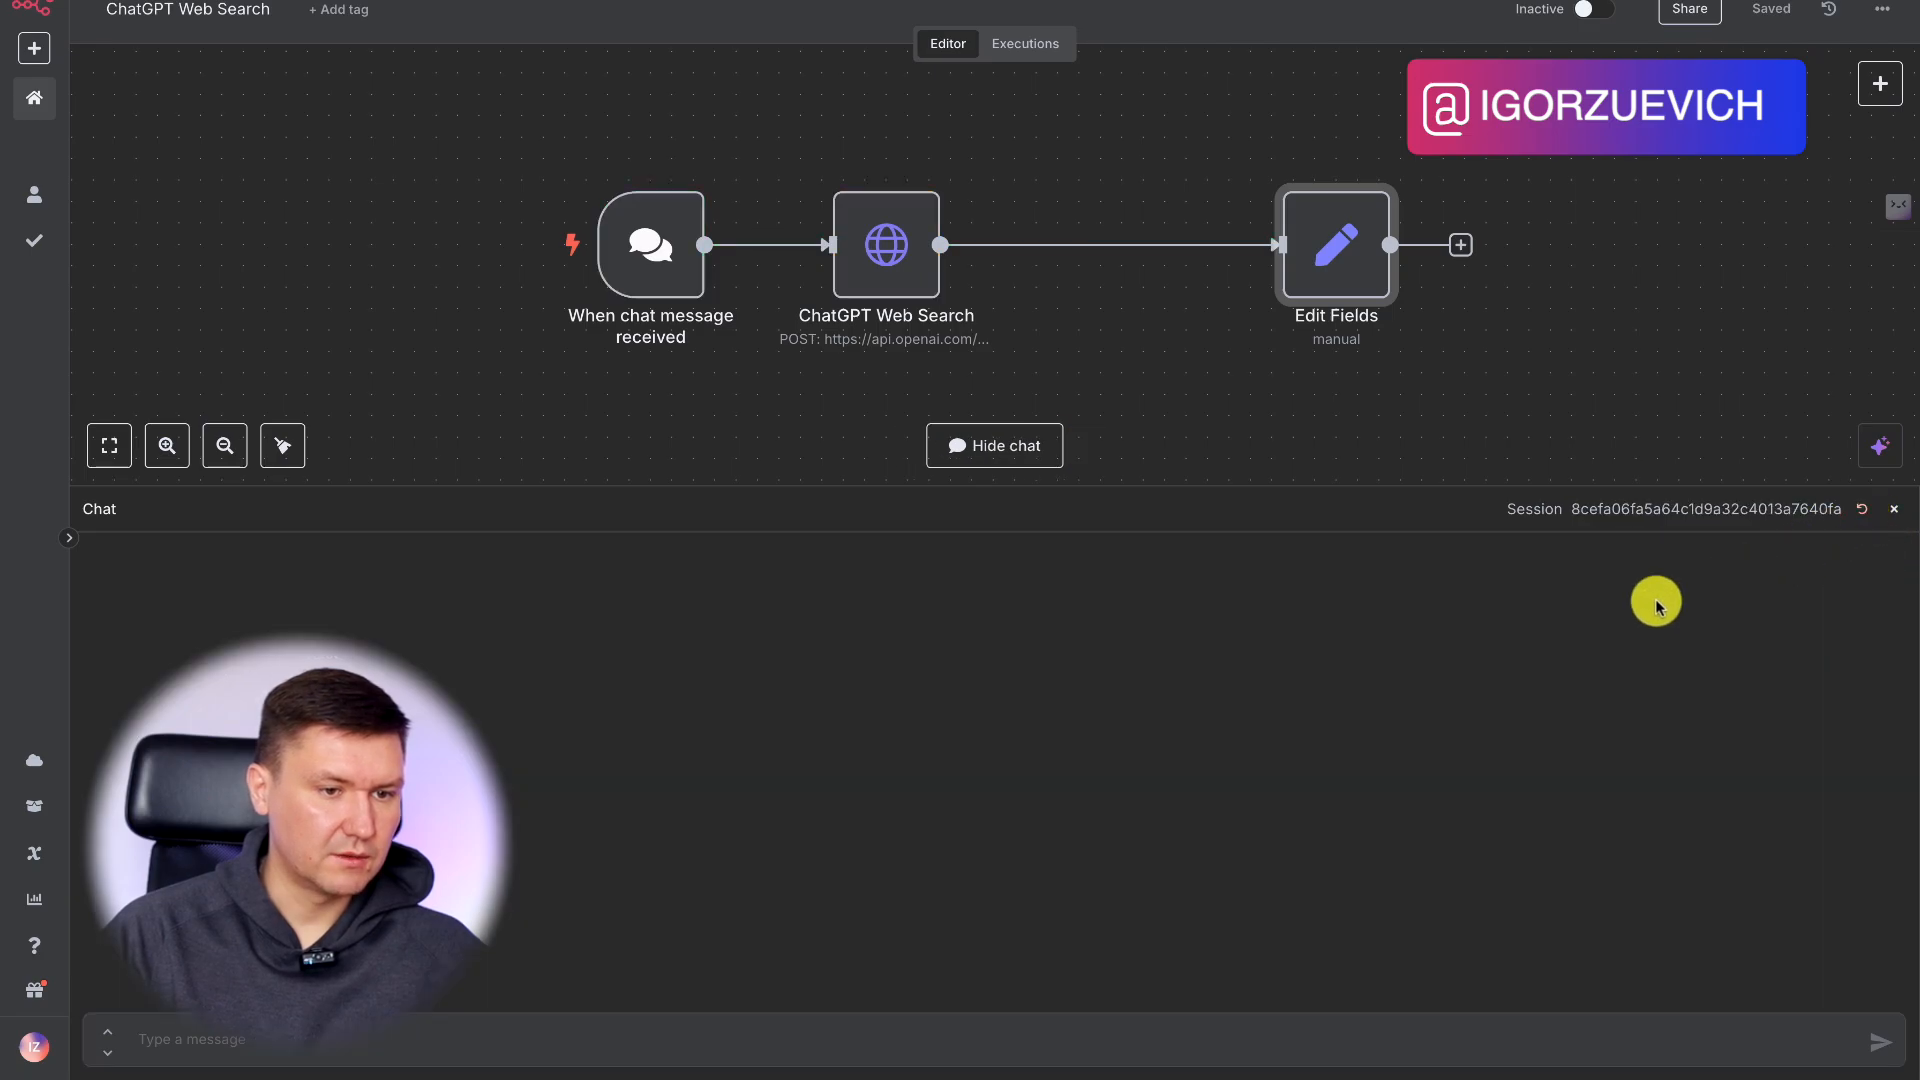
click(210, 1038)
text(Rfrj)
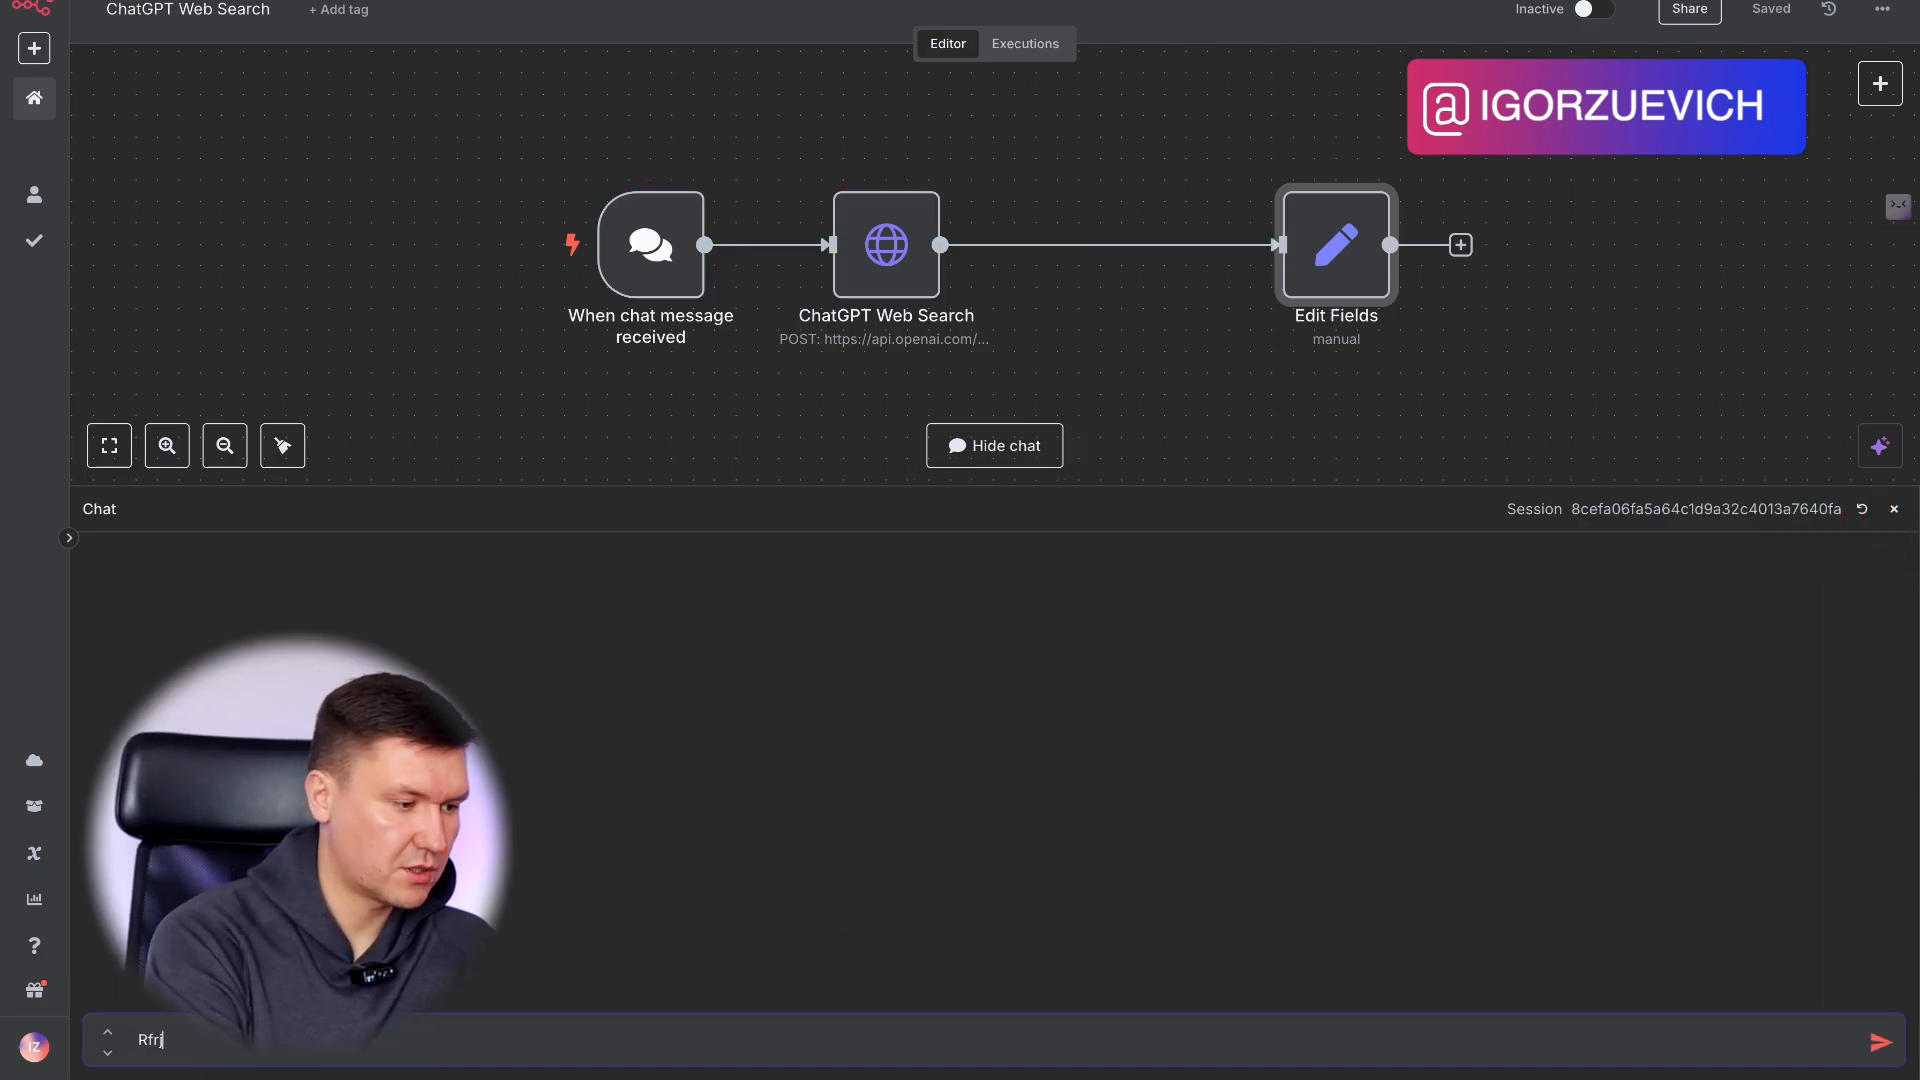
key(Return)
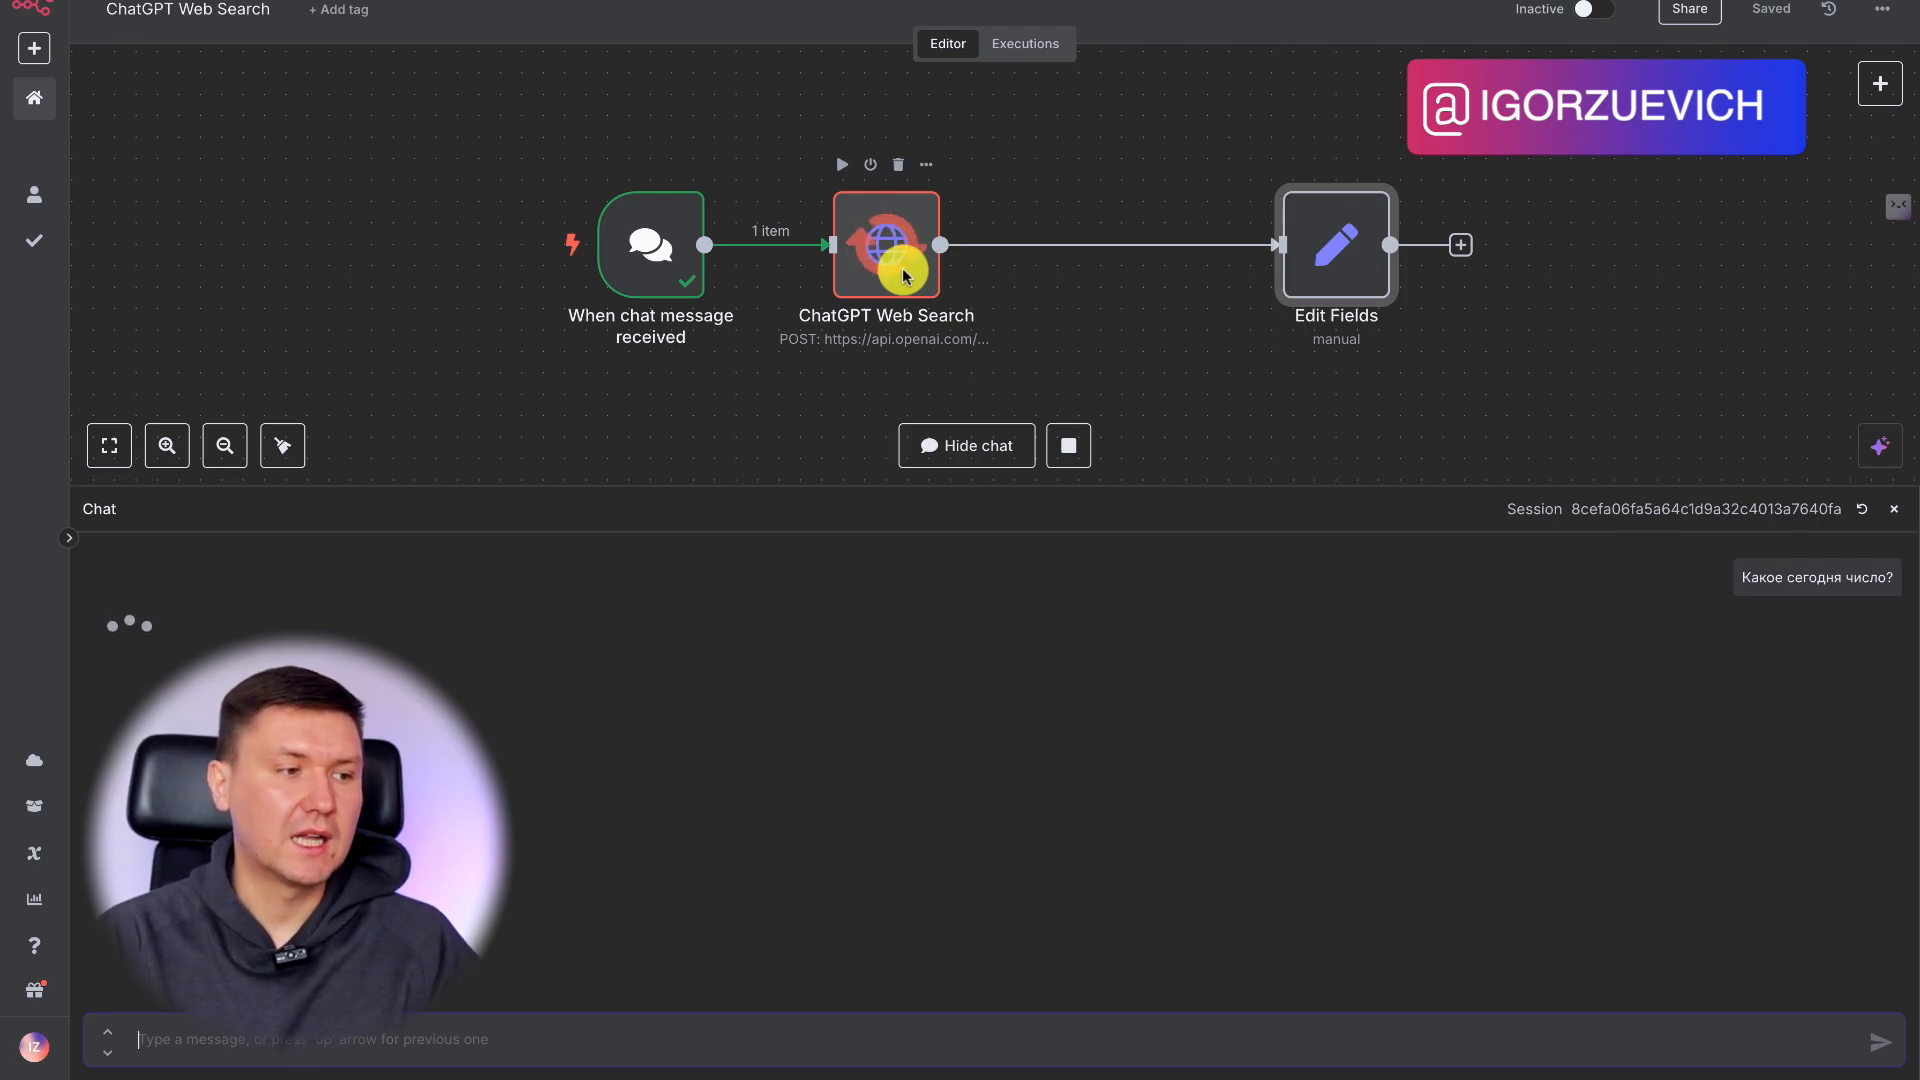
Reposition the ChatGPT Web Search node about midway between its neighbouring nodes, close the chat and save the workflow.
mouse_move(901, 268)
mouse_down()
mouse_move(872, 266)
mouse_move(921, 272)
mouse_up()
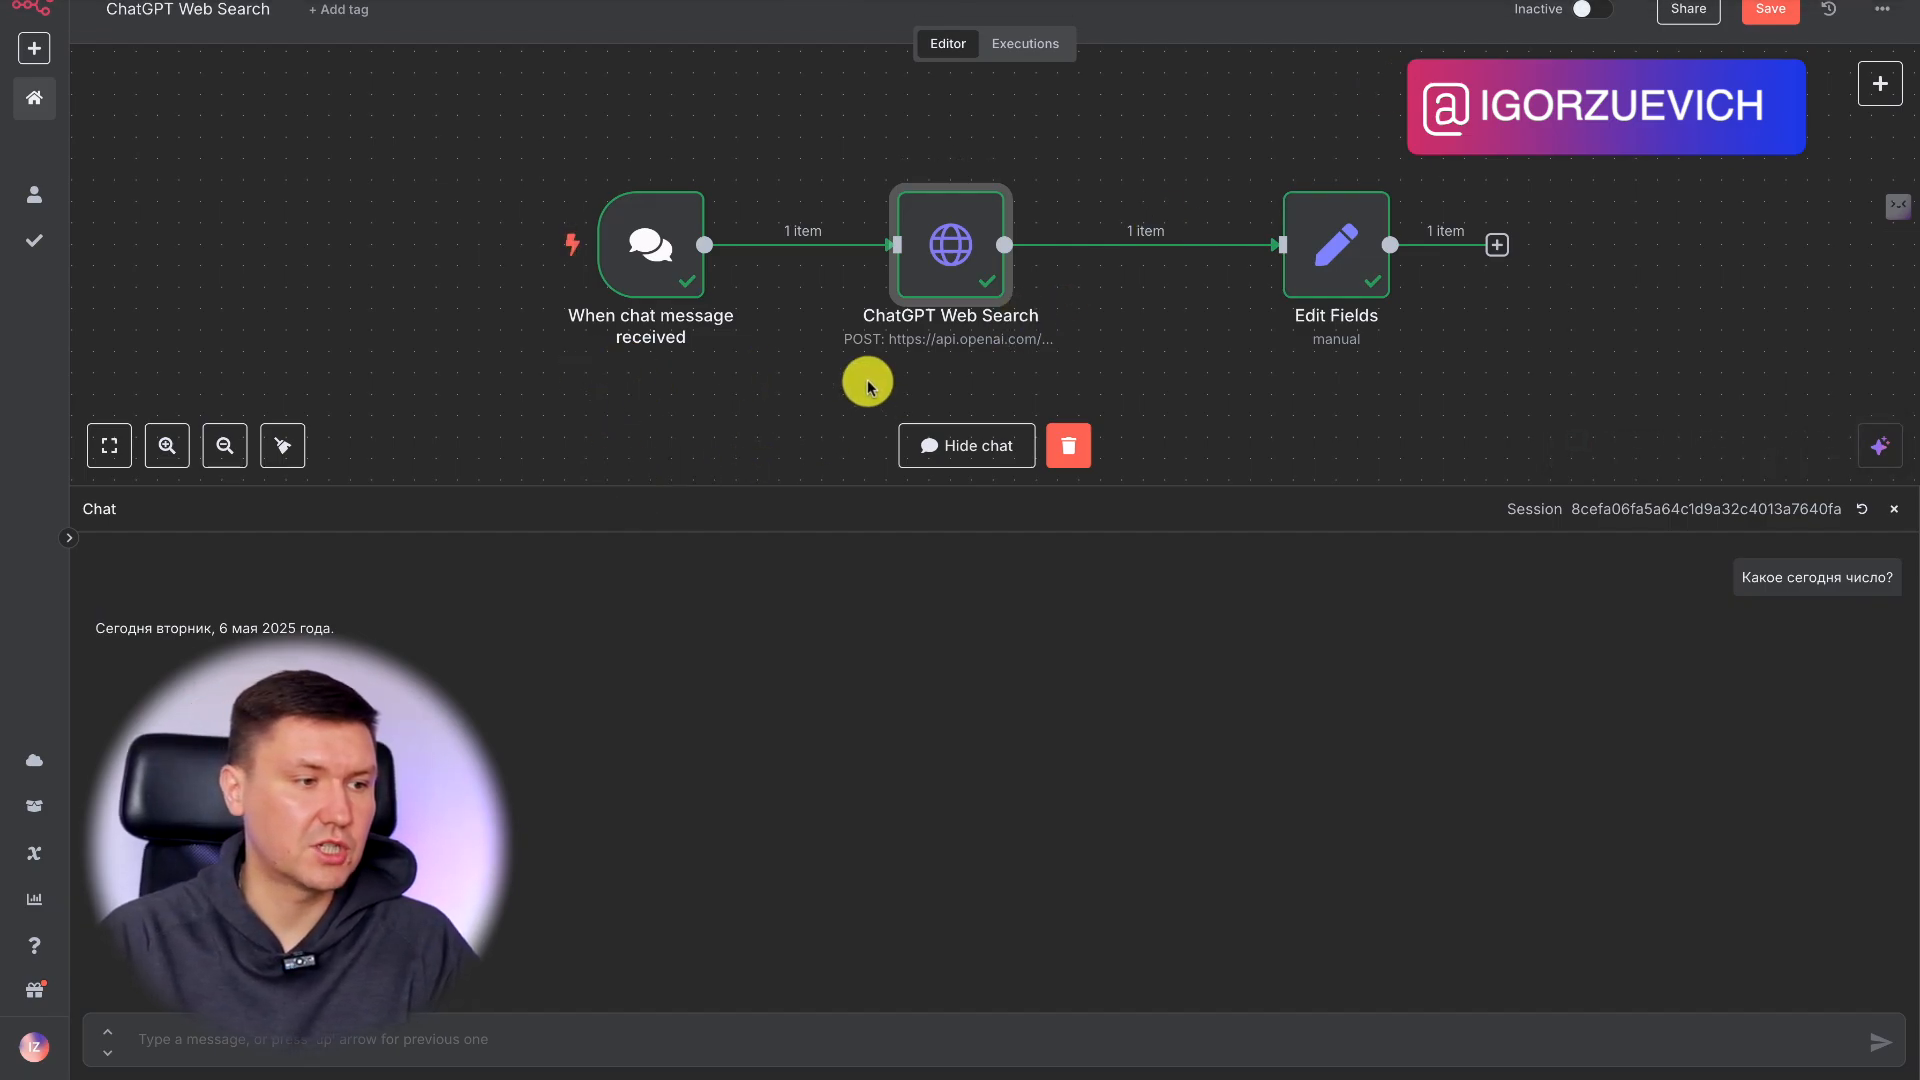
click(1893, 509)
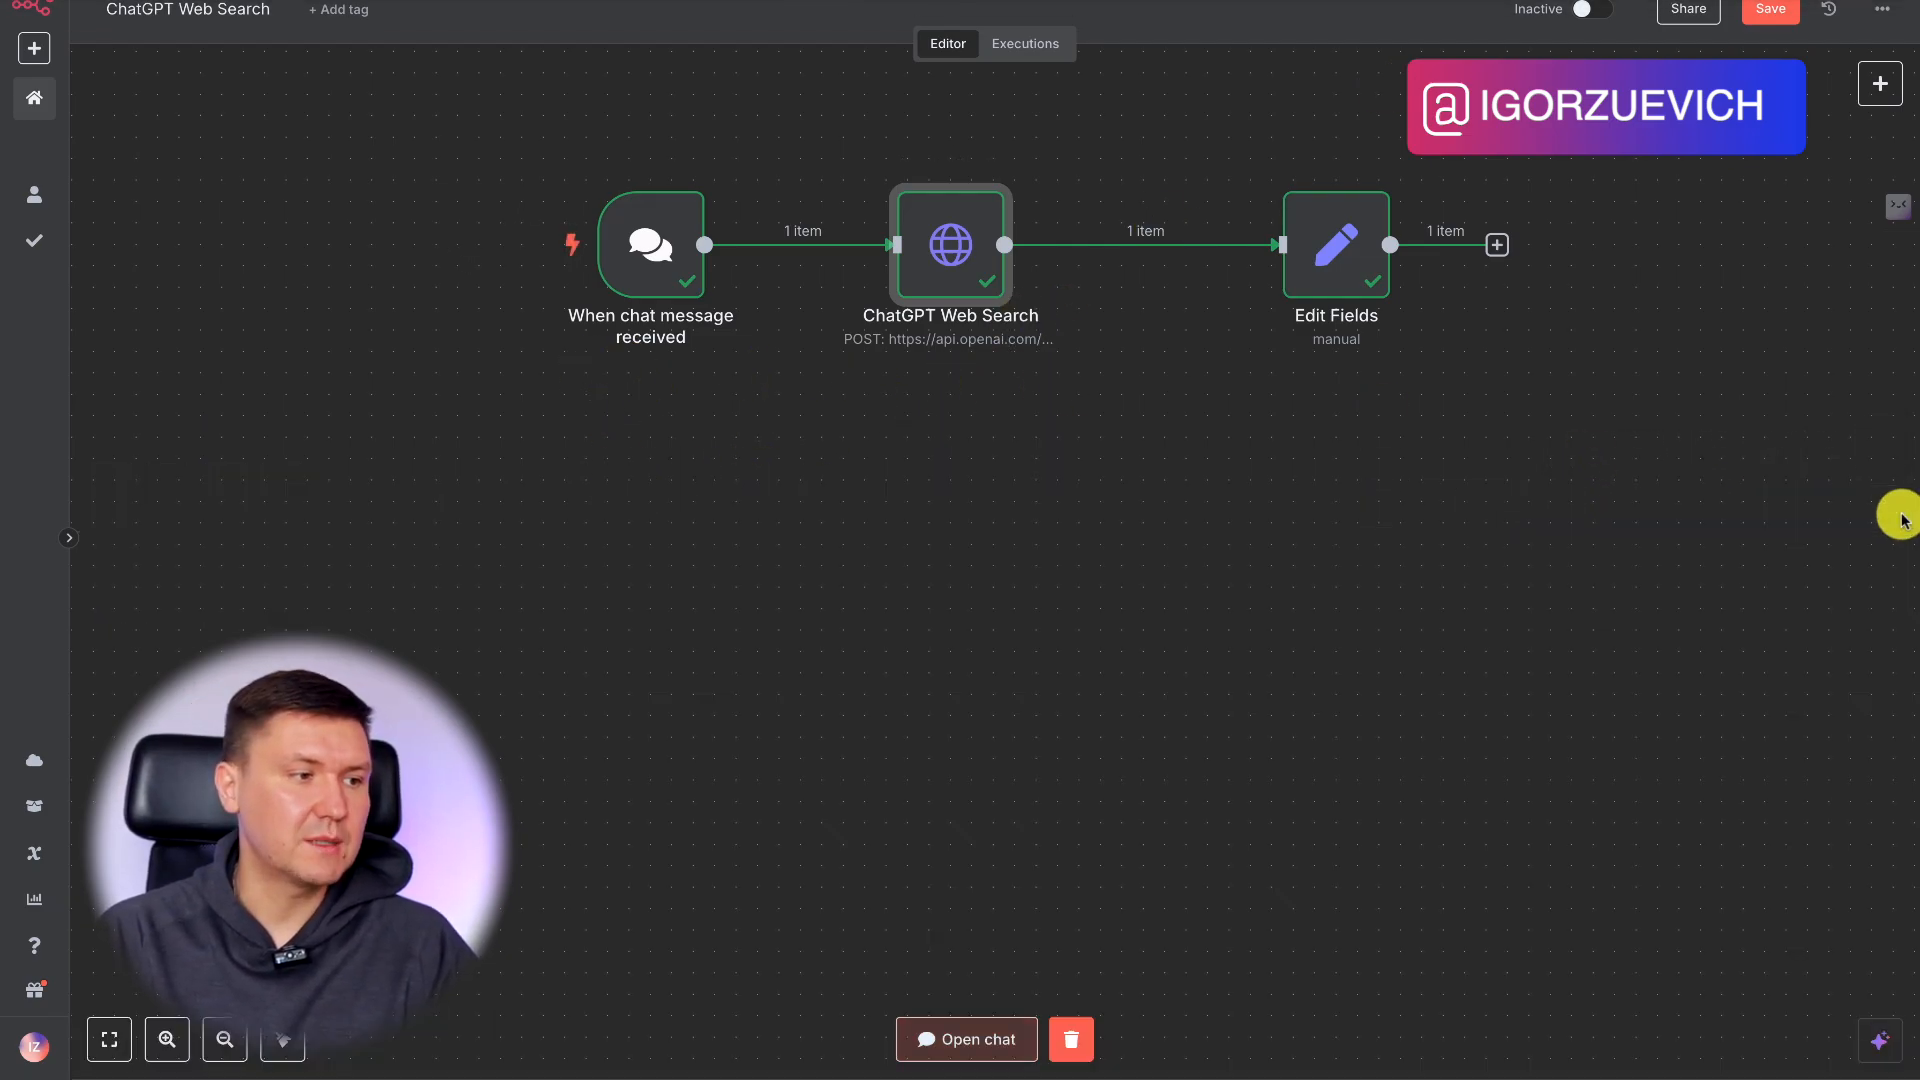
scroll(1371, 504, down, 2)
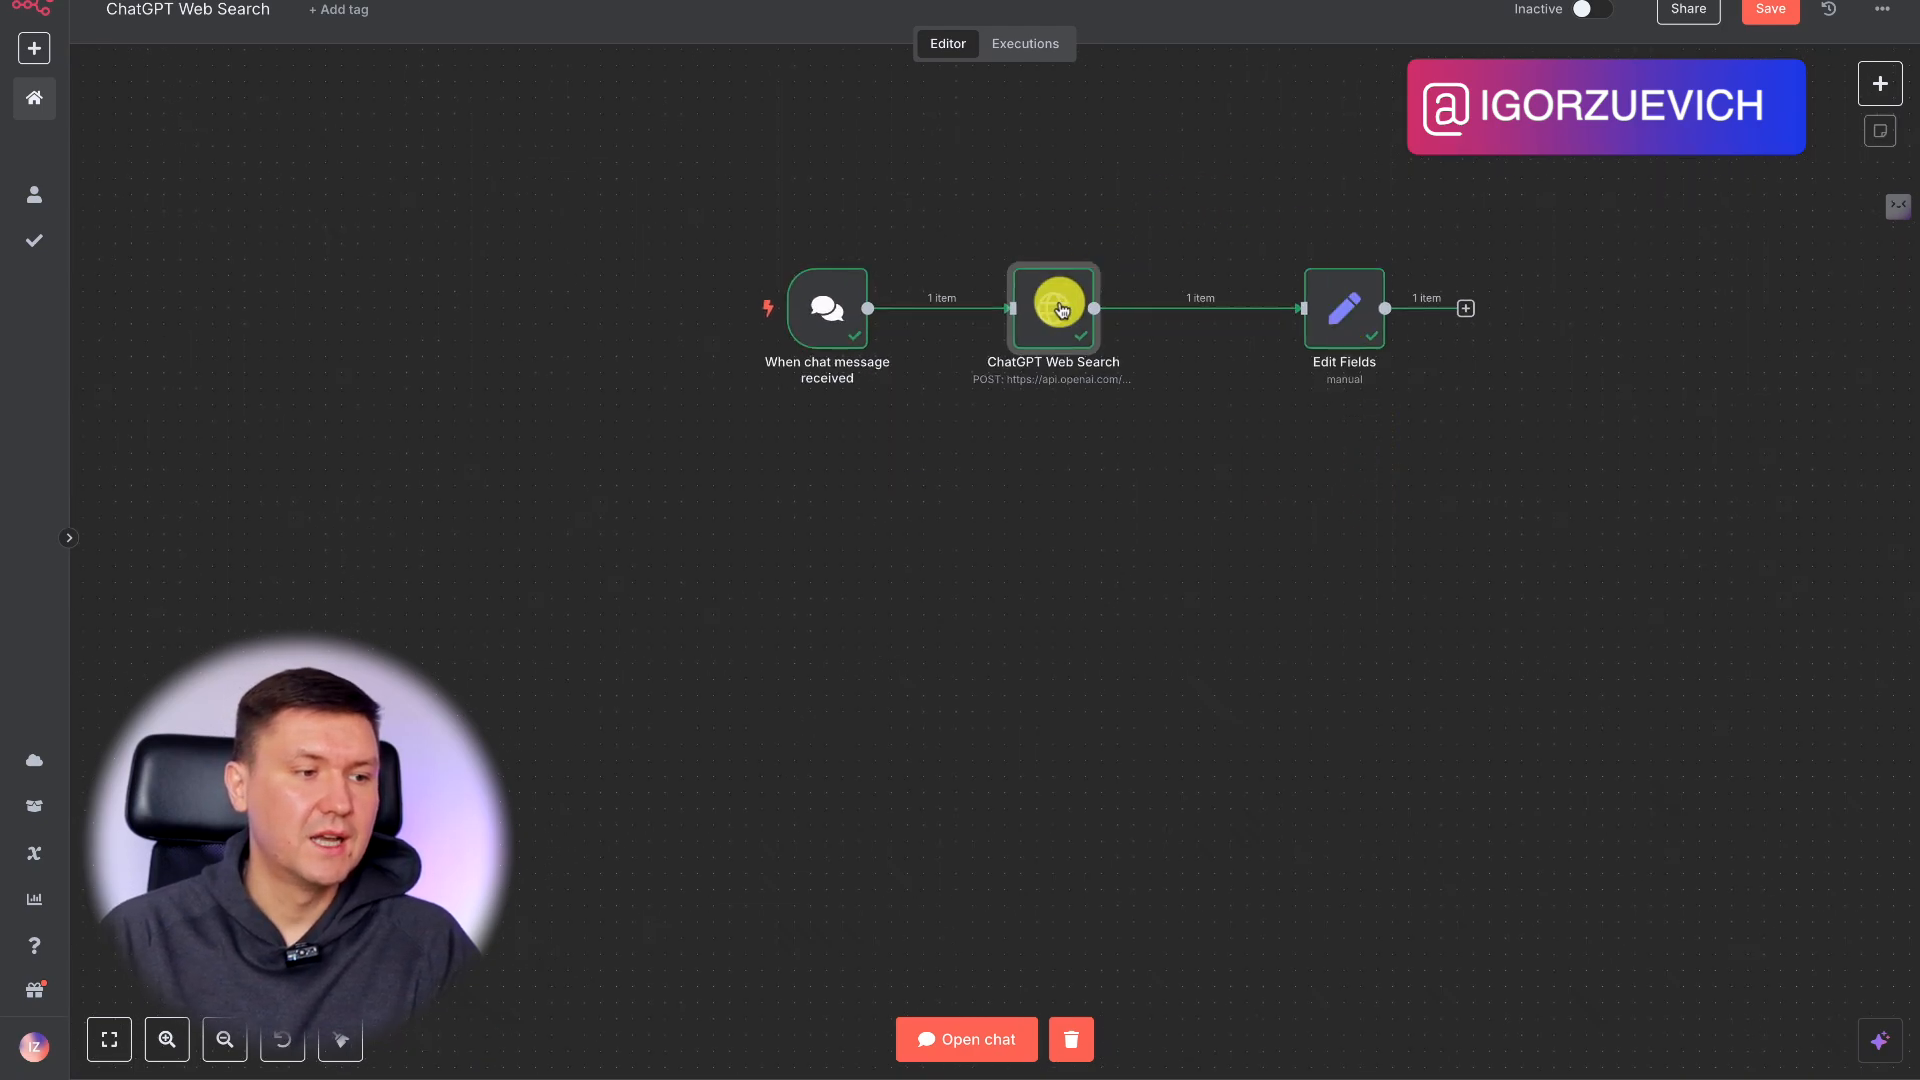
click(1781, 12)
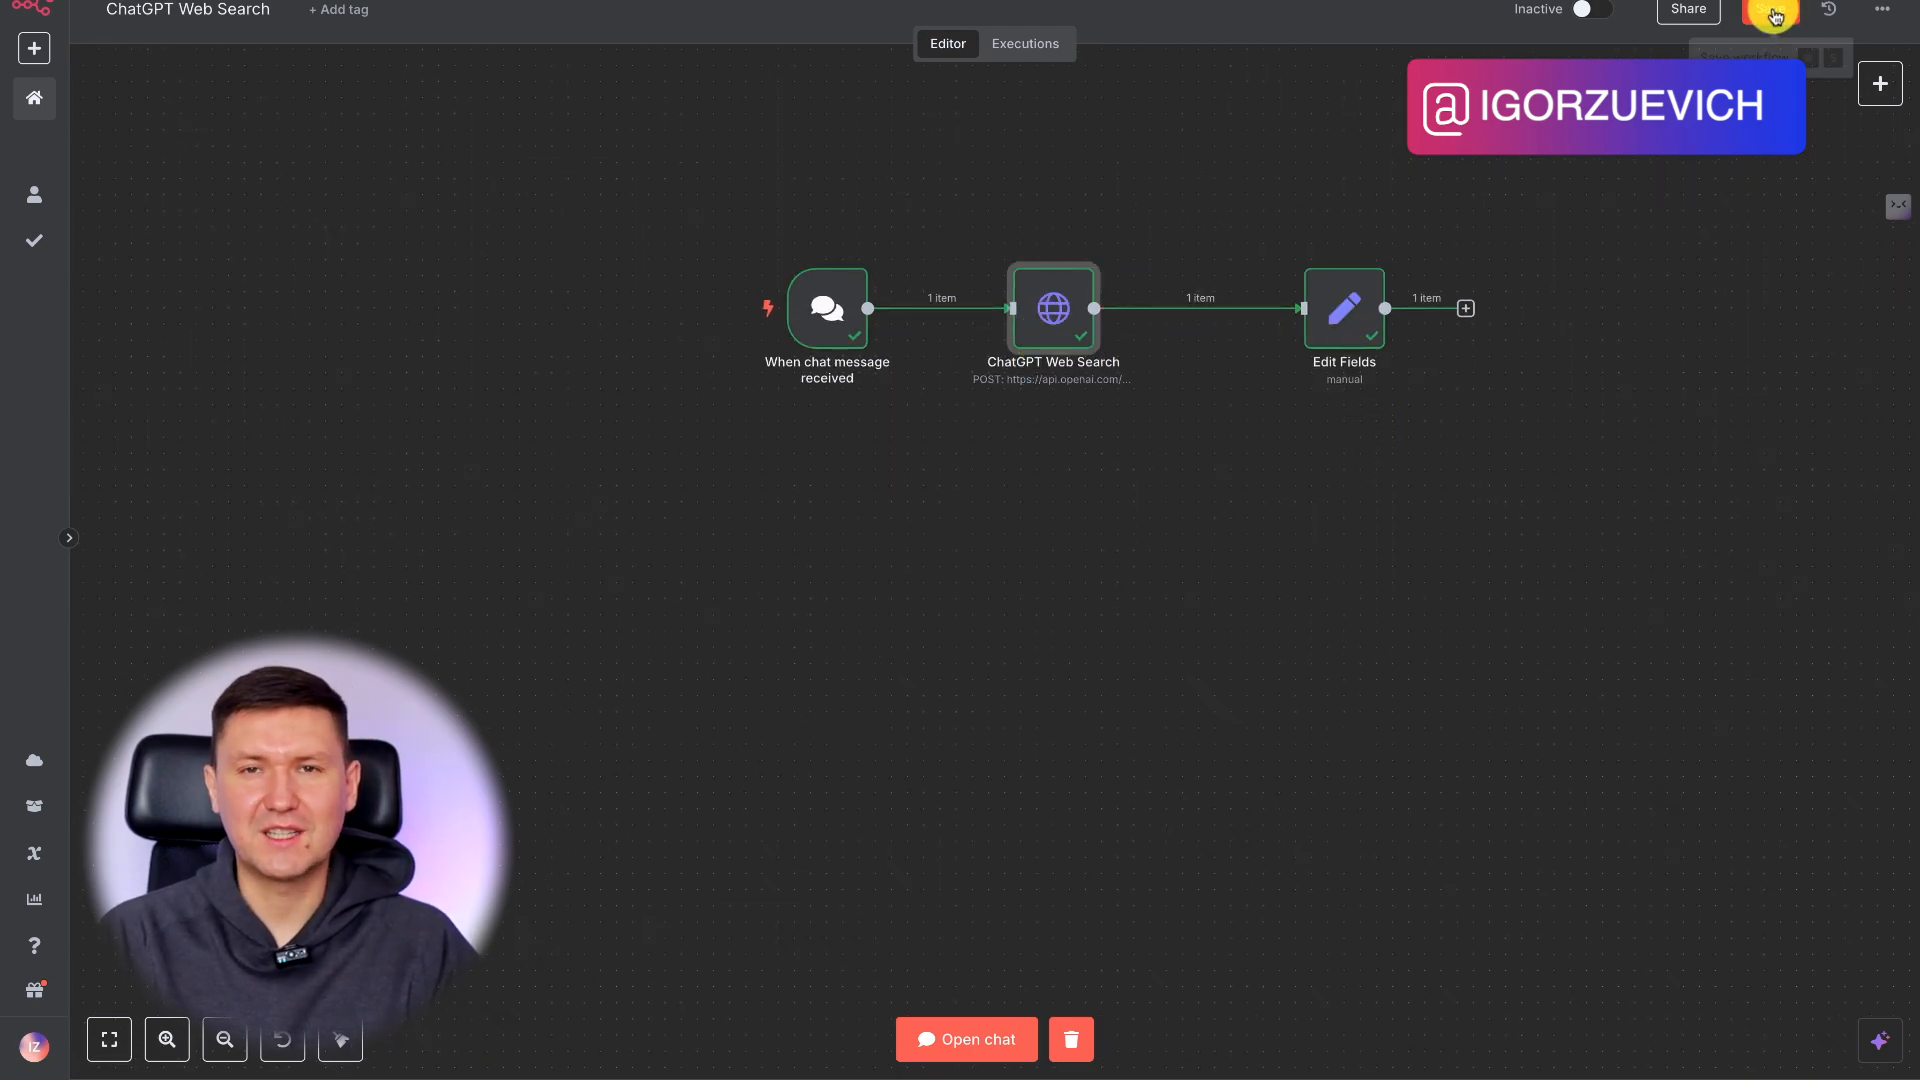
scroll(1315, 396, up, 3)
scroll(1315, 400, up, 1)
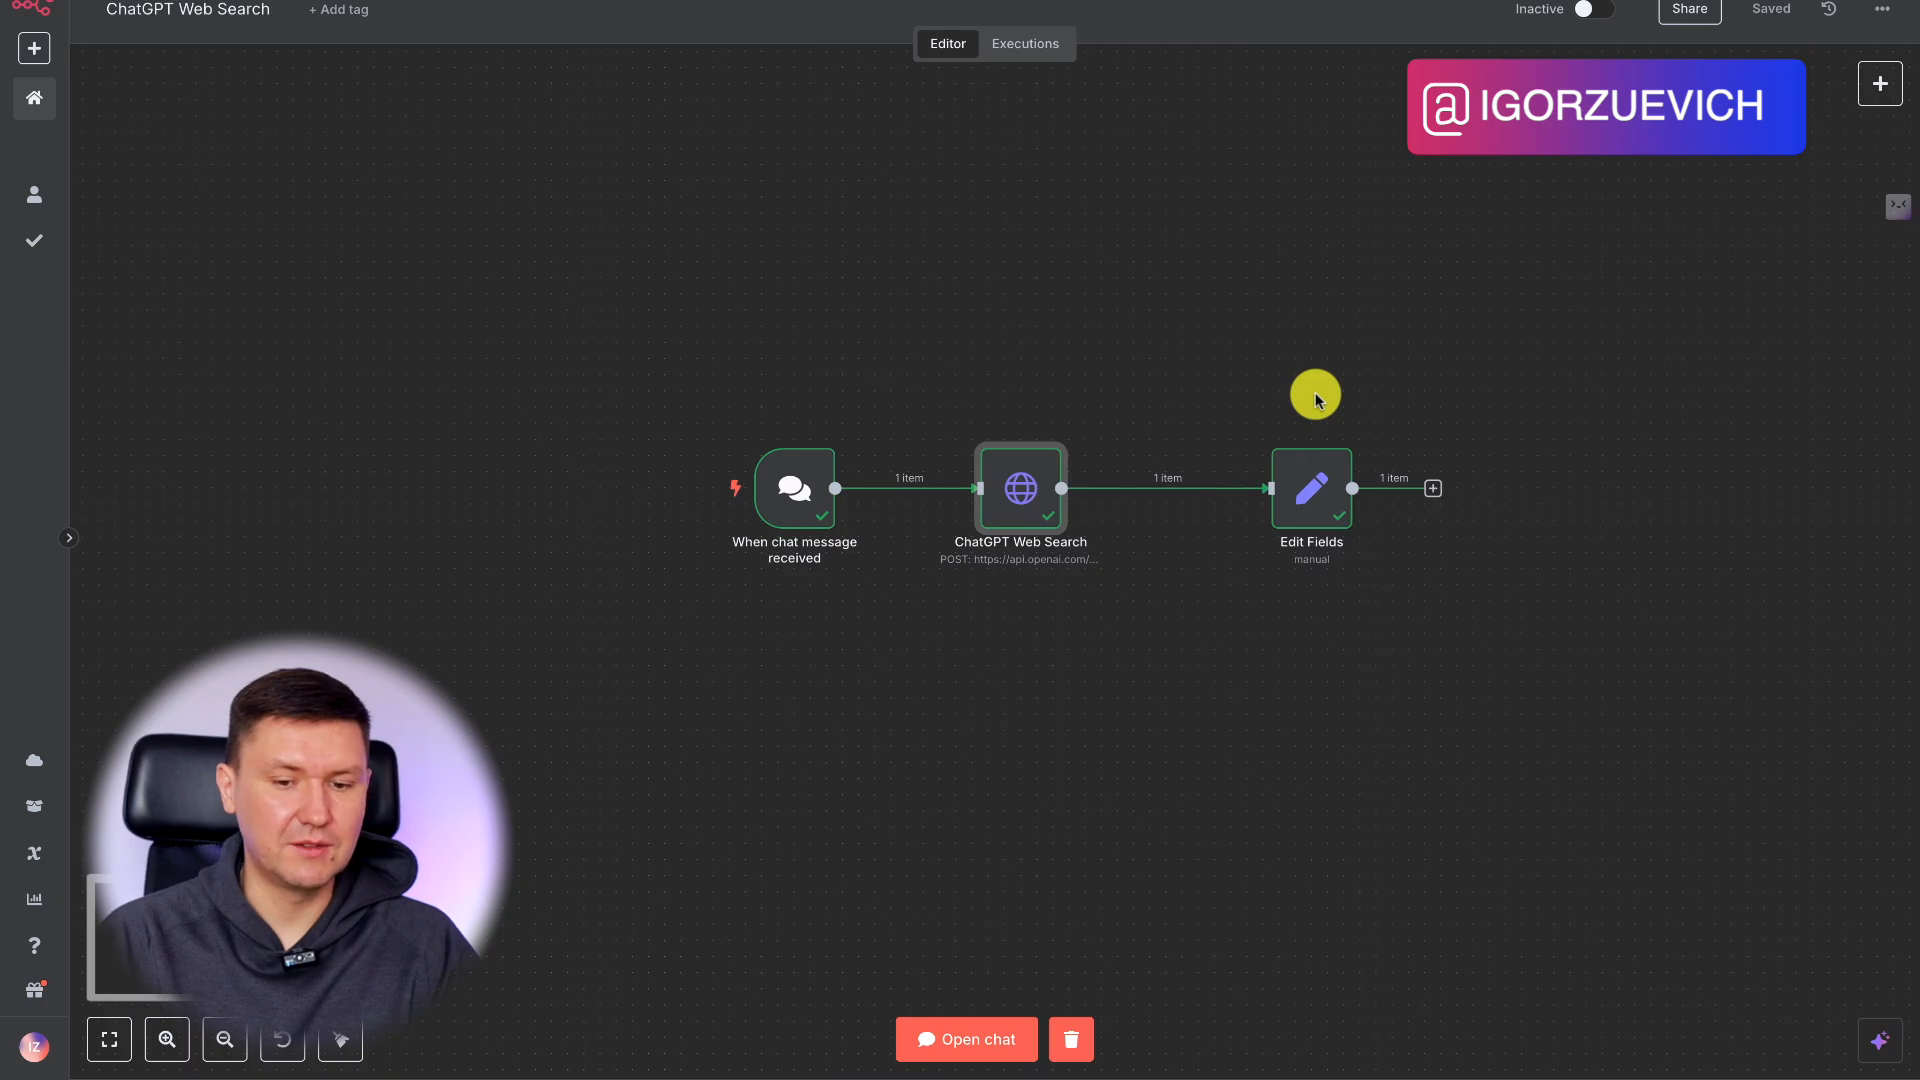
Move the Edit Fields node closer to the ChatGPT Web Search node so the three nodes are evenly spaced.
scroll(1315, 400, down, 1)
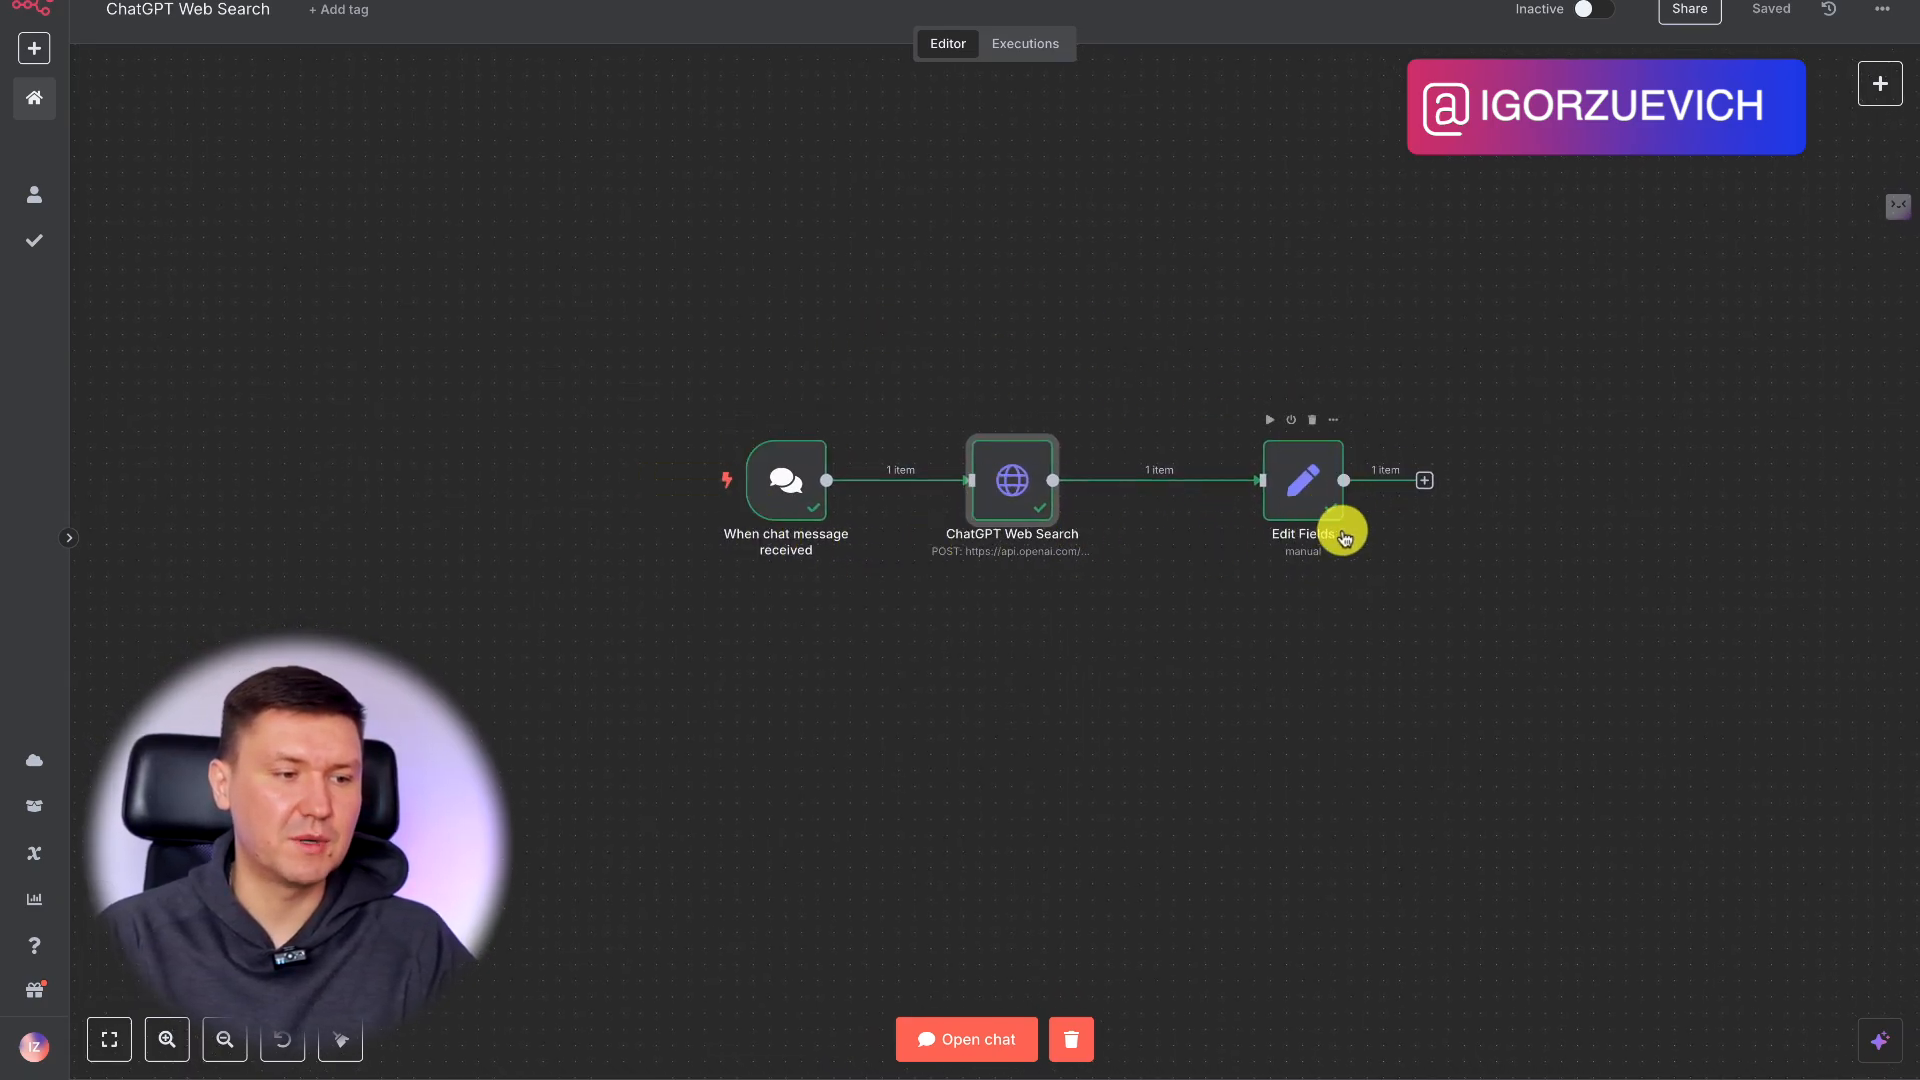
drag(1290, 493, 1210, 493)
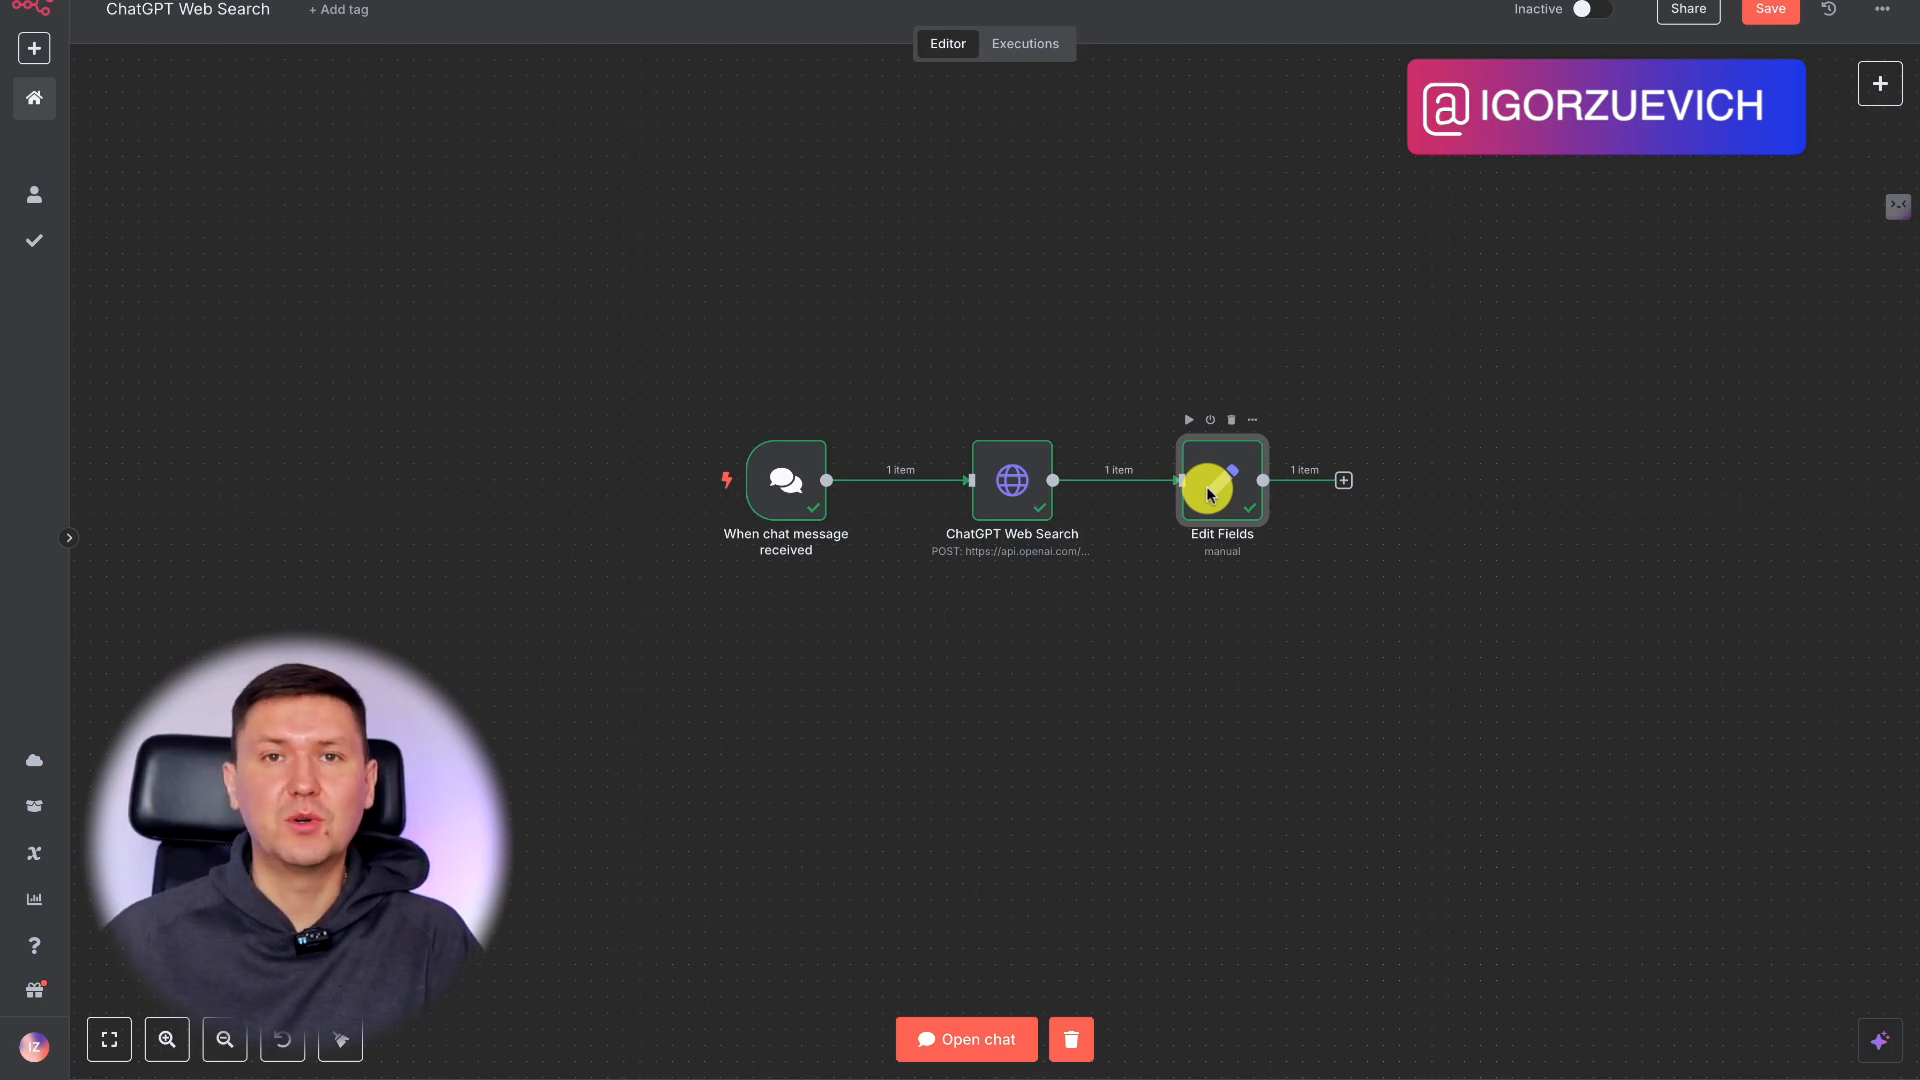
scroll(1269, 359, up, 1)
scroll(1269, 359, right, 1)
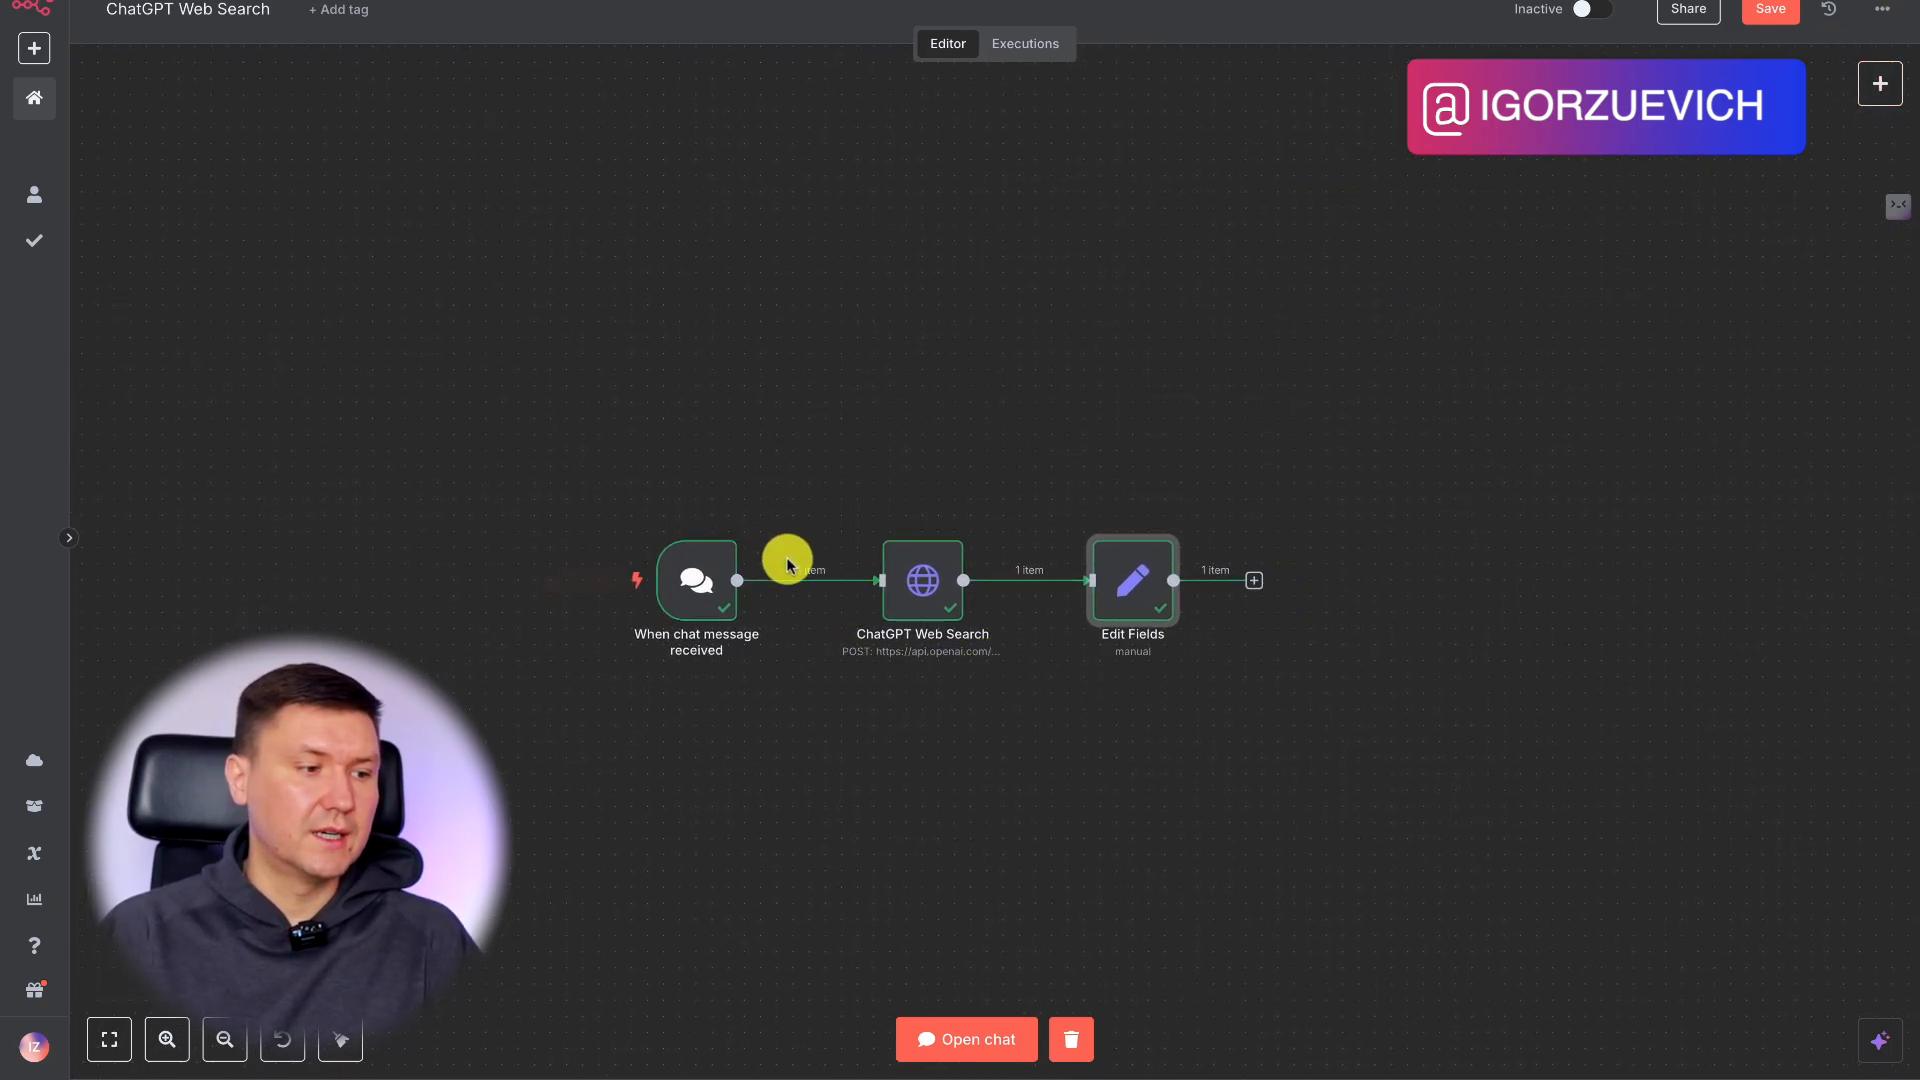
Move the chat trigger above the existing chain and connect a new AI Agent node to its output.
drag(698, 583, 958, 277)
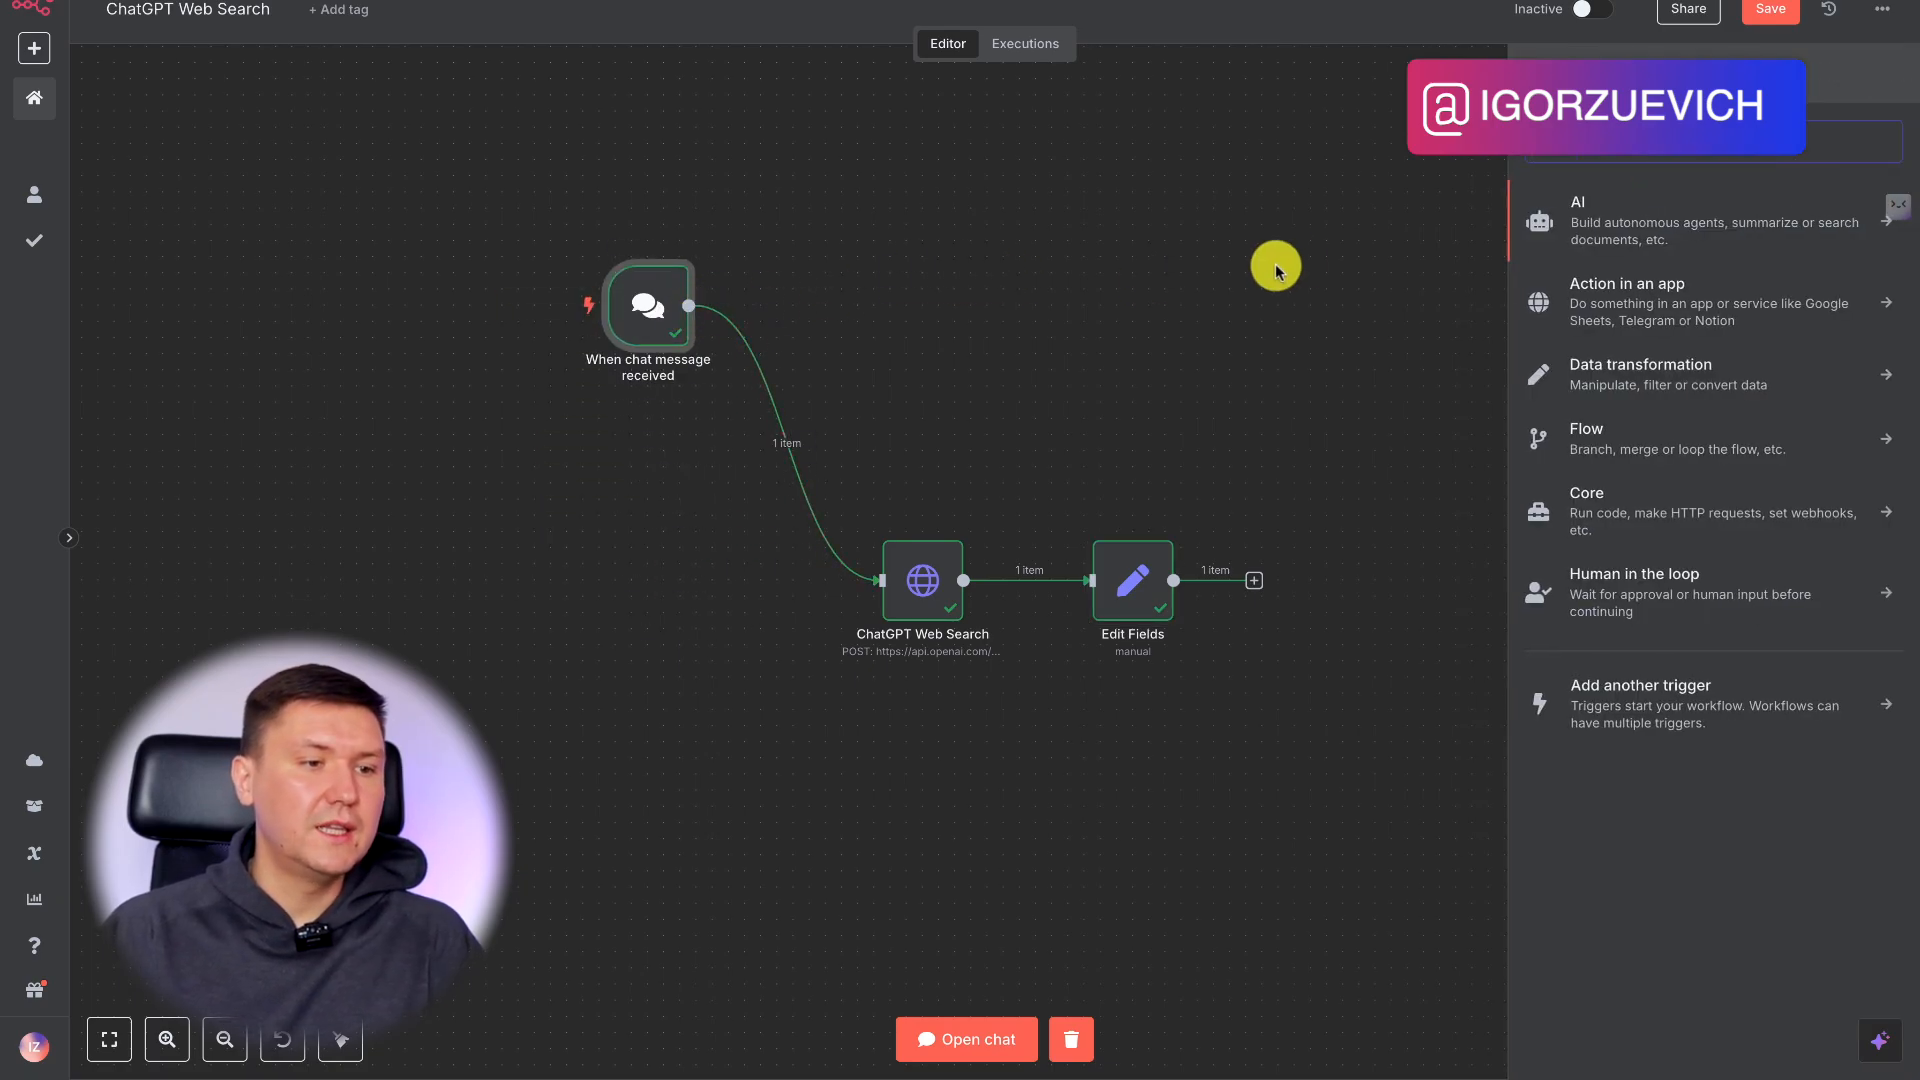
click(1630, 218)
click(1647, 343)
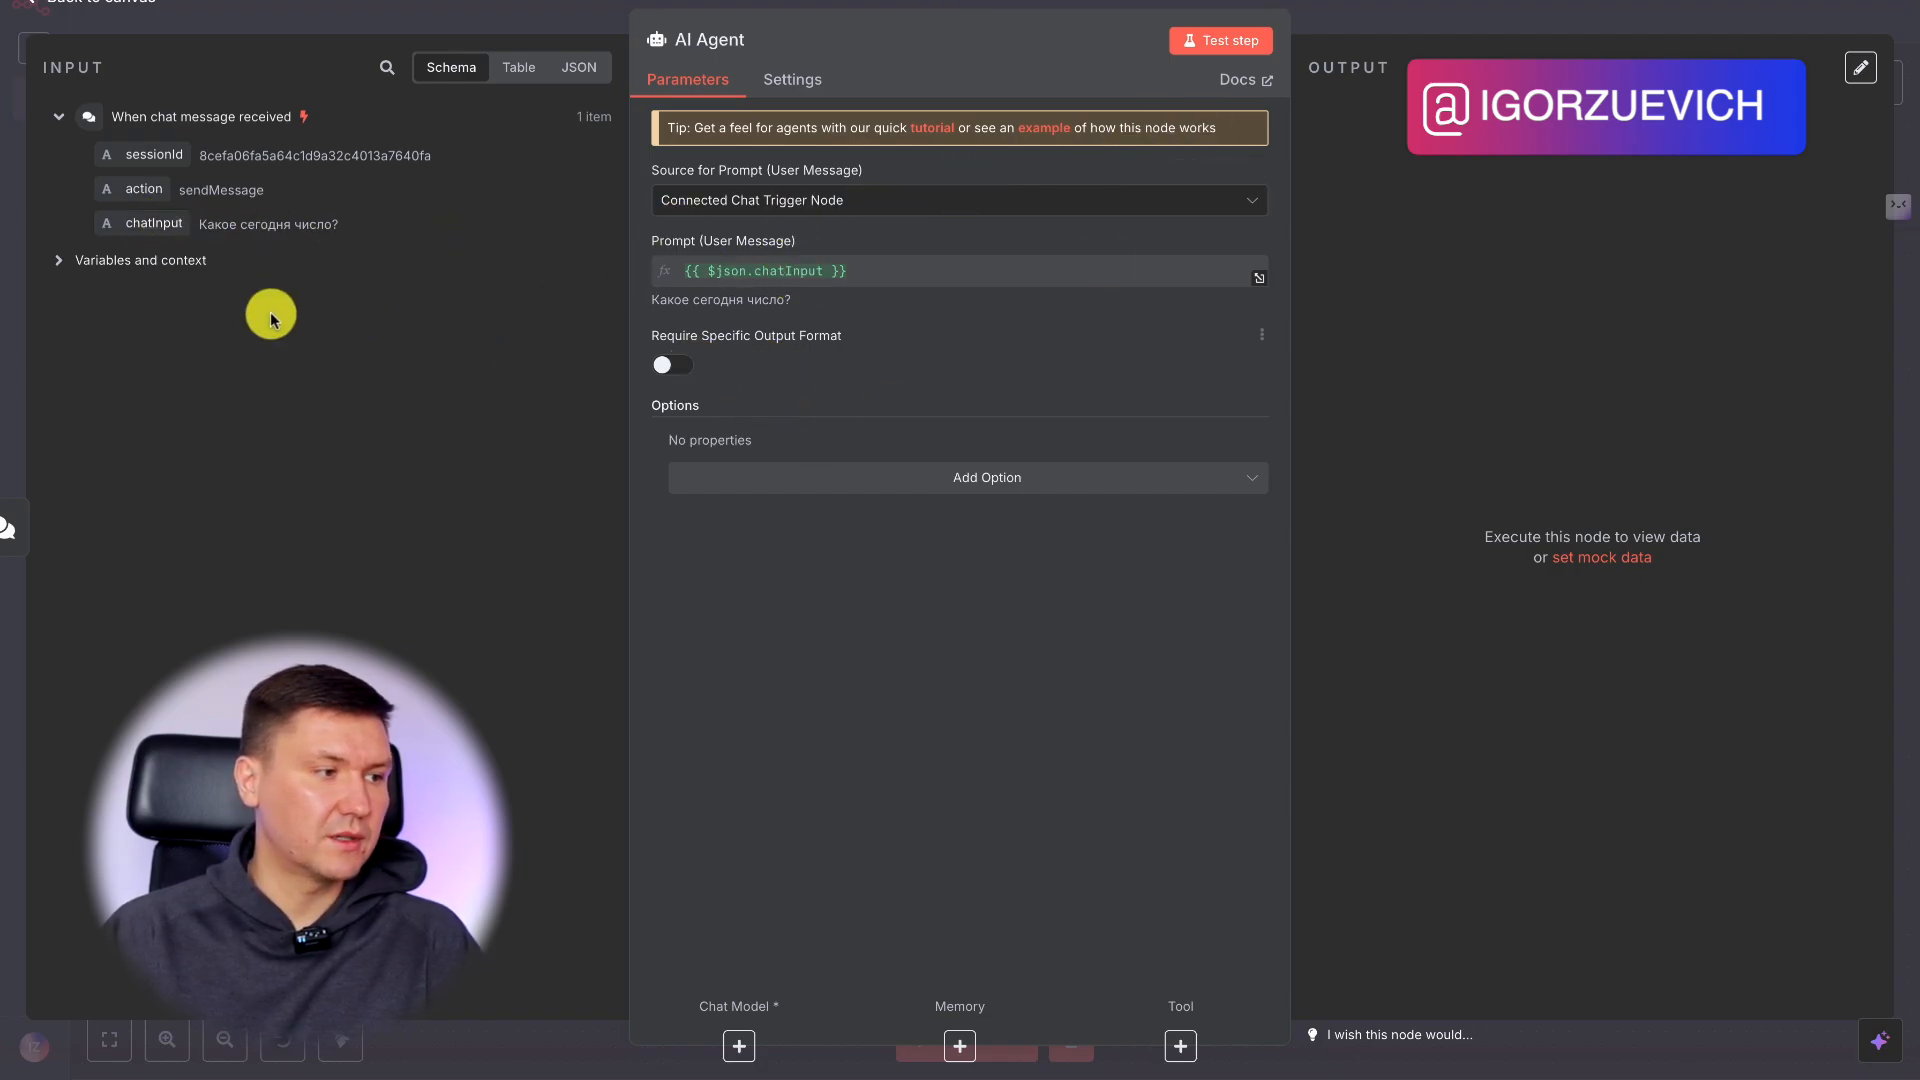
click(1348, 17)
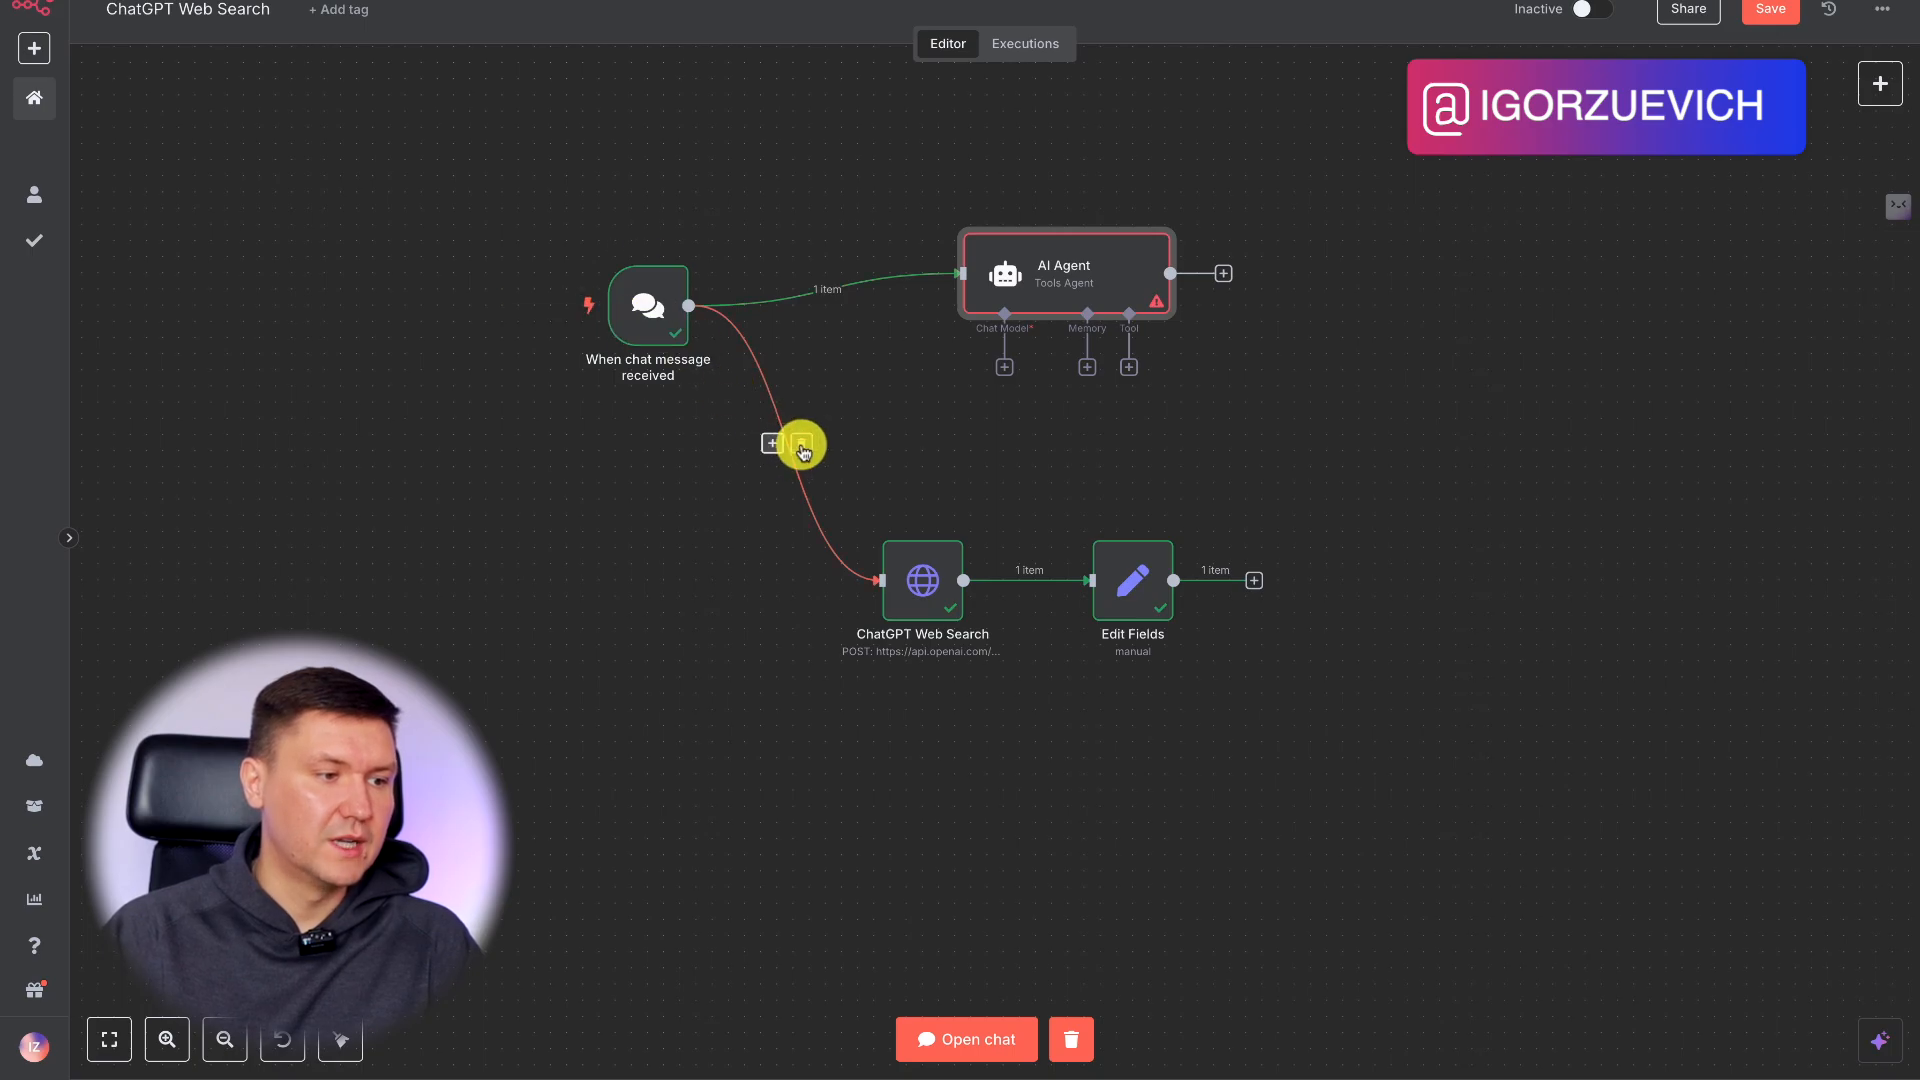
Disconnect the chat trigger from ChatGPT Web Search and move that node together with Edit Fields further below the AI Agent.
click(802, 444)
drag(1286, 471, 753, 718)
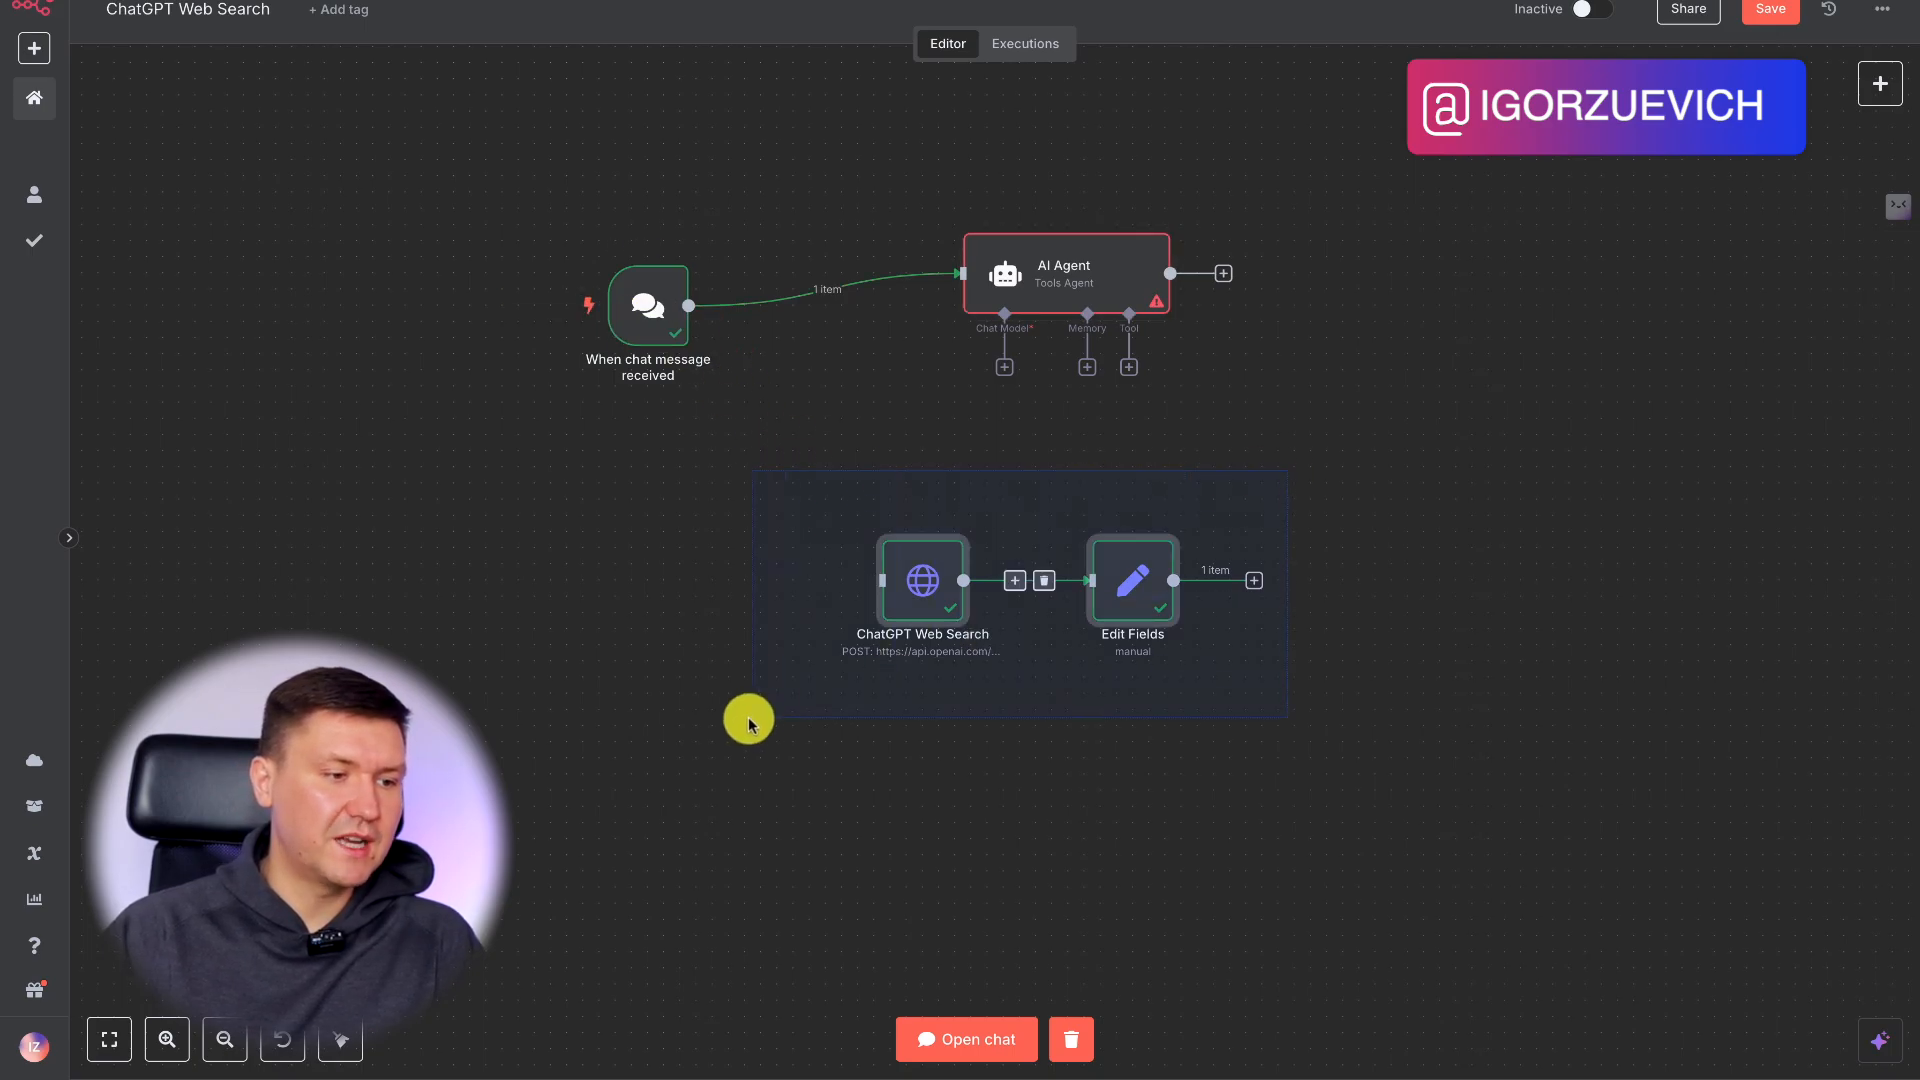
drag(978, 585, 897, 730)
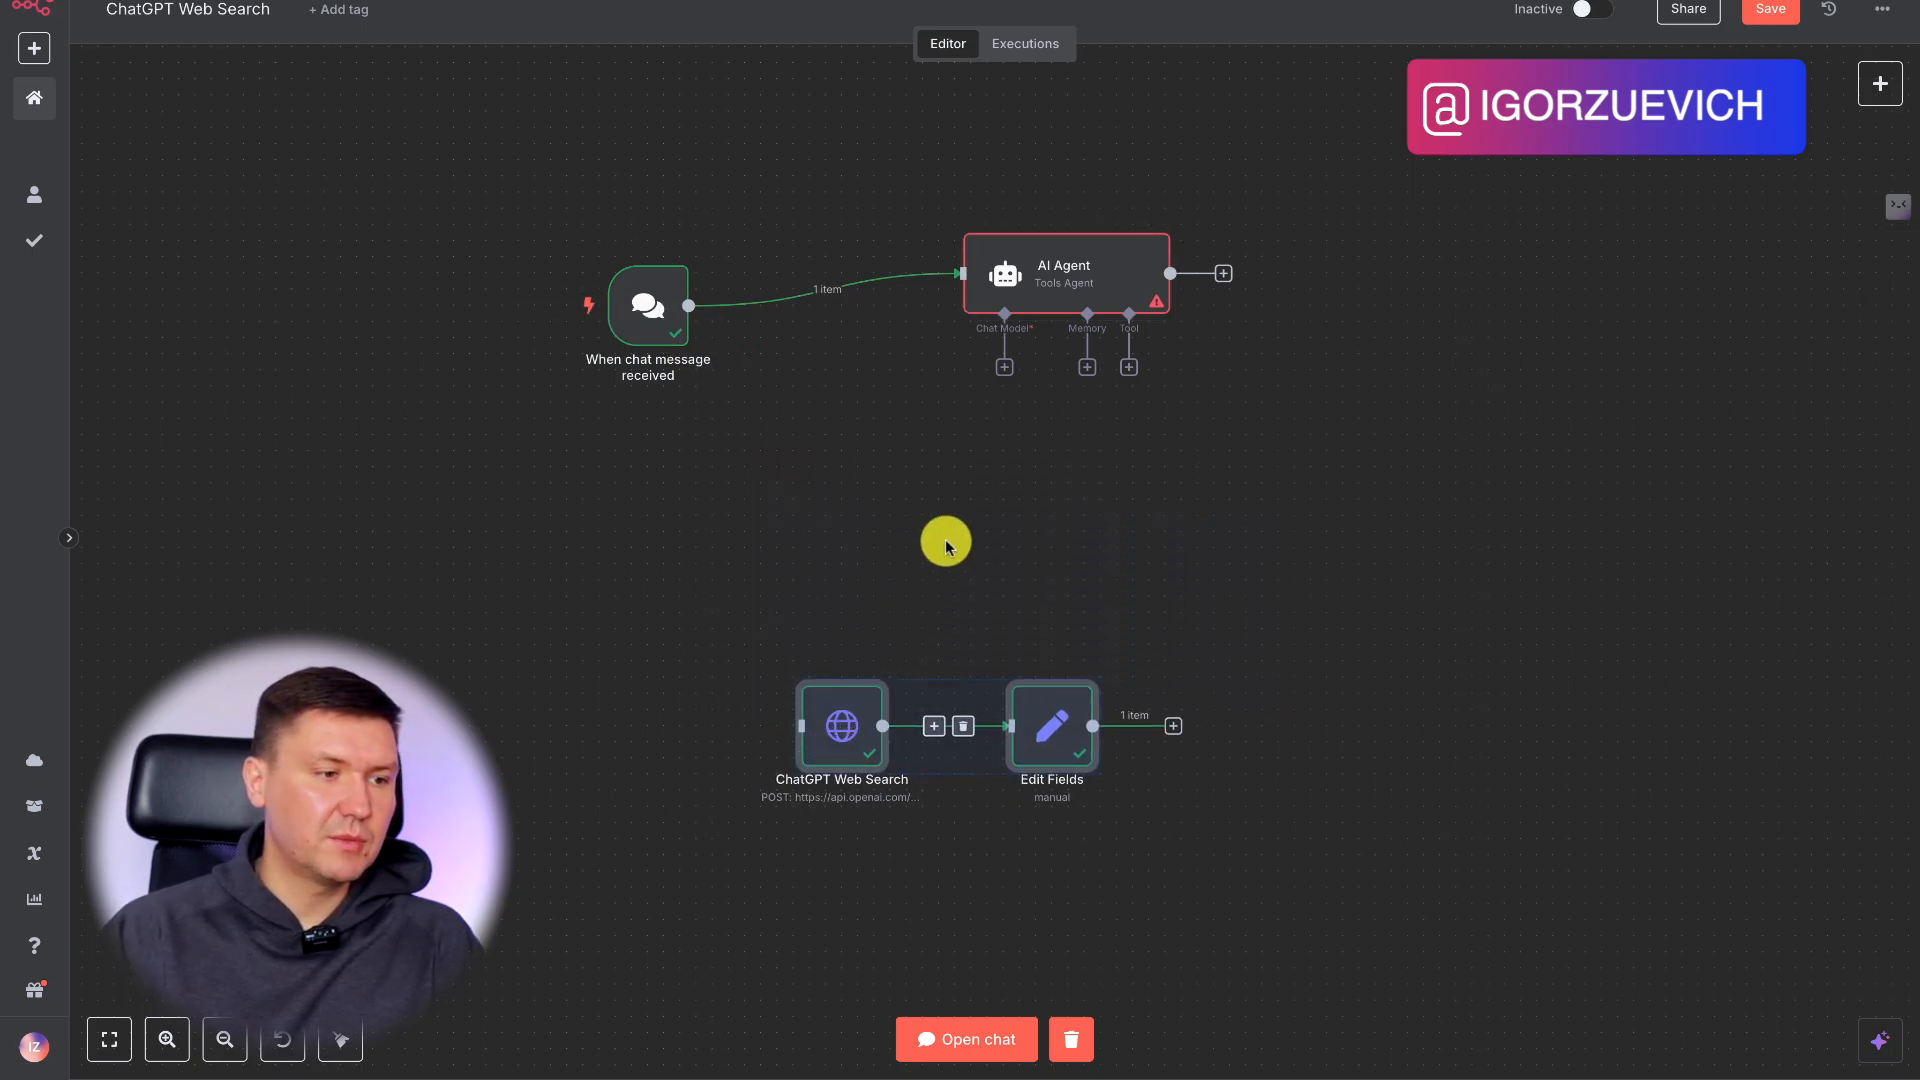
Attach an OpenAI Chat Model to the AI Agent and set its model to gpt-4.1-nano.
click(1005, 366)
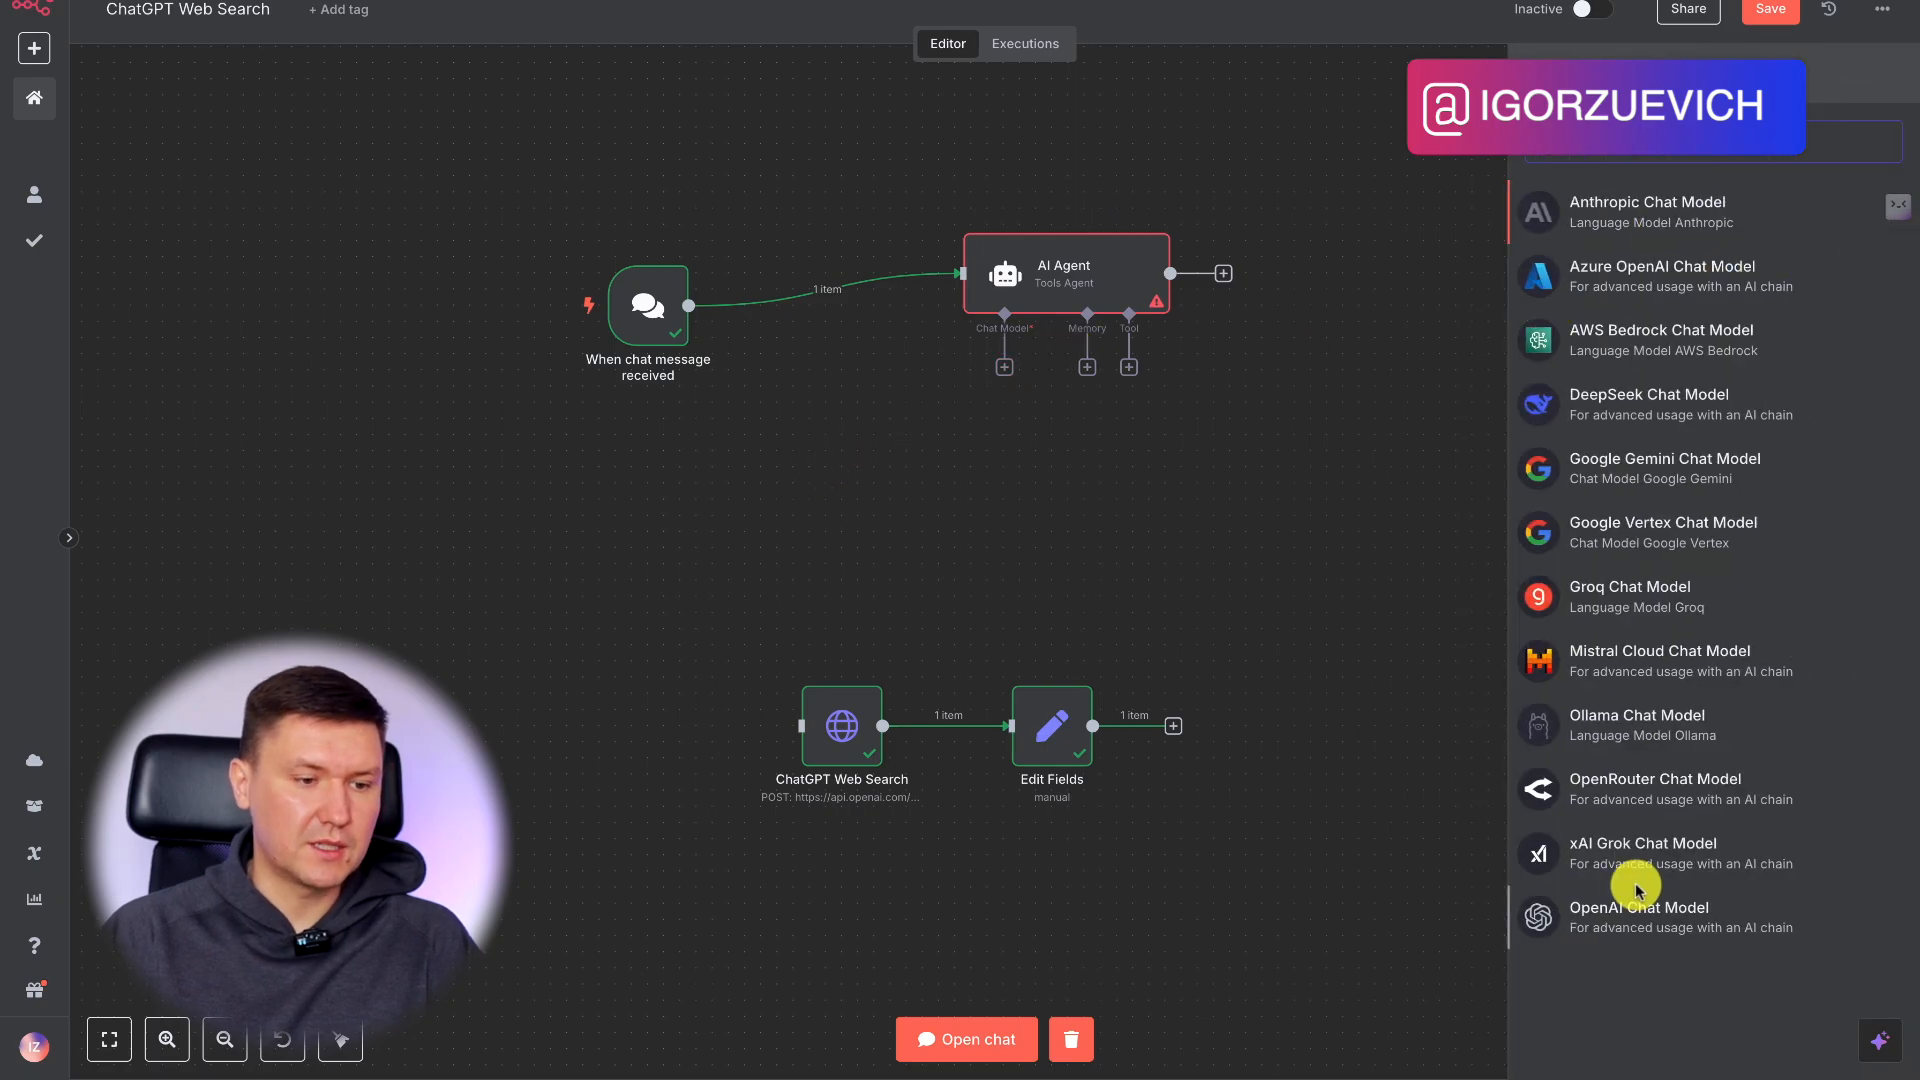
click(1661, 921)
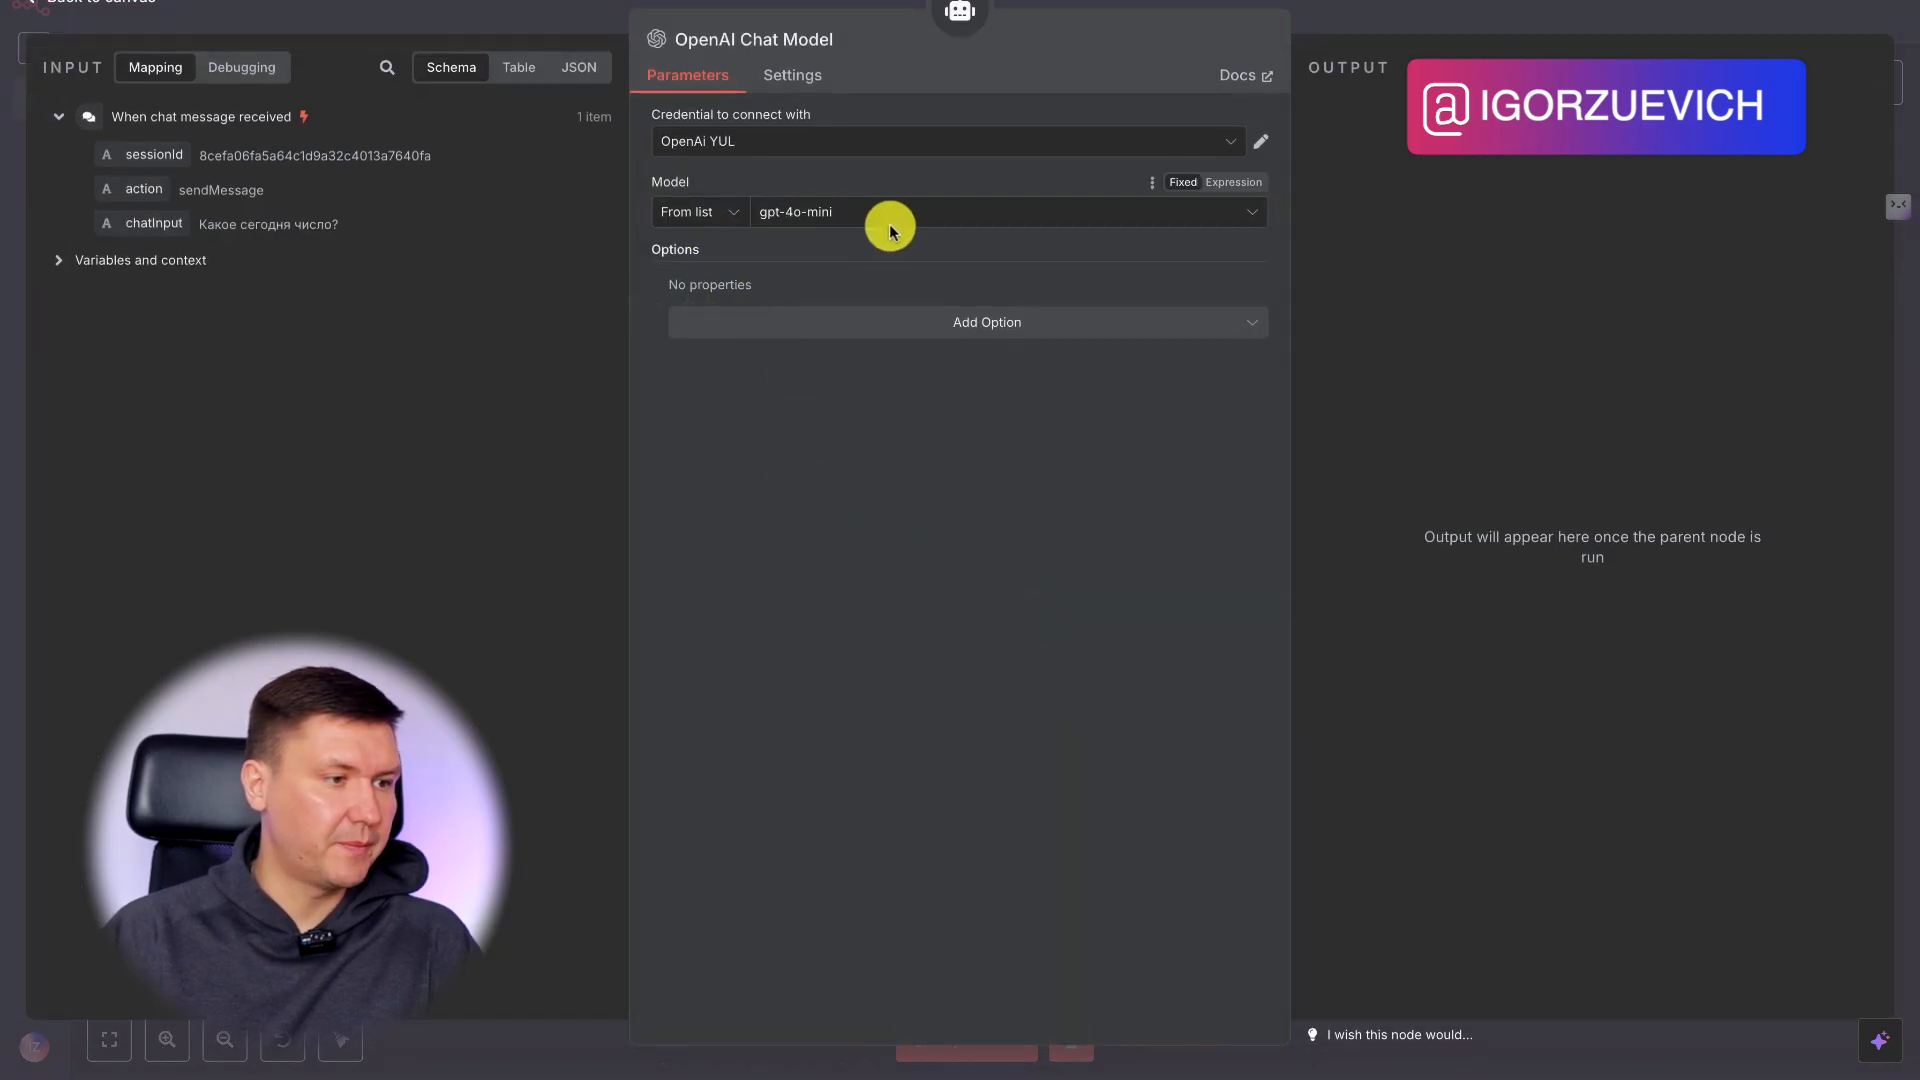
click(869, 215)
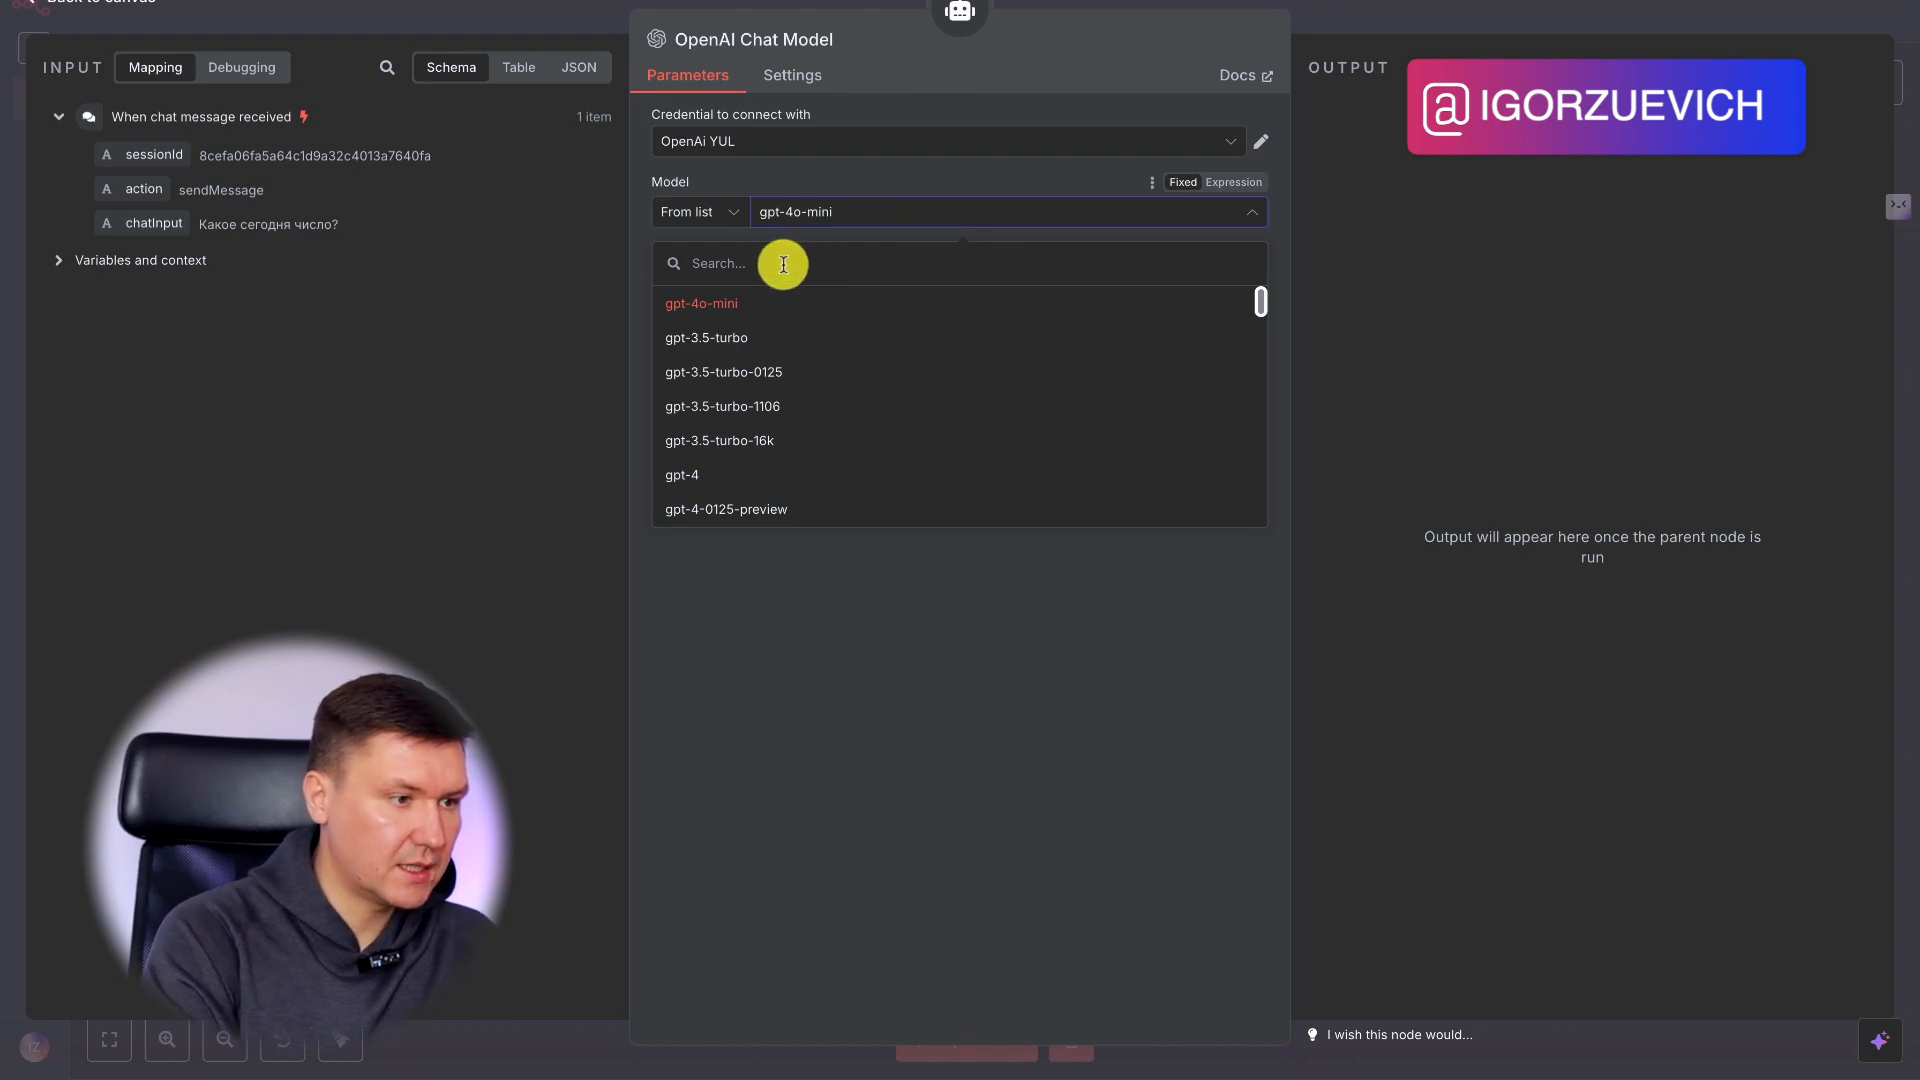
text(тфт)
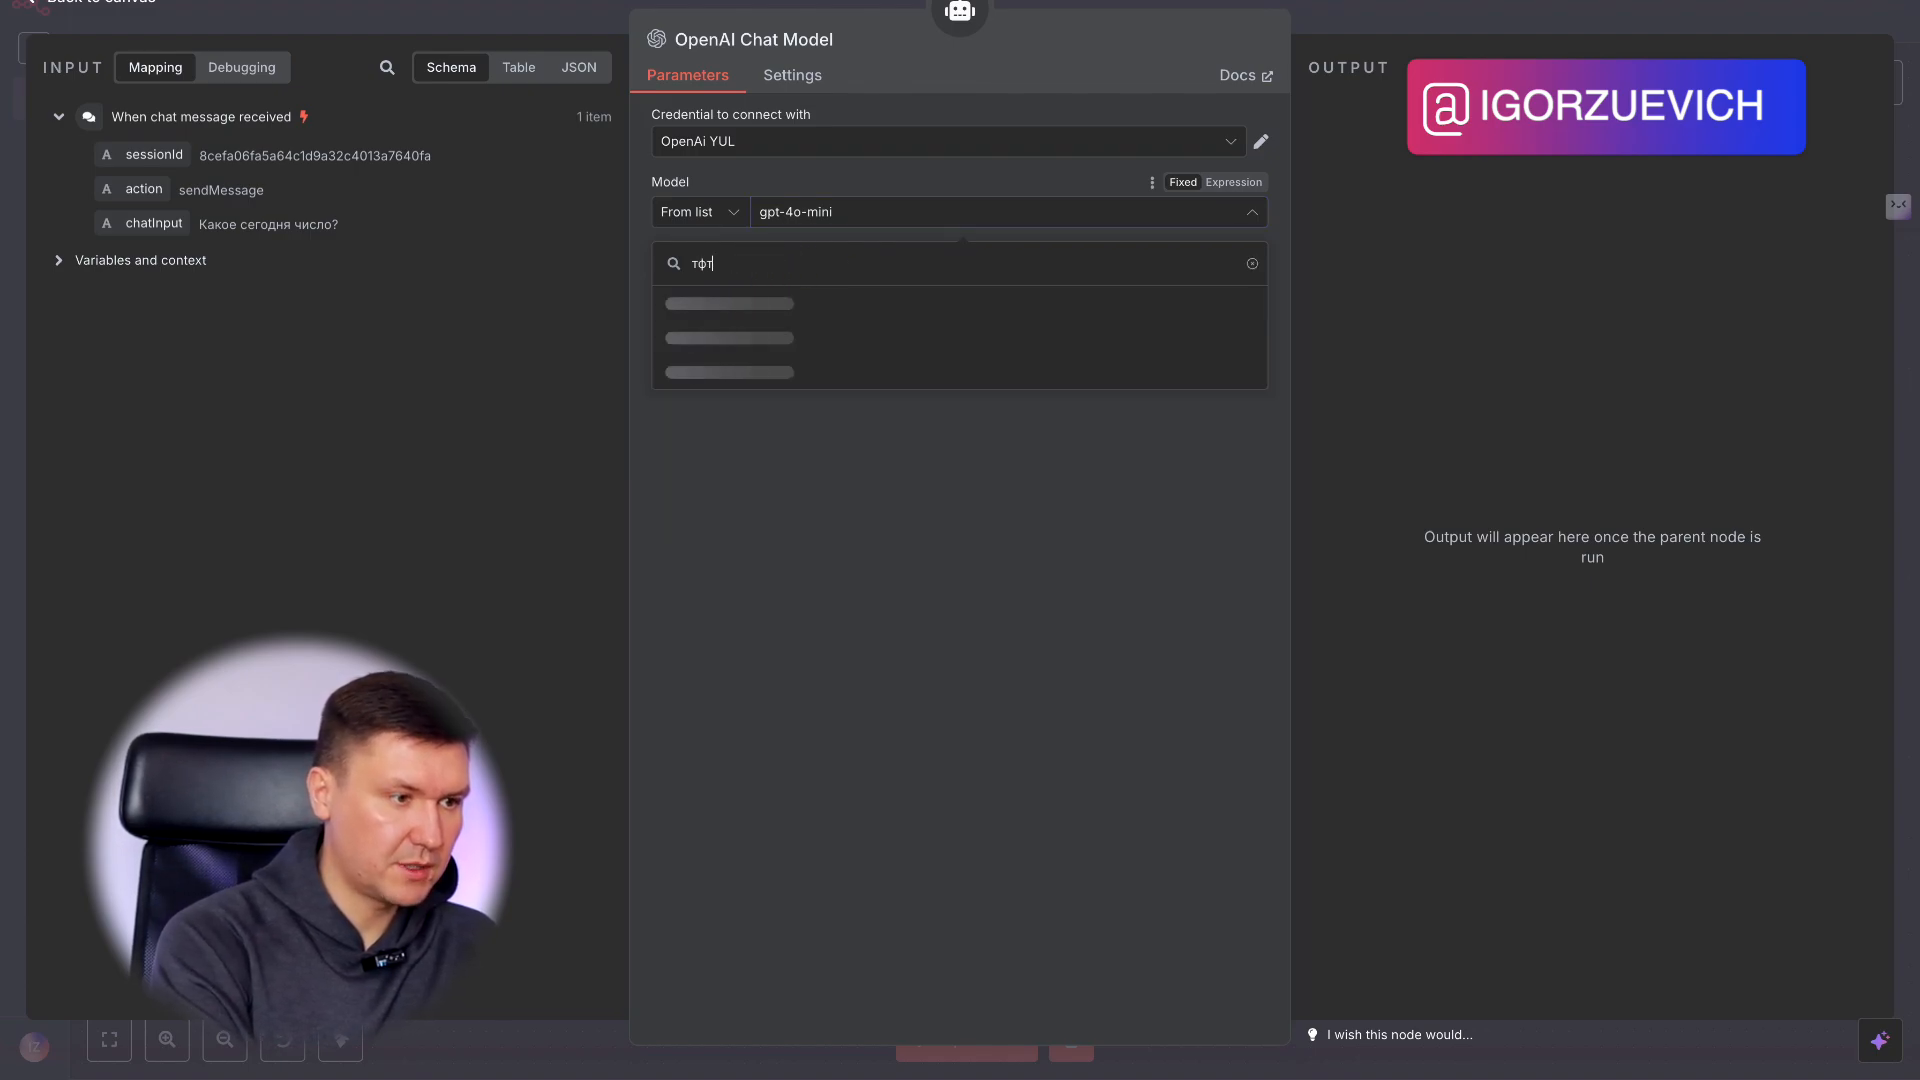
click(784, 302)
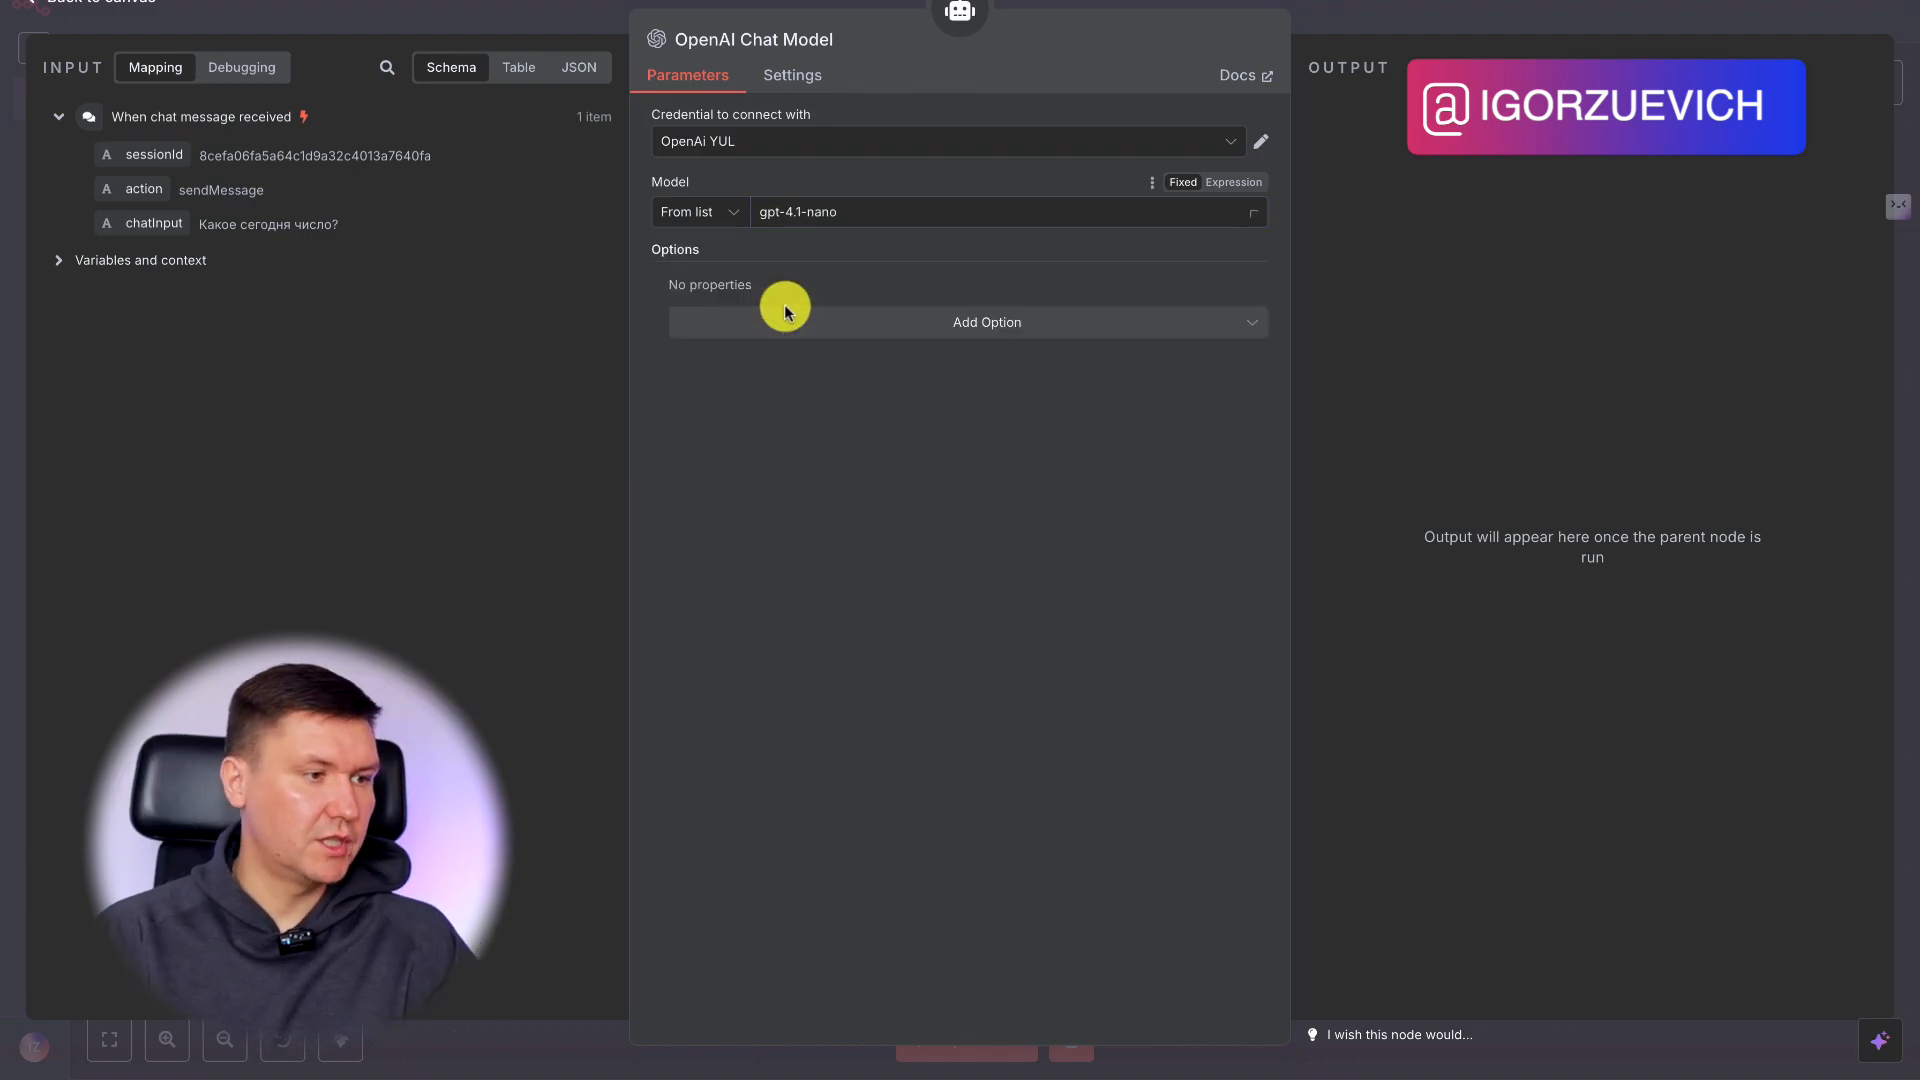
click(1382, 8)
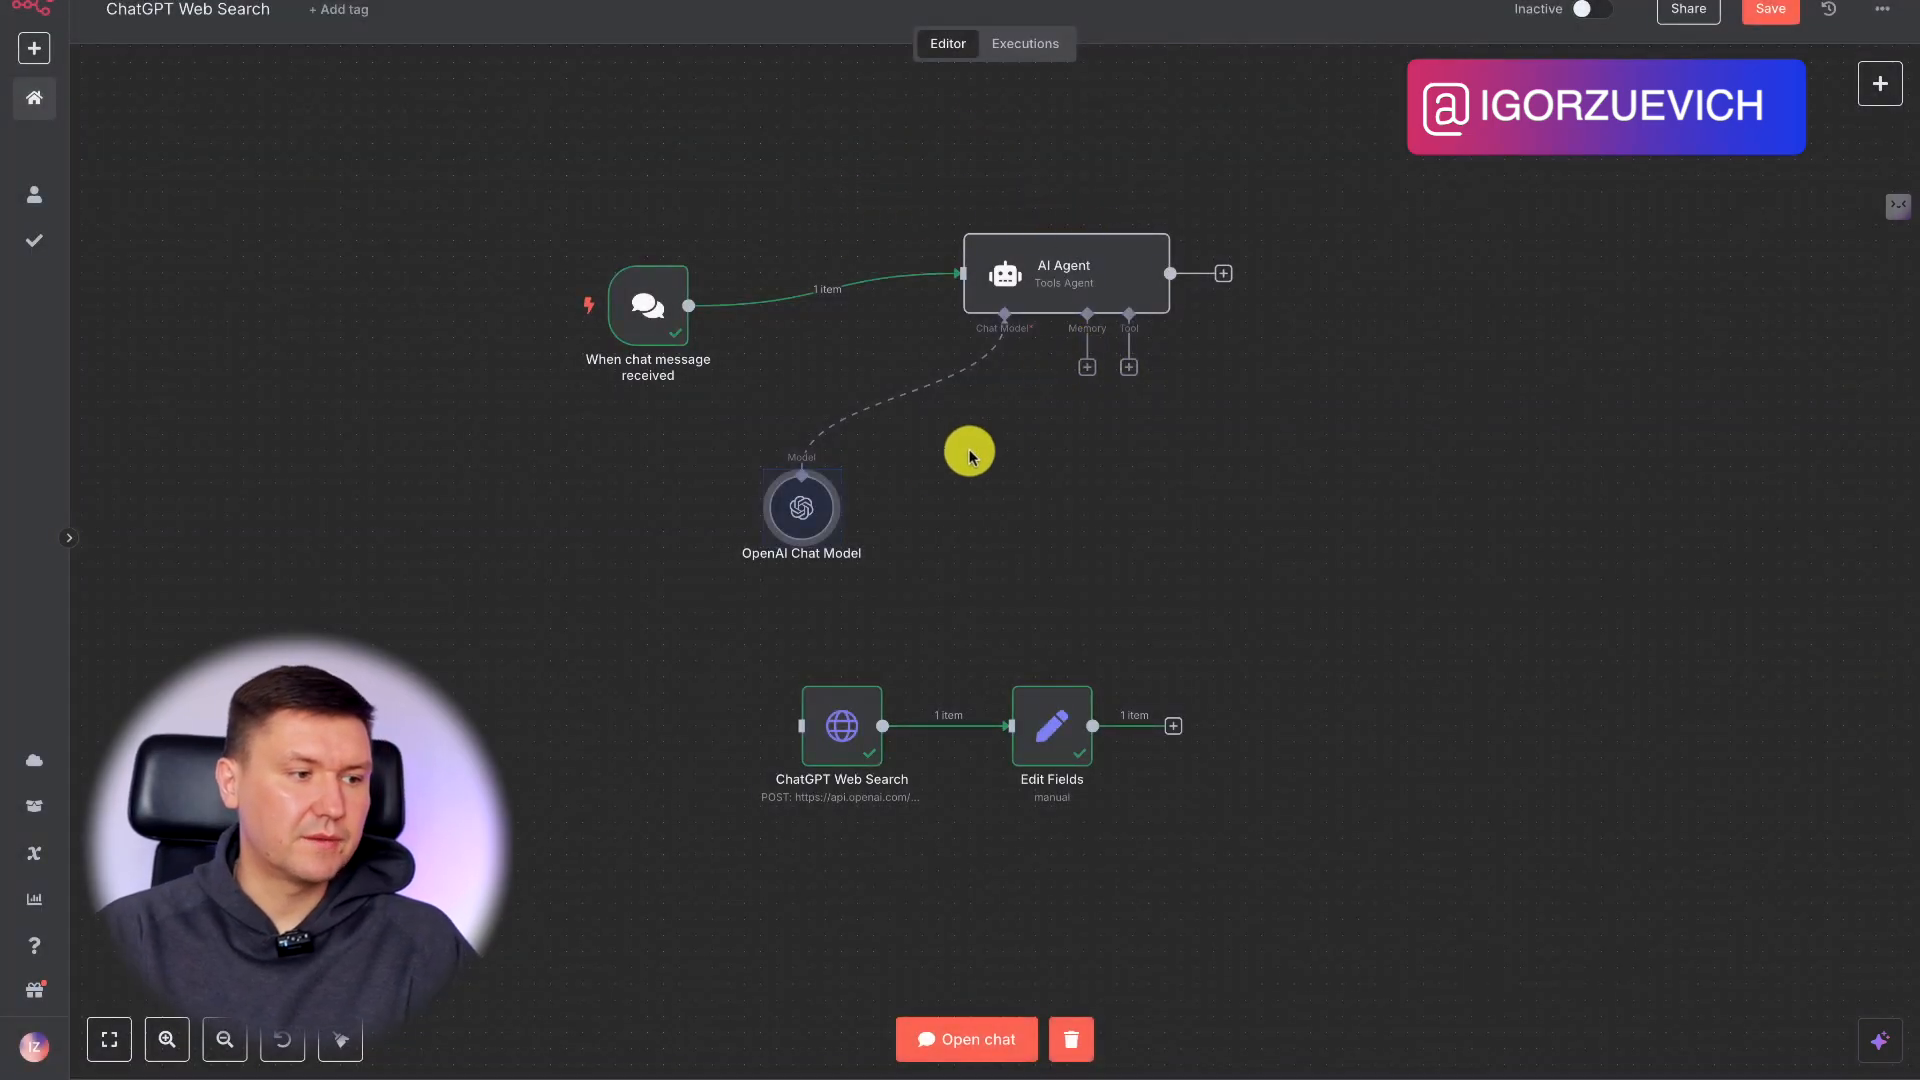
Attach an HTTP Request Tool to the AI Agent and place it directly beneath the agent's tool connector.
drag(1130, 372, 1201, 472)
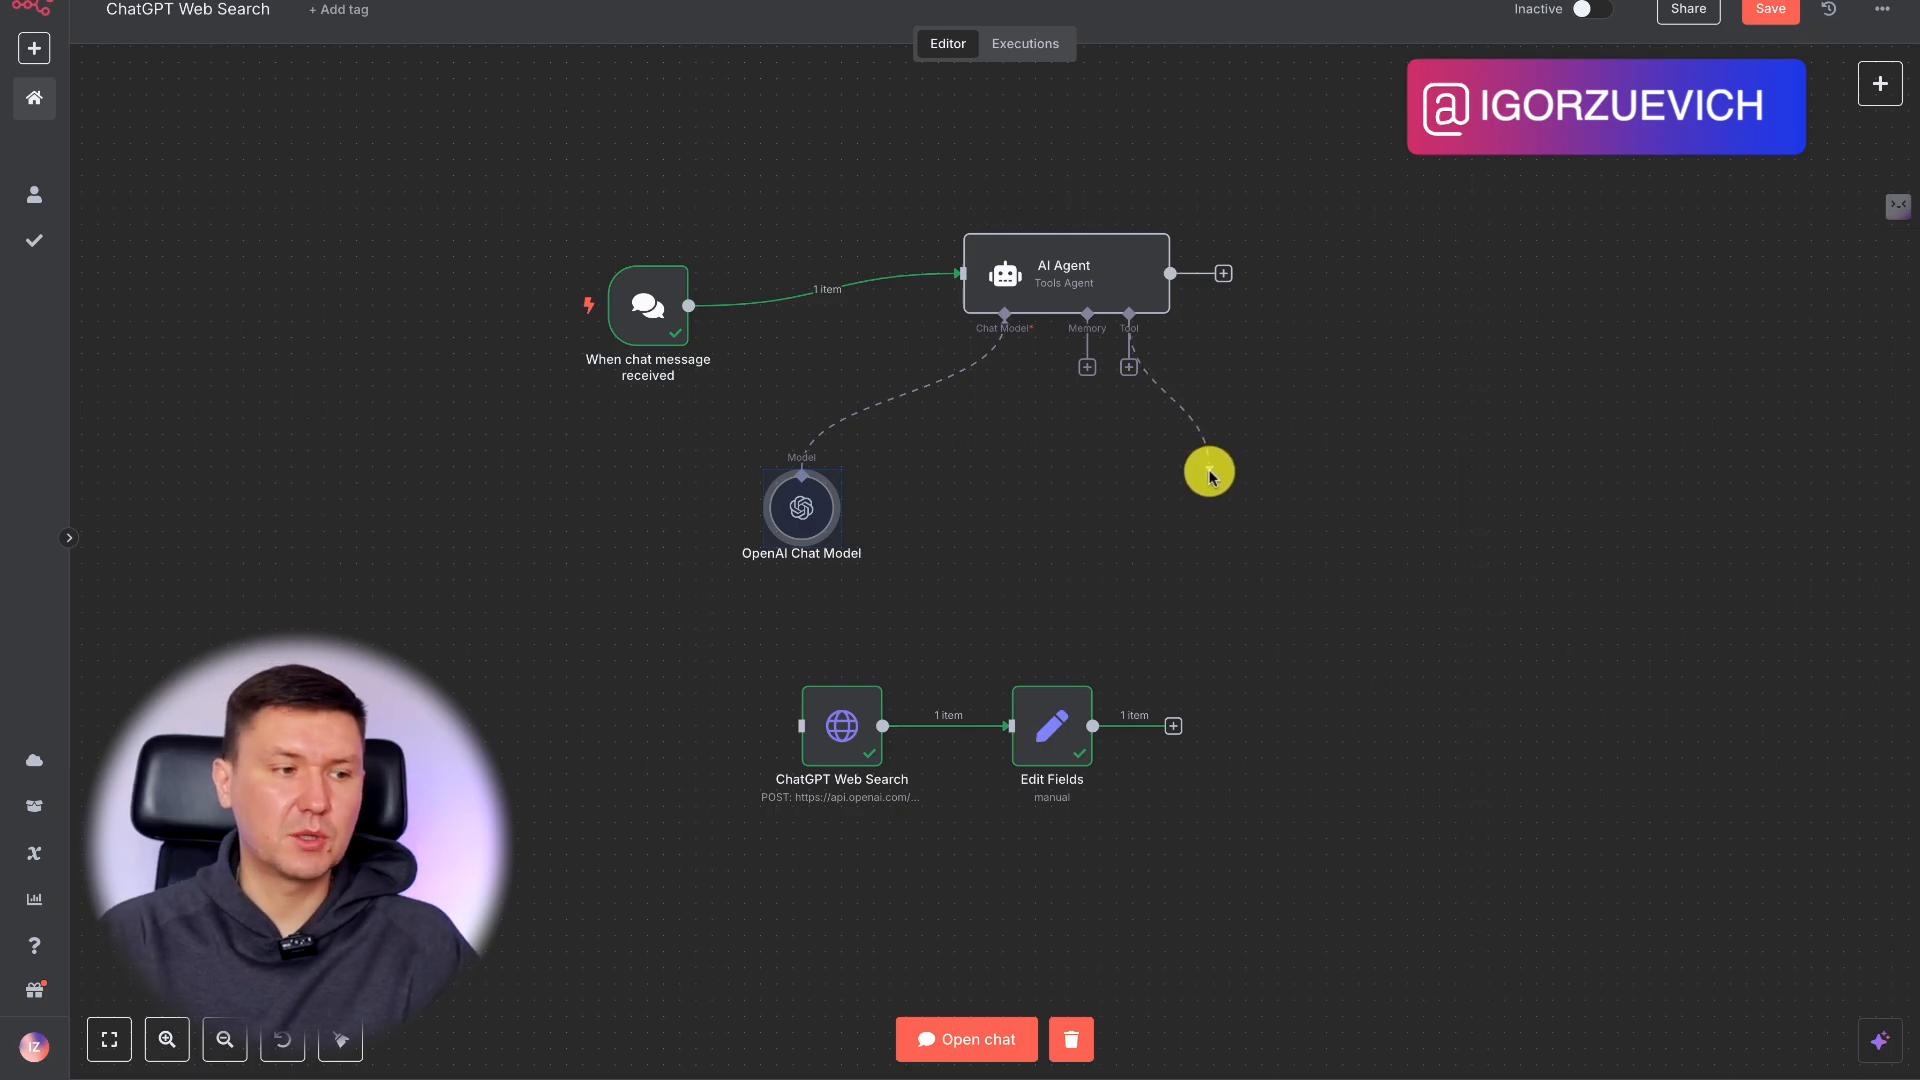
drag(1249, 478, 1252, 476)
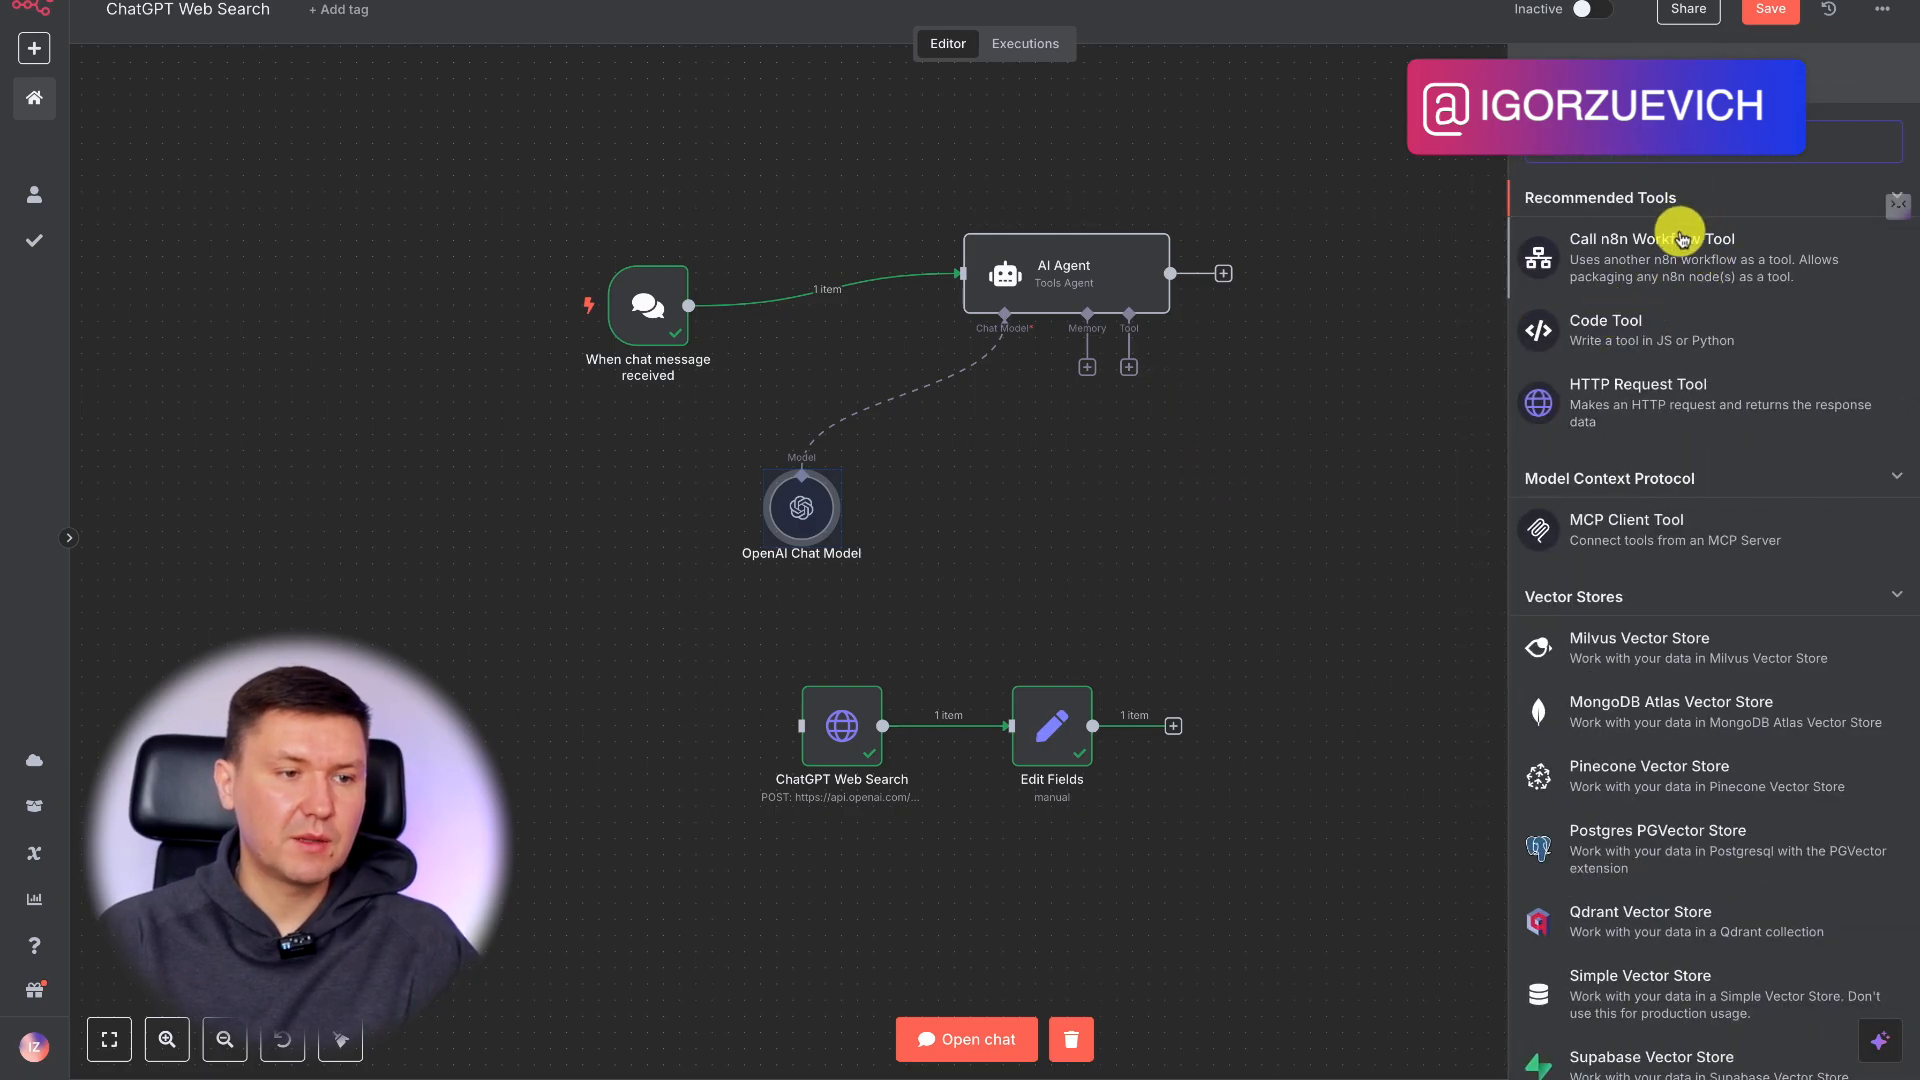
click(1652, 398)
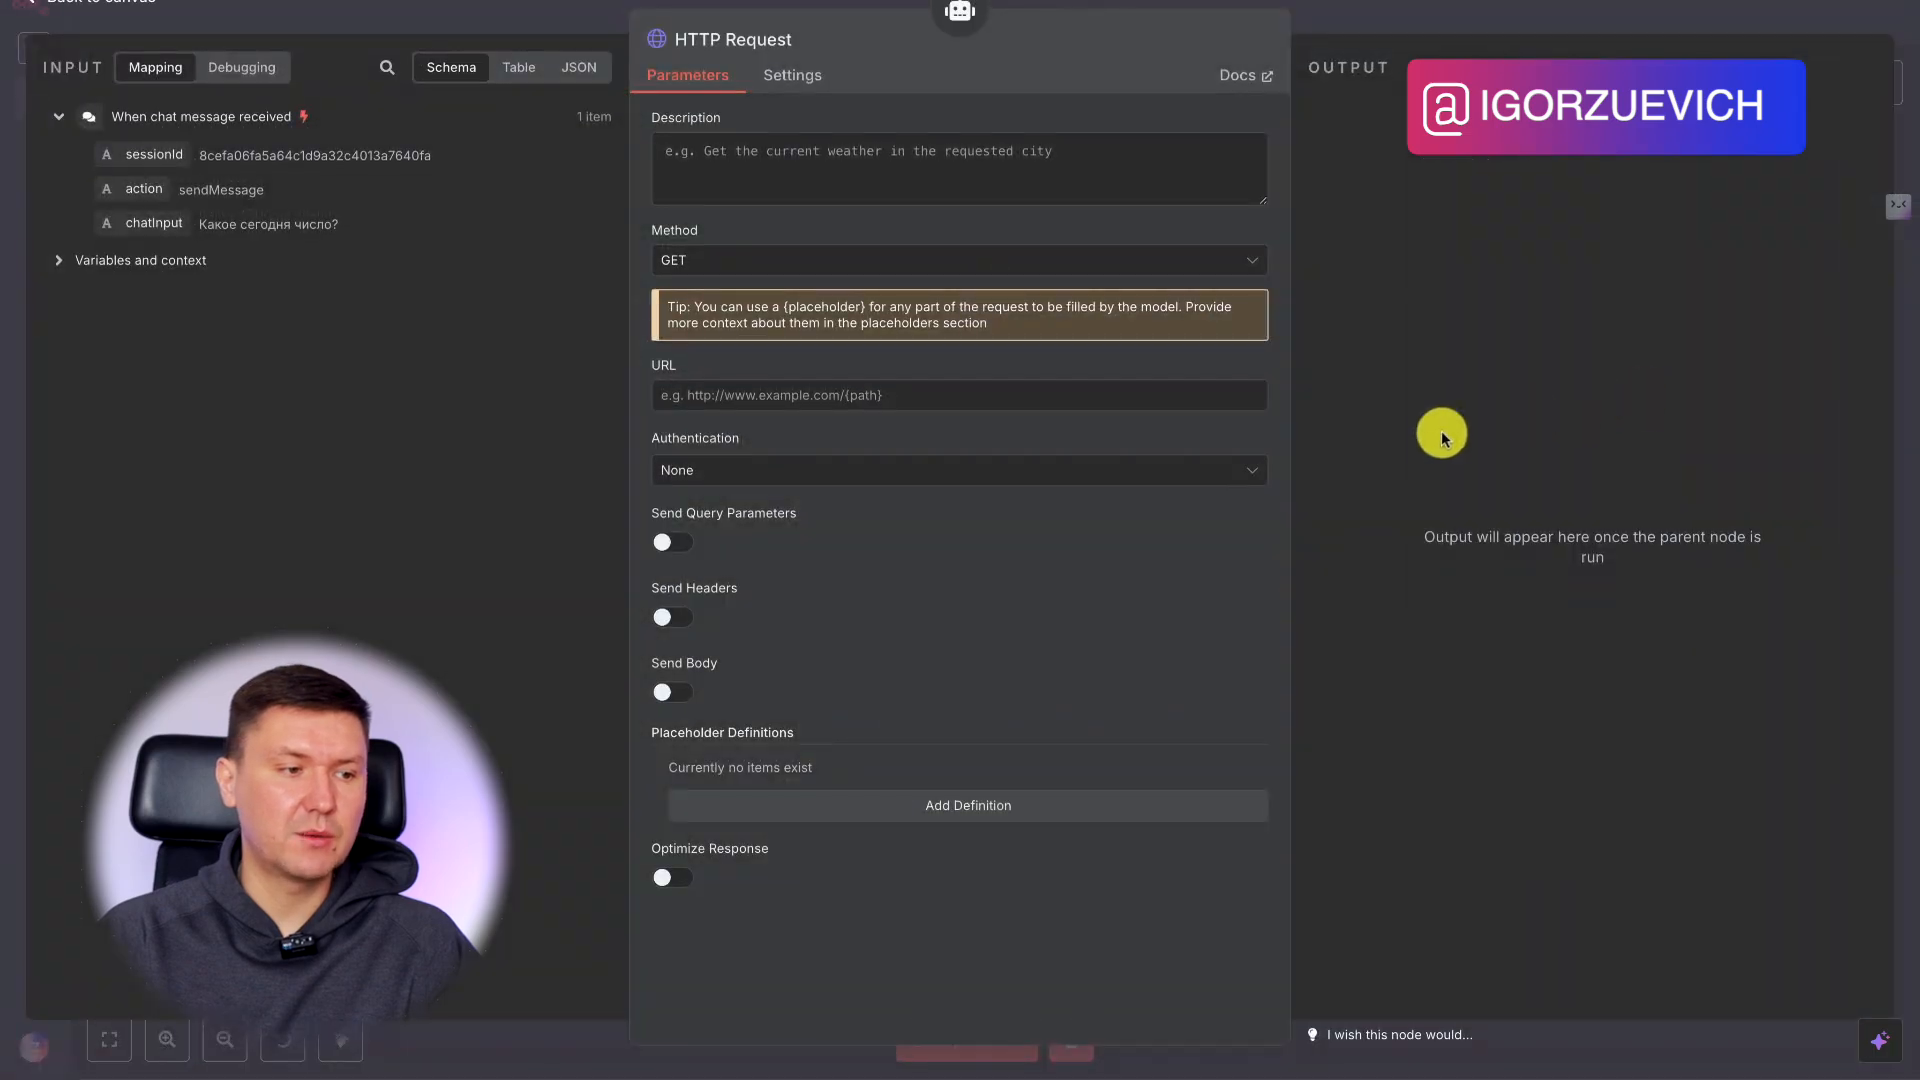
click(1404, 14)
drag(1250, 494, 1138, 494)
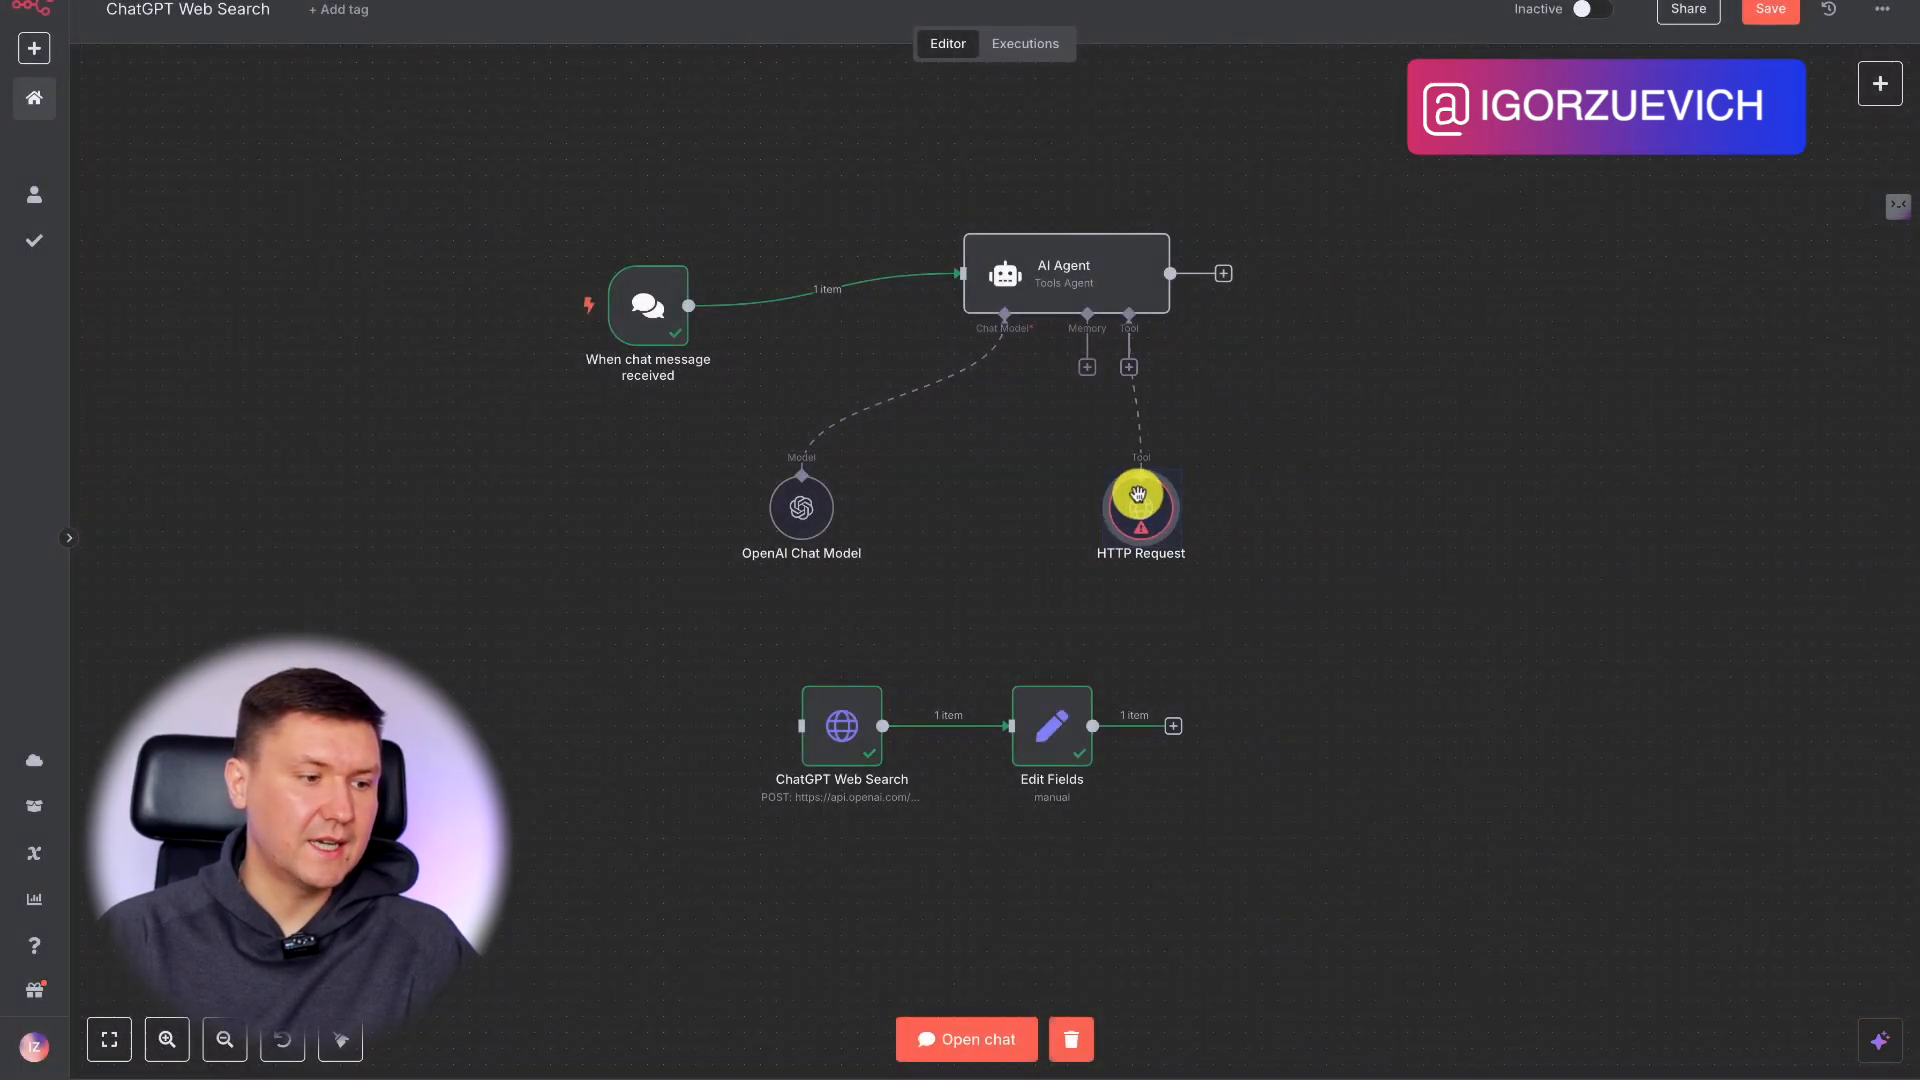
double_click(848, 750)
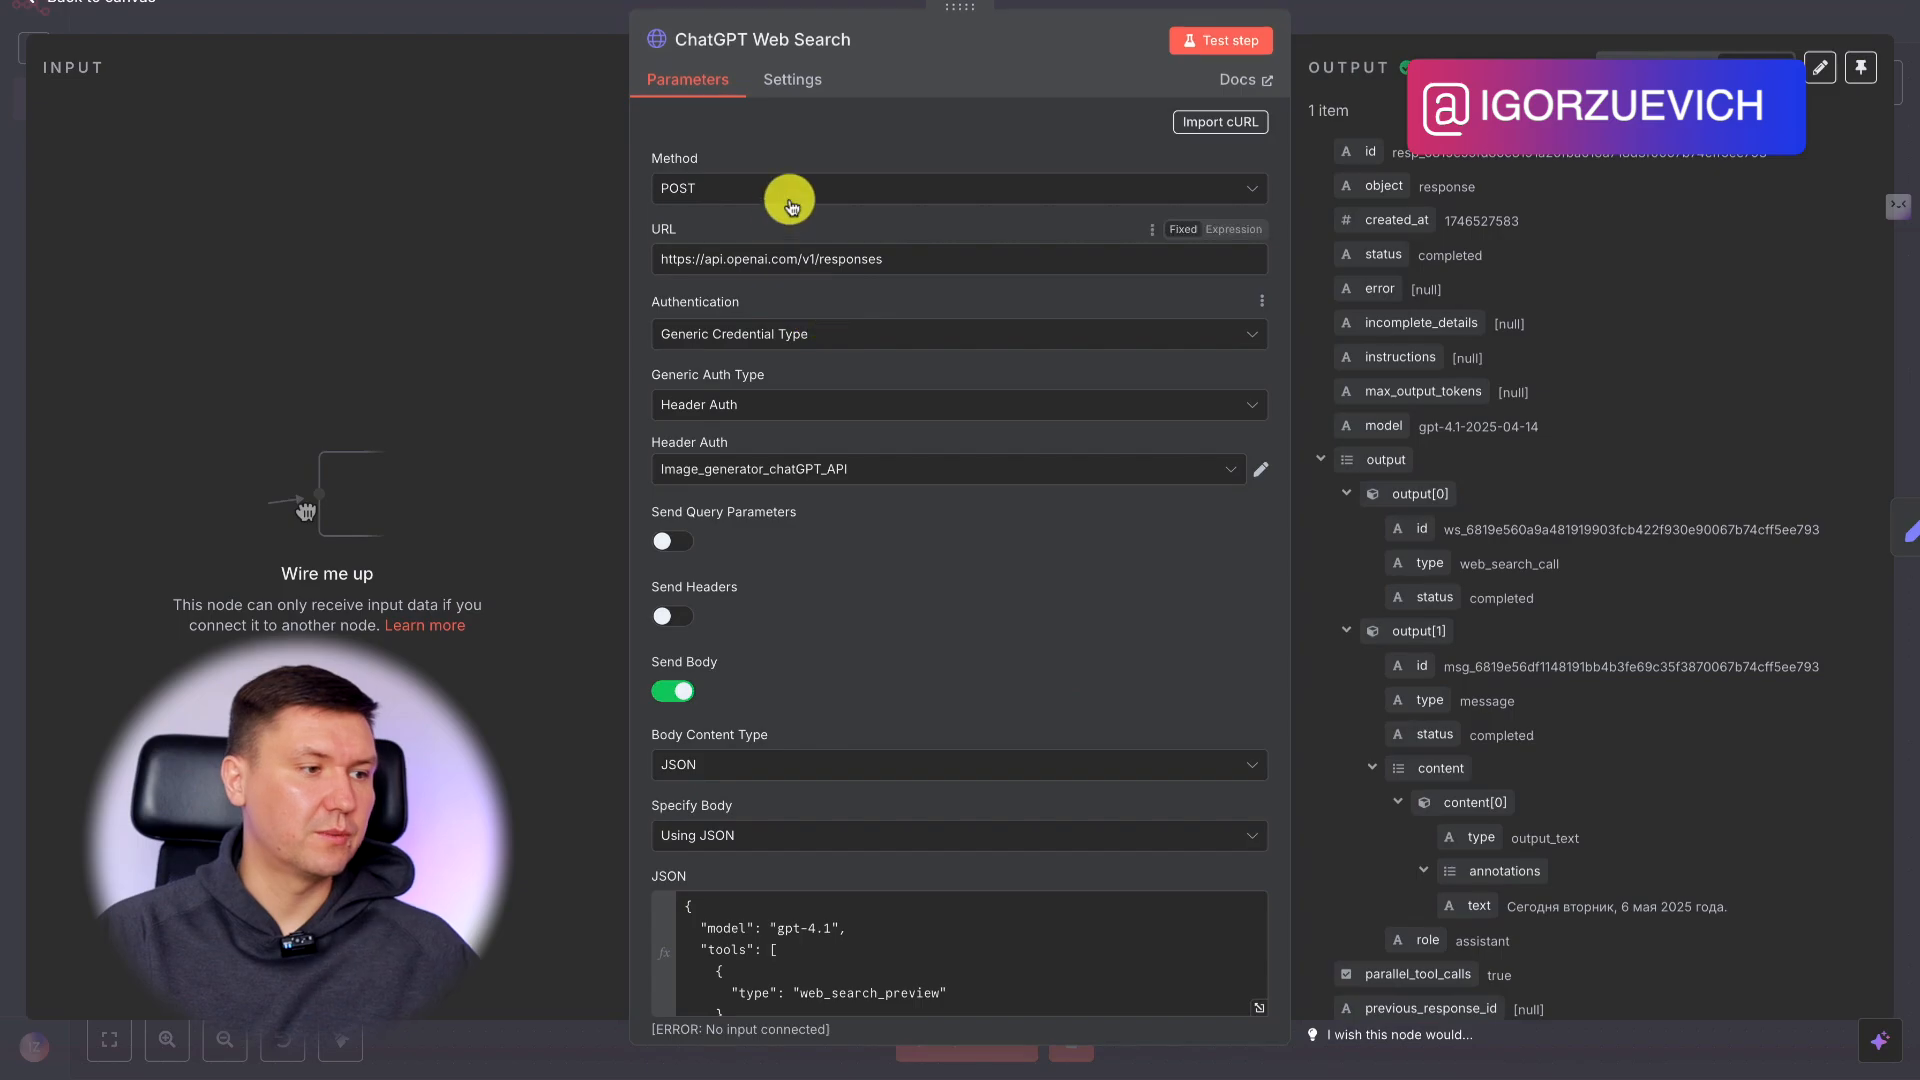
triple_click(912, 260)
key(ctrl+c)
click(1430, 12)
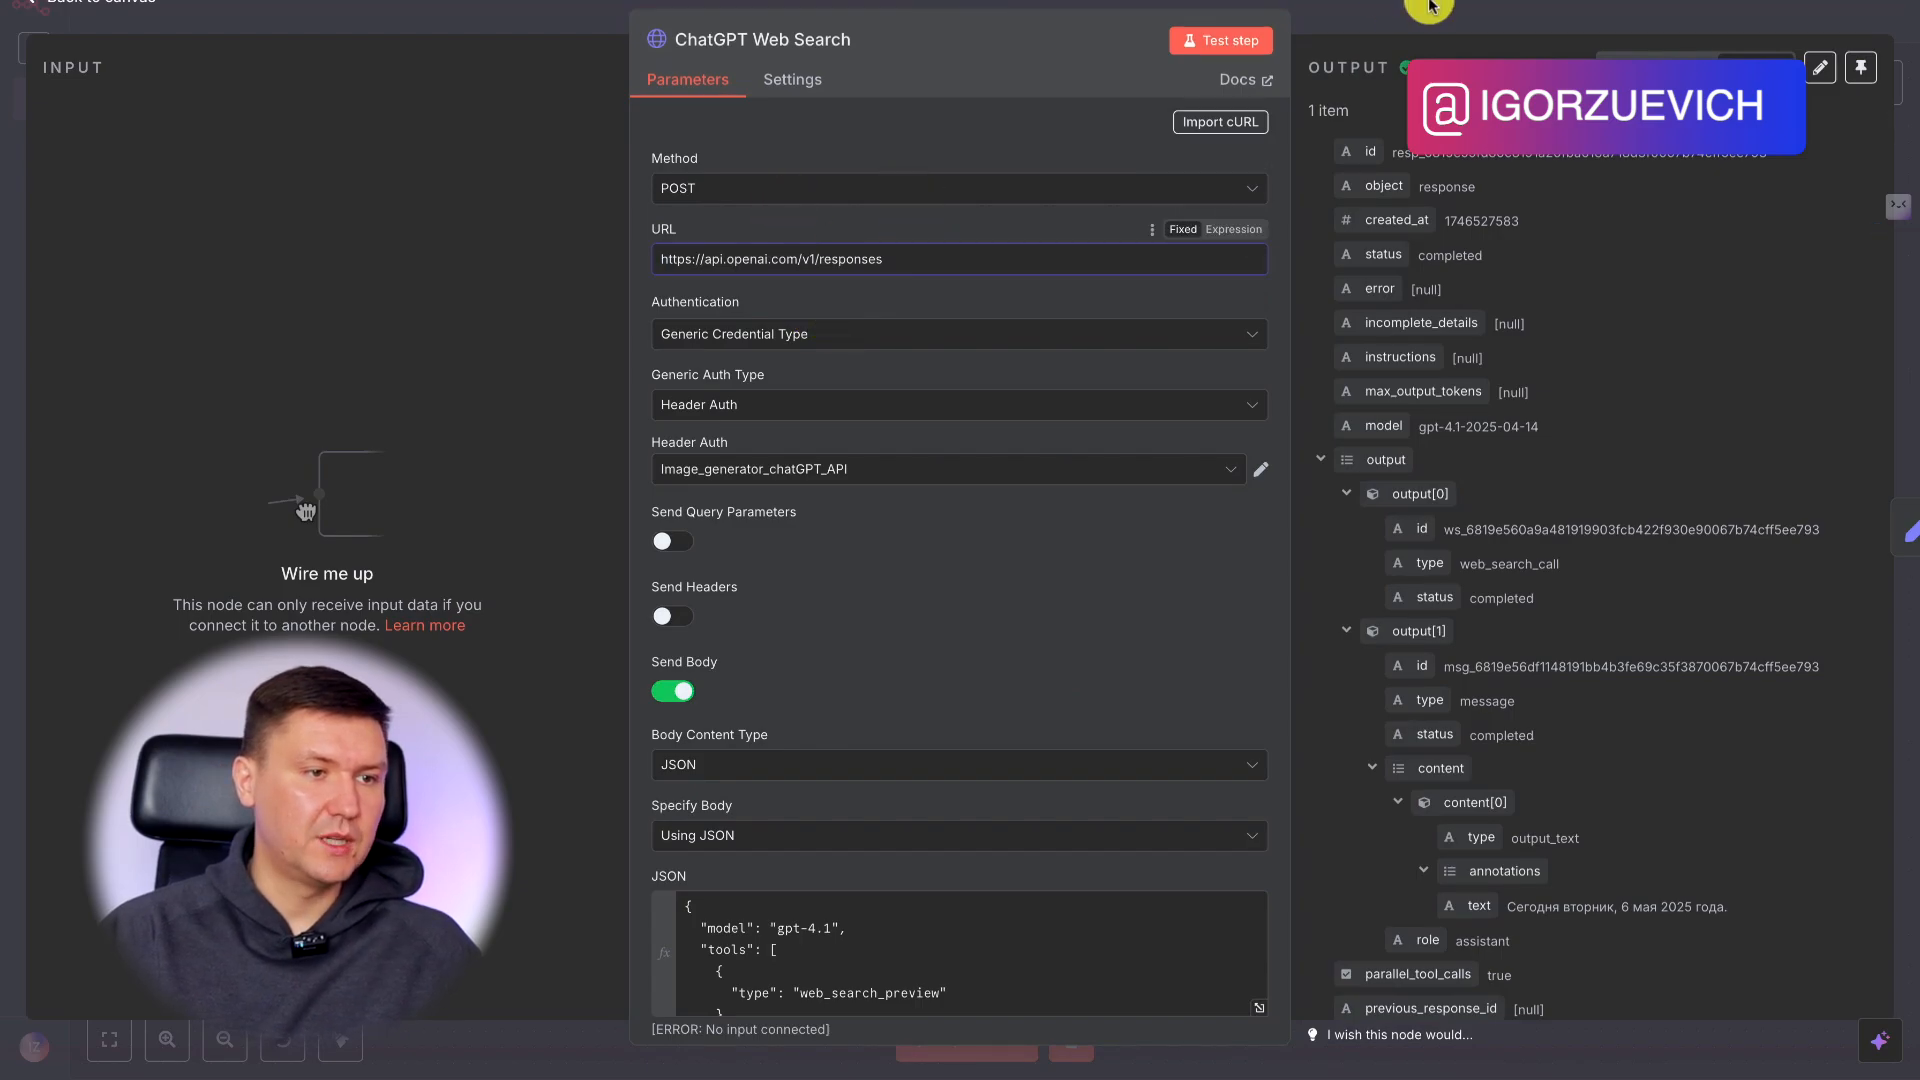
double_click(1143, 503)
click(750, 262)
click(732, 412)
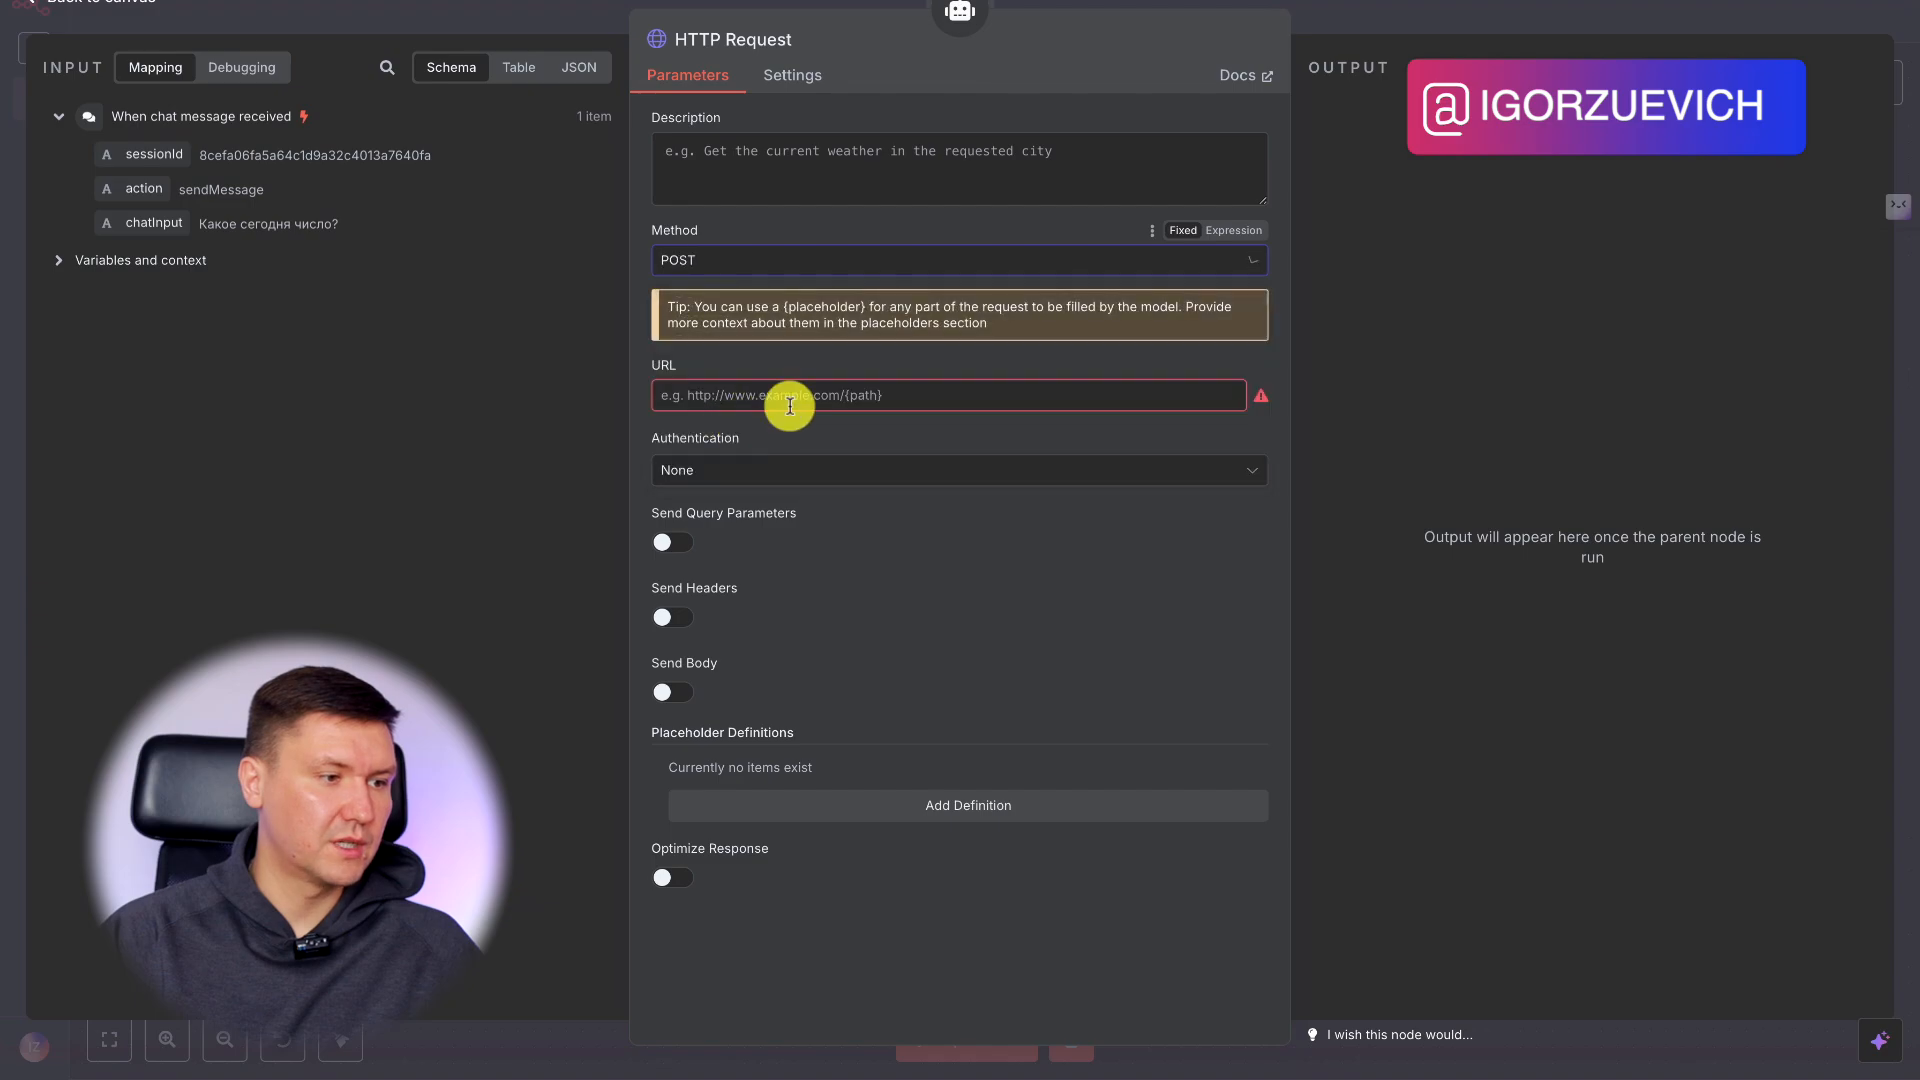
click(740, 408)
key(ctrl+v)
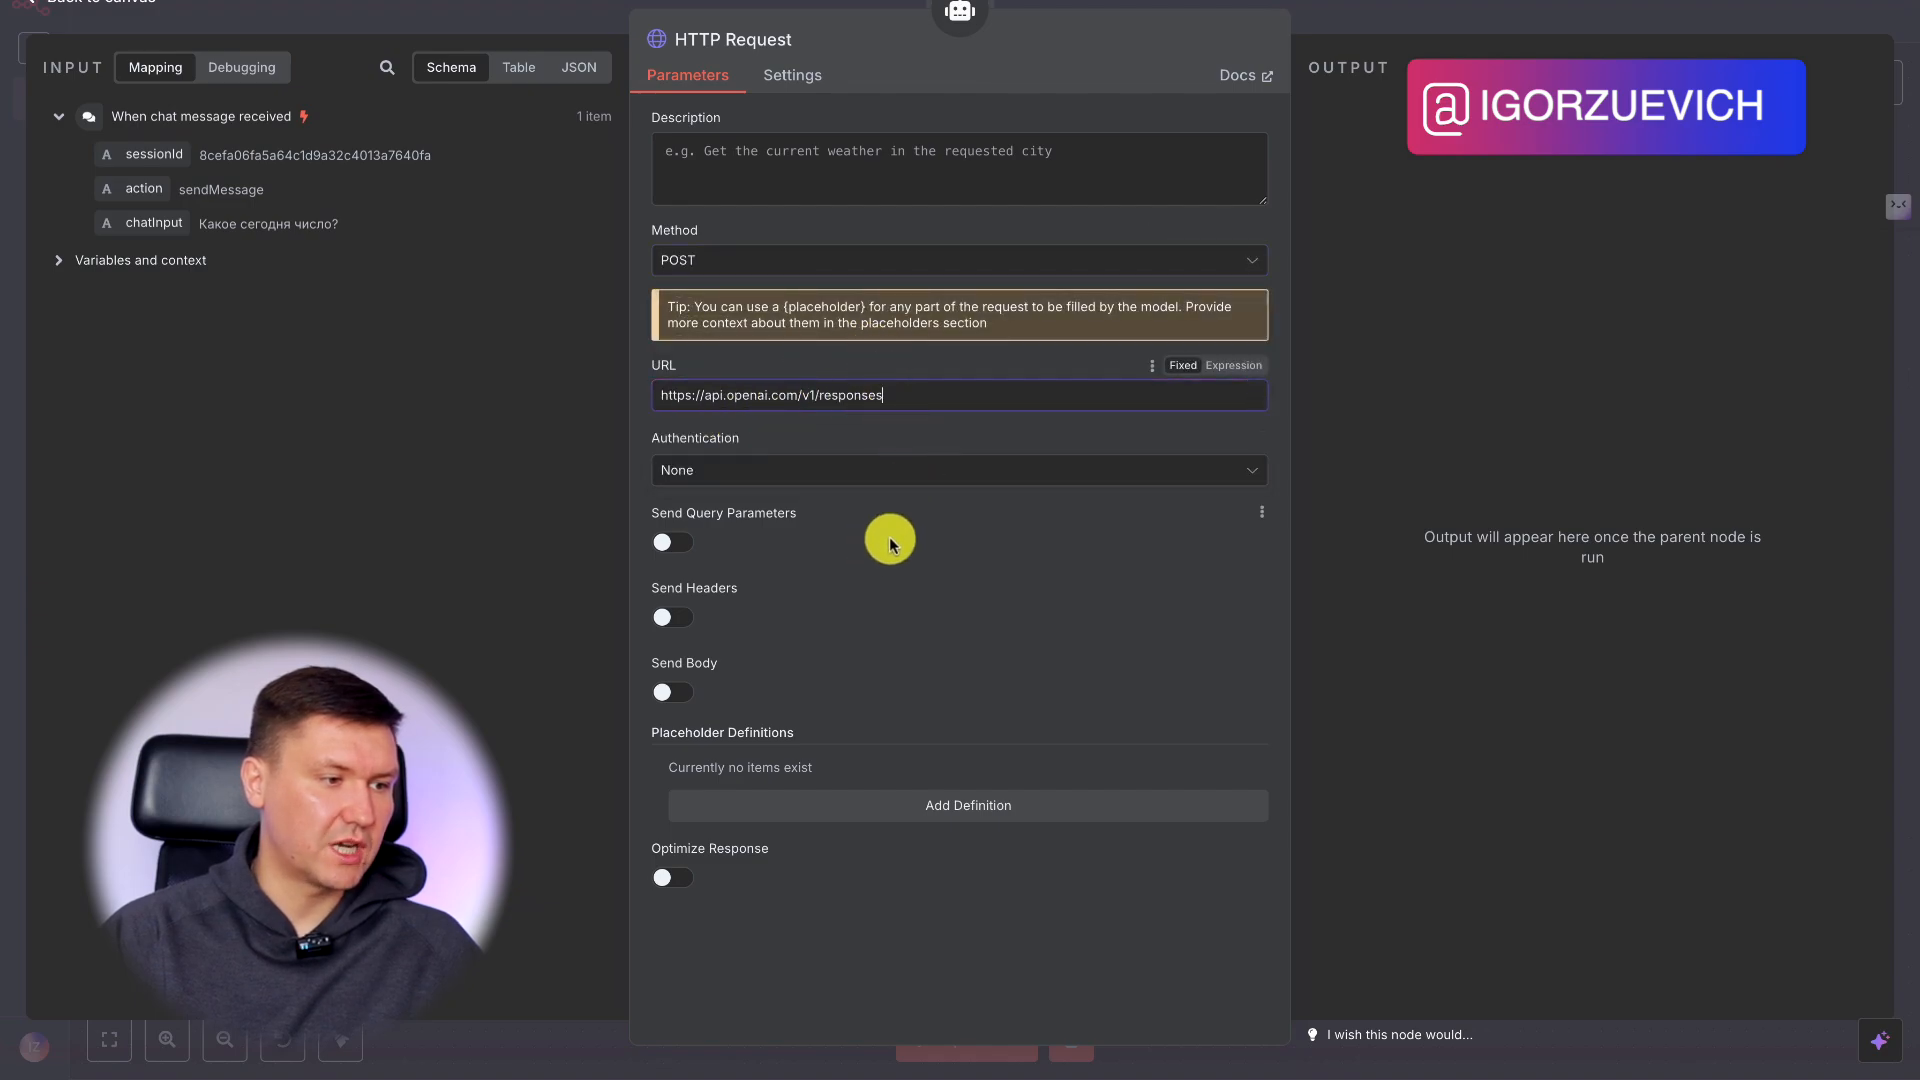
Set the HTTP Request tool's authentication to Generic Credential Type with Header Auth, using the Image_generator_chatGPT_API credential.
click(816, 480)
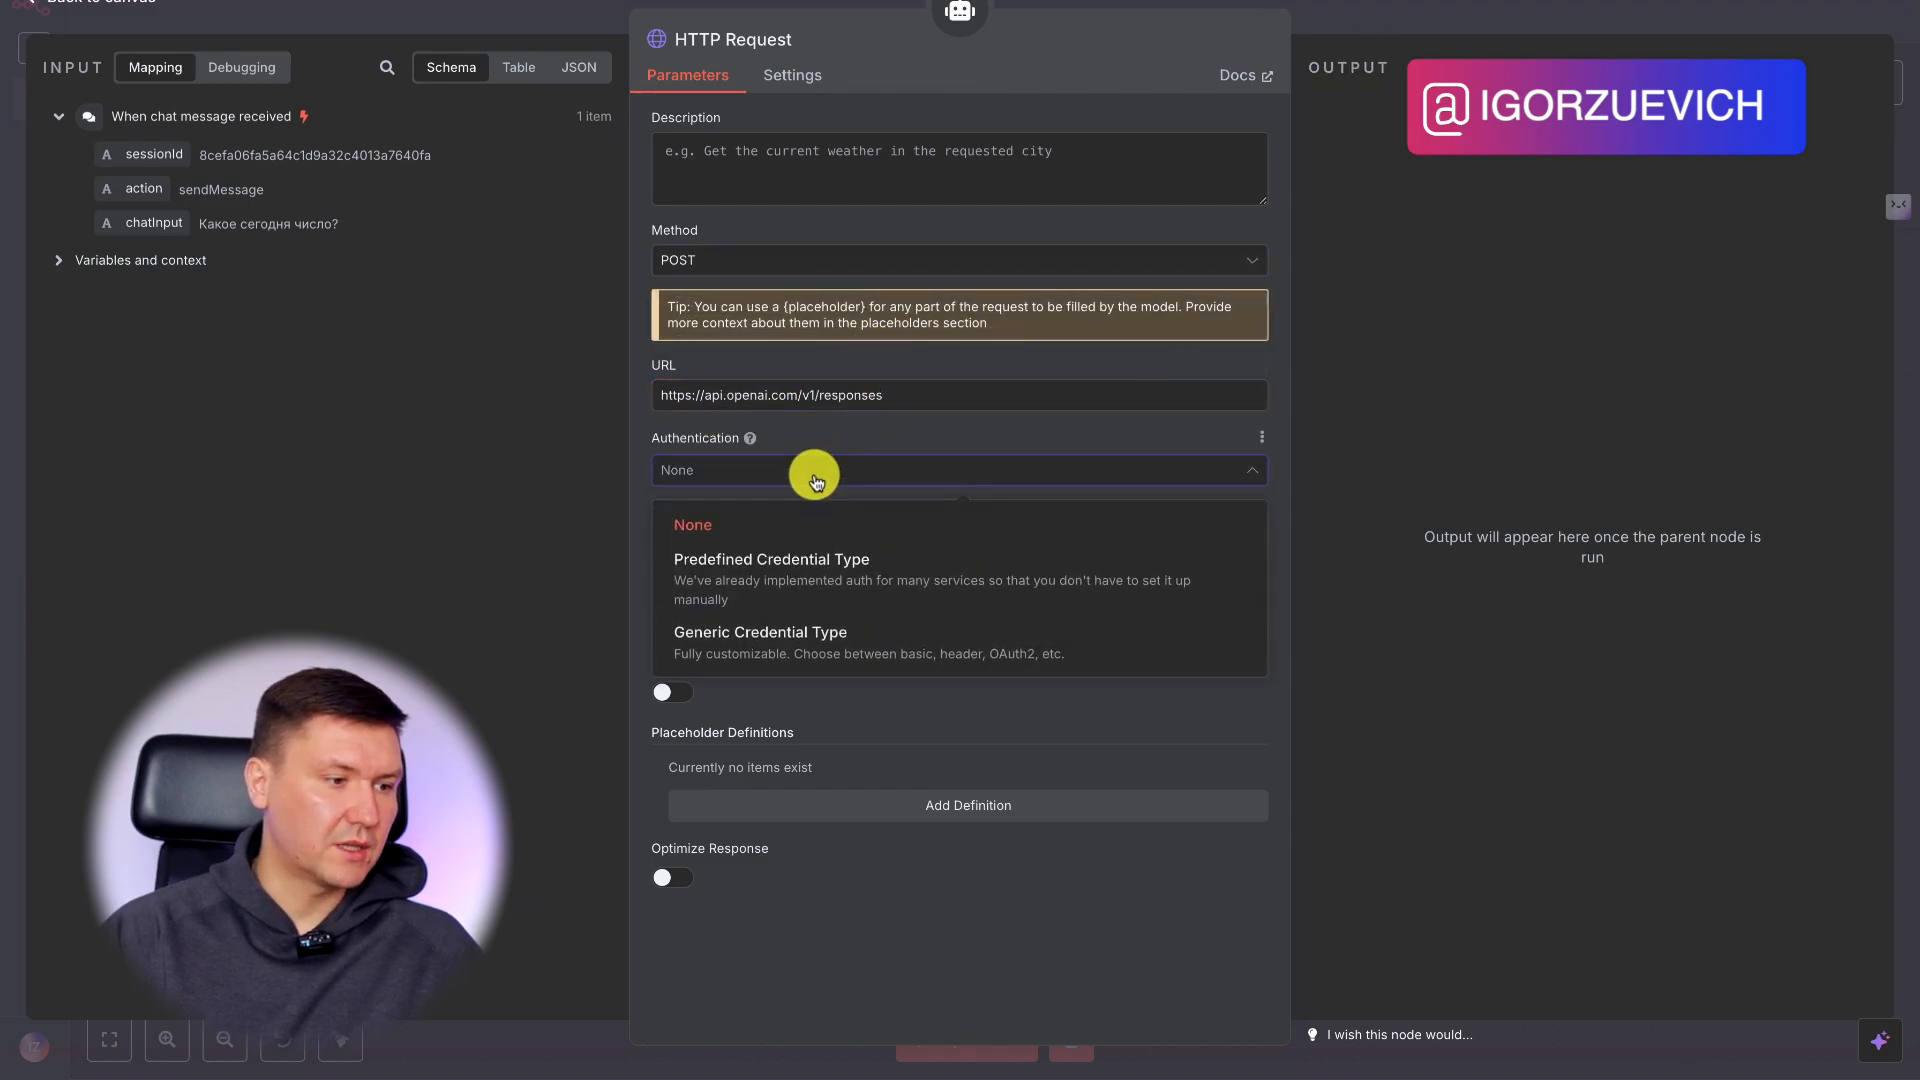
click(805, 638)
click(805, 545)
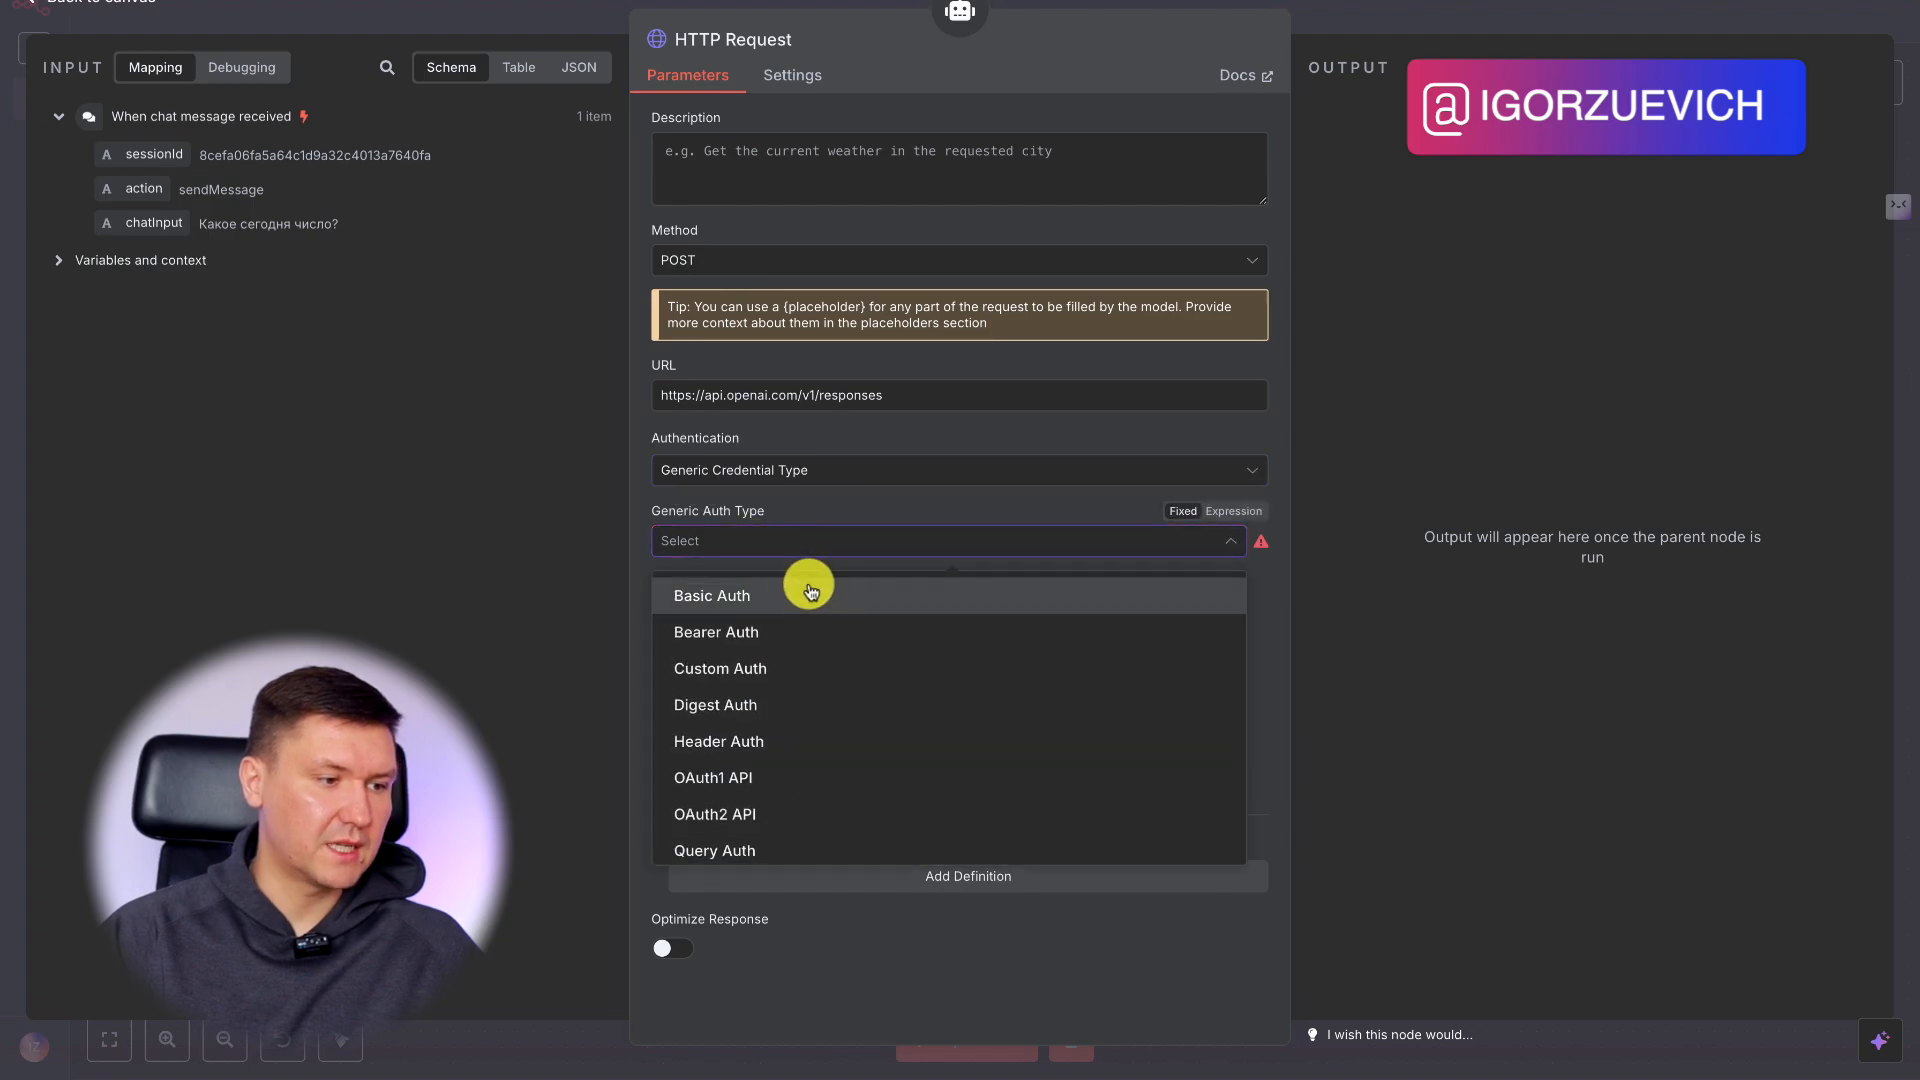
click(806, 742)
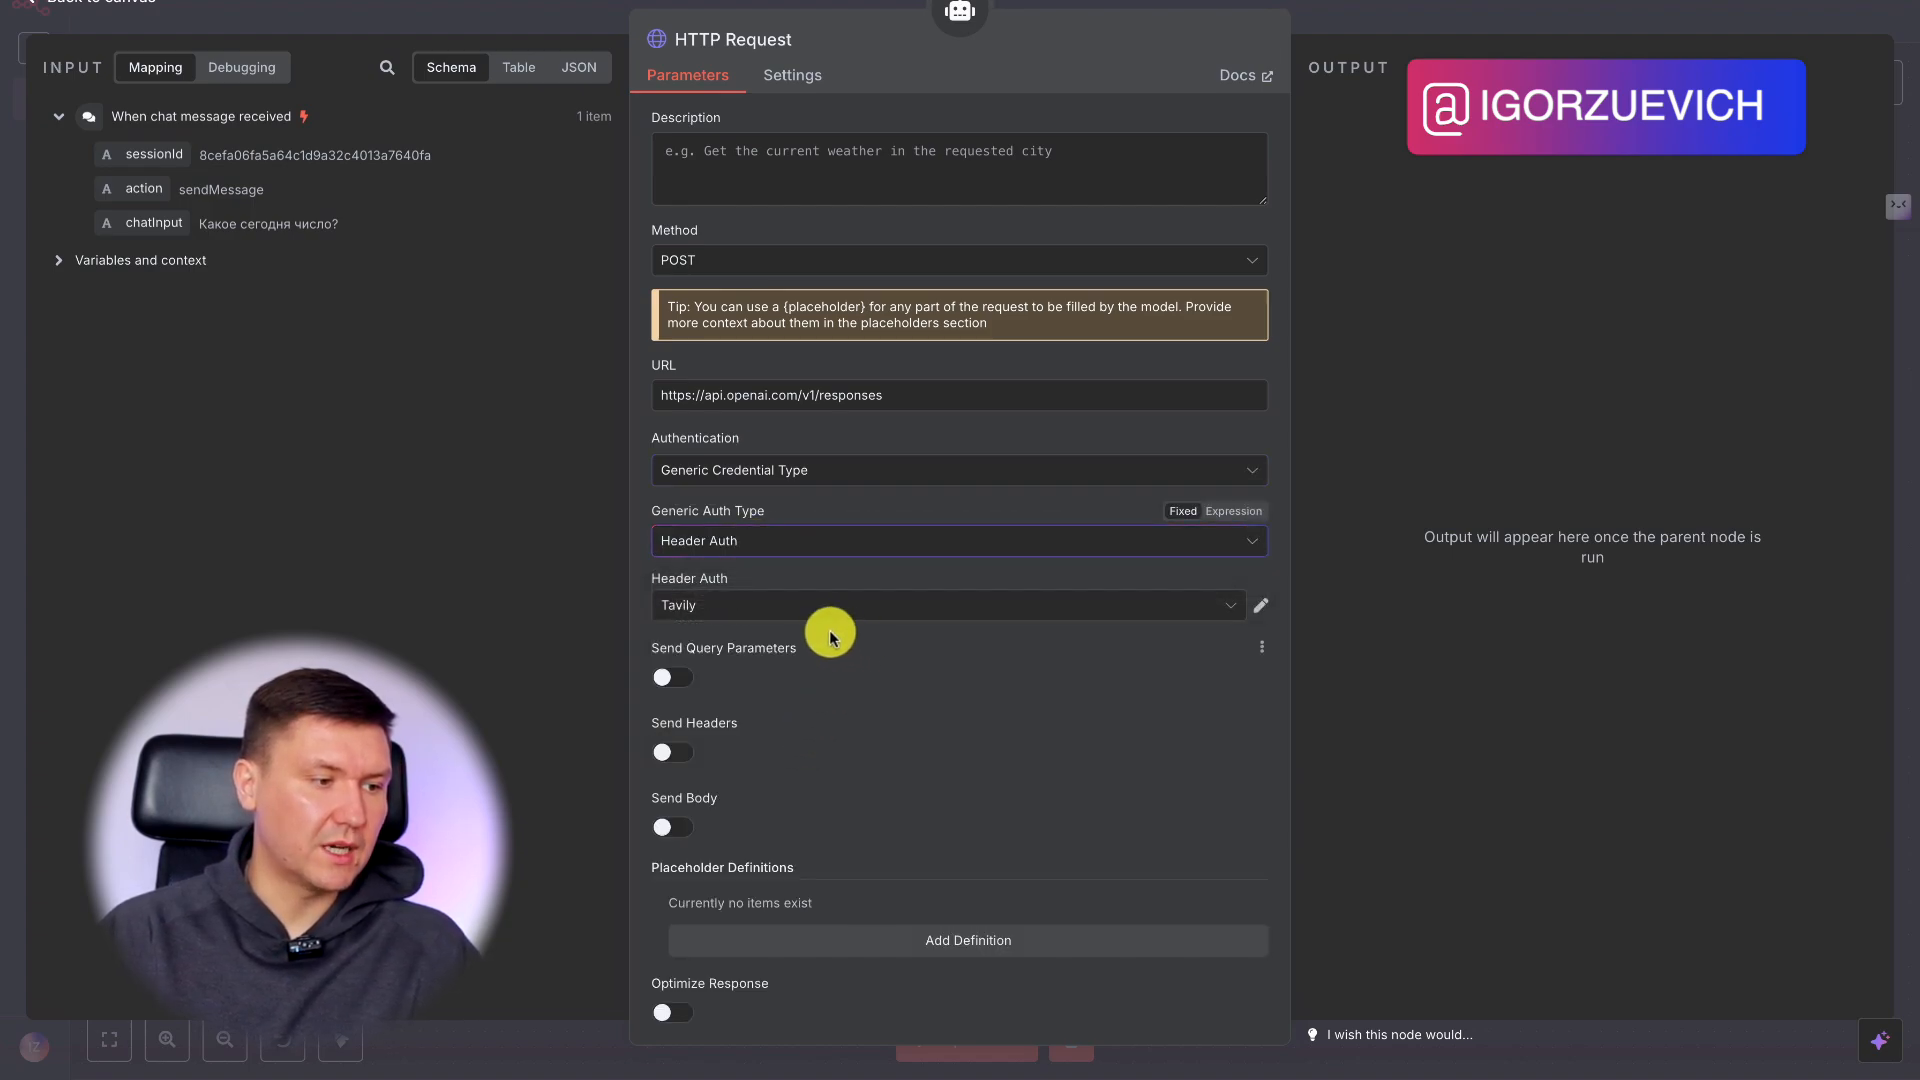
click(795, 608)
click(865, 719)
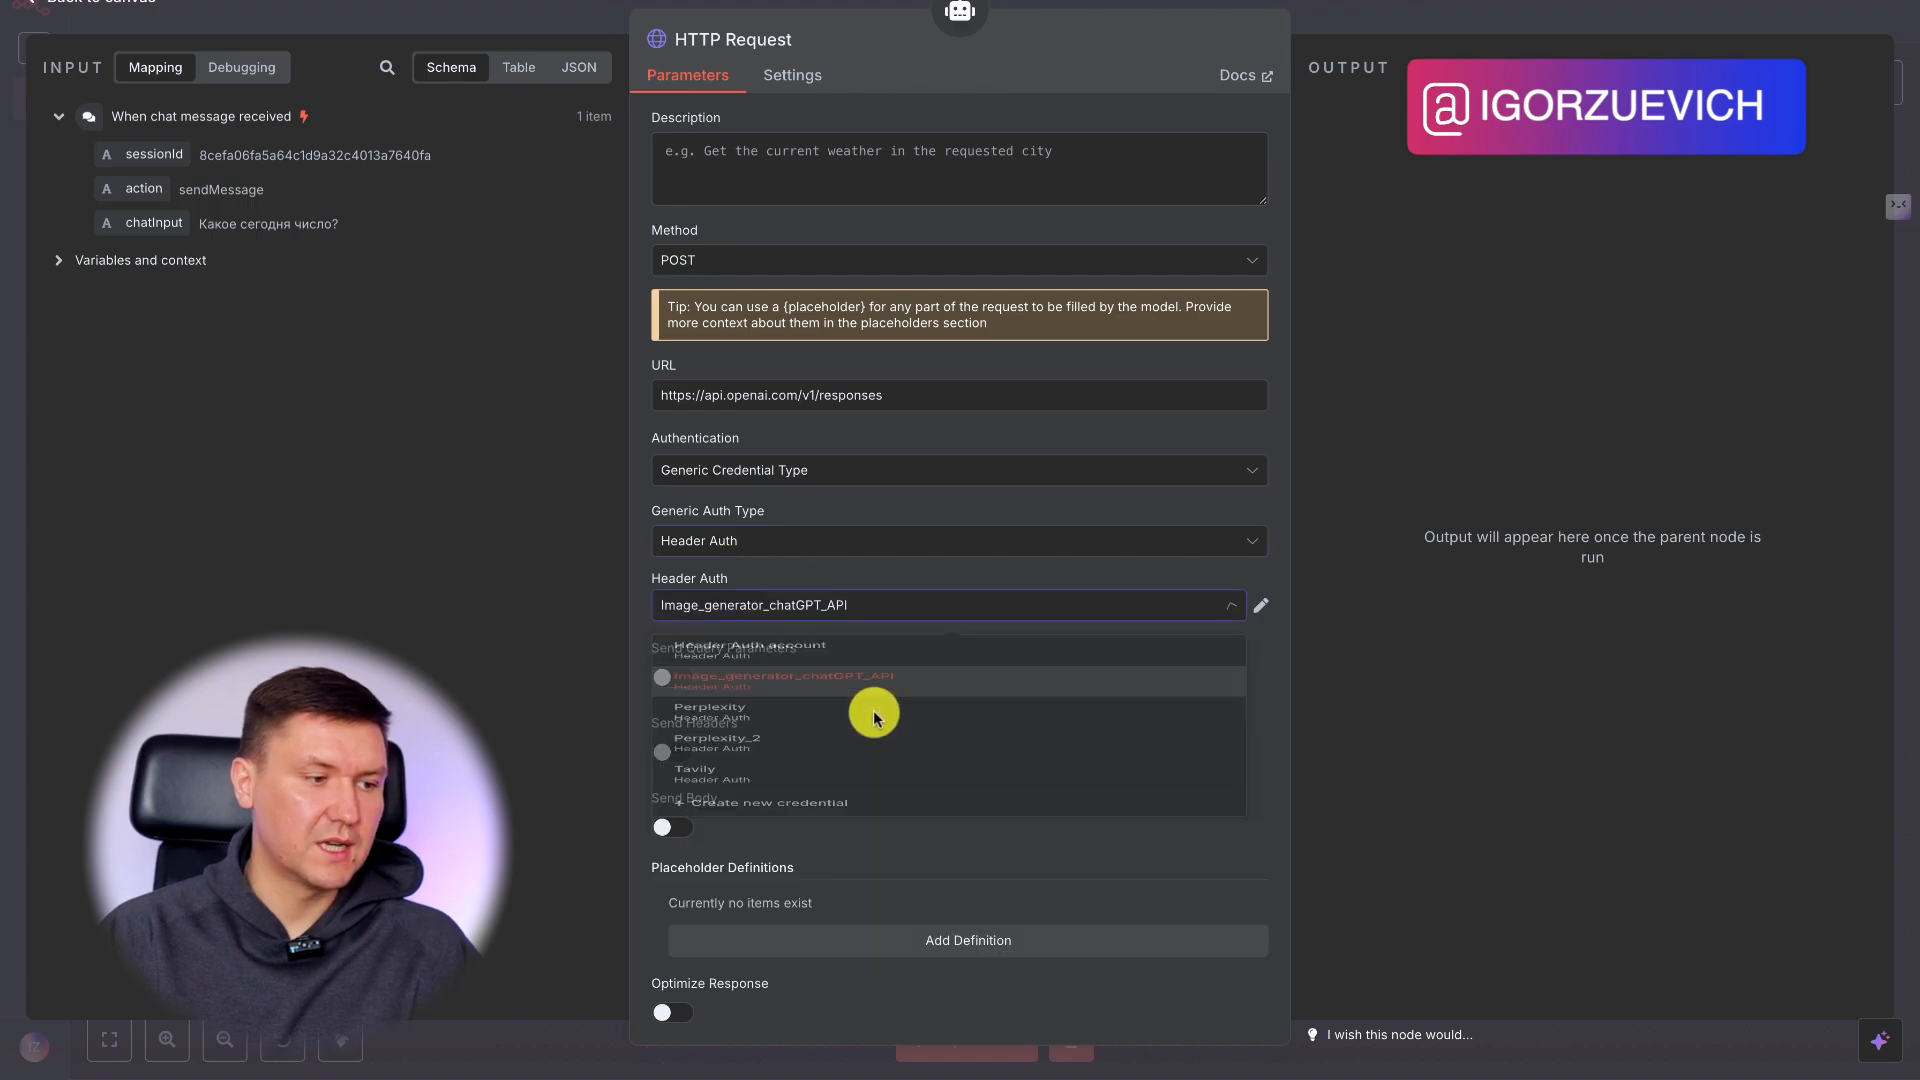
scroll(1010, 600, down, 1)
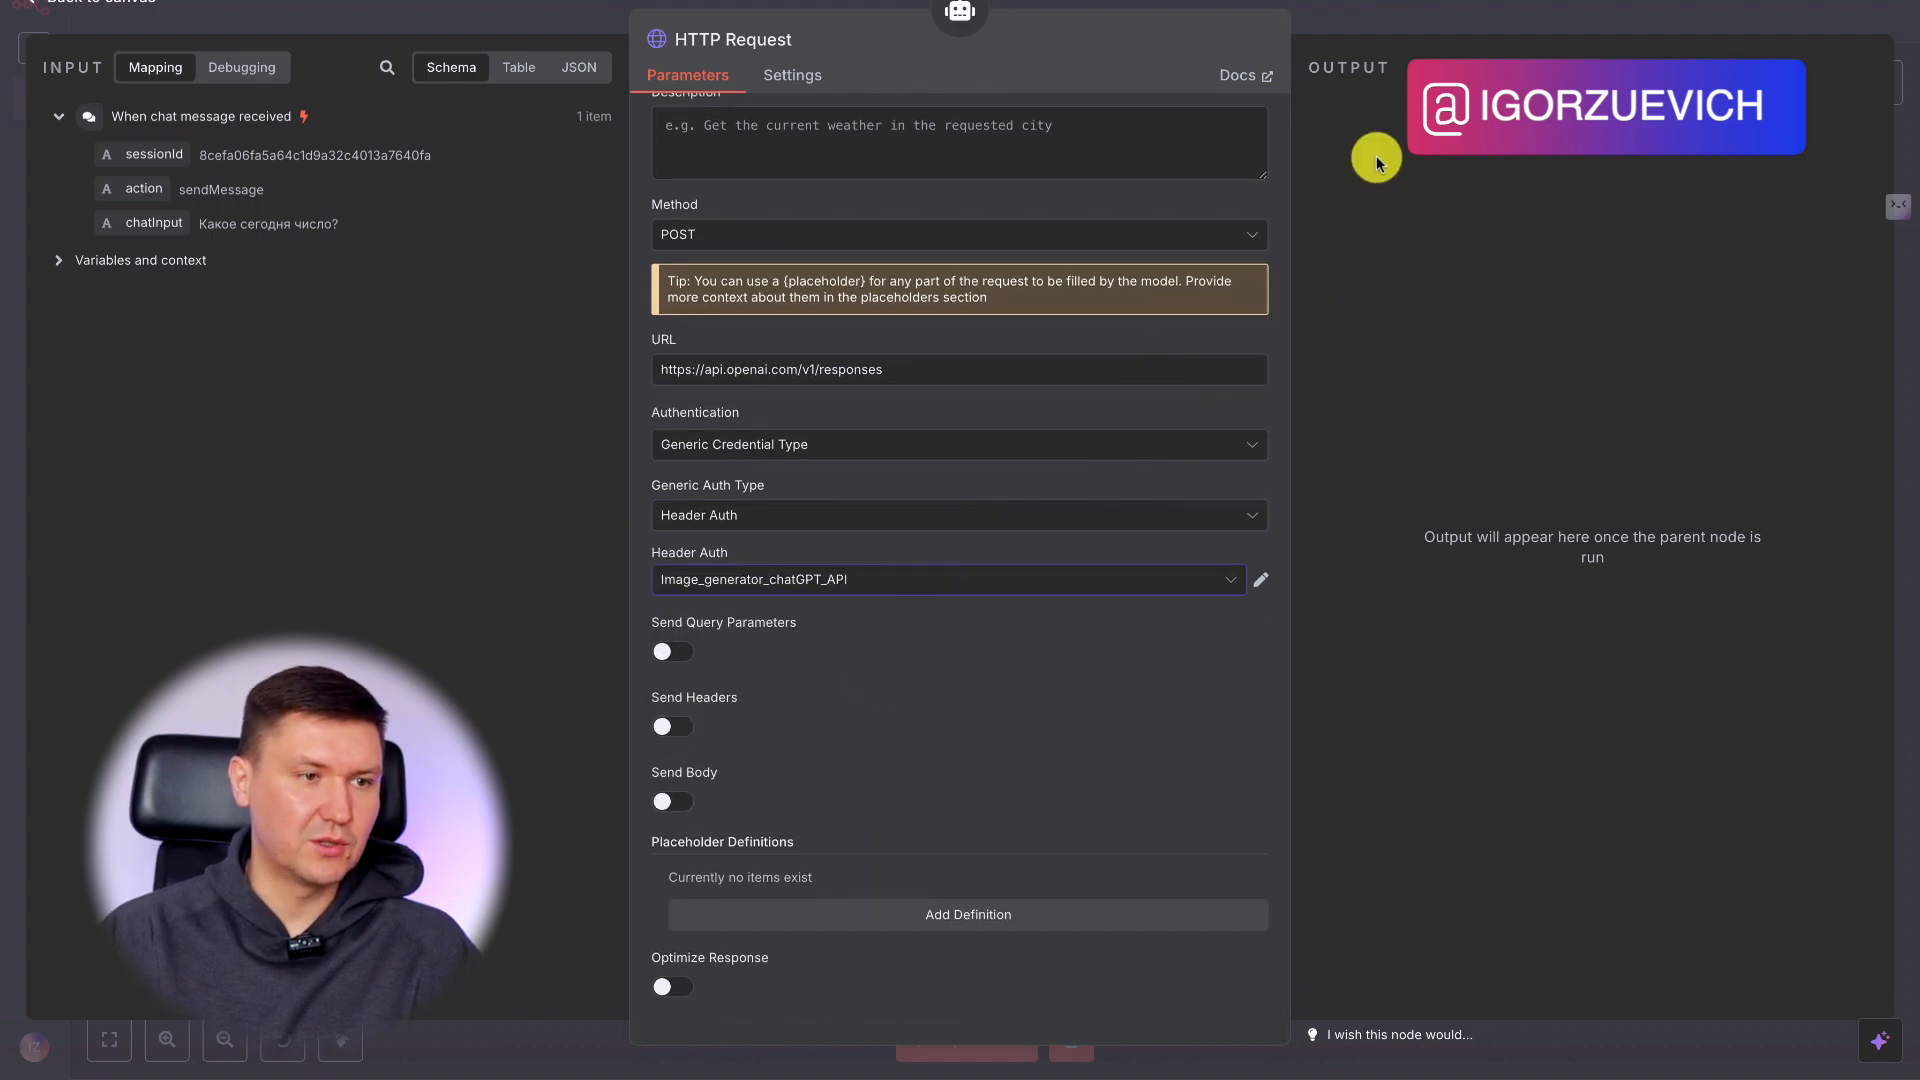
scroll(1106, 523, up, 1)
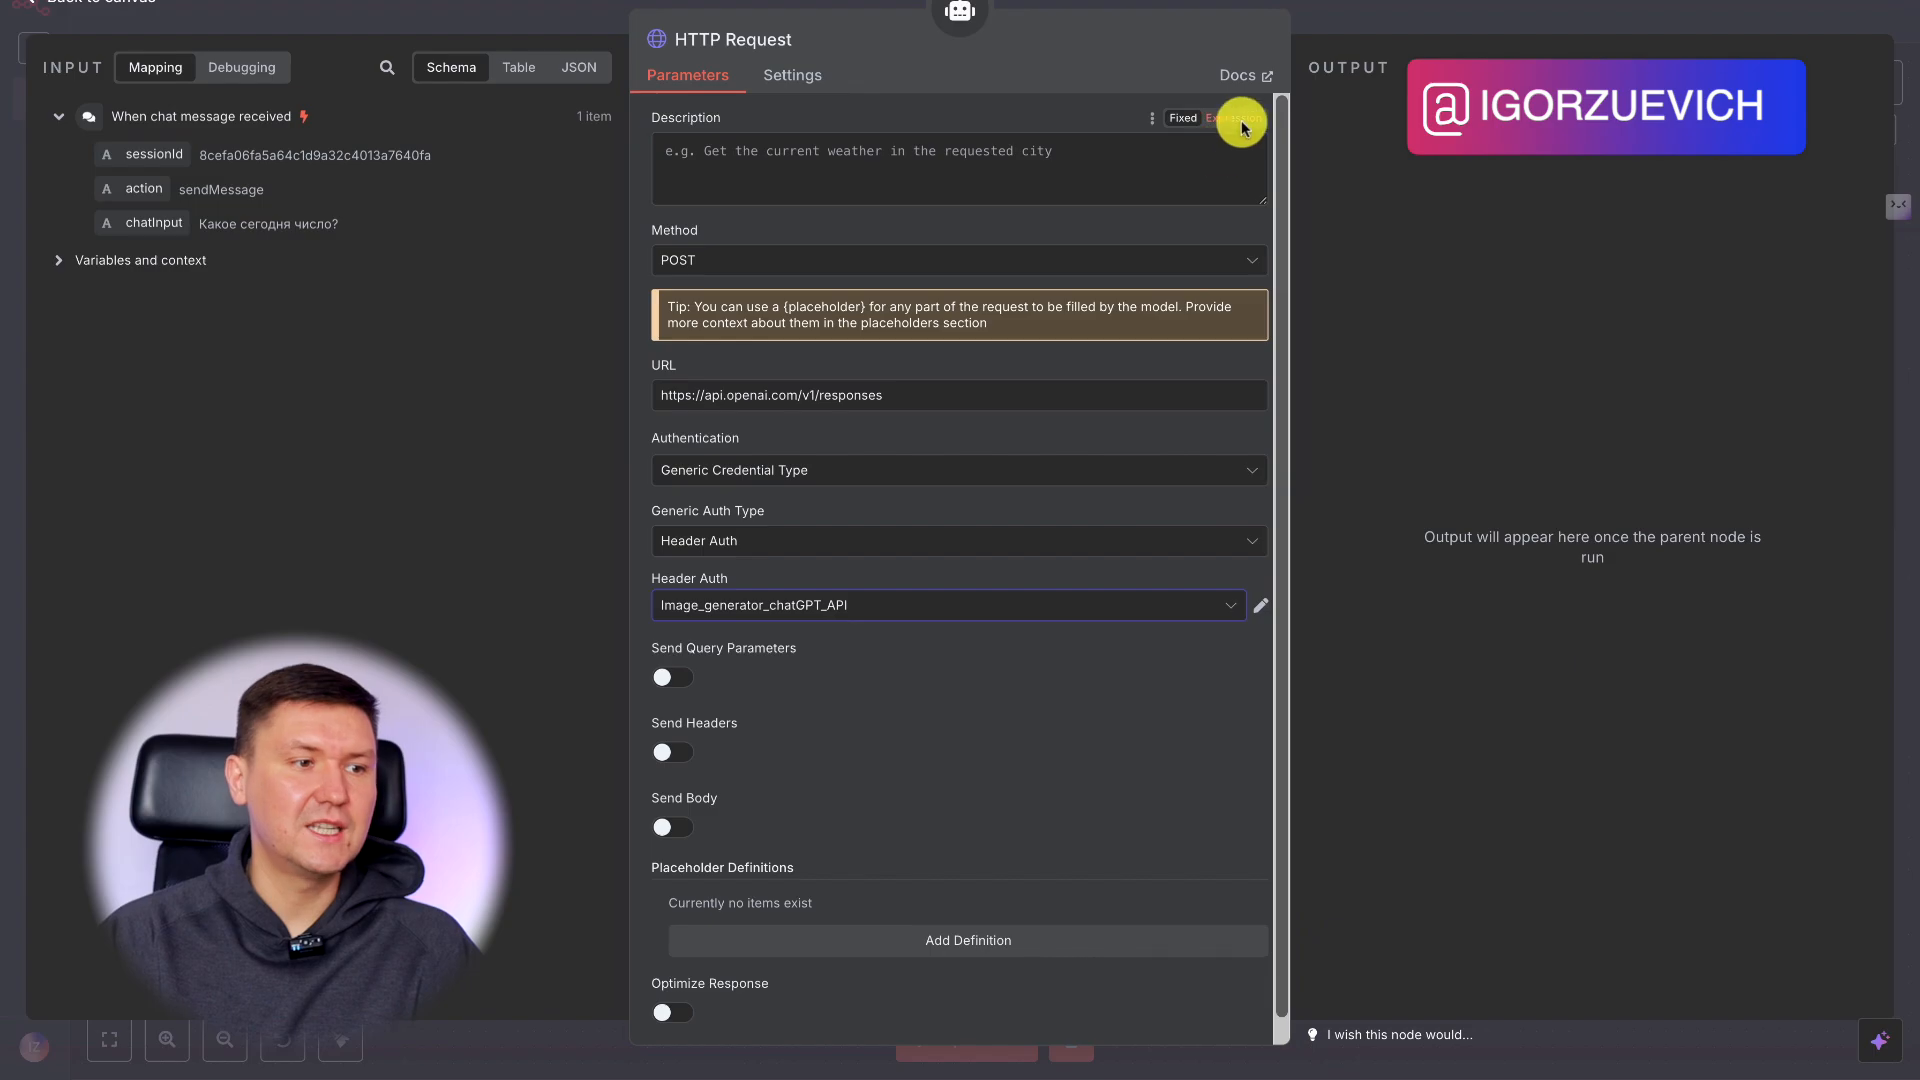
click(1412, 10)
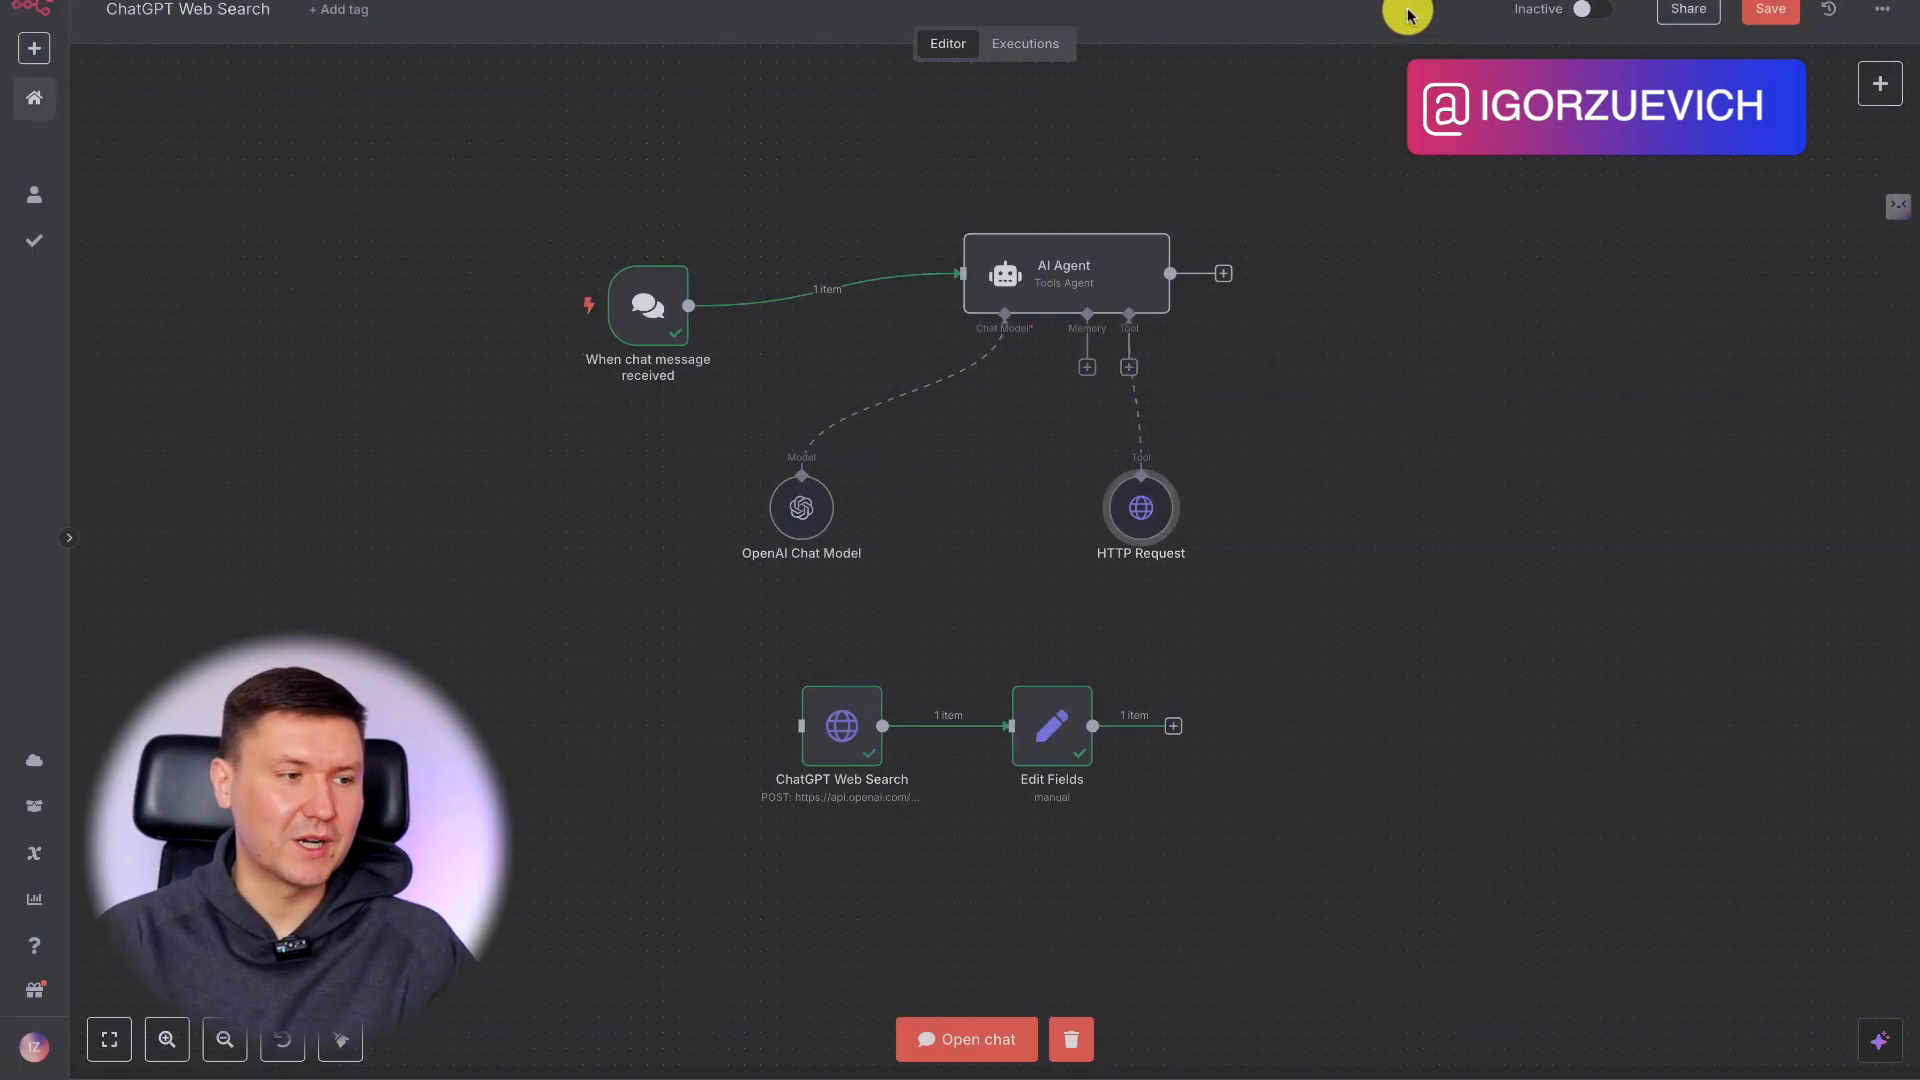
Copy the entire JSON request body from the ChatGPT Web Search node.
double_click(848, 751)
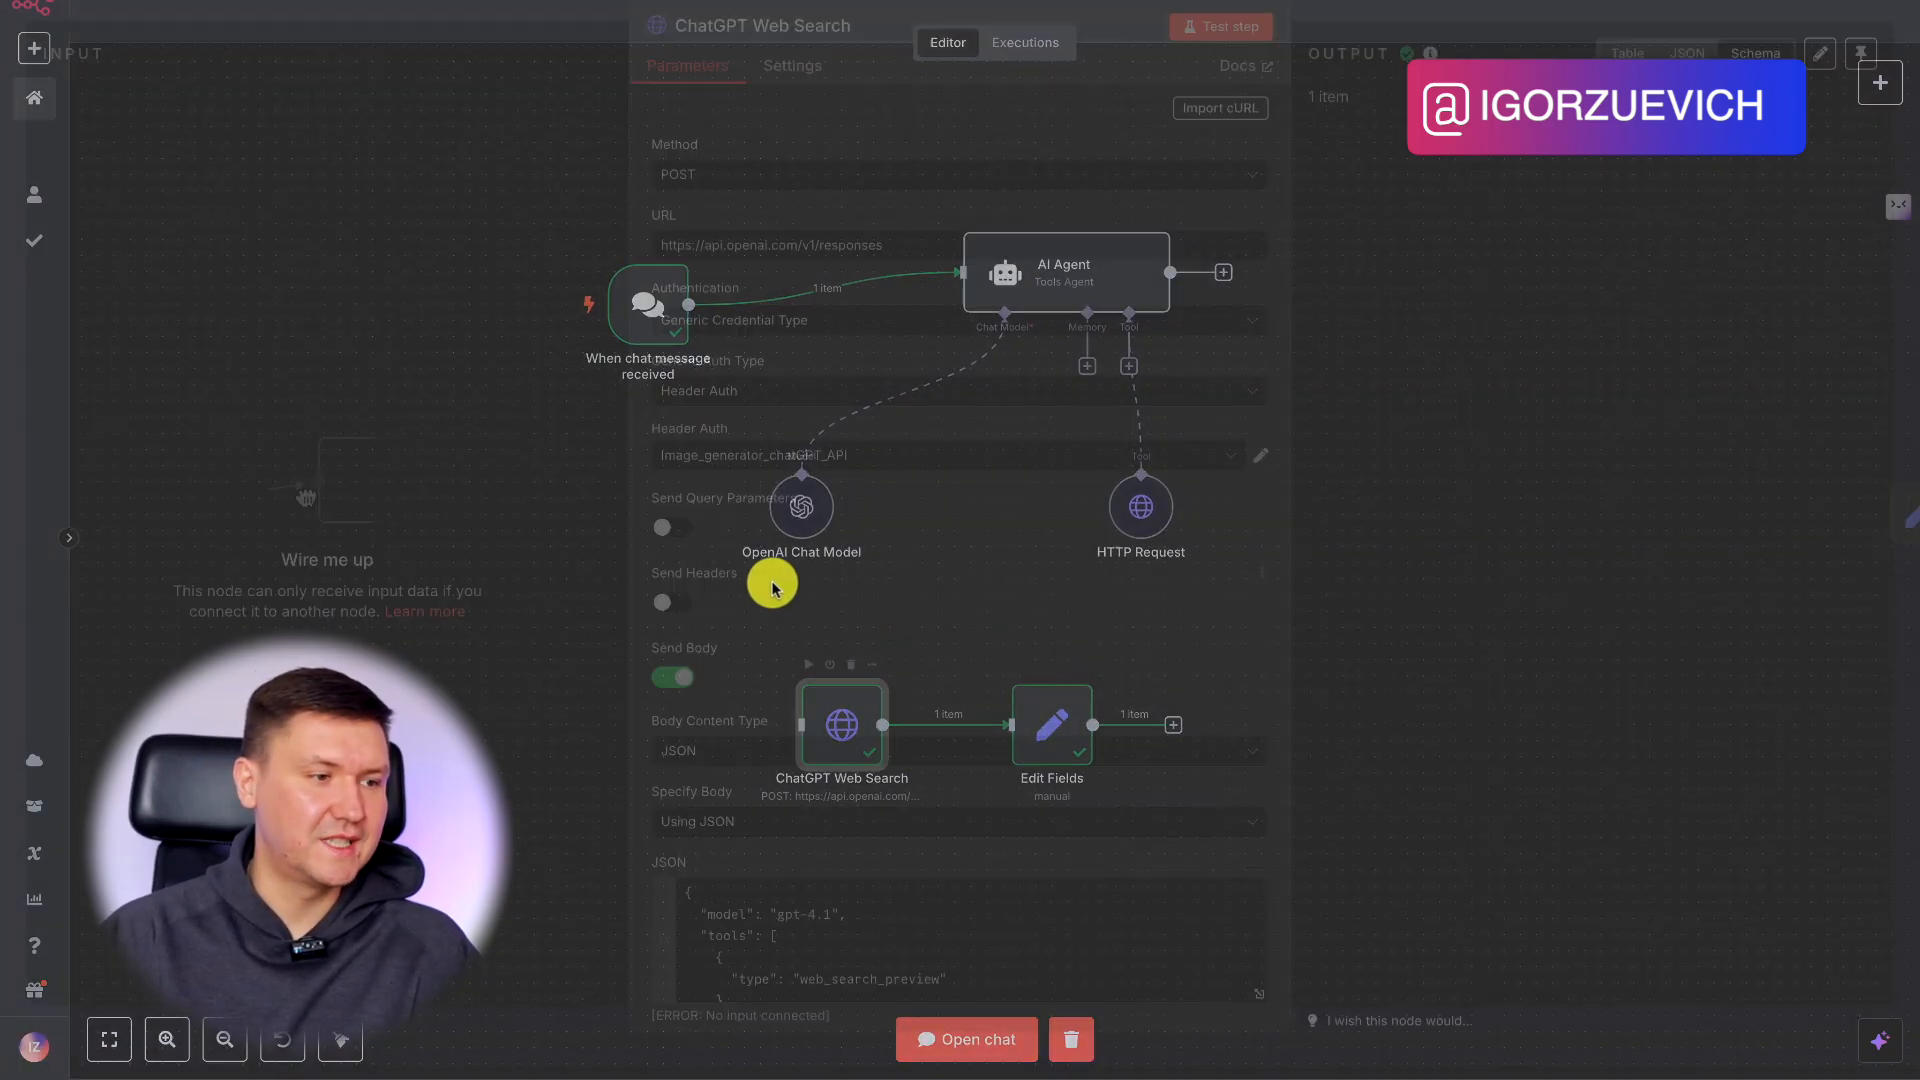
scroll(795, 612, down, 4)
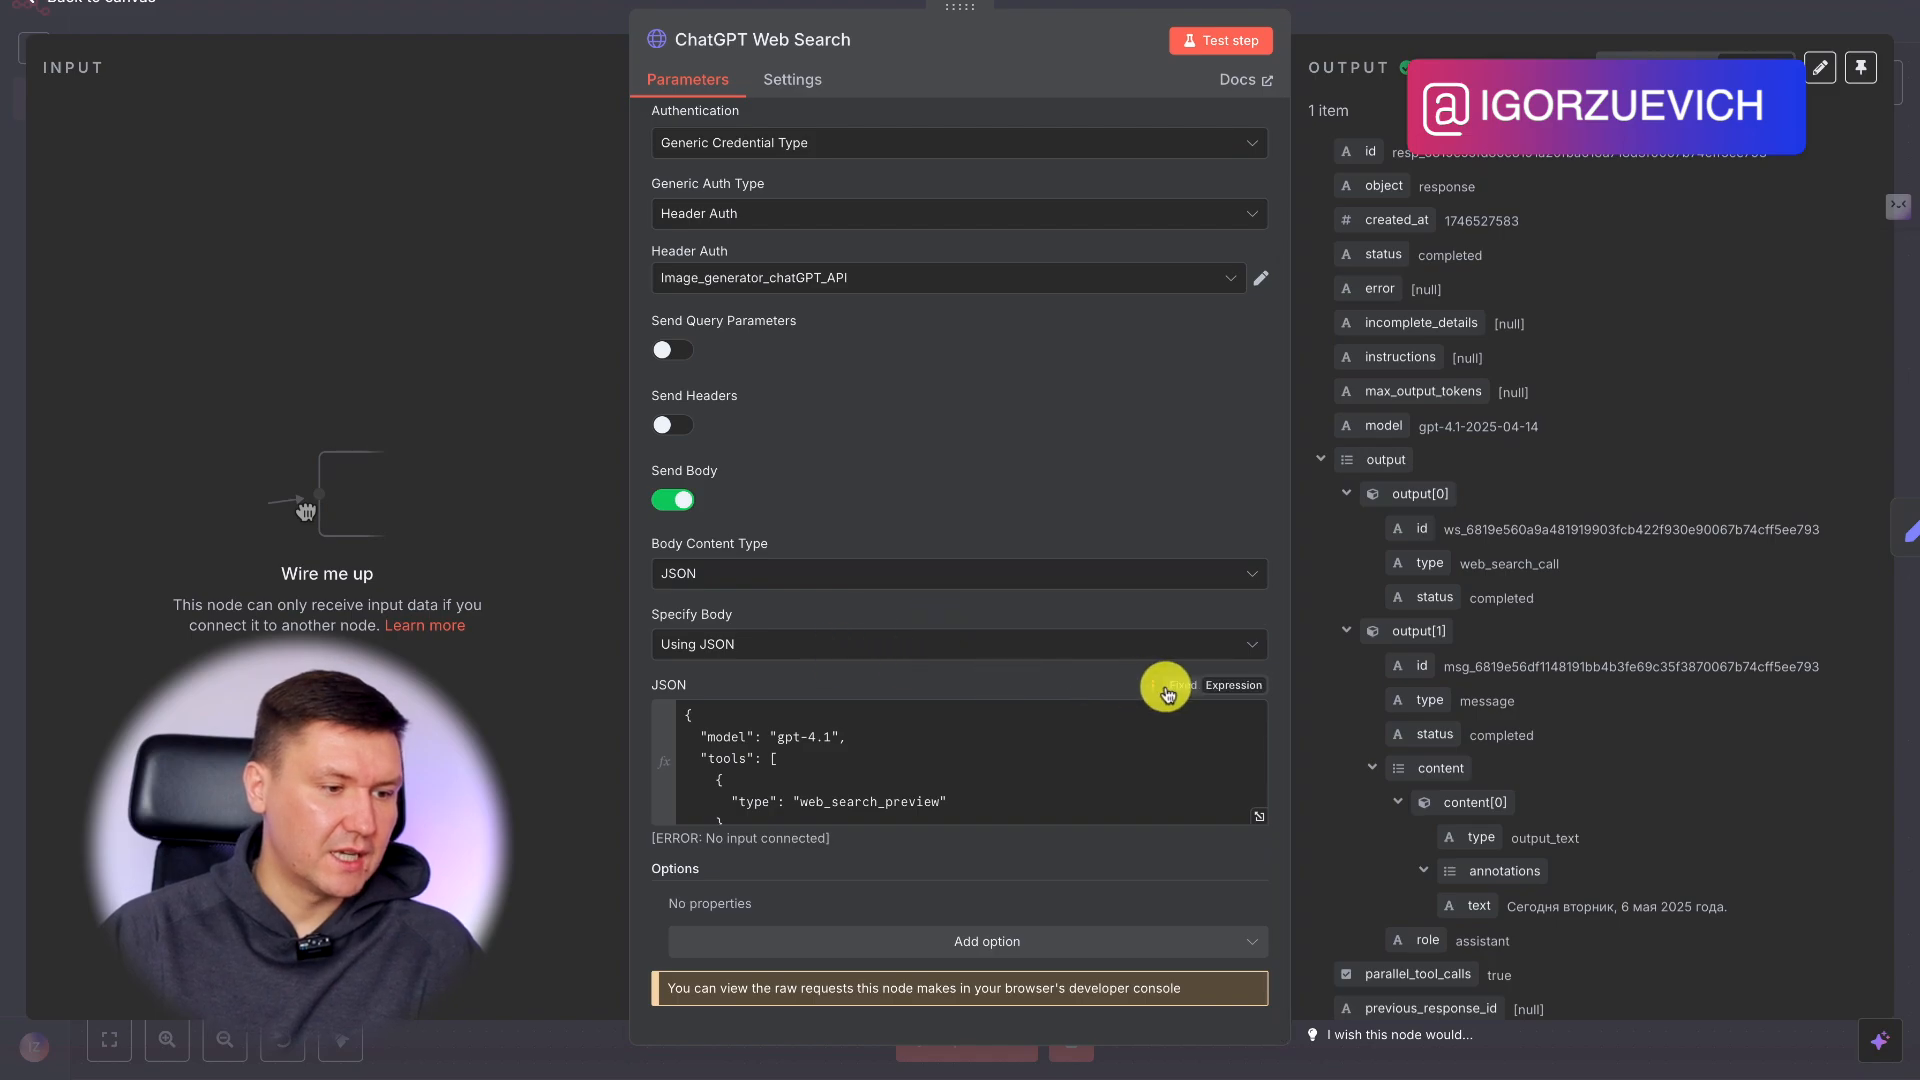
click(1257, 816)
drag(583, 358, 411, 30)
key(ctrl+c)
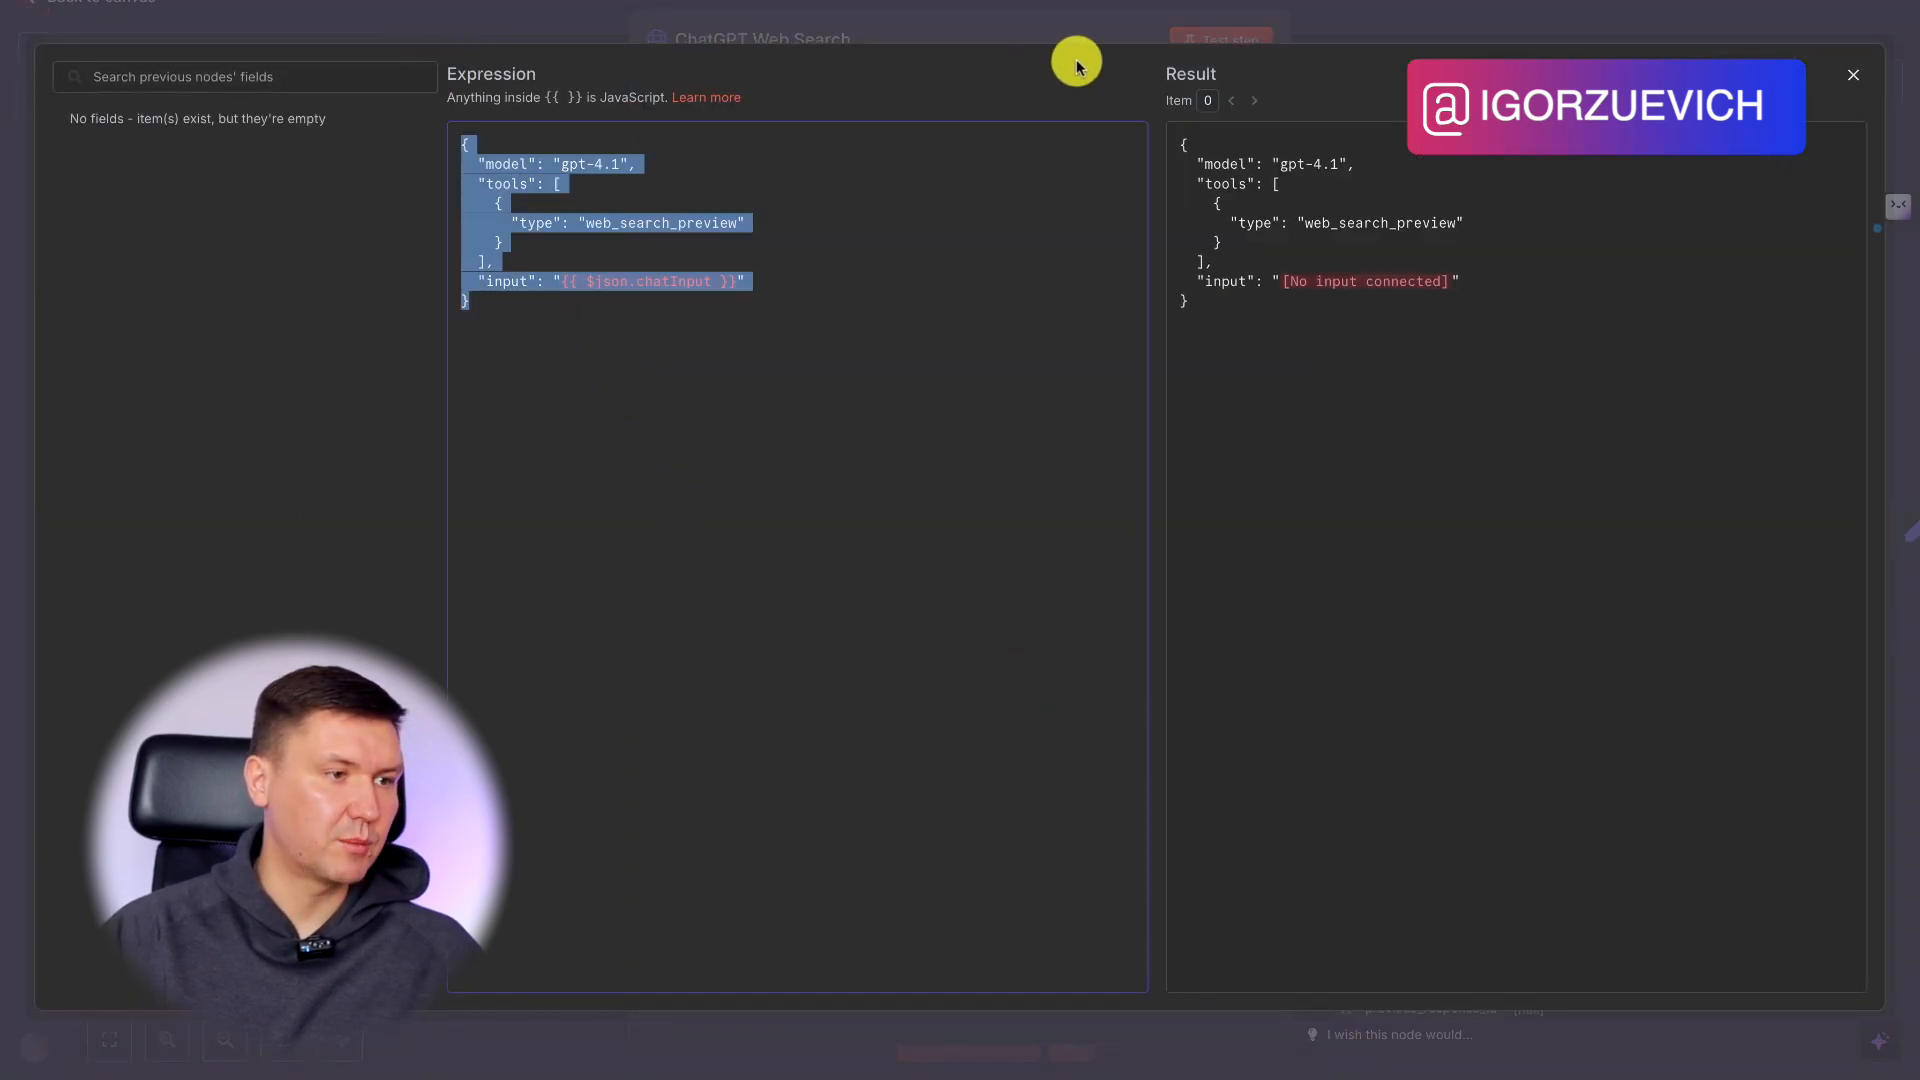
click(1051, 21)
click(1403, 17)
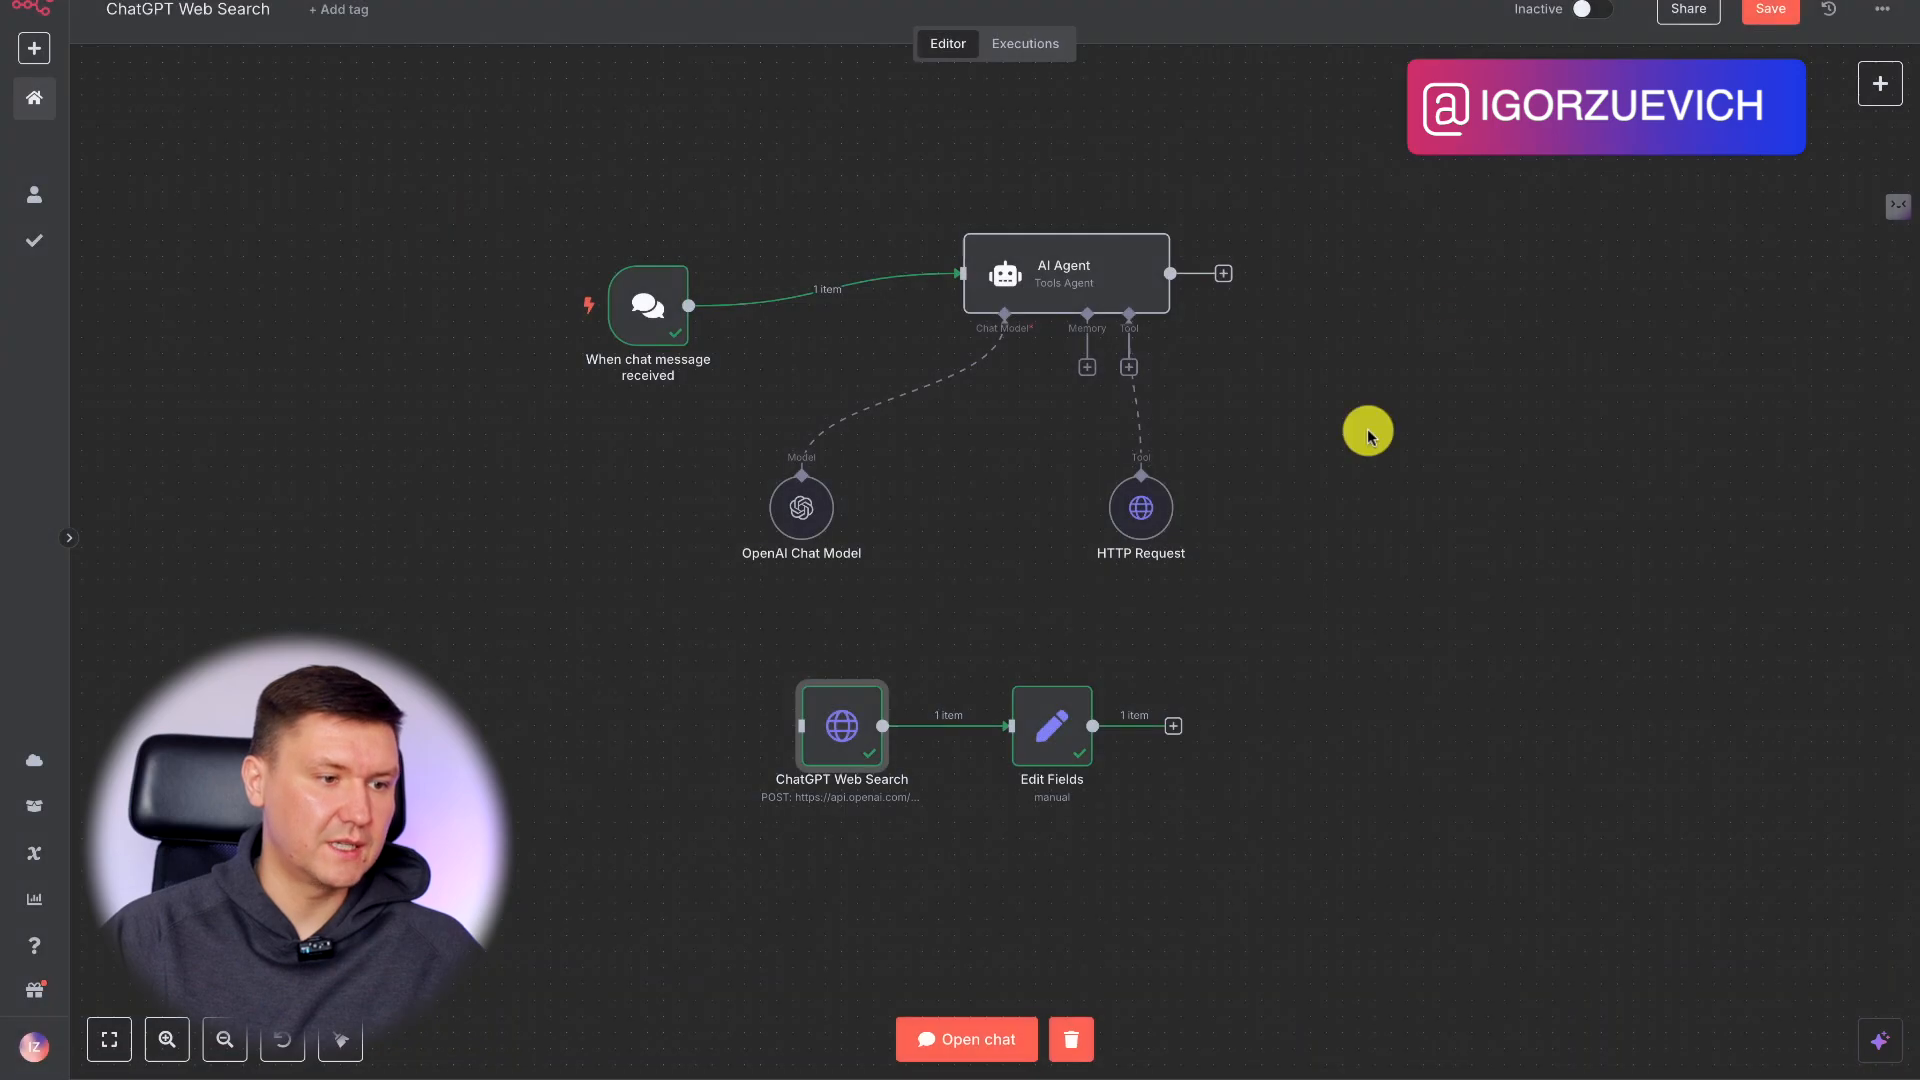
Enable sending a body in the agent's HTTP Request tool and specify it using JSON.
double_click(1139, 517)
scroll(968, 622, down, 1)
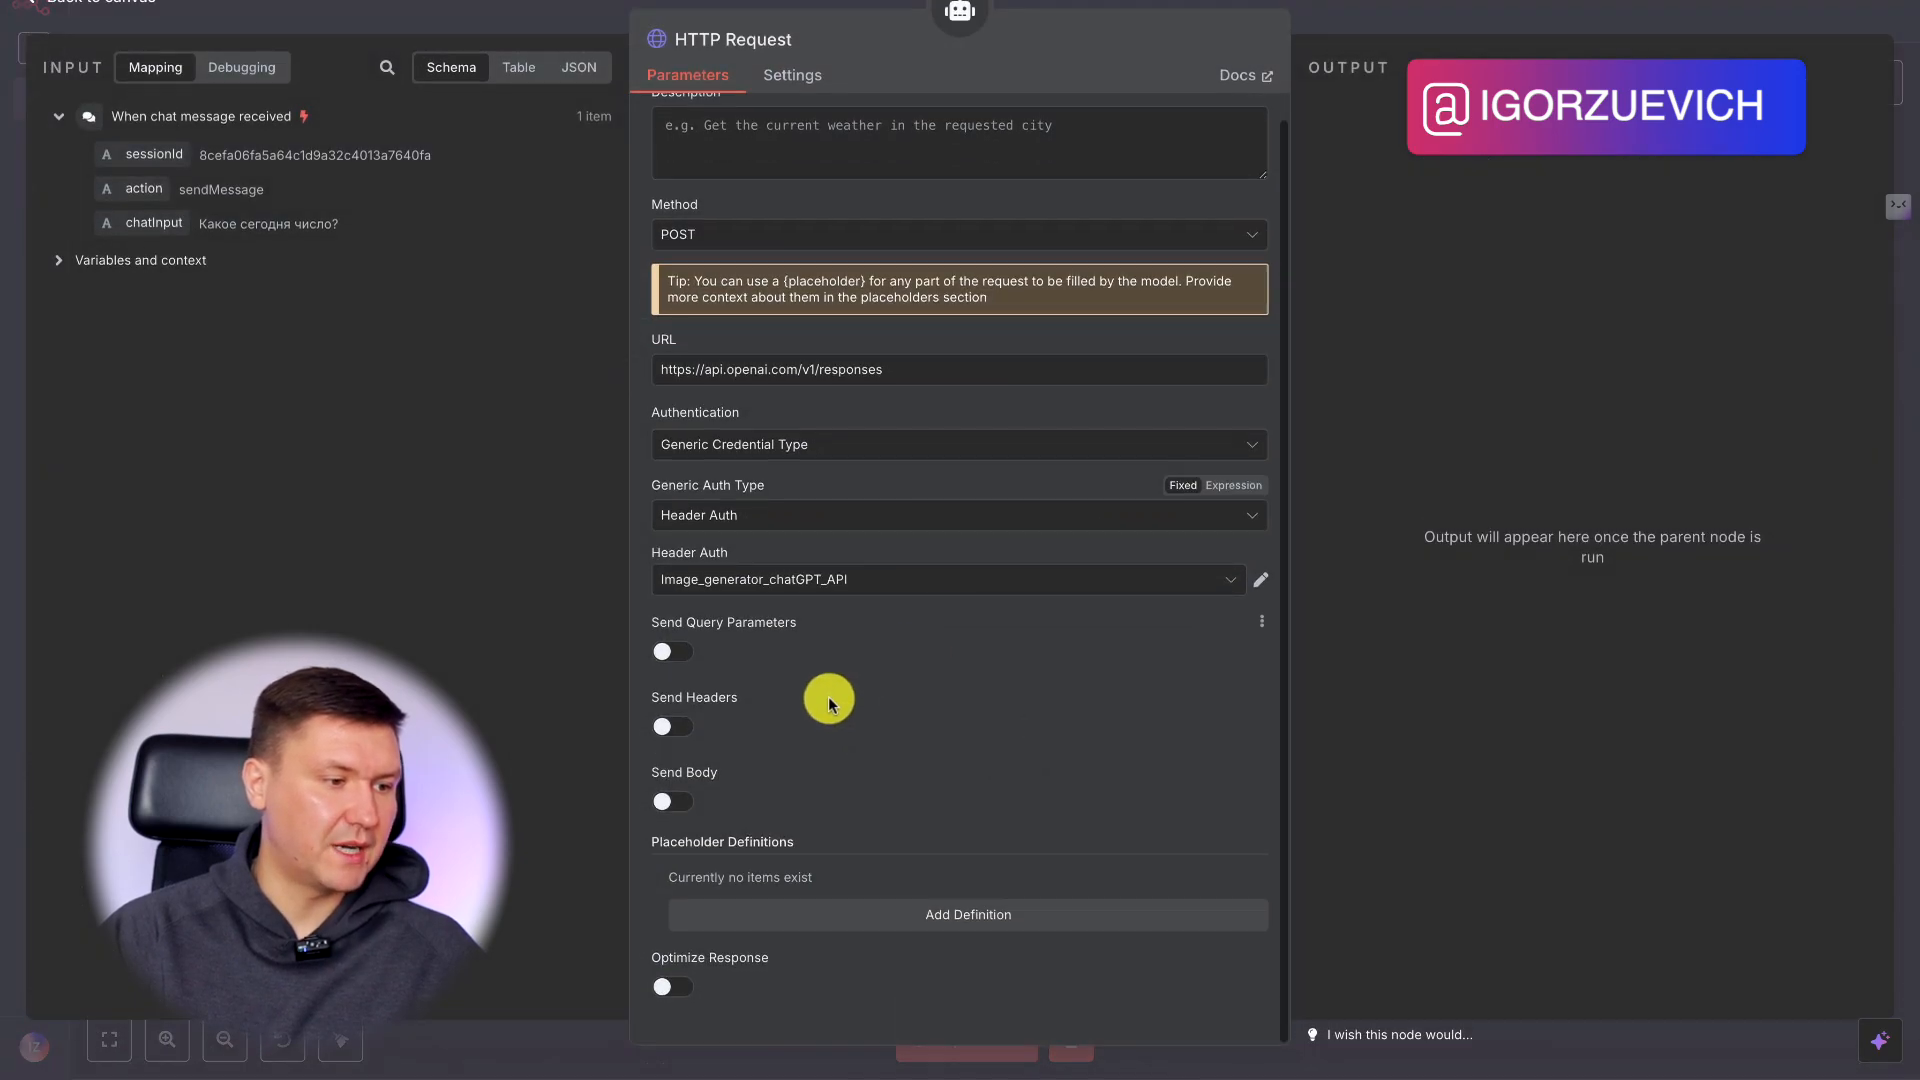
click(673, 812)
scroll(861, 729, down, 3)
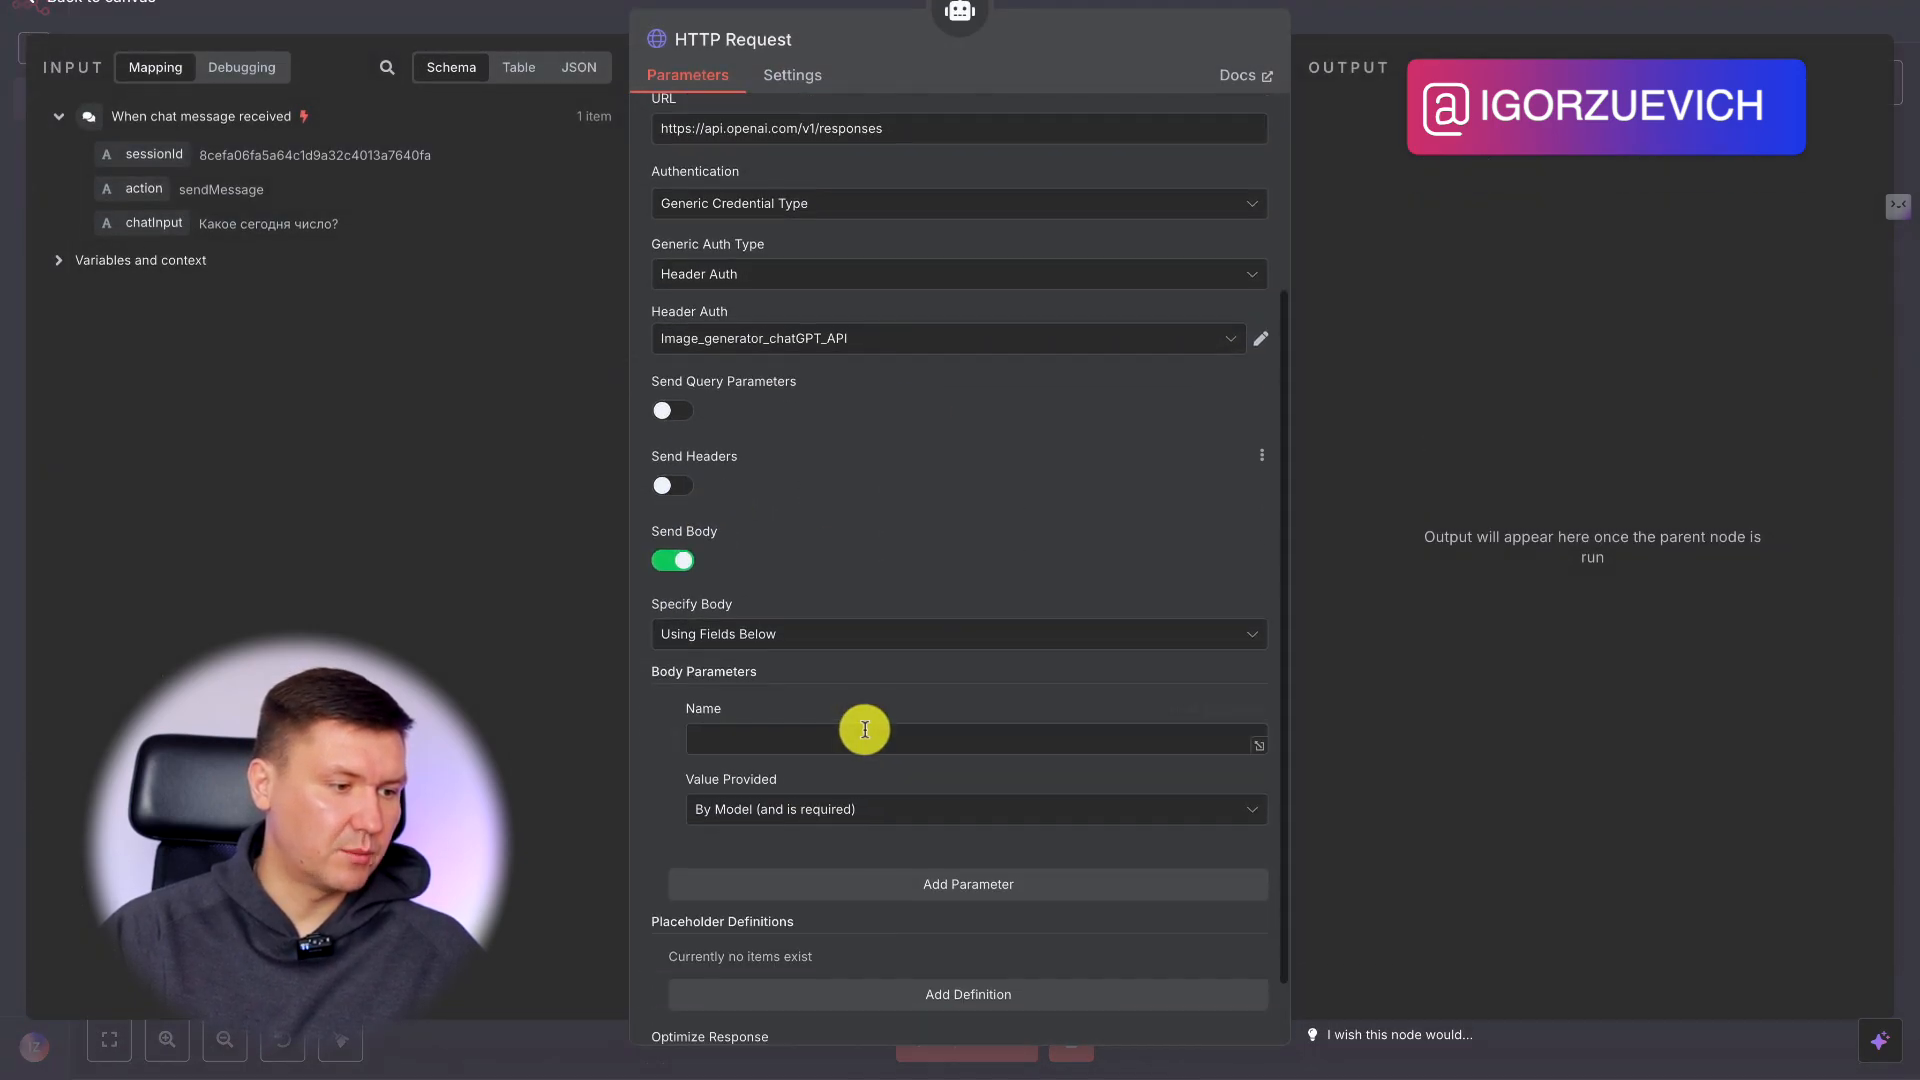
click(814, 631)
click(790, 725)
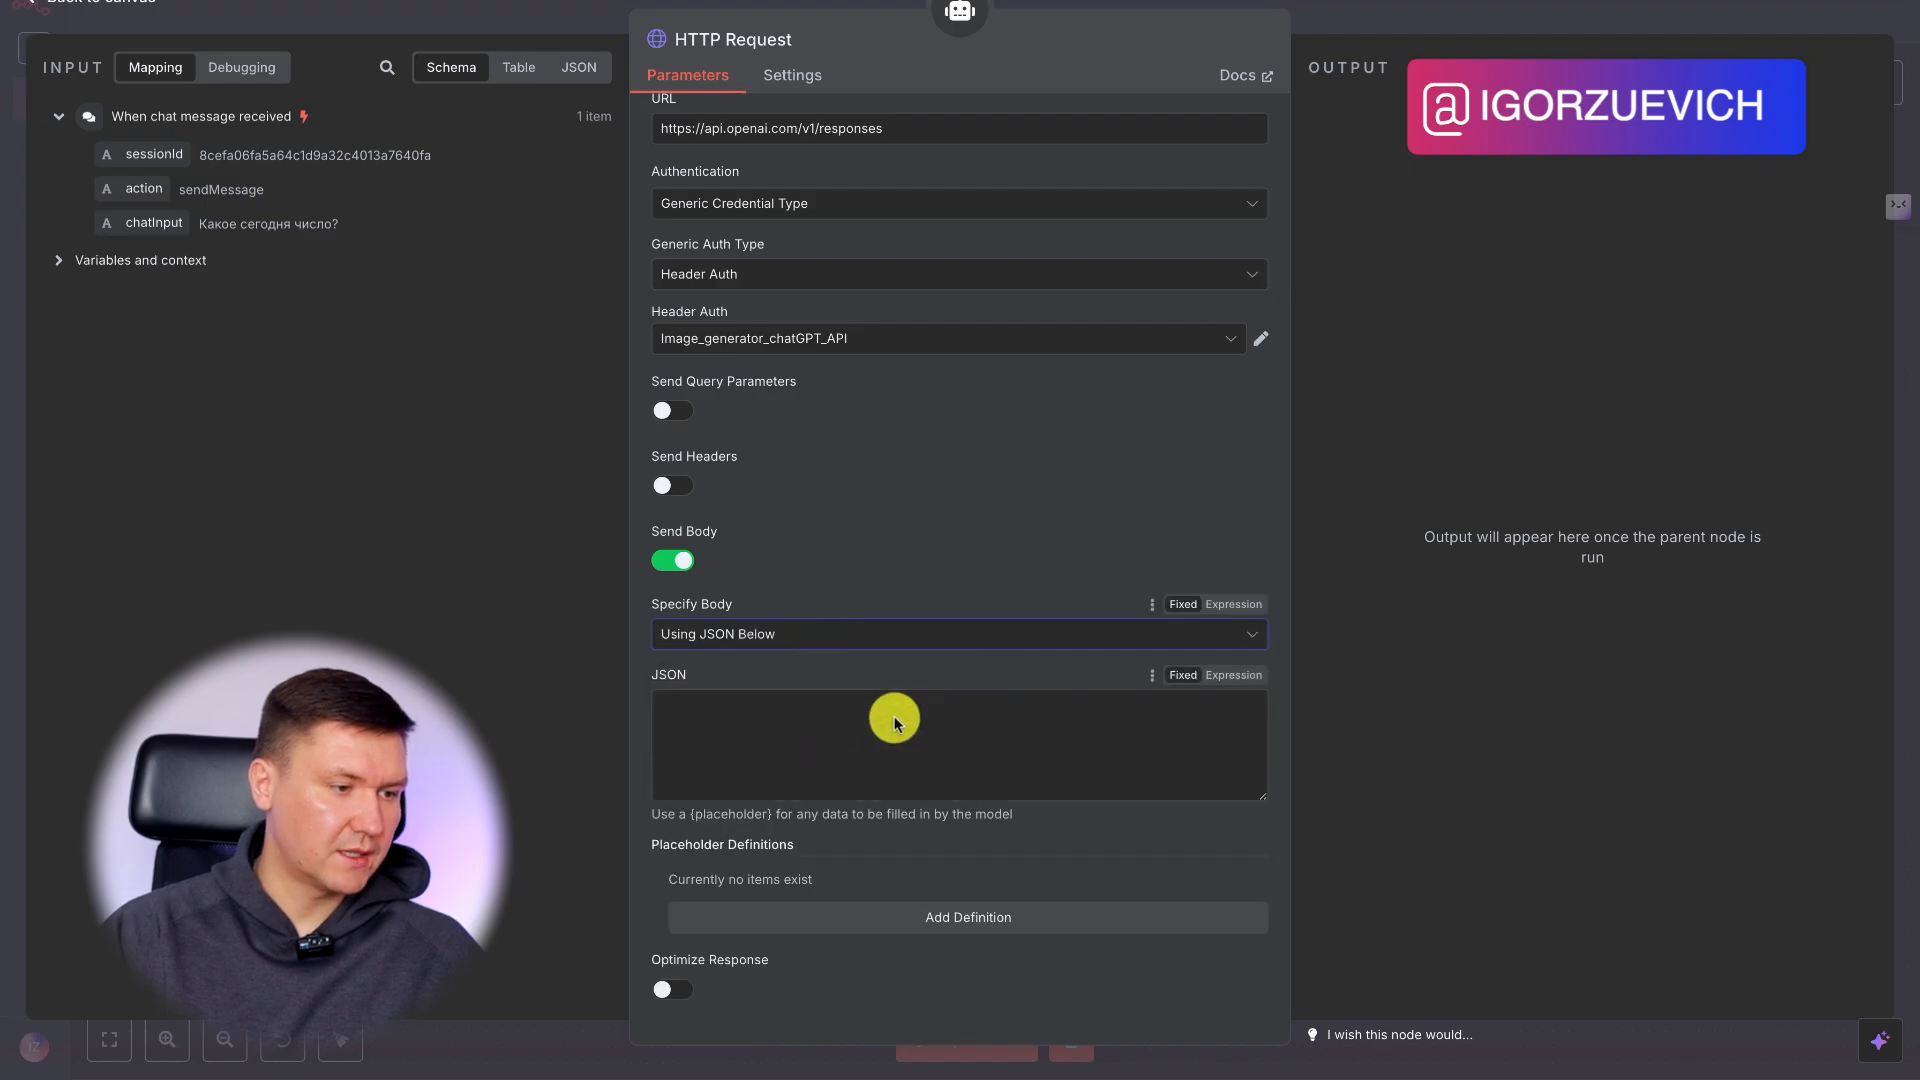
Switch the tool's JSON body to an expression and paste the copied gpt-4.1 web_search_preview request with {{ $json.chatInput }} as input.
click(1237, 673)
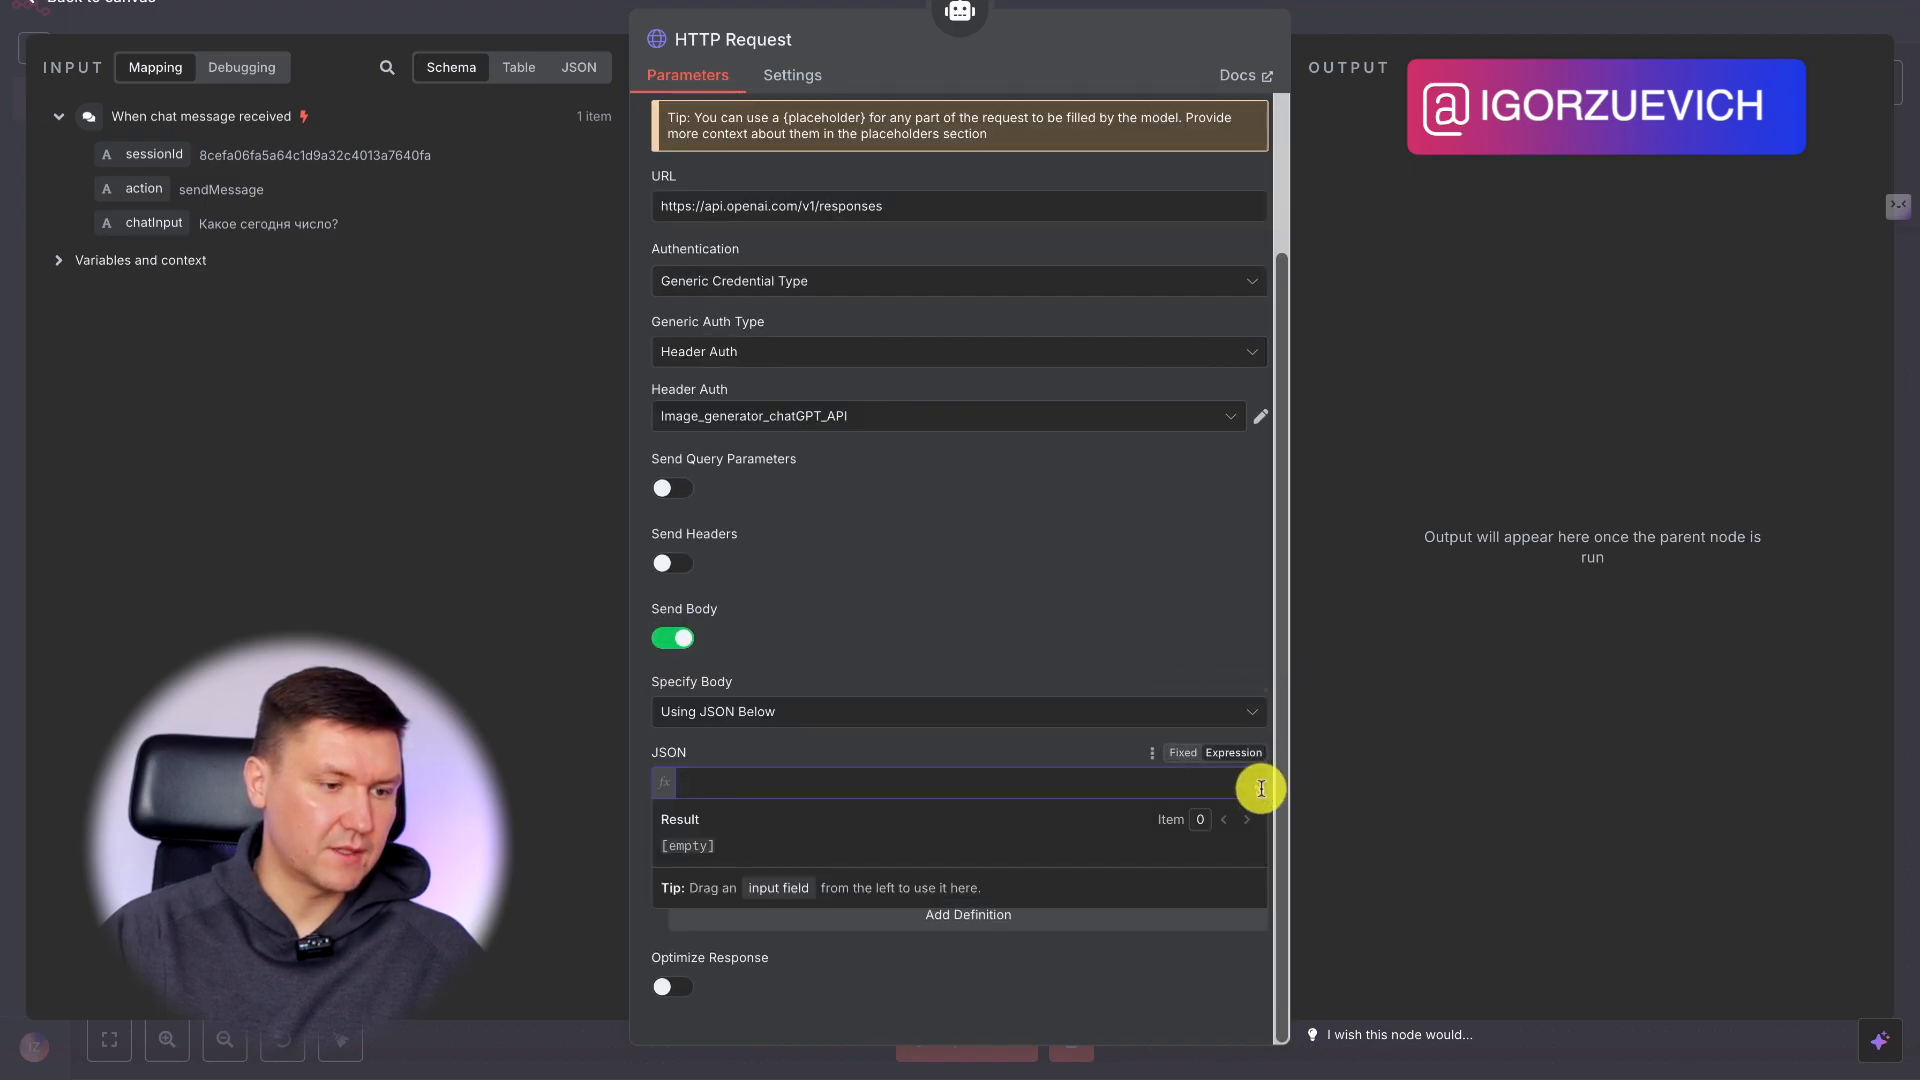
click(1261, 789)
key(ctrl+v)
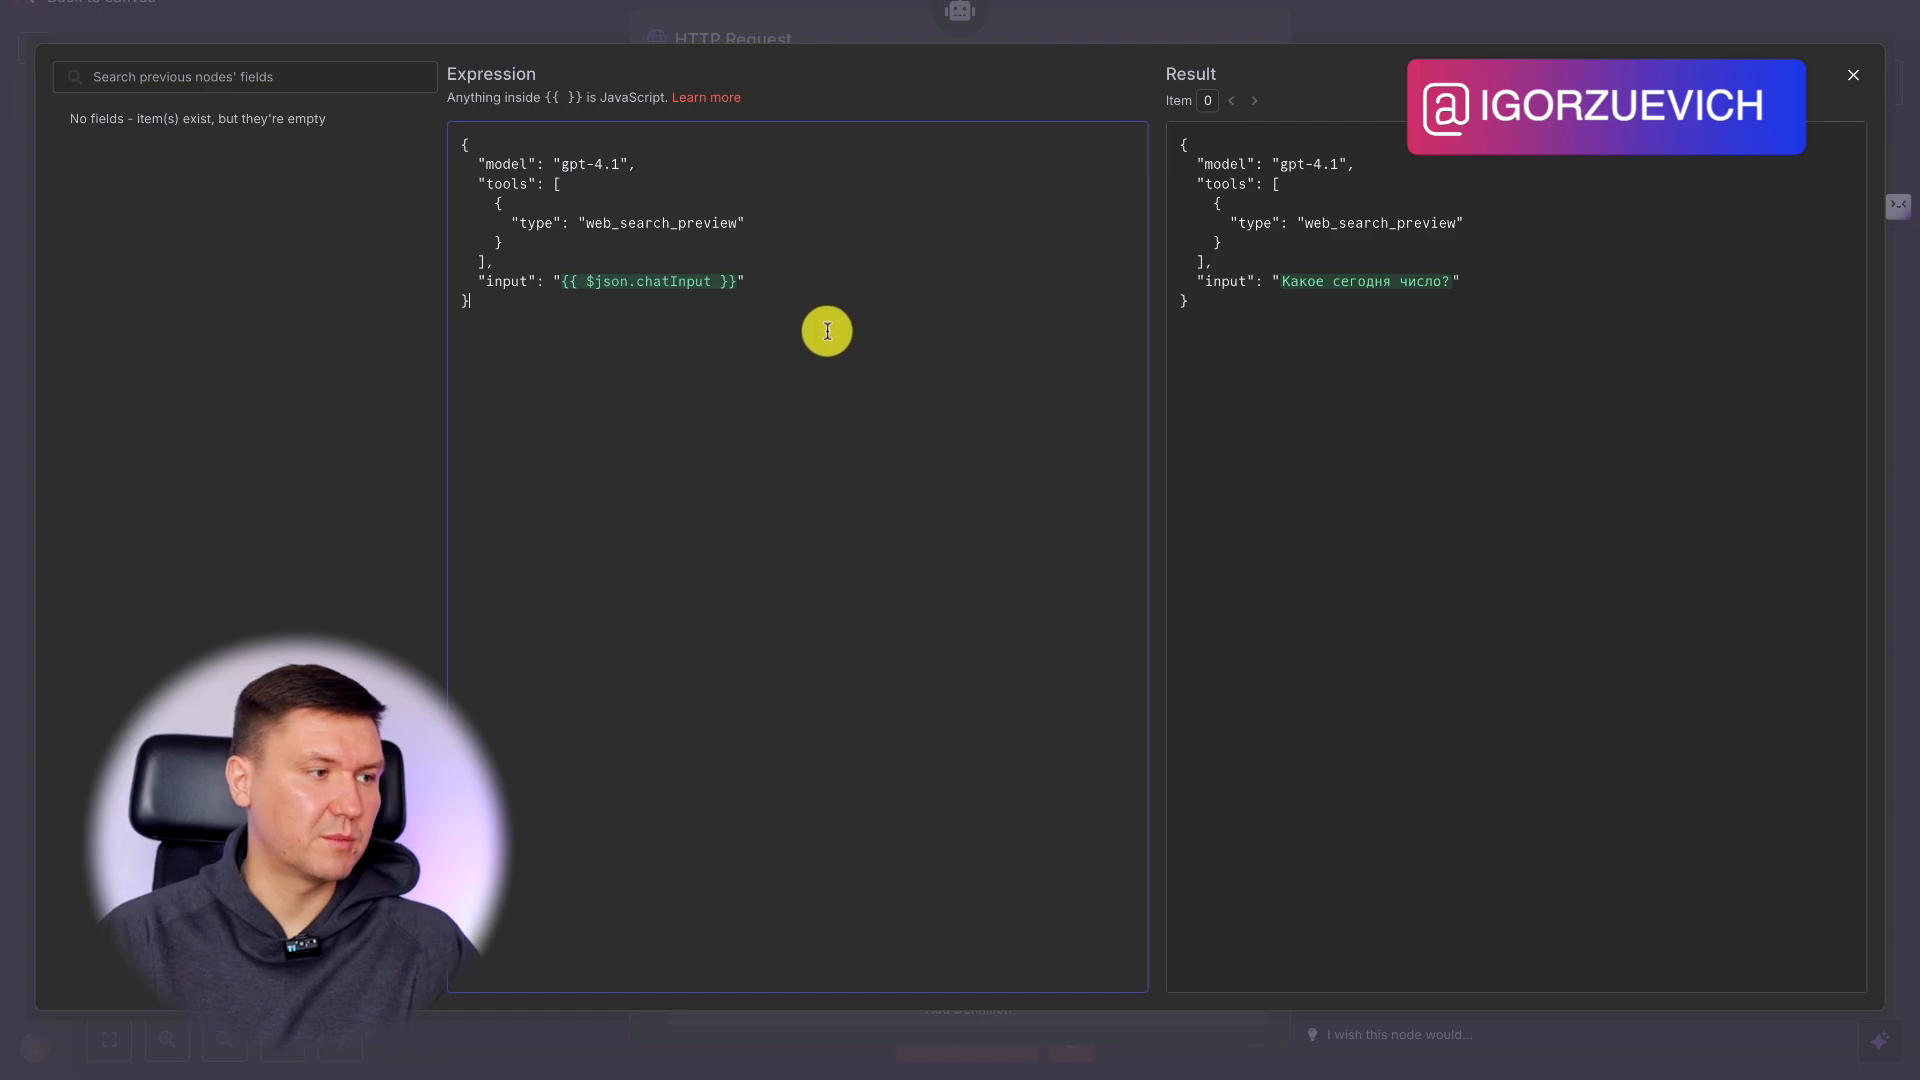
click(1430, 3)
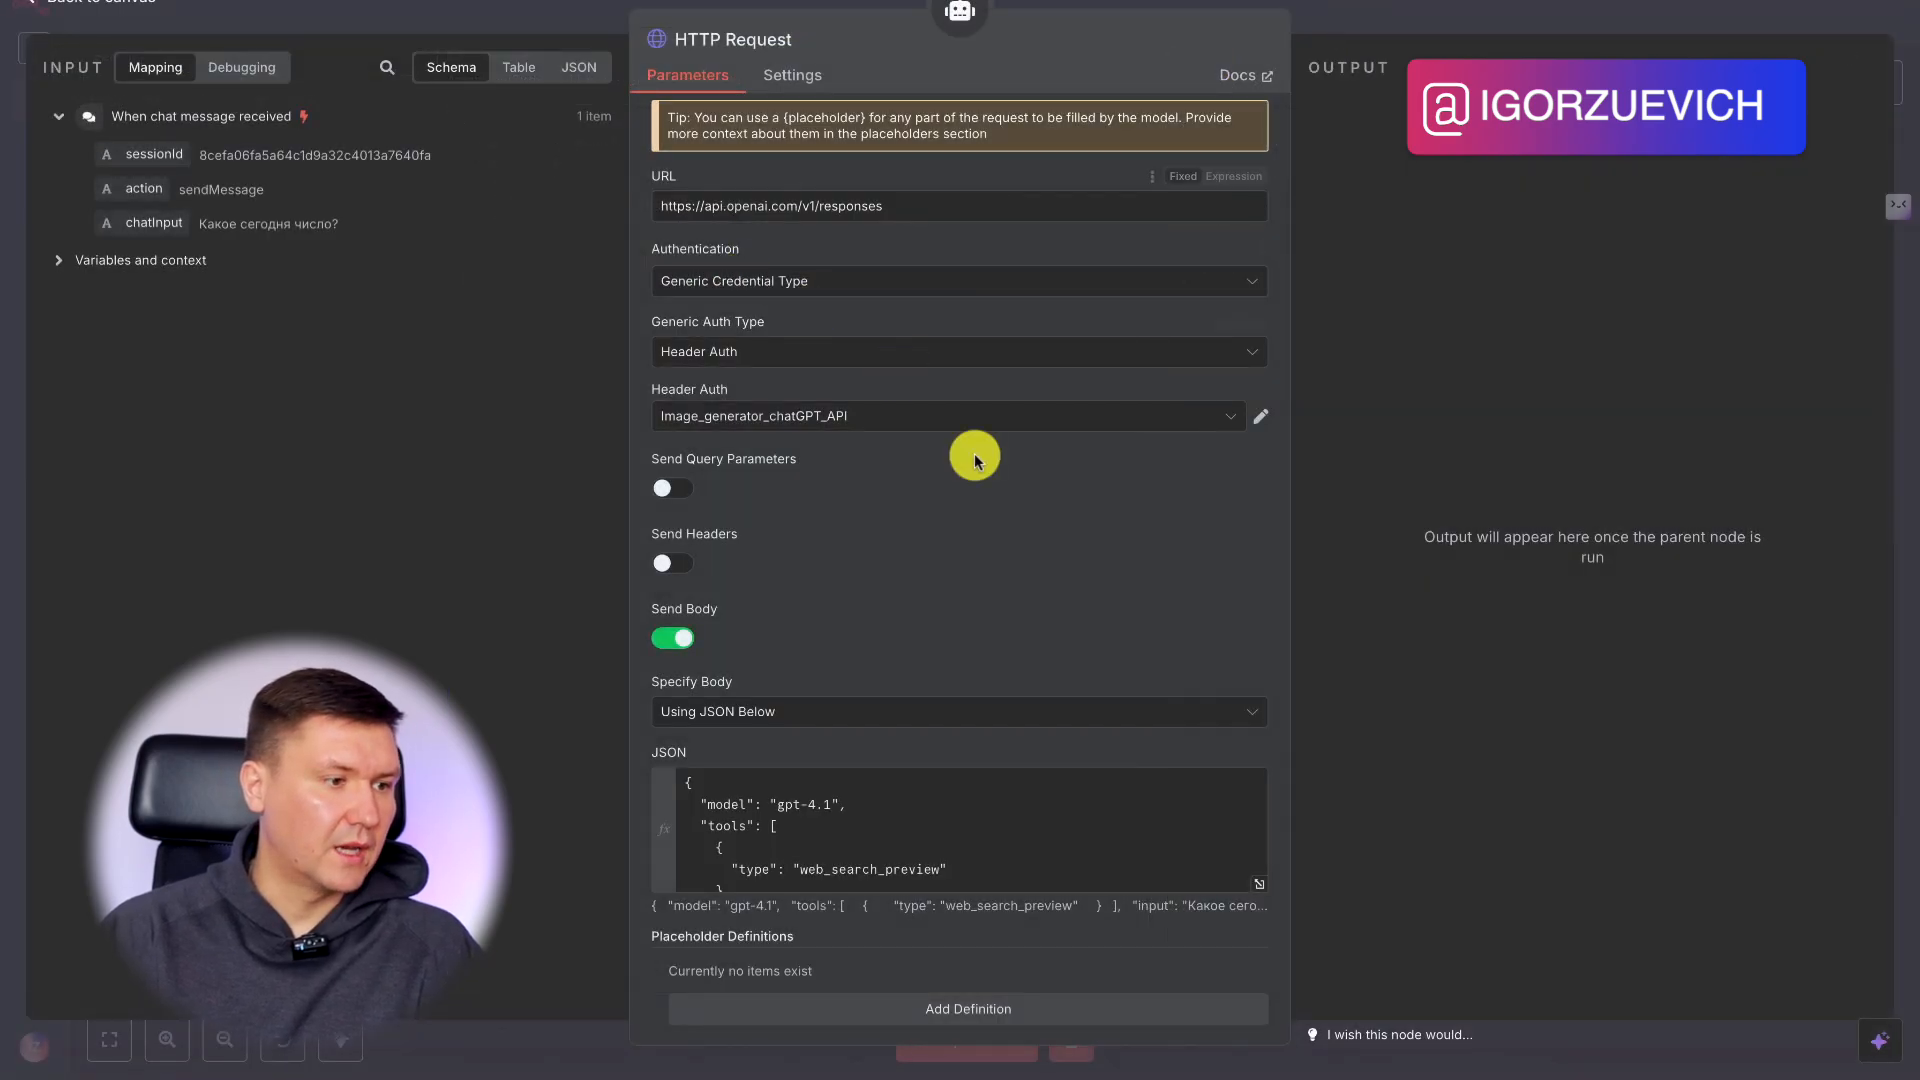
Describe the HTTP Request tool as "Call this tool to perform web searches" and return to the canvas.
scroll(953, 704, down, 1)
scroll(969, 353, up, 3)
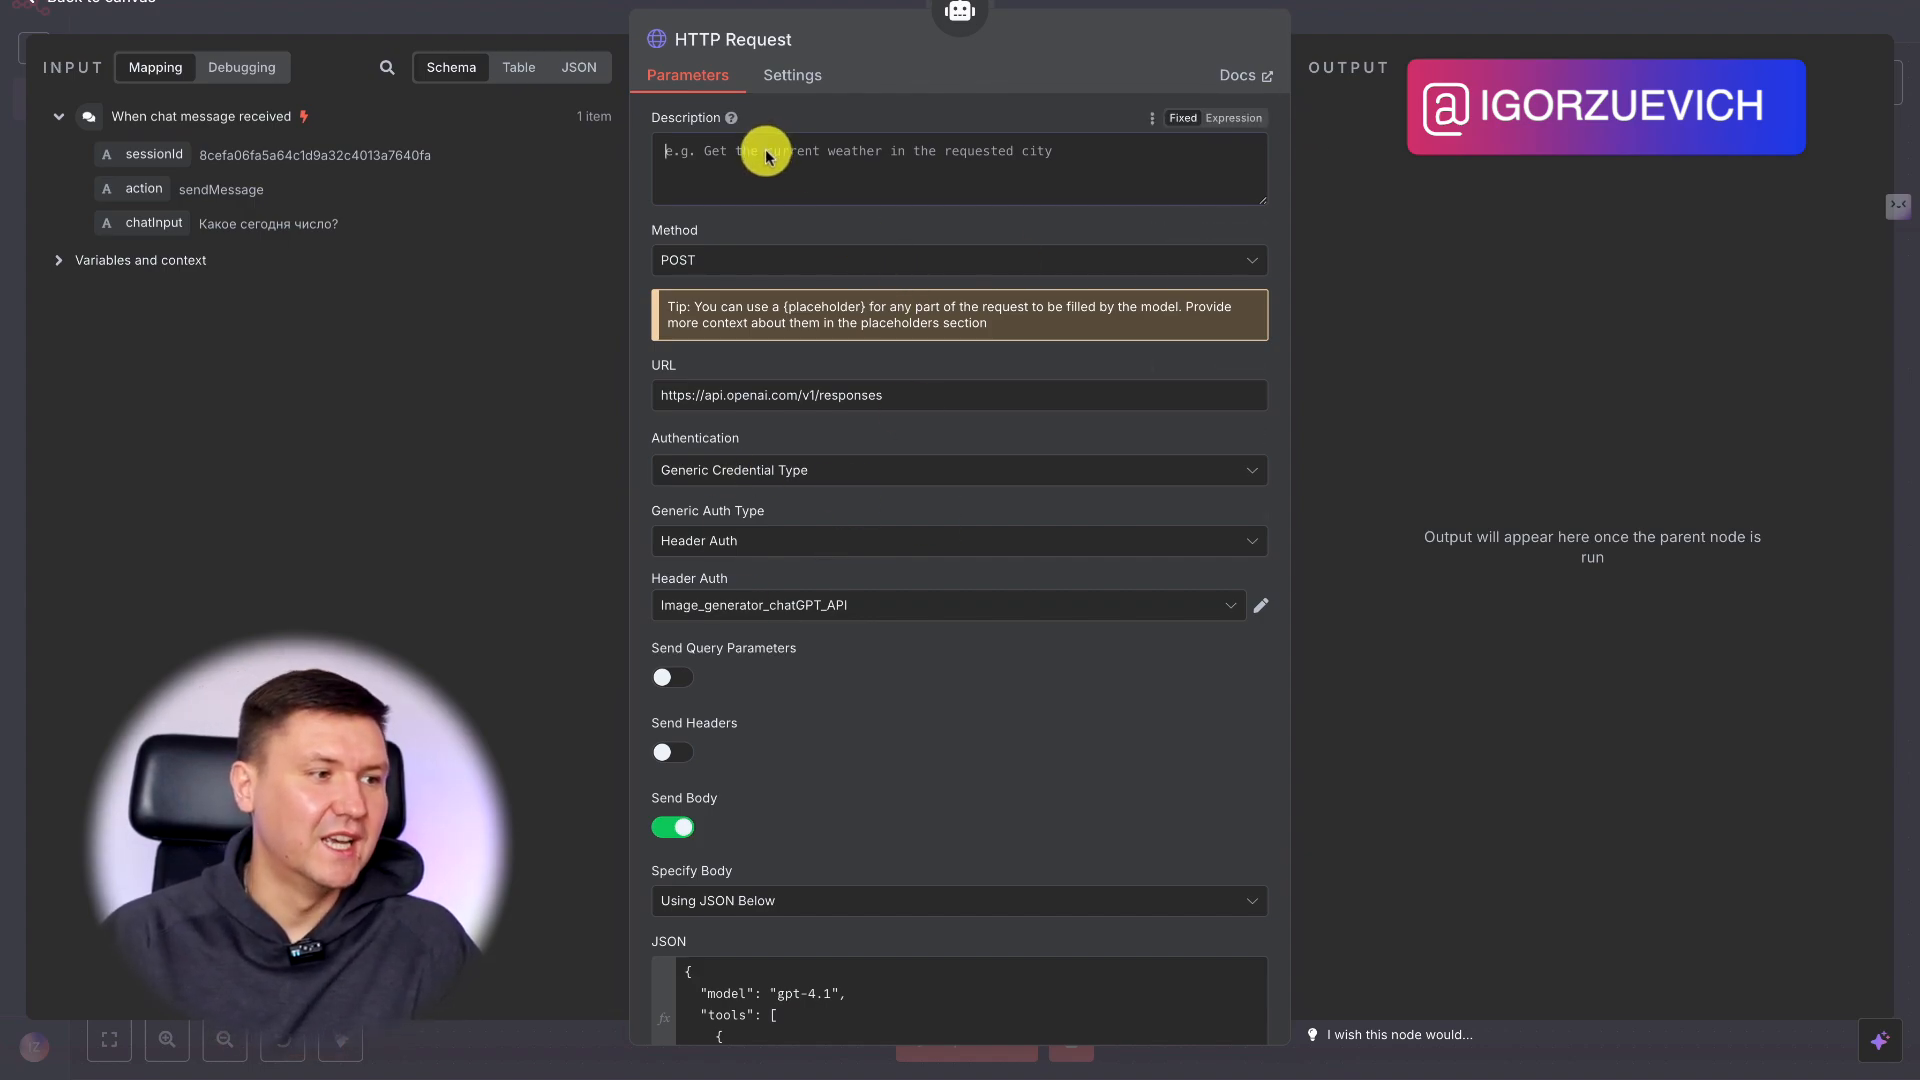
mouse_move(733, 120)
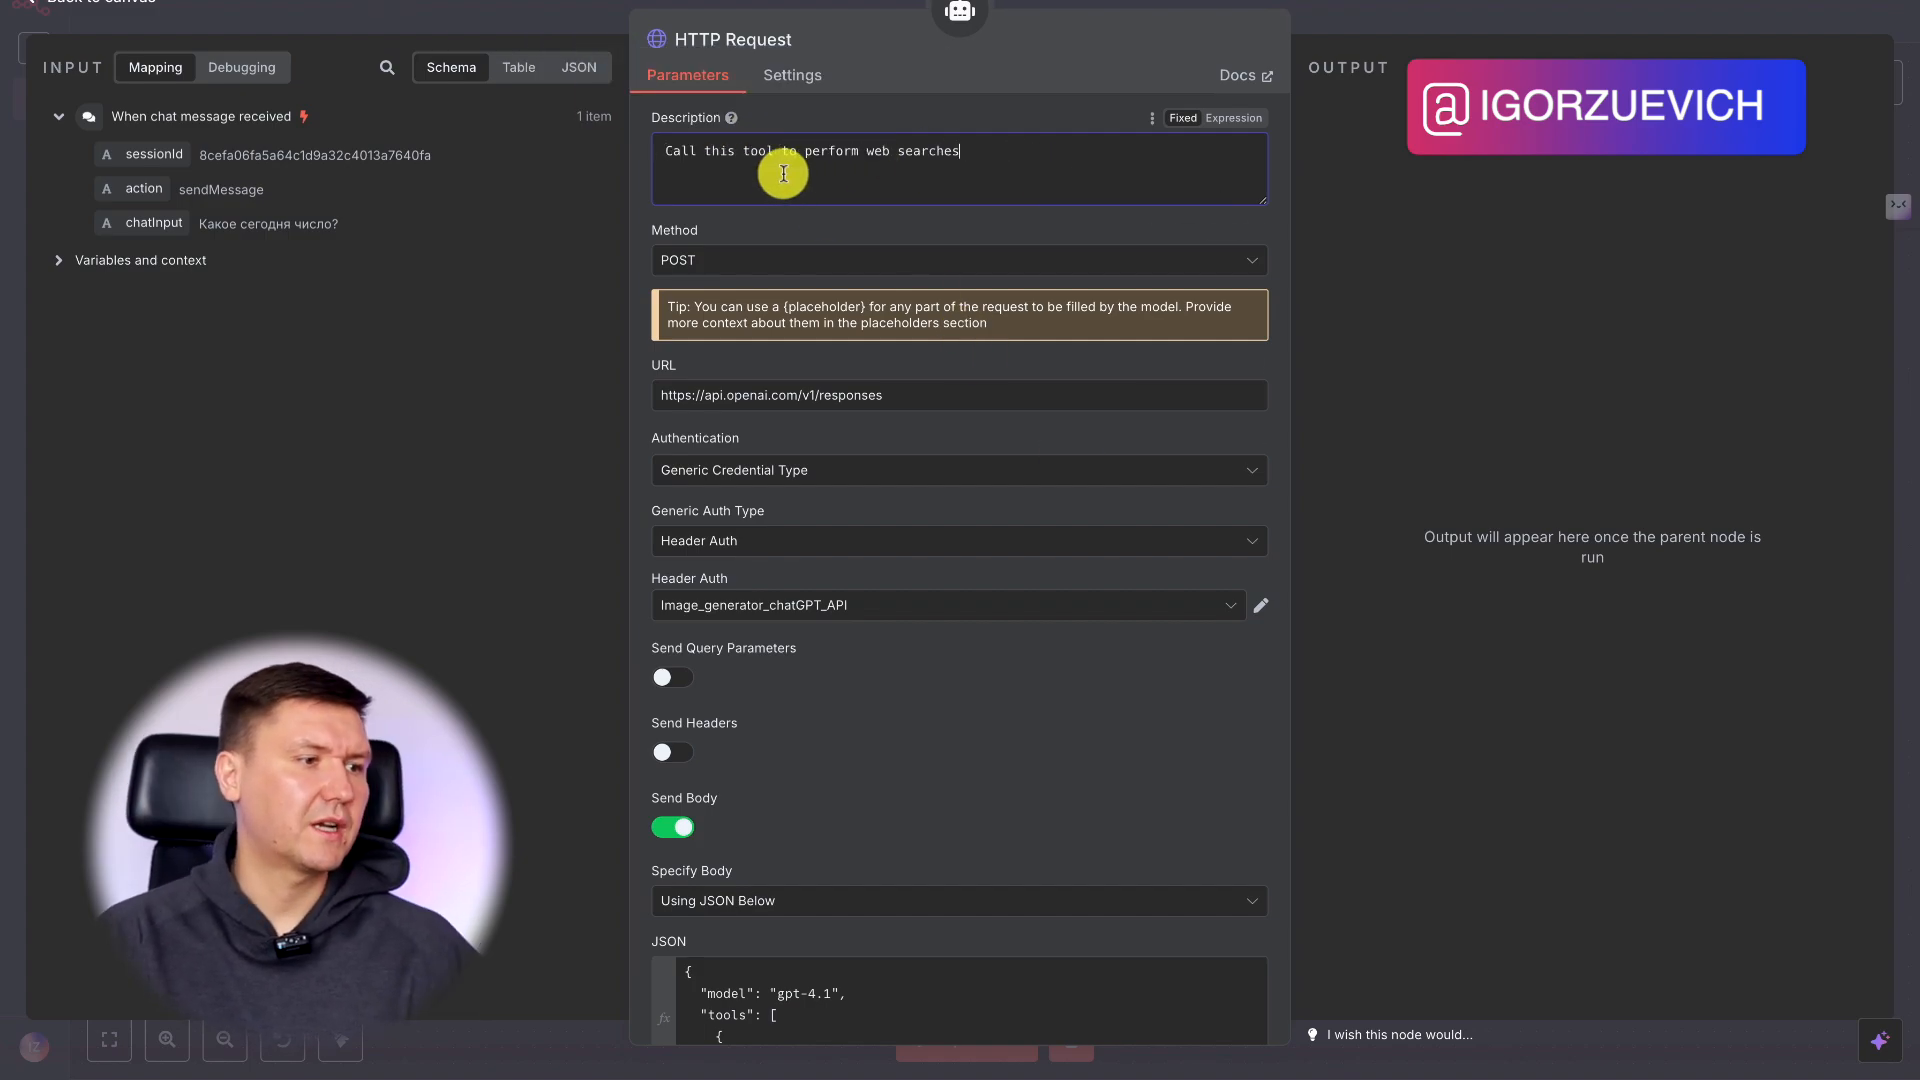
click(894, 180)
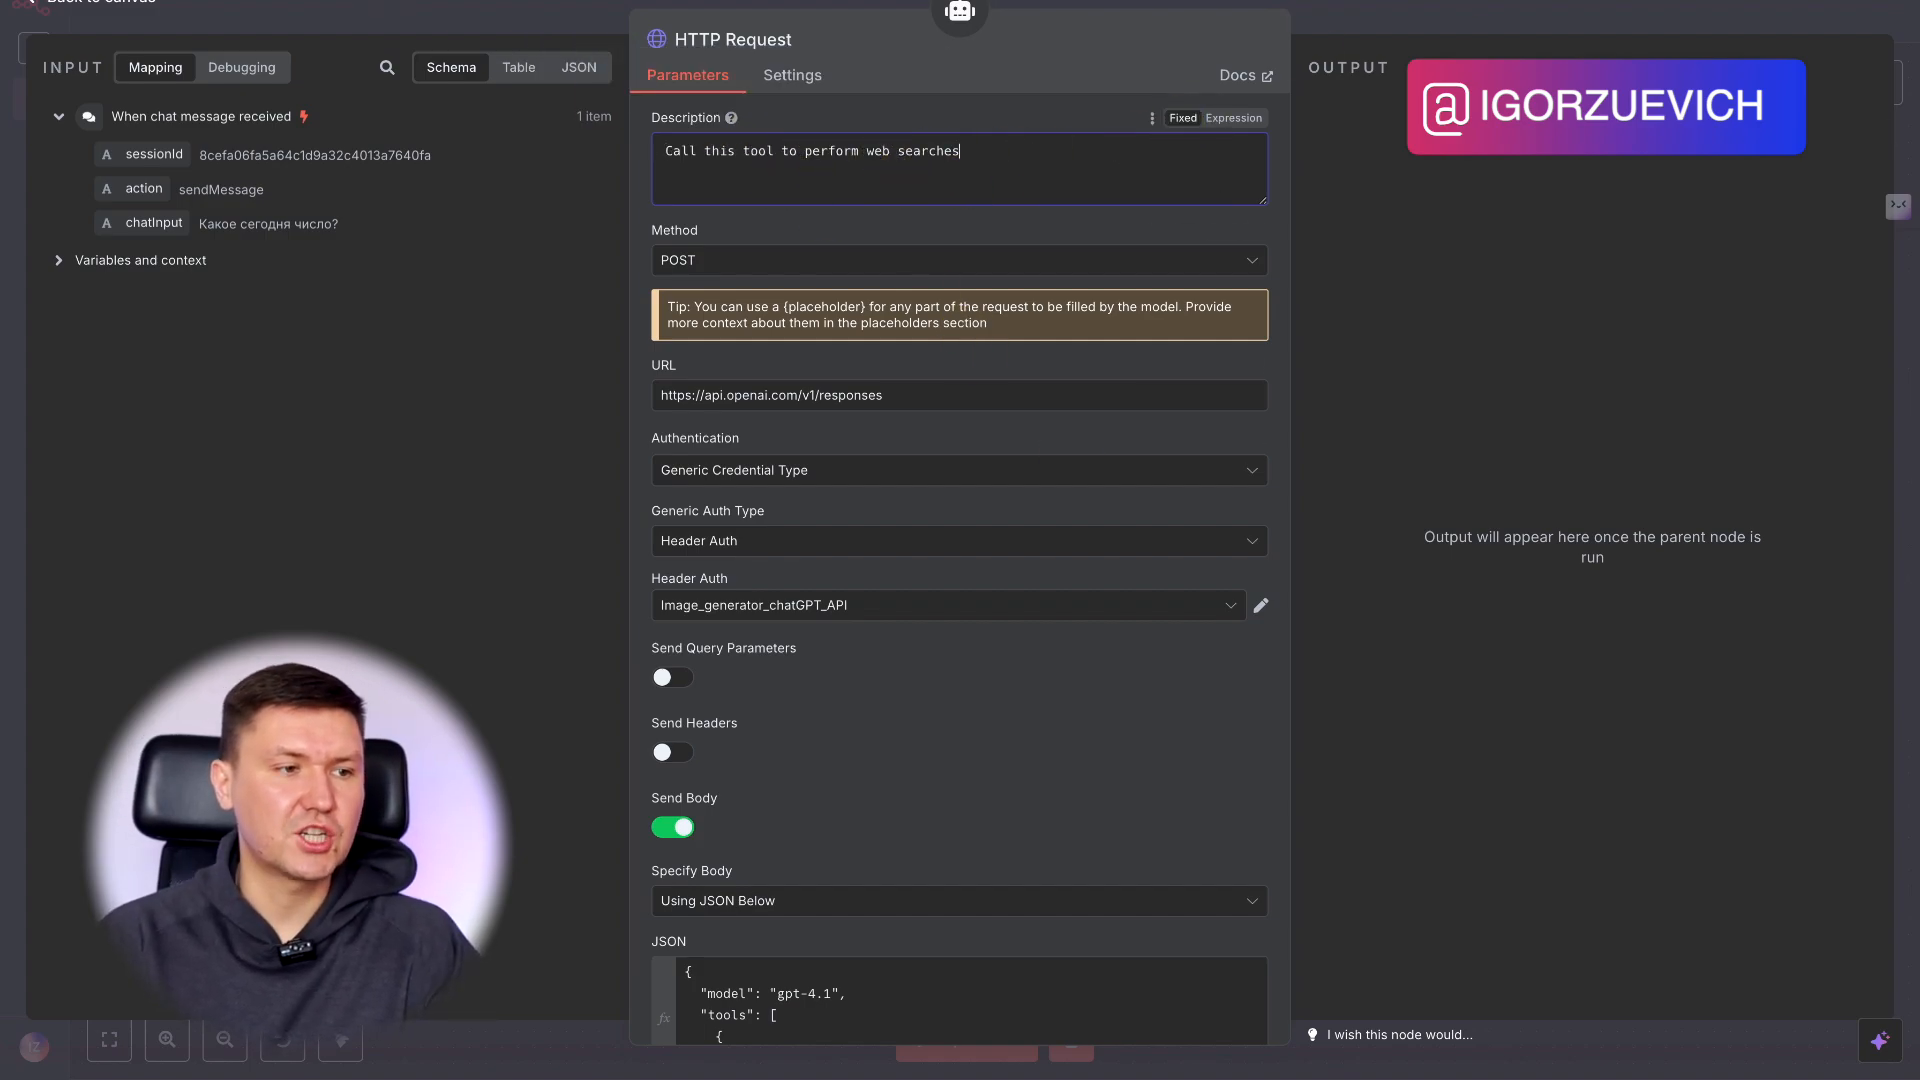
click(1460, 10)
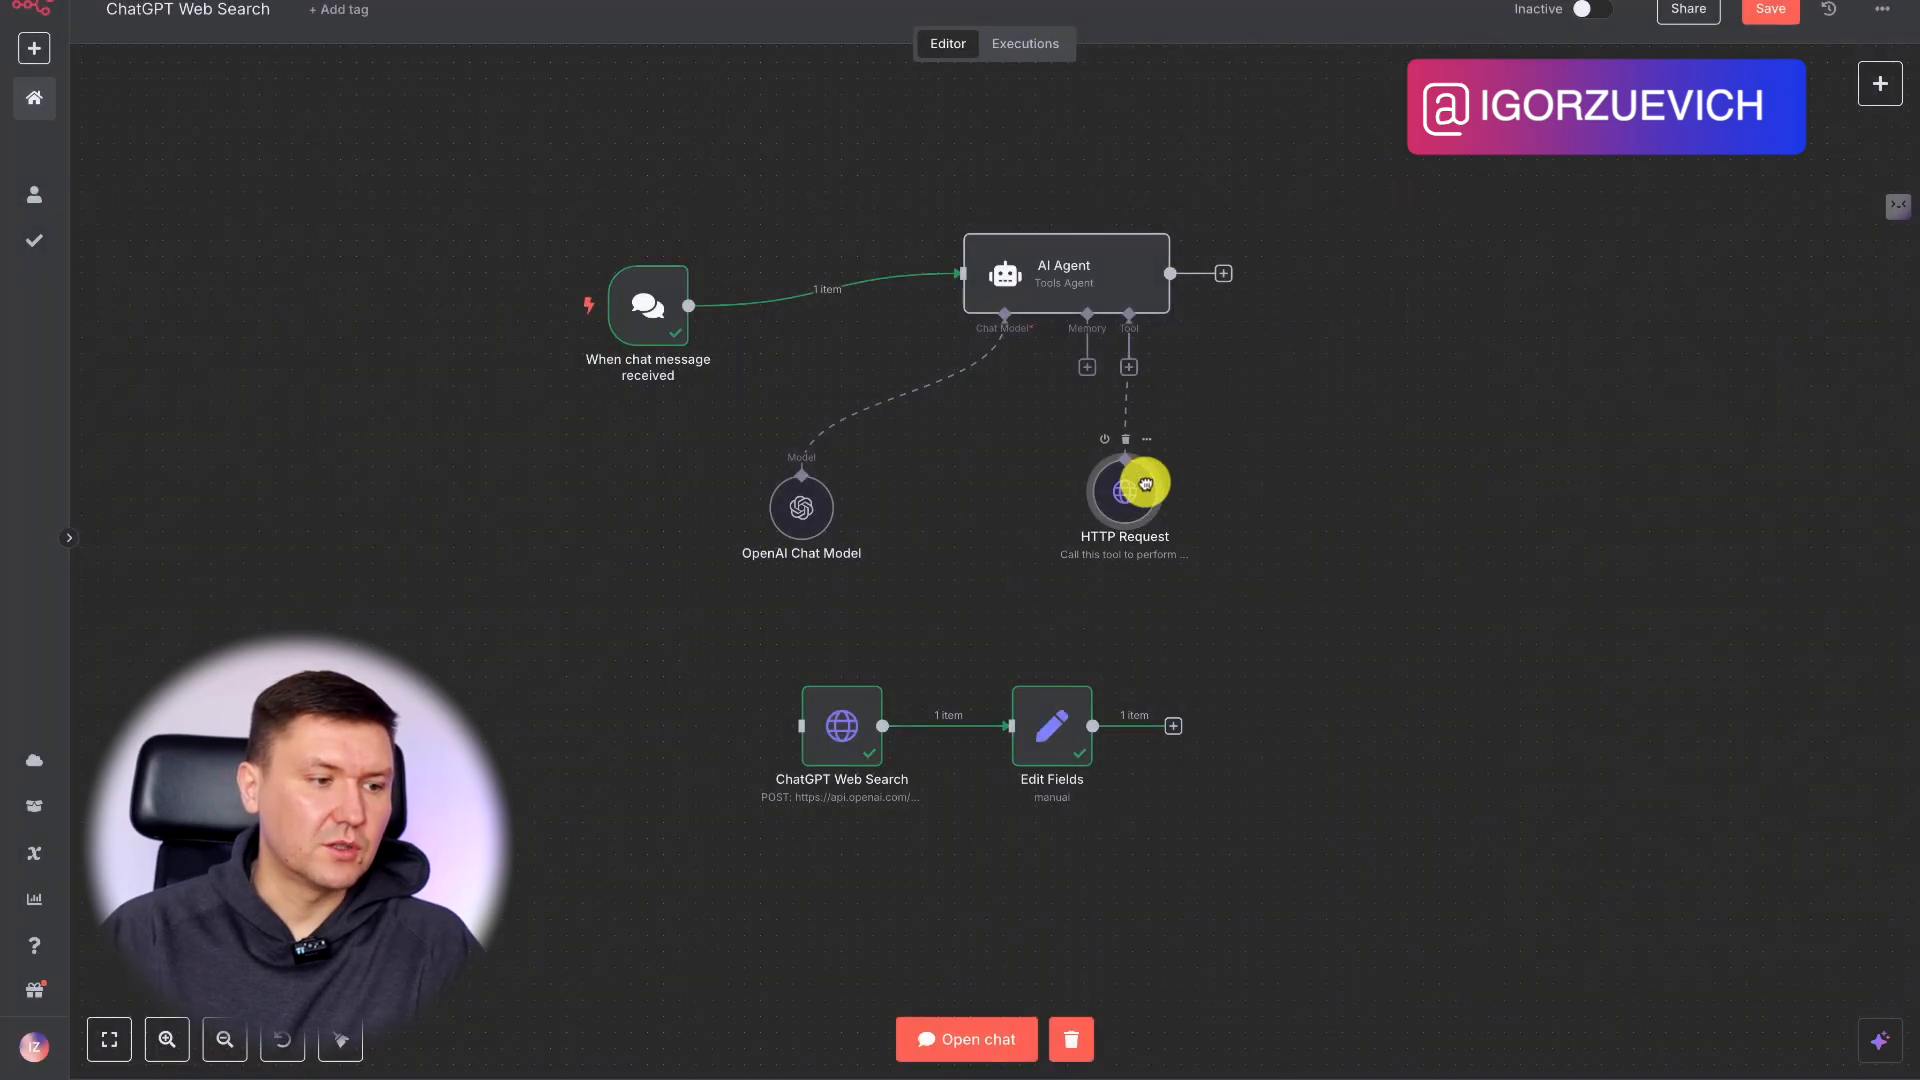
Reposition the OpenAI Chat Model and HTTP Request nodes closer beneath the AI Agent.
drag(771, 519, 867, 466)
drag(1106, 463, 1160, 472)
drag(1229, 281, 1324, 277)
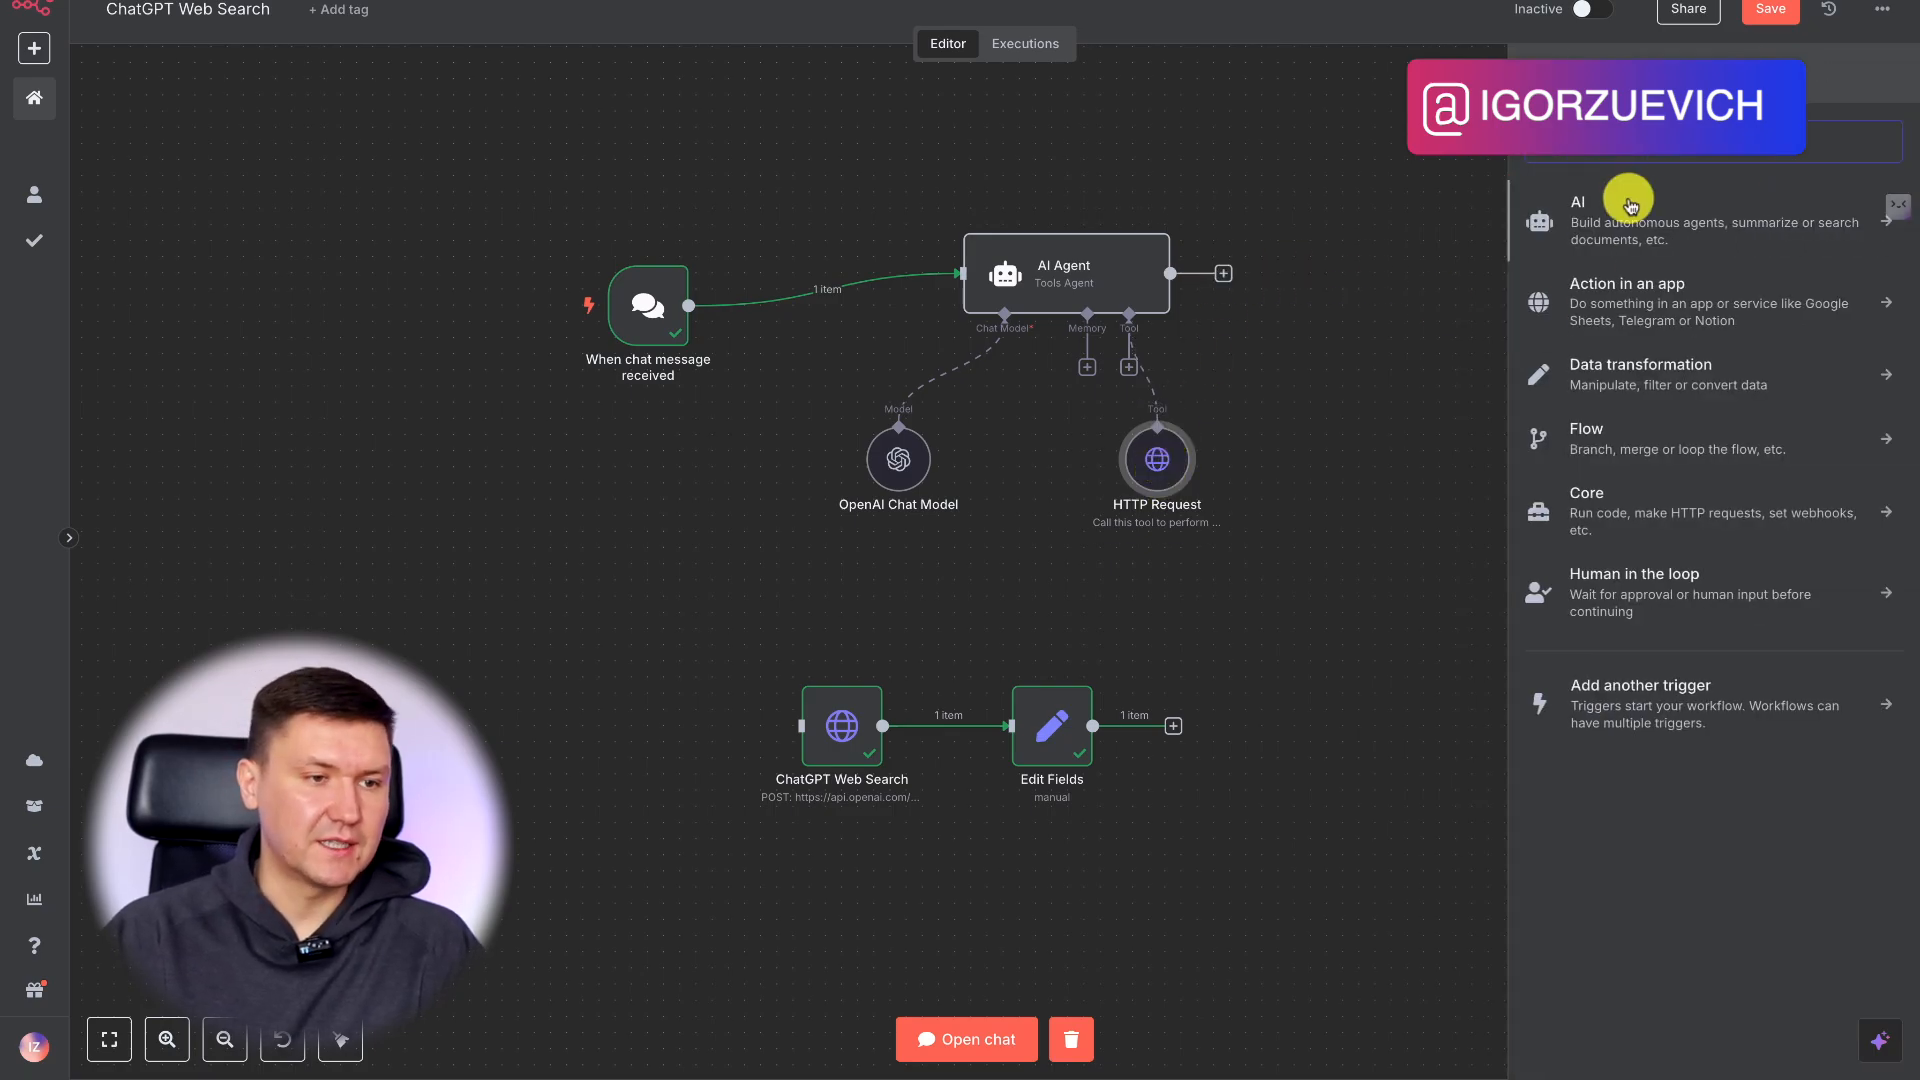
text(edit)
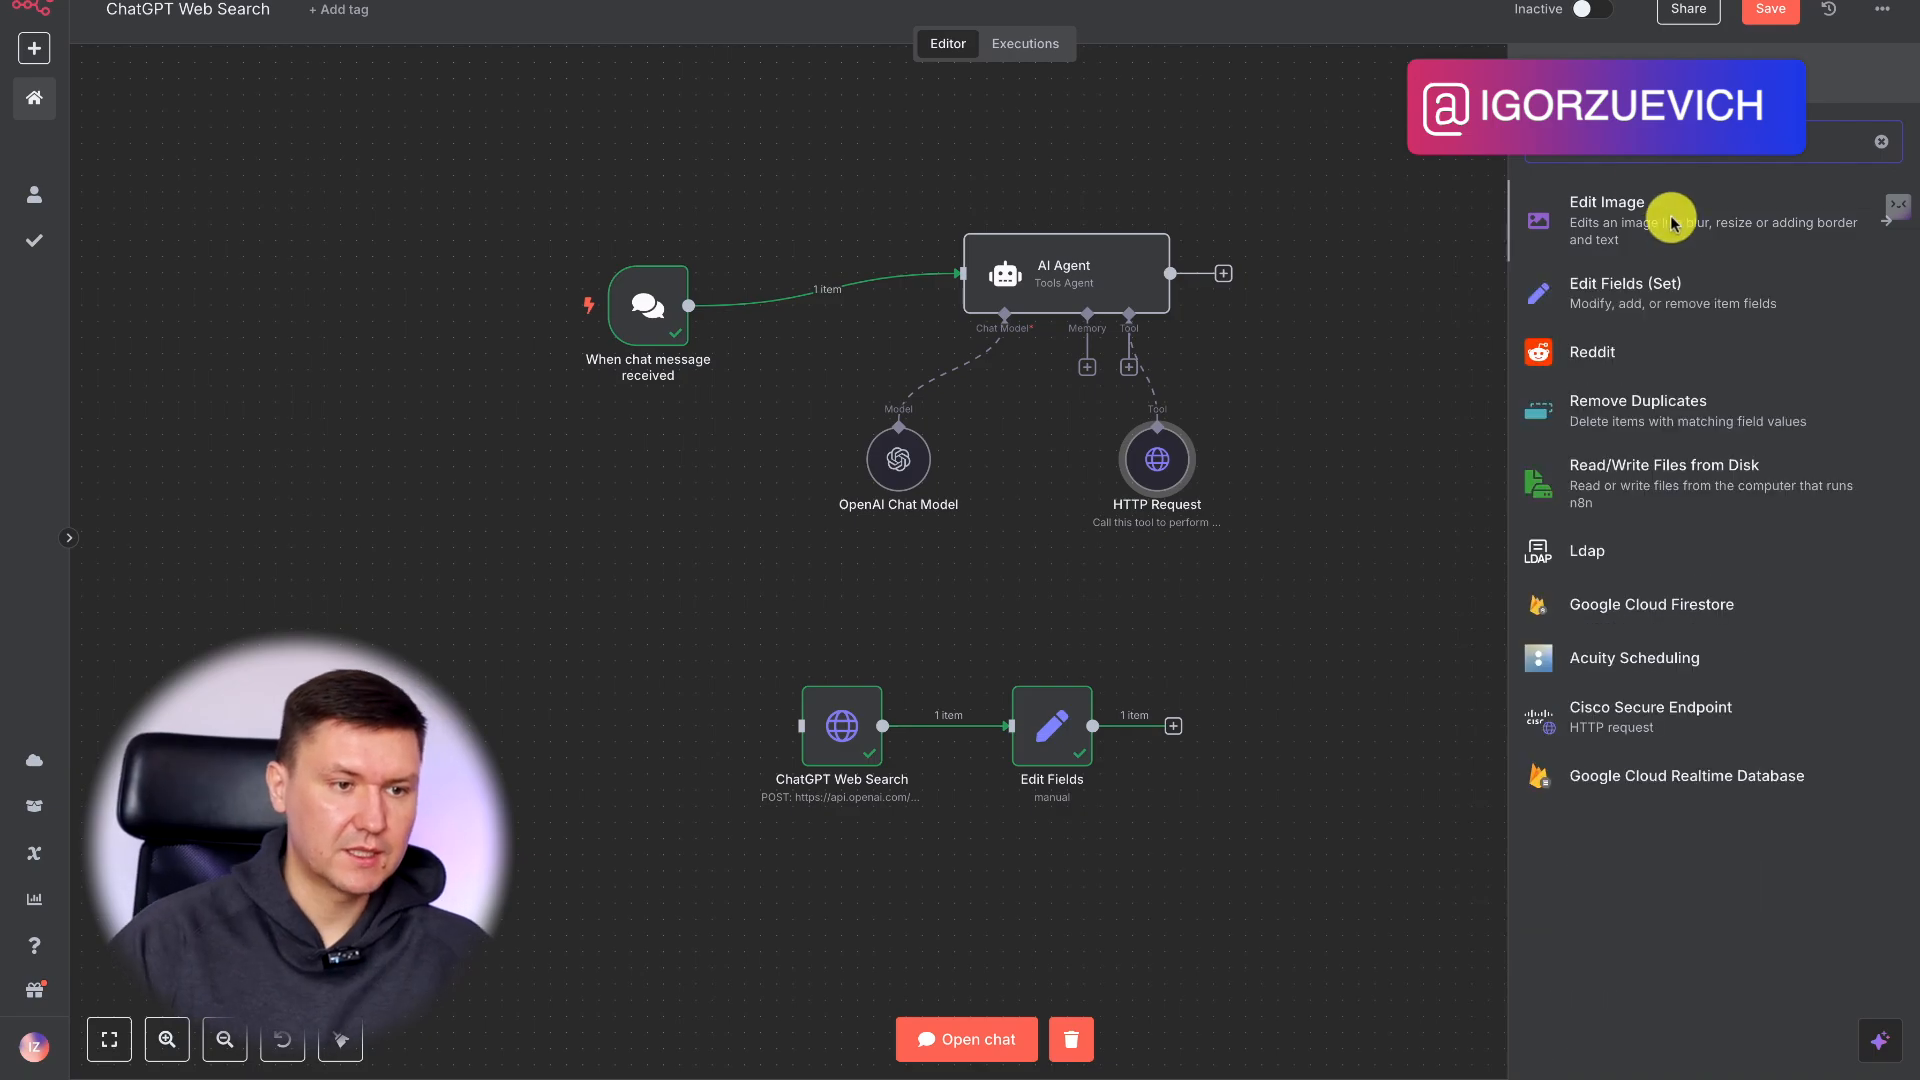
click(1641, 292)
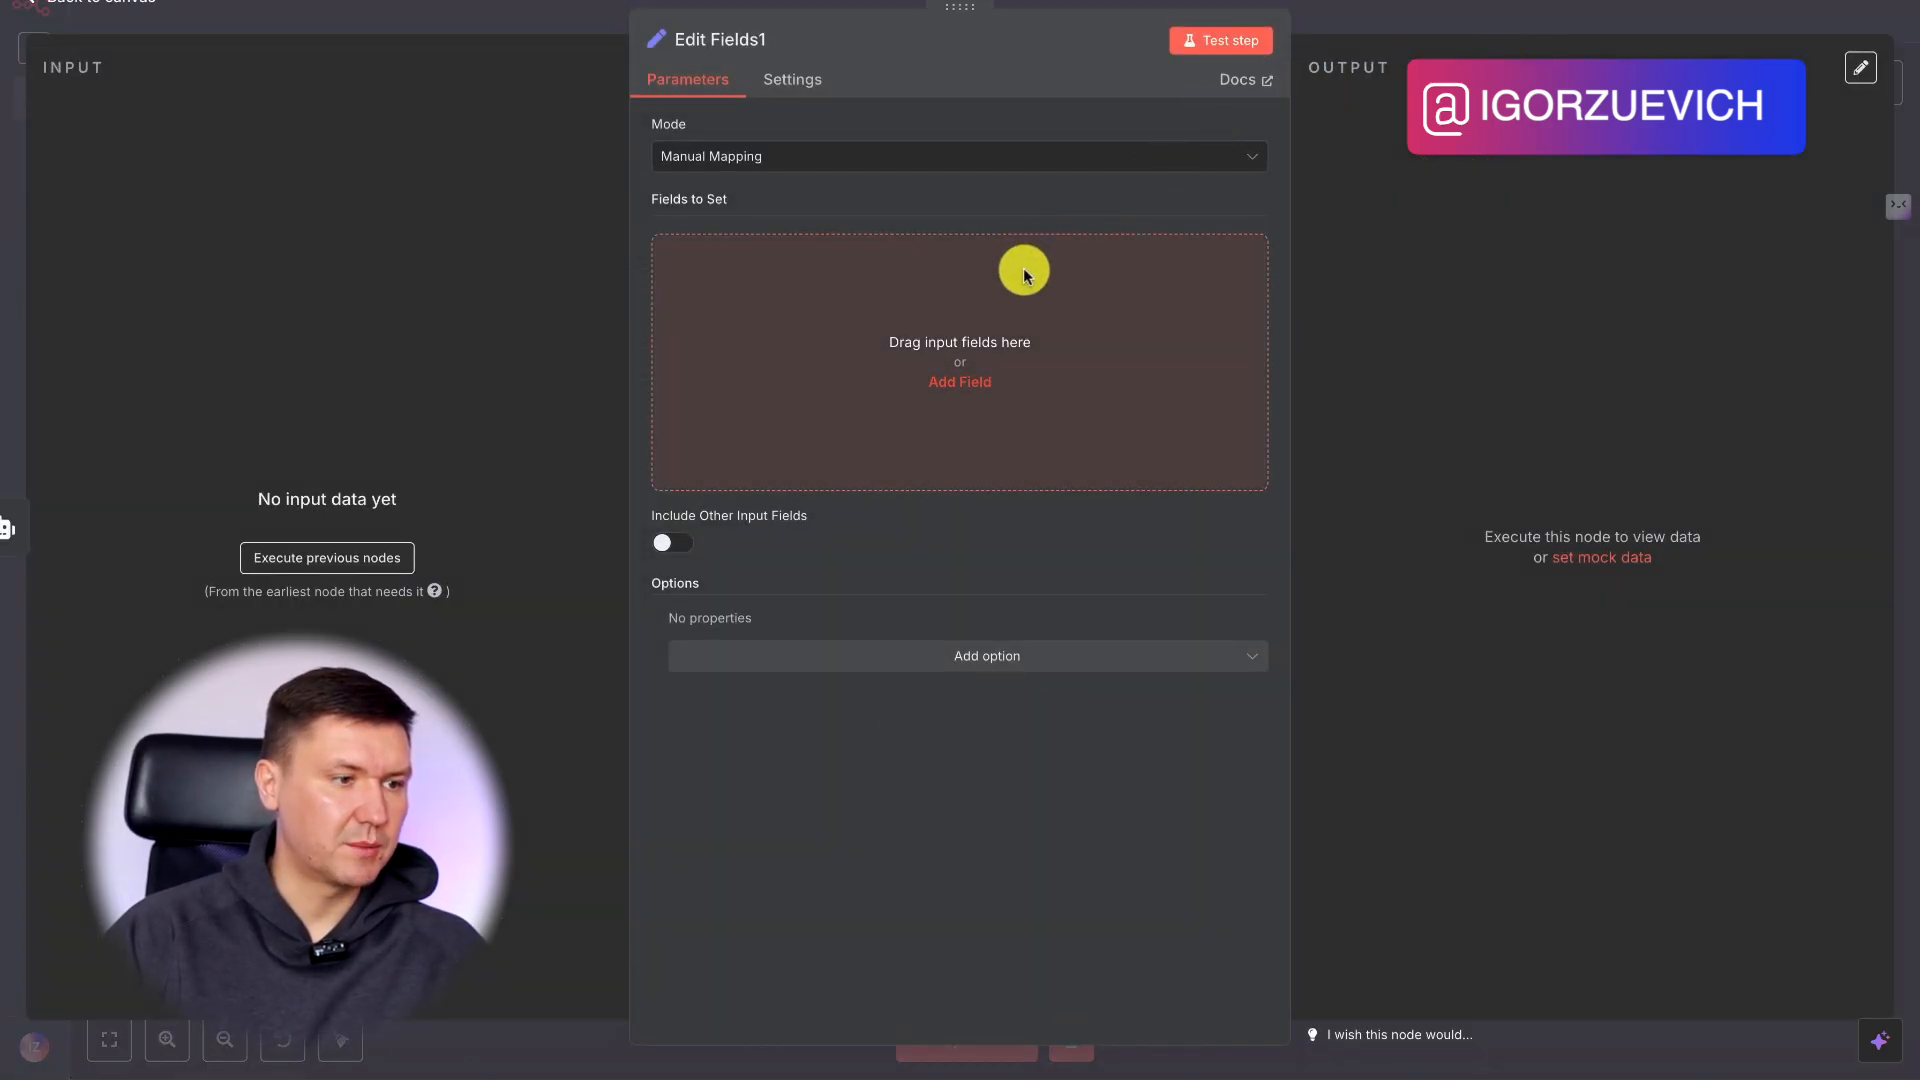
click(1447, 9)
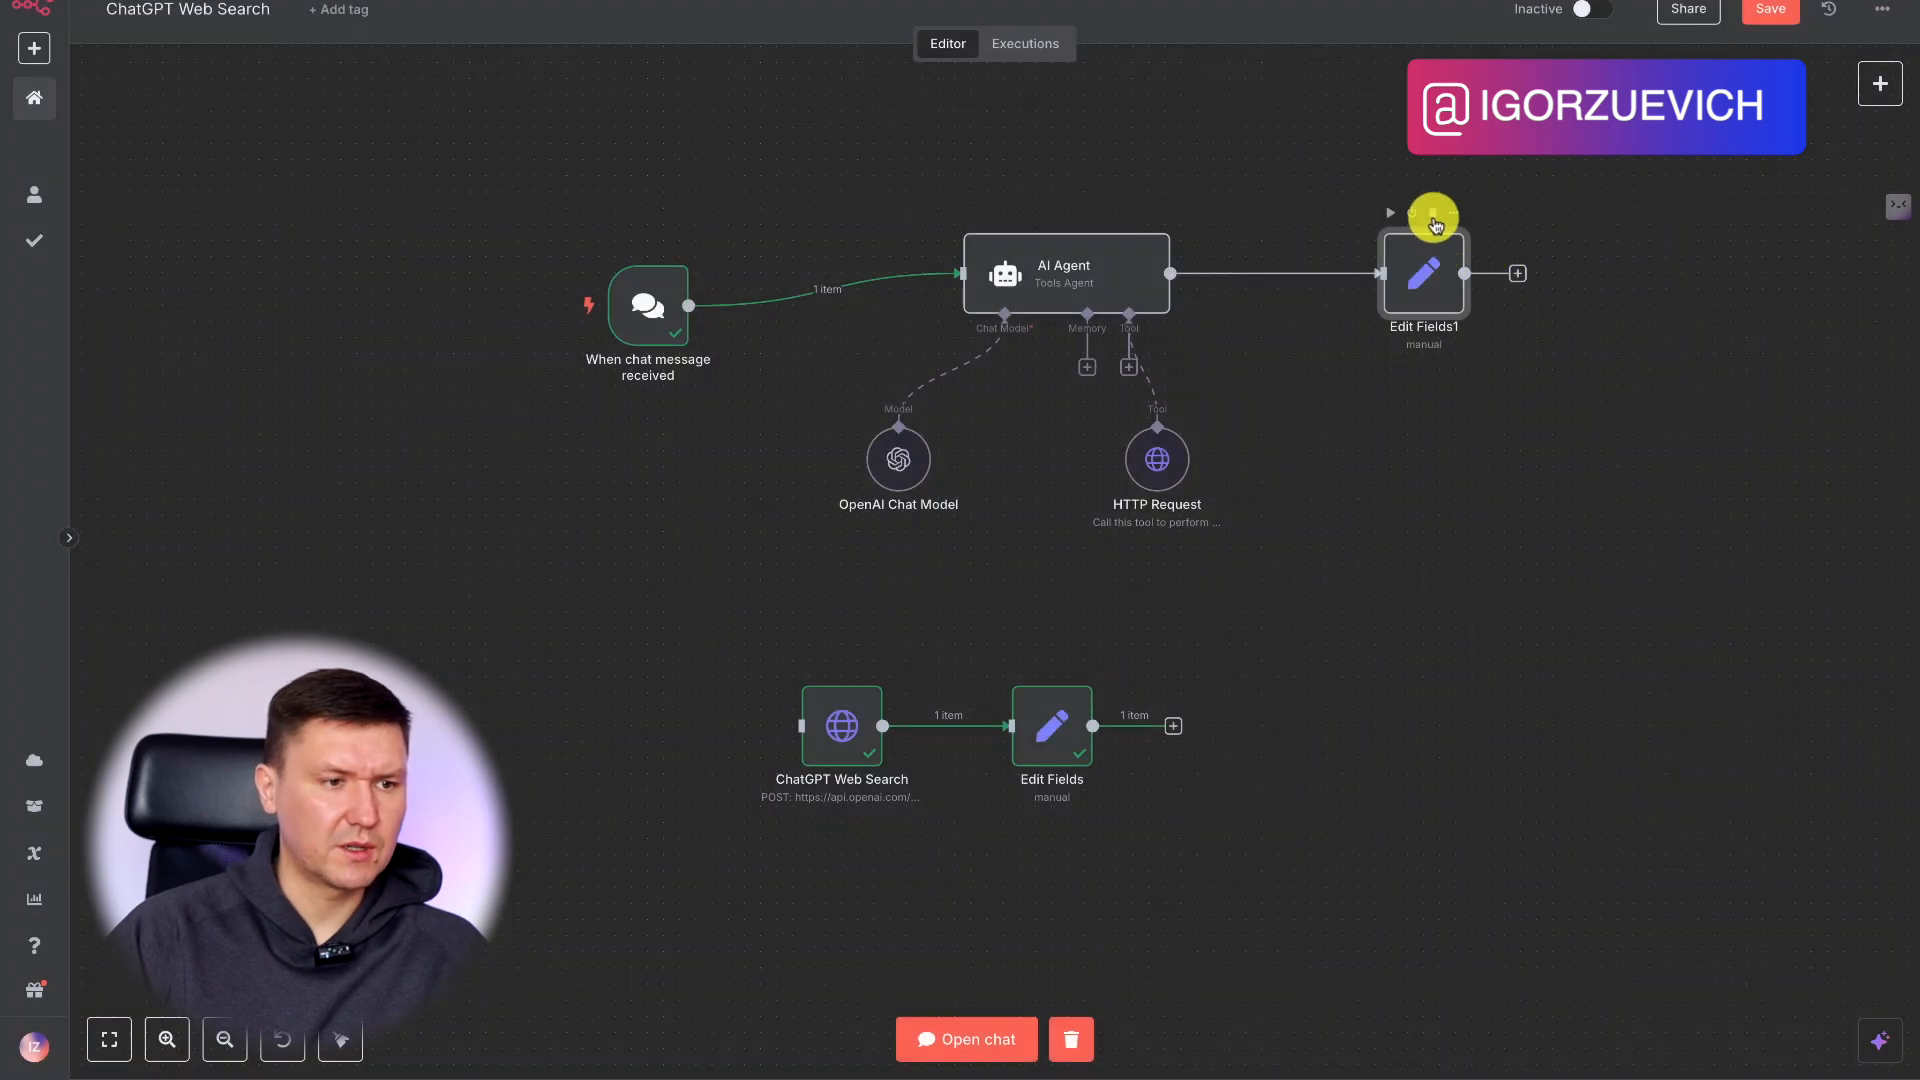
click(1432, 213)
Save the workflow, open its chat and reset the session to start an empty conversation.
click(1770, 9)
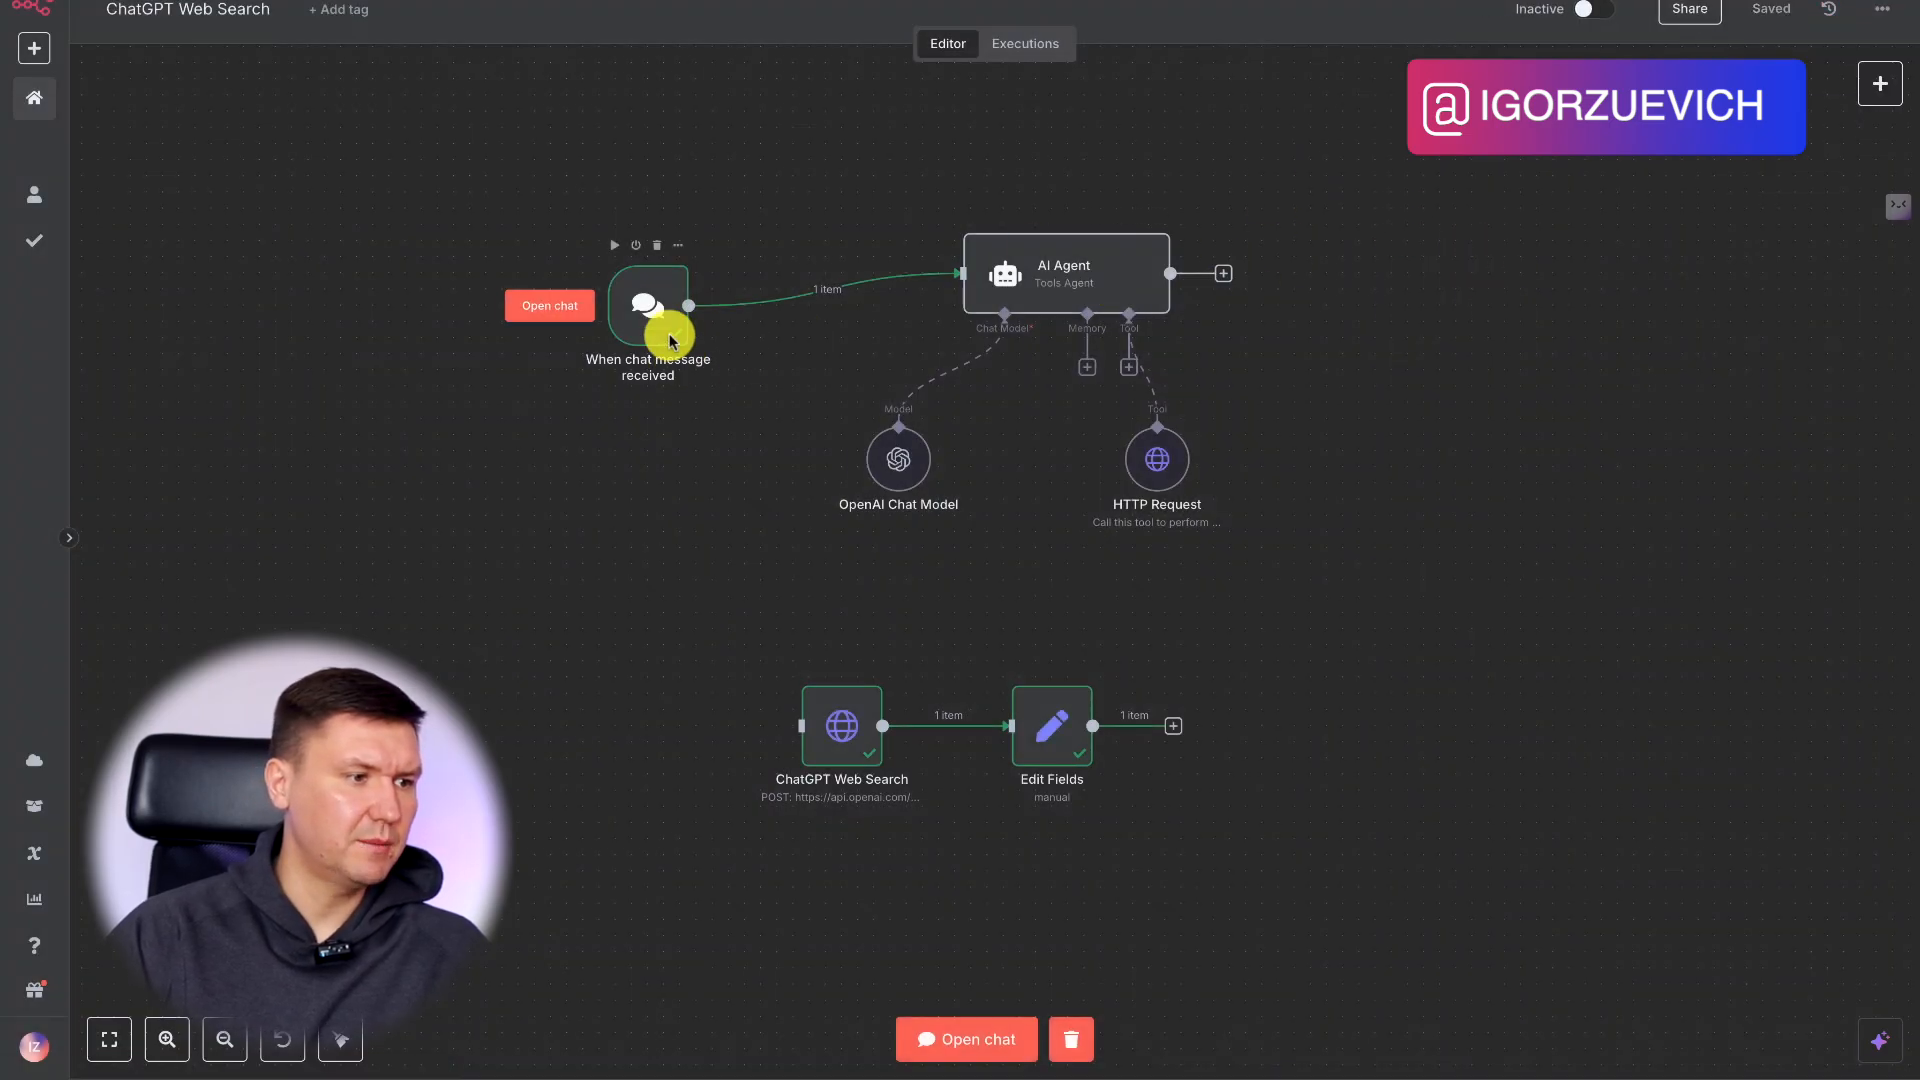
click(965, 1039)
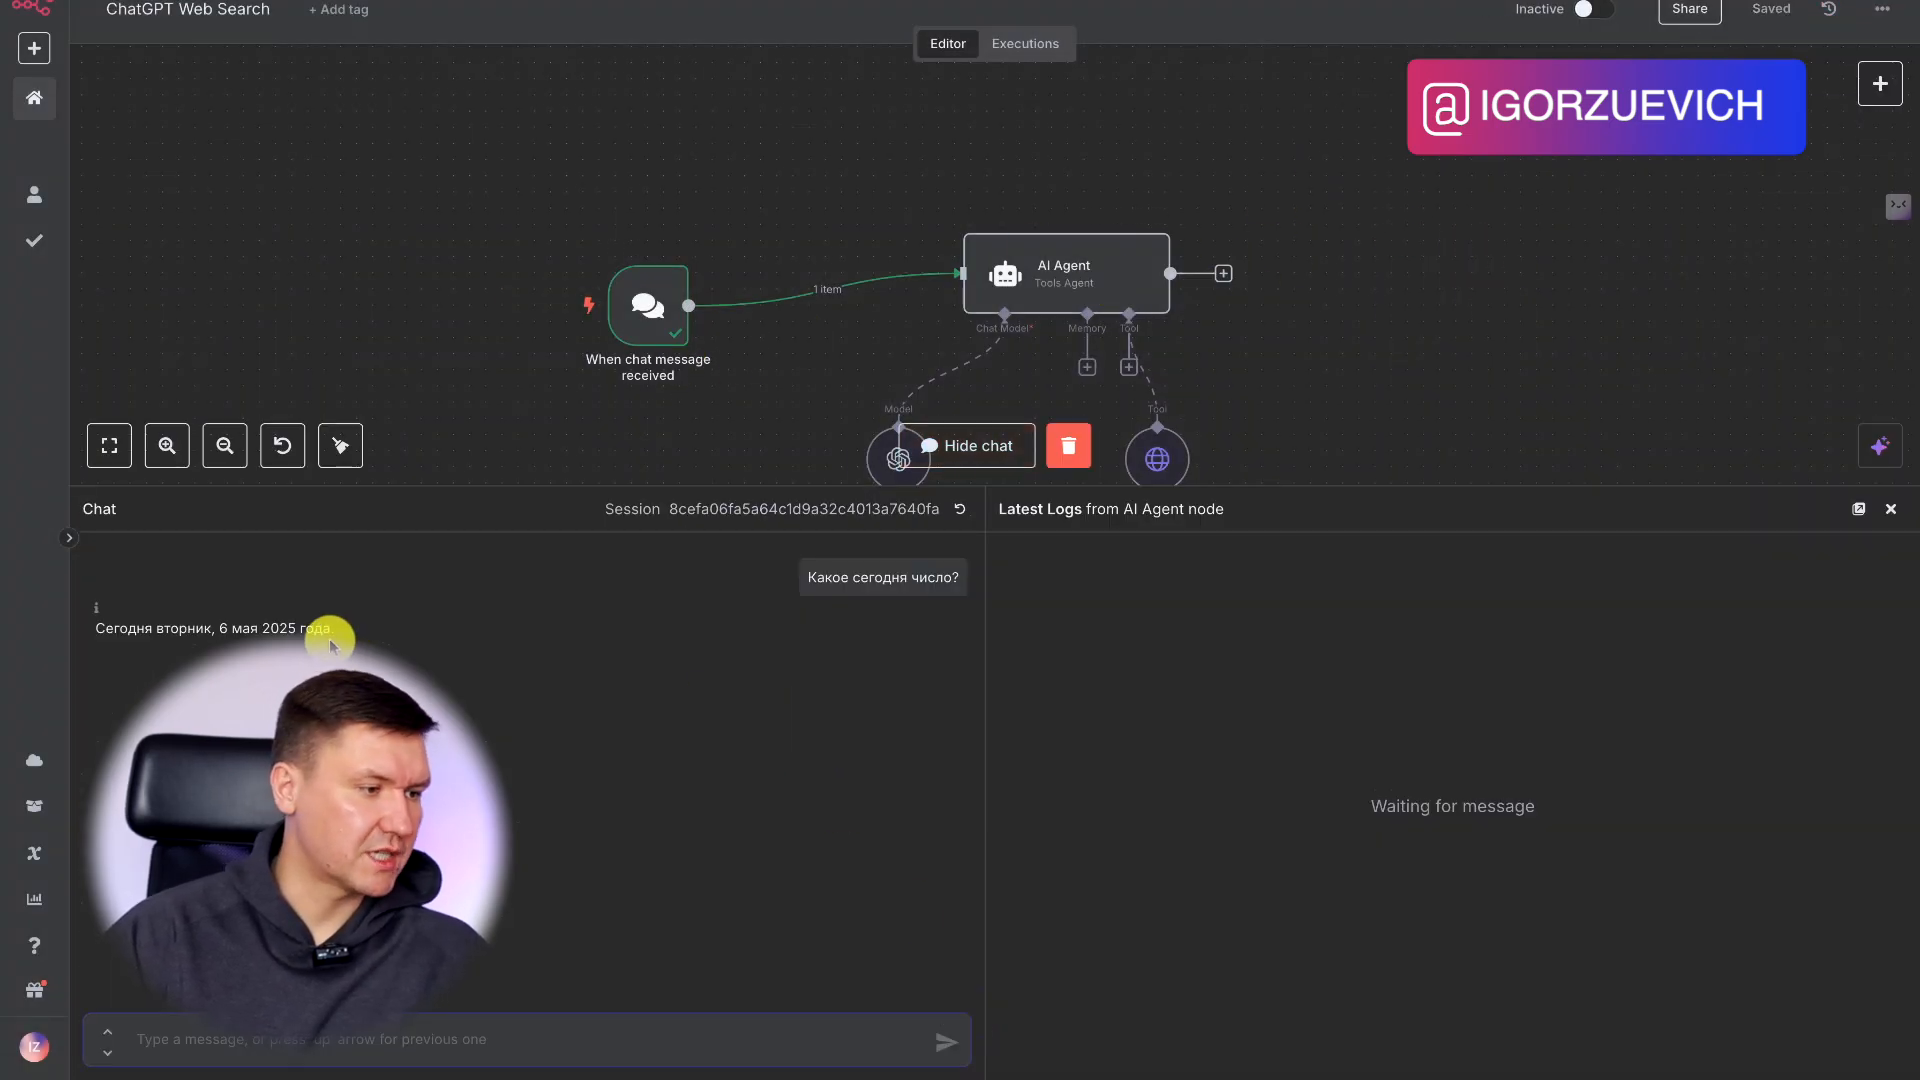
drag(811, 582, 951, 583)
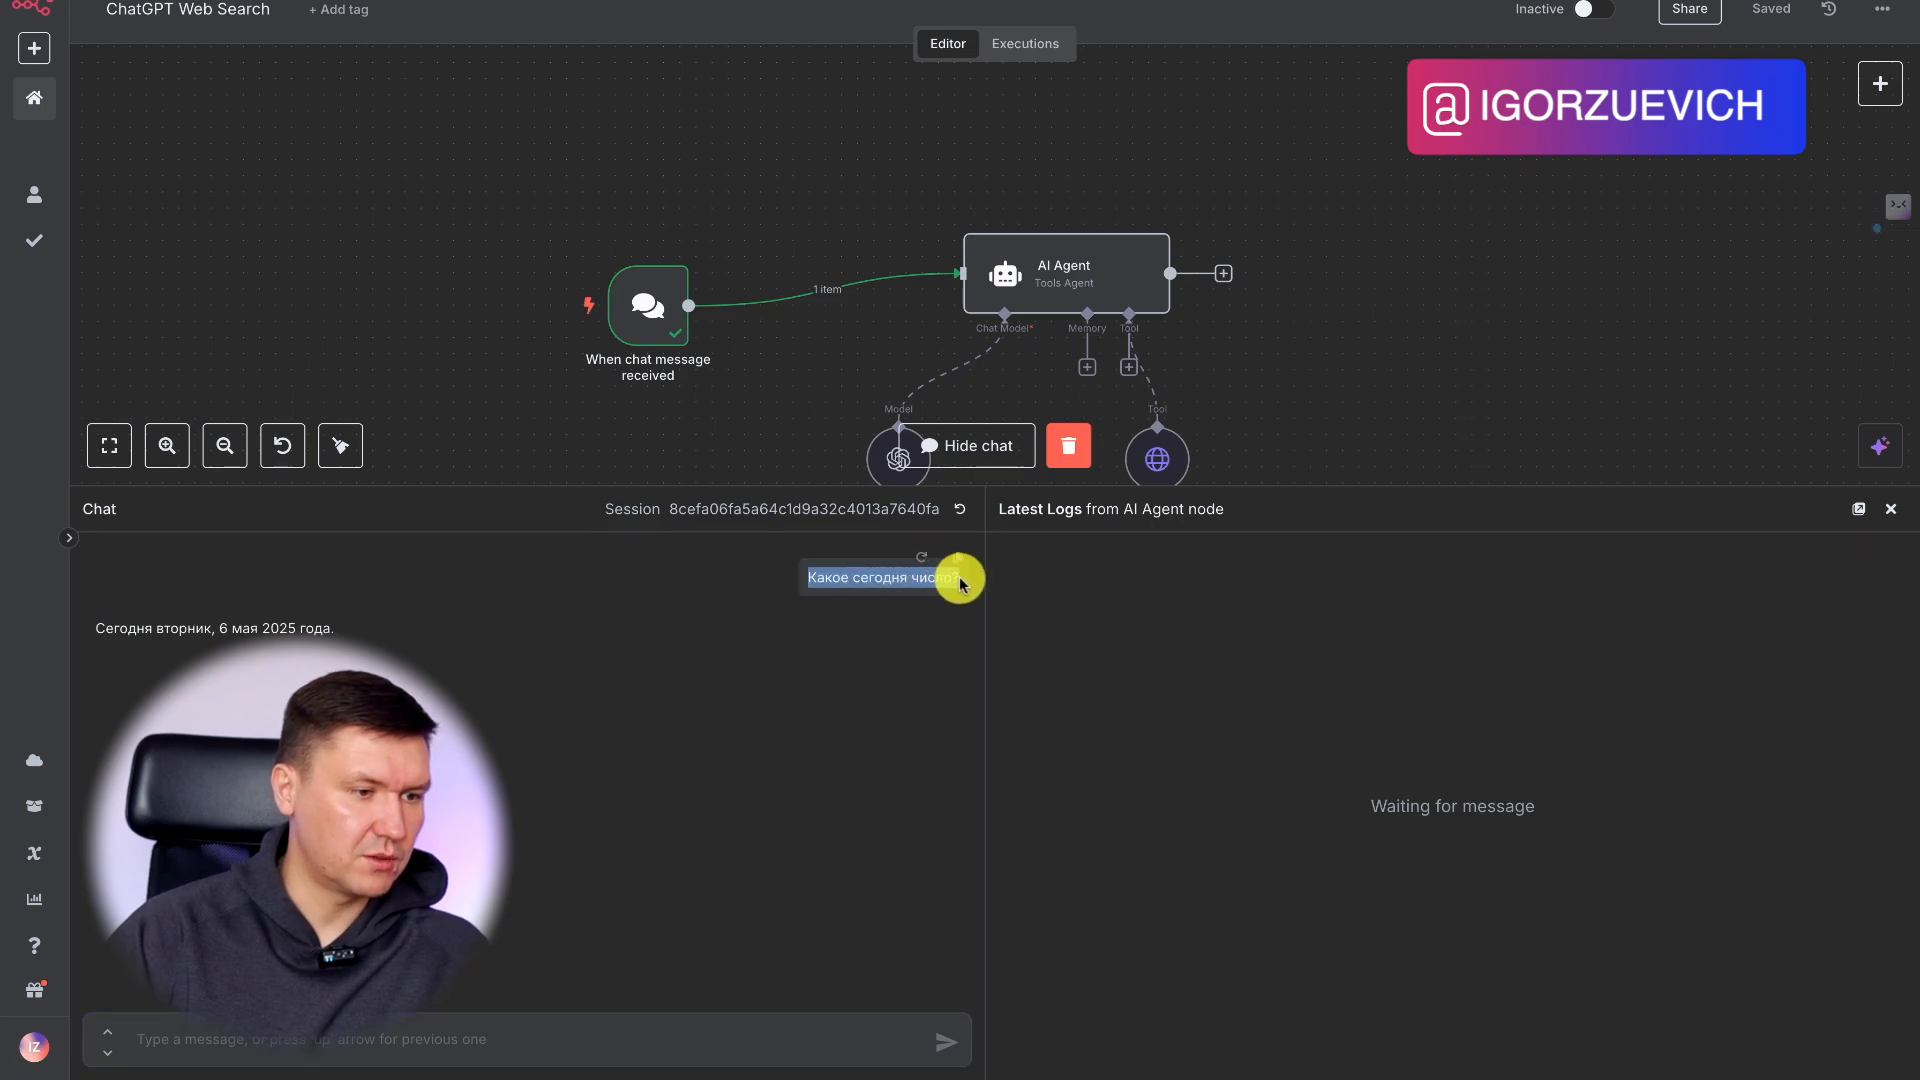
click(960, 512)
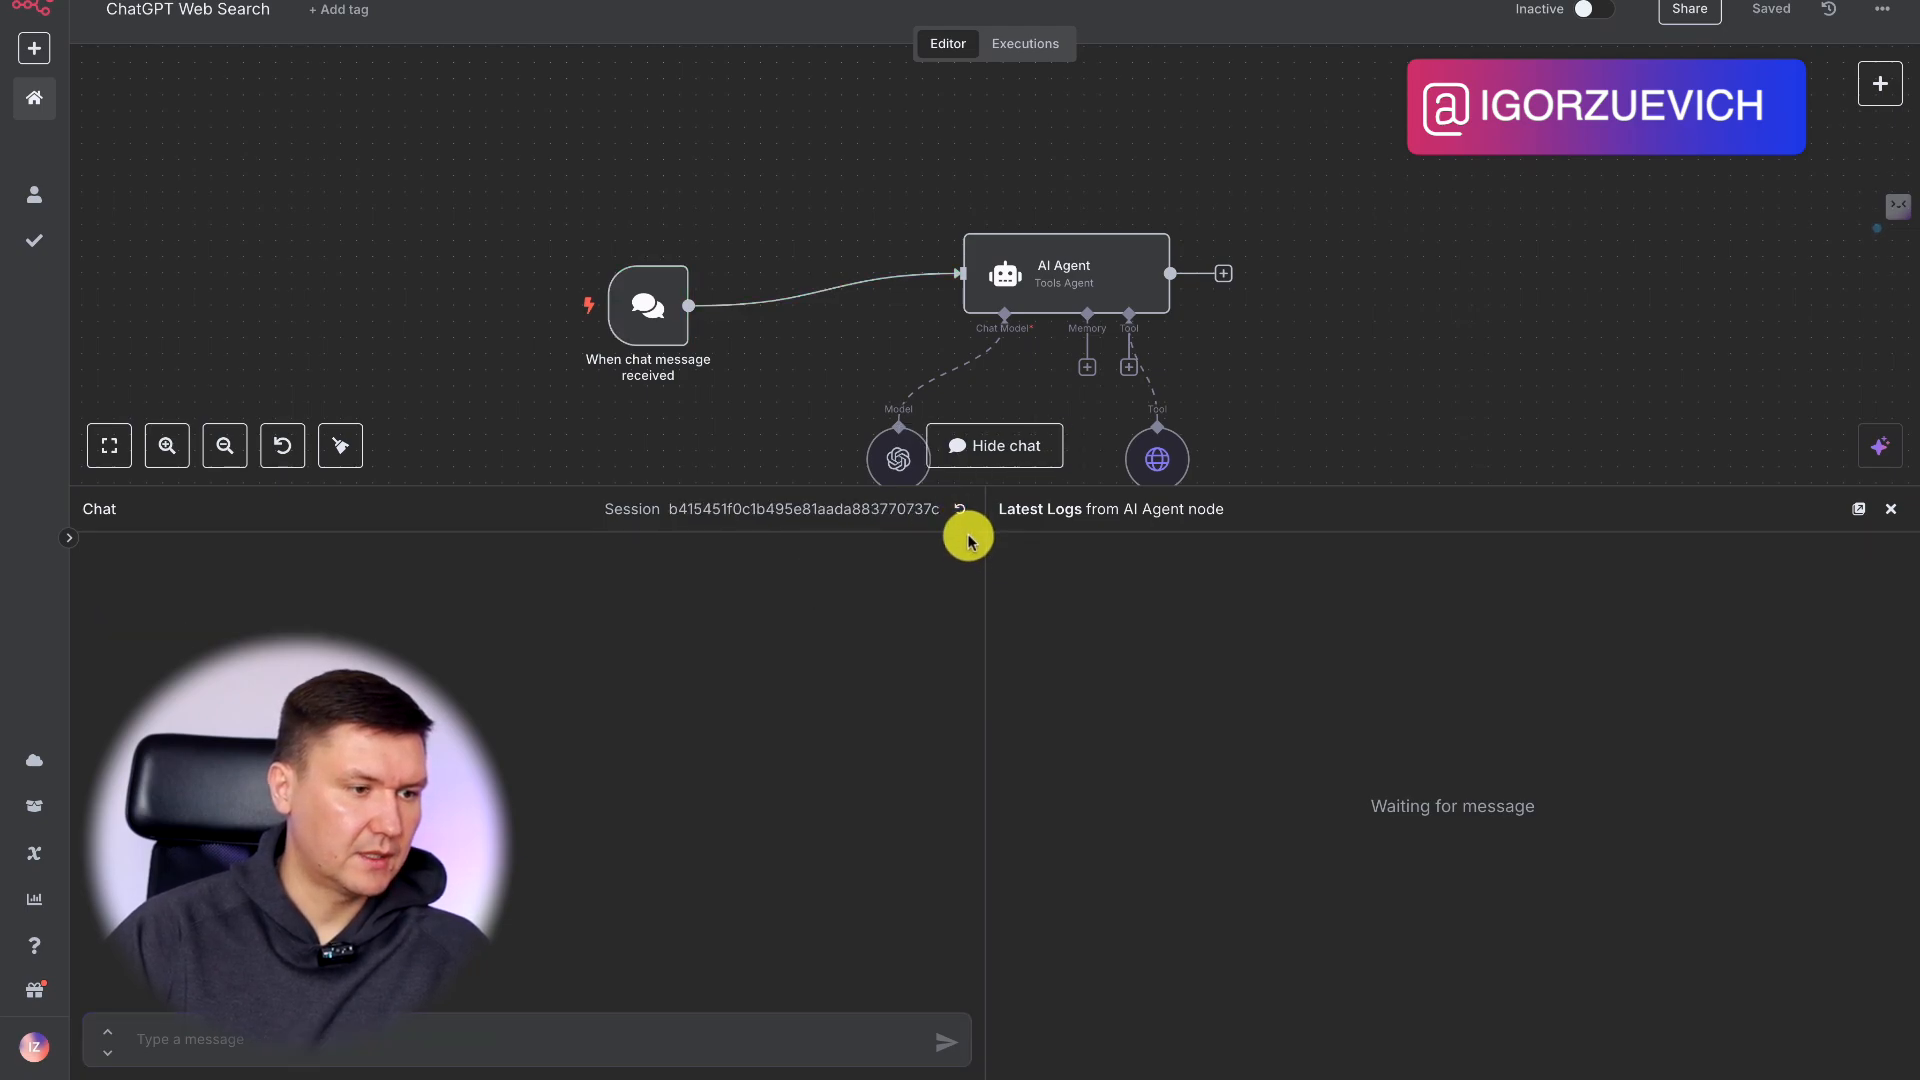
Deactivate the HTTP Request tool and send the chat message "Какое сегодня число?" to test the agent without web search.
scroll(1258, 405, down, 2)
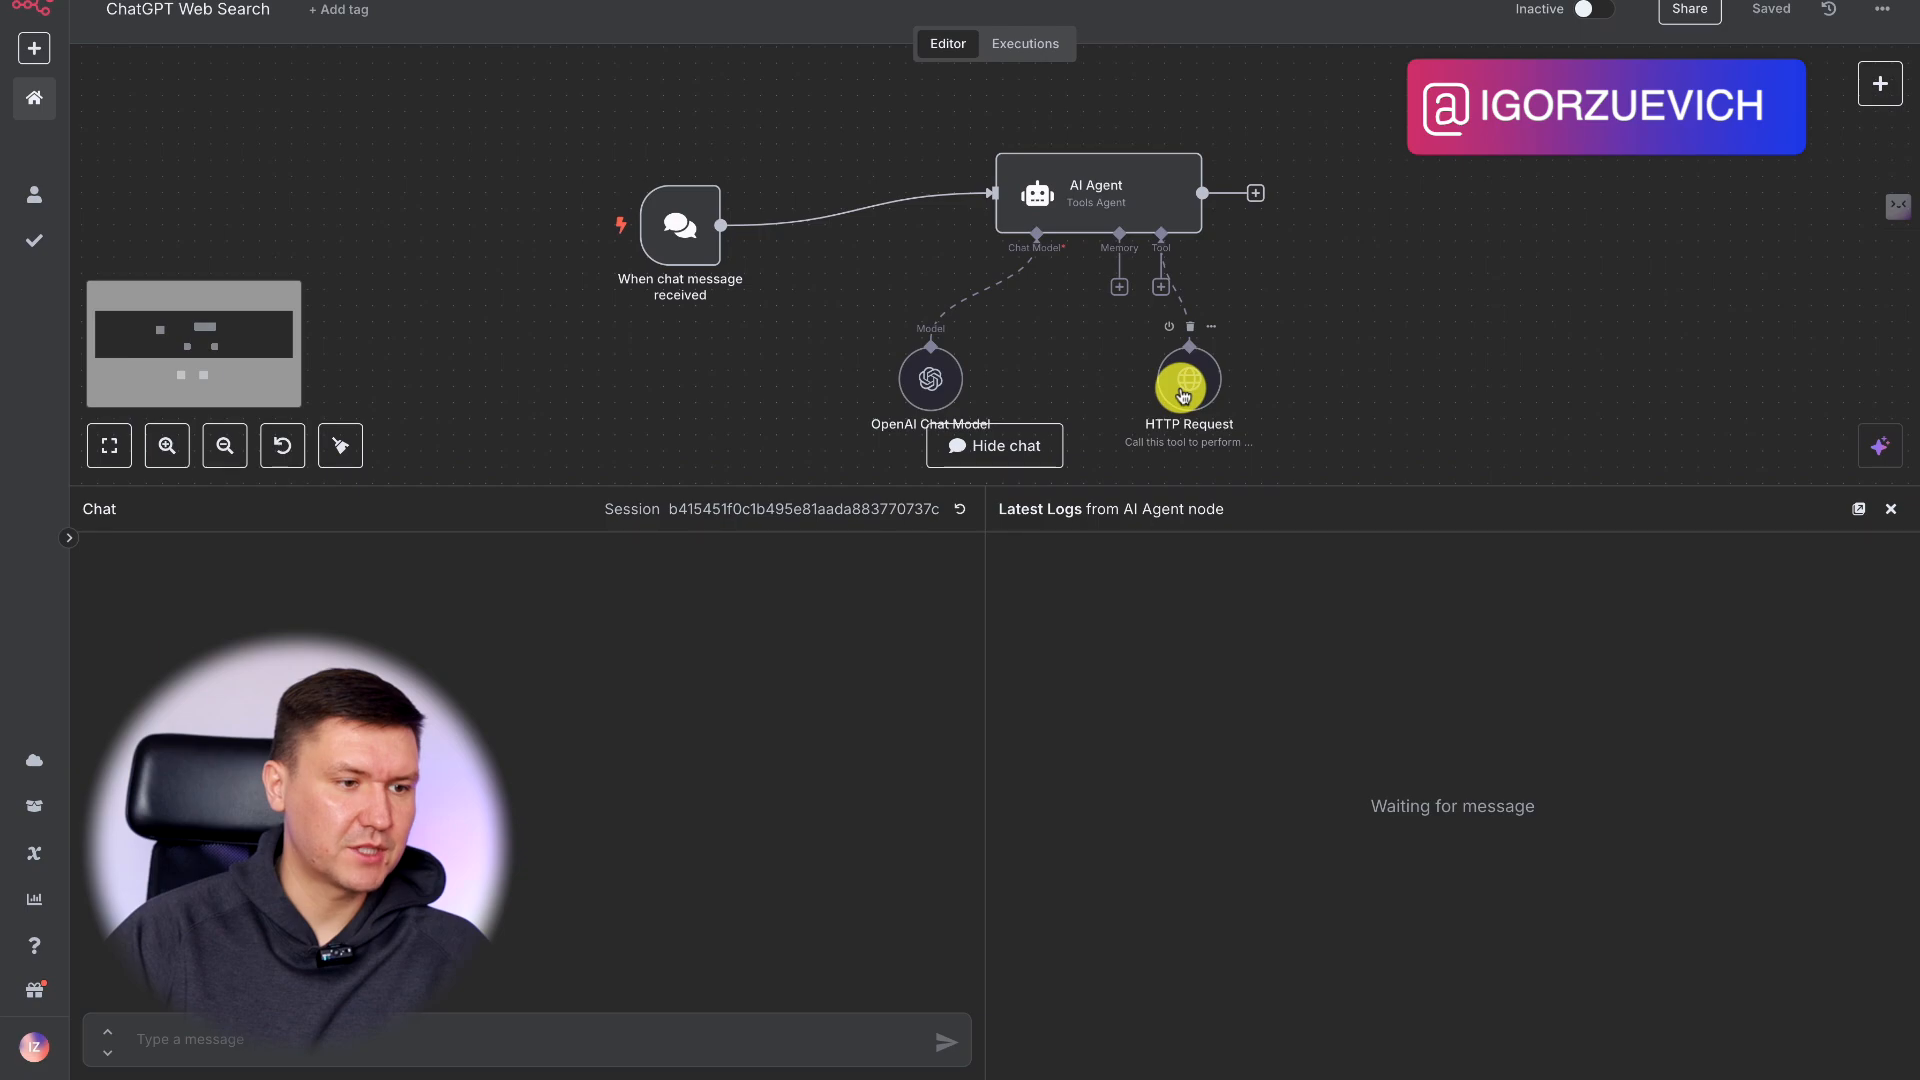
scroll(1300, 345, down, 2)
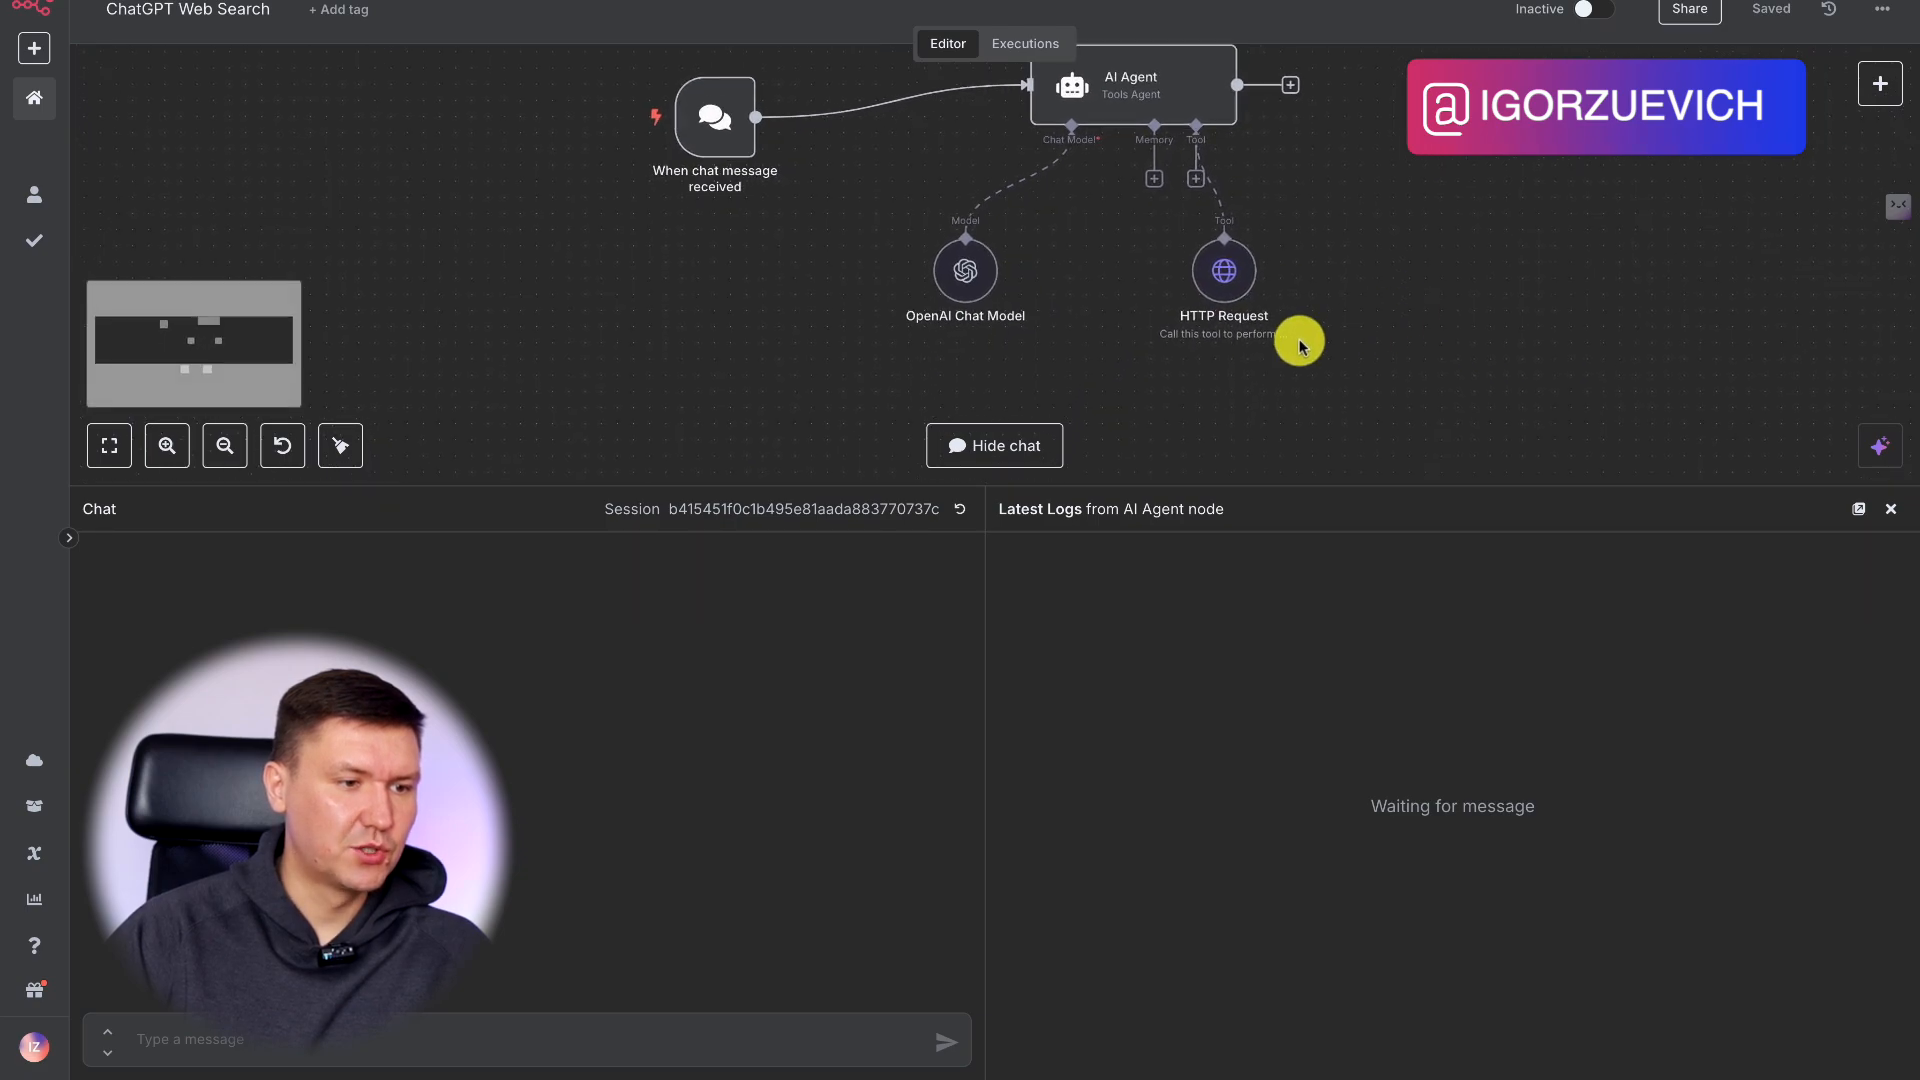
right_click(1223, 270)
click(1280, 395)
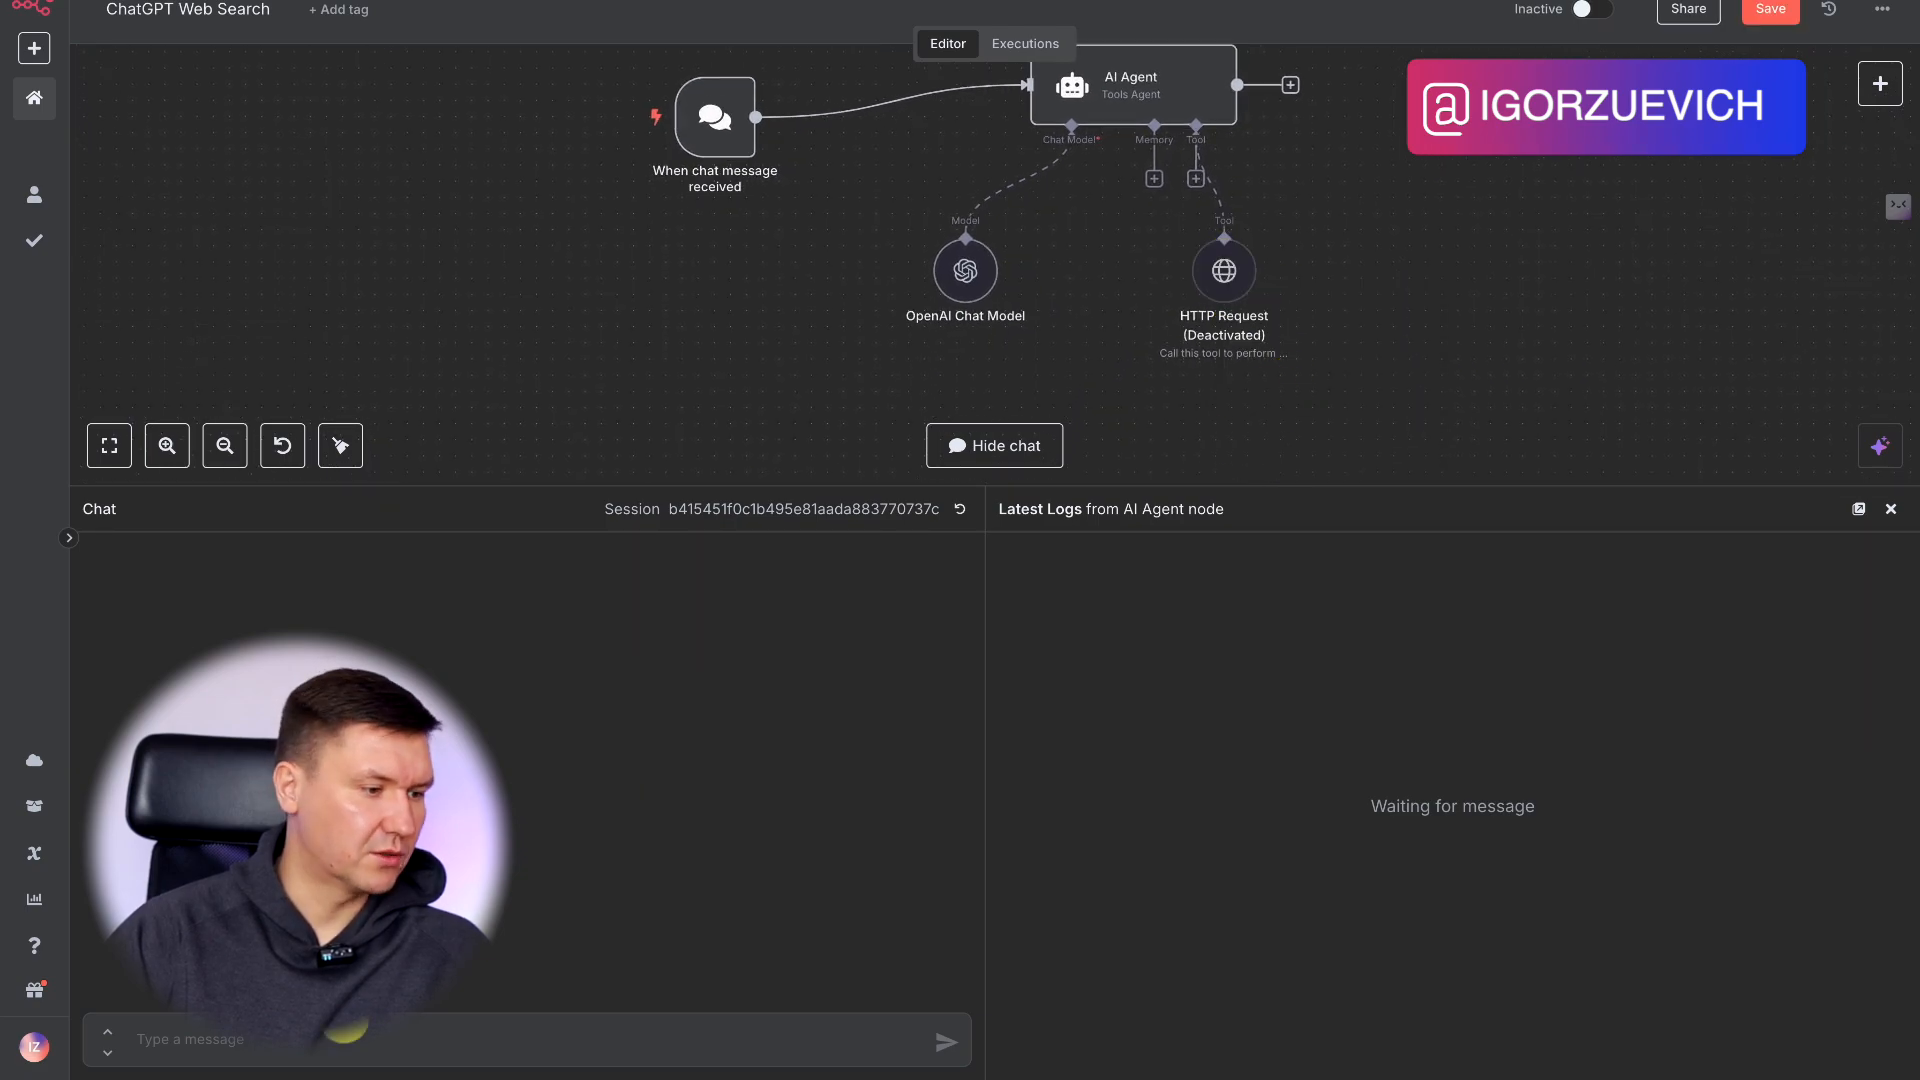
key(Return)
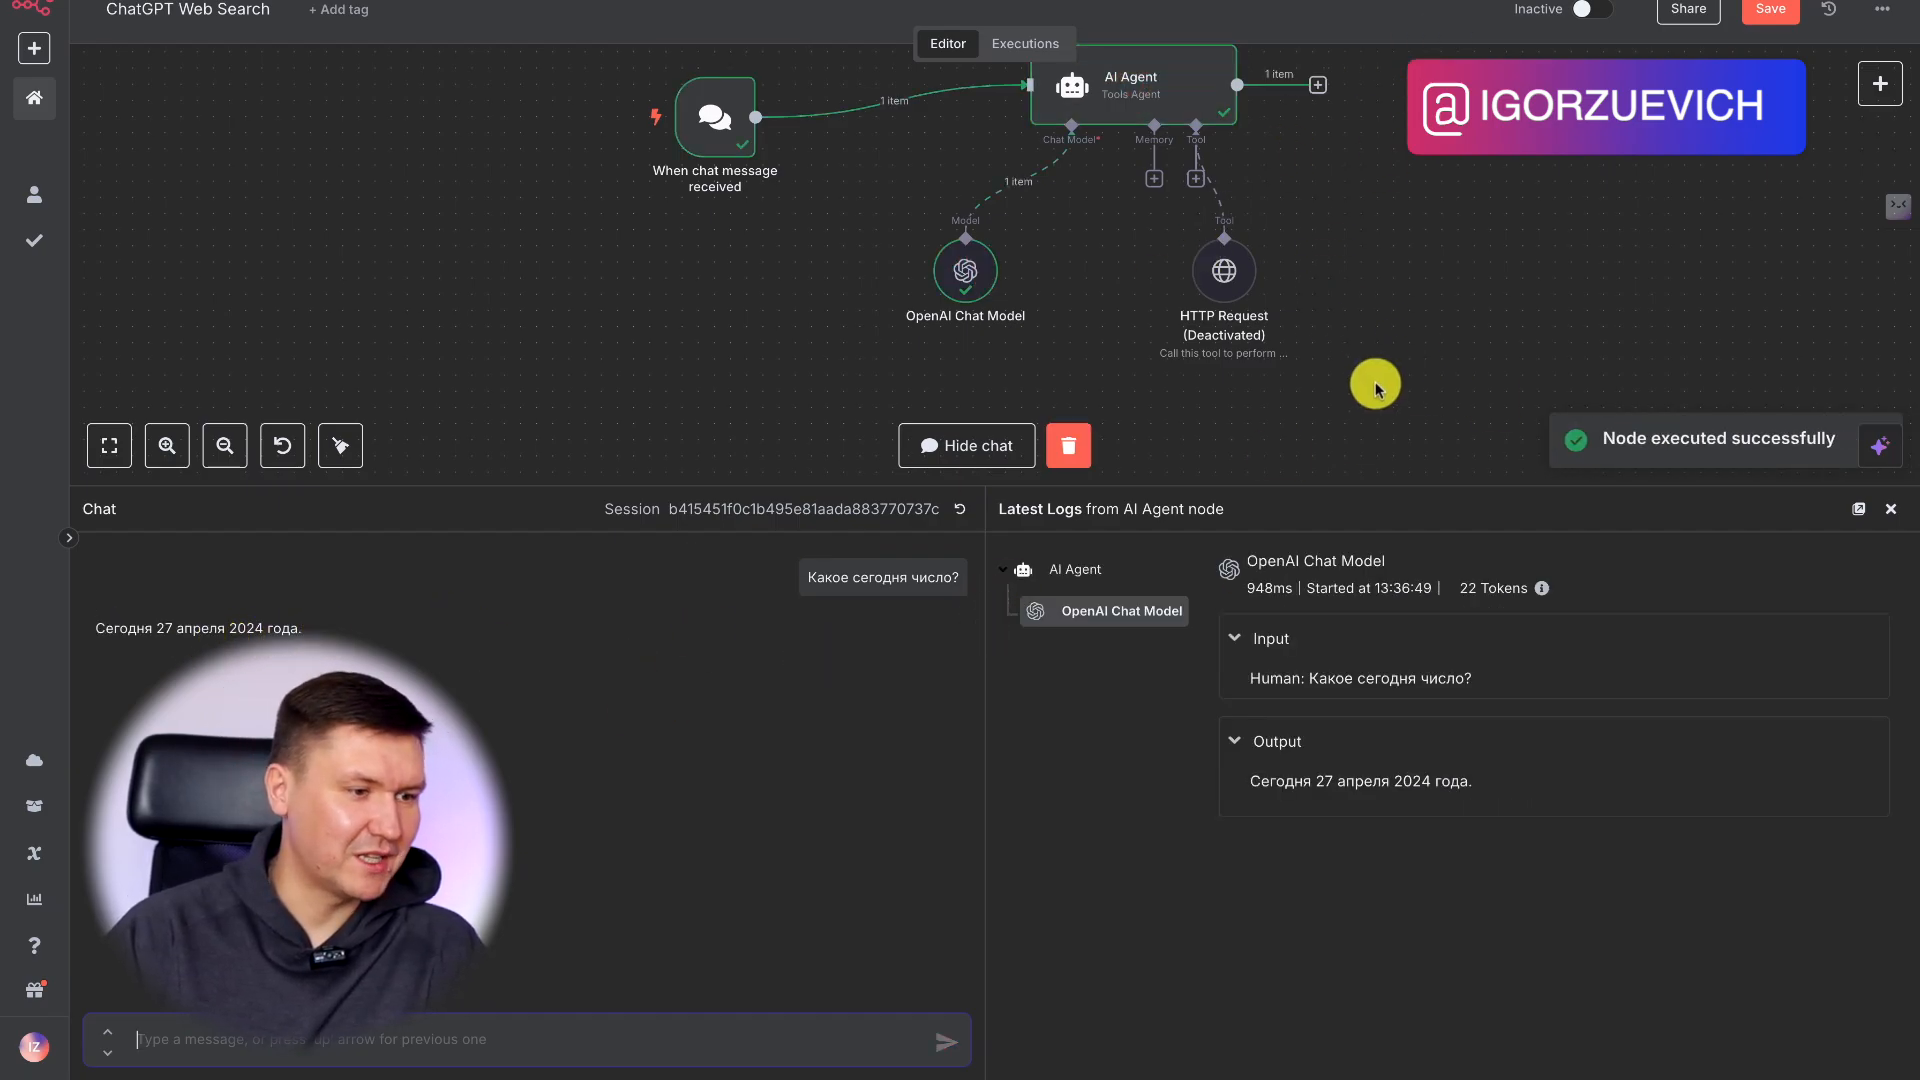
Reset the chat session, reactivate the HTTP Request tool and send "Какое сегодня число?" again.
click(960, 515)
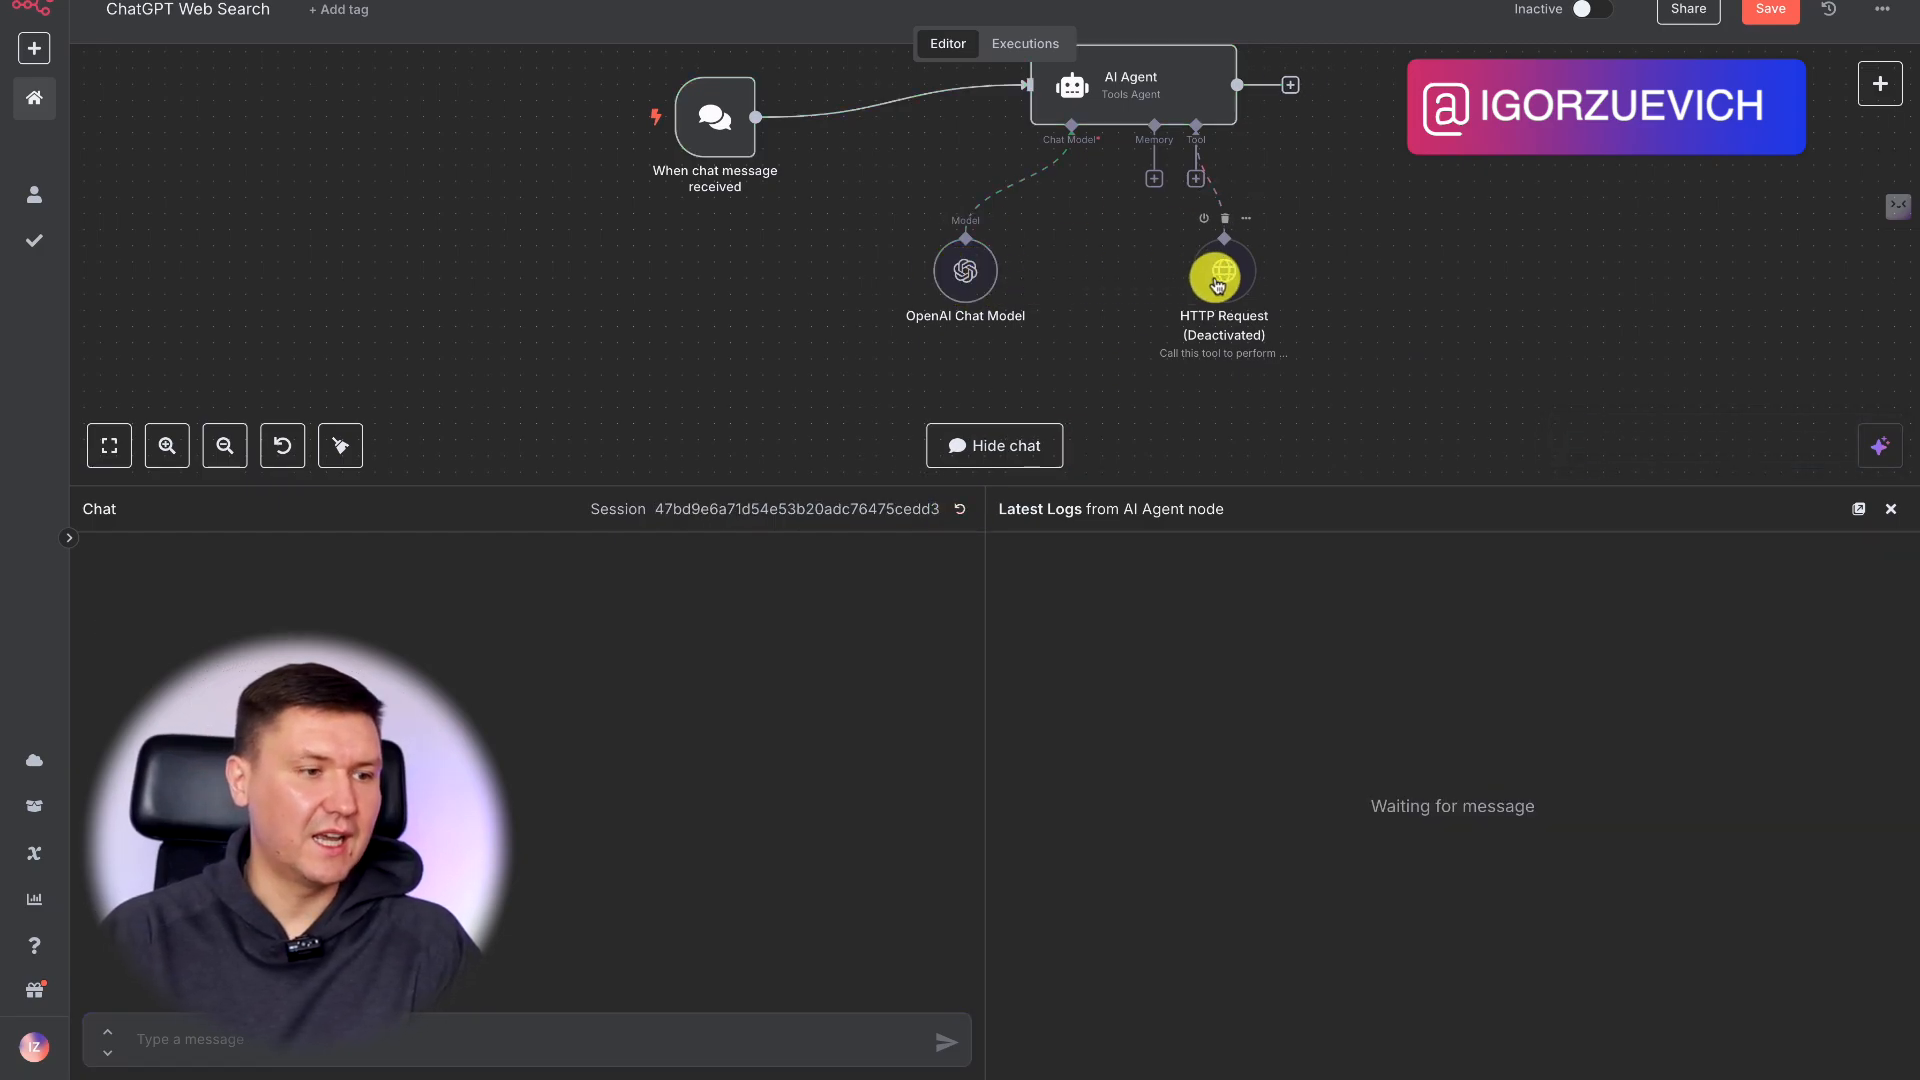
click(1310, 409)
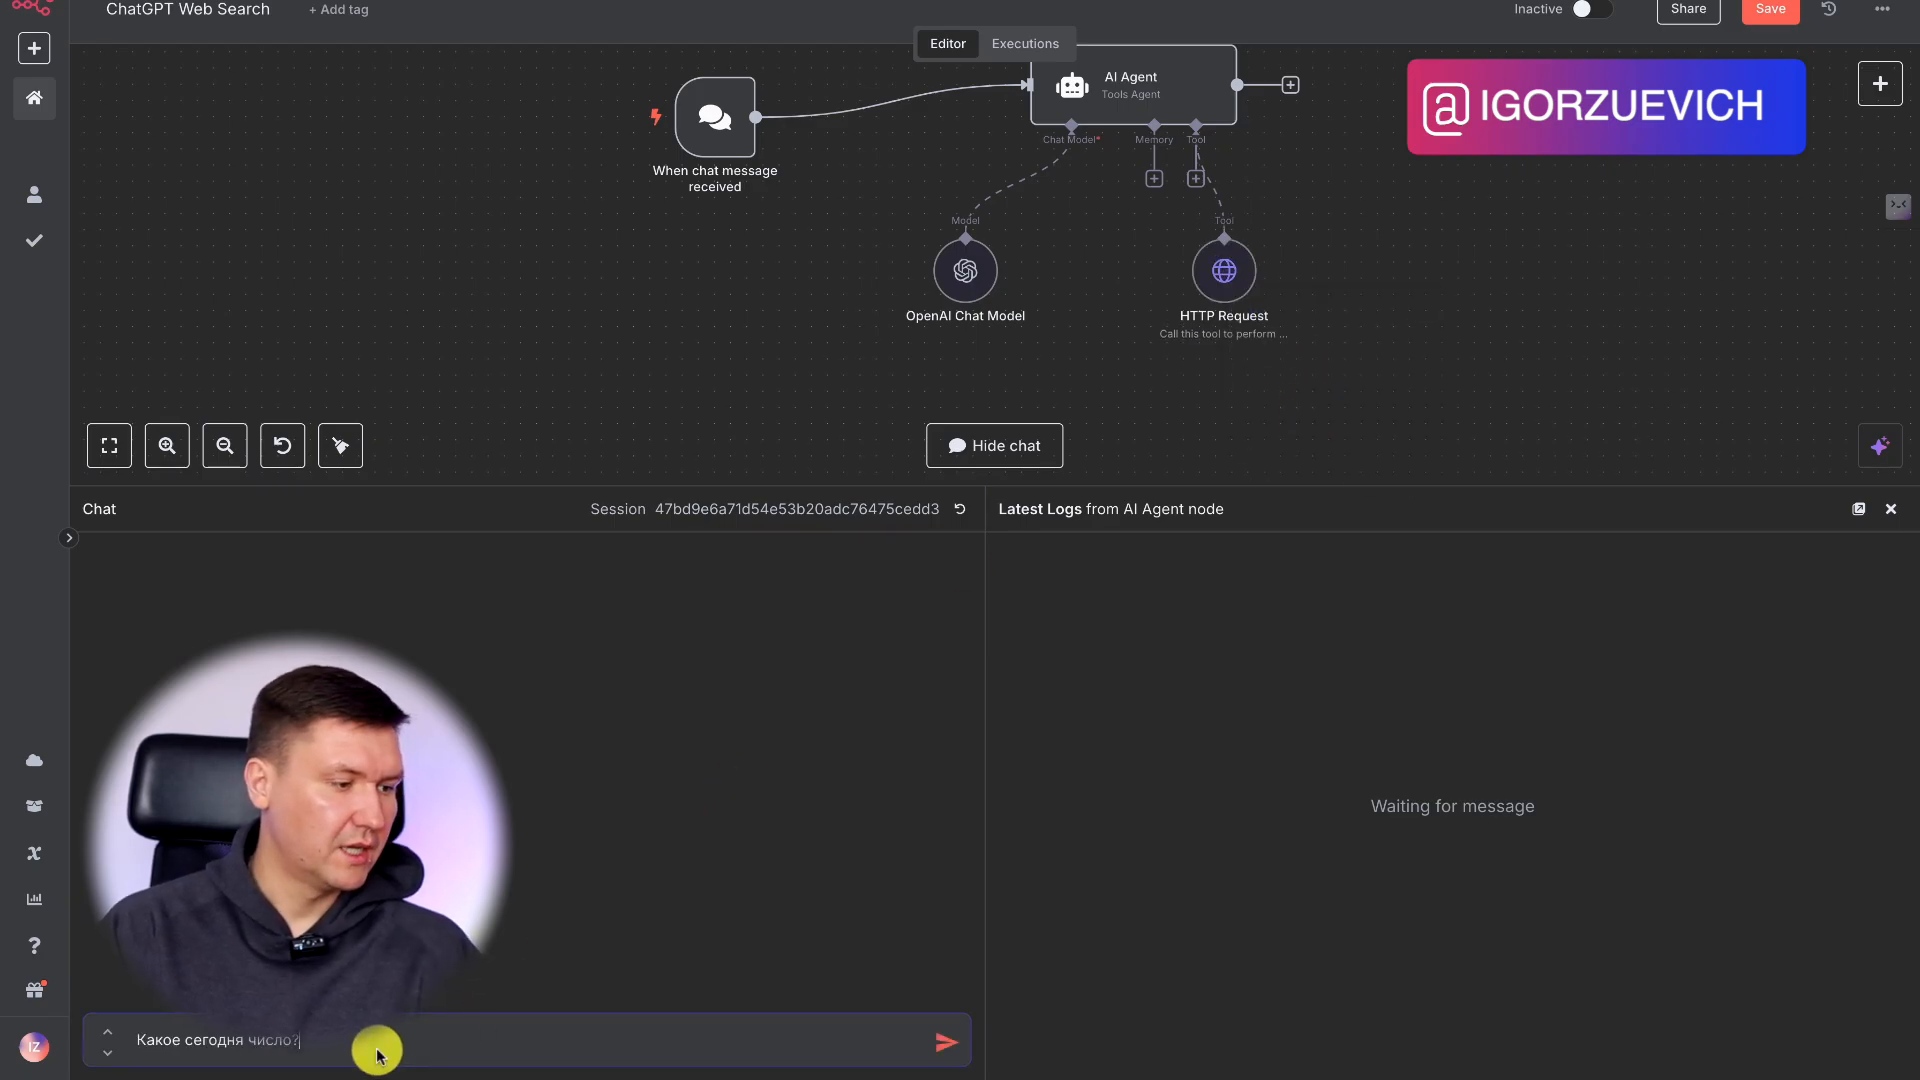
key(Return)
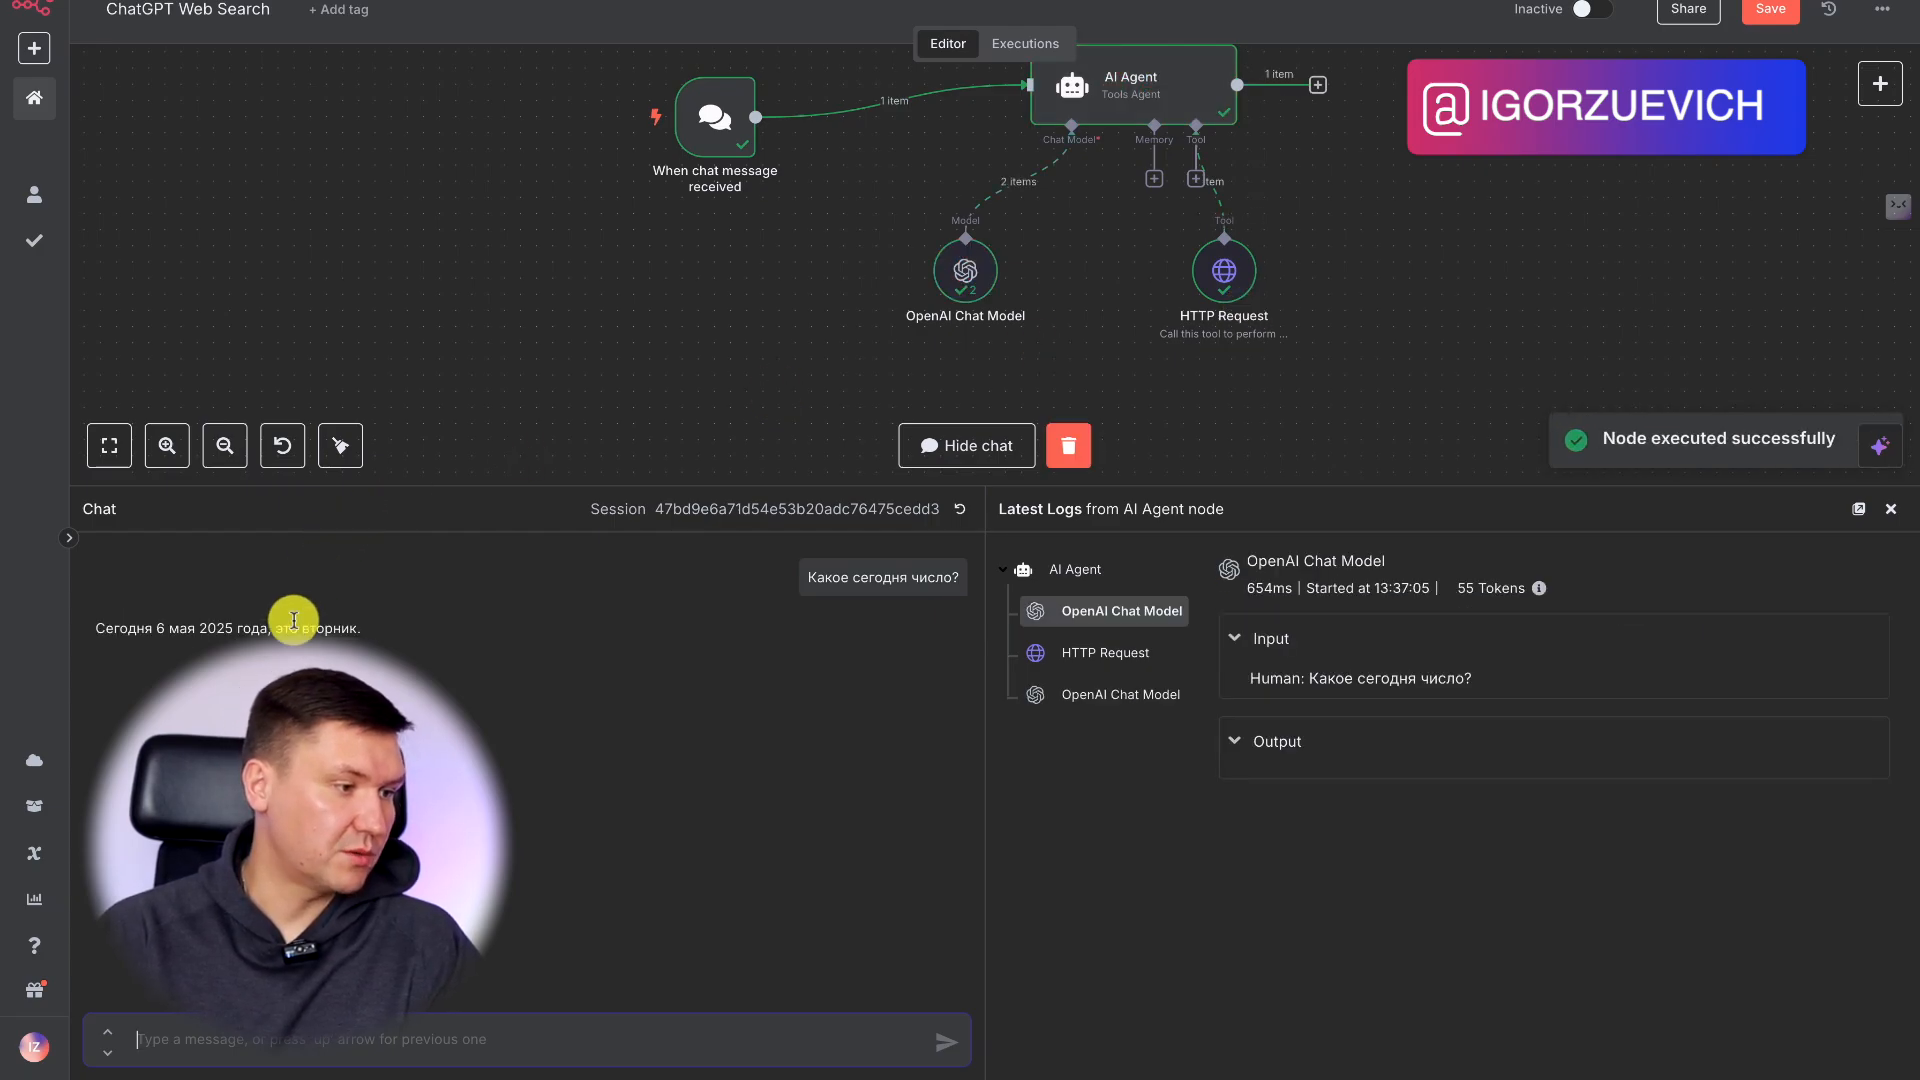
Close the chat and move the HTTP Request tool farther right on the canvas to make room beneath the AI Agent.
click(1892, 510)
scroll(1328, 309, right, 3)
scroll(1328, 309, up, 2)
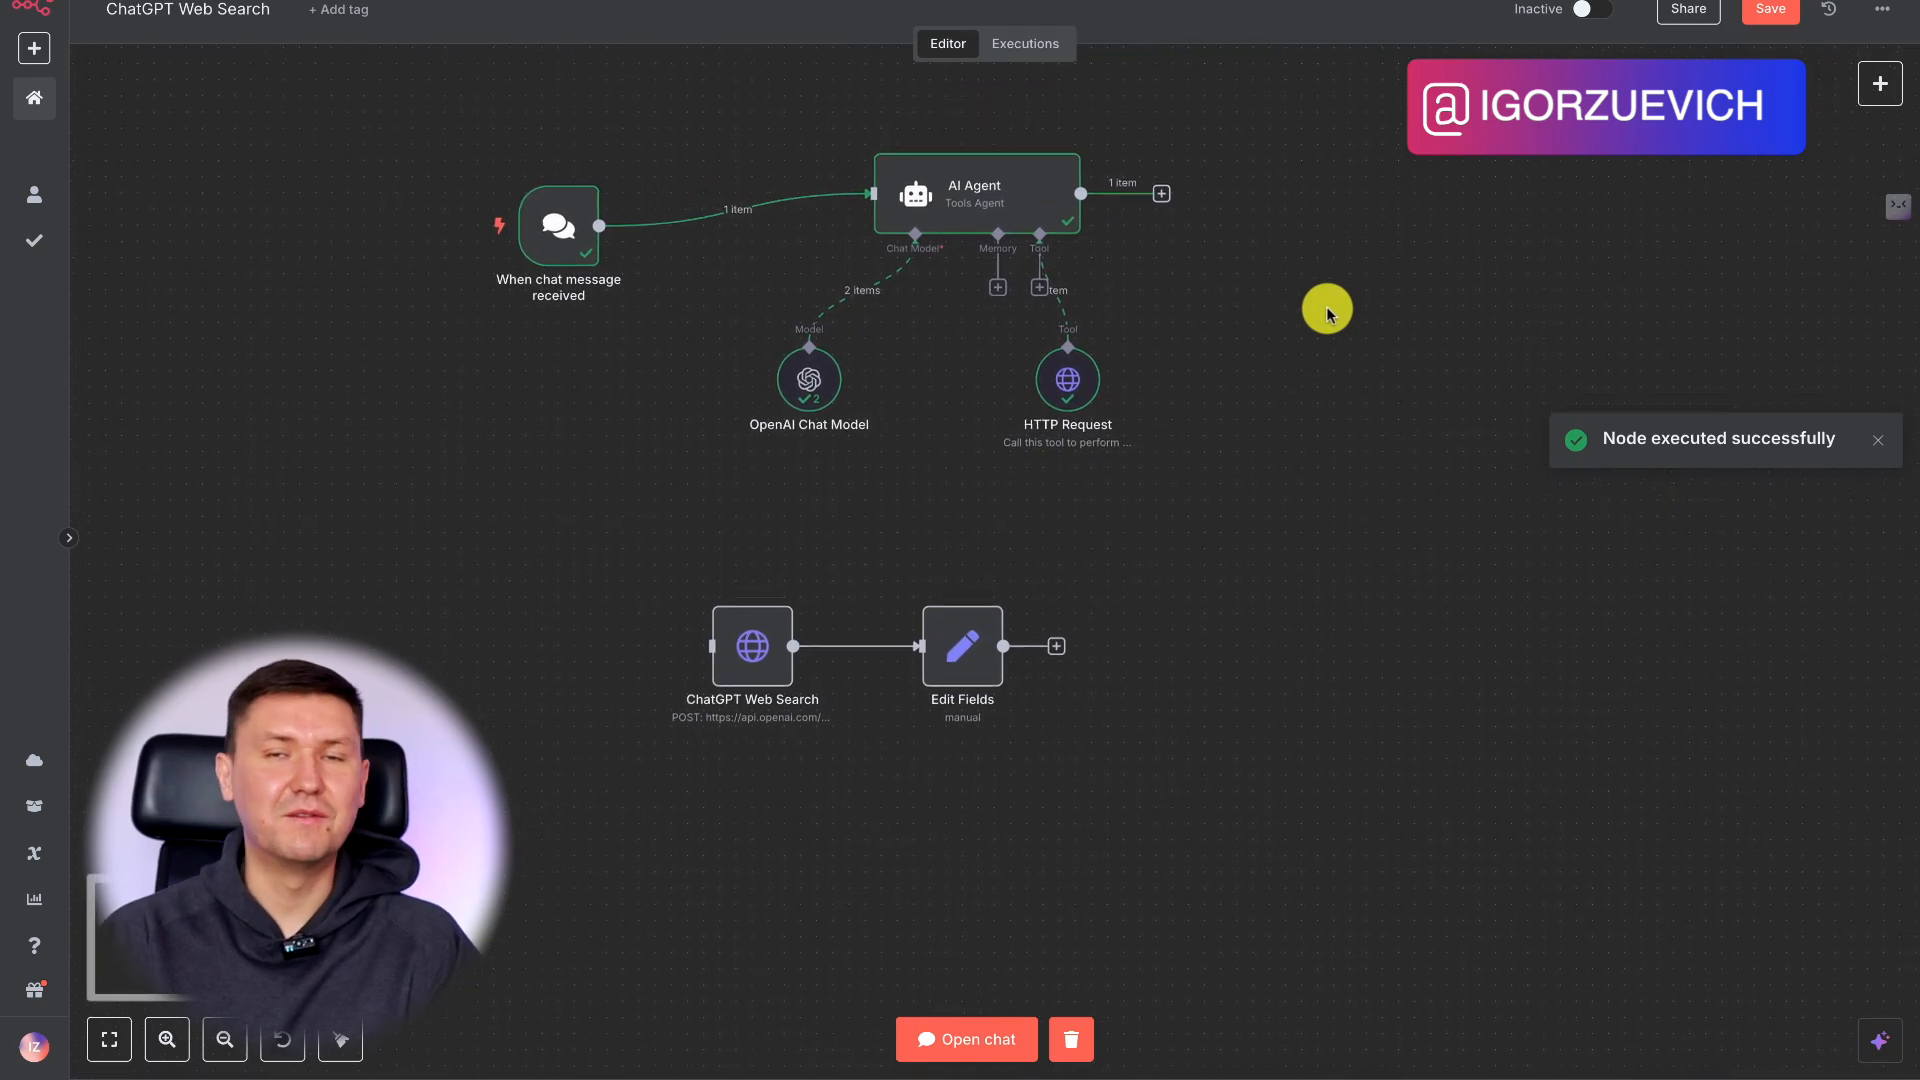
scroll(1328, 309, up, 1)
scroll(1329, 309, right, 1)
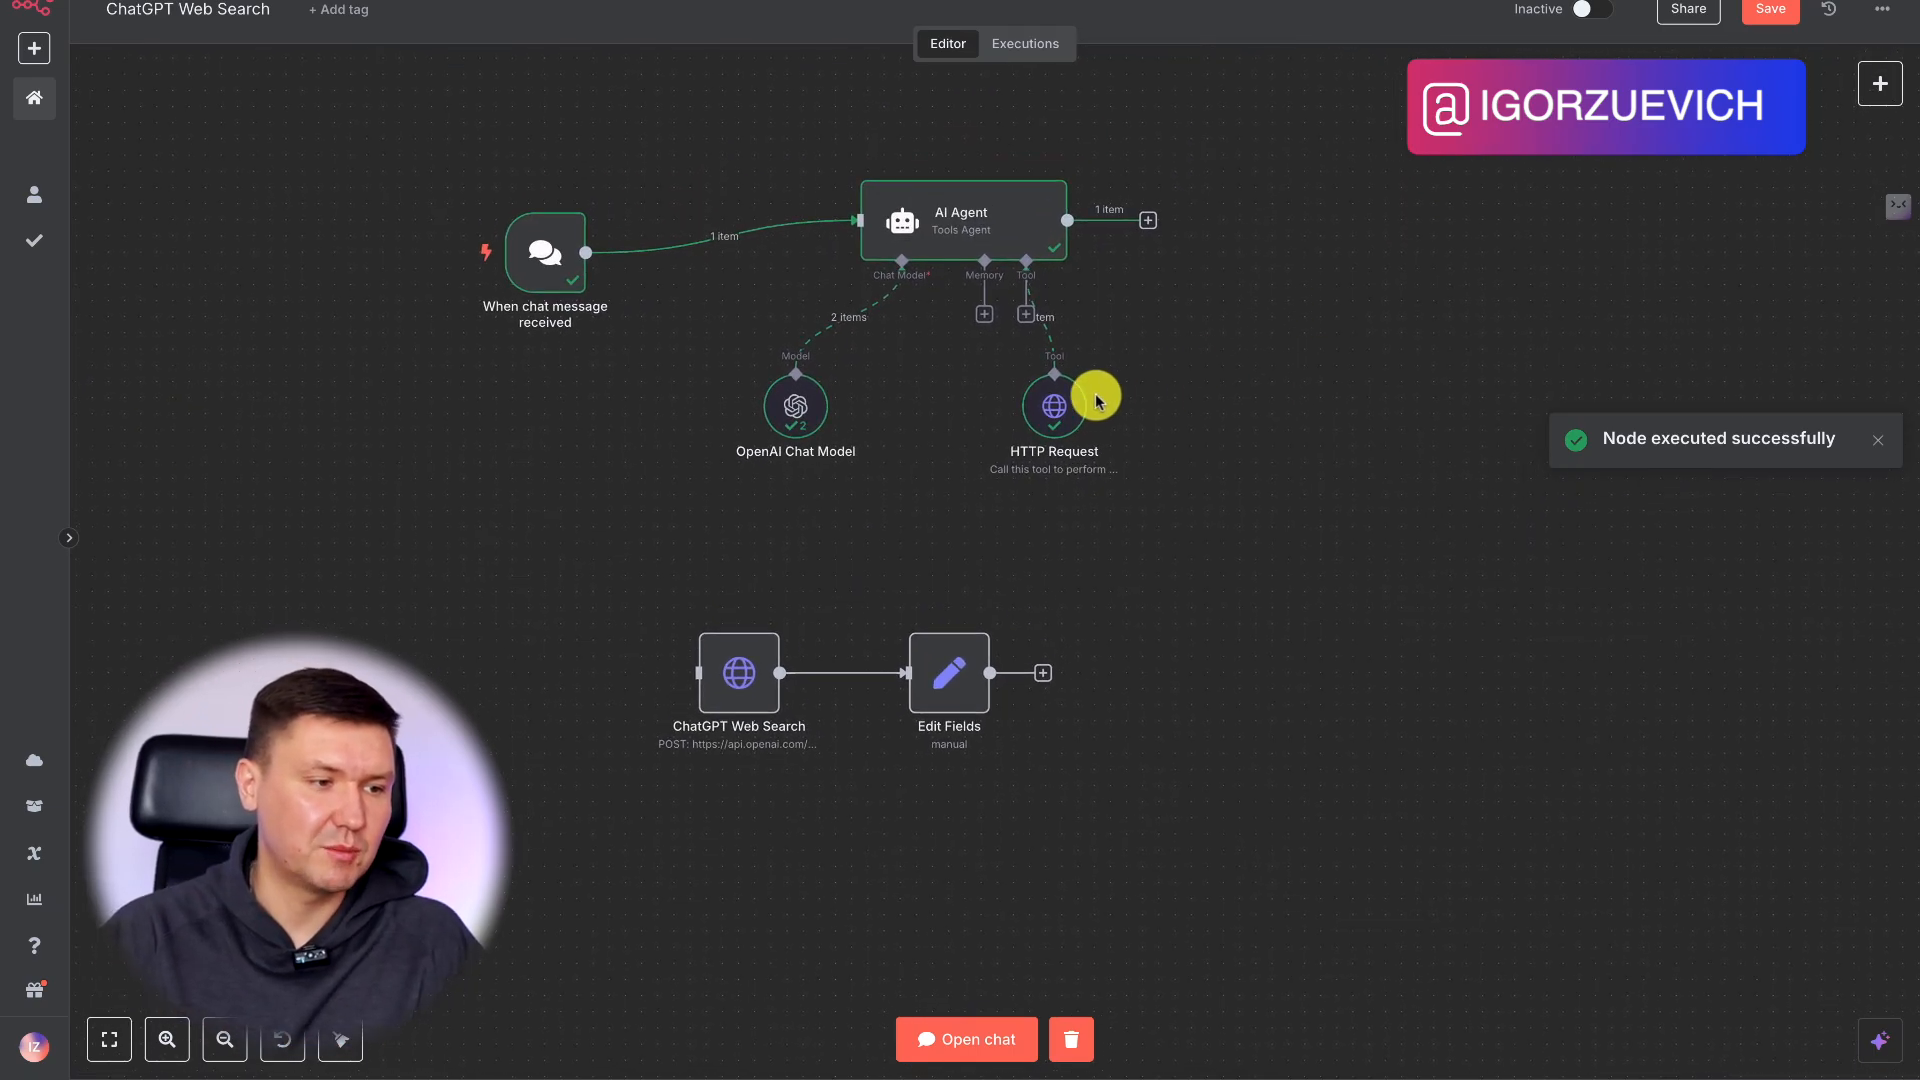
drag(1084, 401, 1406, 388)
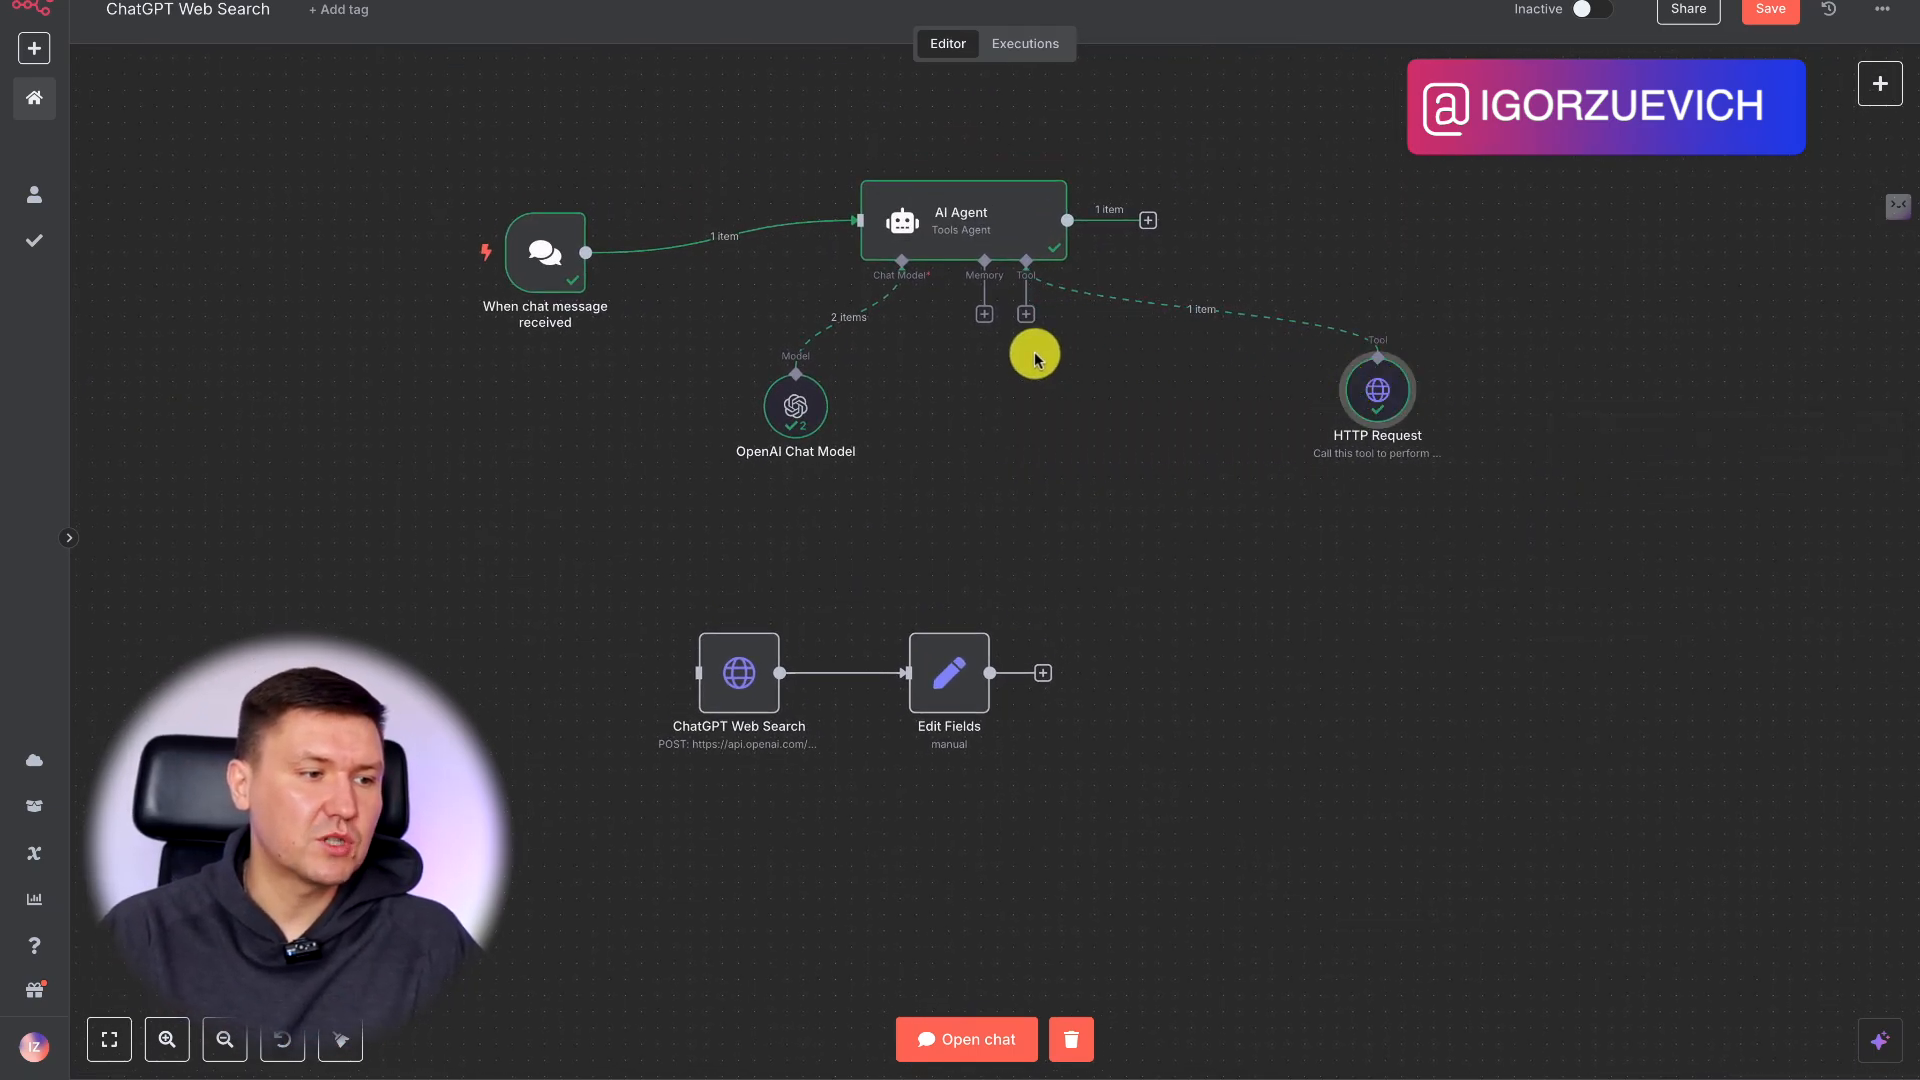
Attach a Call n8n Workflow Tool to the AI Agent's tool connector, leaving its parameters blank.
drag(1026, 314, 1158, 408)
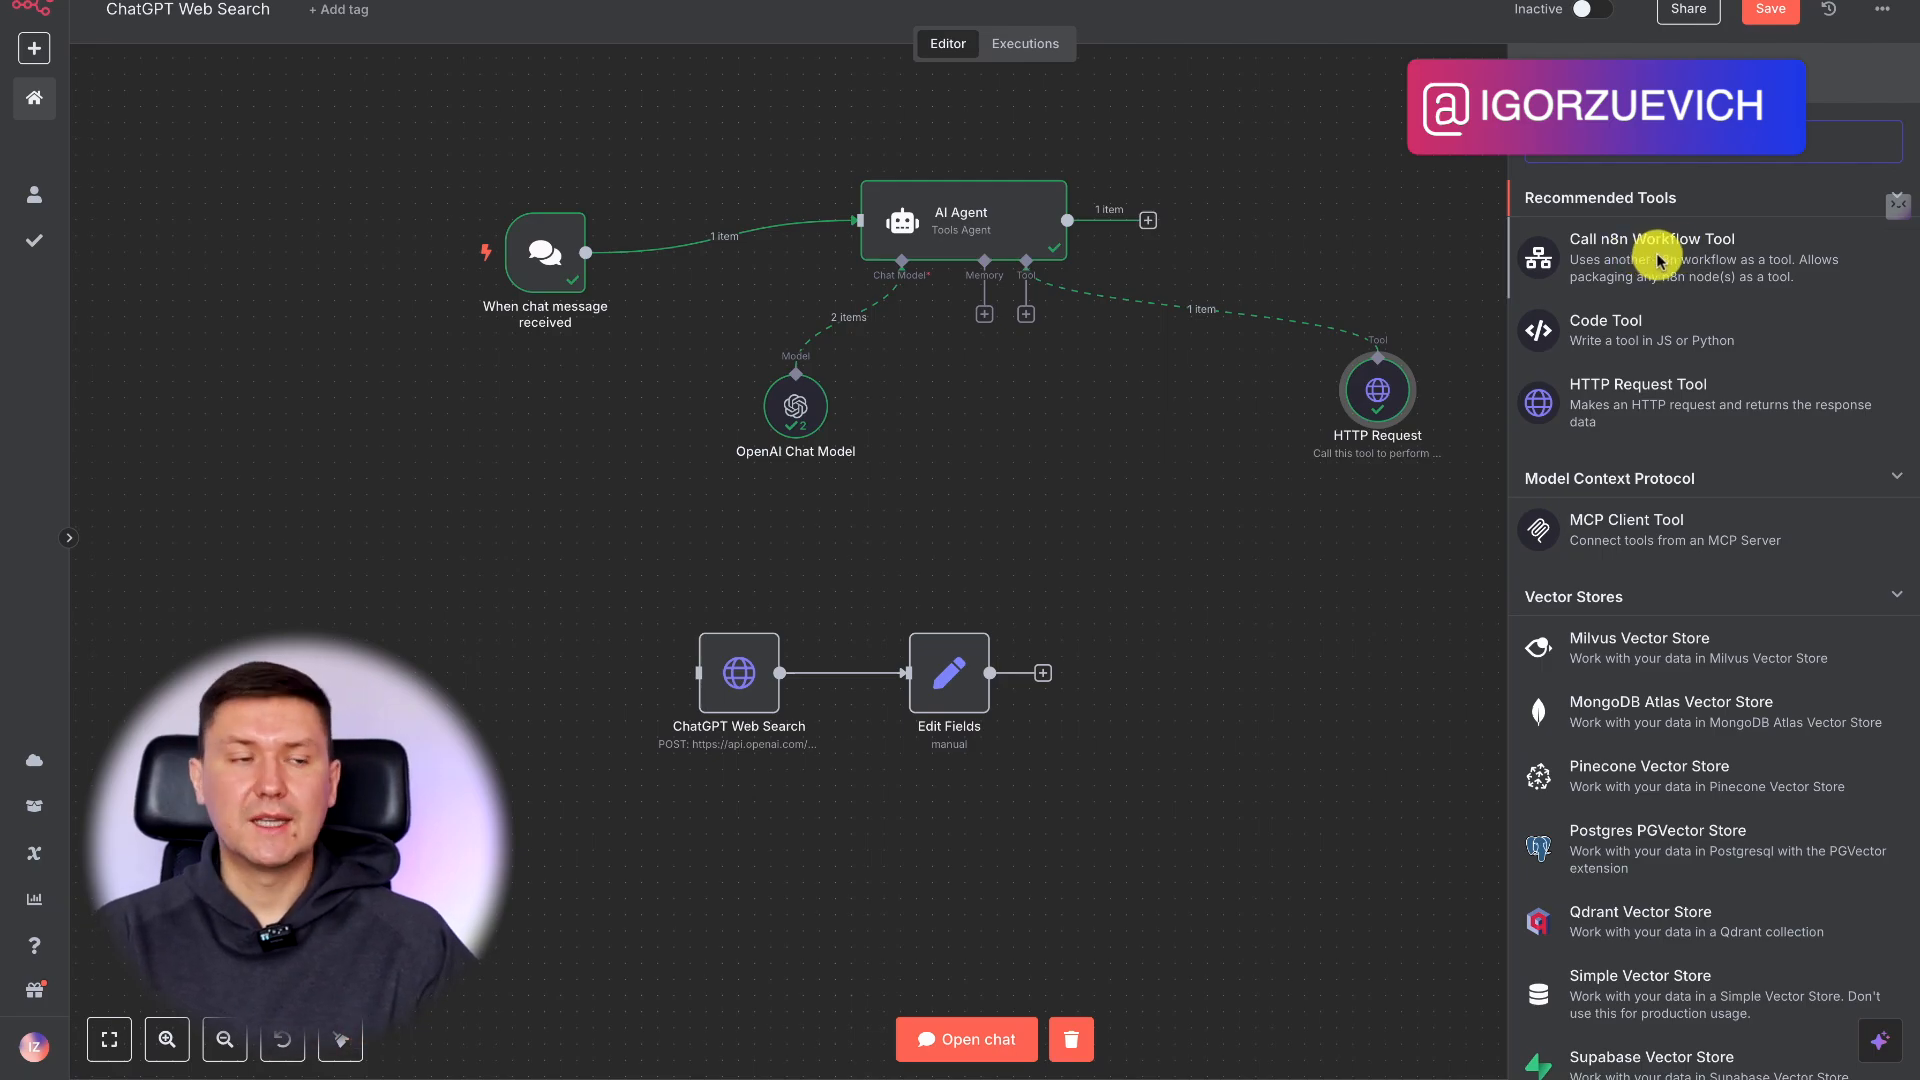
click(1655, 262)
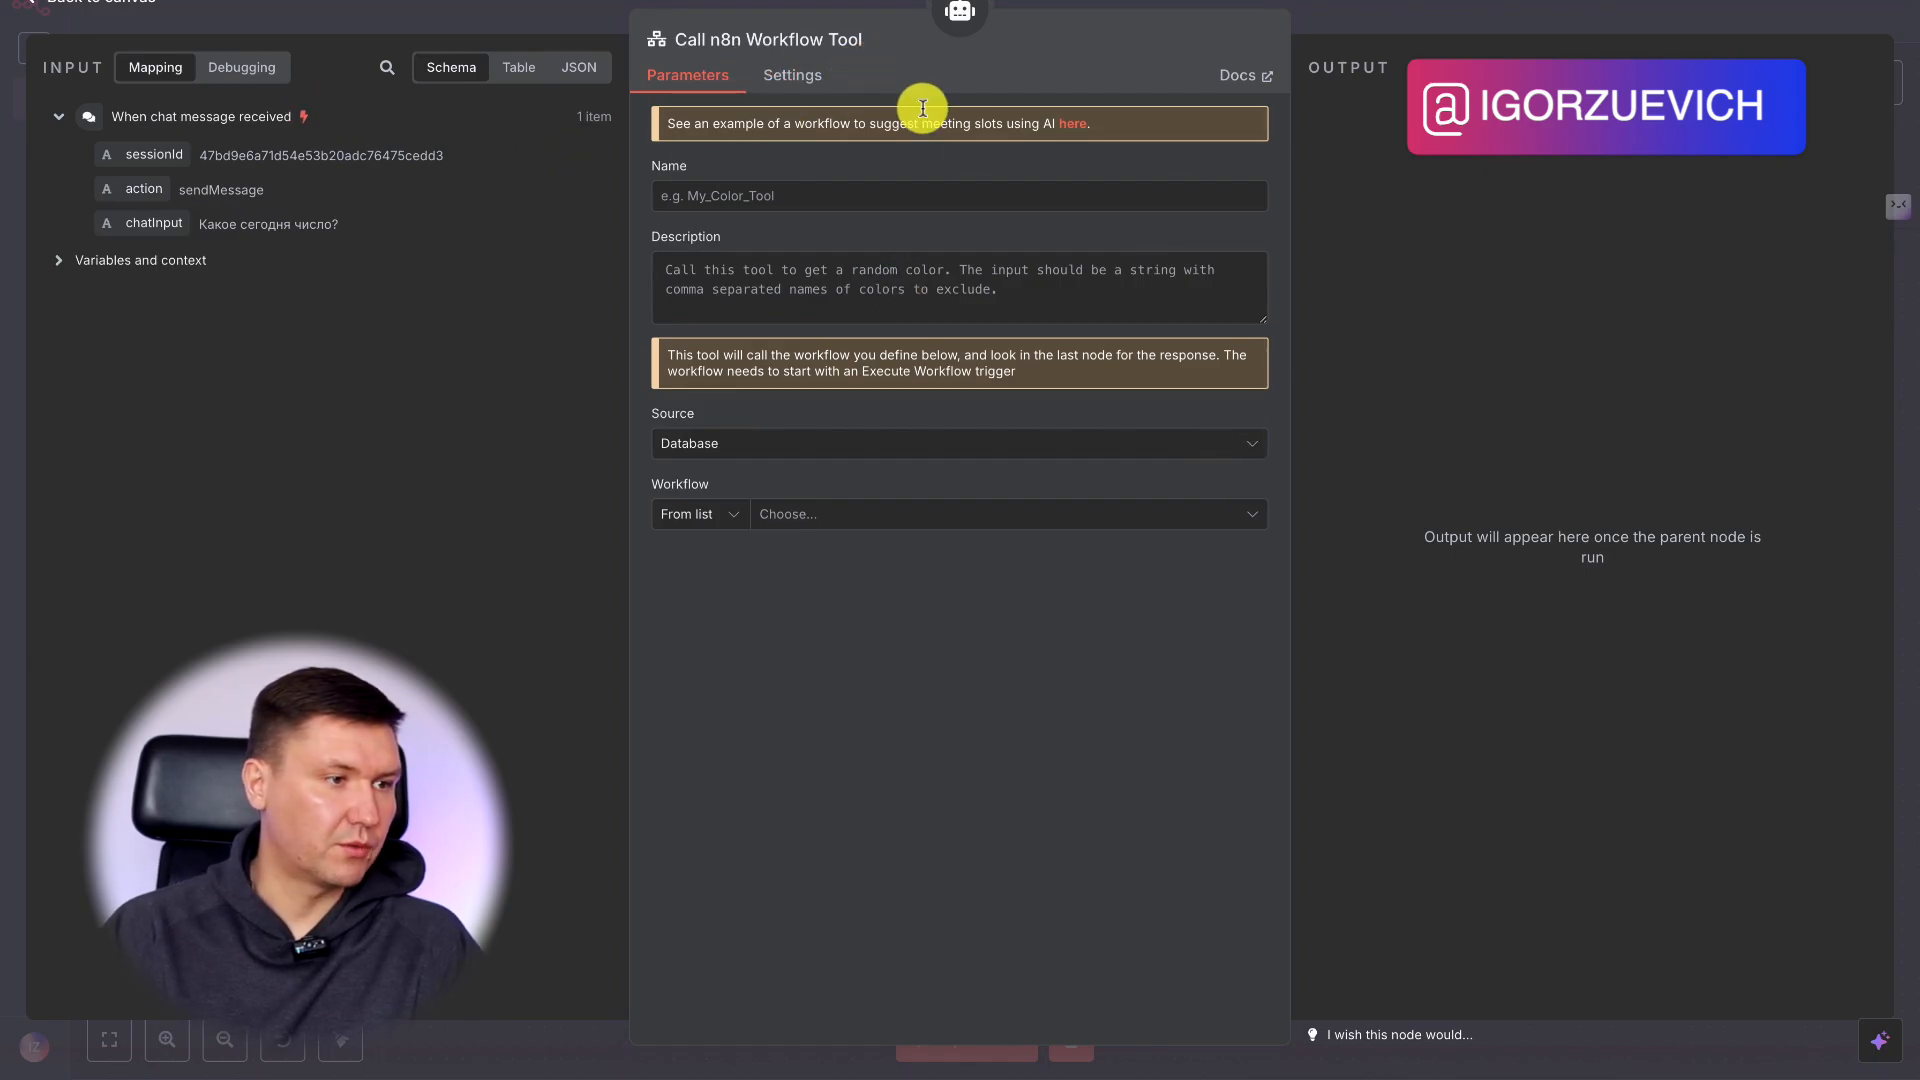
click(1388, 14)
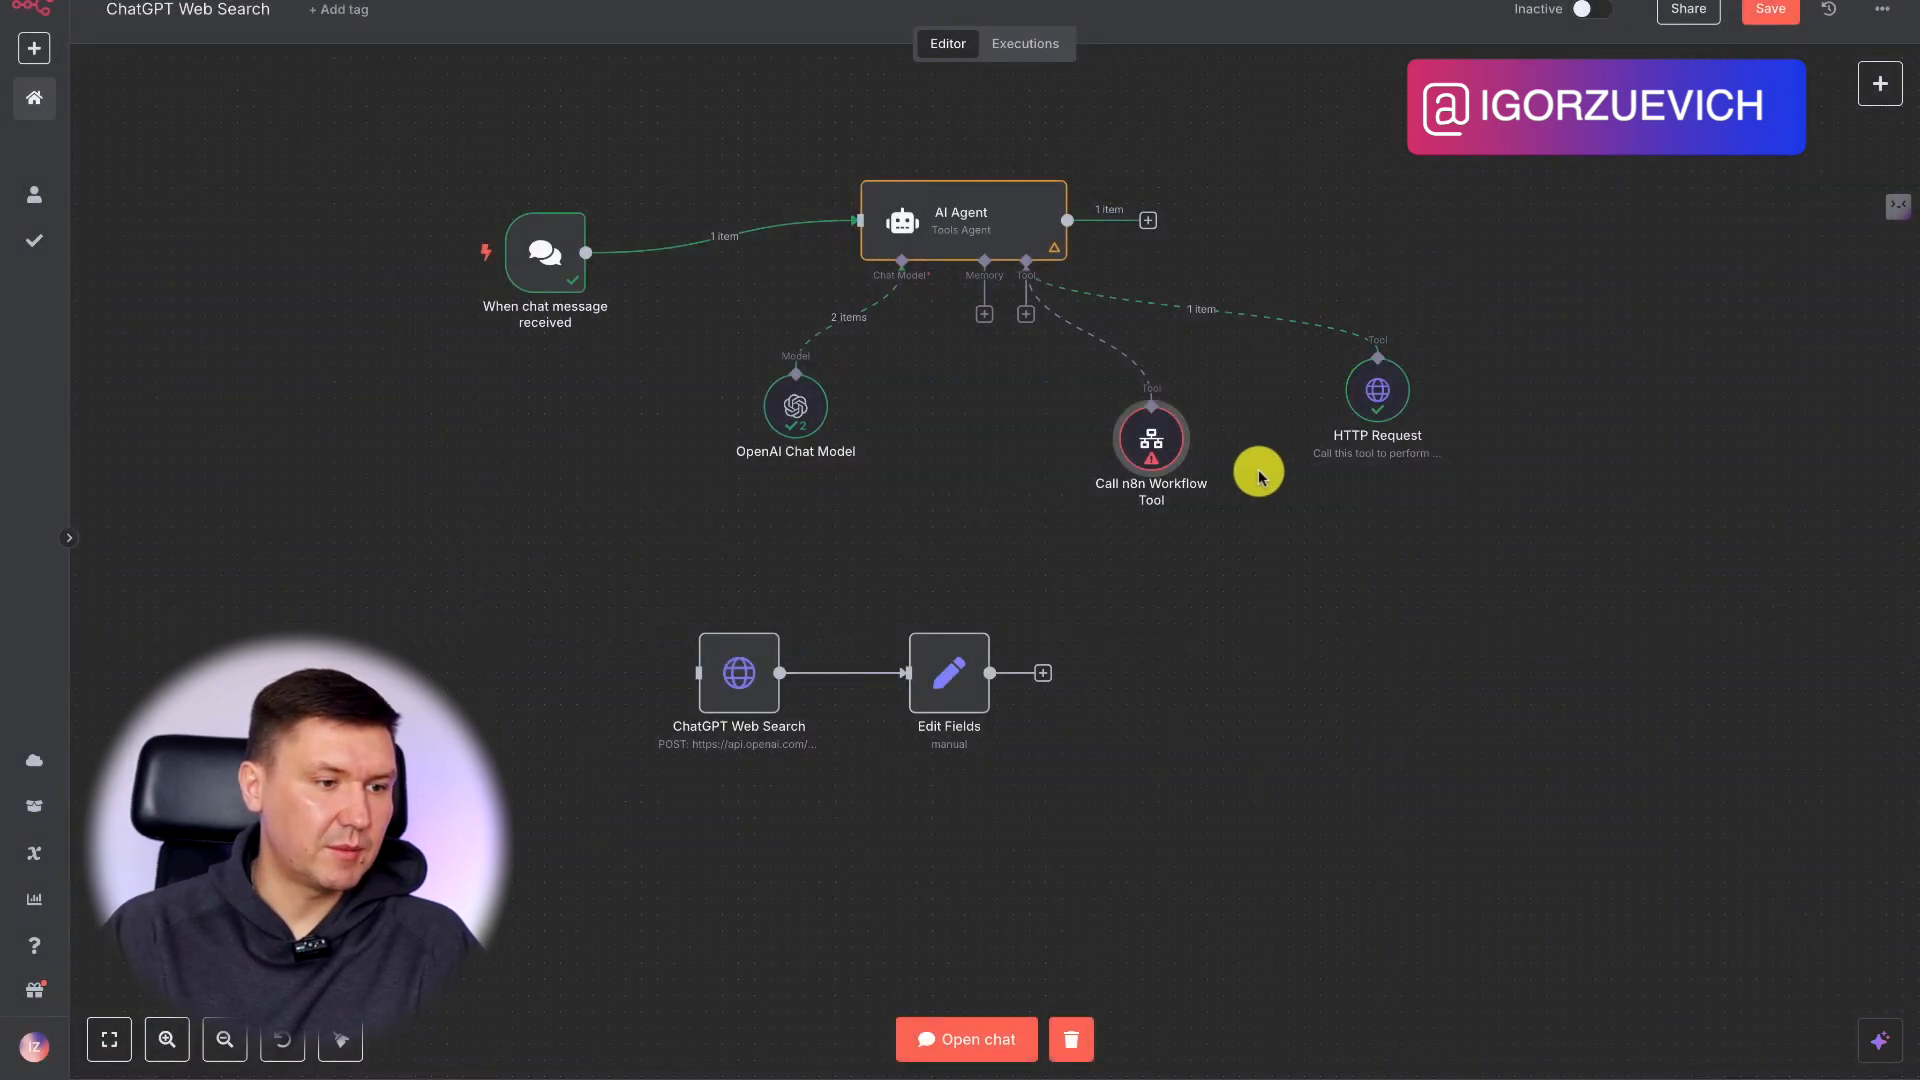
Shift the Edit Fields and ChatGPT Web Search nodes slightly lower on the canvas.
drag(1115, 597, 634, 797)
drag(986, 686, 1032, 762)
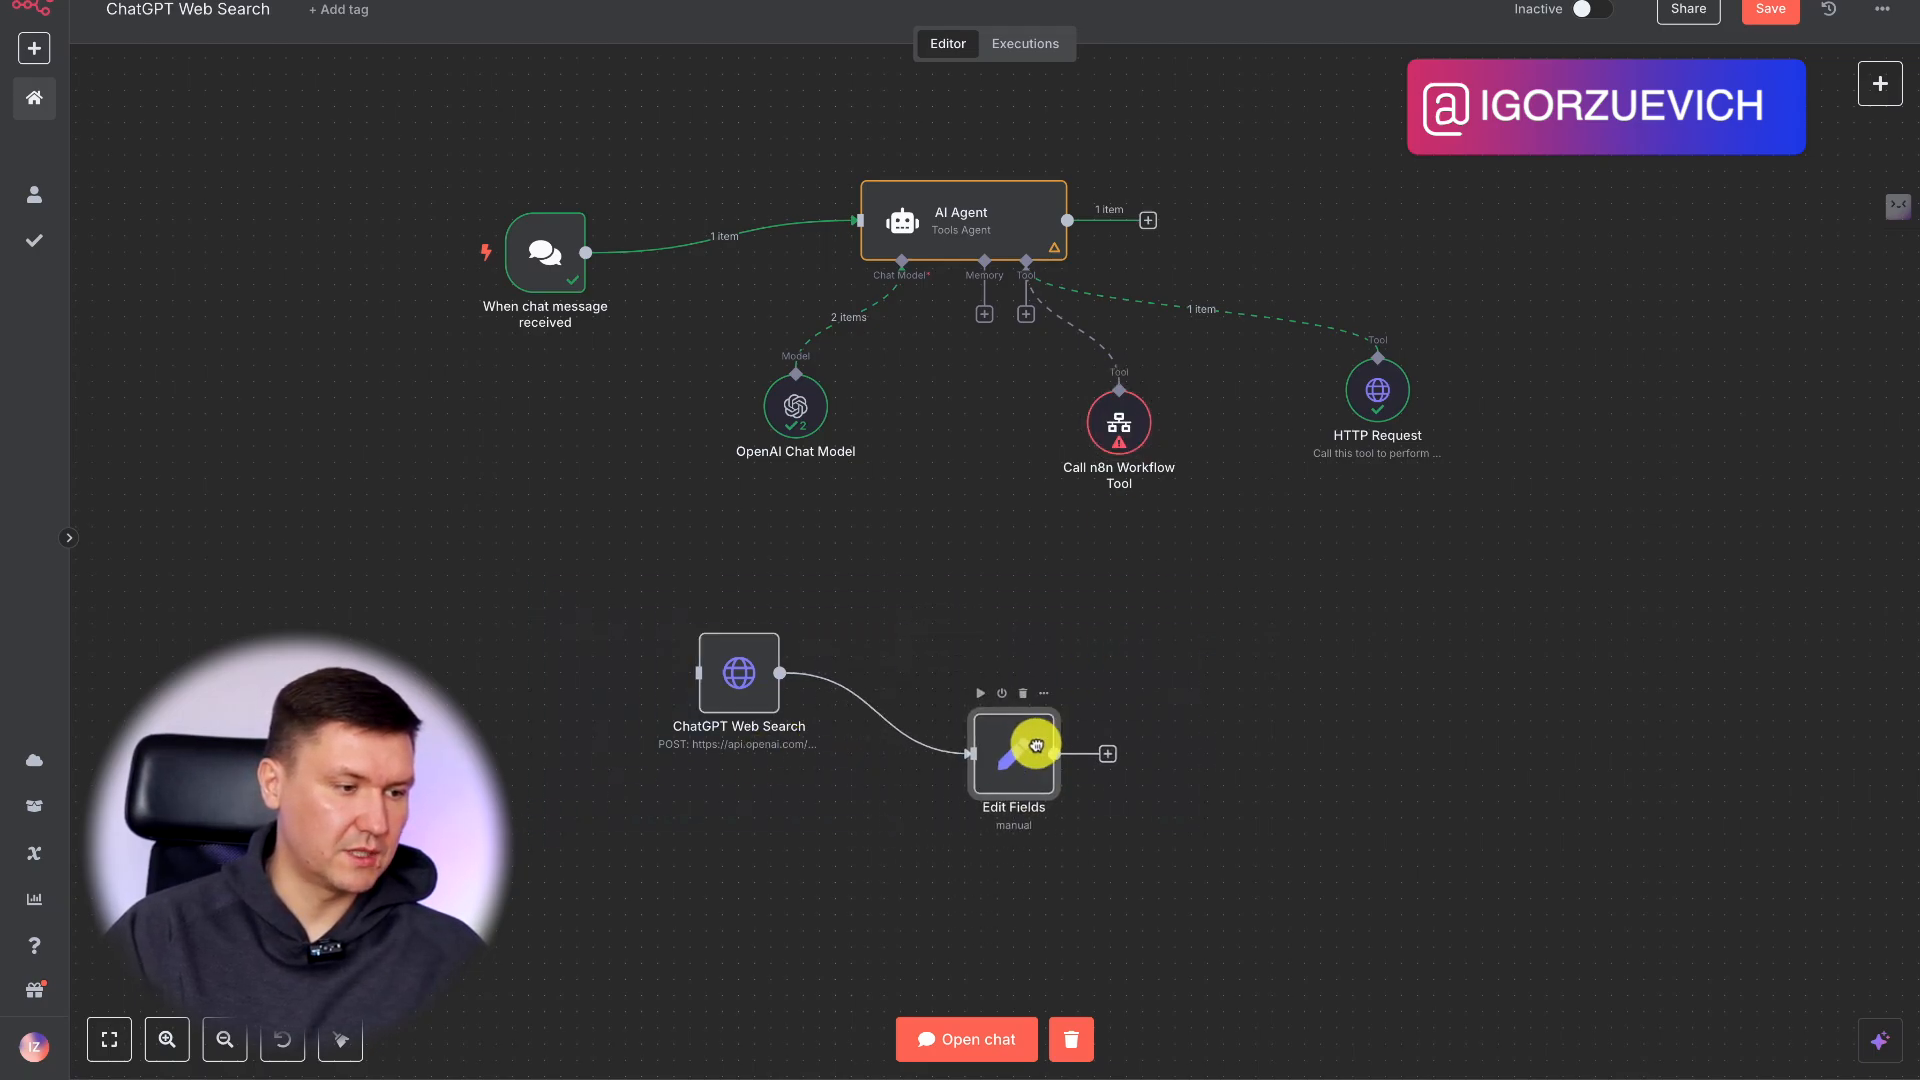
drag(697, 663, 725, 704)
Duplicate the connected ChatGPT Web Search and Edit Fields nodes and align the copied pair in a level row beneath the originals.
drag(1355, 690, 501, 938)
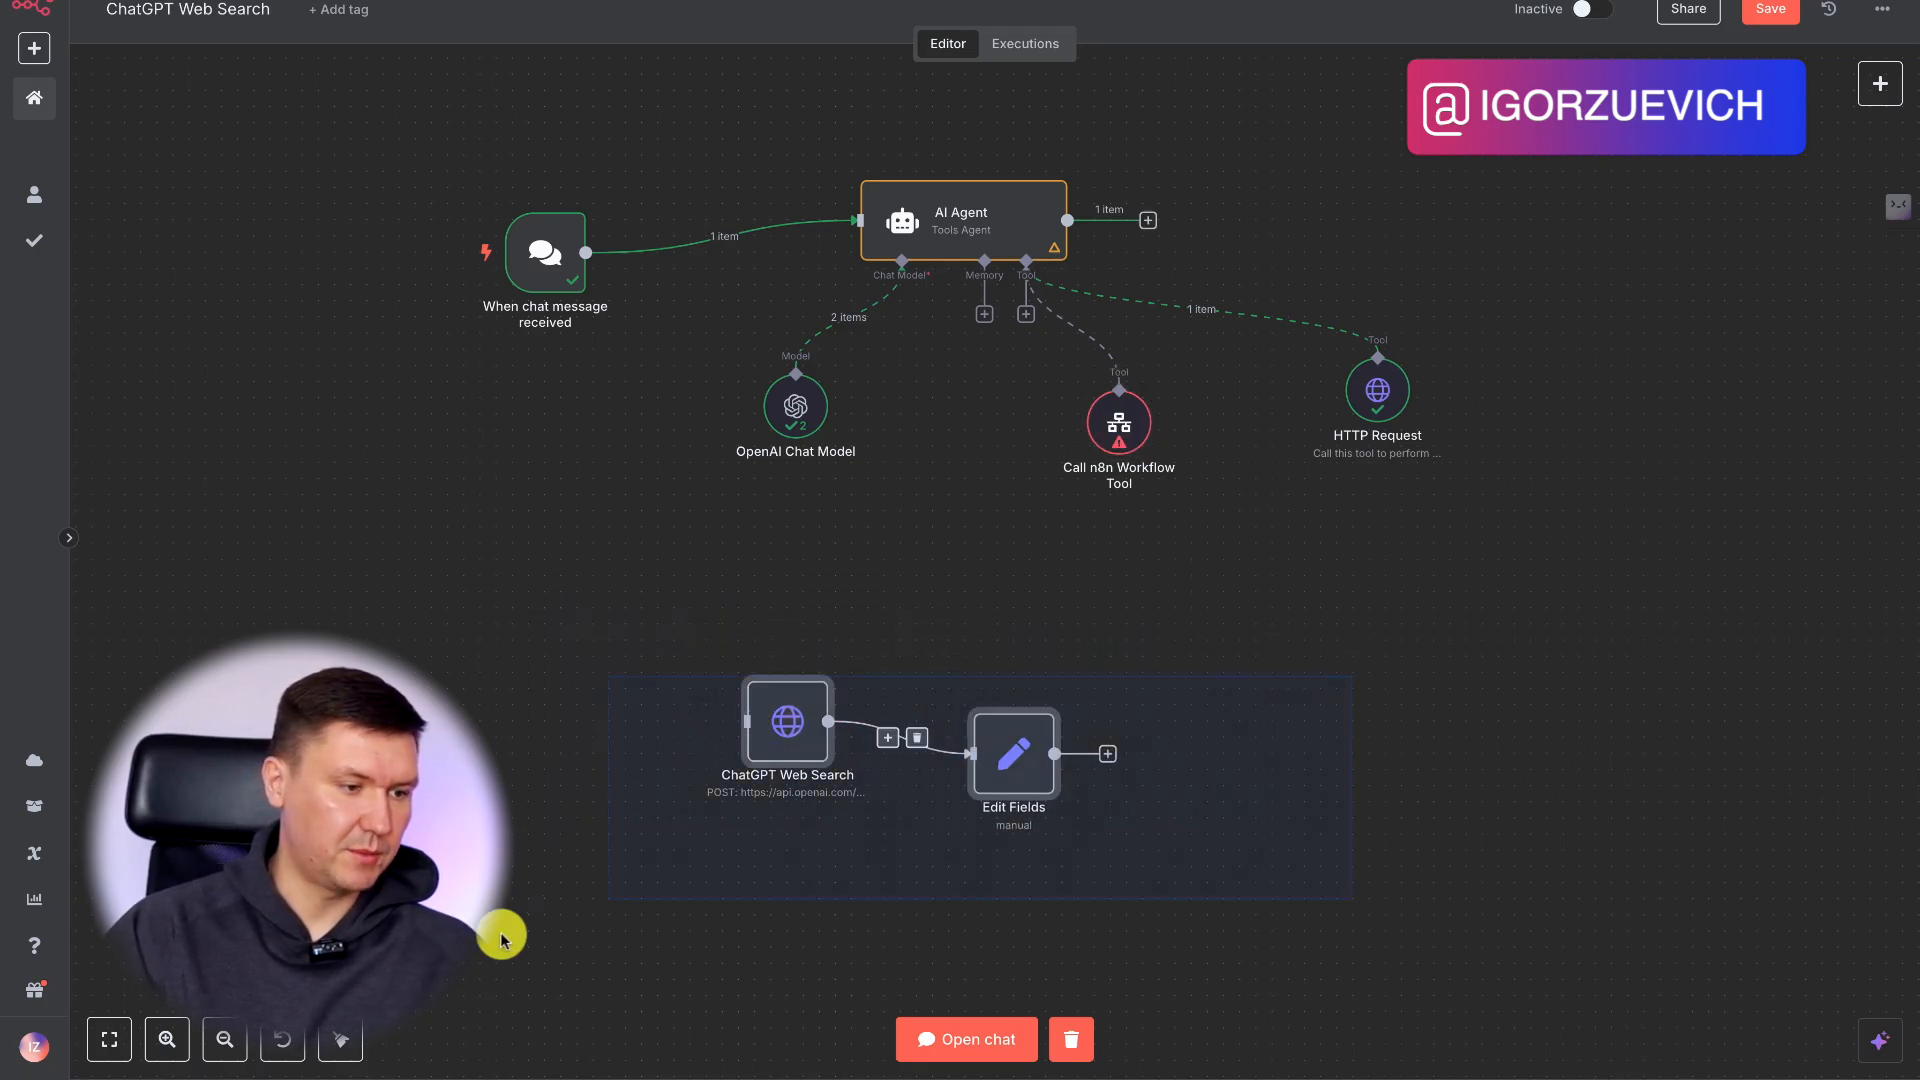
key(ctrl+c)
key(ctrl+v)
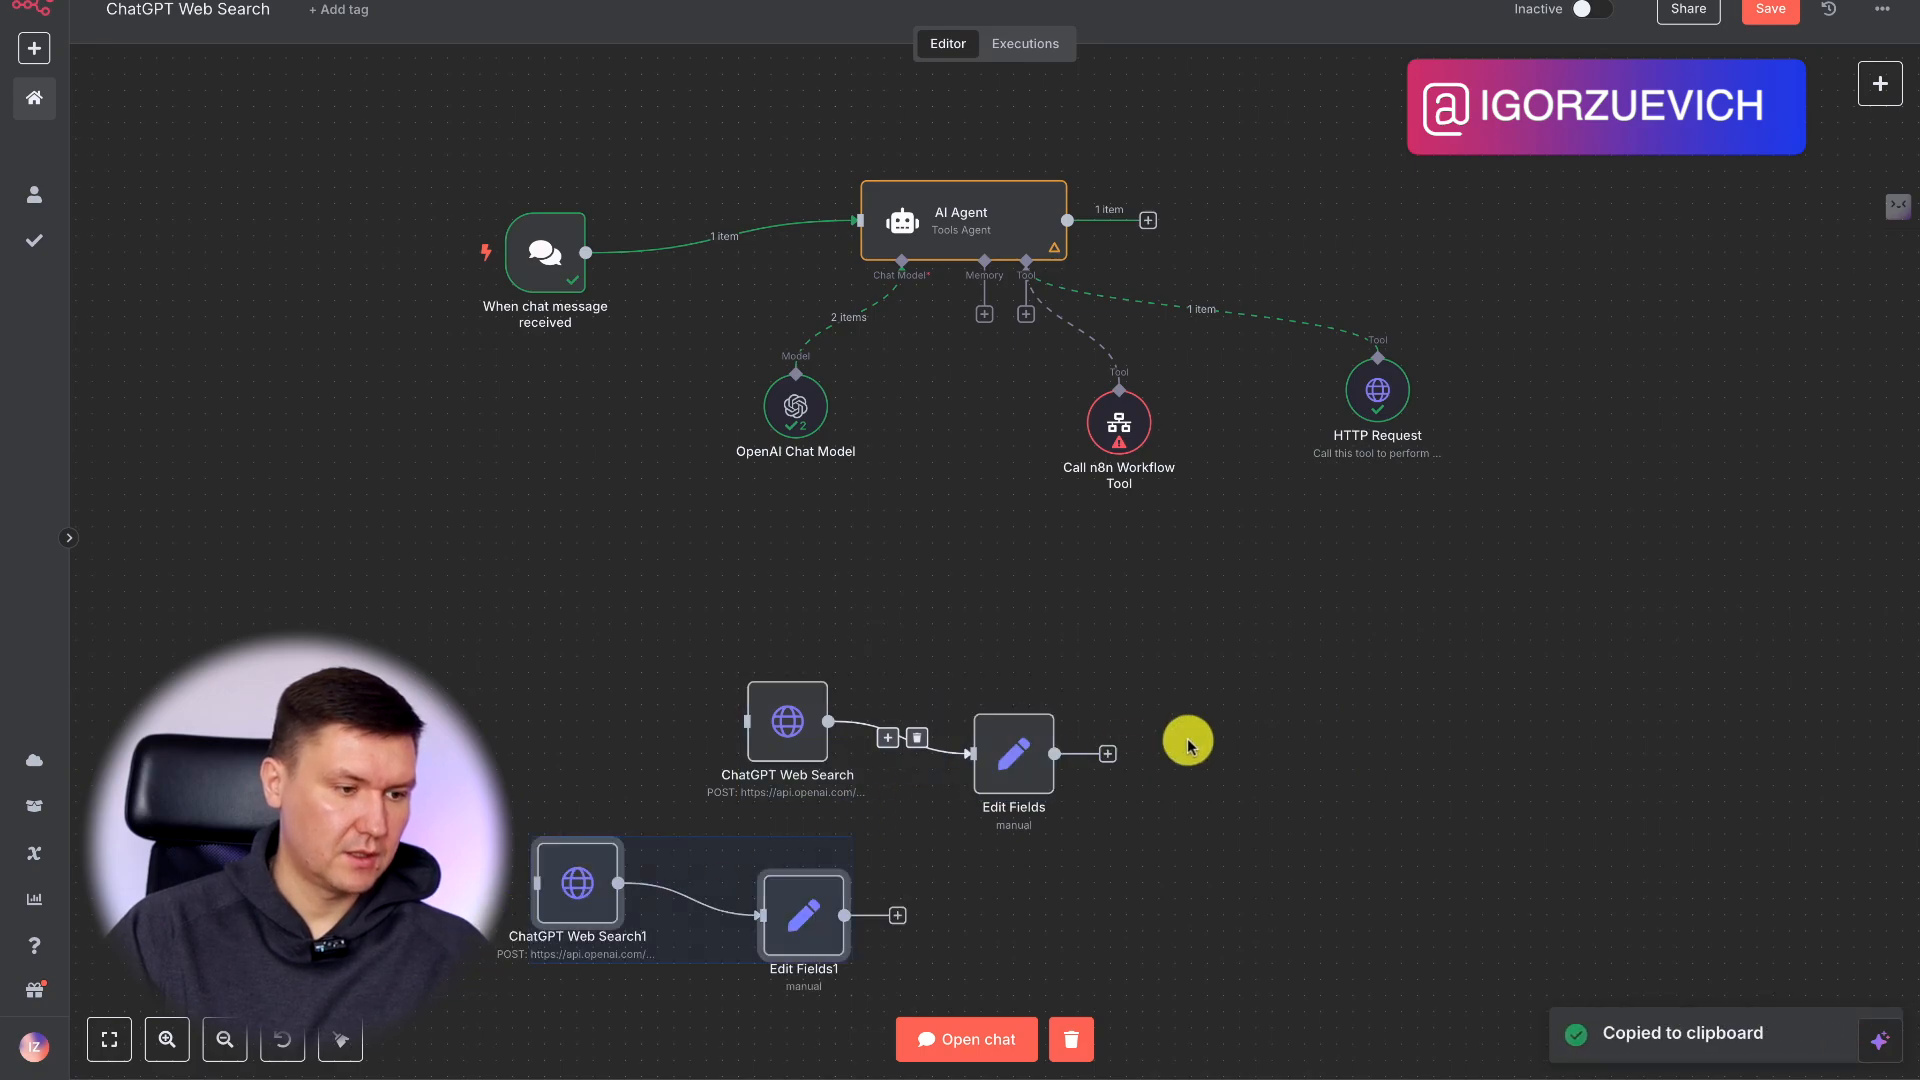
drag(905, 876, 545, 948)
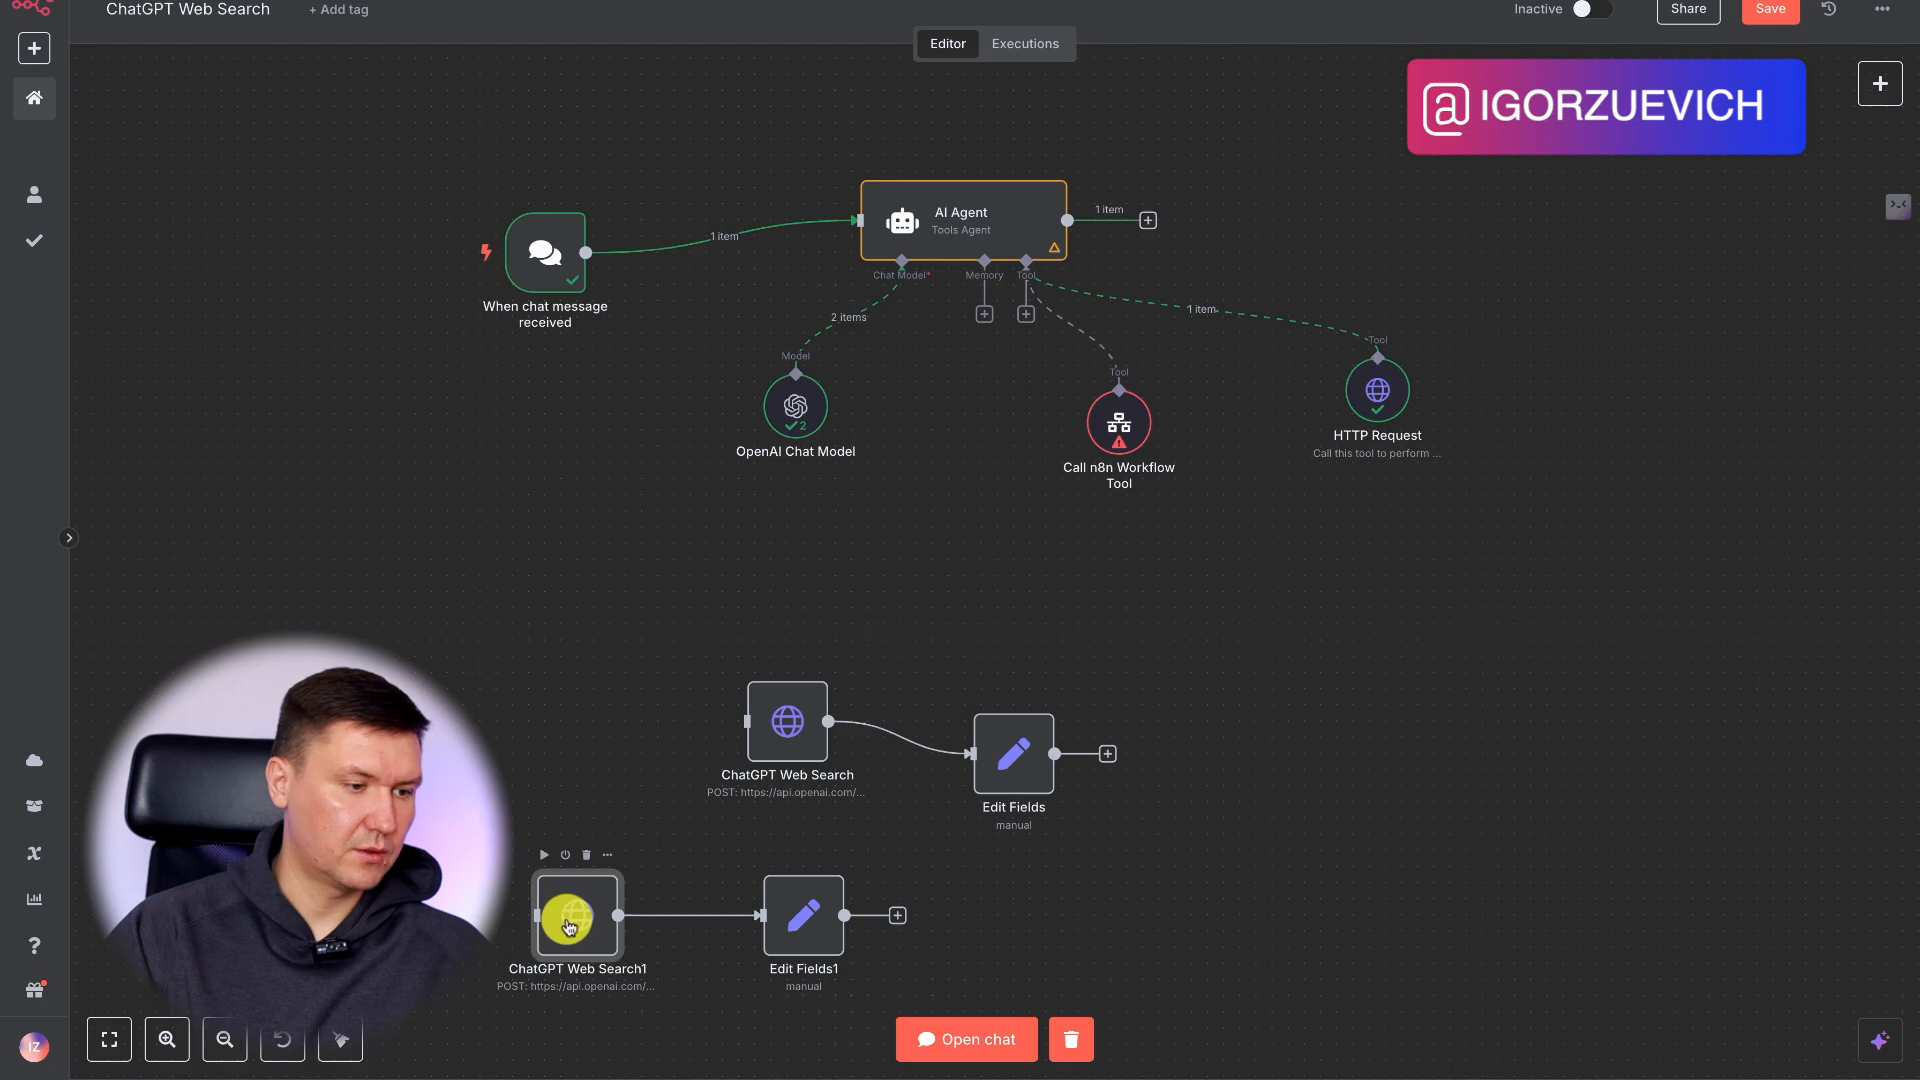
Move the original ChatGPT Web Search and Edit Fields pair to the canvas's lower right and the copied pair up beneath the AI Agent.
drag(679, 646, 1197, 781)
drag(669, 635, 1251, 858)
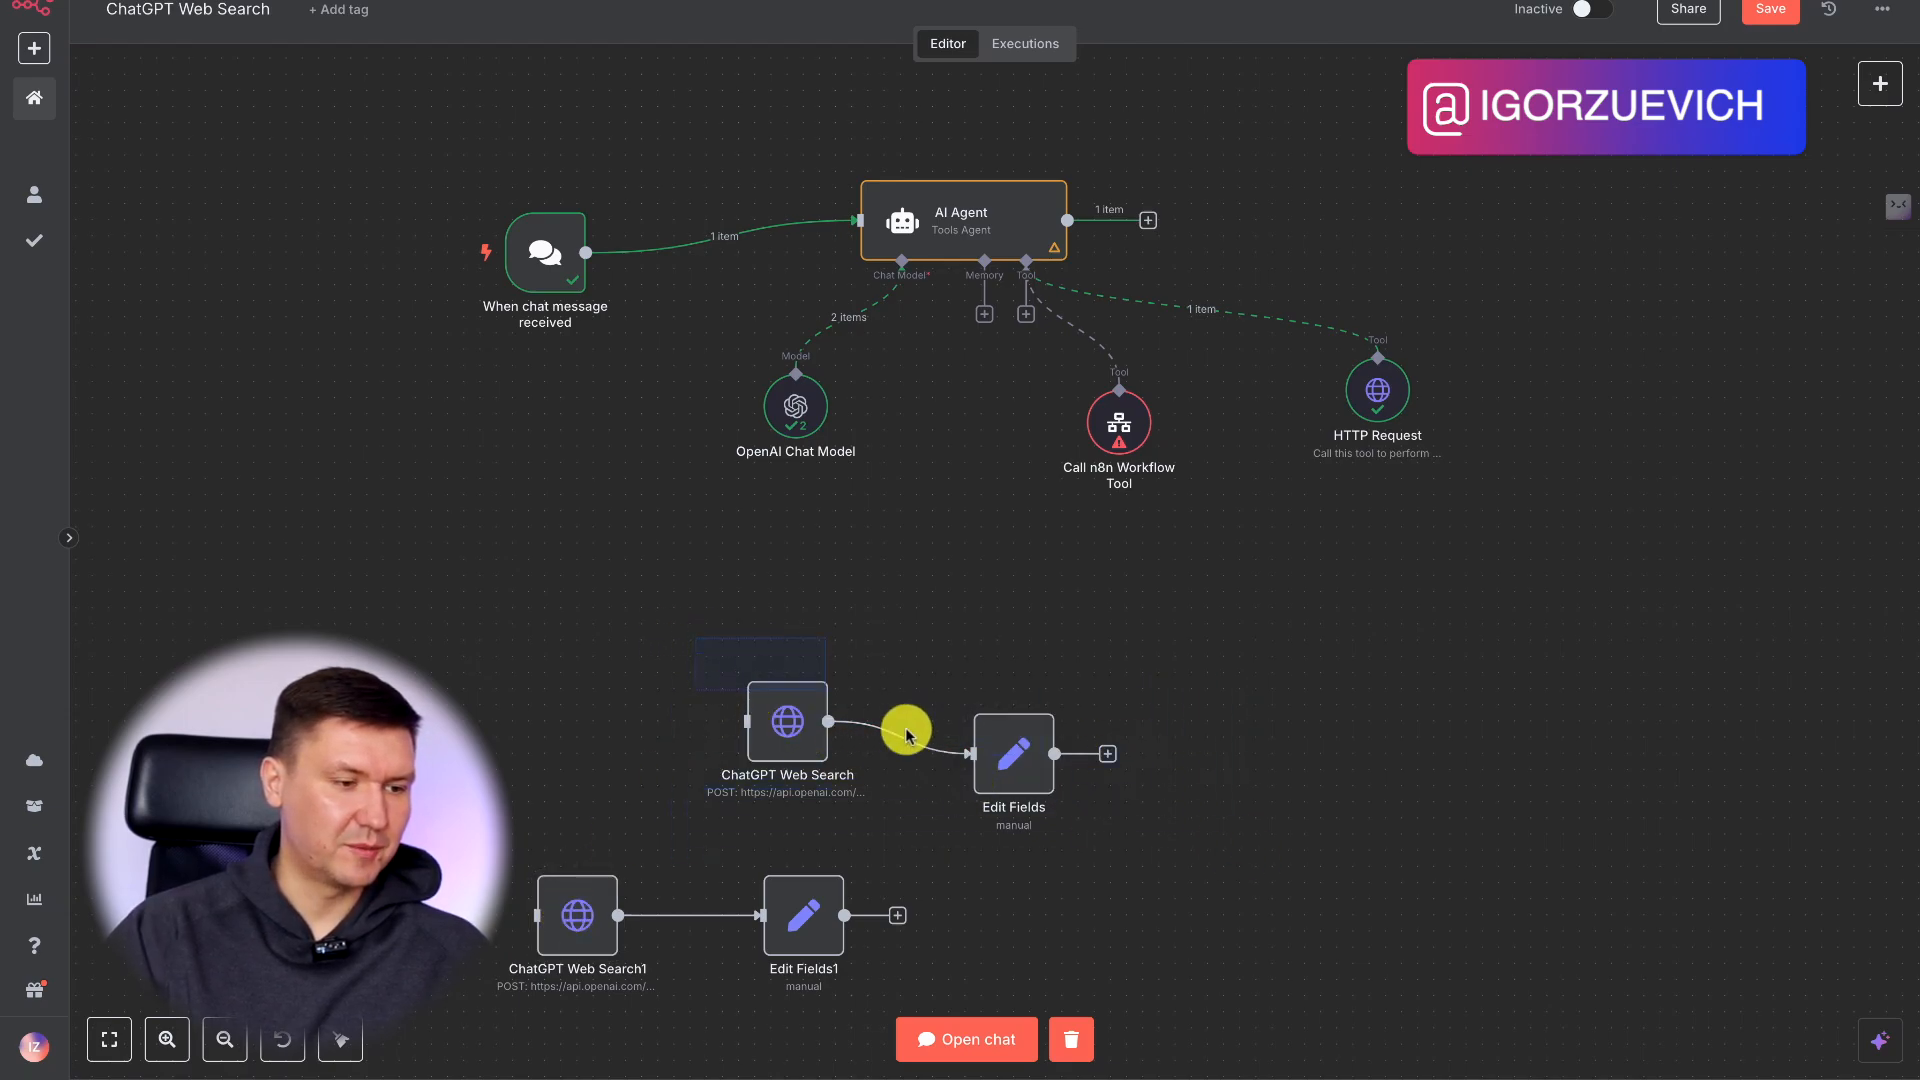
drag(906, 734, 1113, 822)
drag(750, 724, 1396, 886)
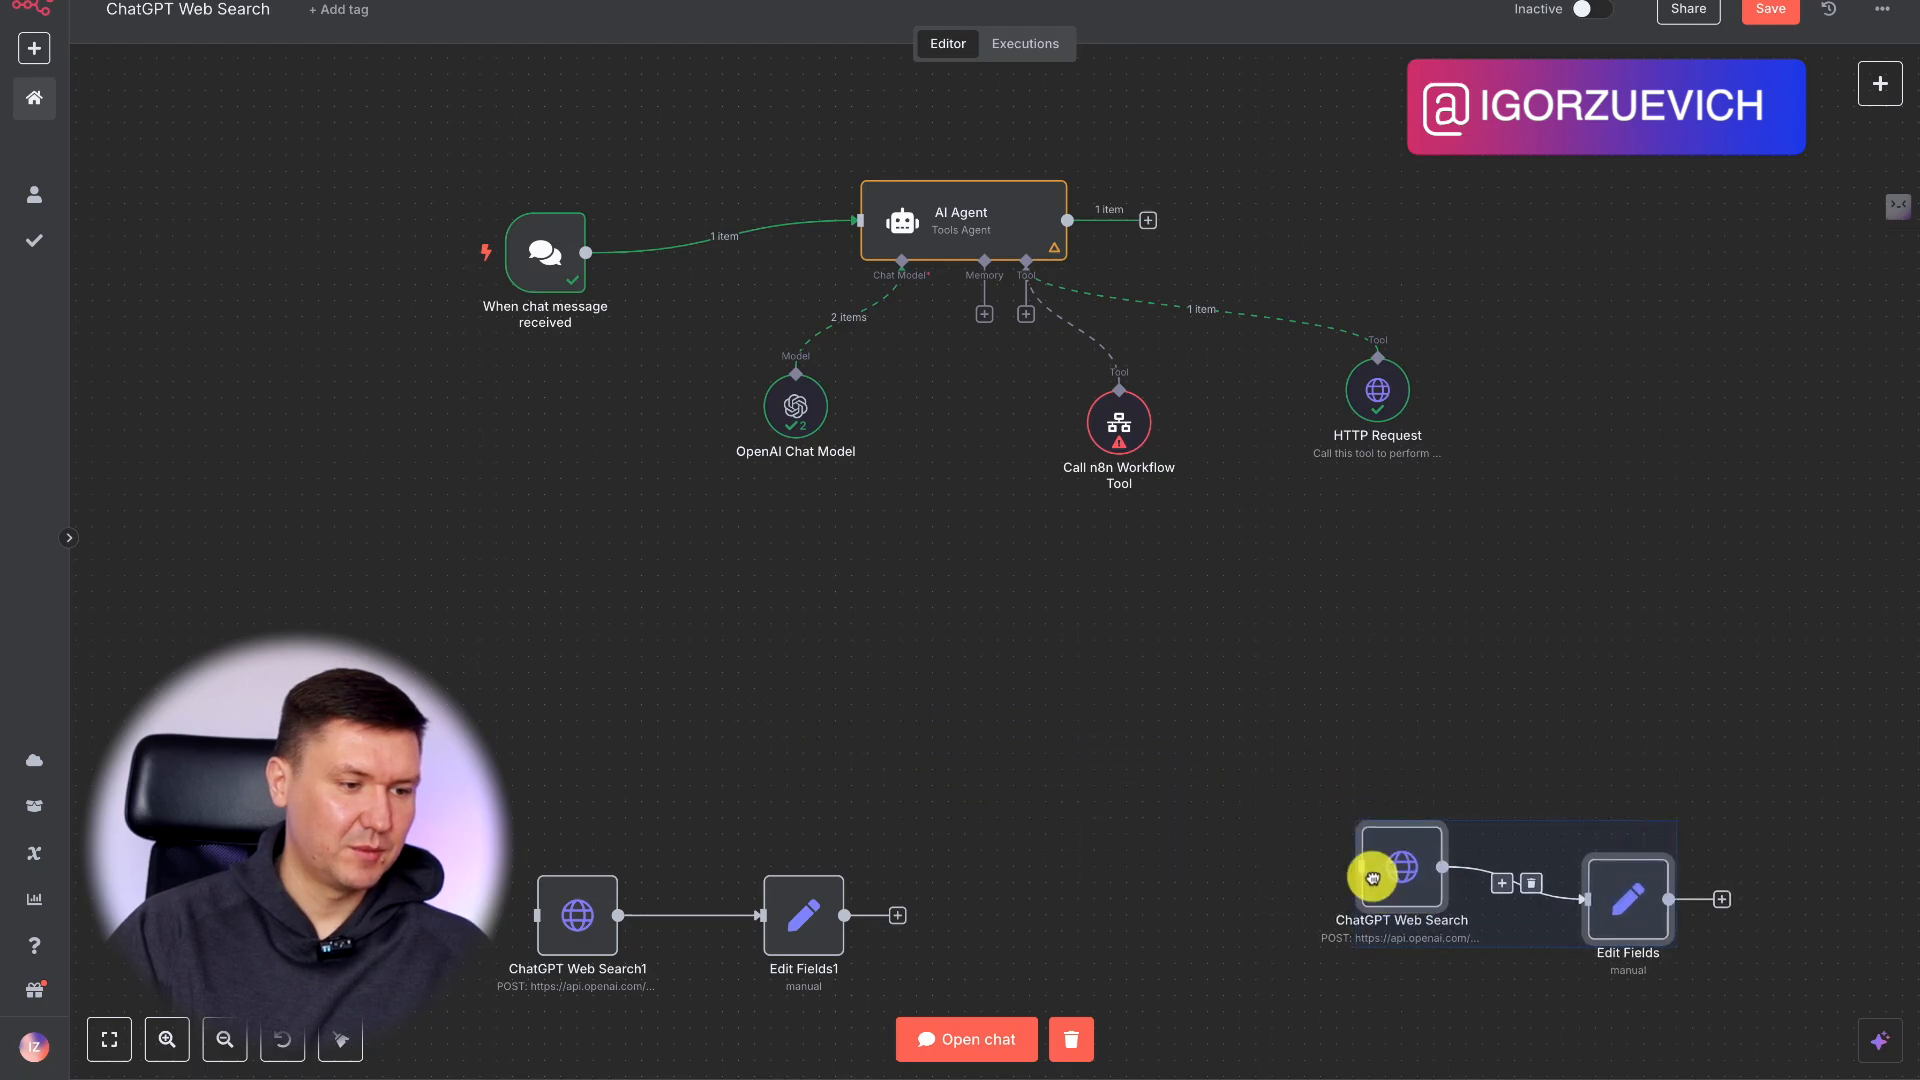
drag(933, 948, 933, 960)
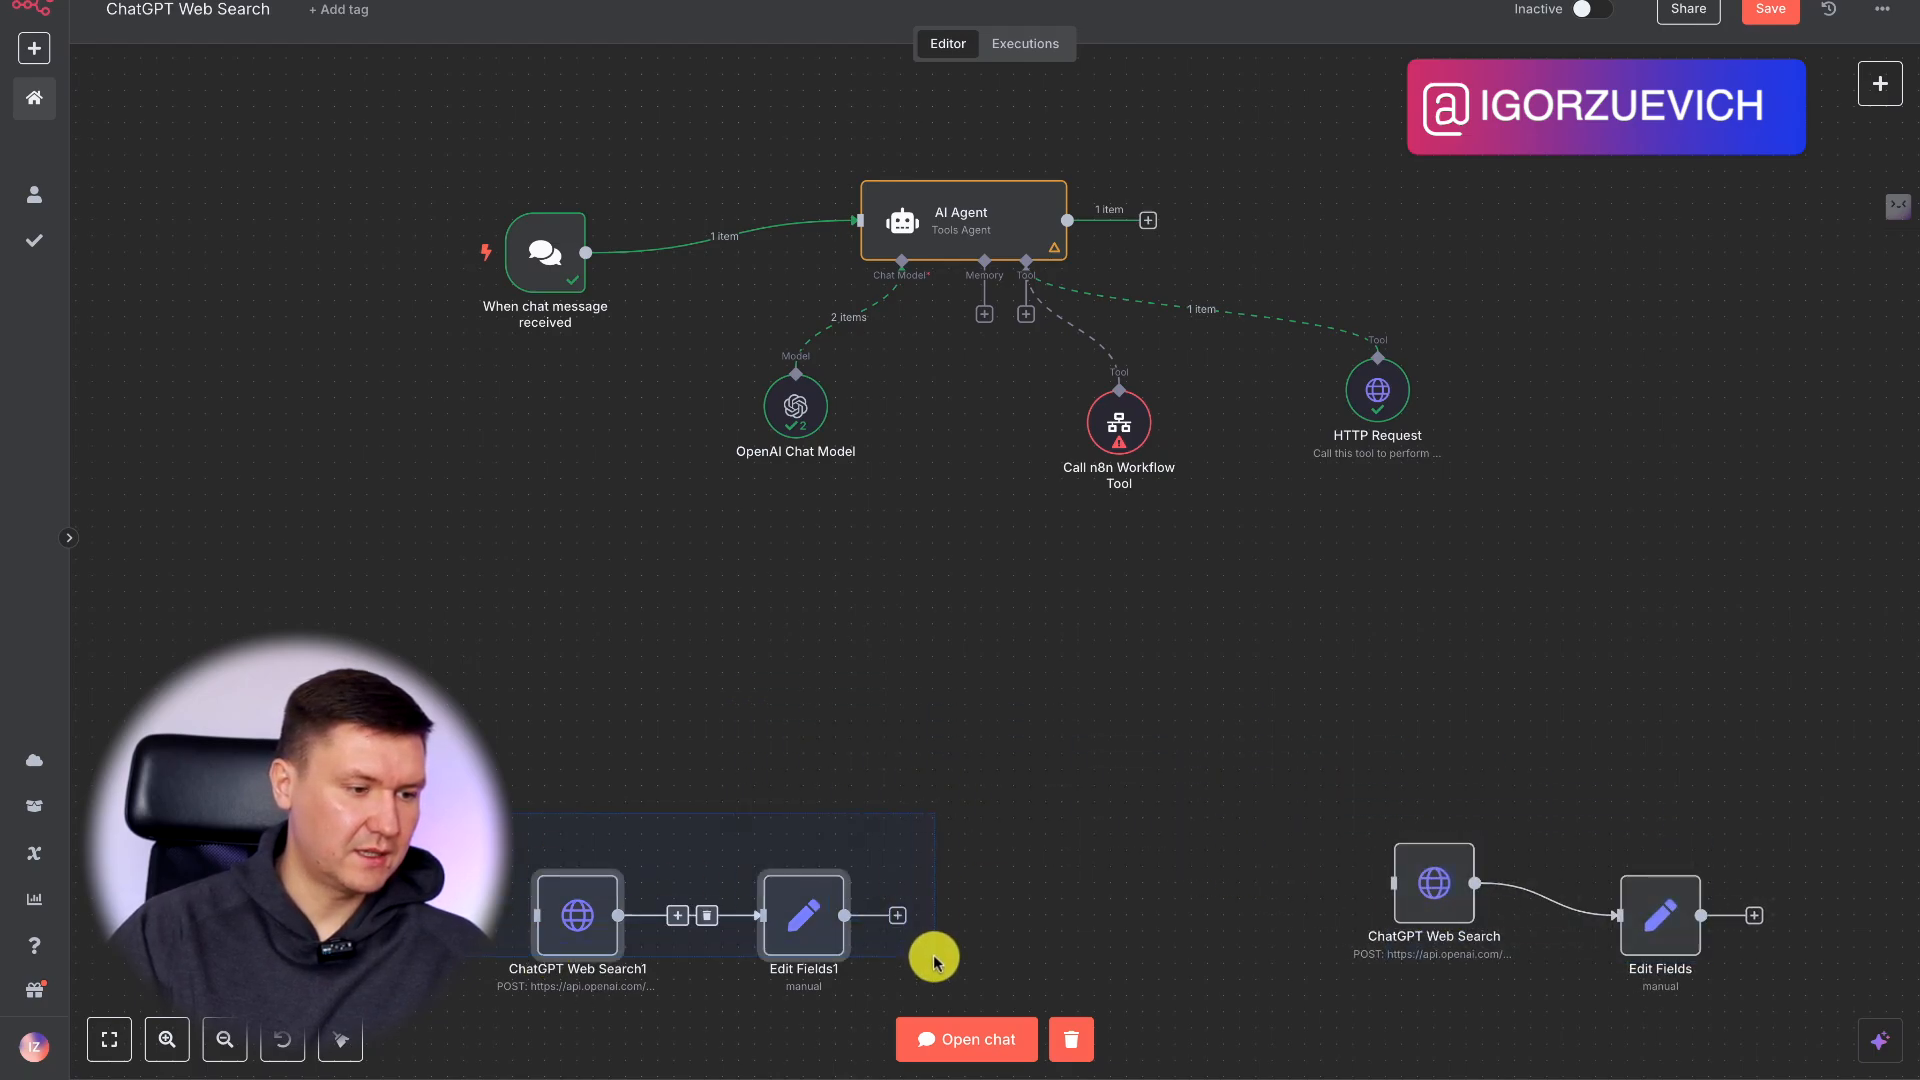
drag(779, 906, 1072, 697)
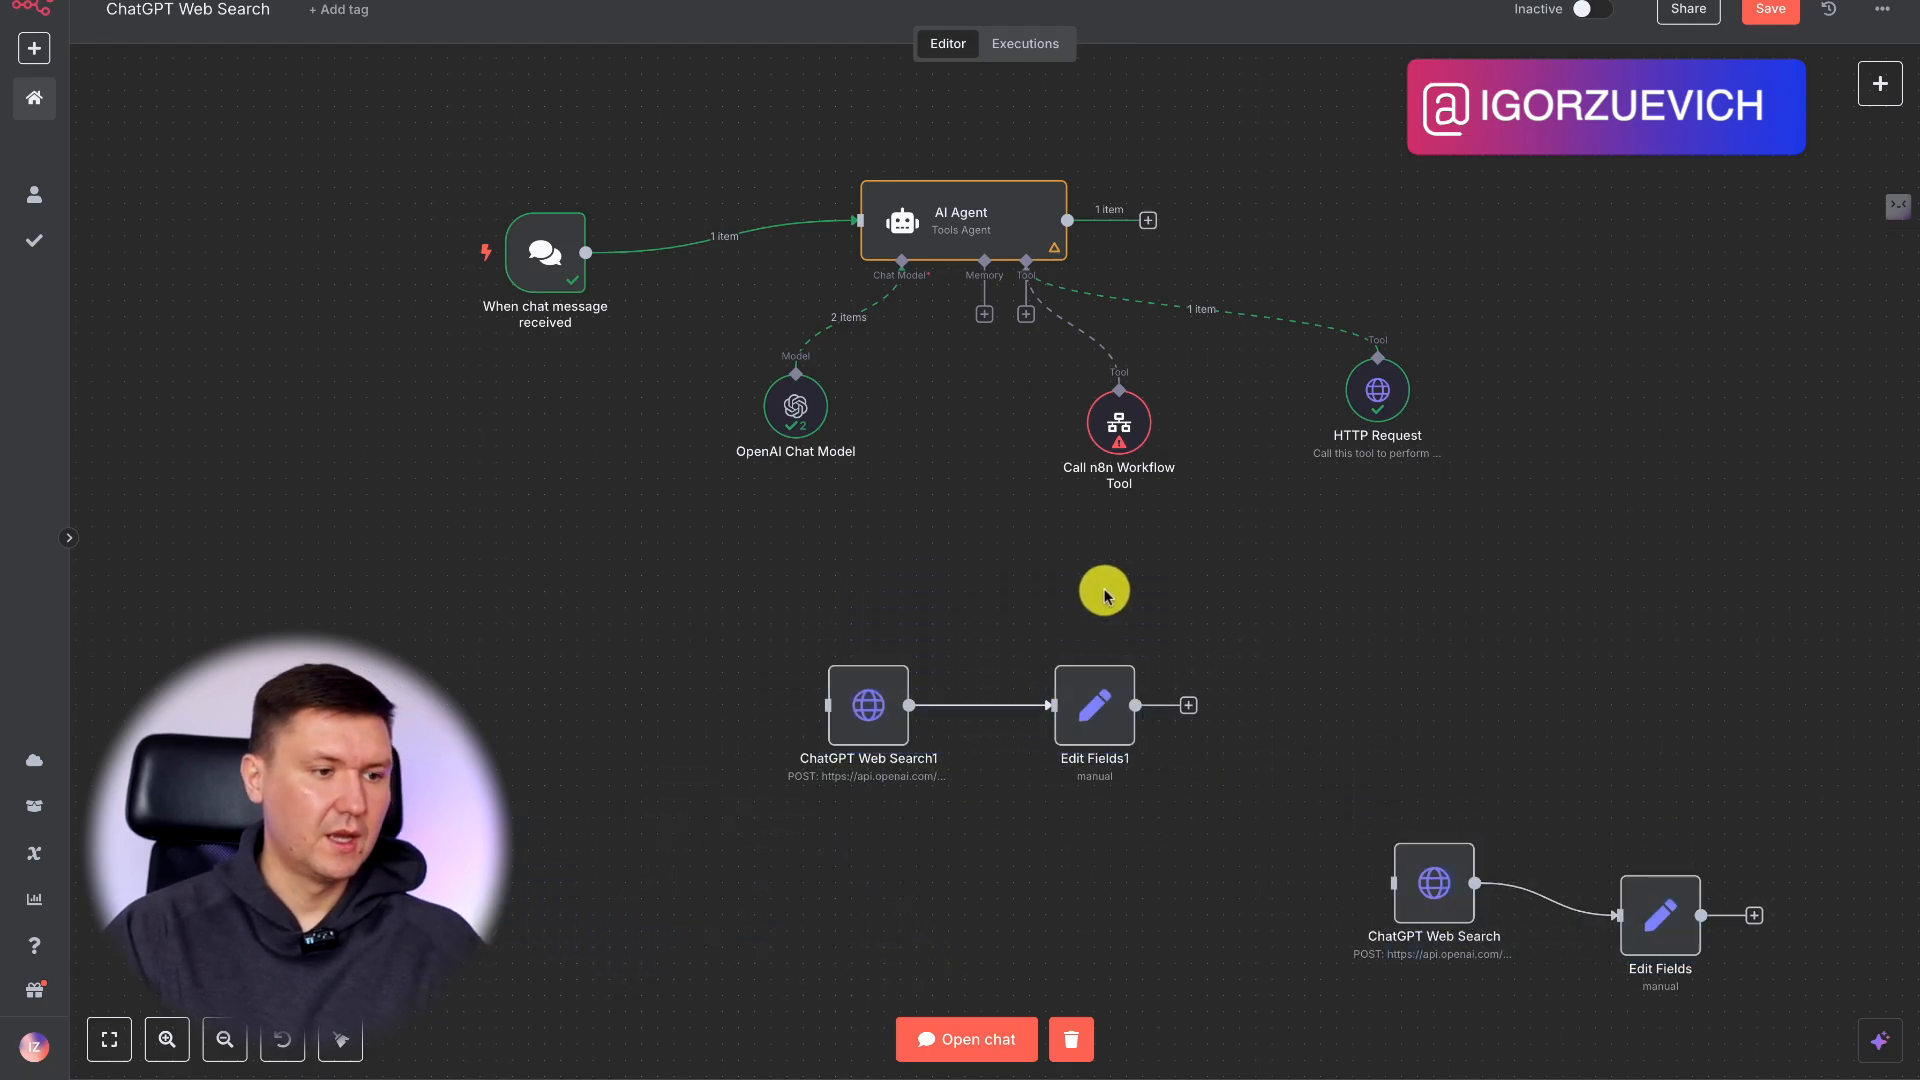
Add a When Executed by Another Workflow trigger as another trigger in the workflow.
click(1880, 86)
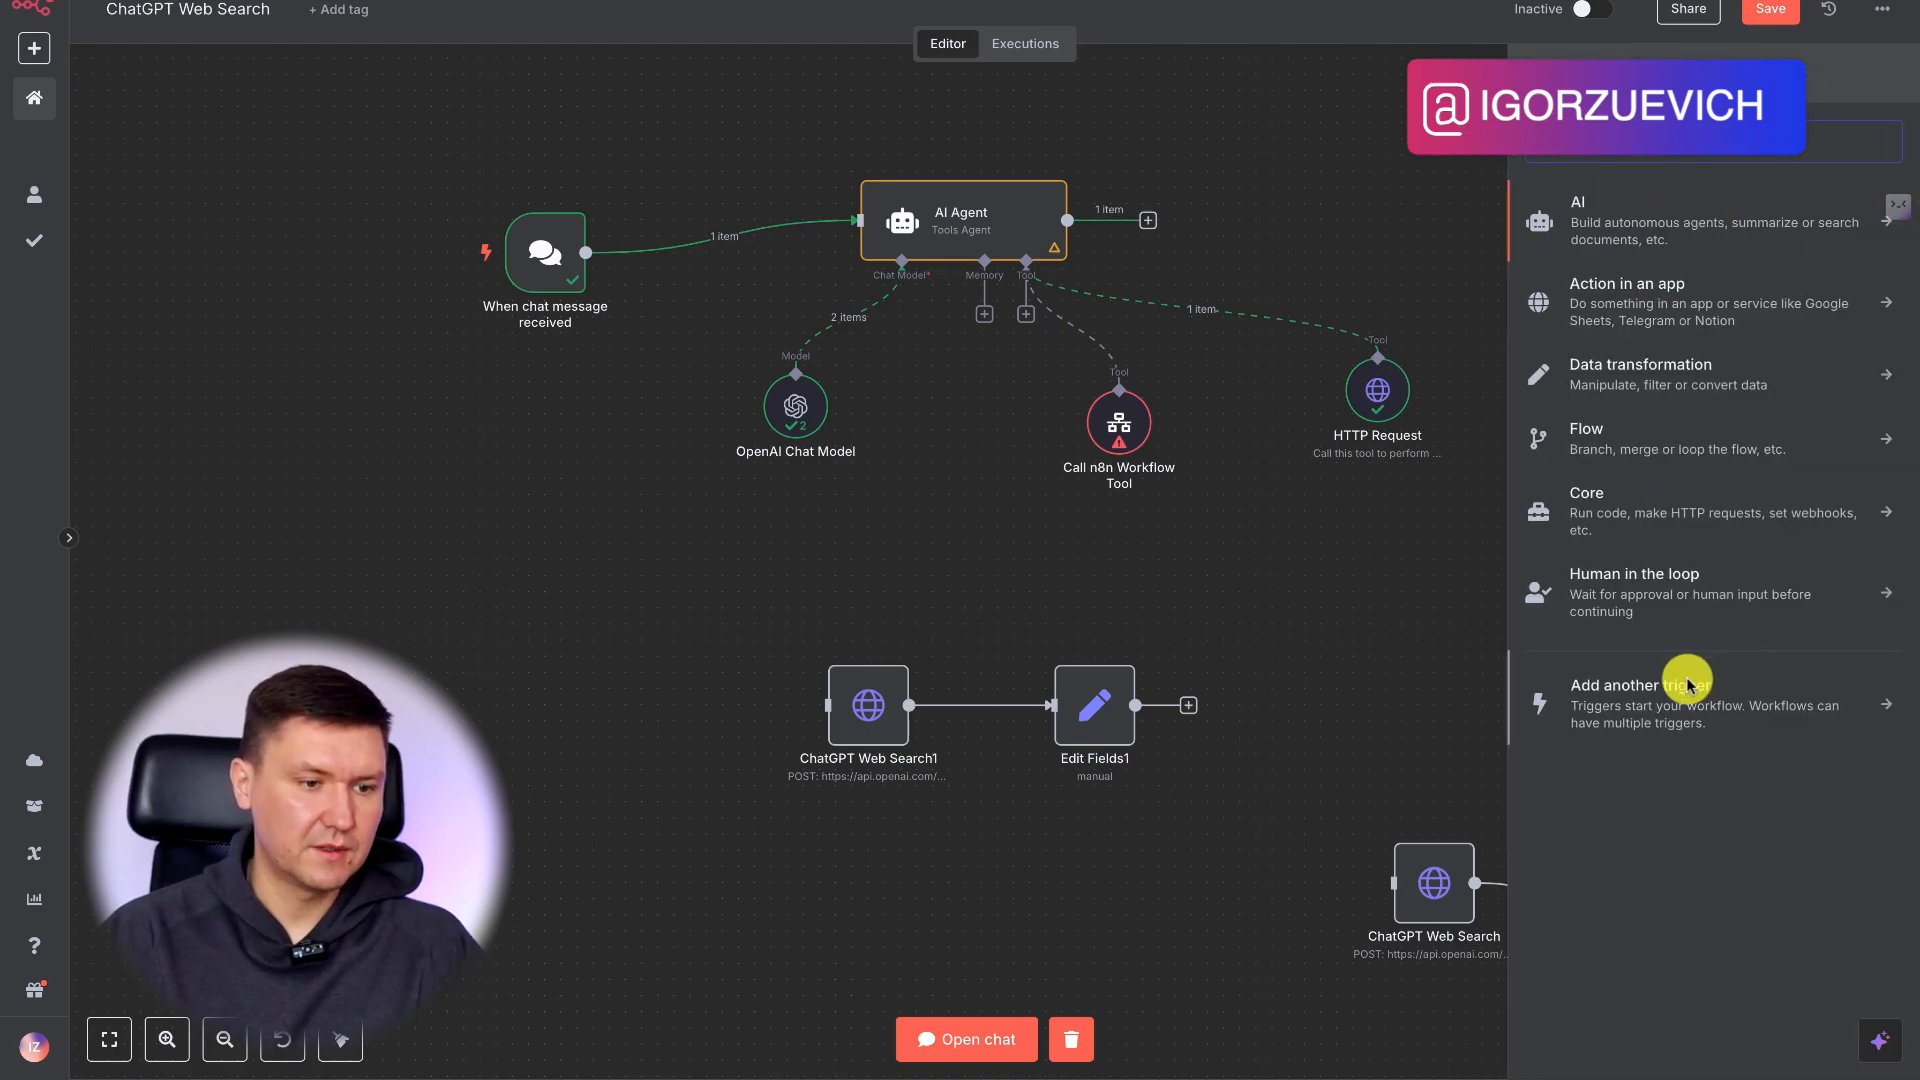
click(1651, 708)
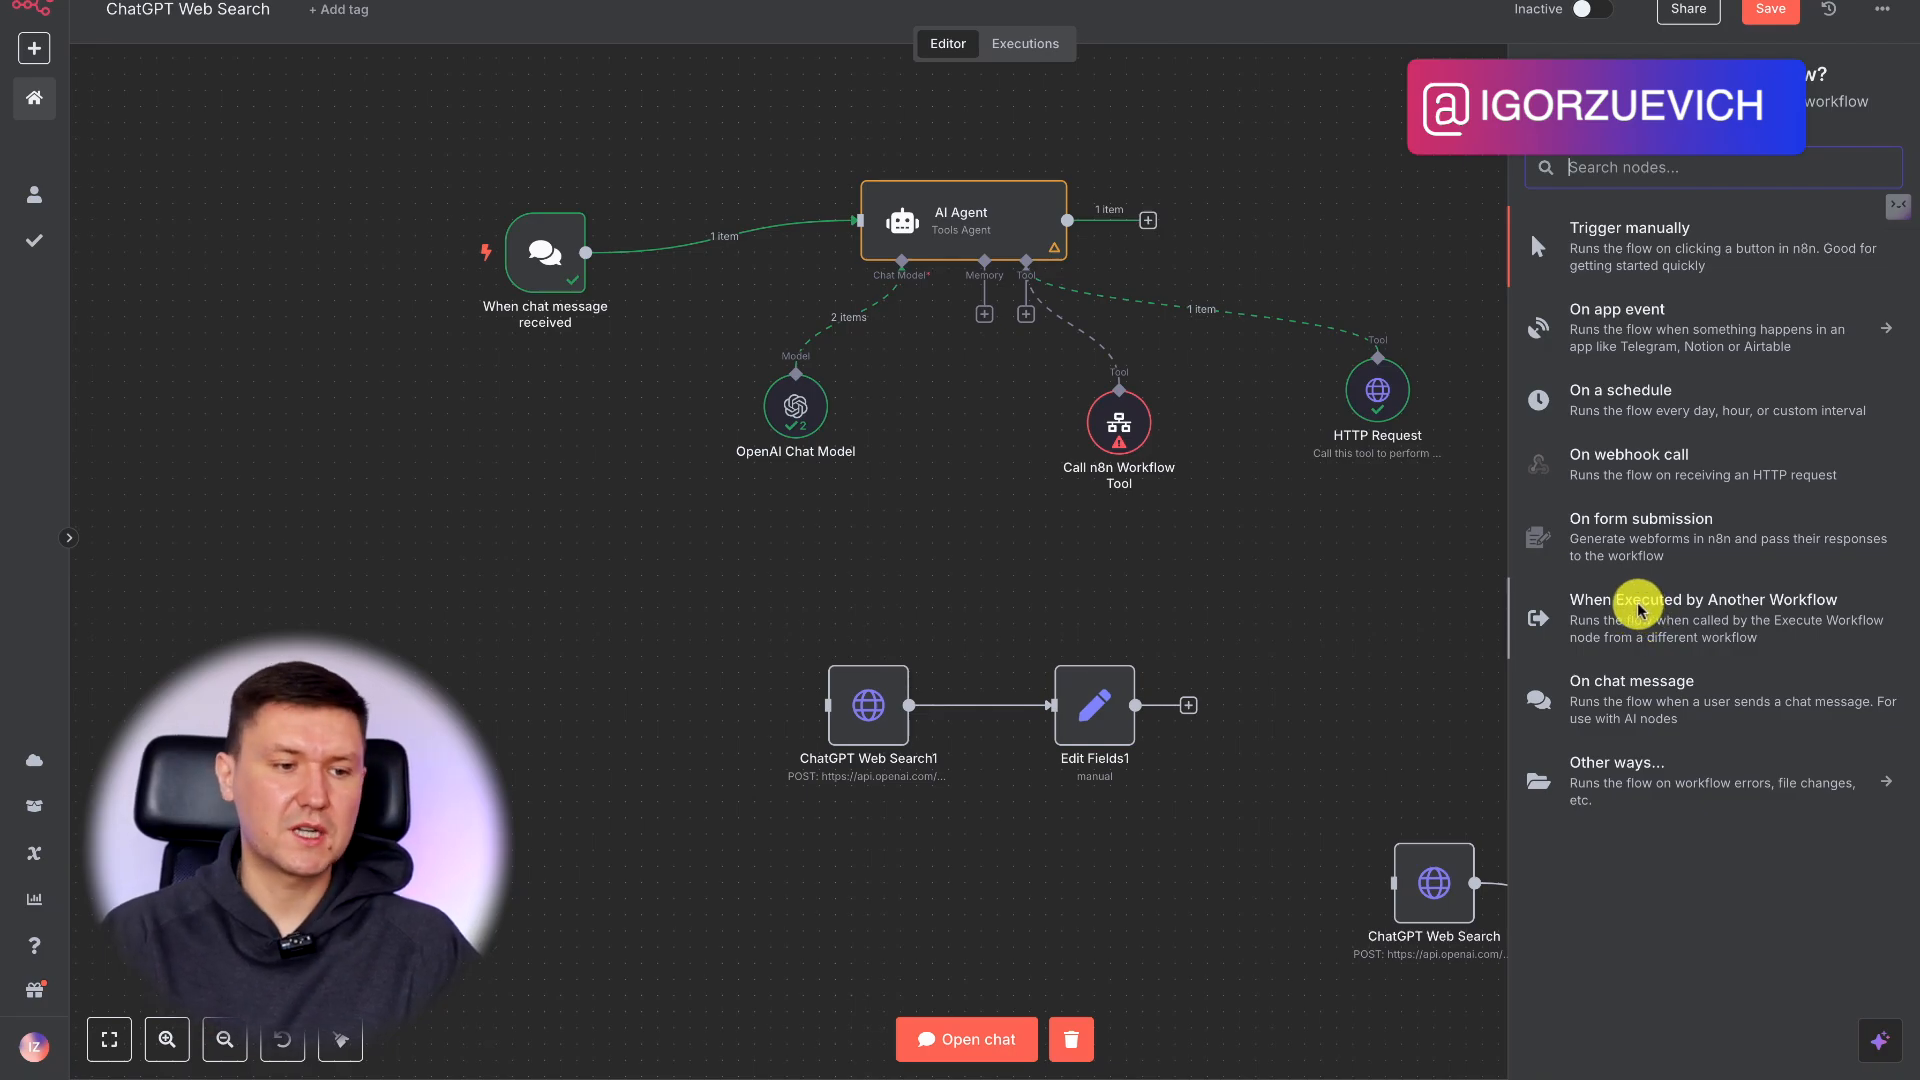
click(1640, 601)
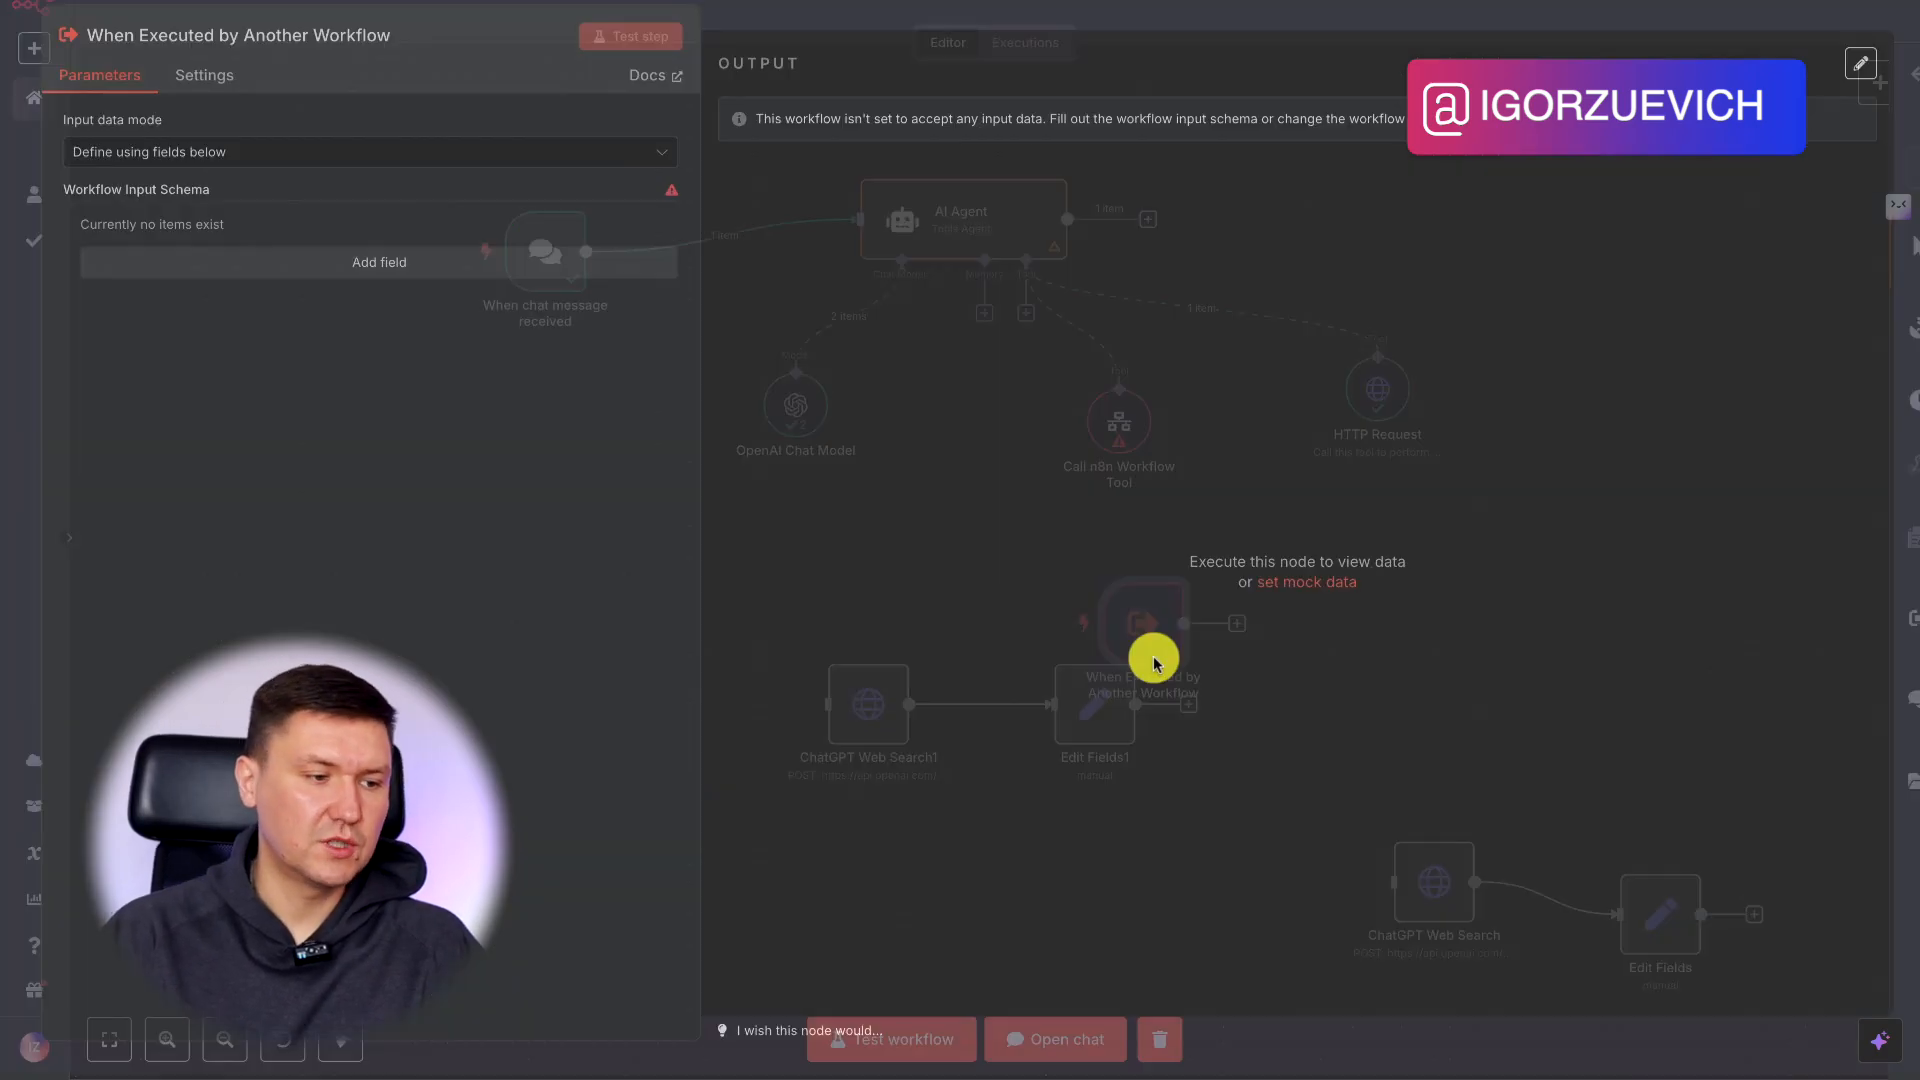
Define one input field on the trigger named messange with the type Allow Any Type, keeping the input data mode Define using fields below.
click(250, 163)
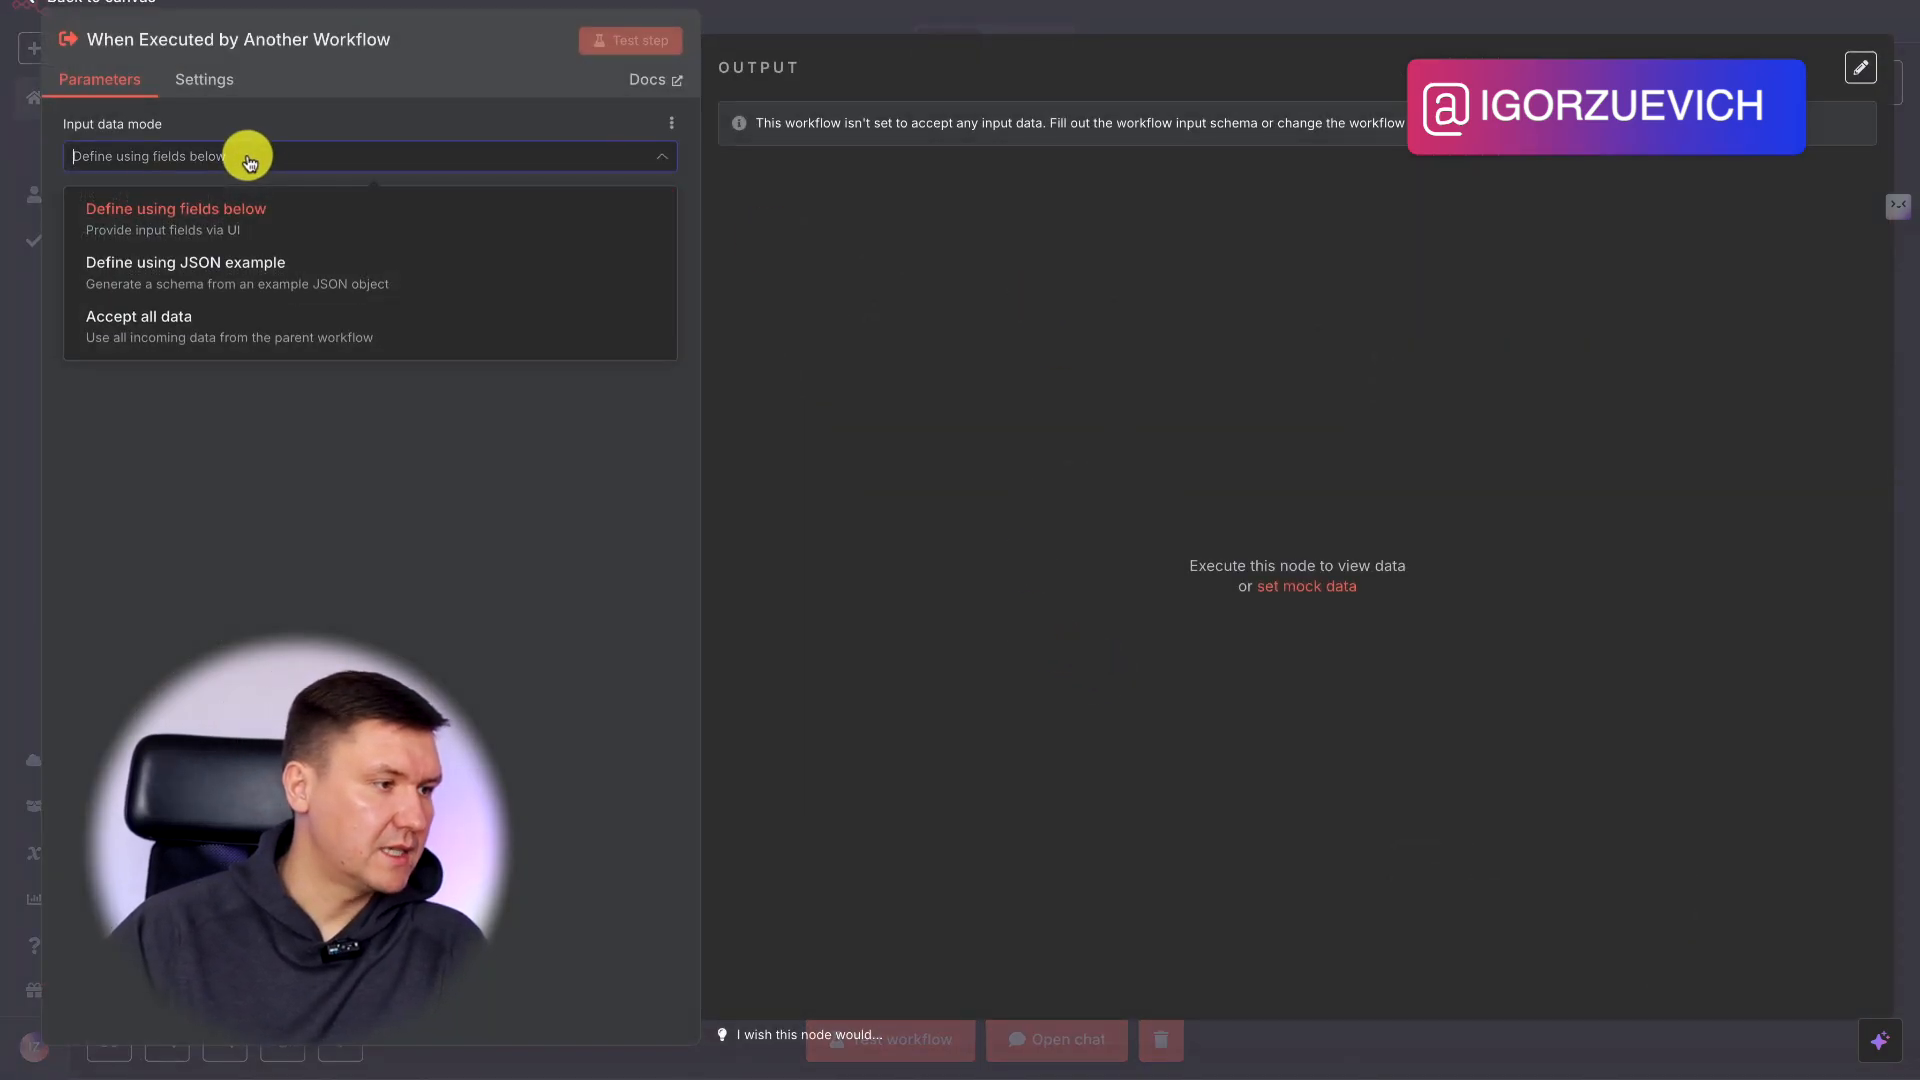
click(299, 168)
click(209, 264)
click(190, 270)
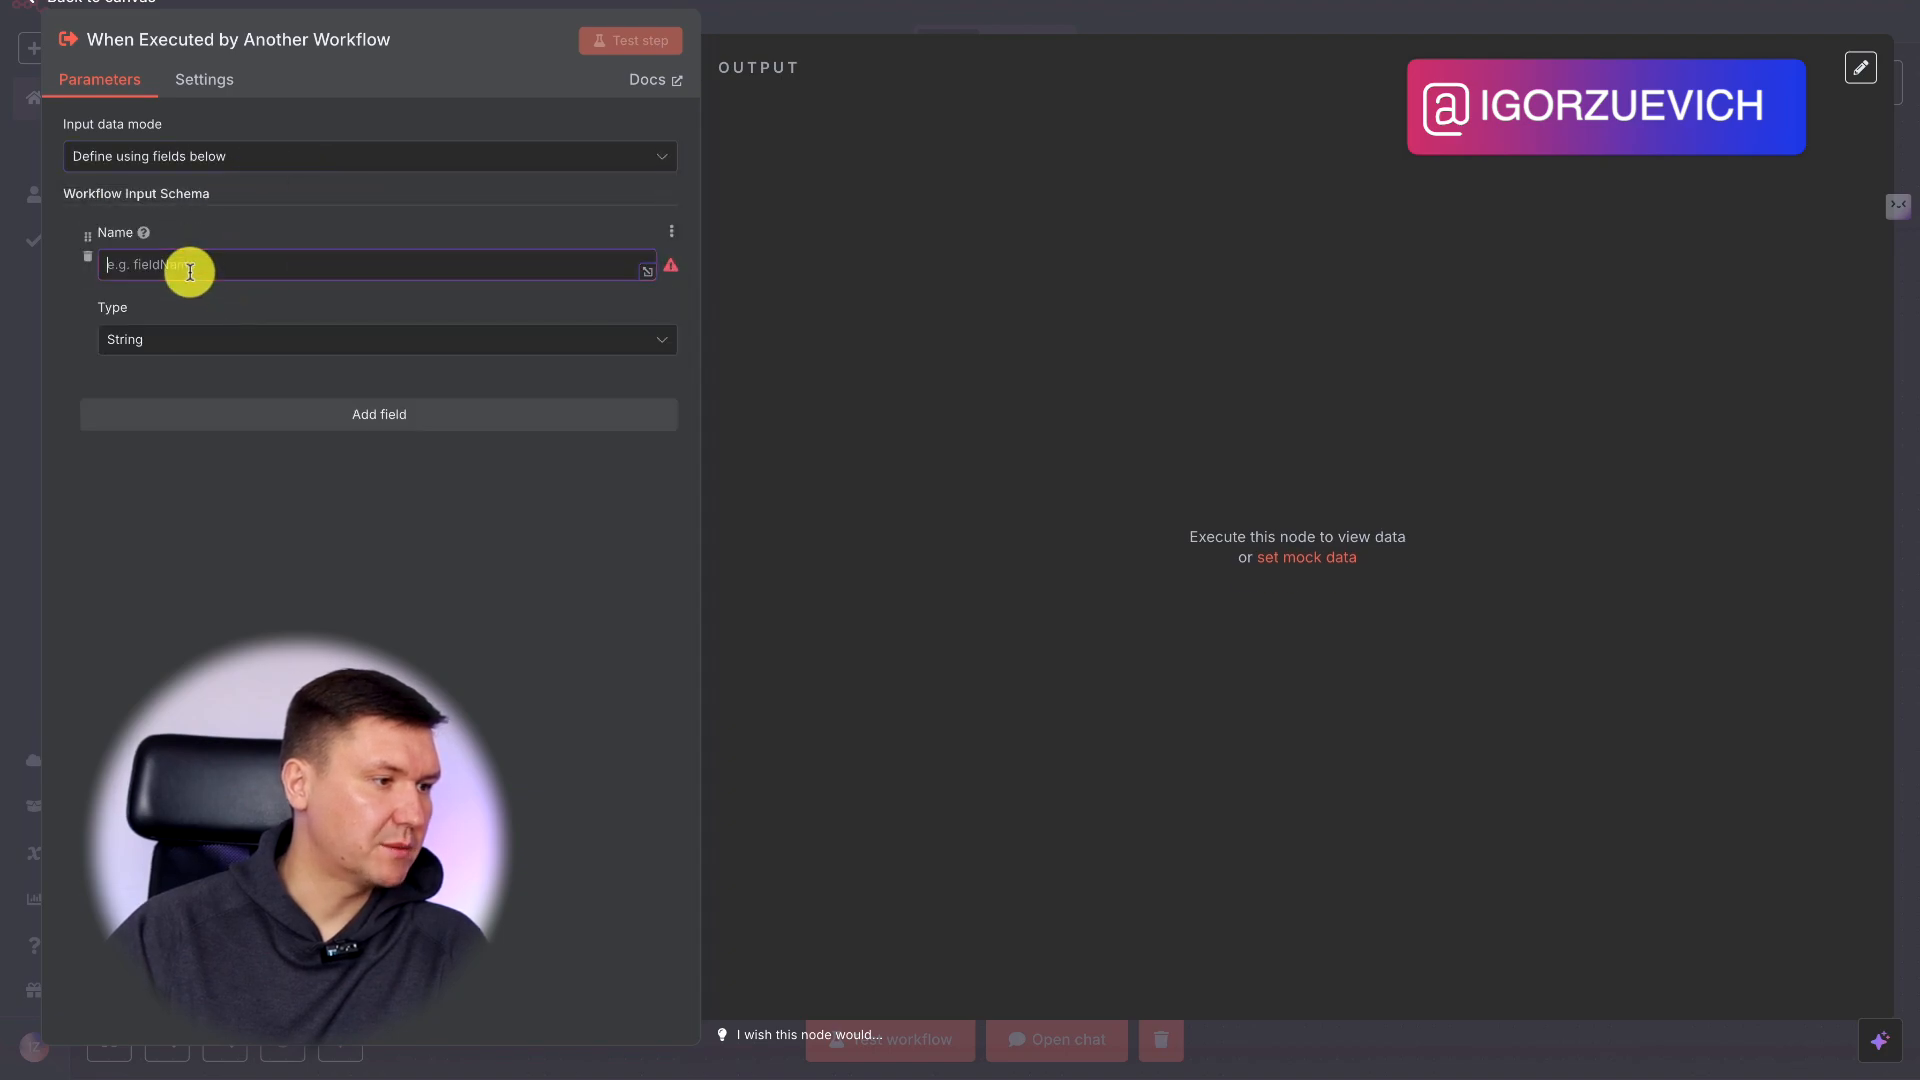
text(messange)
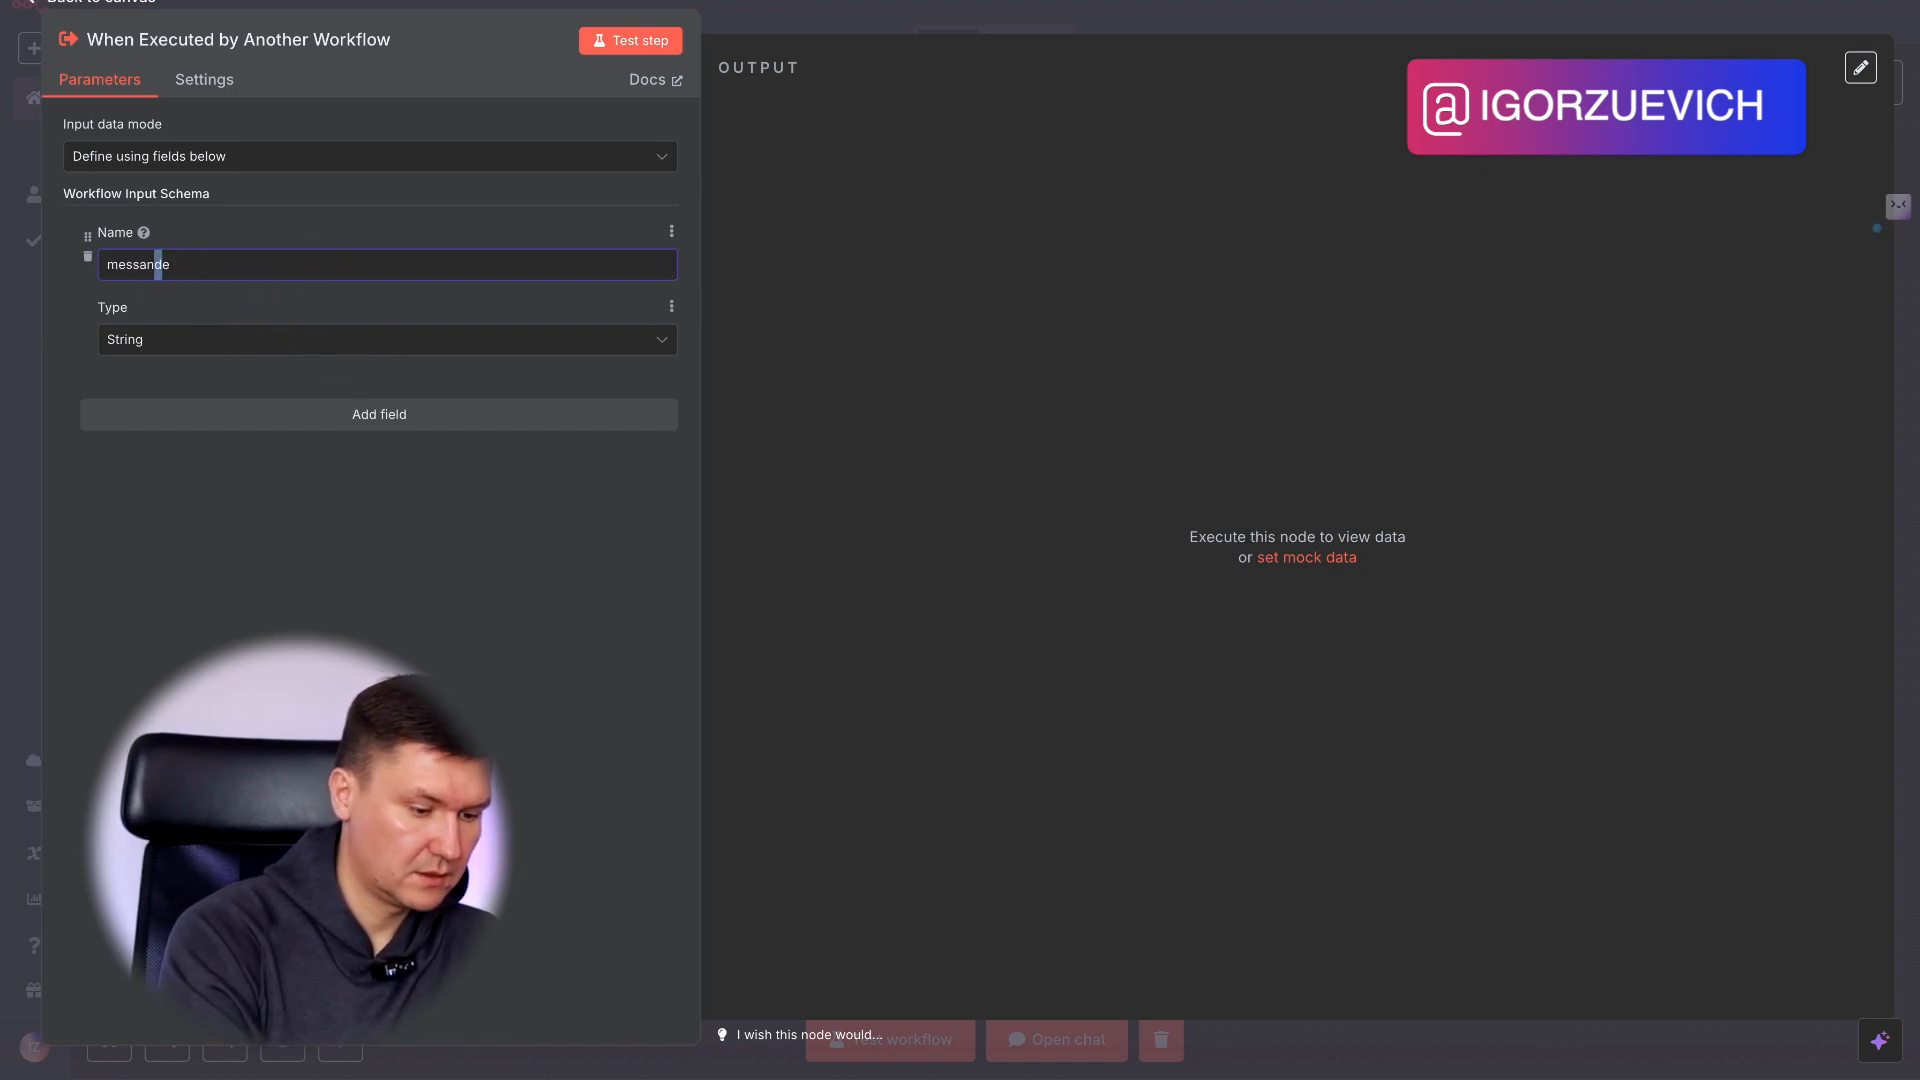
click(221, 358)
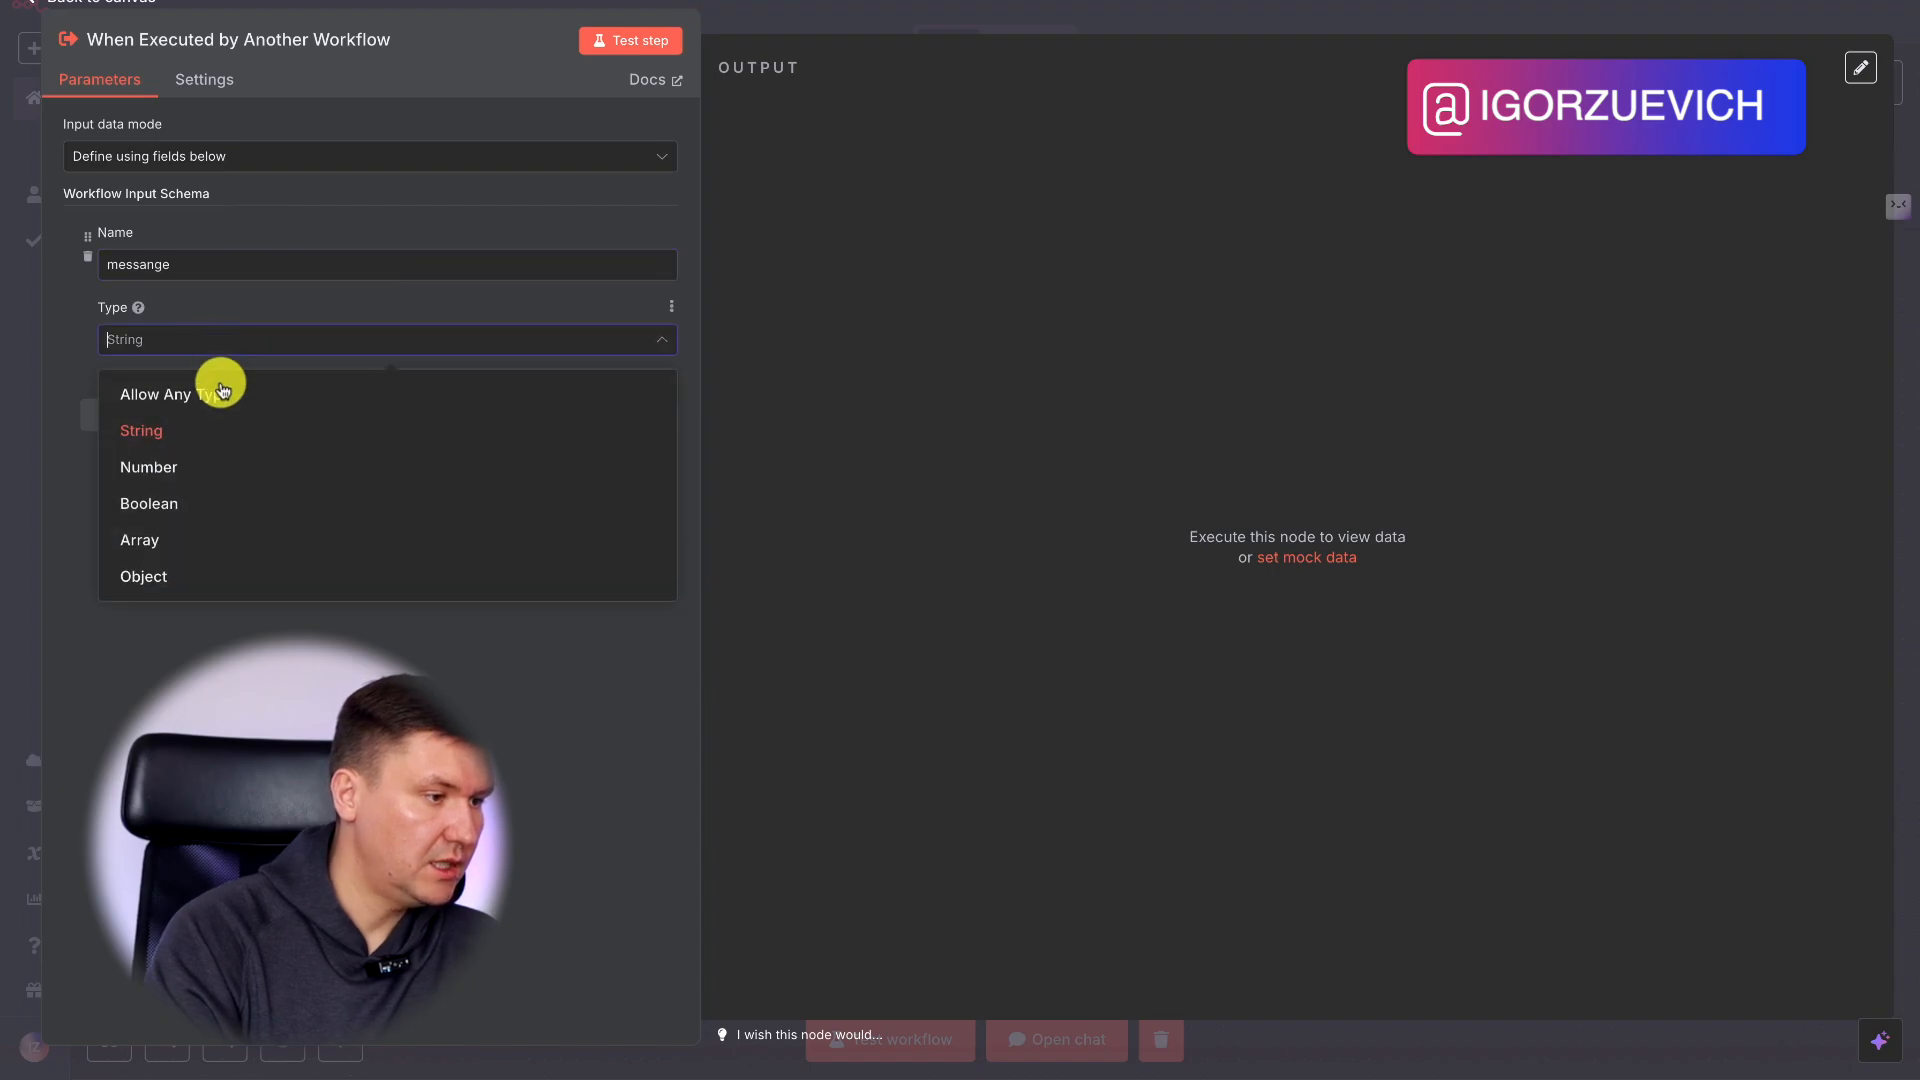
click(212, 392)
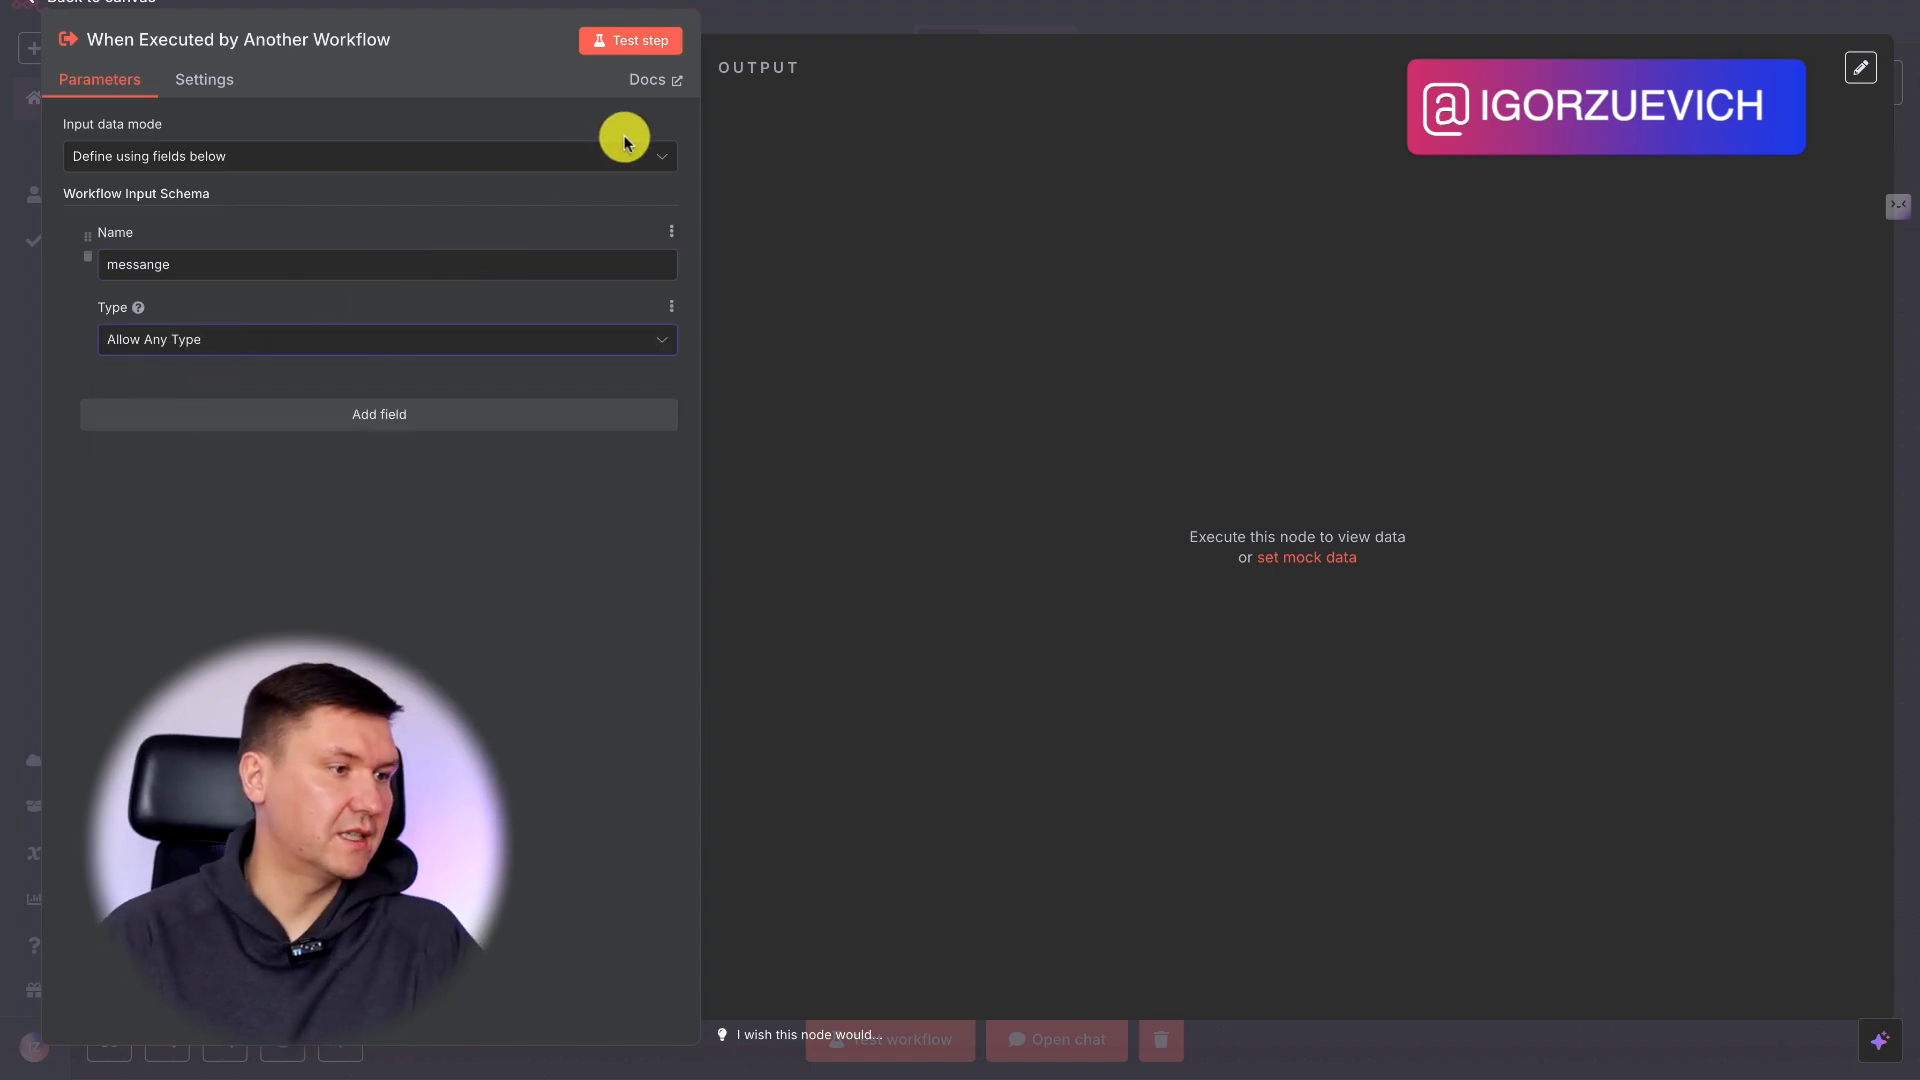
click(855, 14)
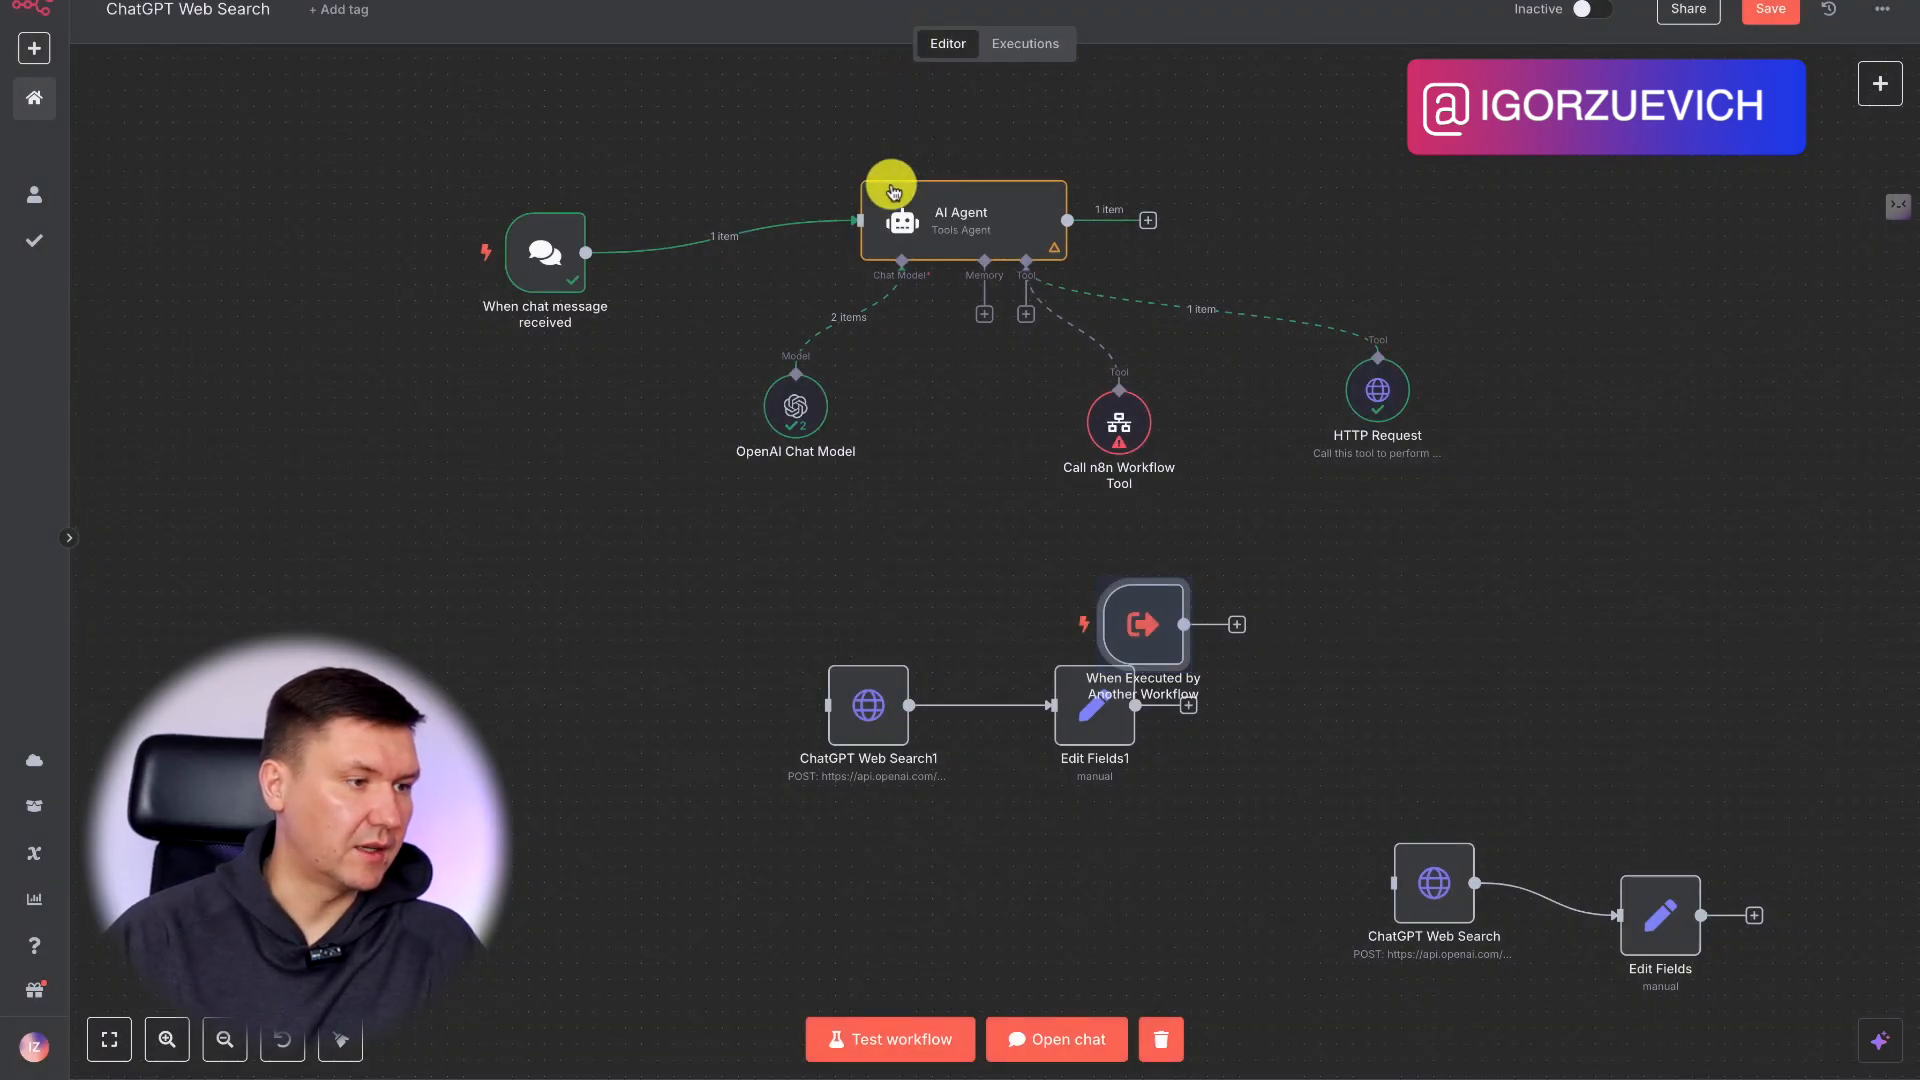
Place the When Executed by Another Workflow trigger before ChatGPT Web Search1 and connect its output to that node.
drag(1096, 630, 600, 695)
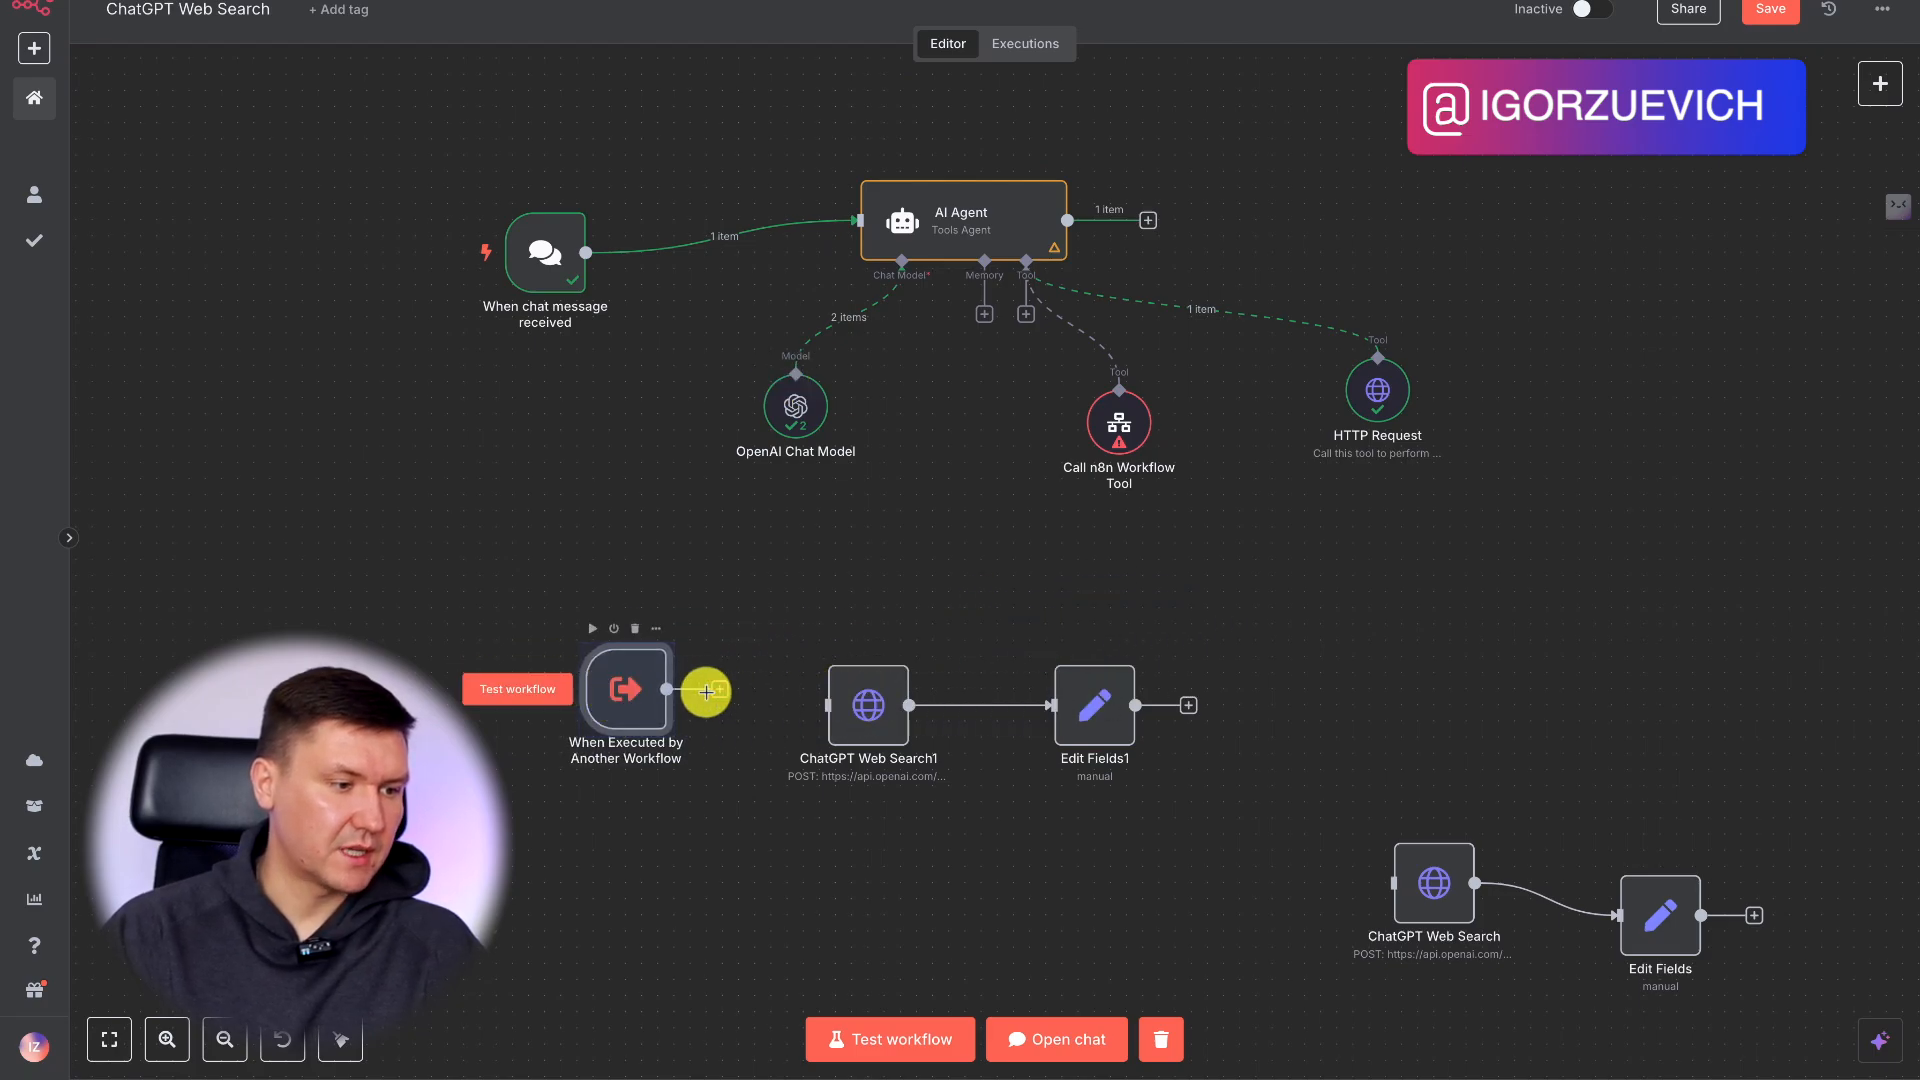
drag(765, 700, 829, 705)
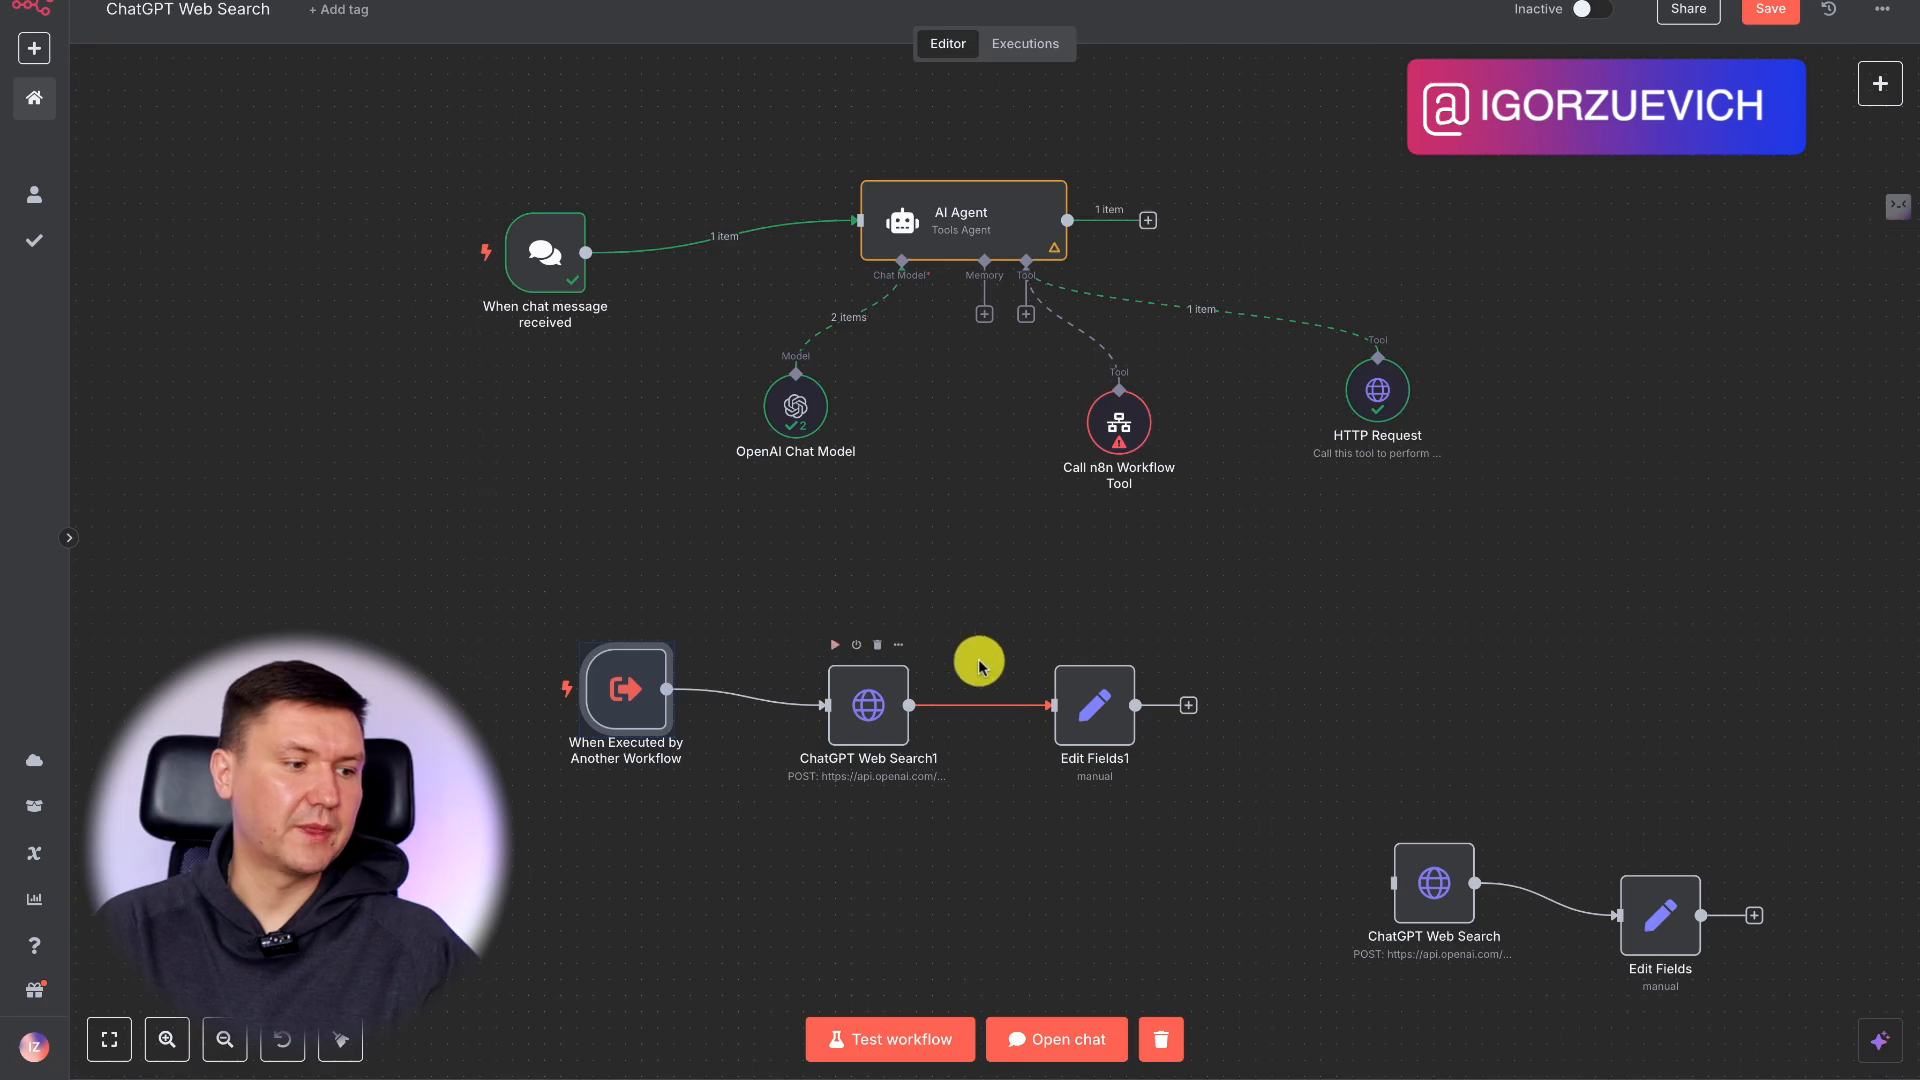
Deactivate the HTTP Request tool attached to the AI Agent.
drag(1575, 268, 1278, 487)
right_click(1397, 414)
click(1476, 533)
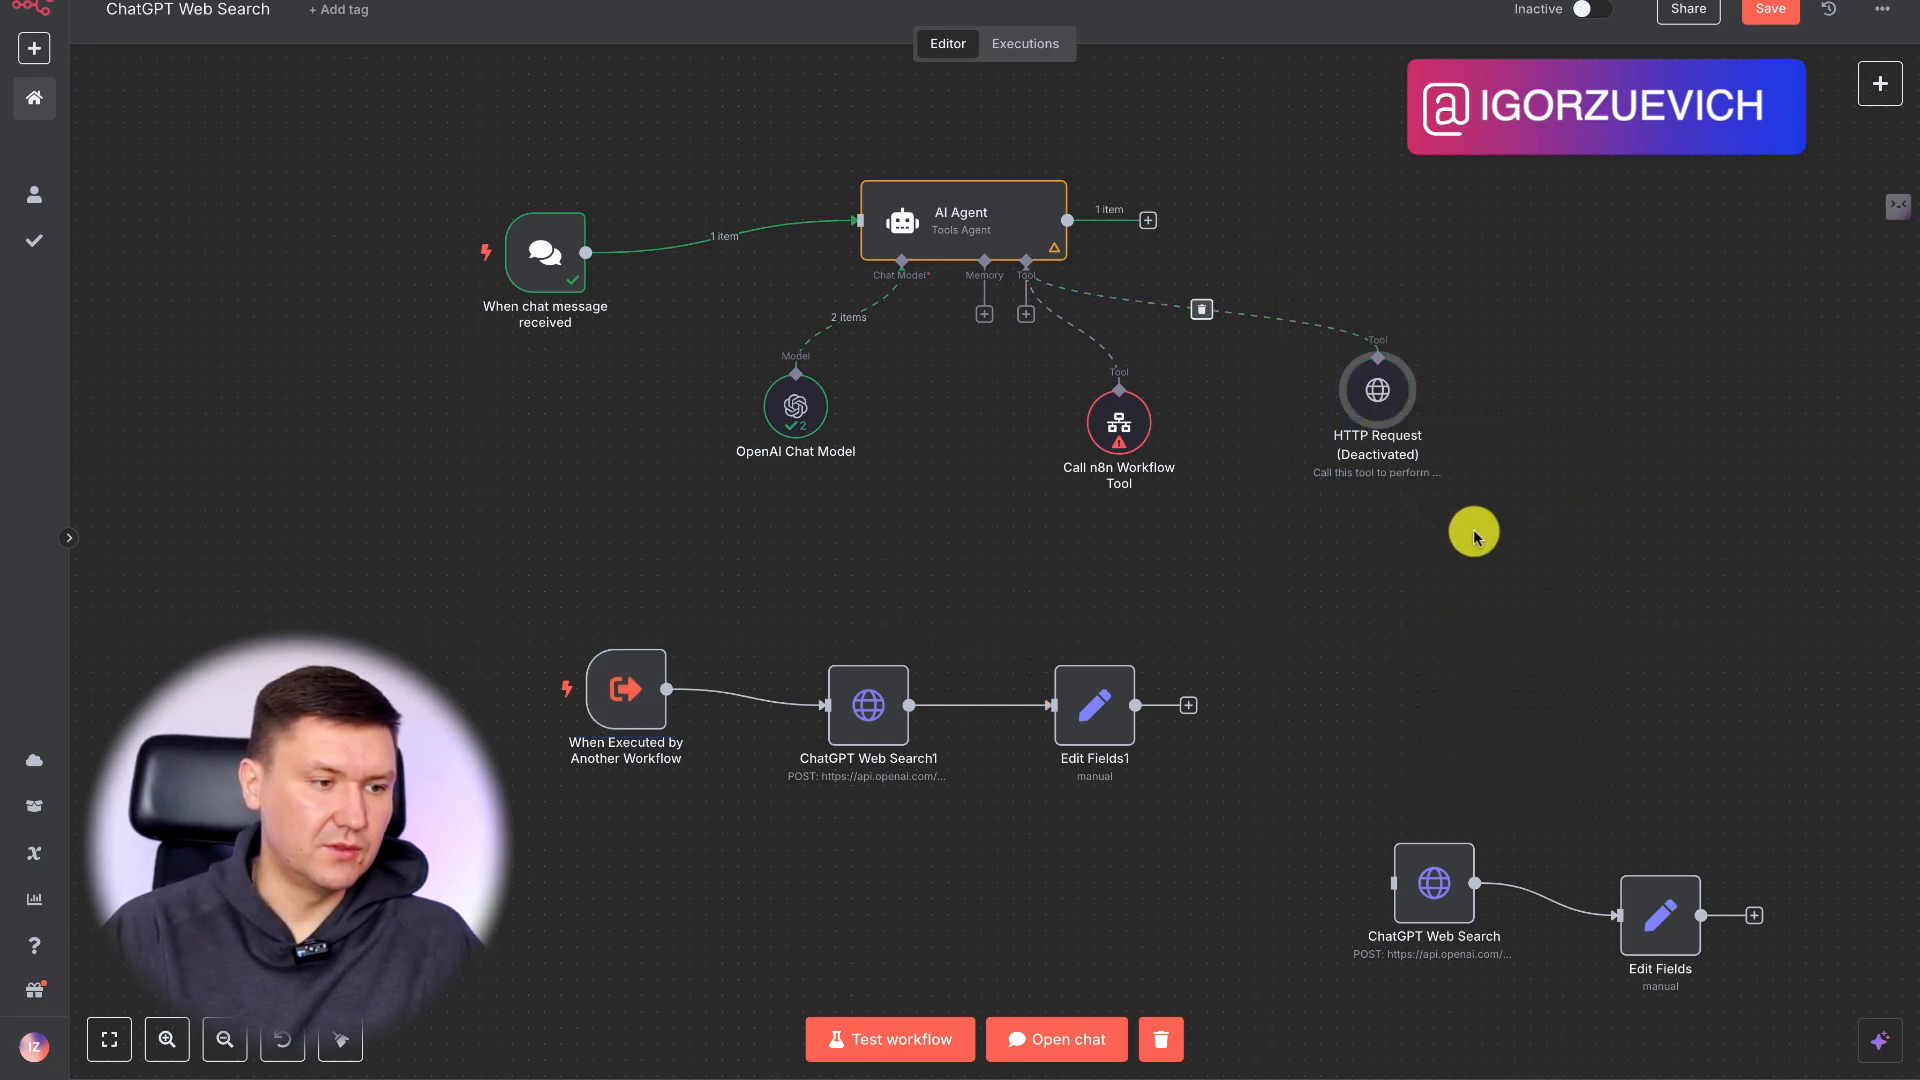
Name the Call n8n Workflow Tool chat_gpt_web_search, keeping Database as its source.
double_click(1125, 431)
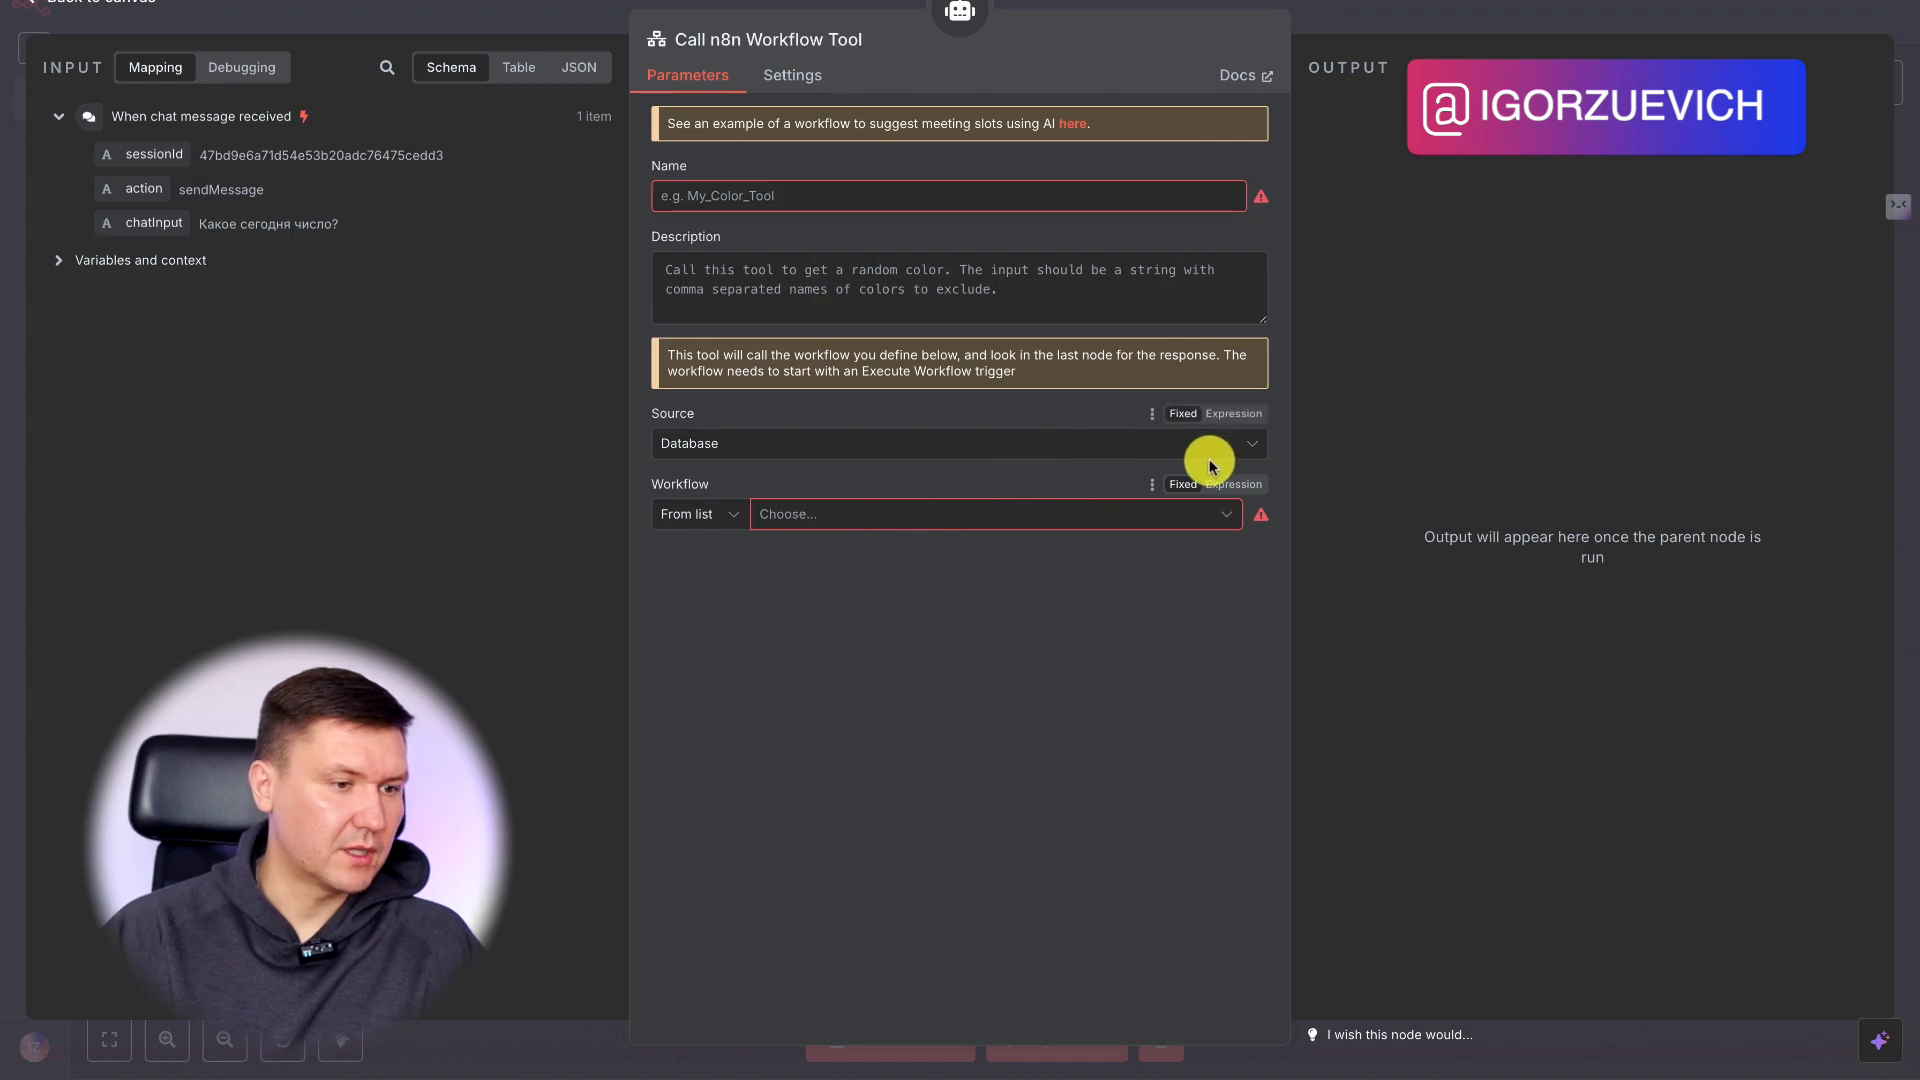
click(817, 445)
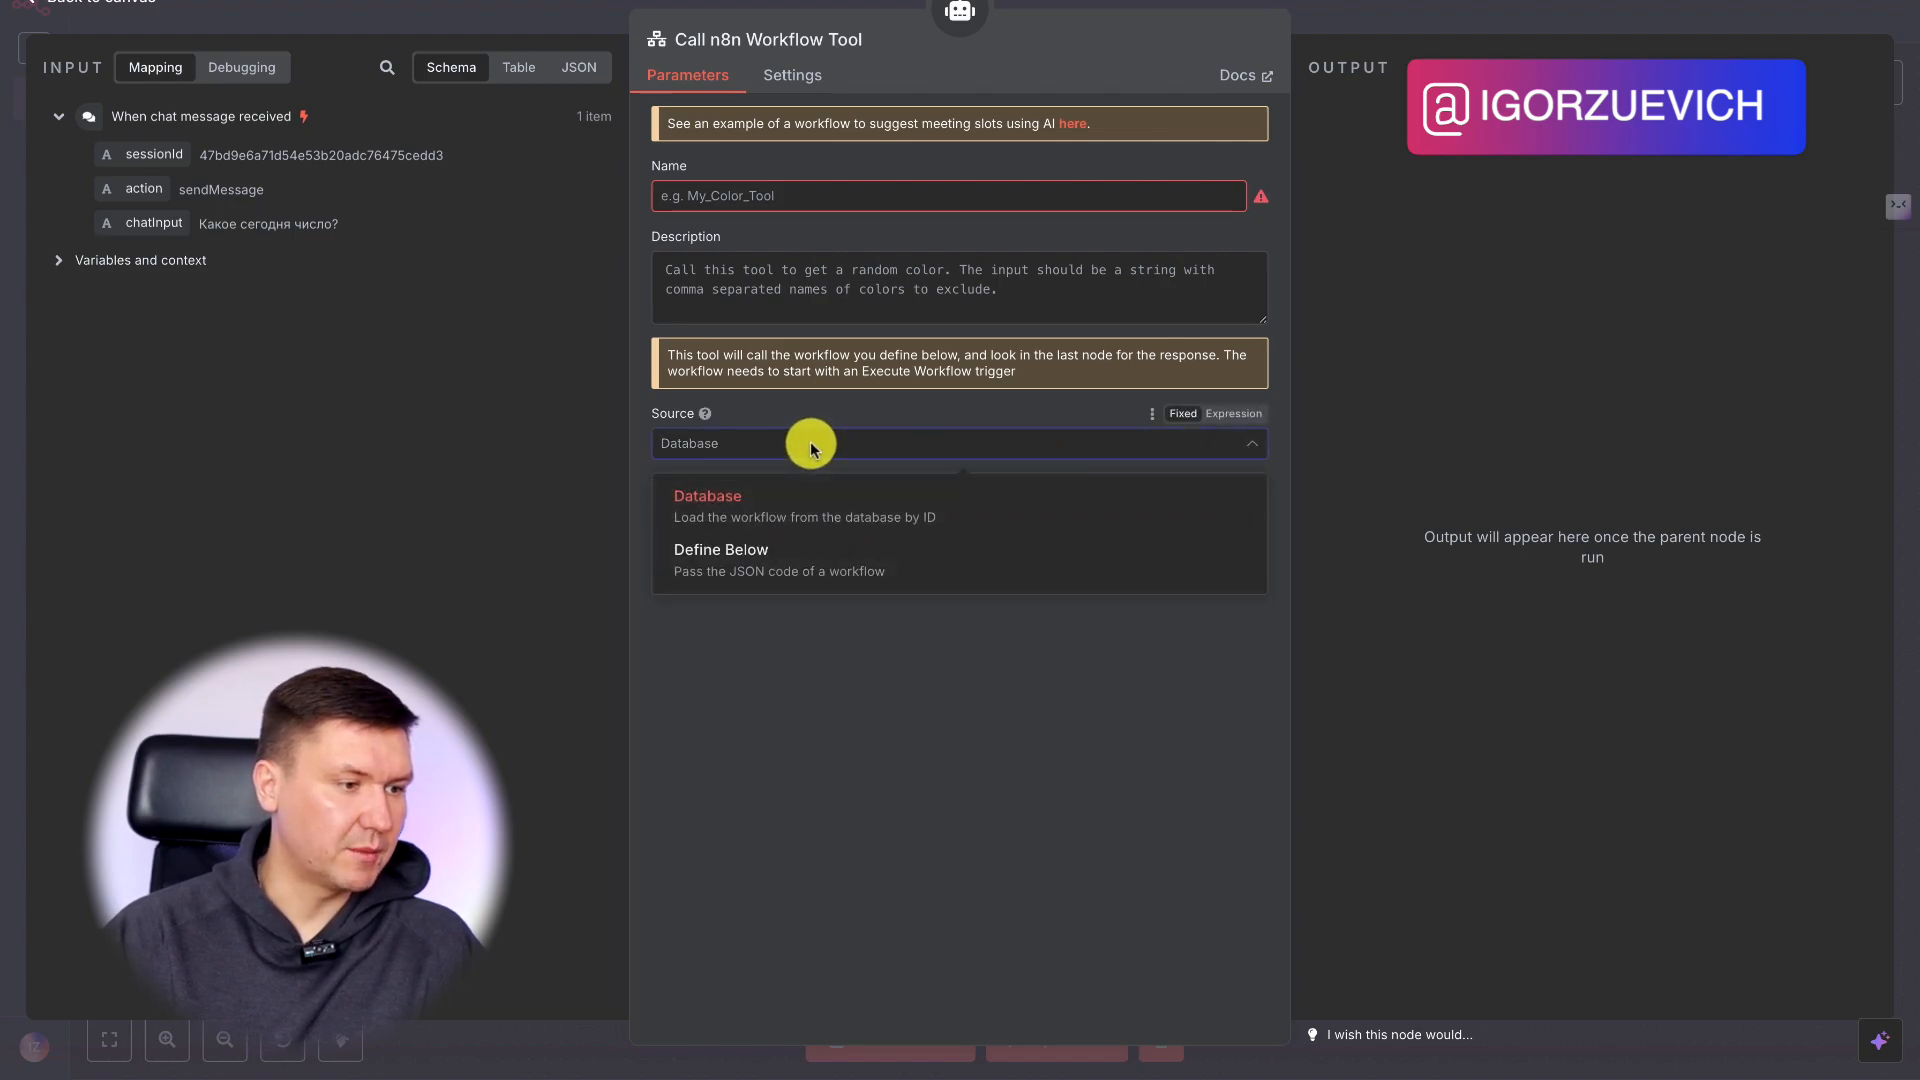
click(816, 441)
click(766, 197)
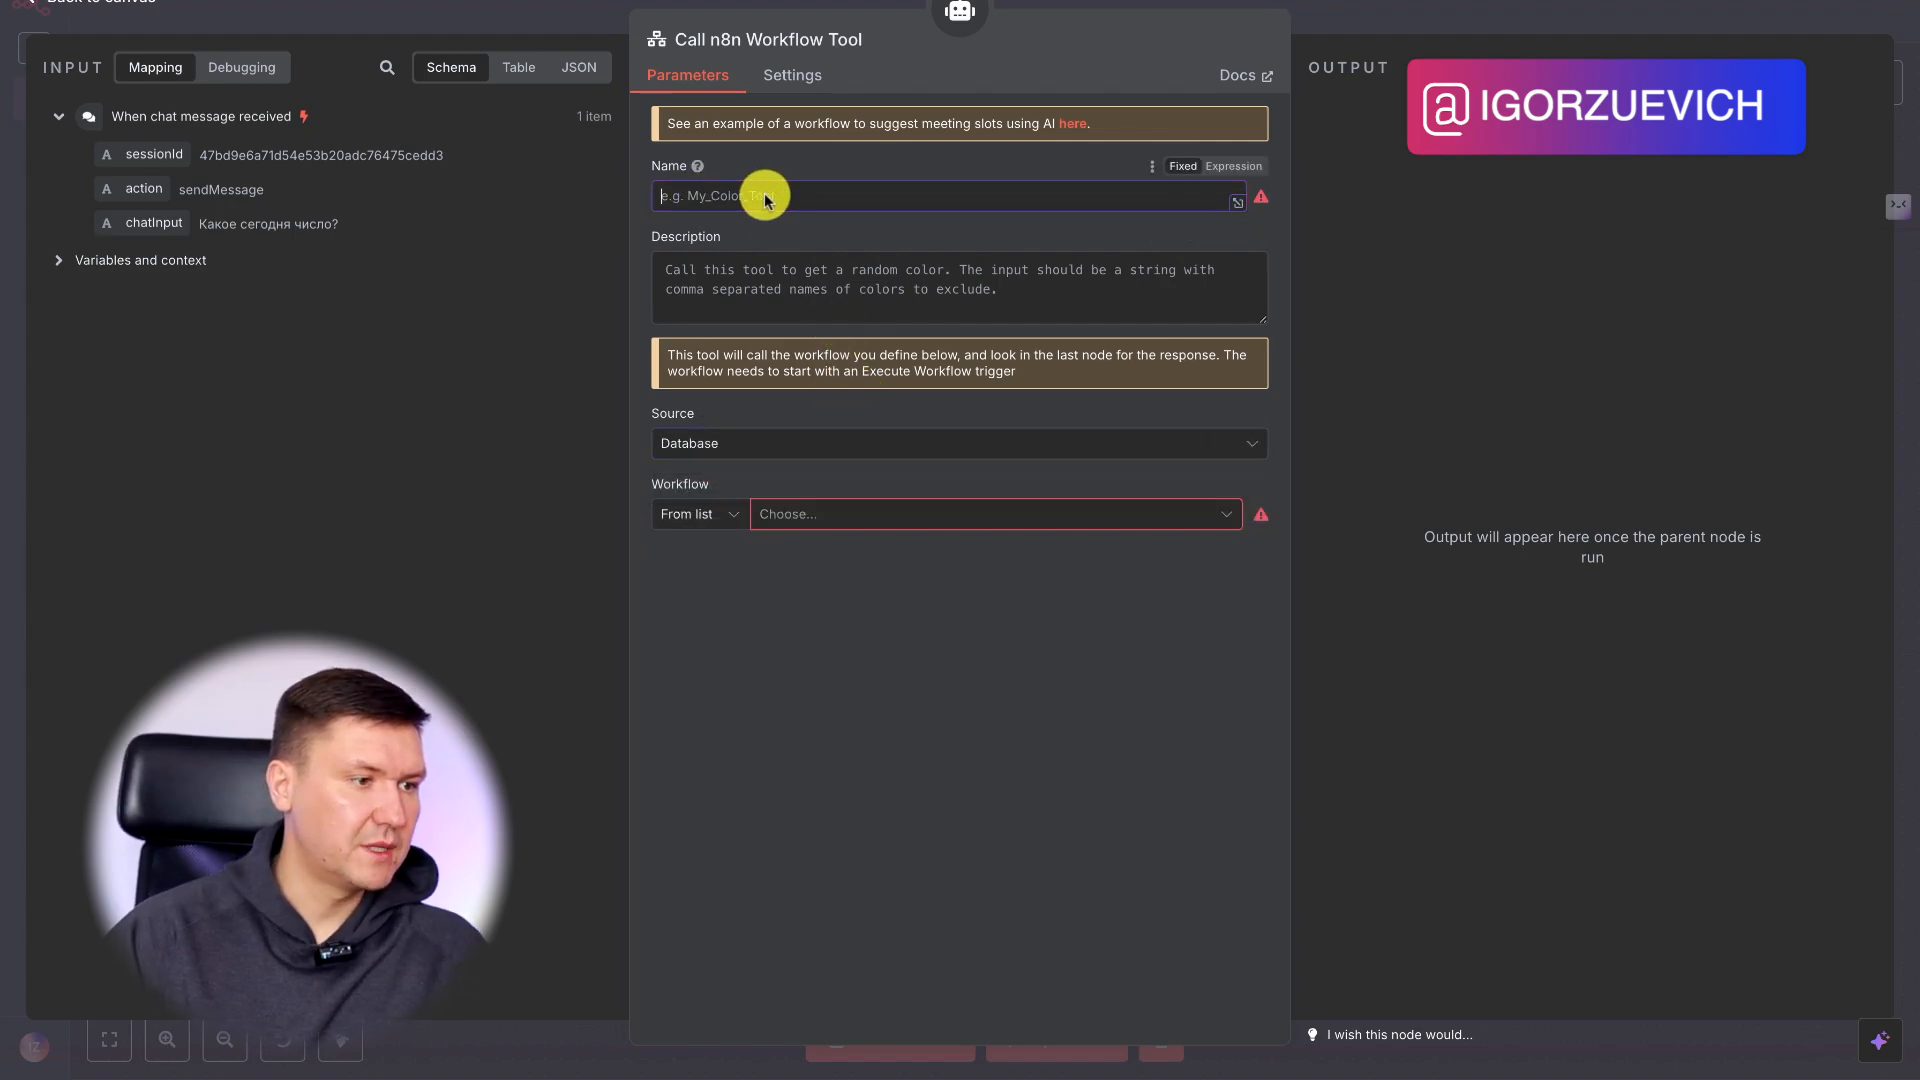
text(chat_gpt_web_search)
Copy the description "Call this tool to perform web searches" from the HTTP Request tool into the Call n8n Workflow Tool's description.
click(905, 267)
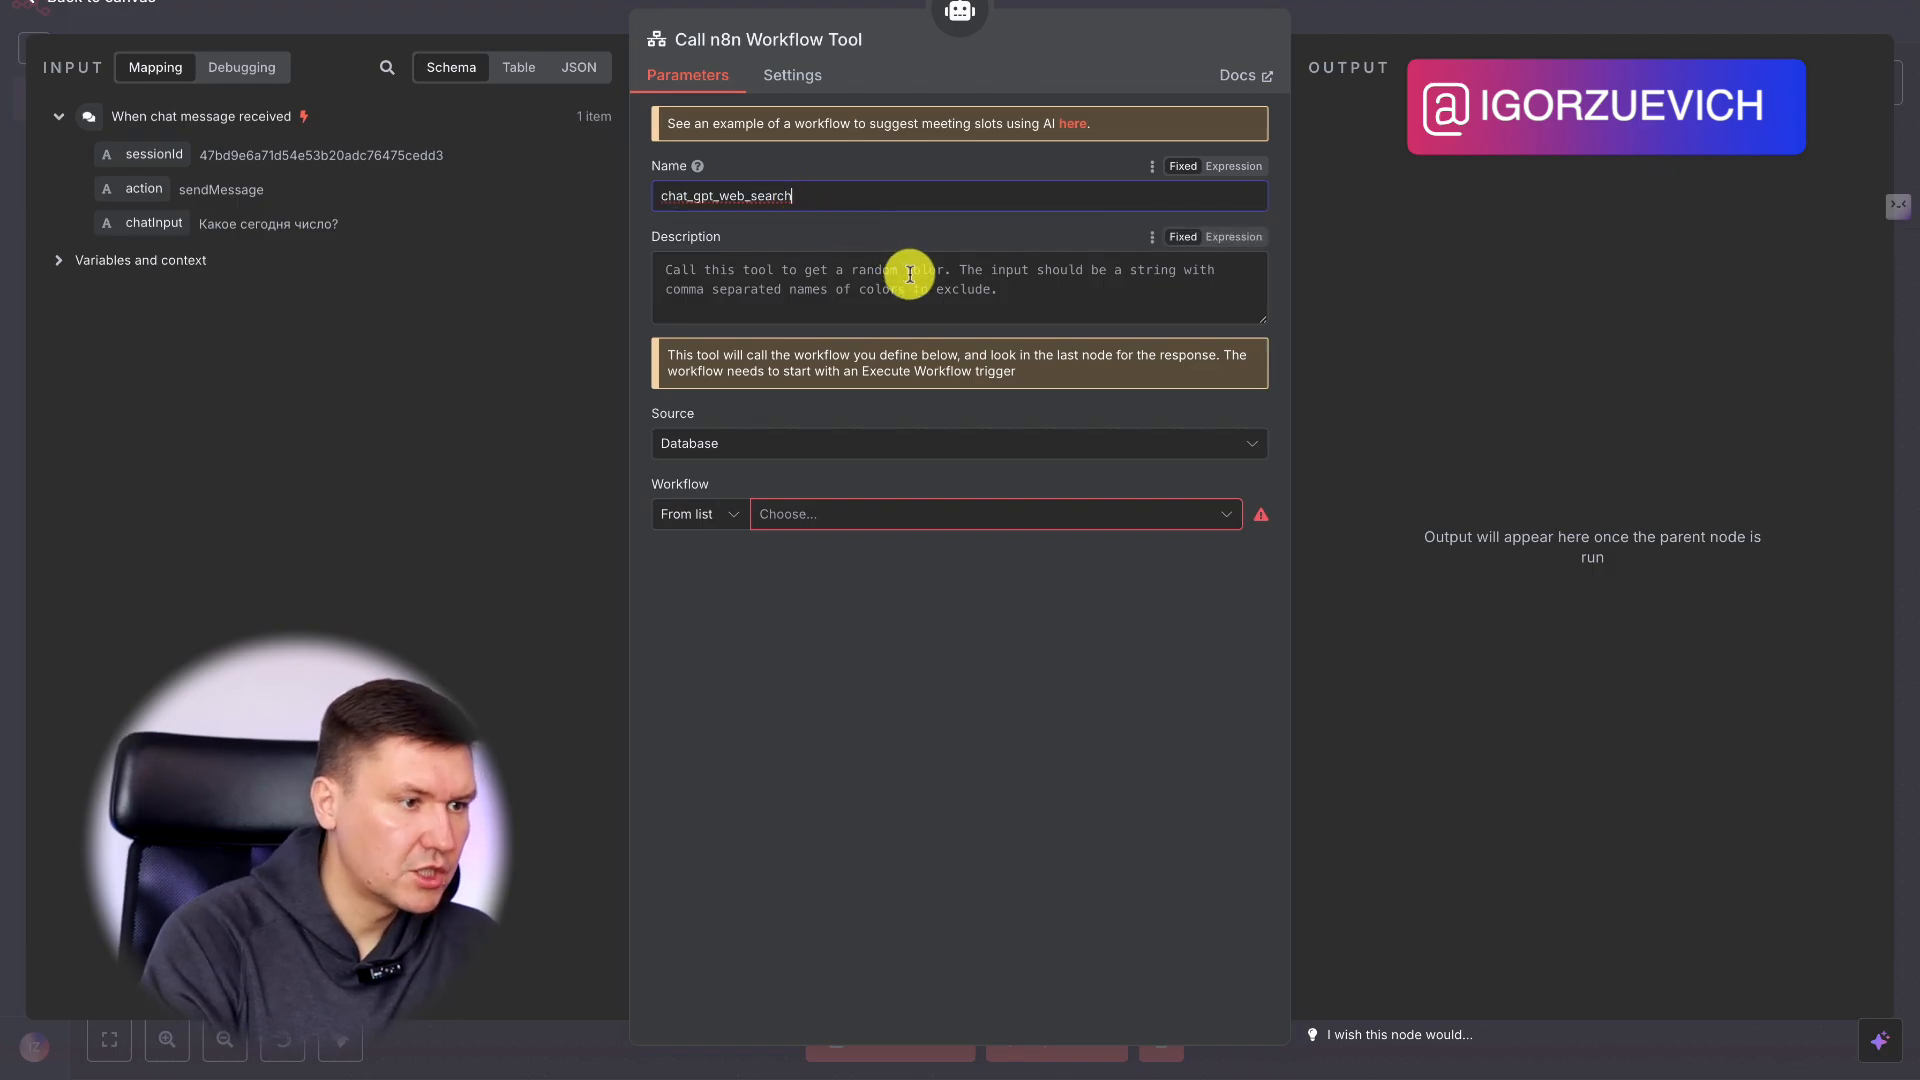
click(1366, 20)
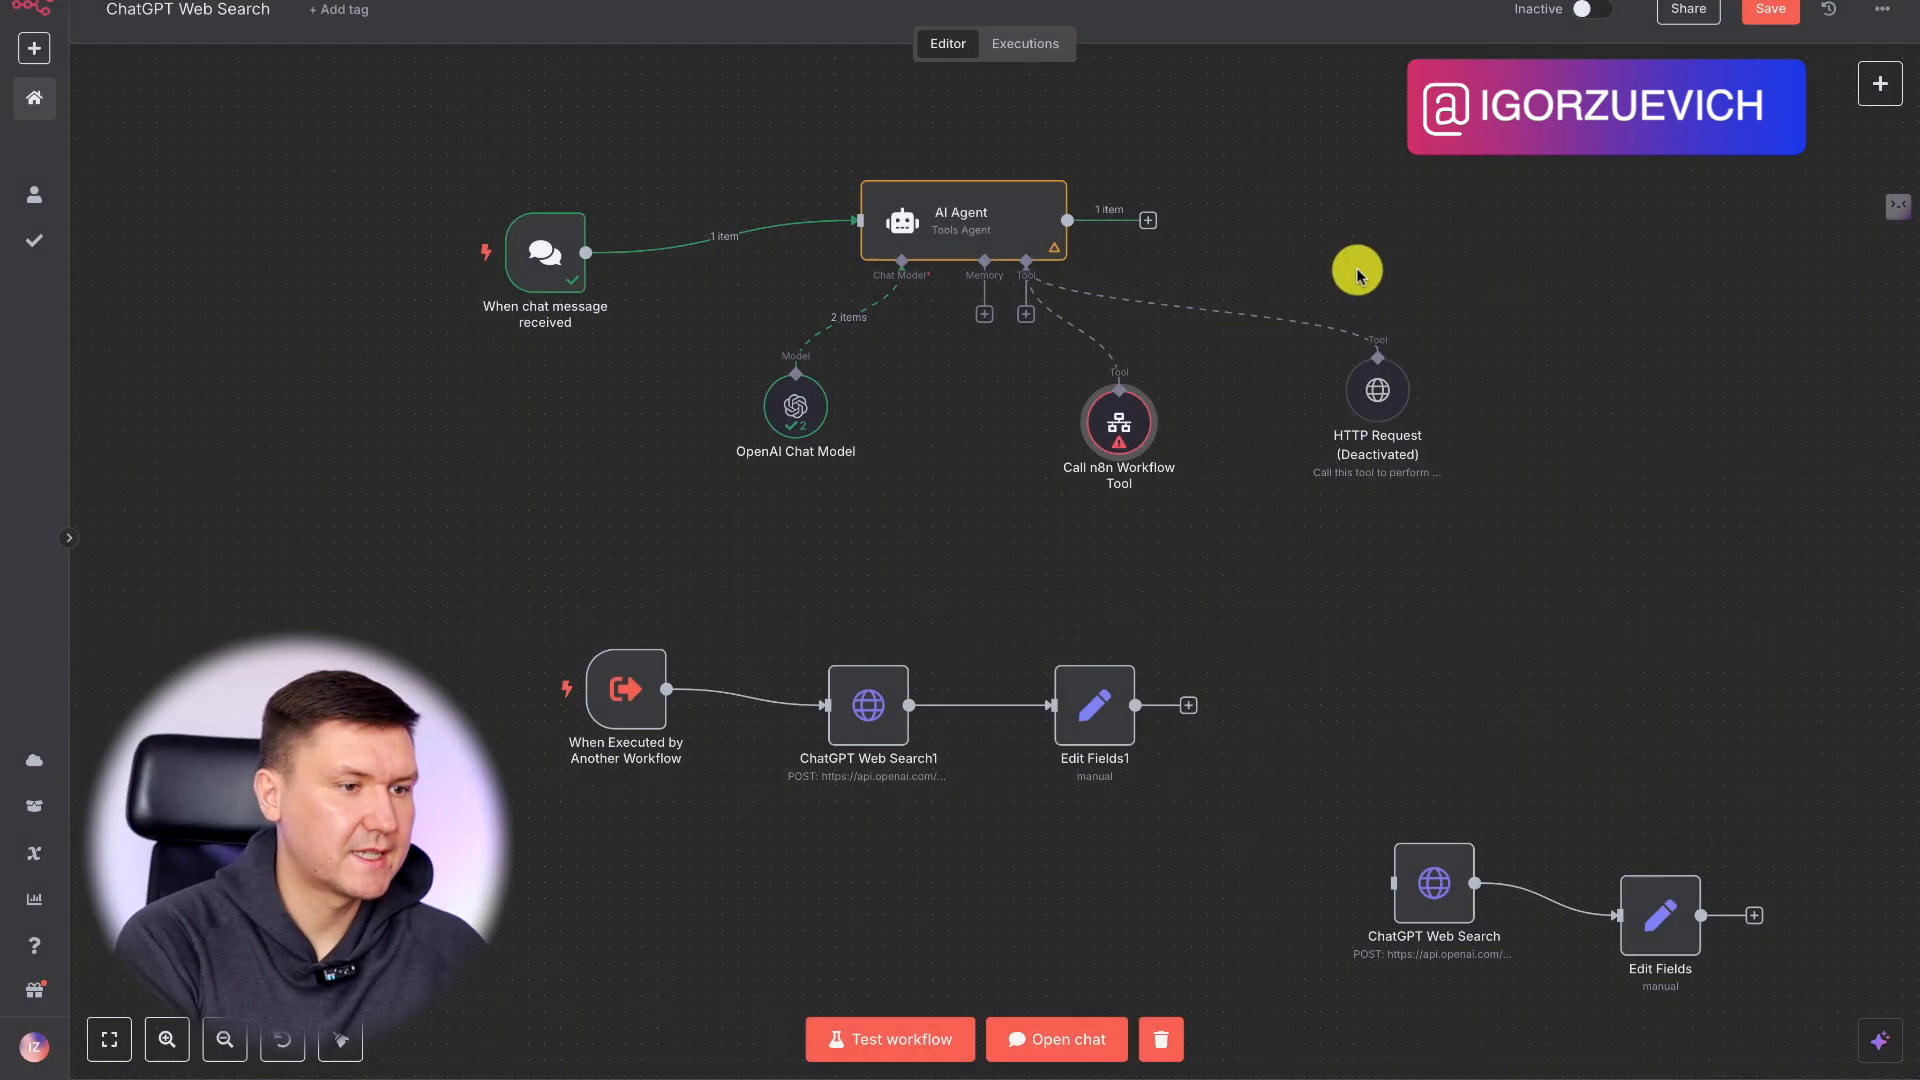
double_click(1313, 338)
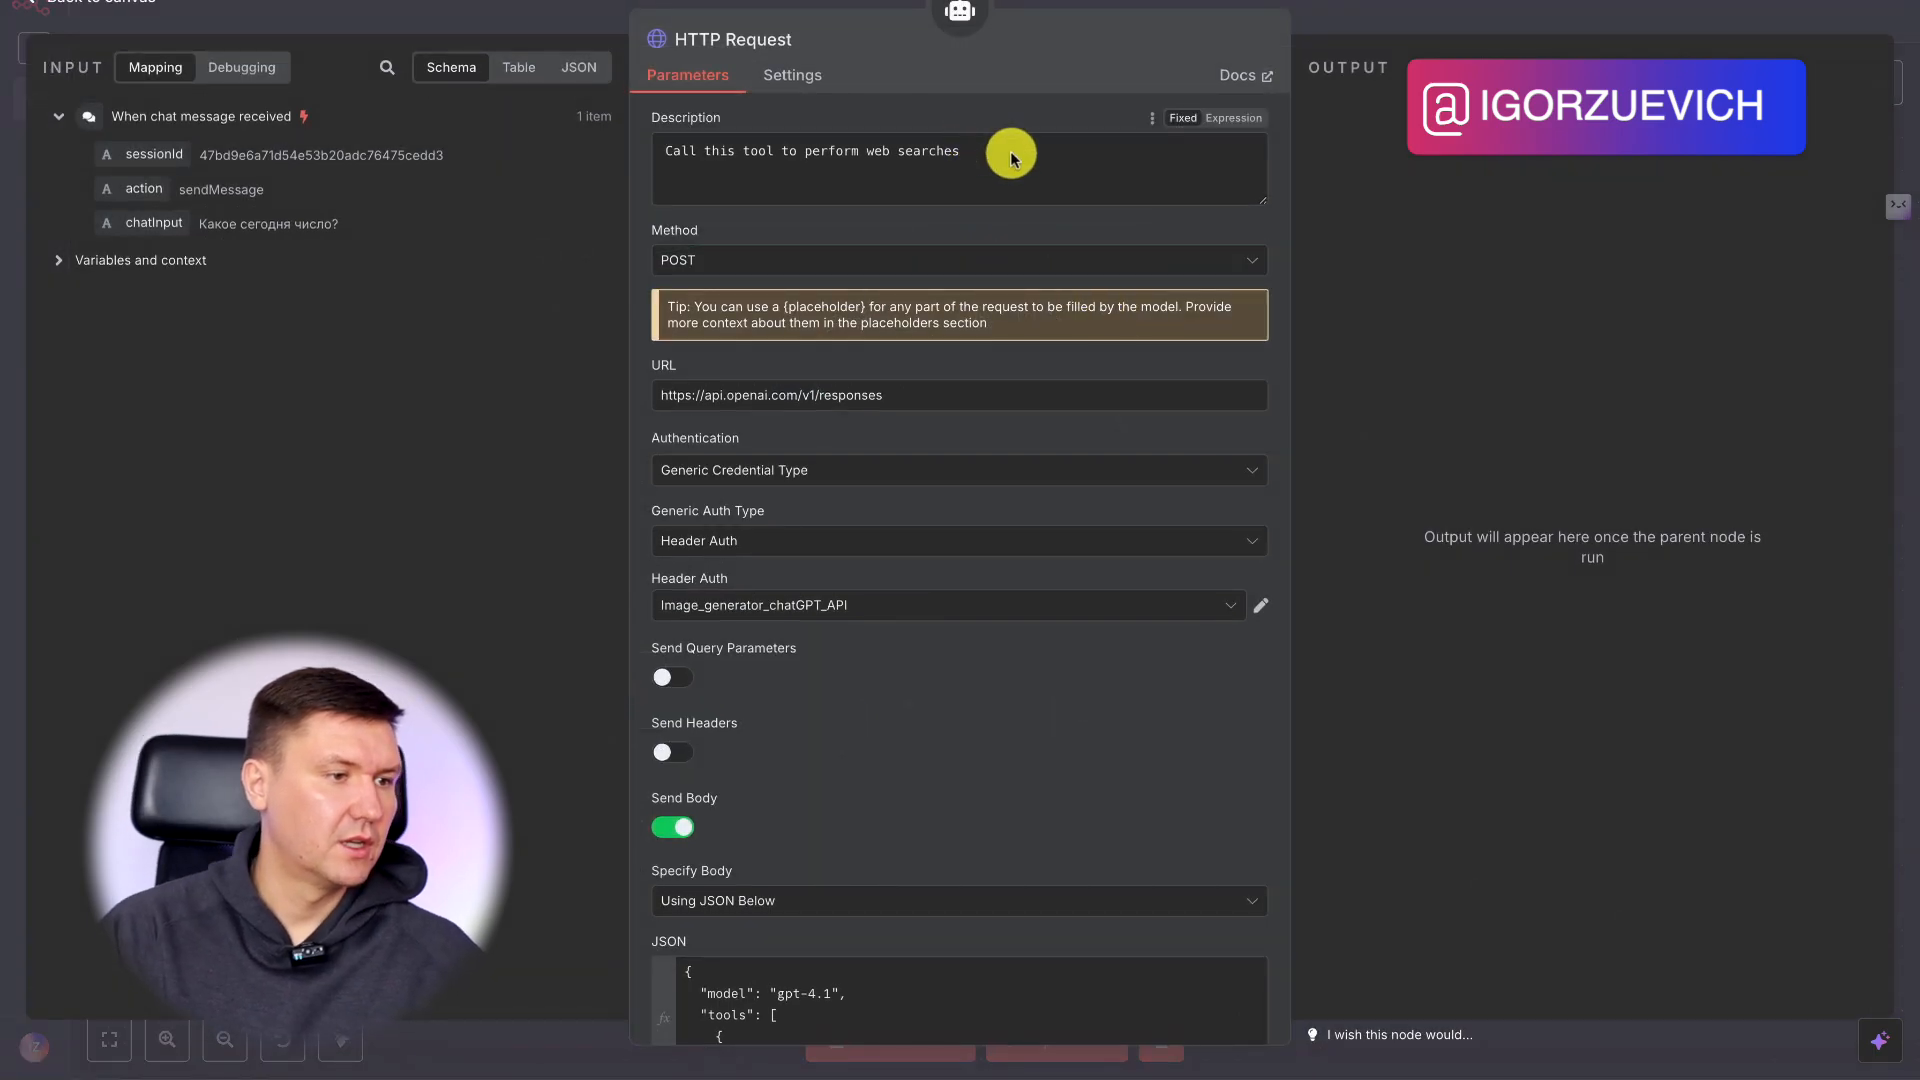
drag(1012, 157, 978, 120)
key(ctrl+c)
click(1415, 8)
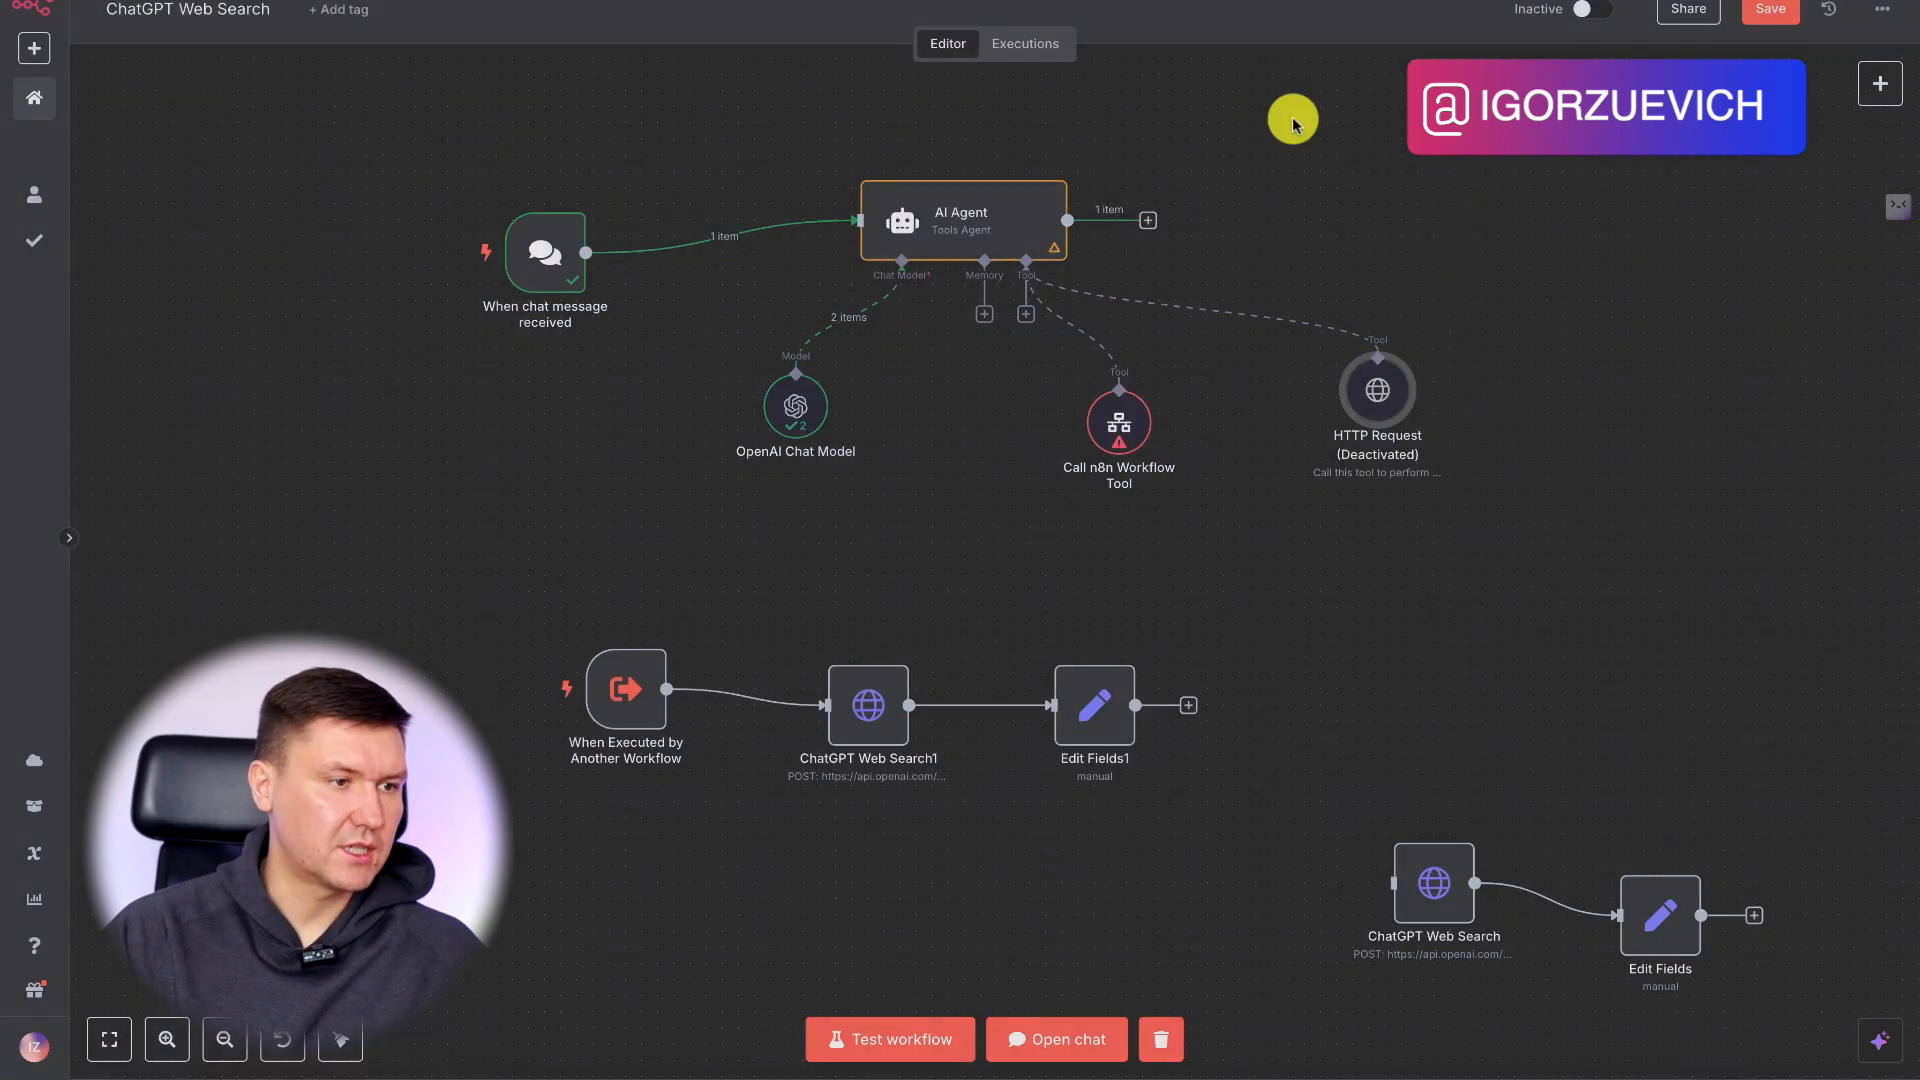
double_click(1134, 419)
click(758, 298)
key(ctrl+v)
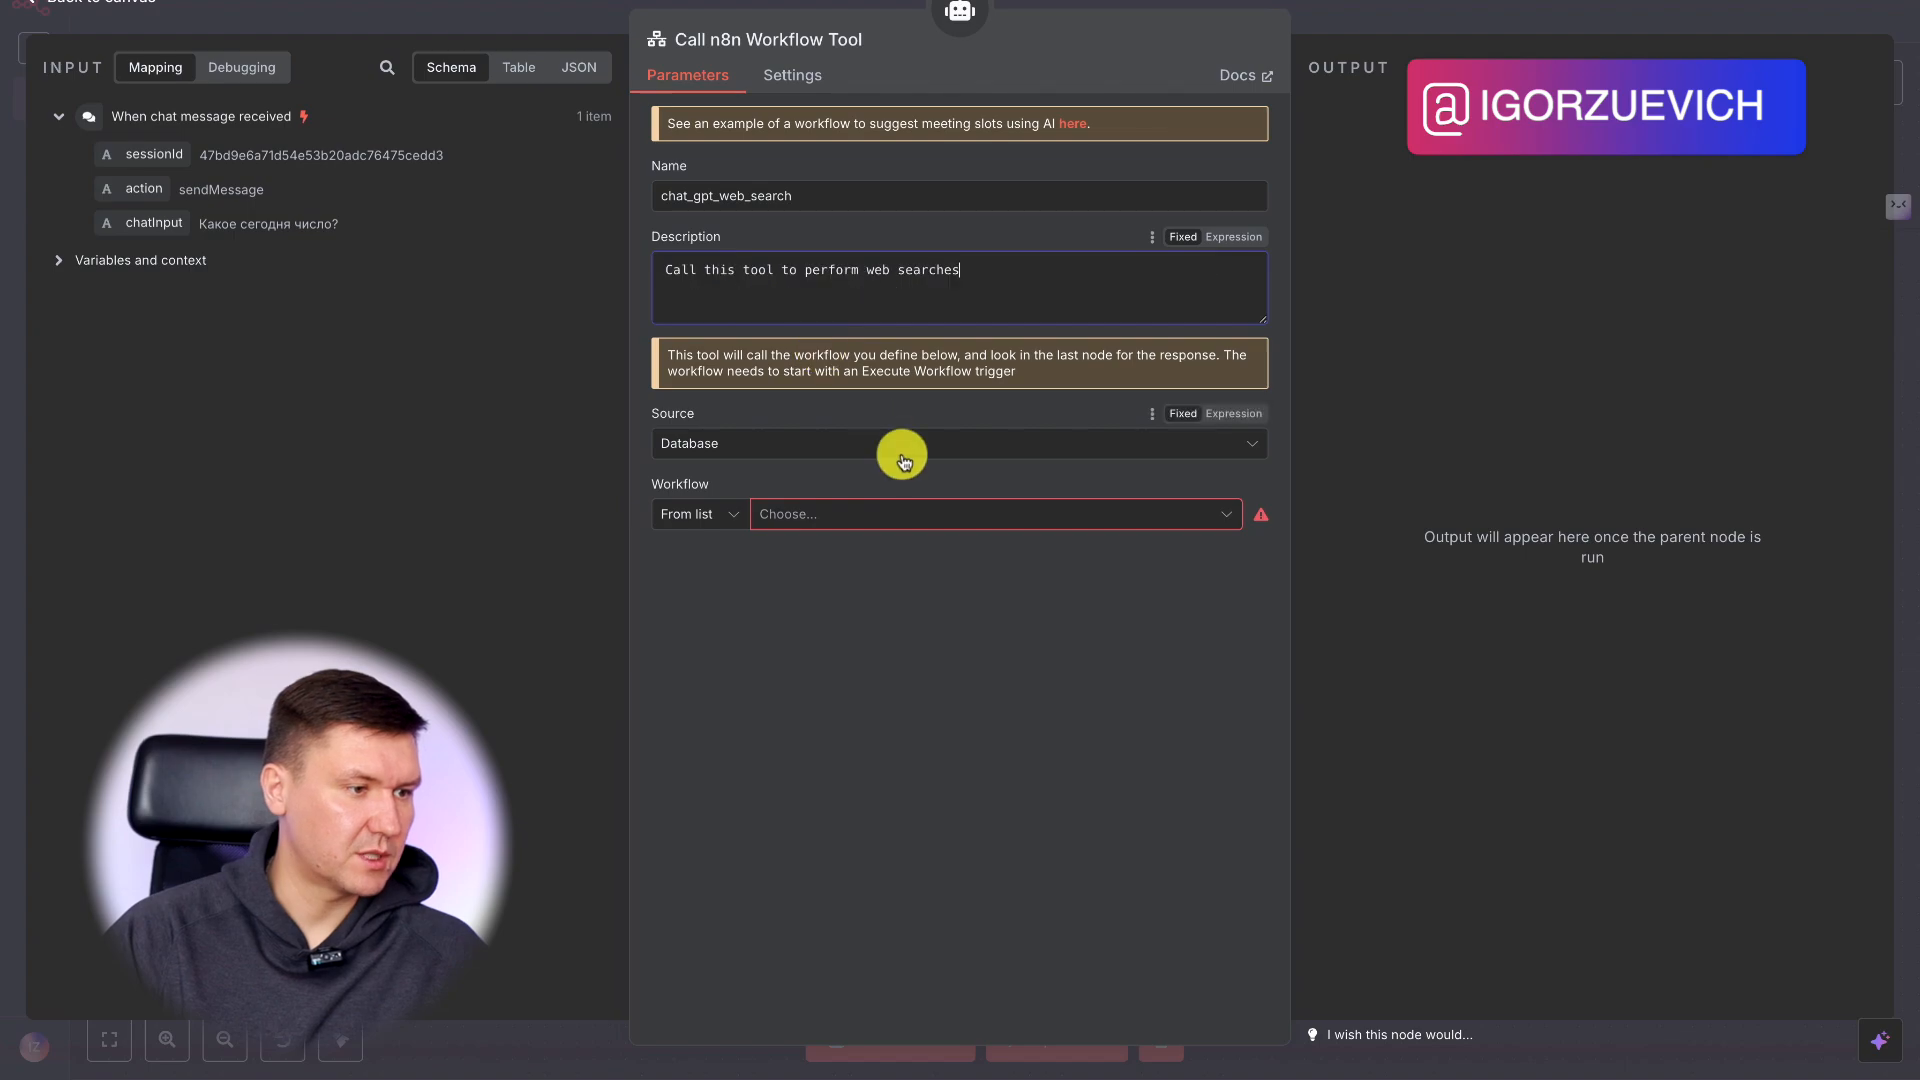
Choose ChatGPT Web Search as the workflow the Call n8n Workflow Tool runs, and save the workflow.
click(817, 446)
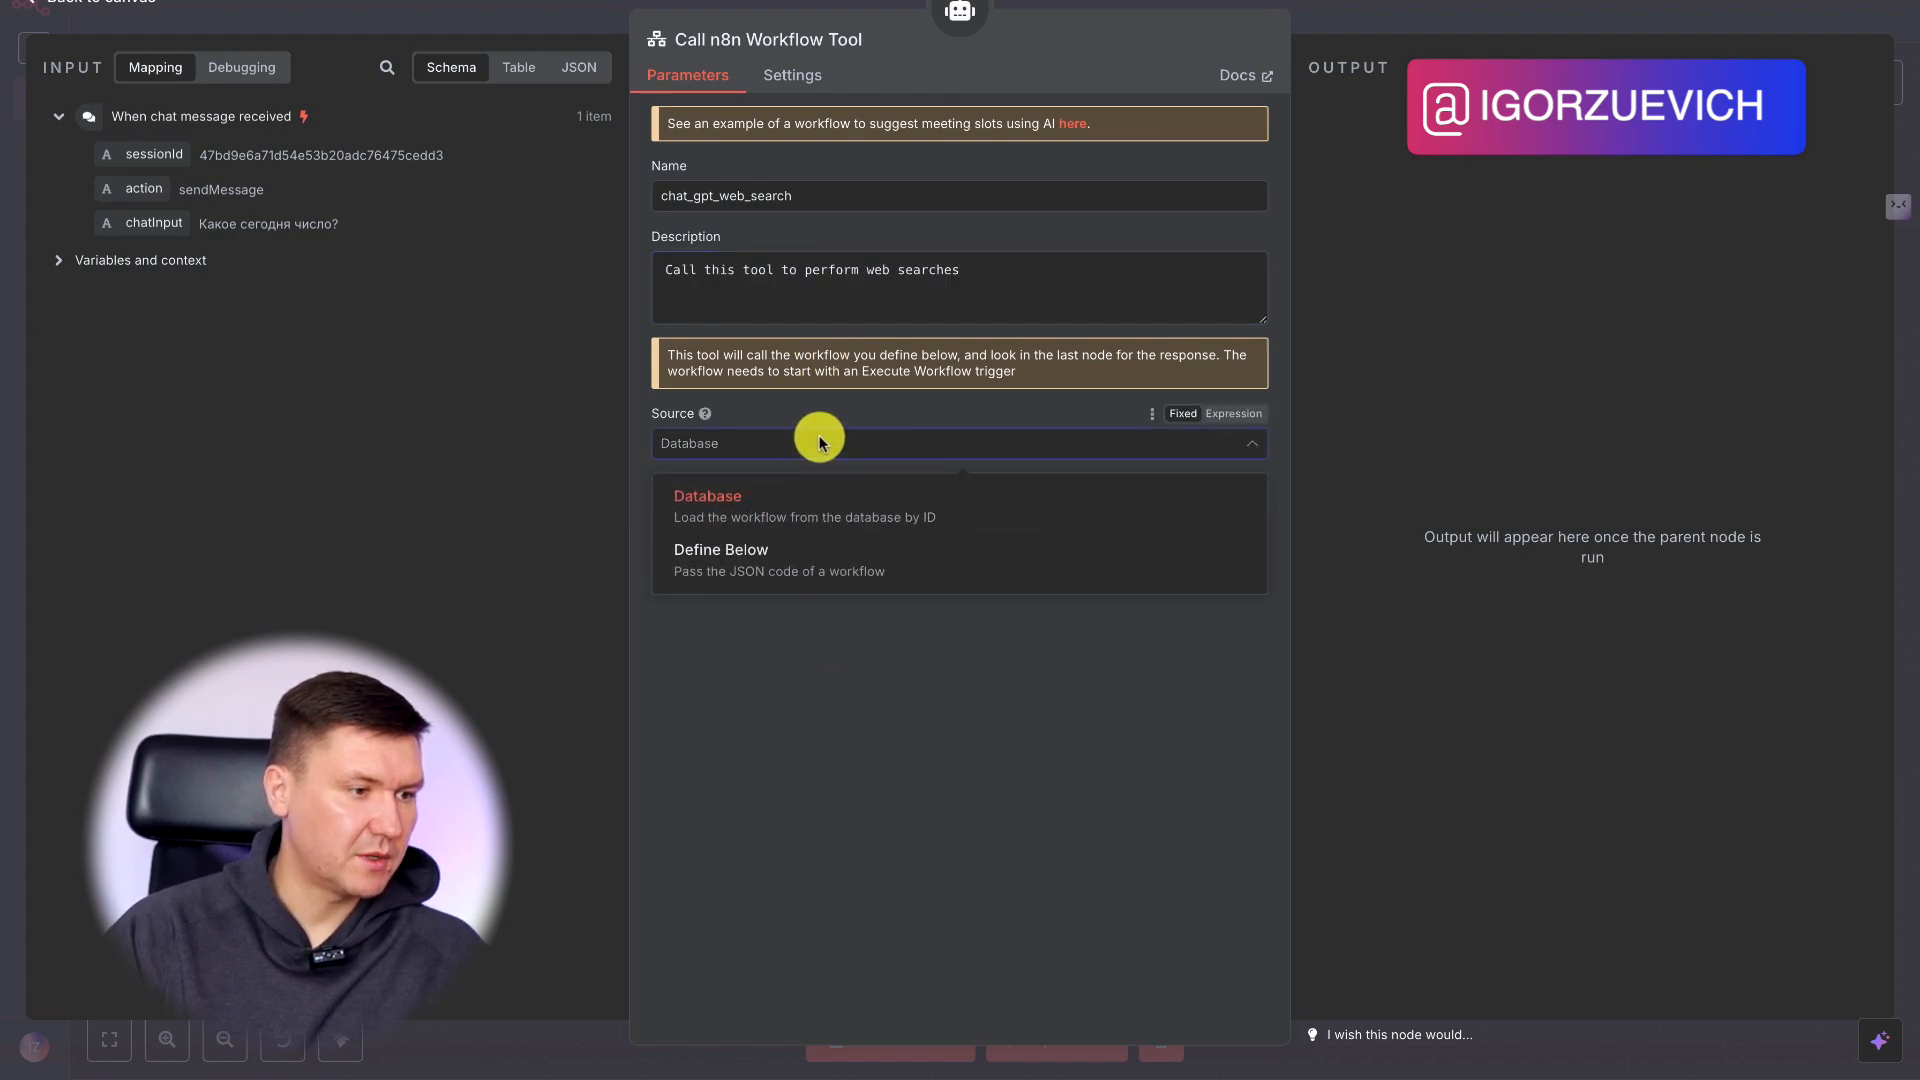
click(816, 443)
click(850, 513)
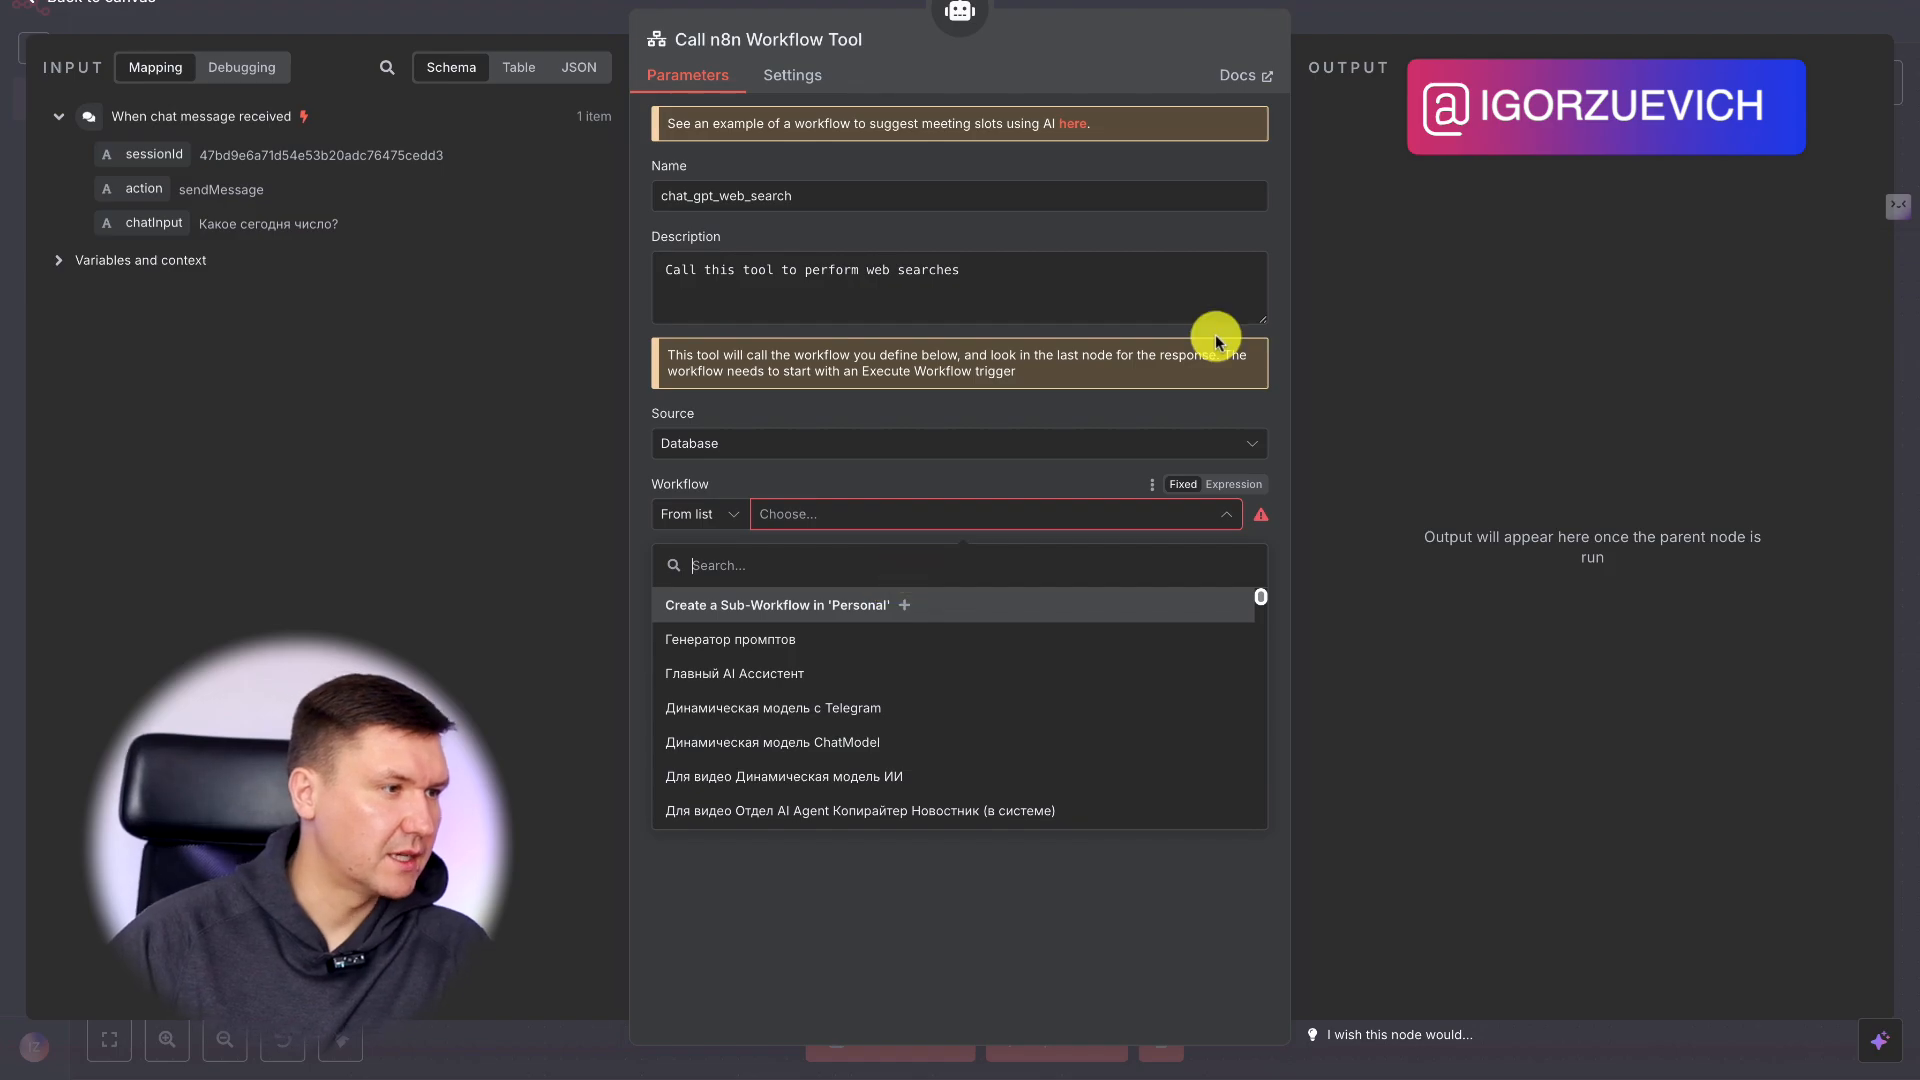
click(1404, 14)
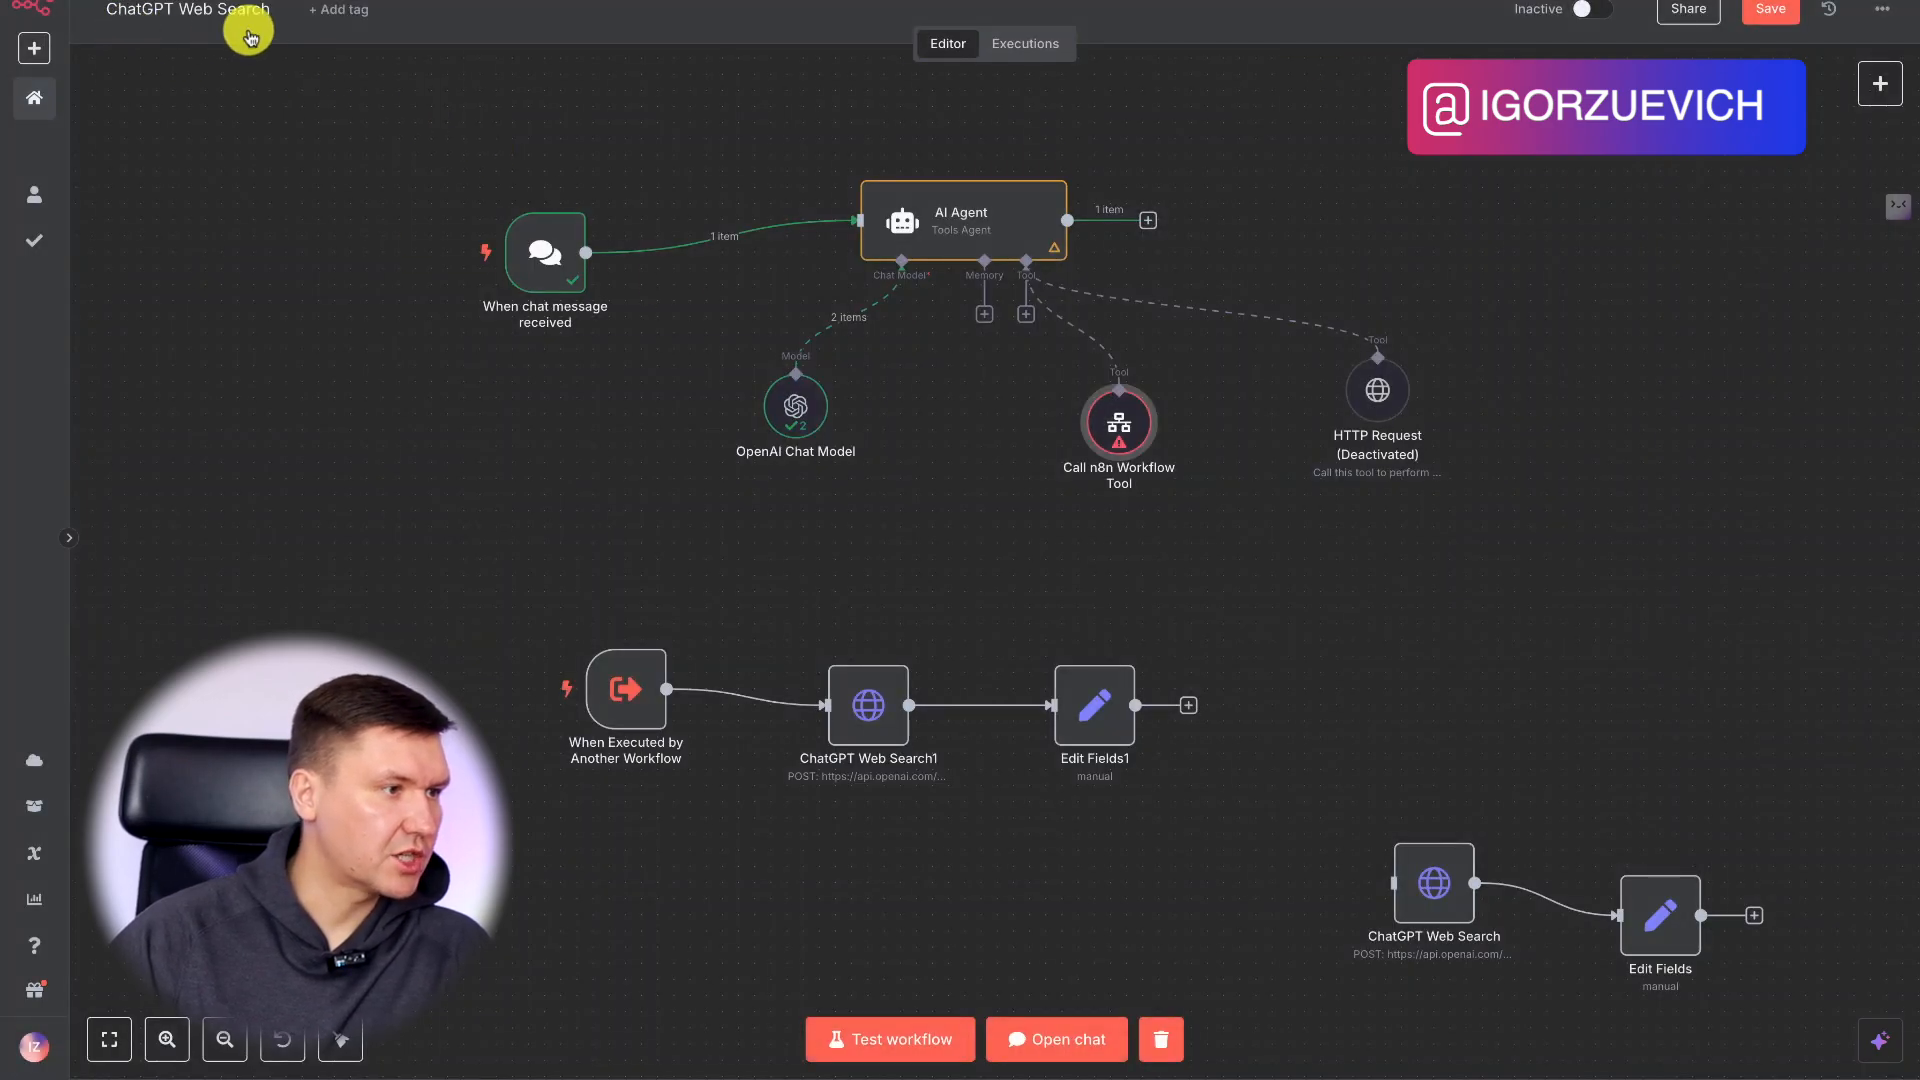
double_click(1121, 420)
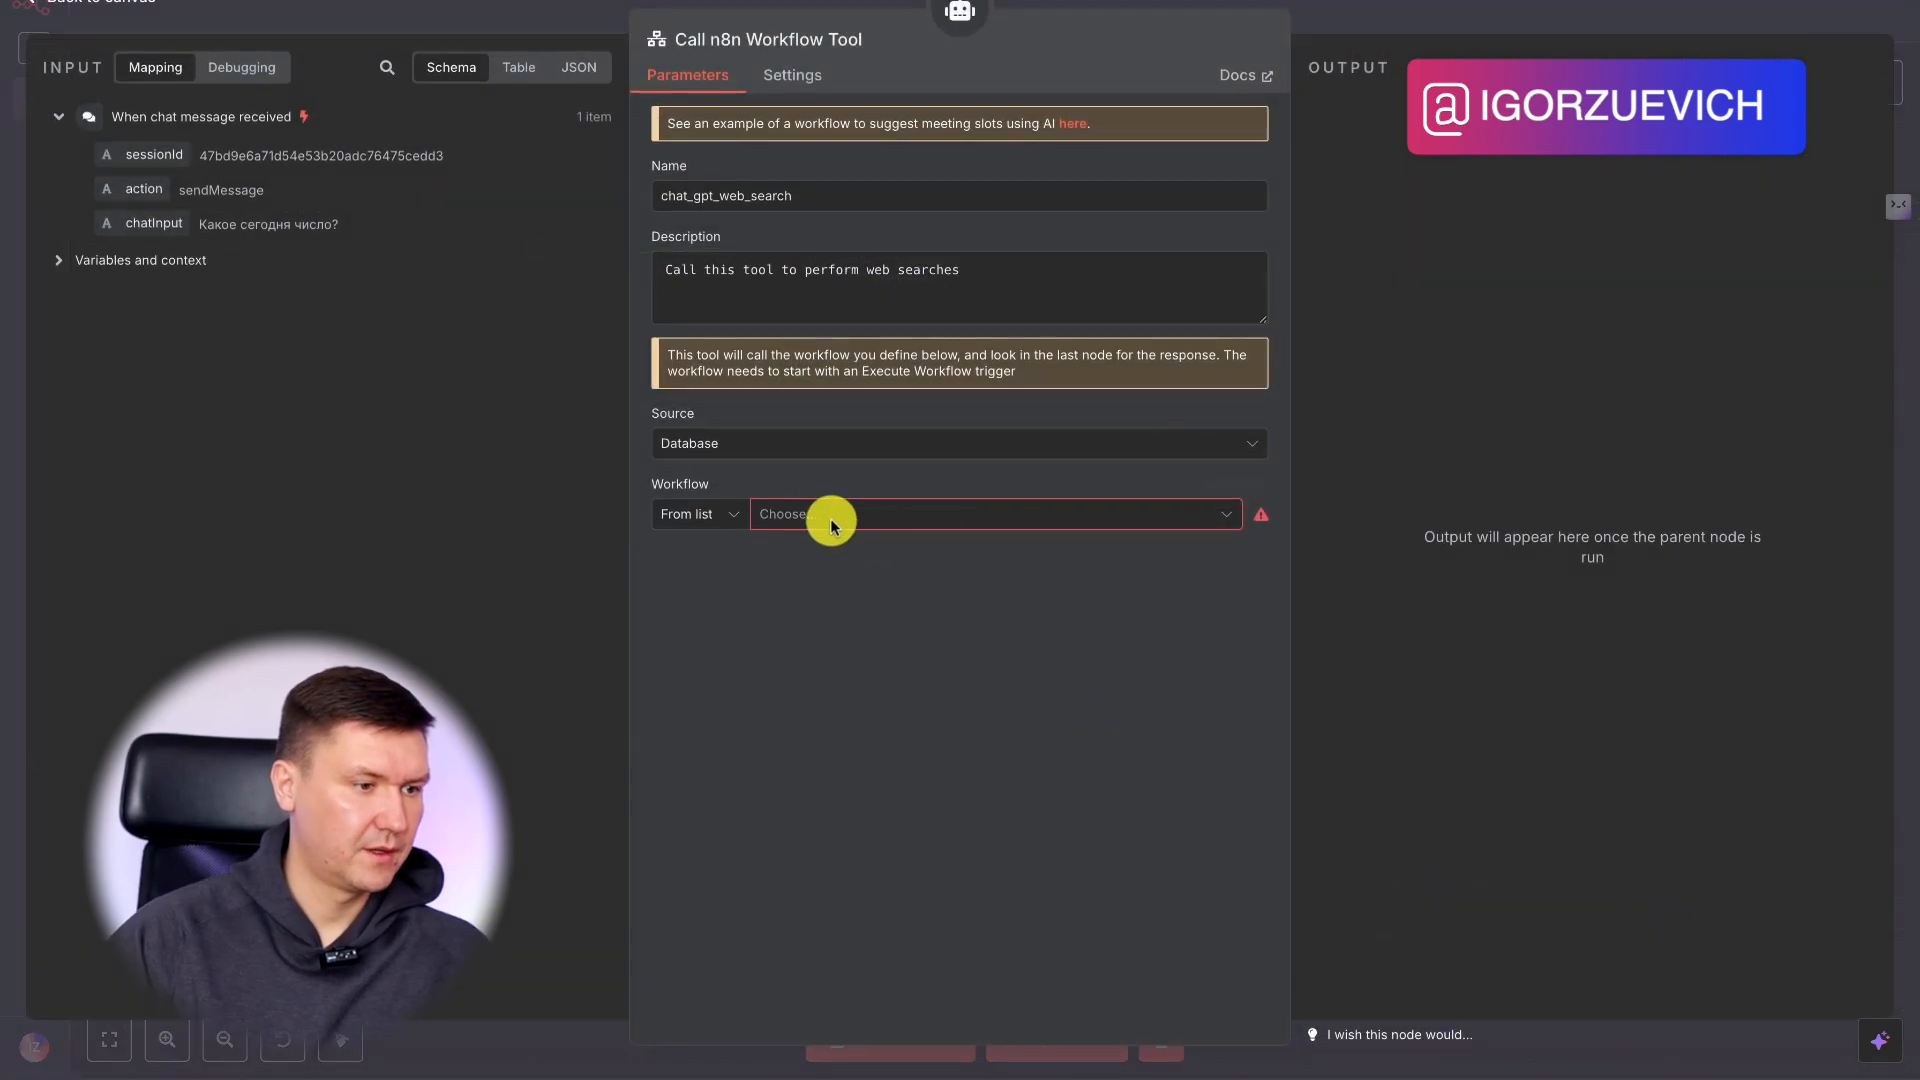
click(831, 524)
text(cha)
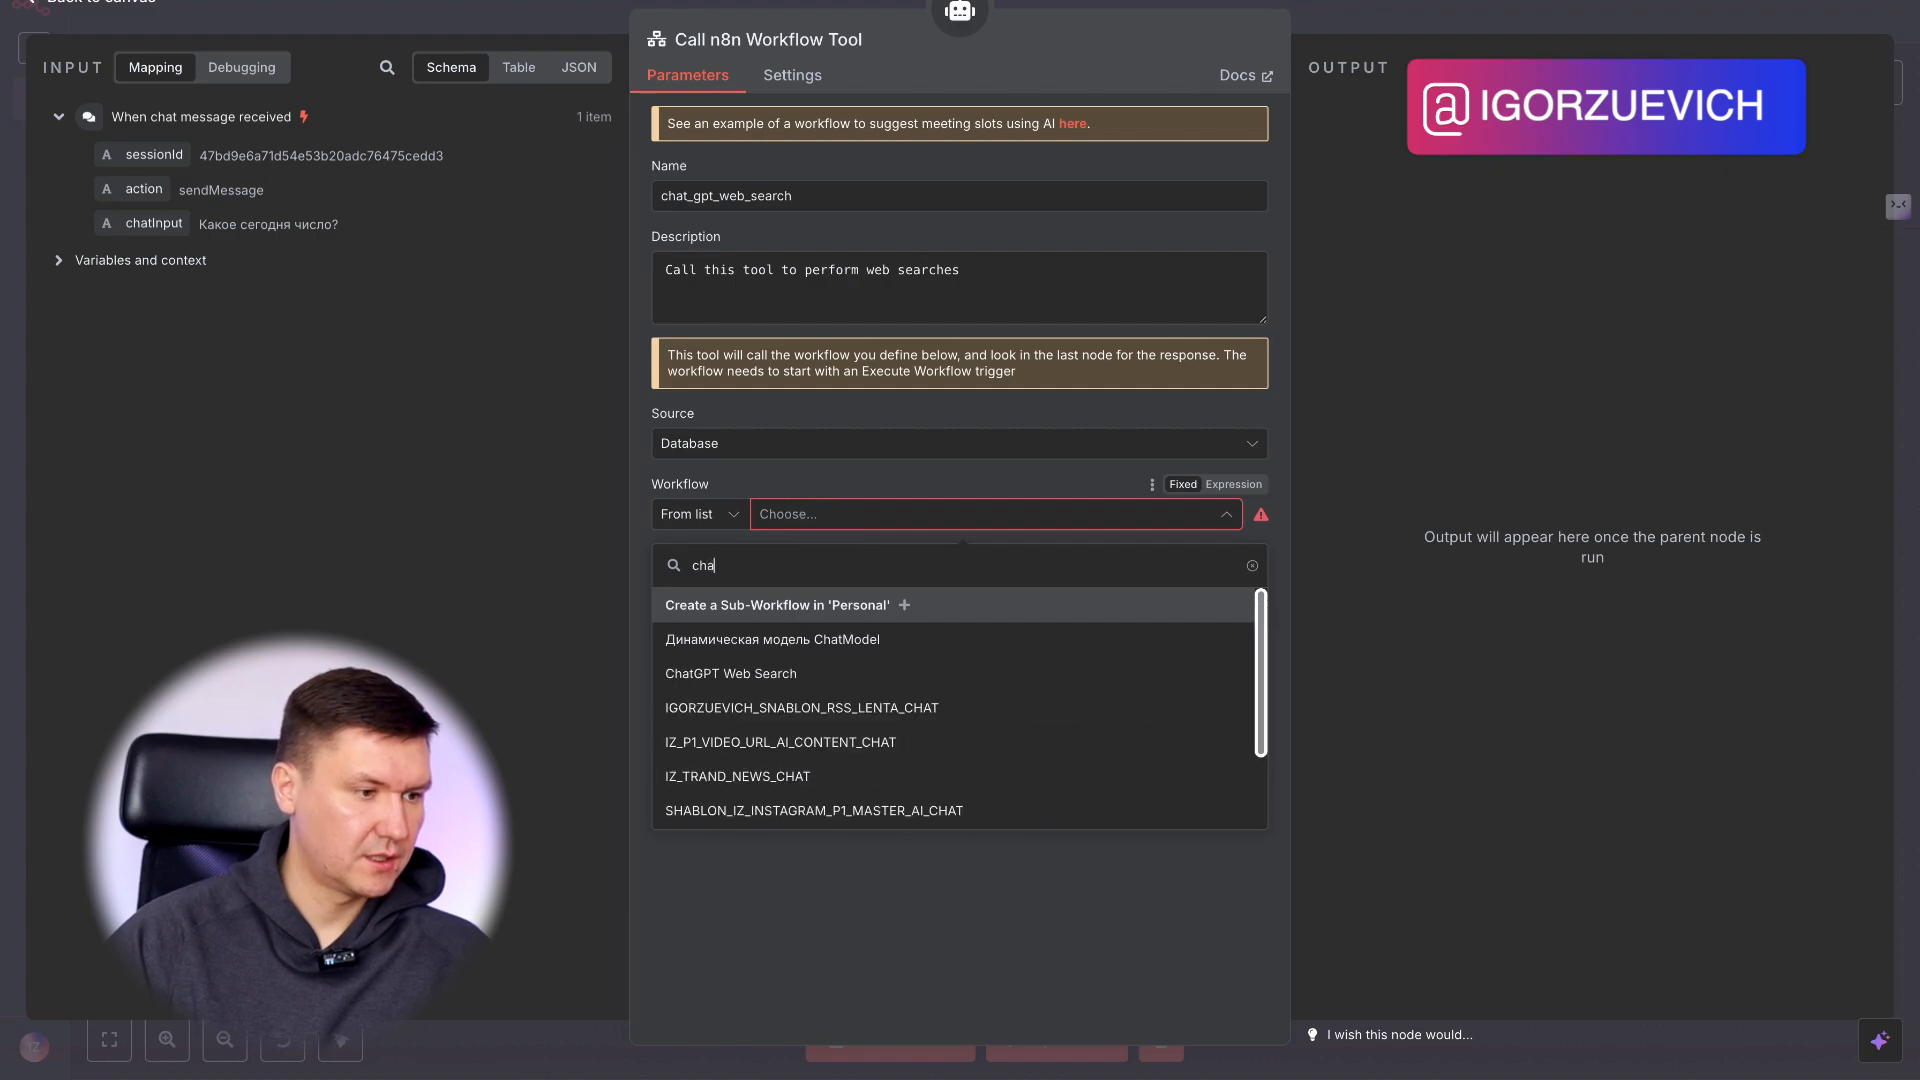
scroll(829, 665, down, 1)
click(870, 664)
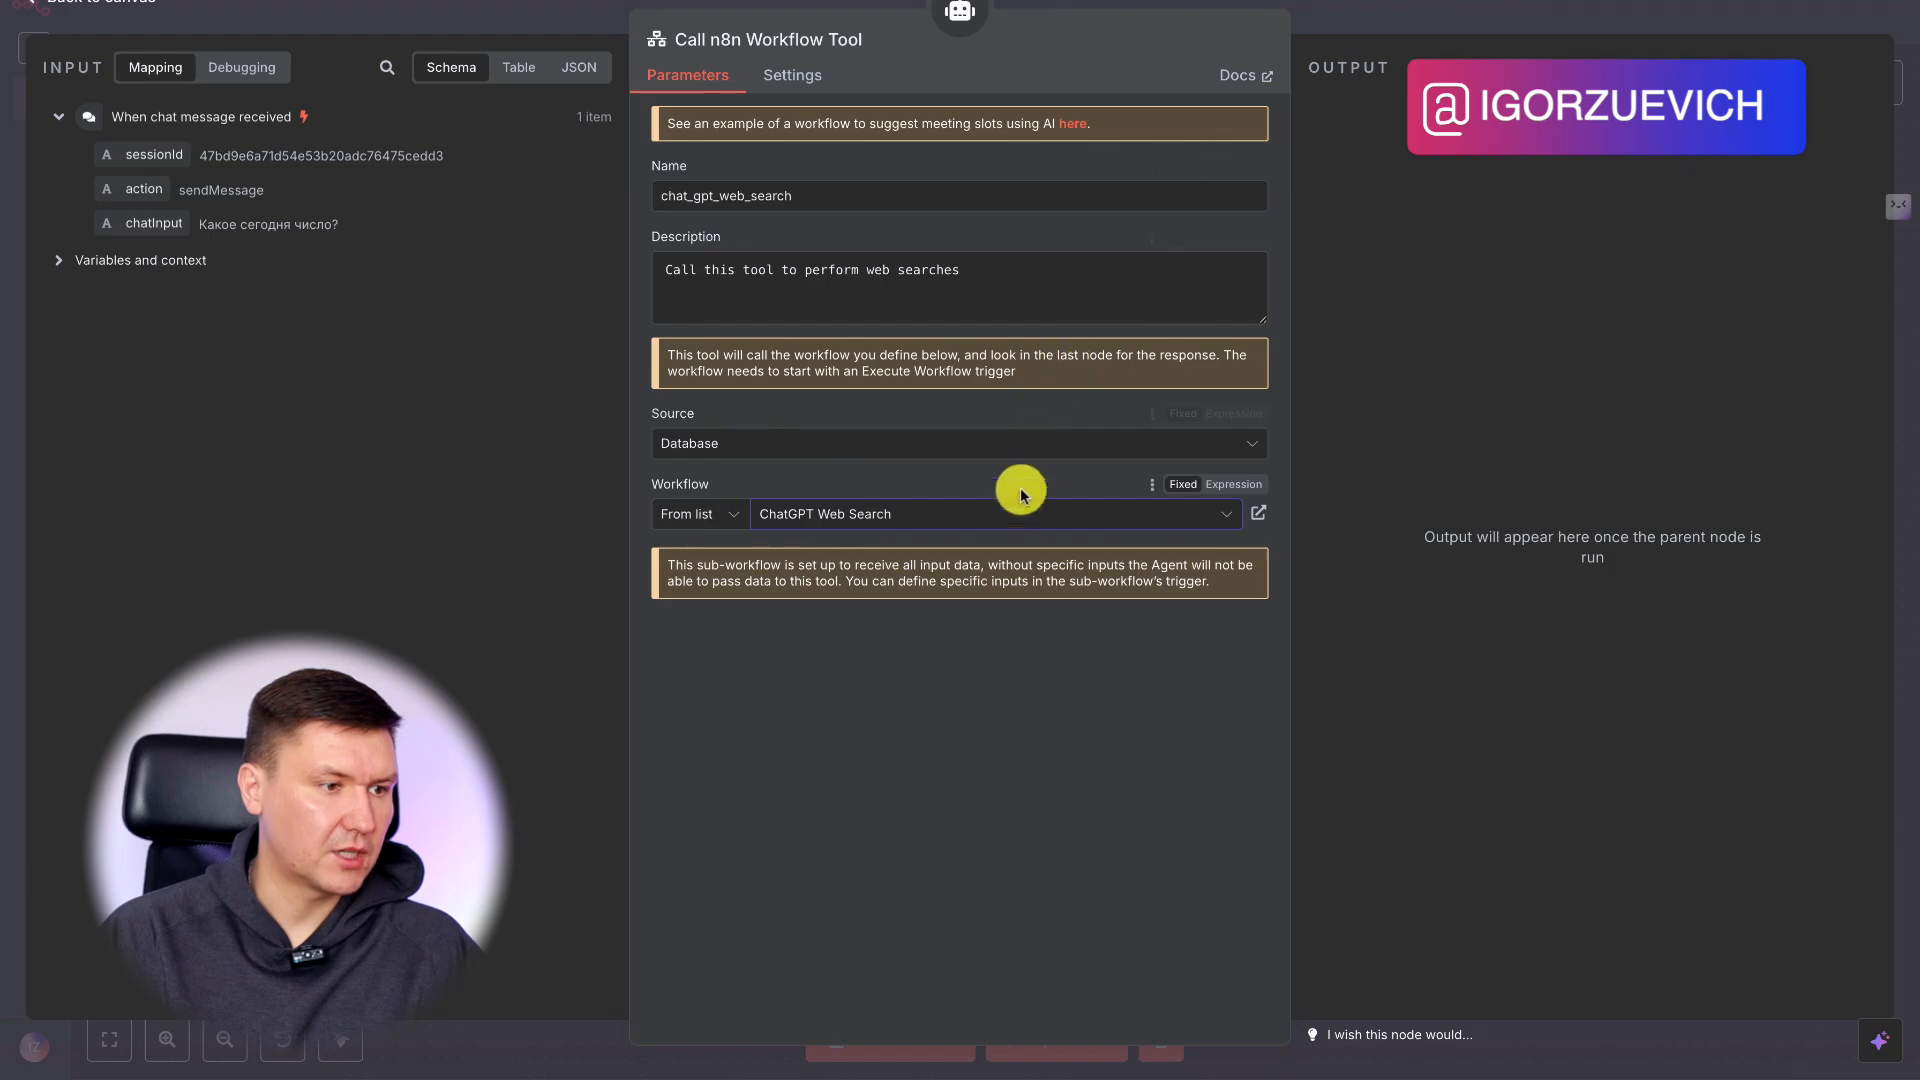
click(1443, 27)
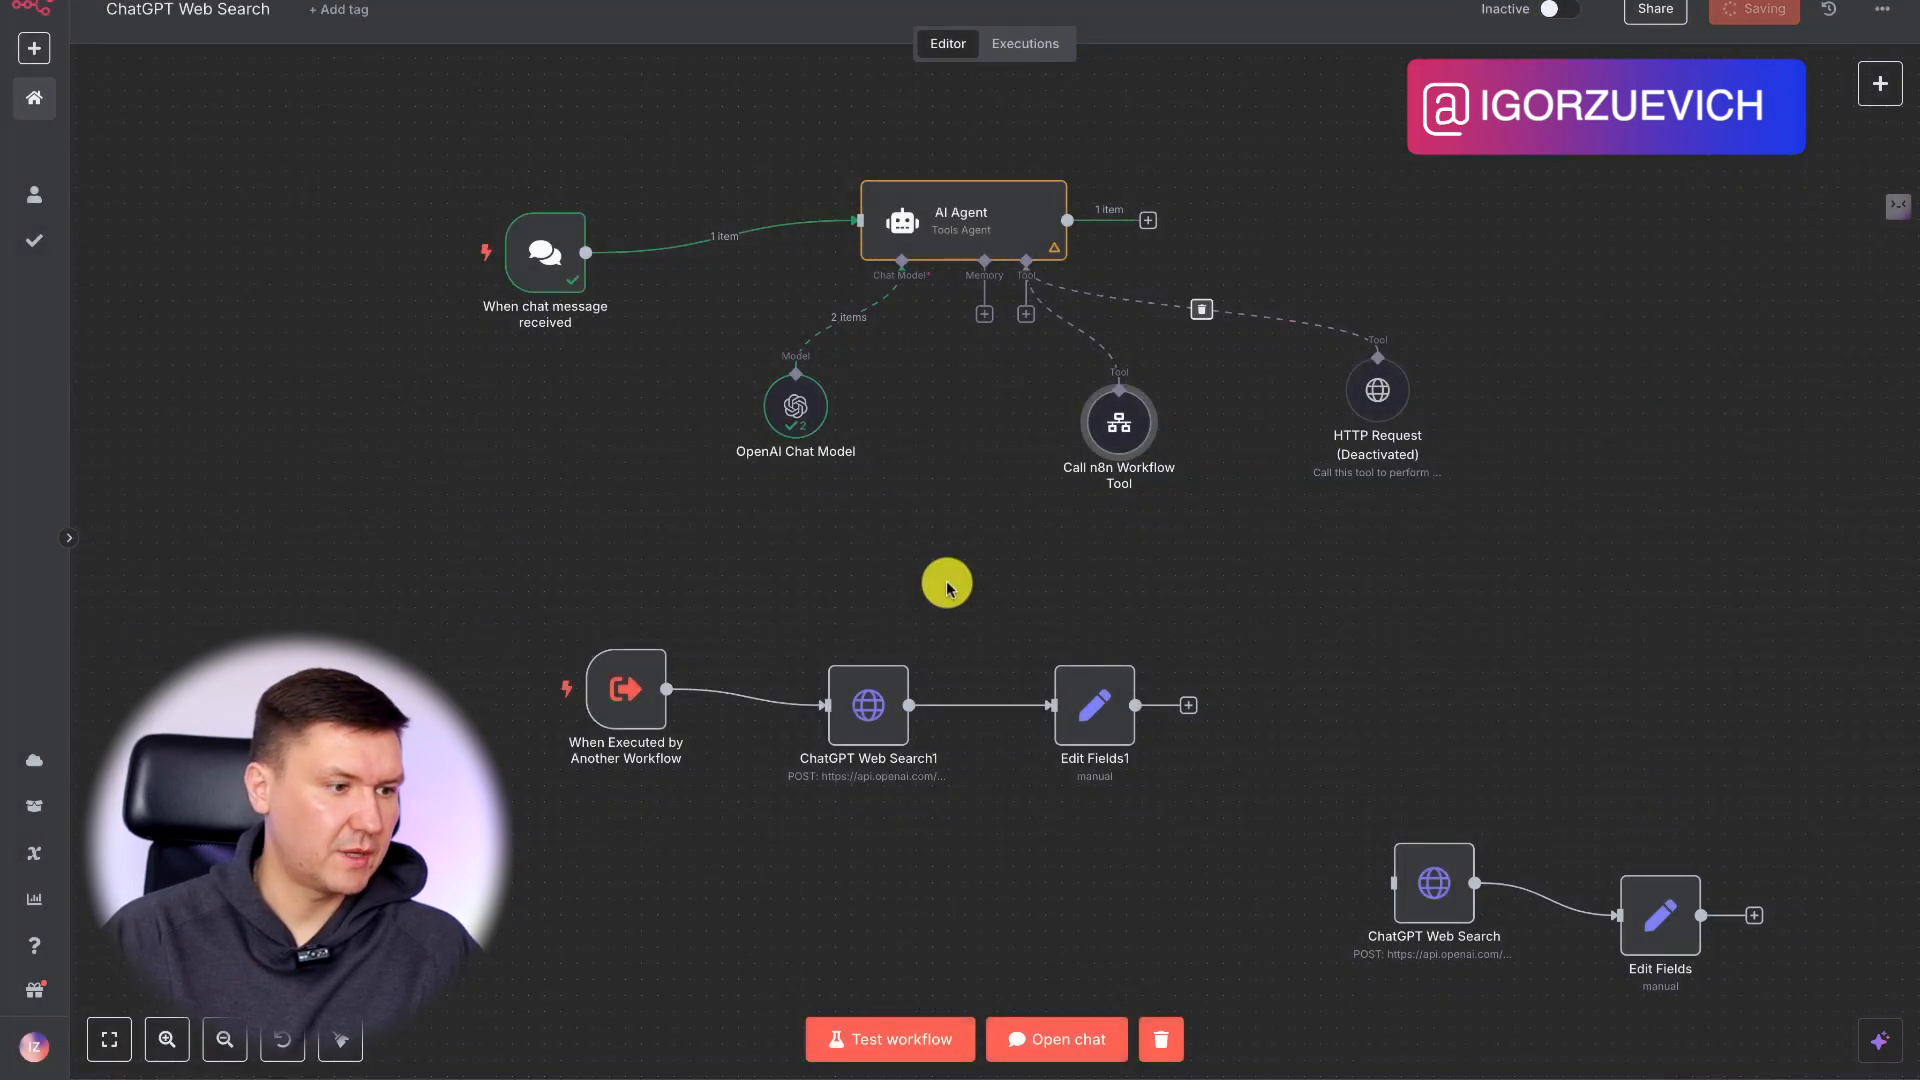
Check the sub-workflow trigger's input schema and map the chat trigger's chatInput to the tool's messange input as {{ $json.chatInput }}.
double_click(652, 712)
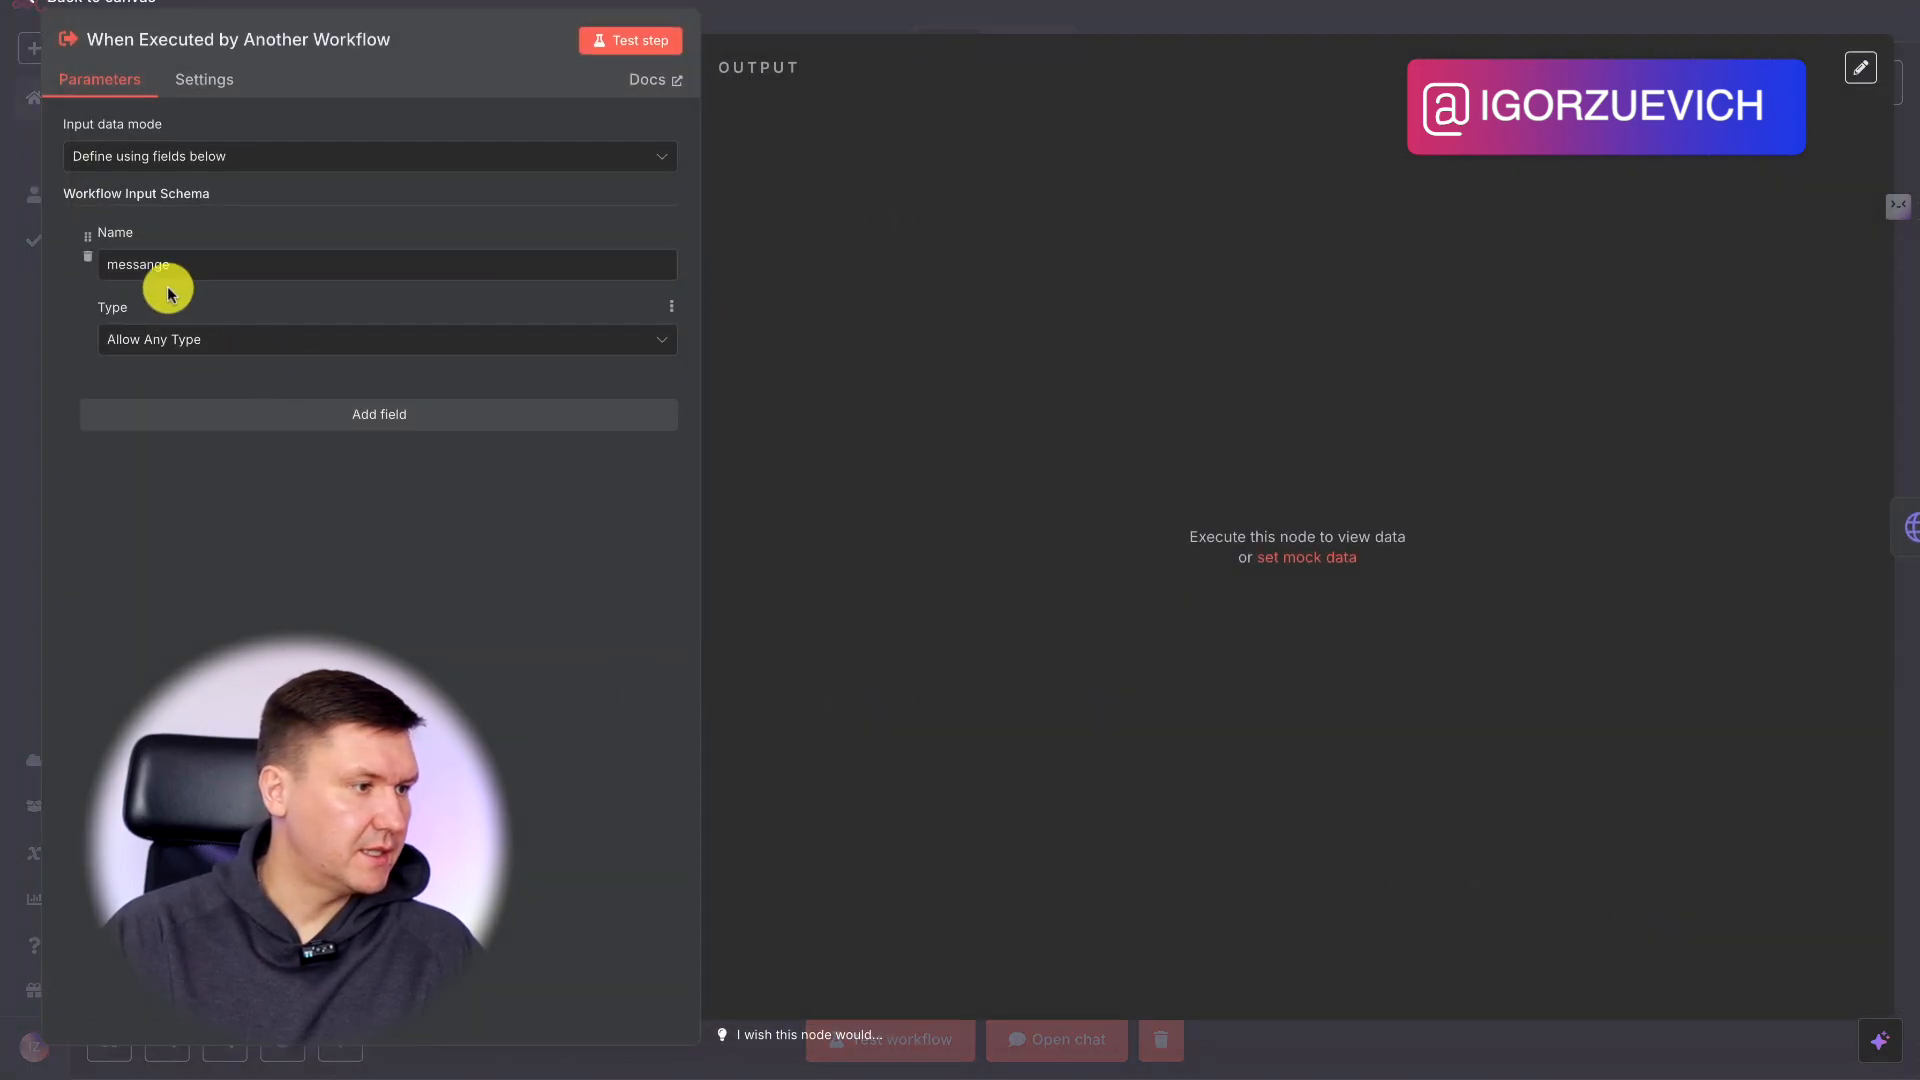
click(1131, 5)
double_click(1135, 435)
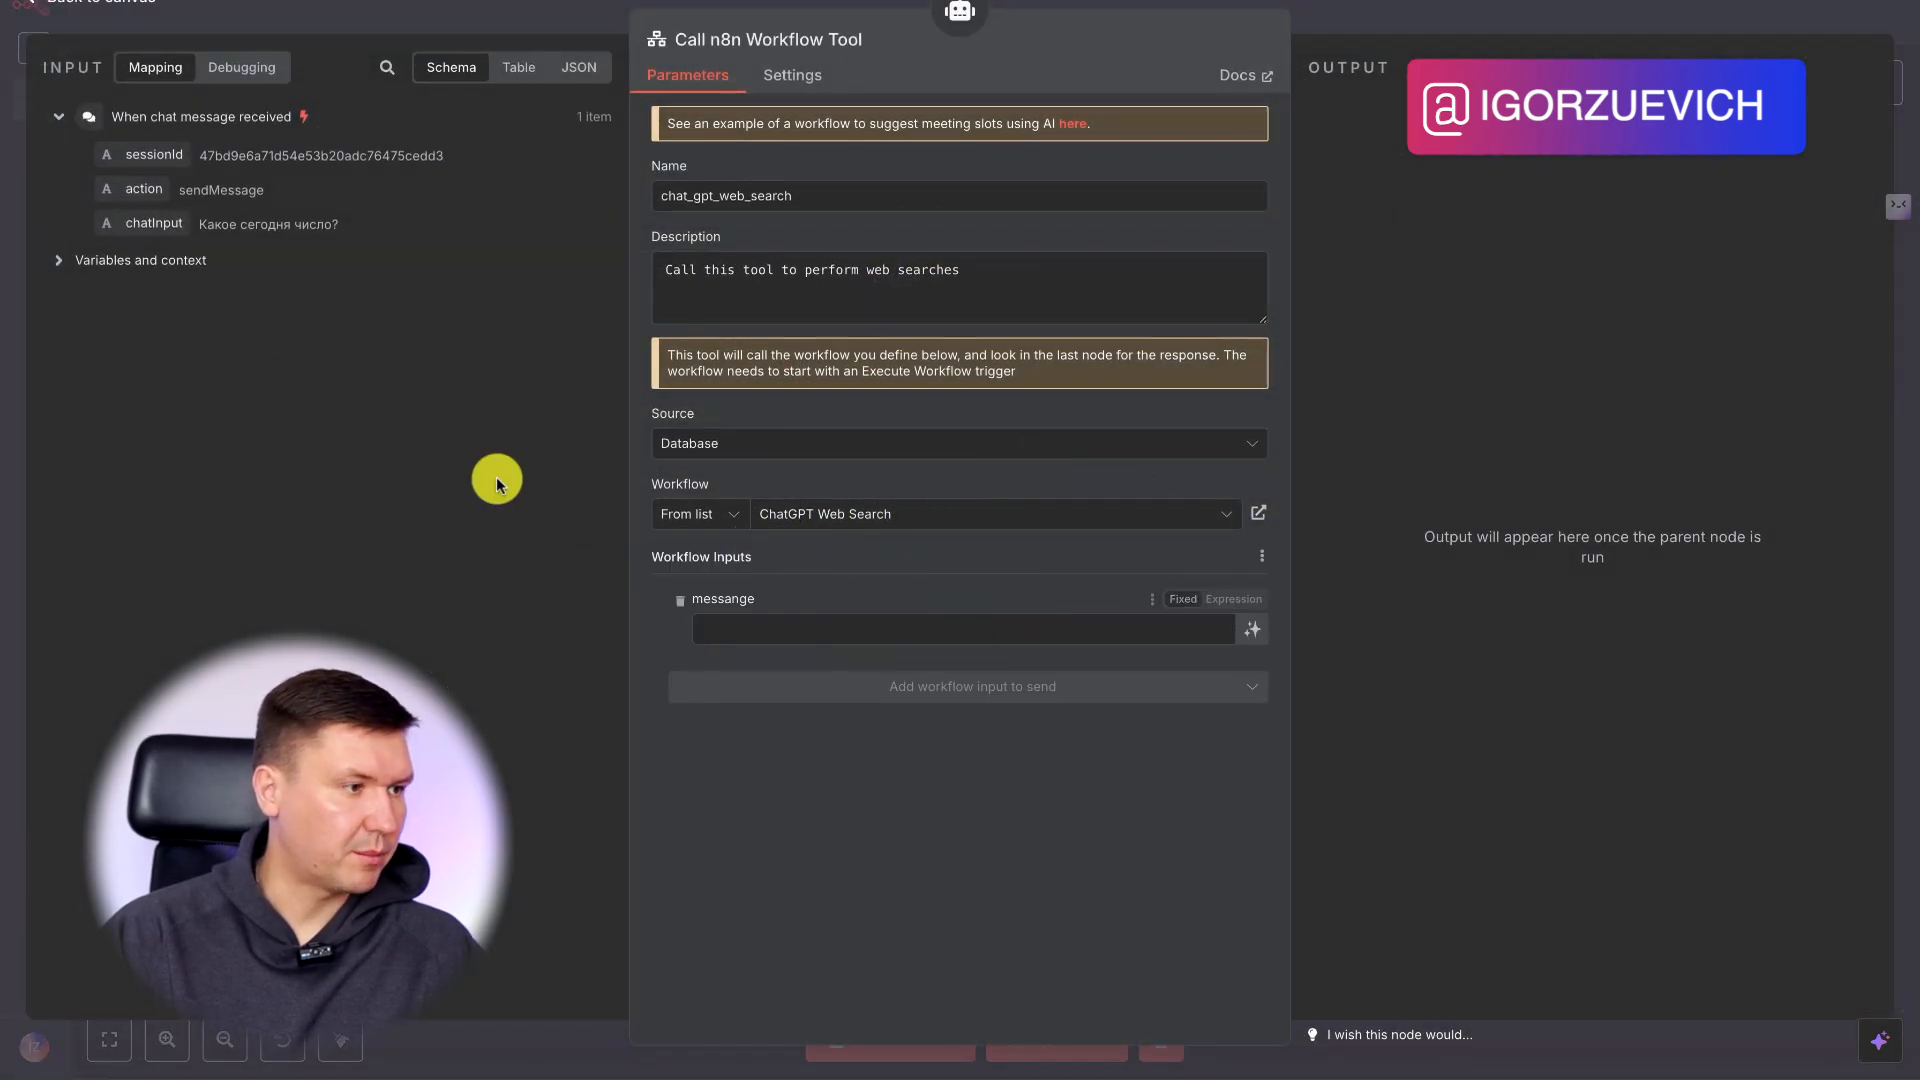
drag(130, 230, 852, 632)
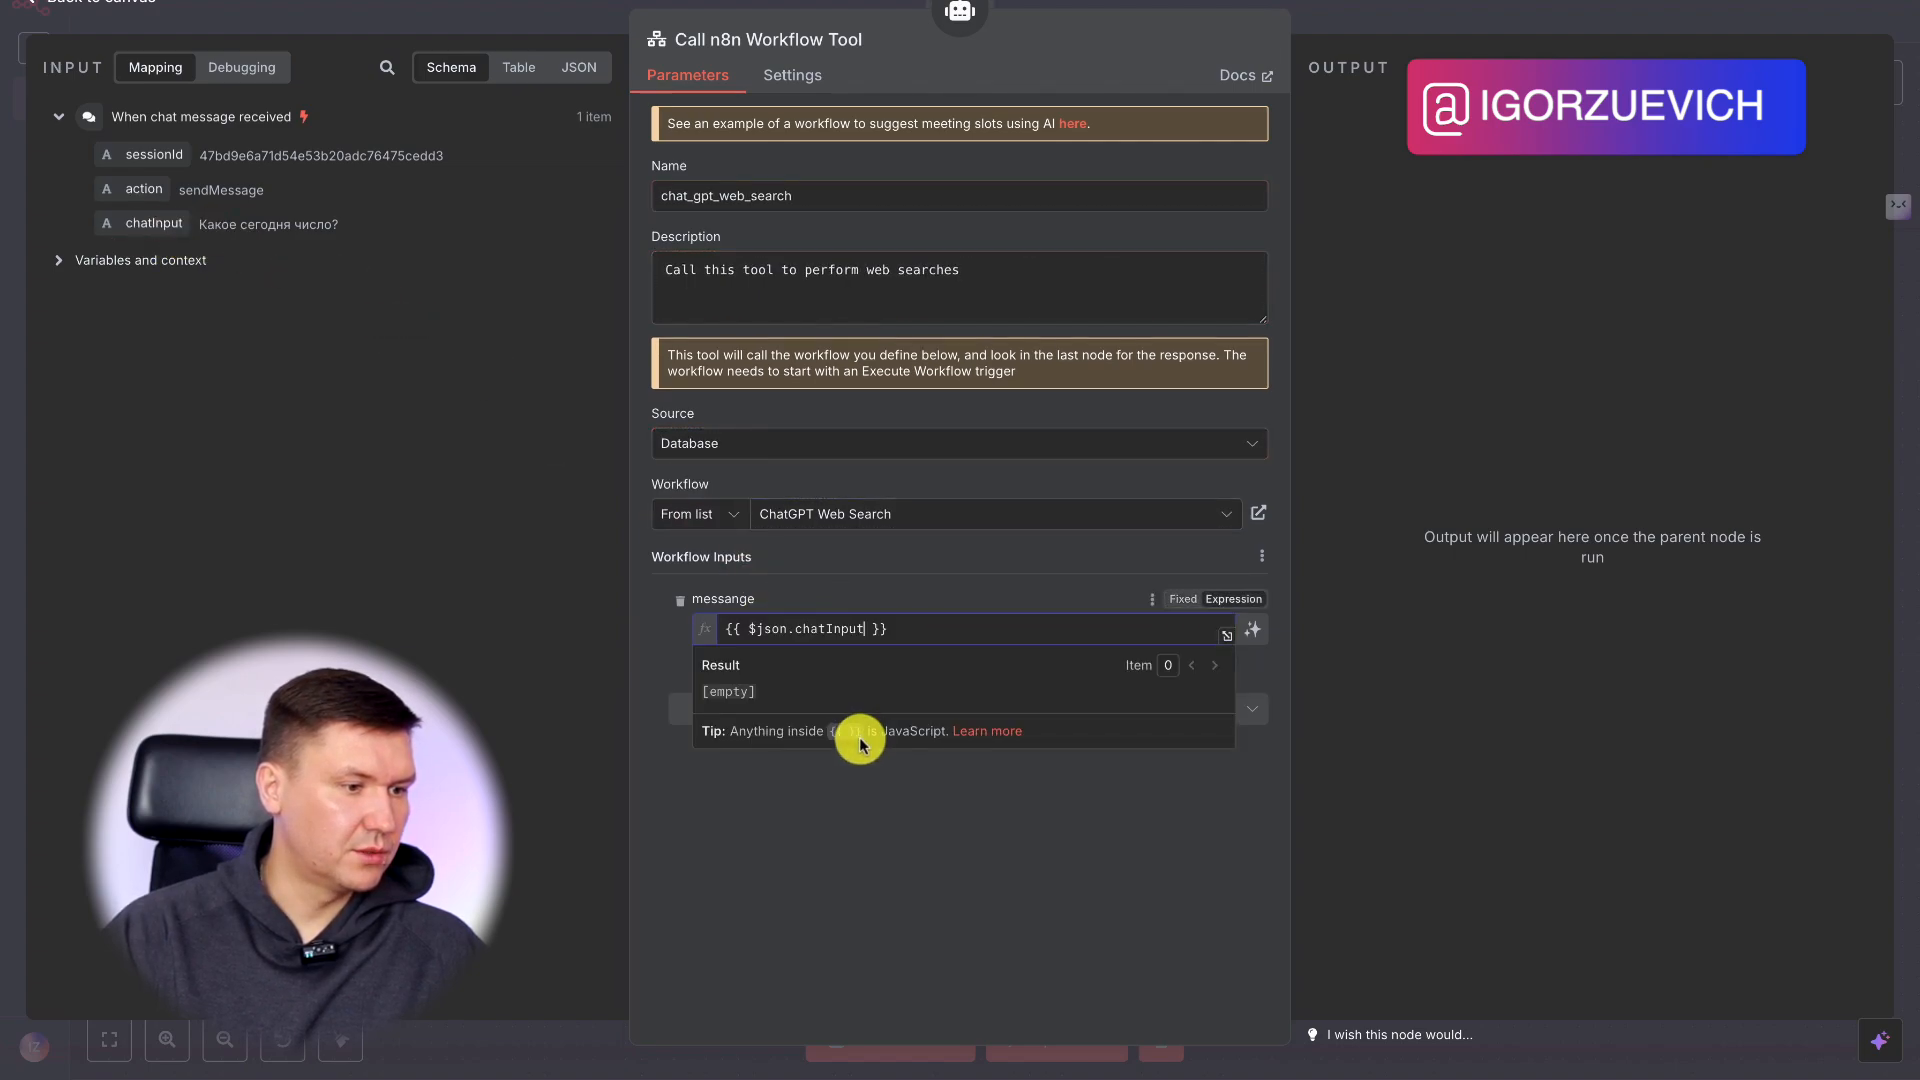
click(956, 845)
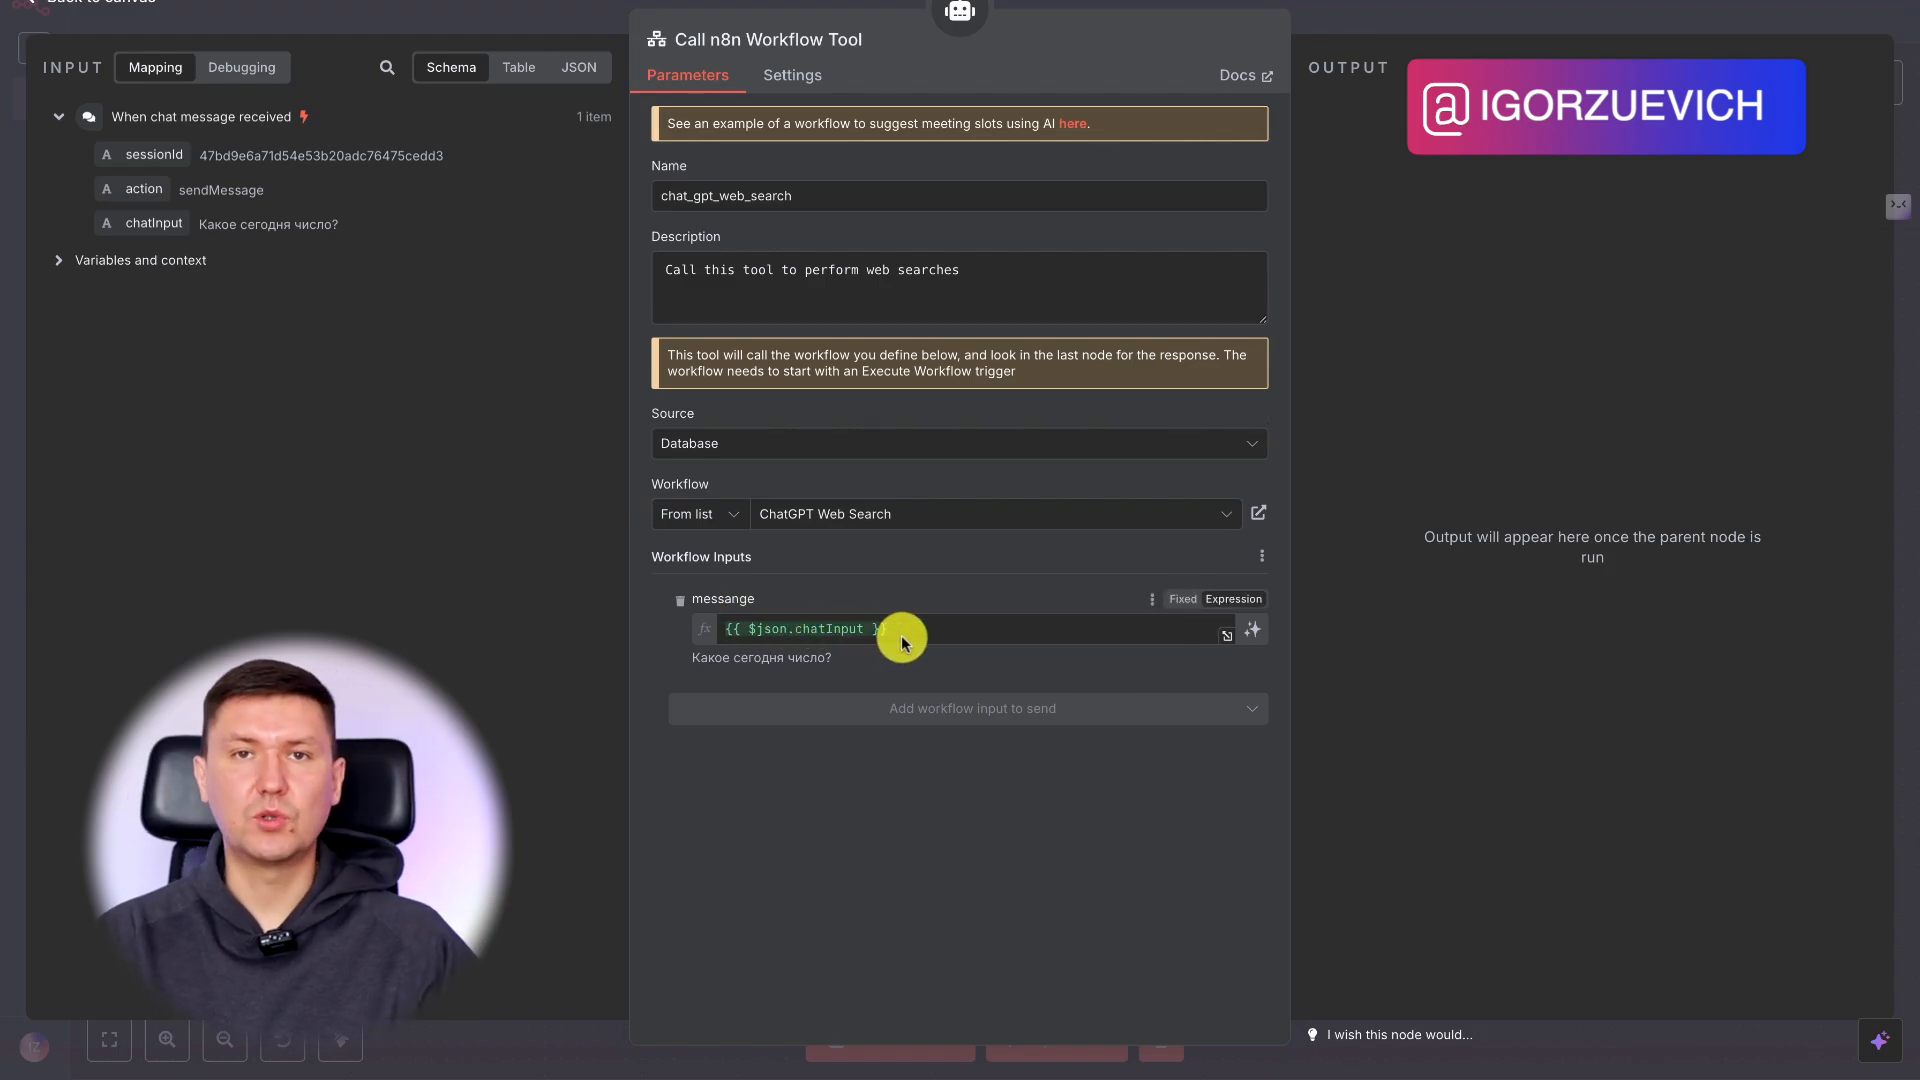
Inspect the ChatGPT Web Search1 node's JSON body to see which expression its input field uses.
click(1390, 5)
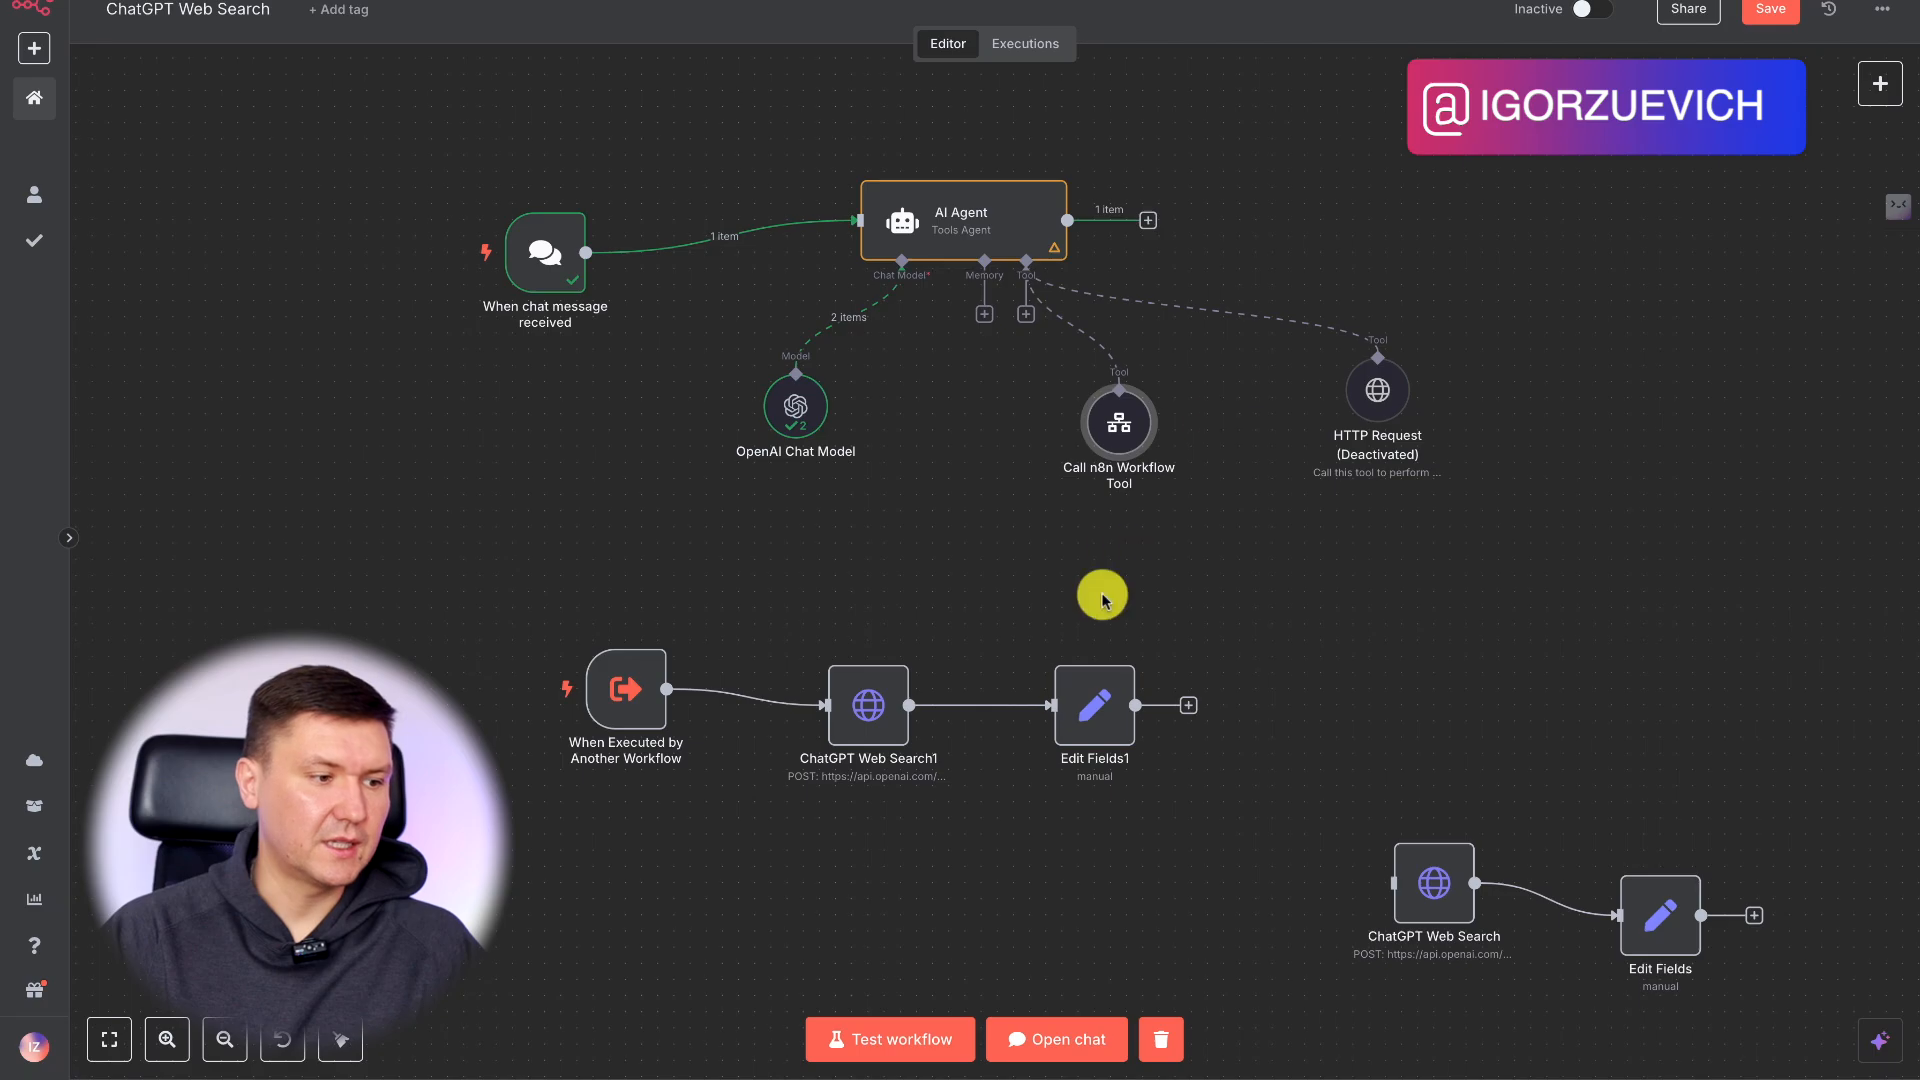
drag(625, 688, 625, 737)
right_click(625, 740)
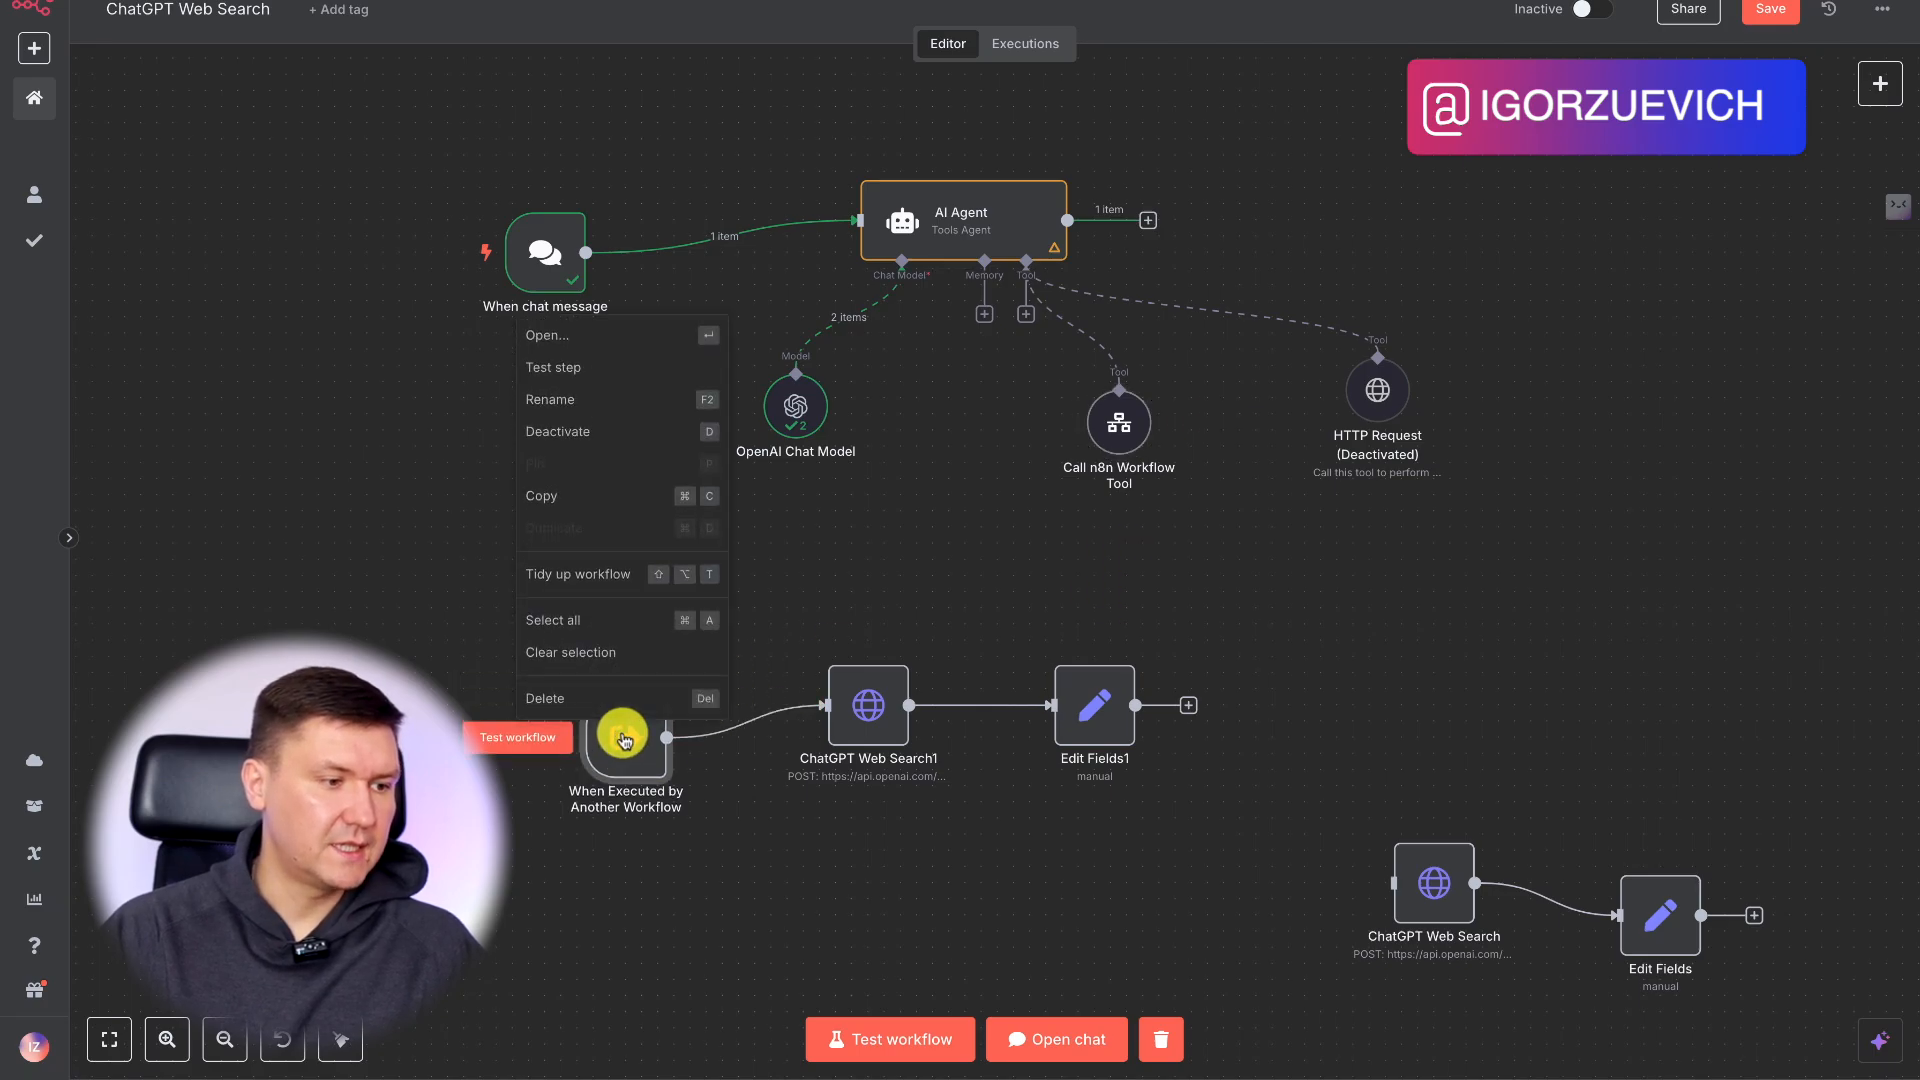
click(754, 759)
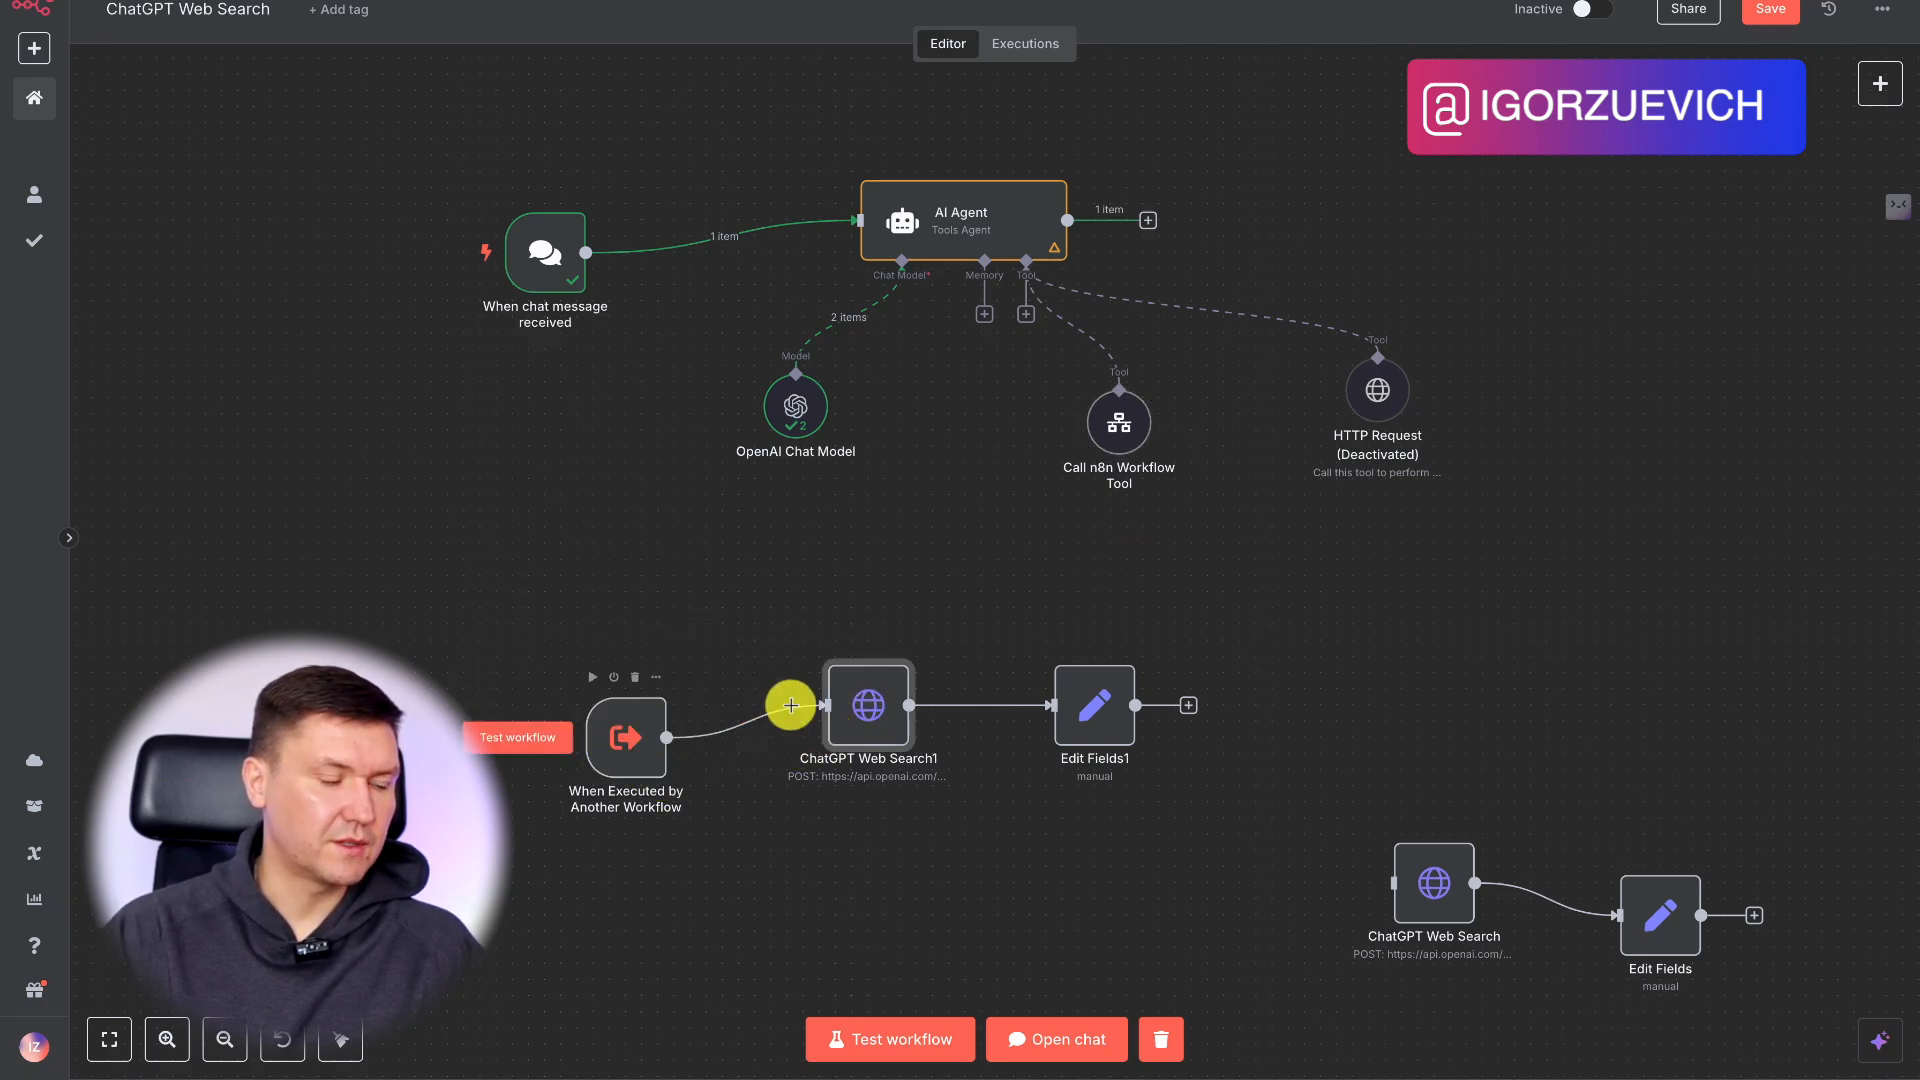
double_click(862, 721)
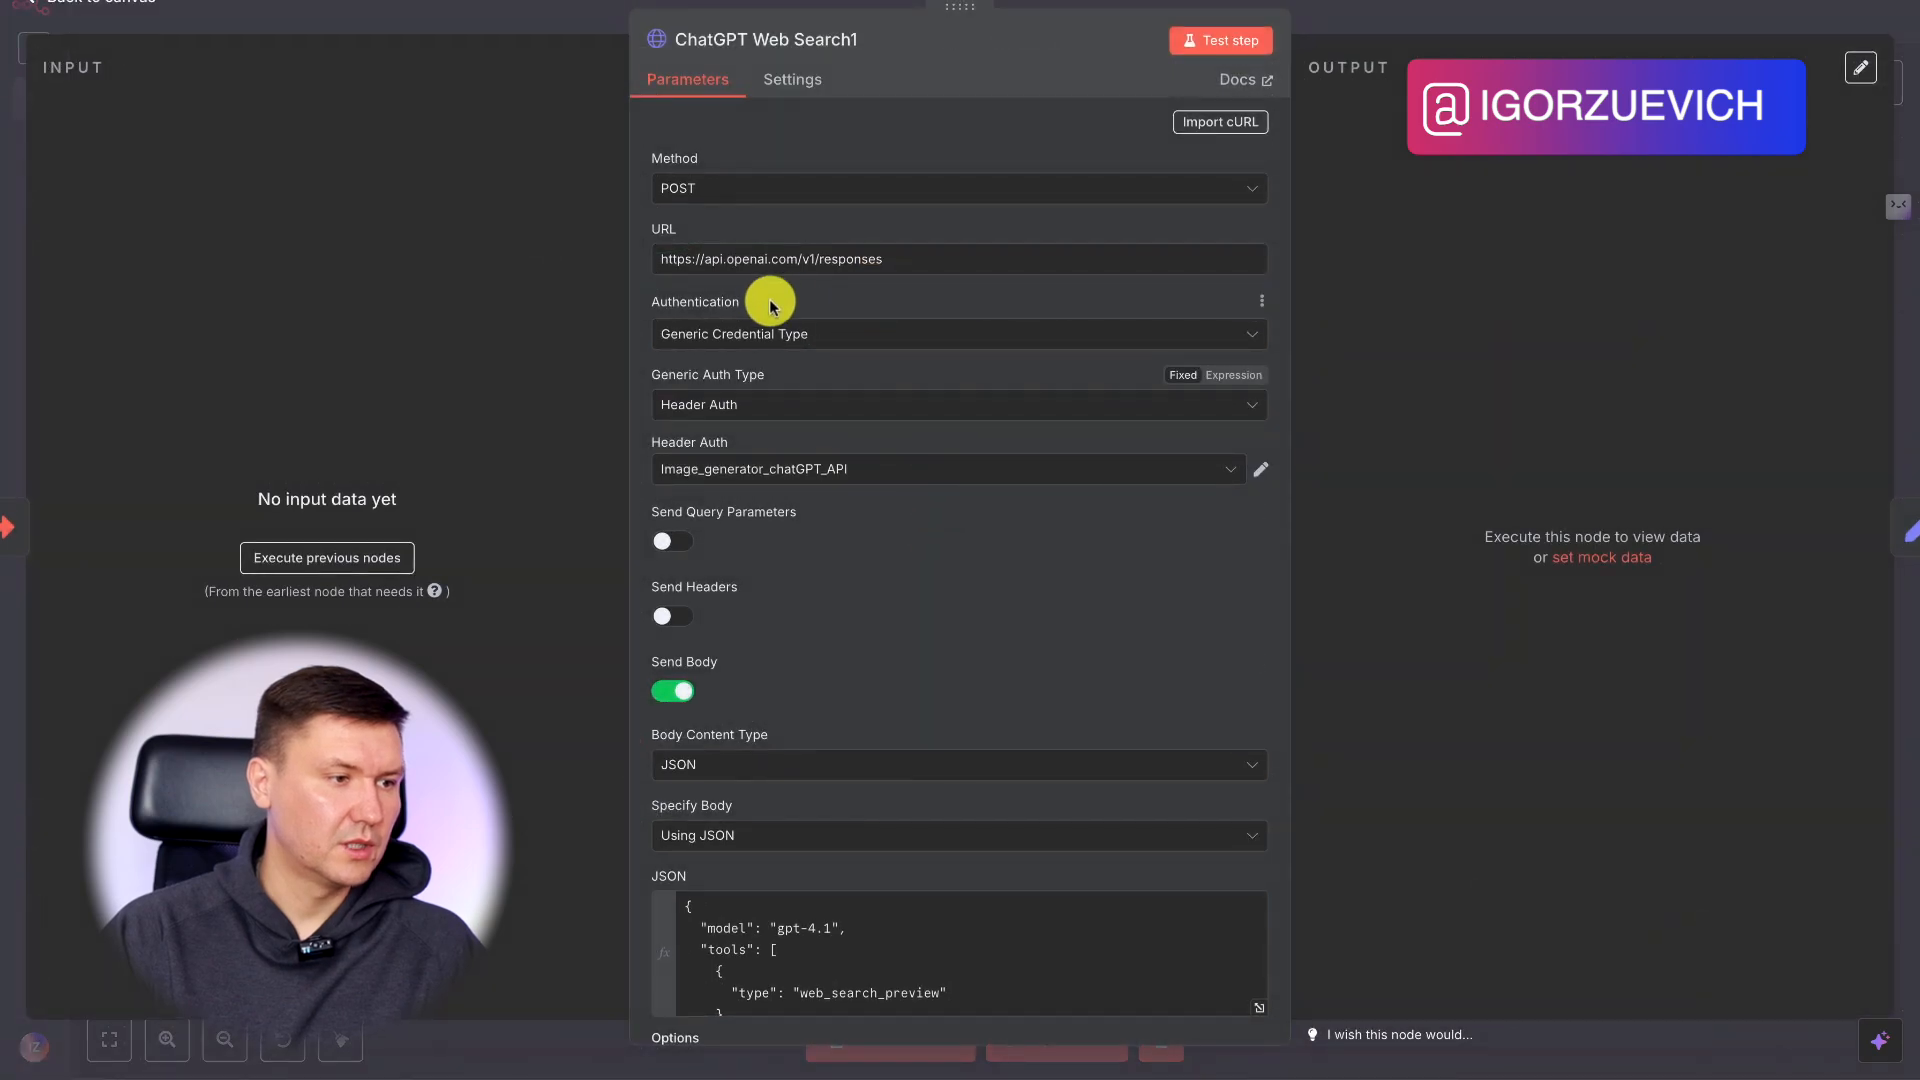
scroll(989, 757, down, 2)
scroll(955, 767, down, 2)
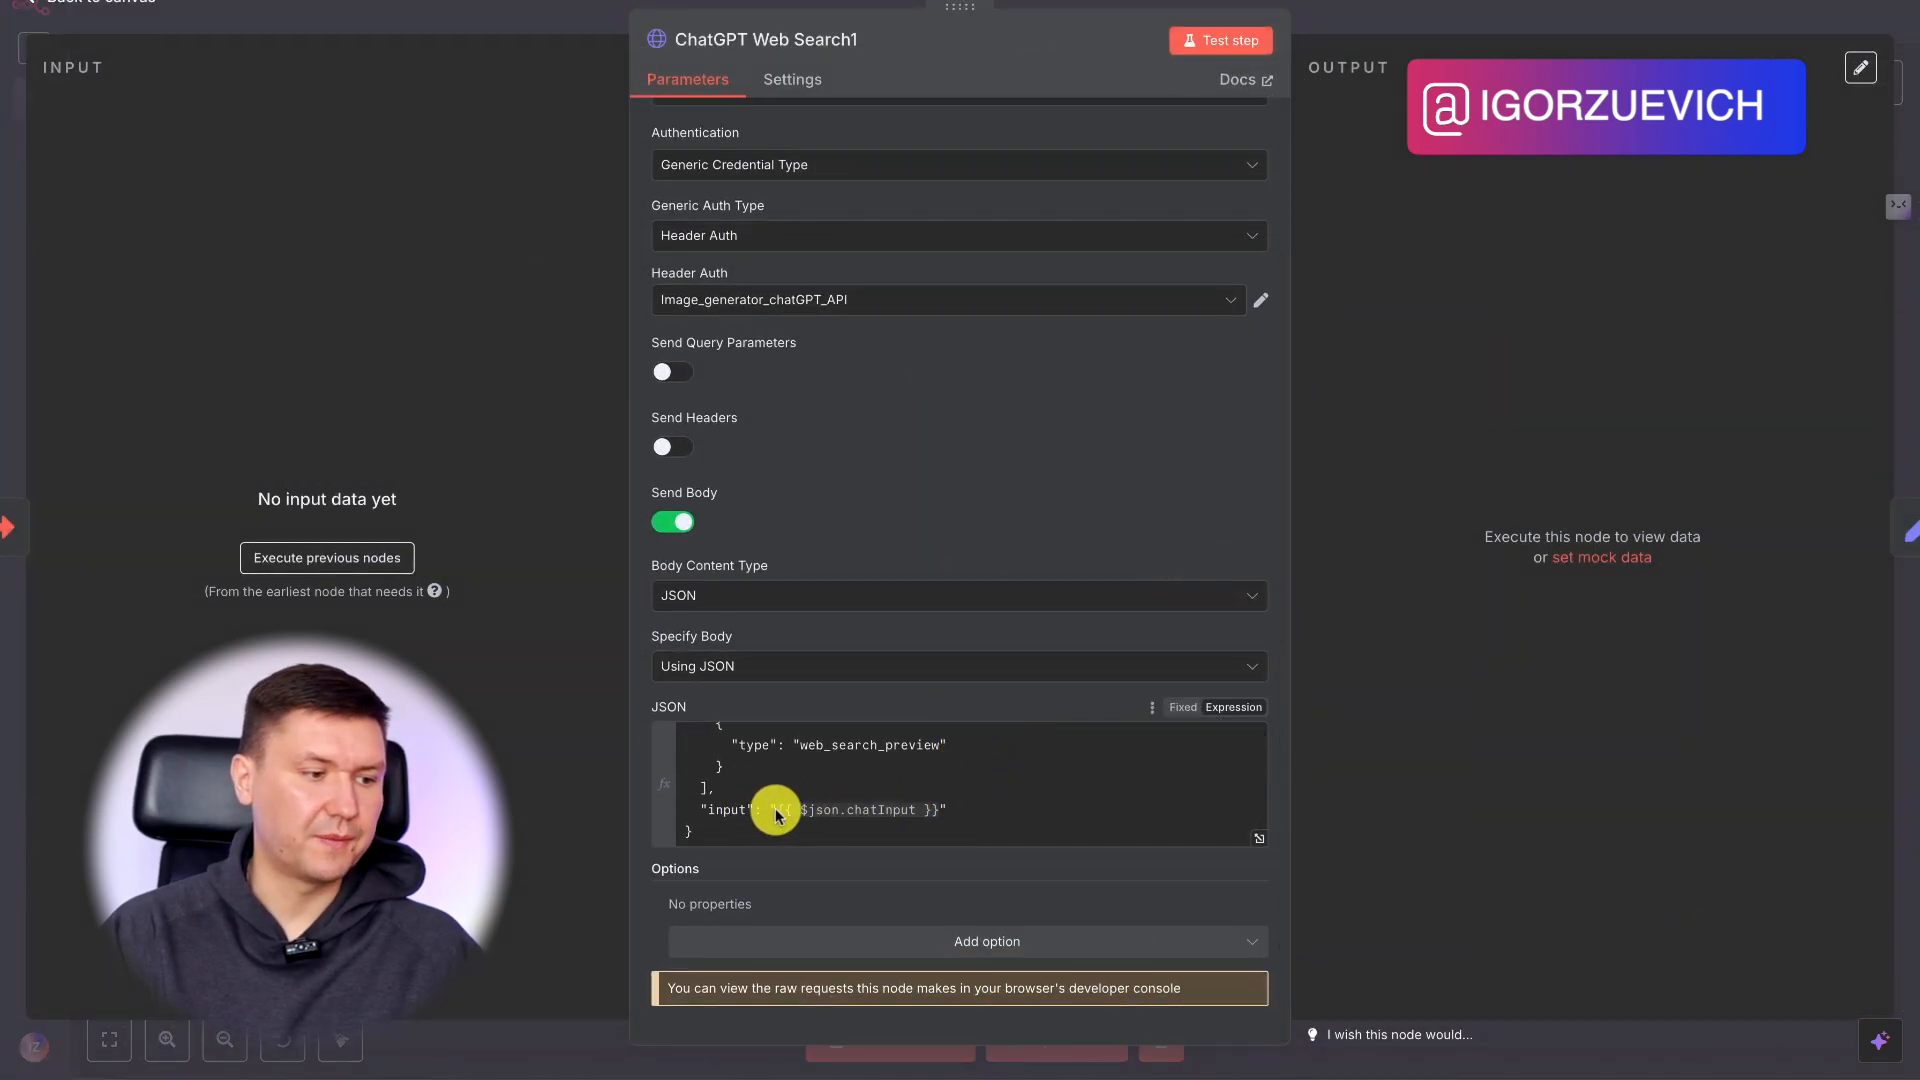
click(1414, 21)
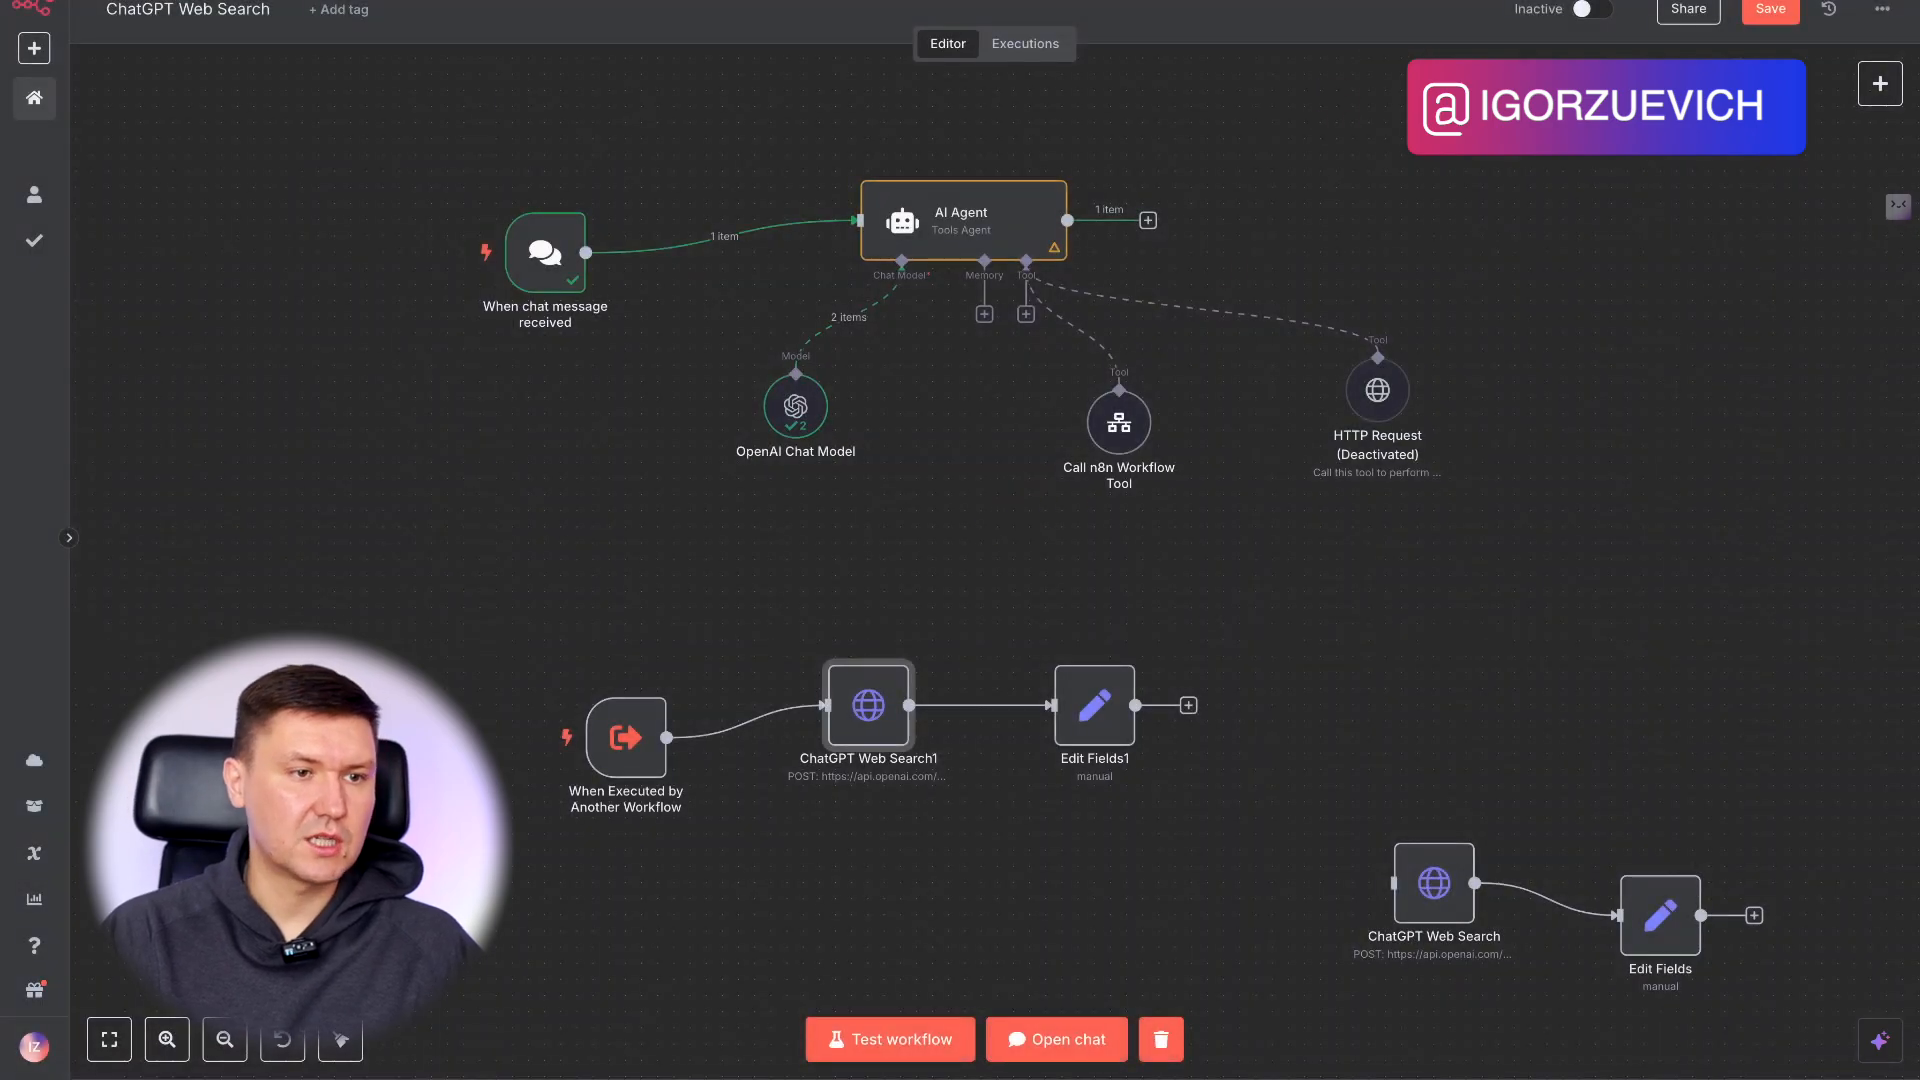
Save the workflow, test-run the sub-workflow and align its trigger node horizontally with ChatGPT Web Search1.
click(1763, 12)
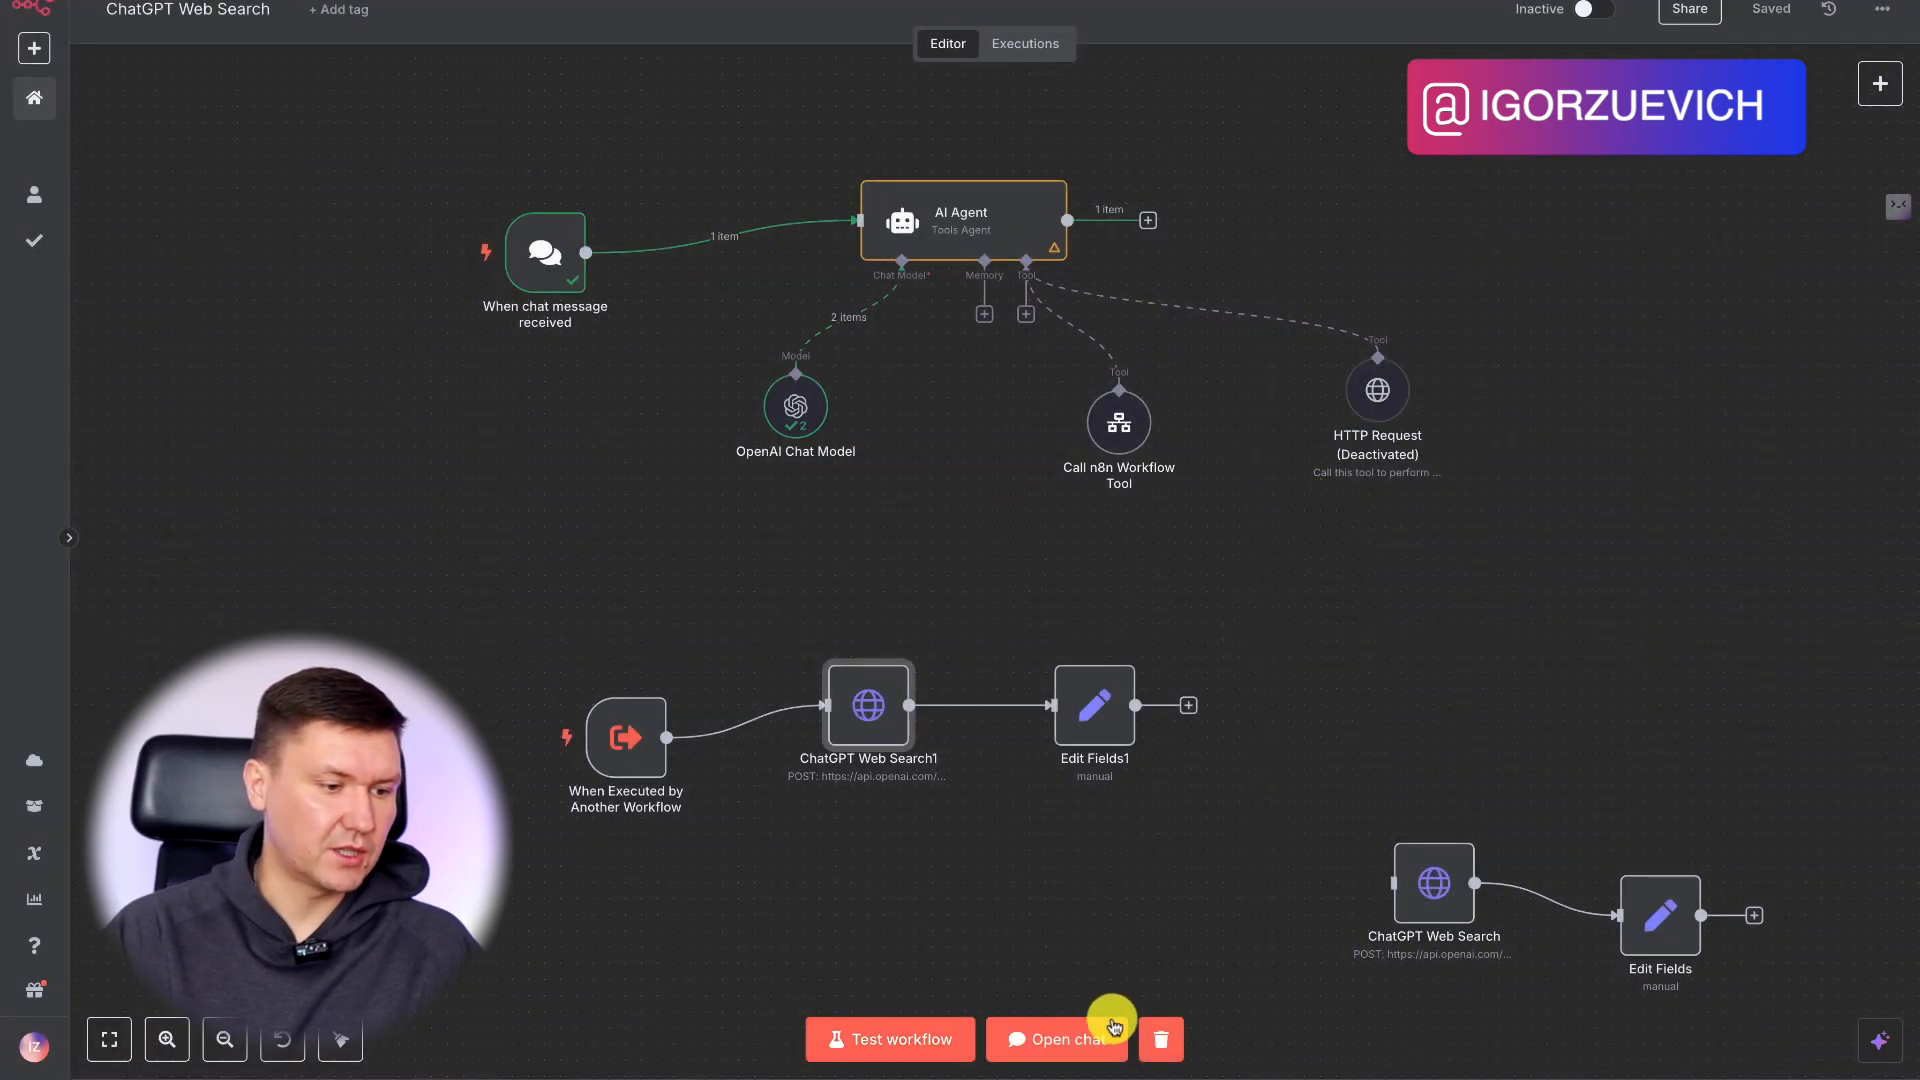
click(879, 1037)
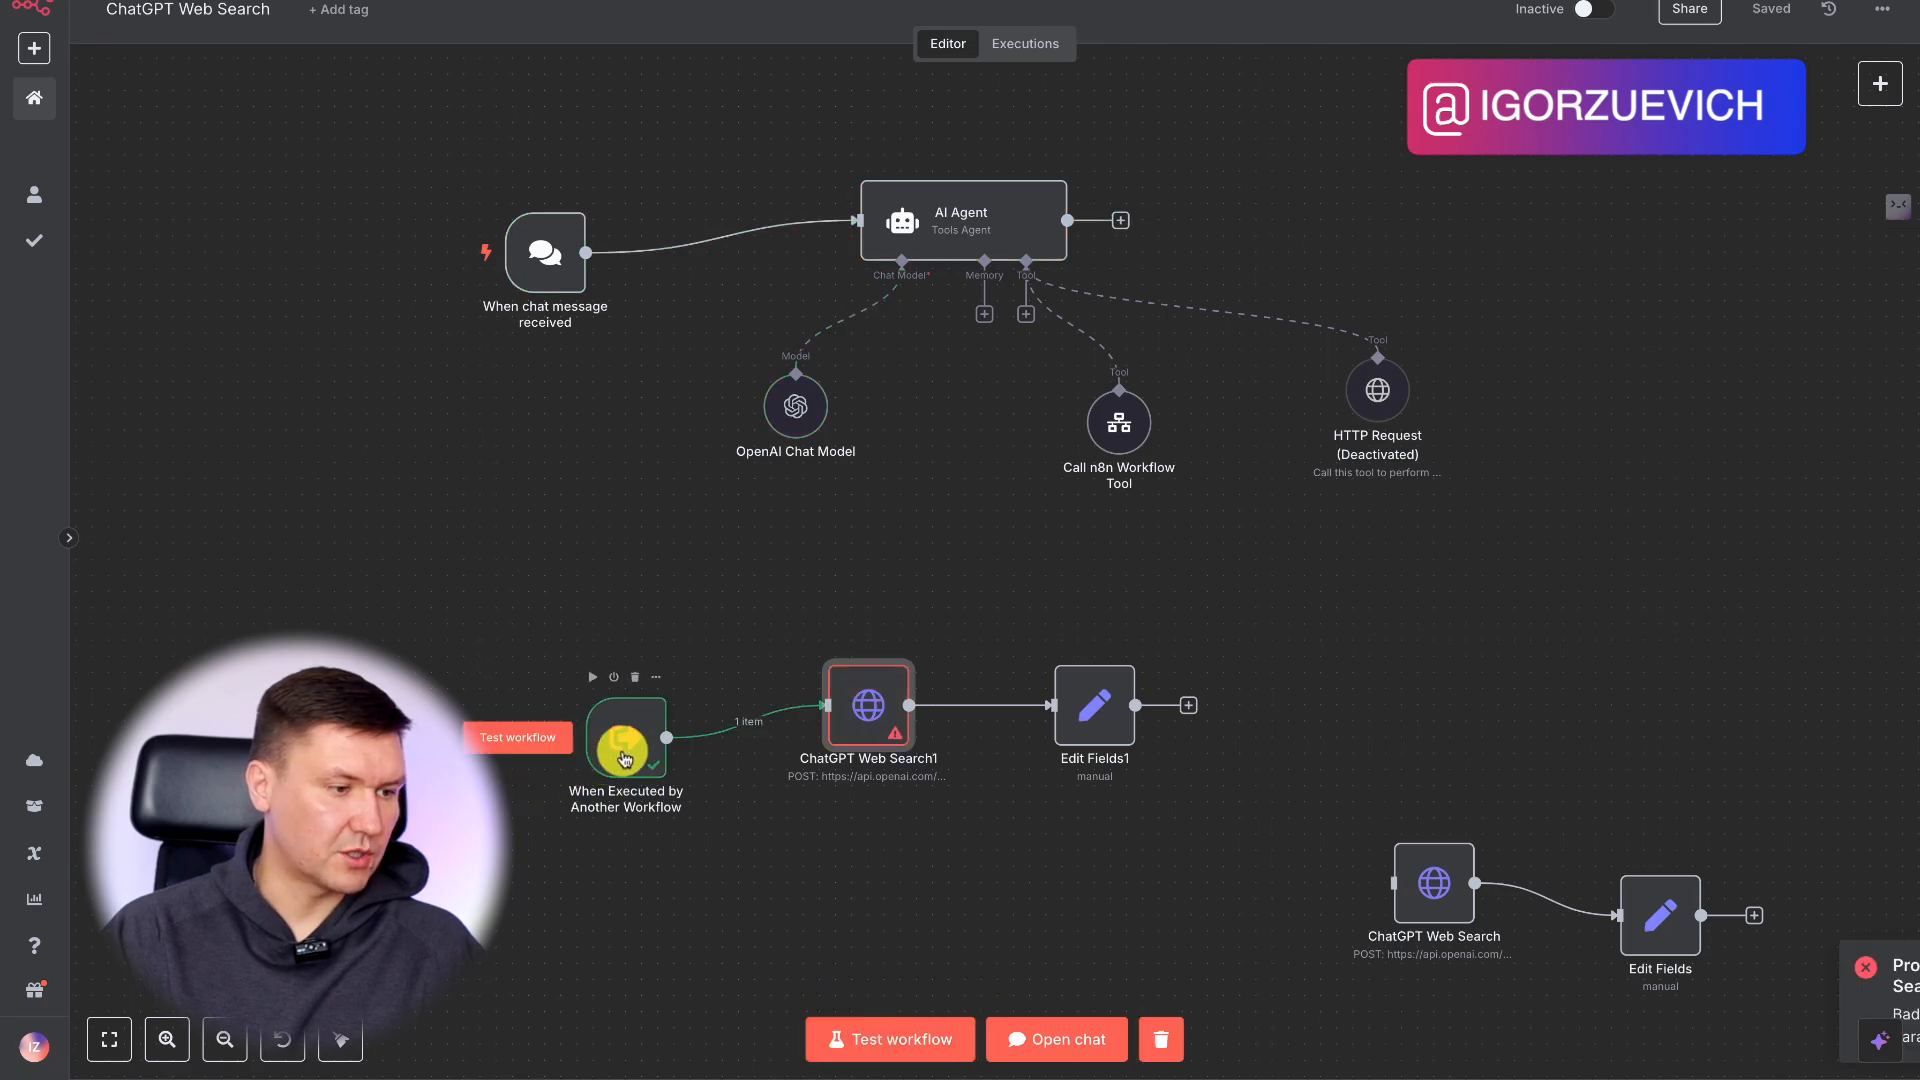
drag(626, 737, 626, 705)
Replace the input expression in ChatGPT Web Search1's JSON body with the trigger's {{ $json.messange }}.
double_click(853, 716)
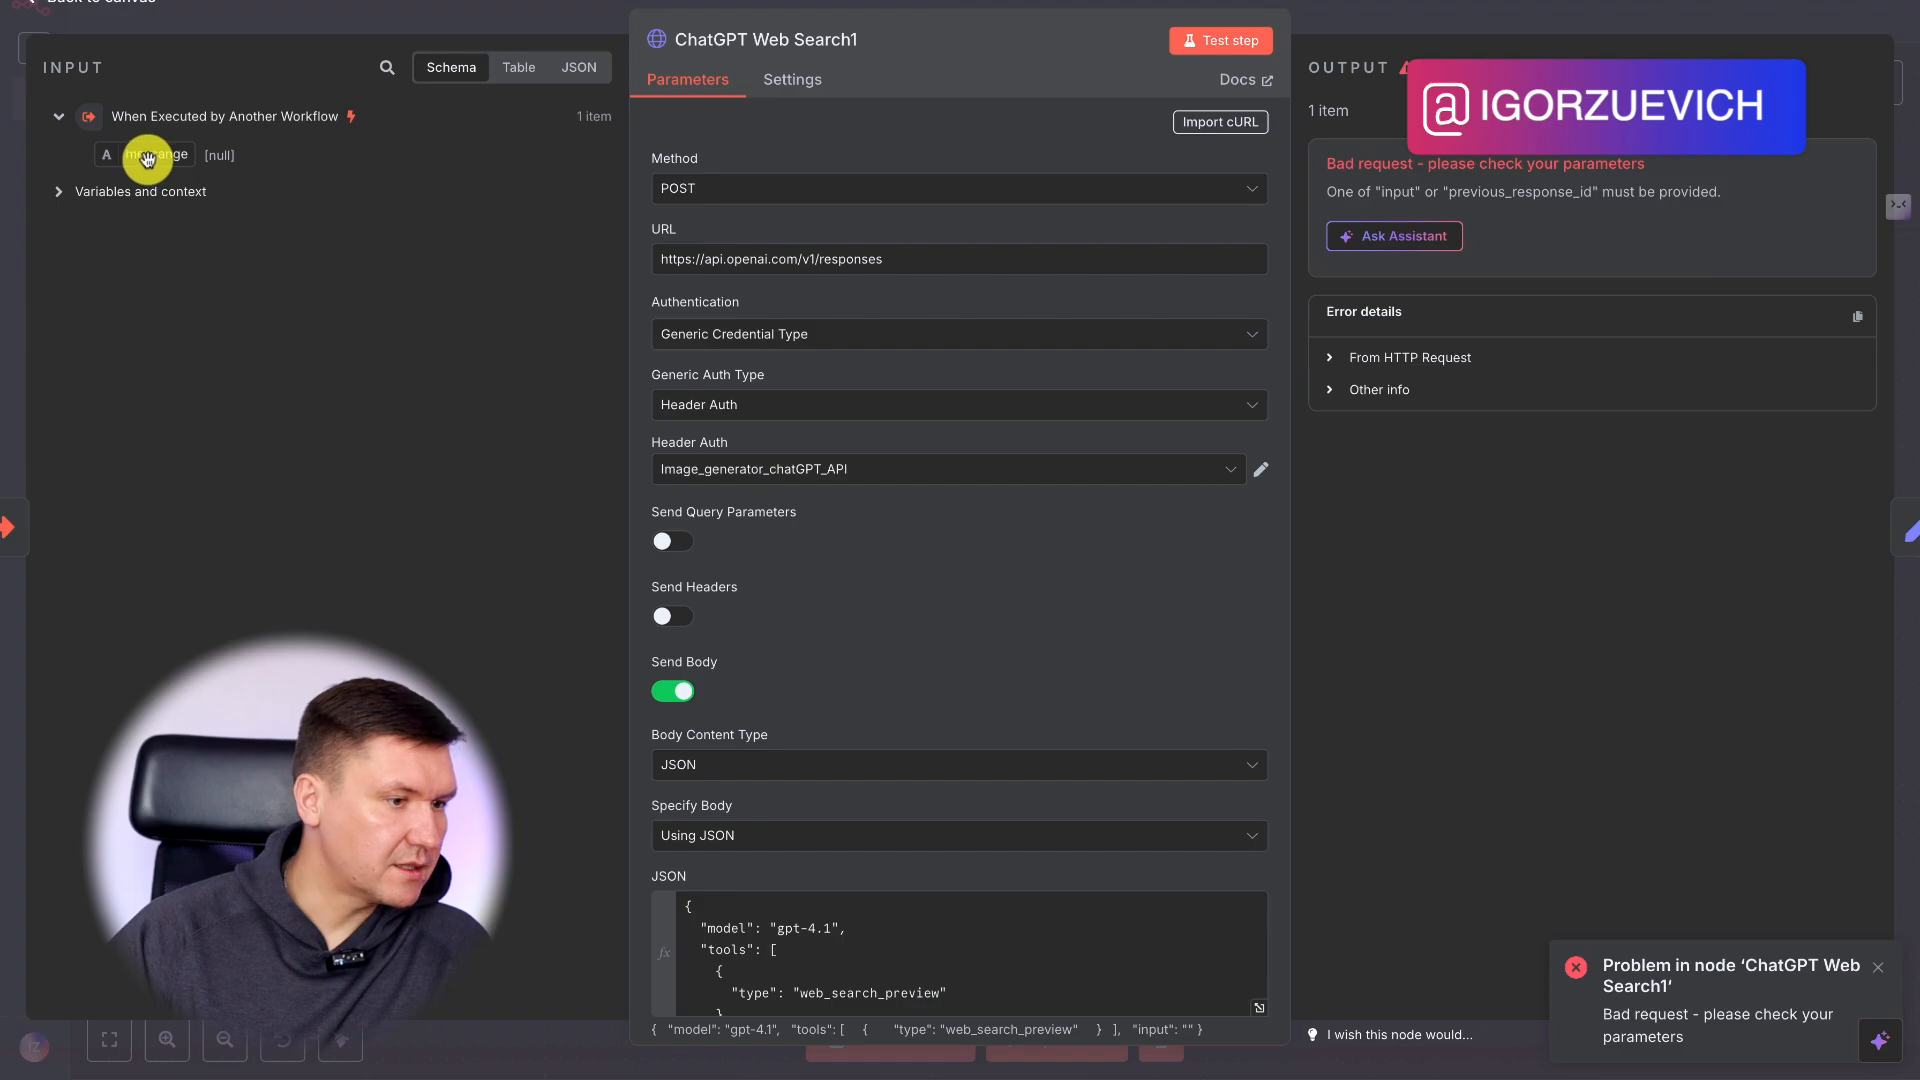
scroll(1101, 831, down, 2)
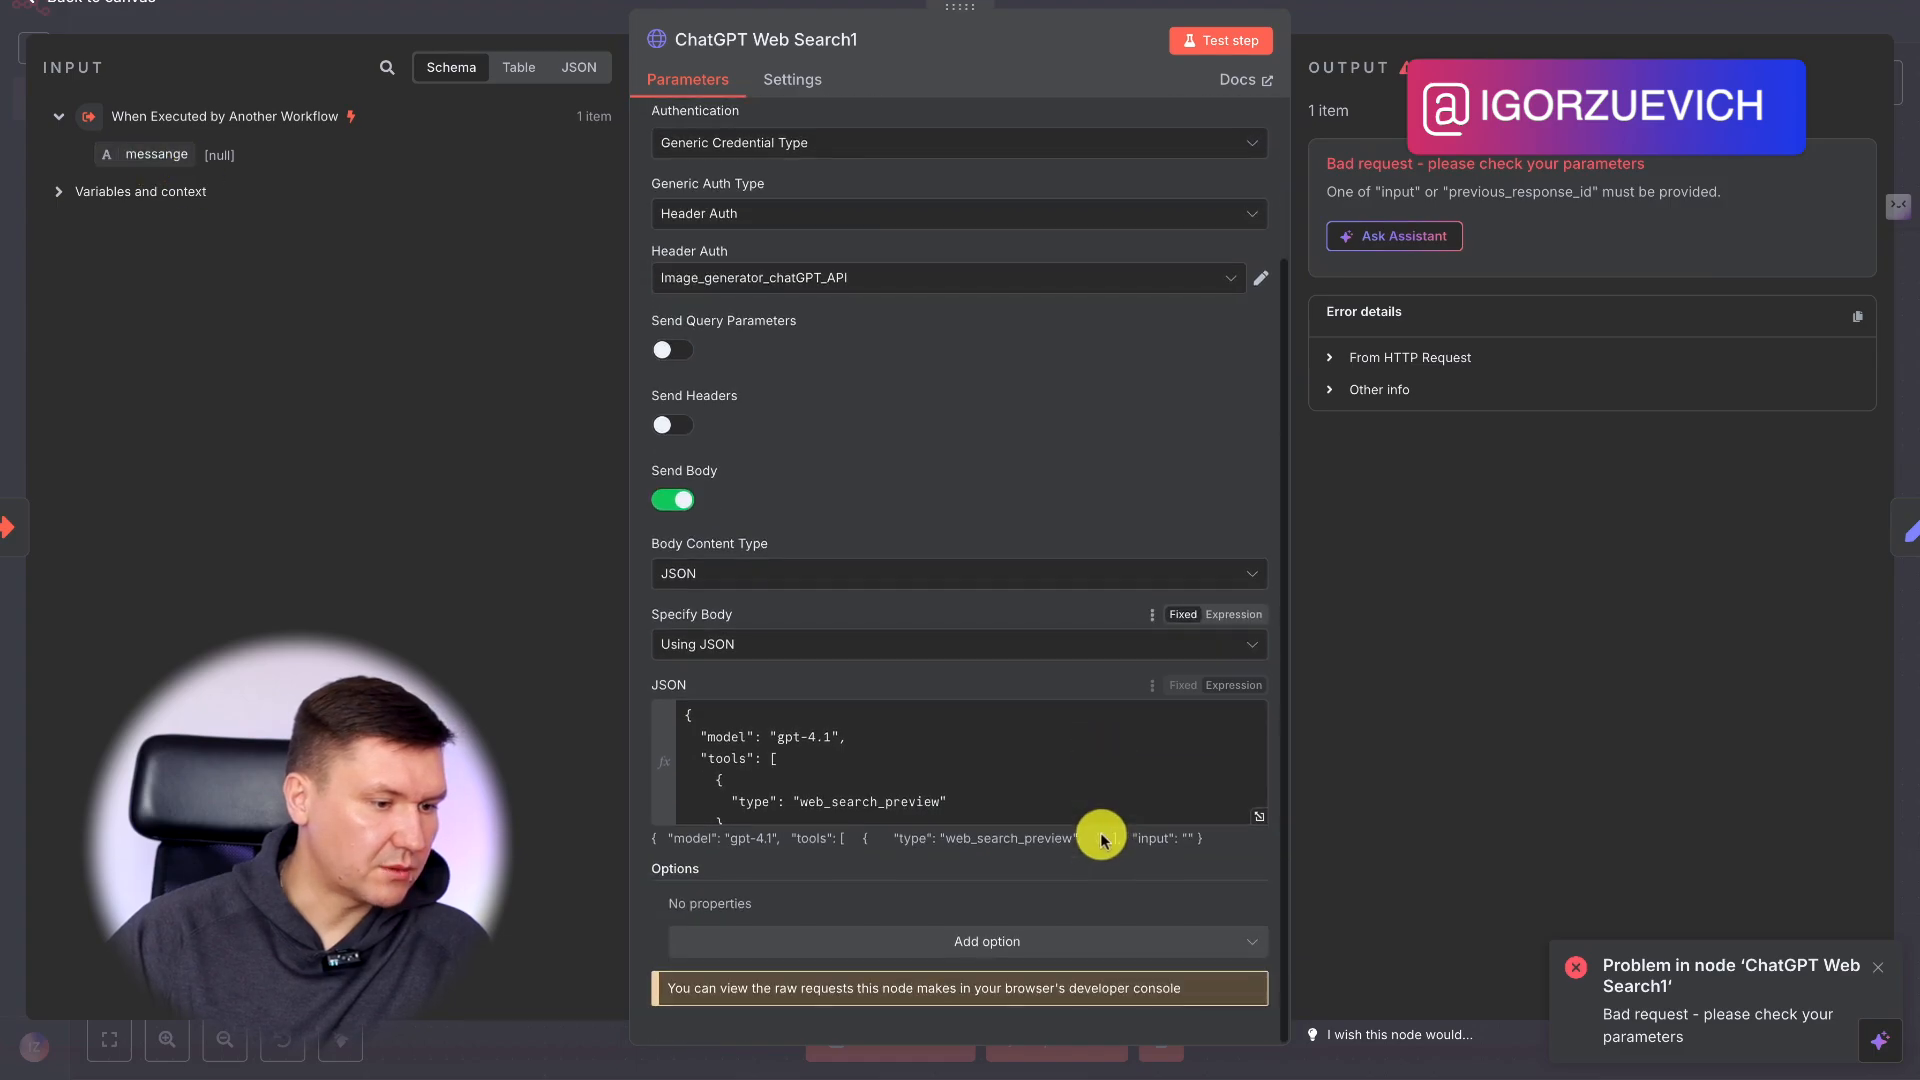
click(1259, 813)
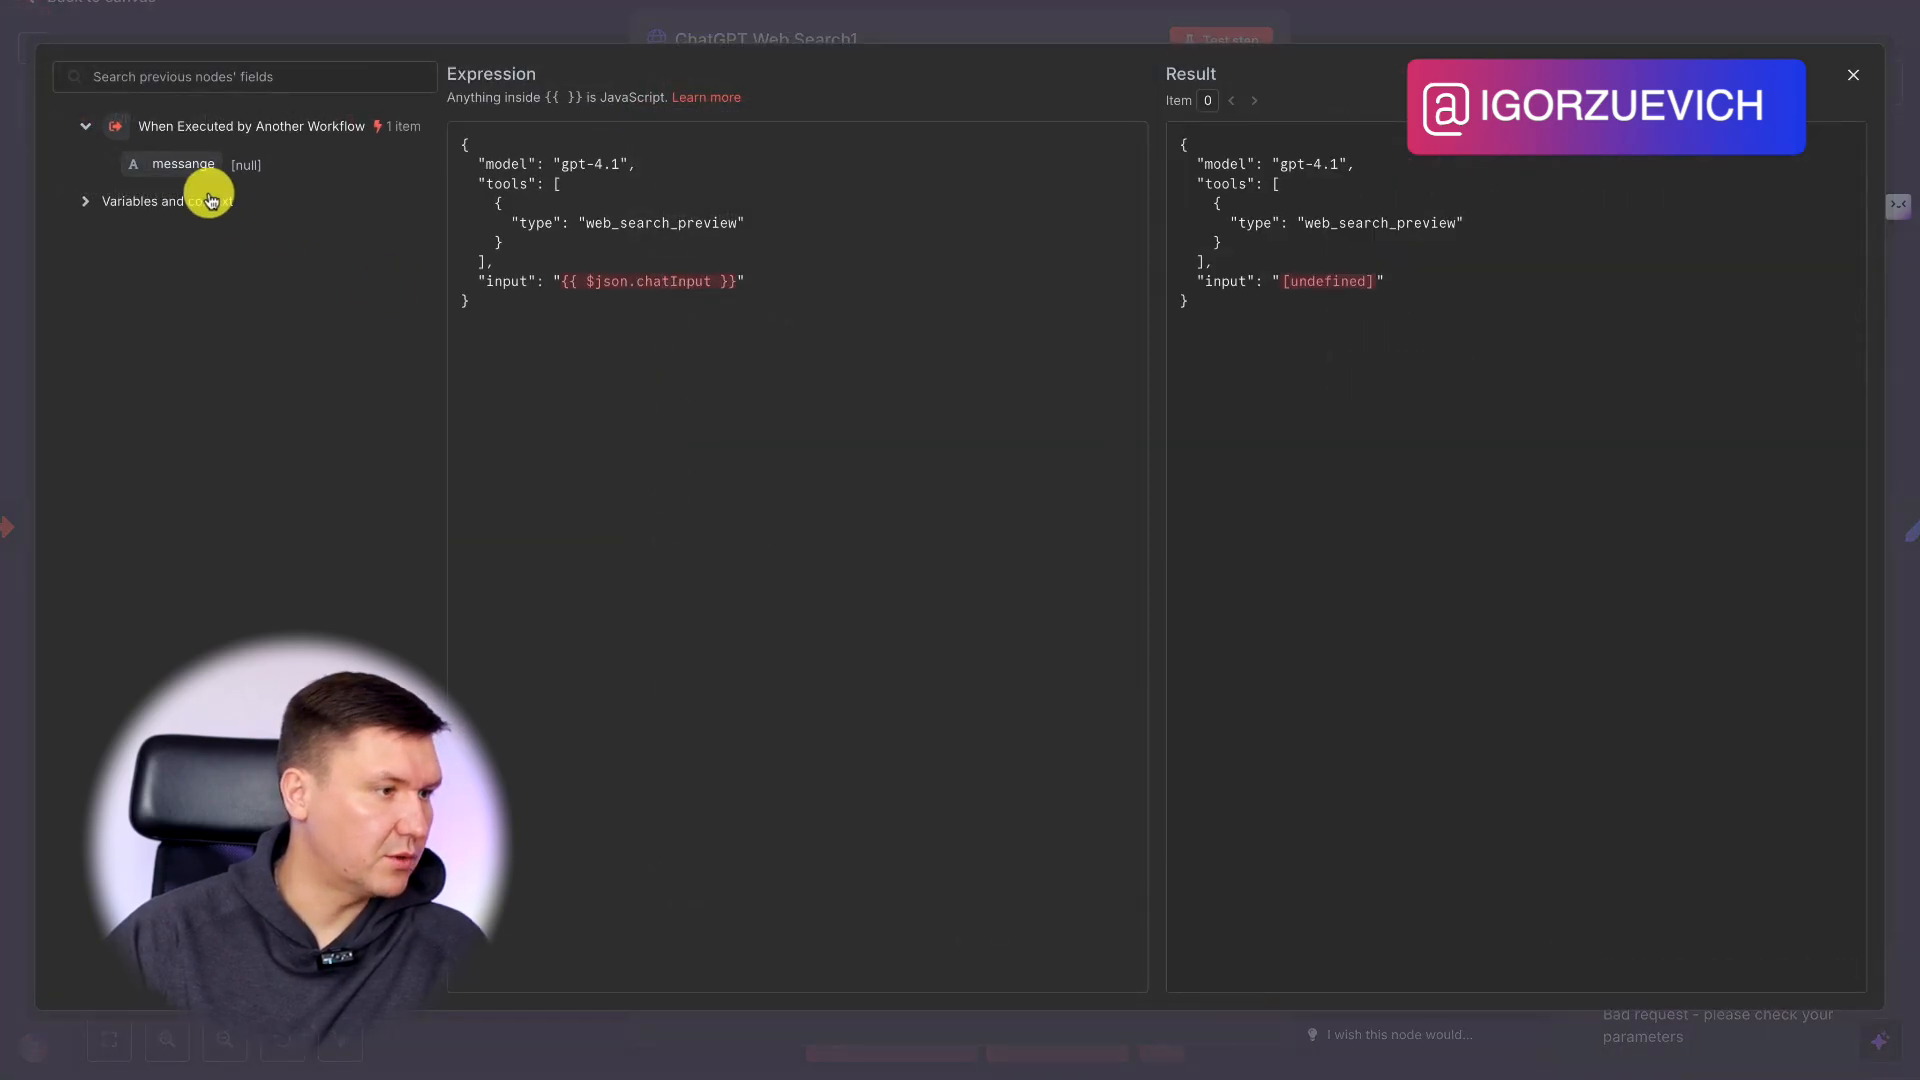
drag(178, 172, 558, 285)
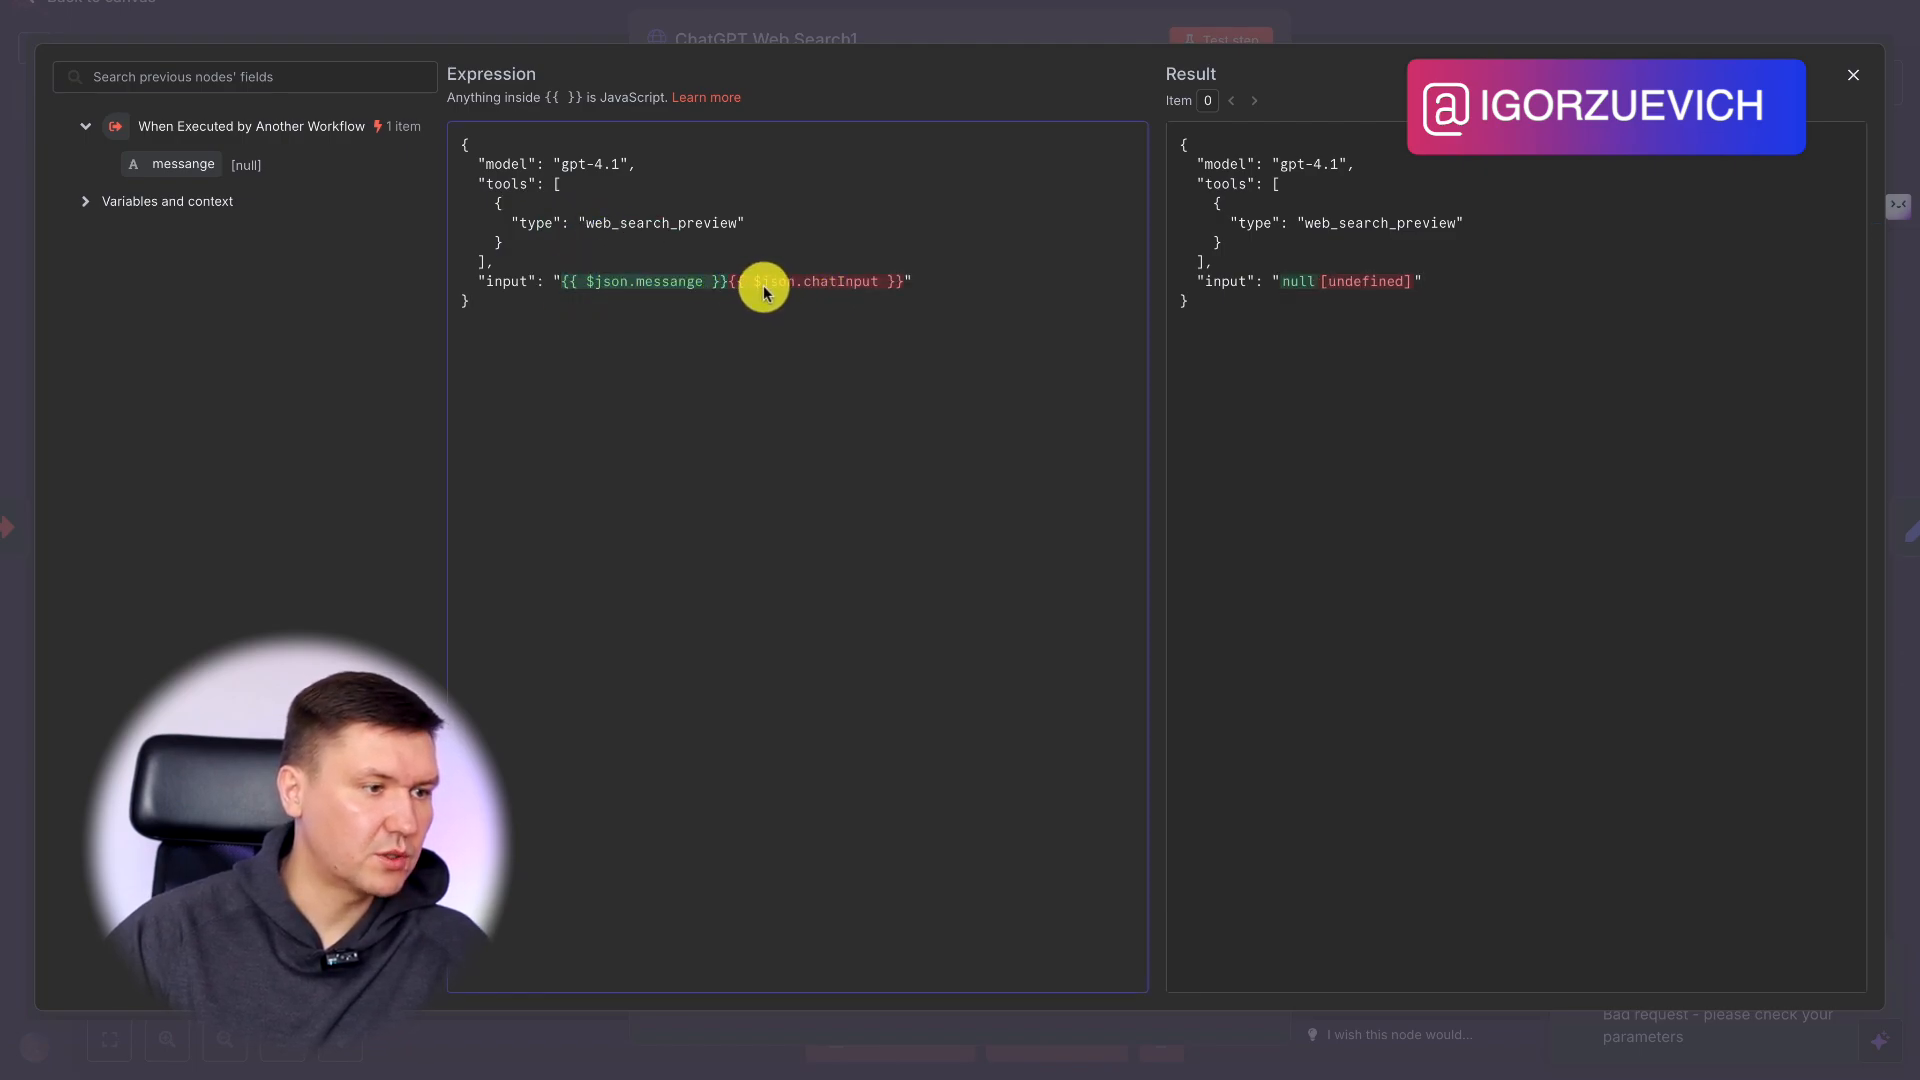
key(BackSpace)
click(1354, 25)
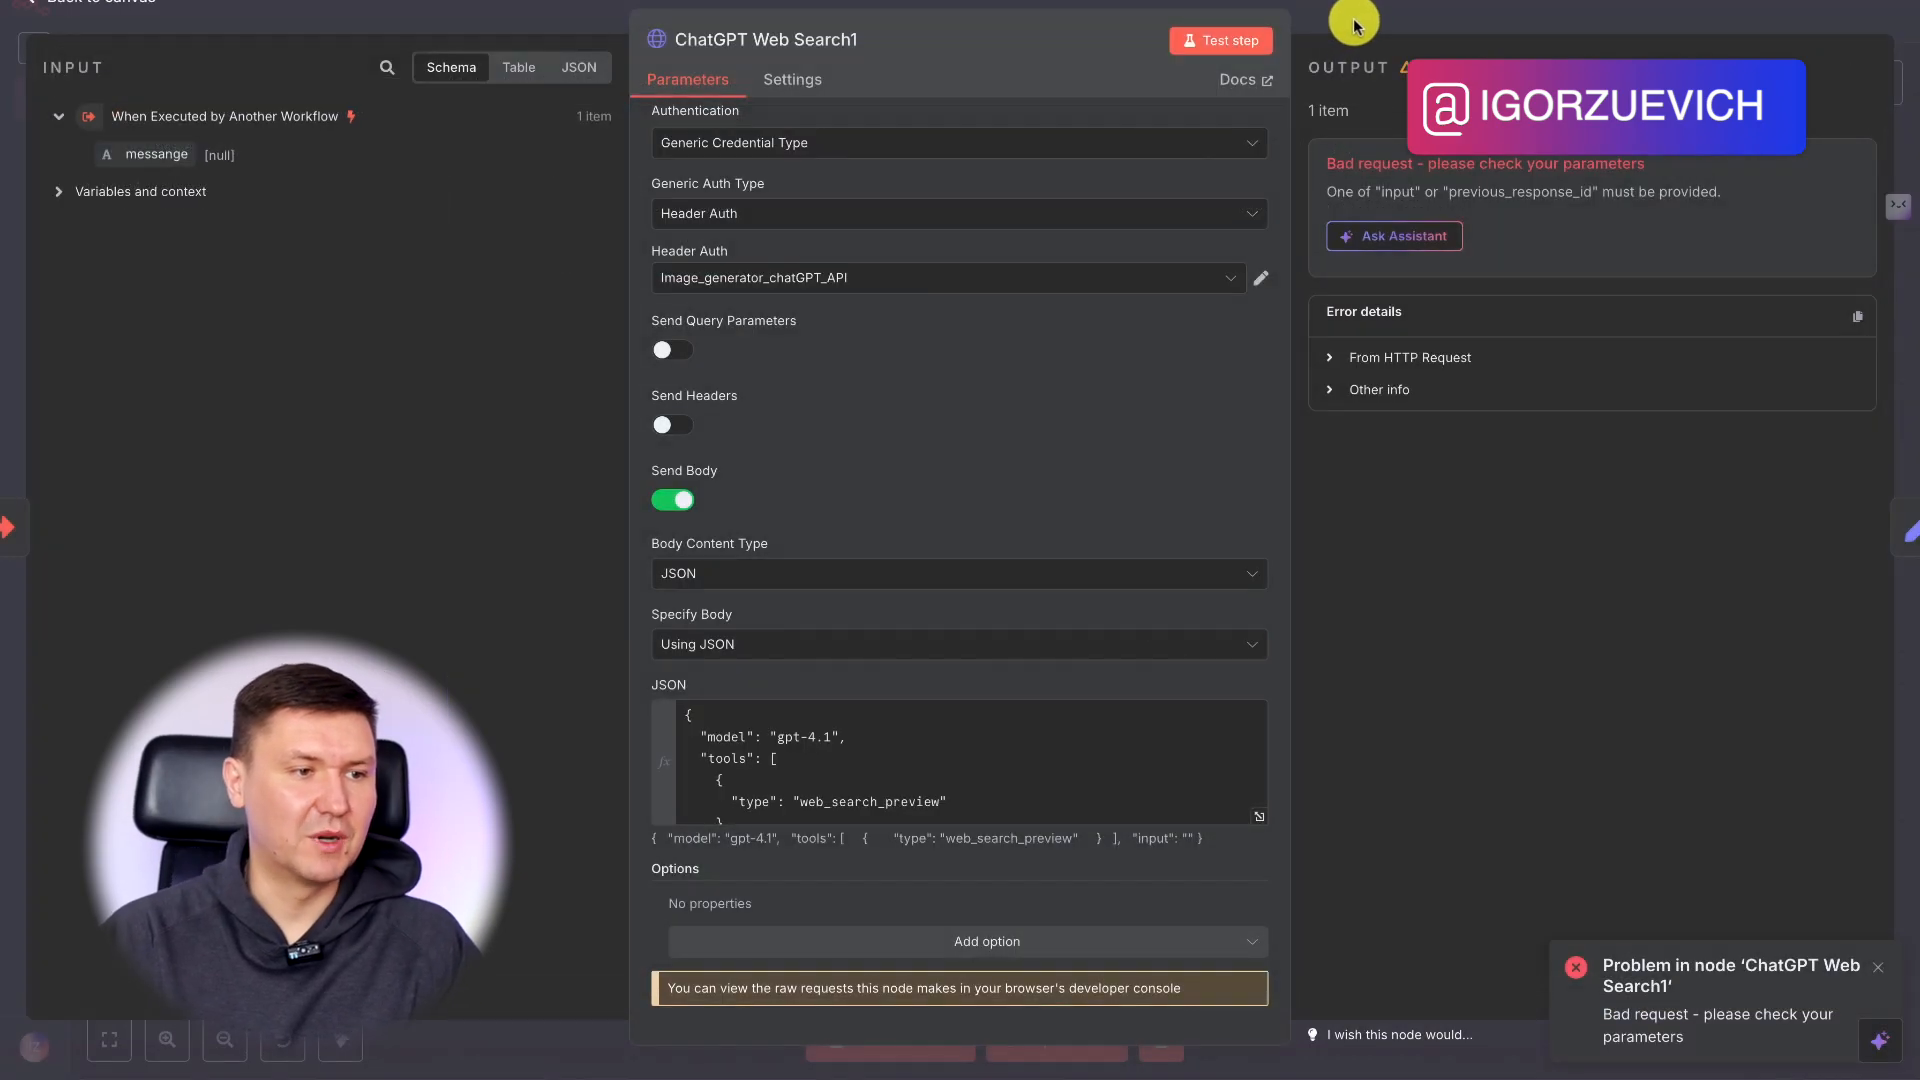
click(1289, 30)
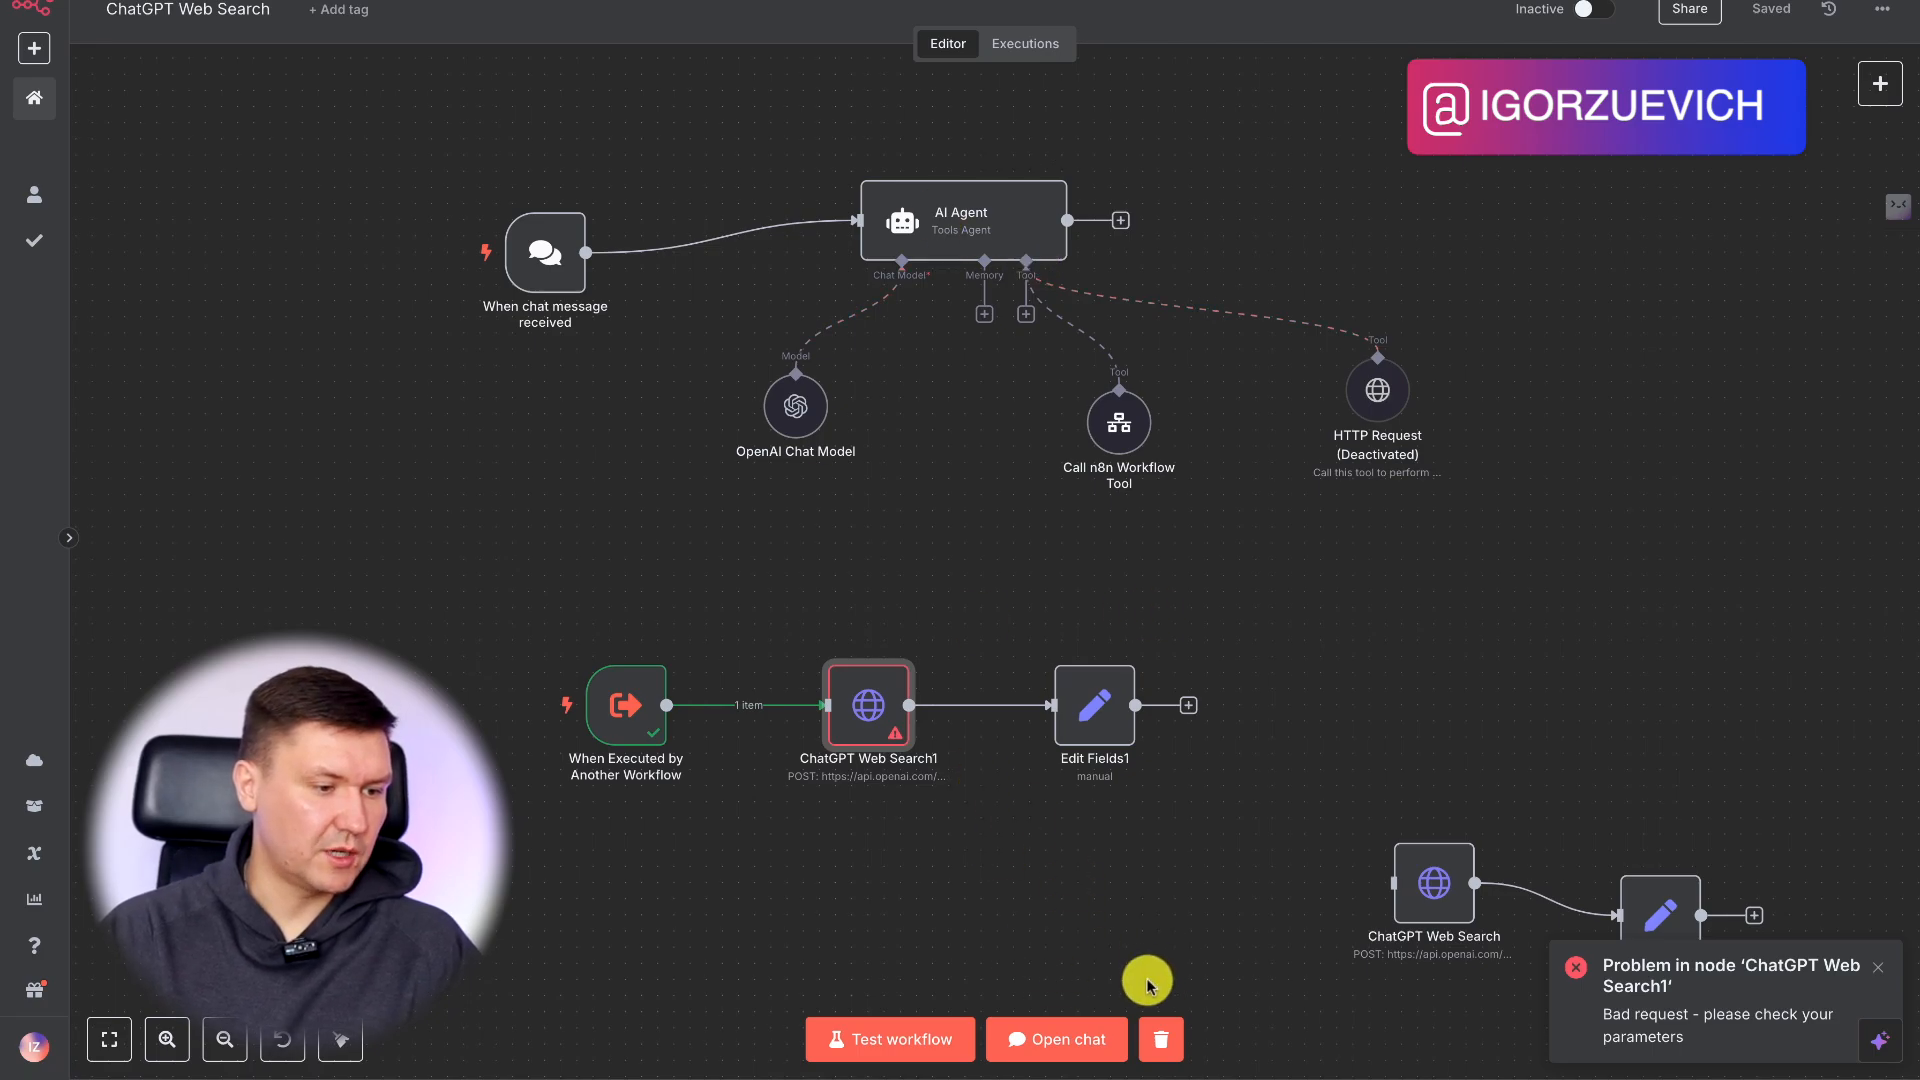
Start a fresh chat session, send the agent "Какое сегодня число?" and close the chat once the run finishes.
click(1080, 1039)
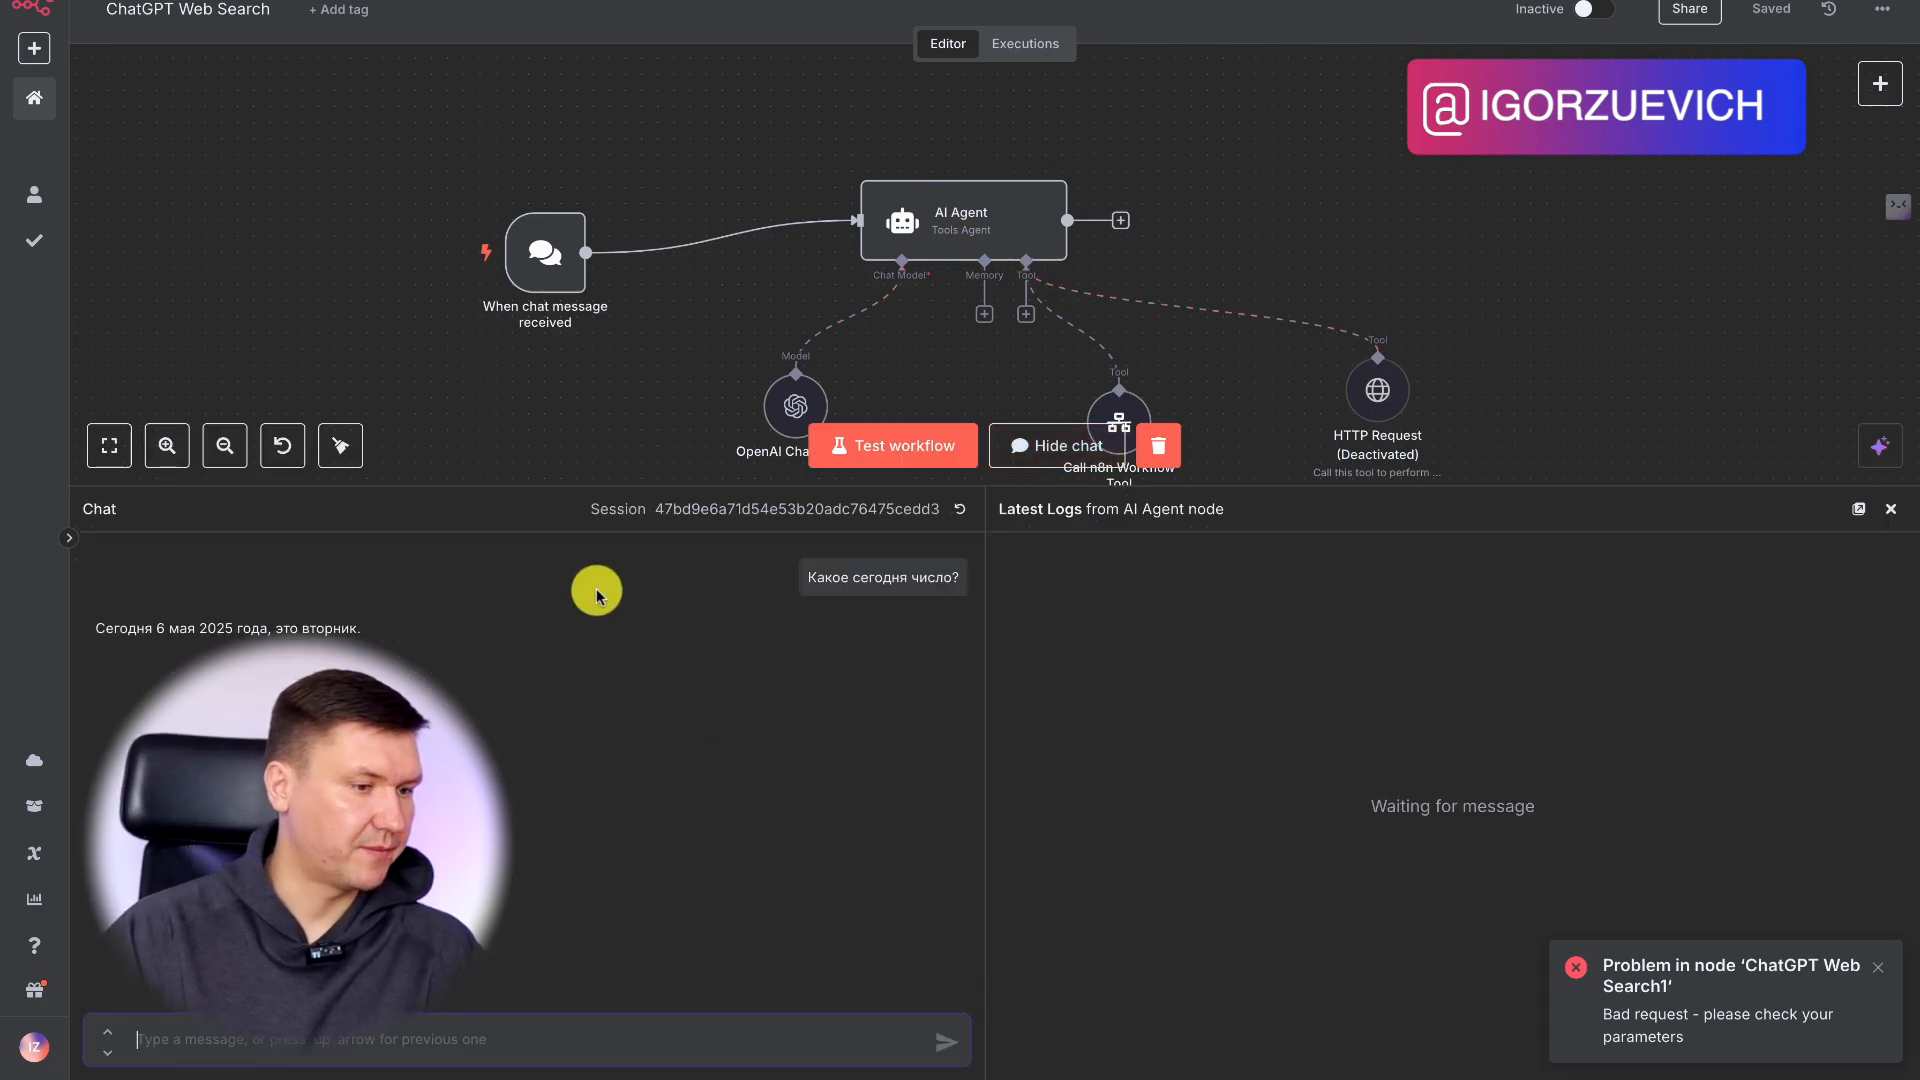
drag(805, 580, 951, 577)
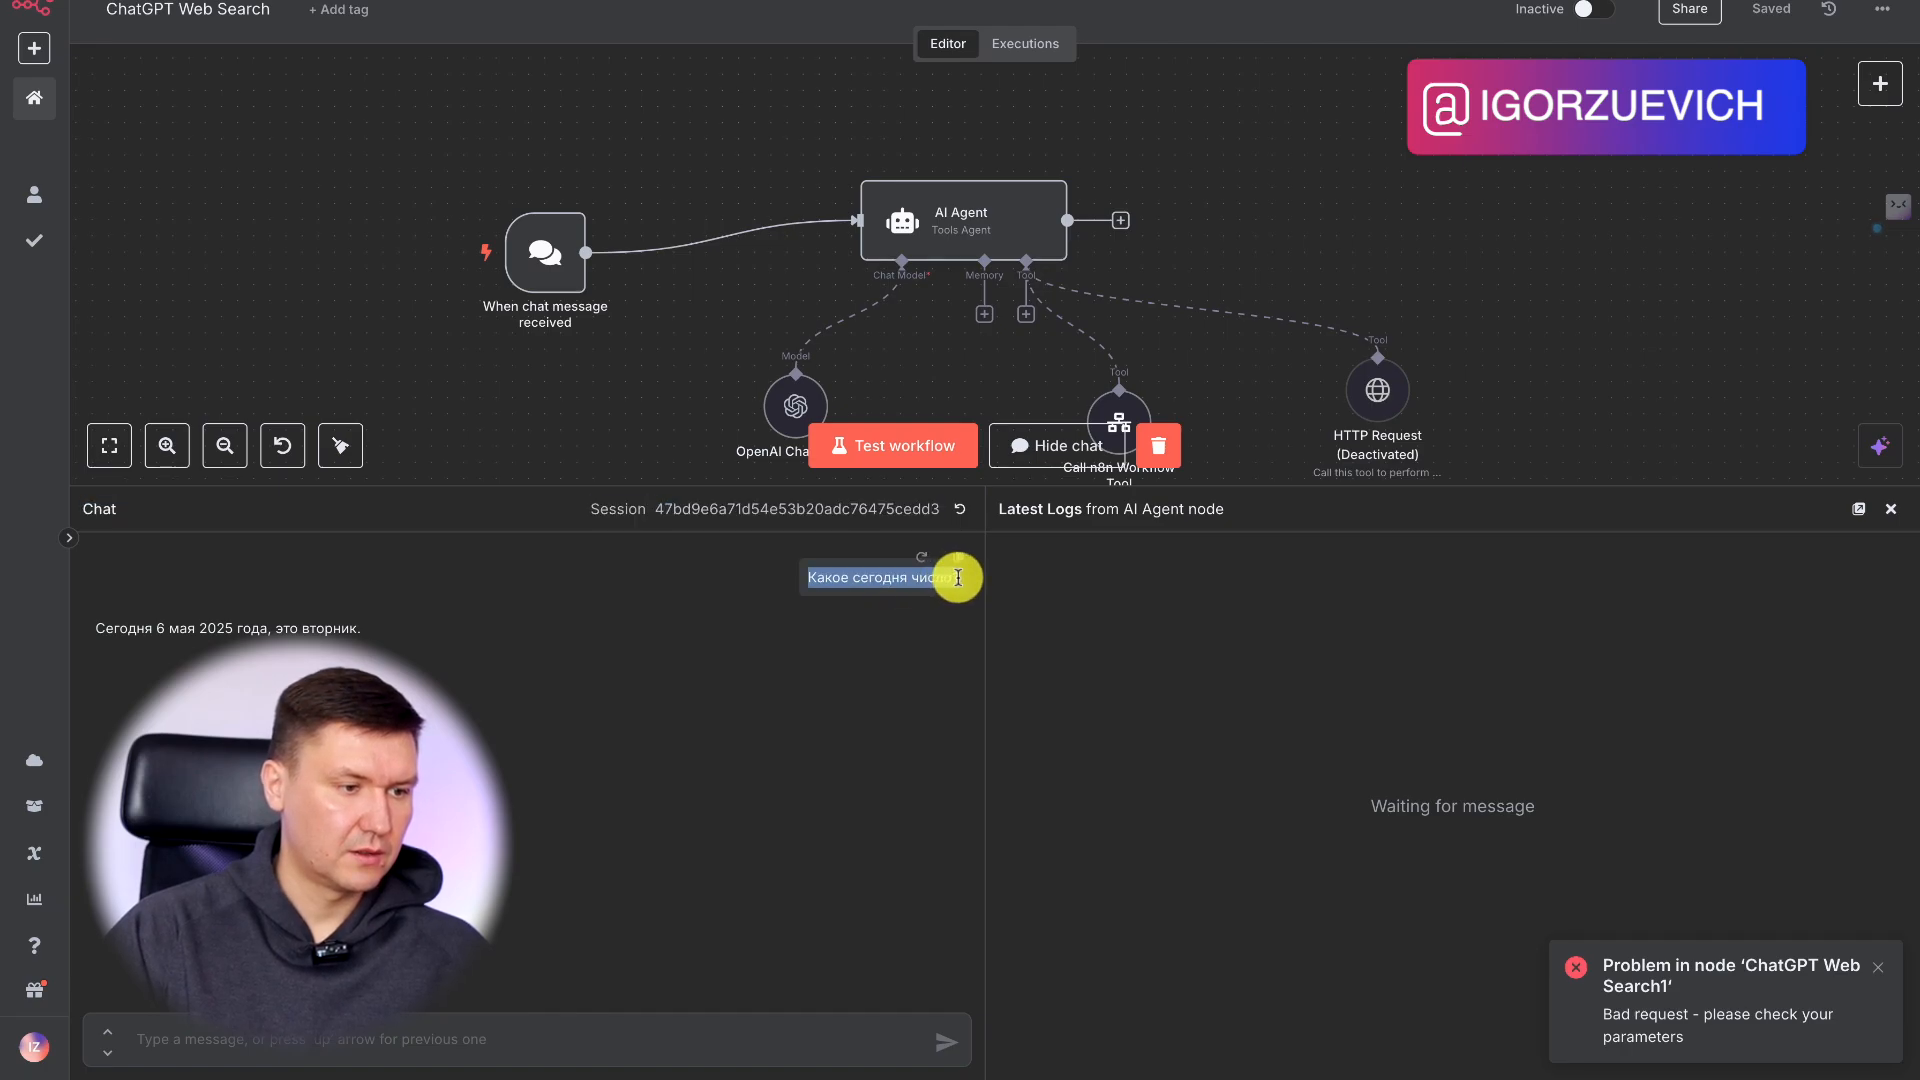
click(962, 514)
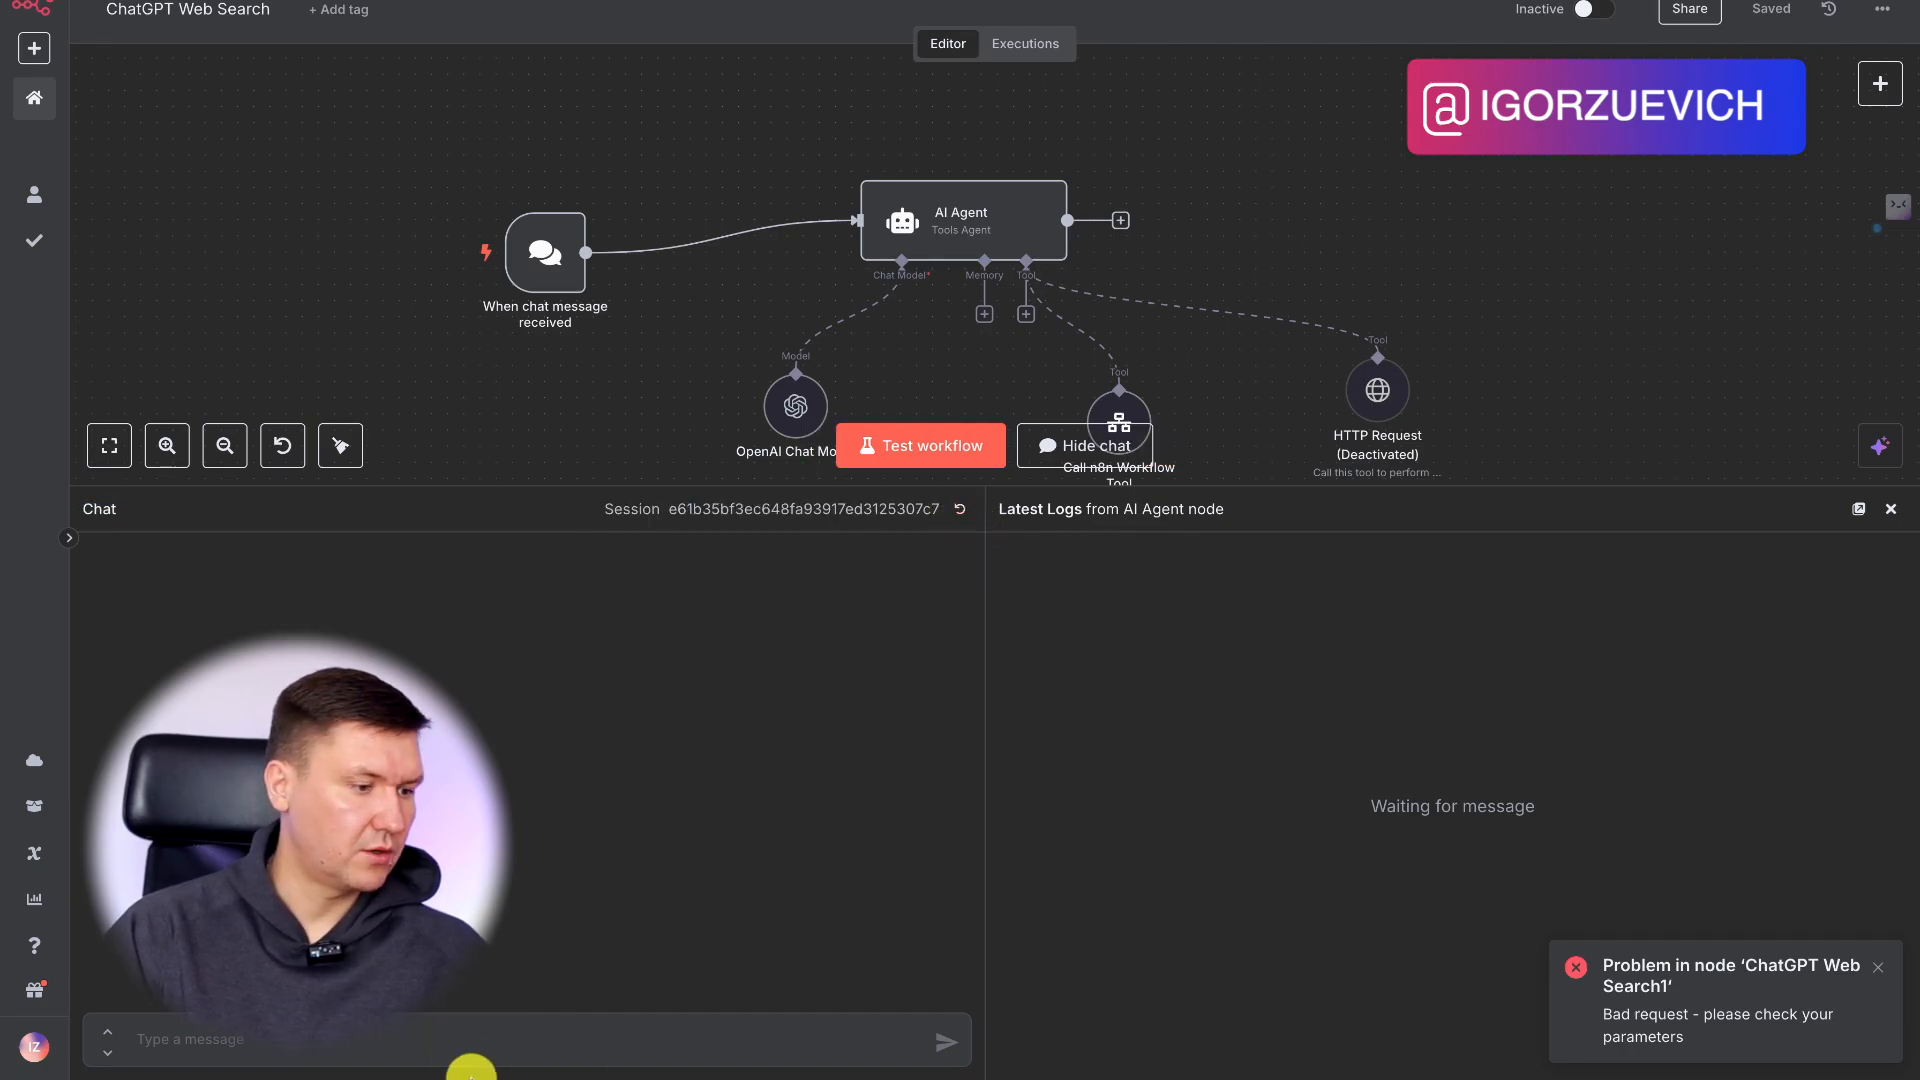
key(Return)
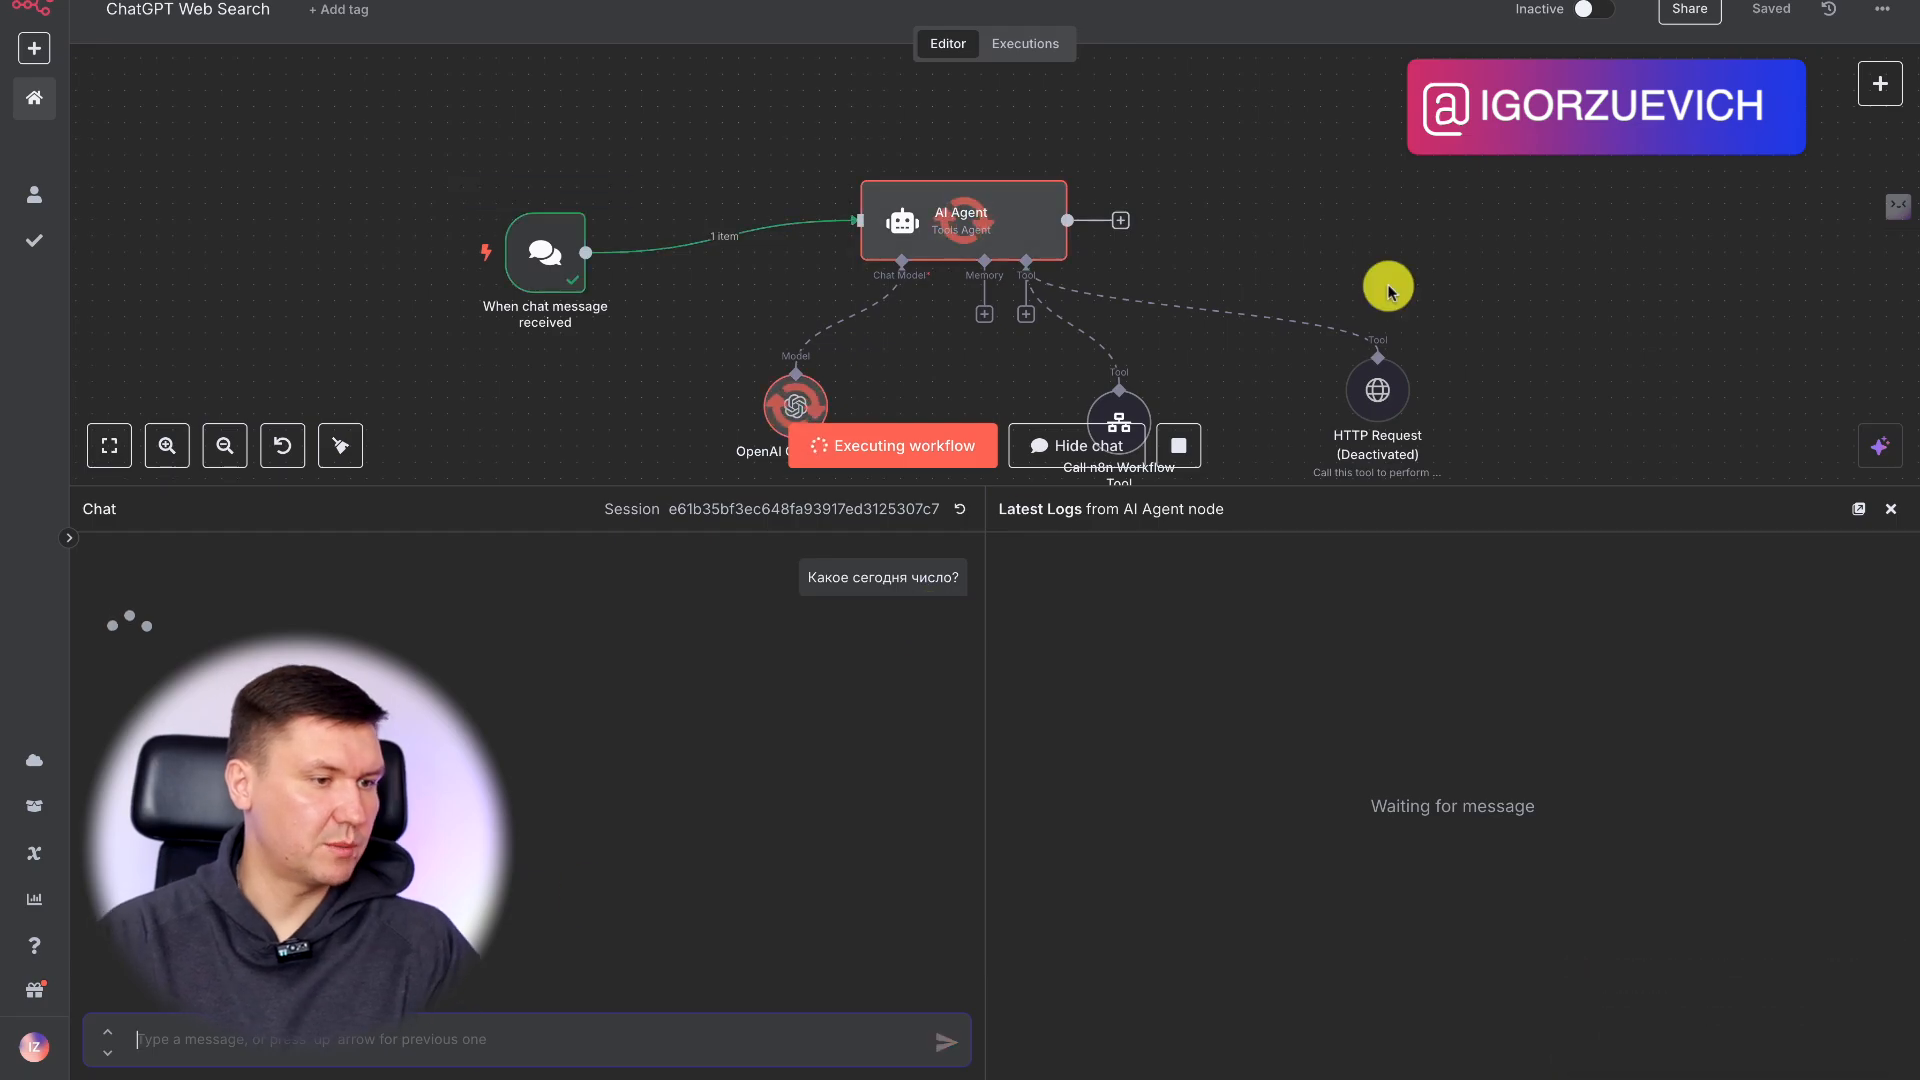
scroll(1540, 243, down, 4)
scroll(1571, 245, down, 2)
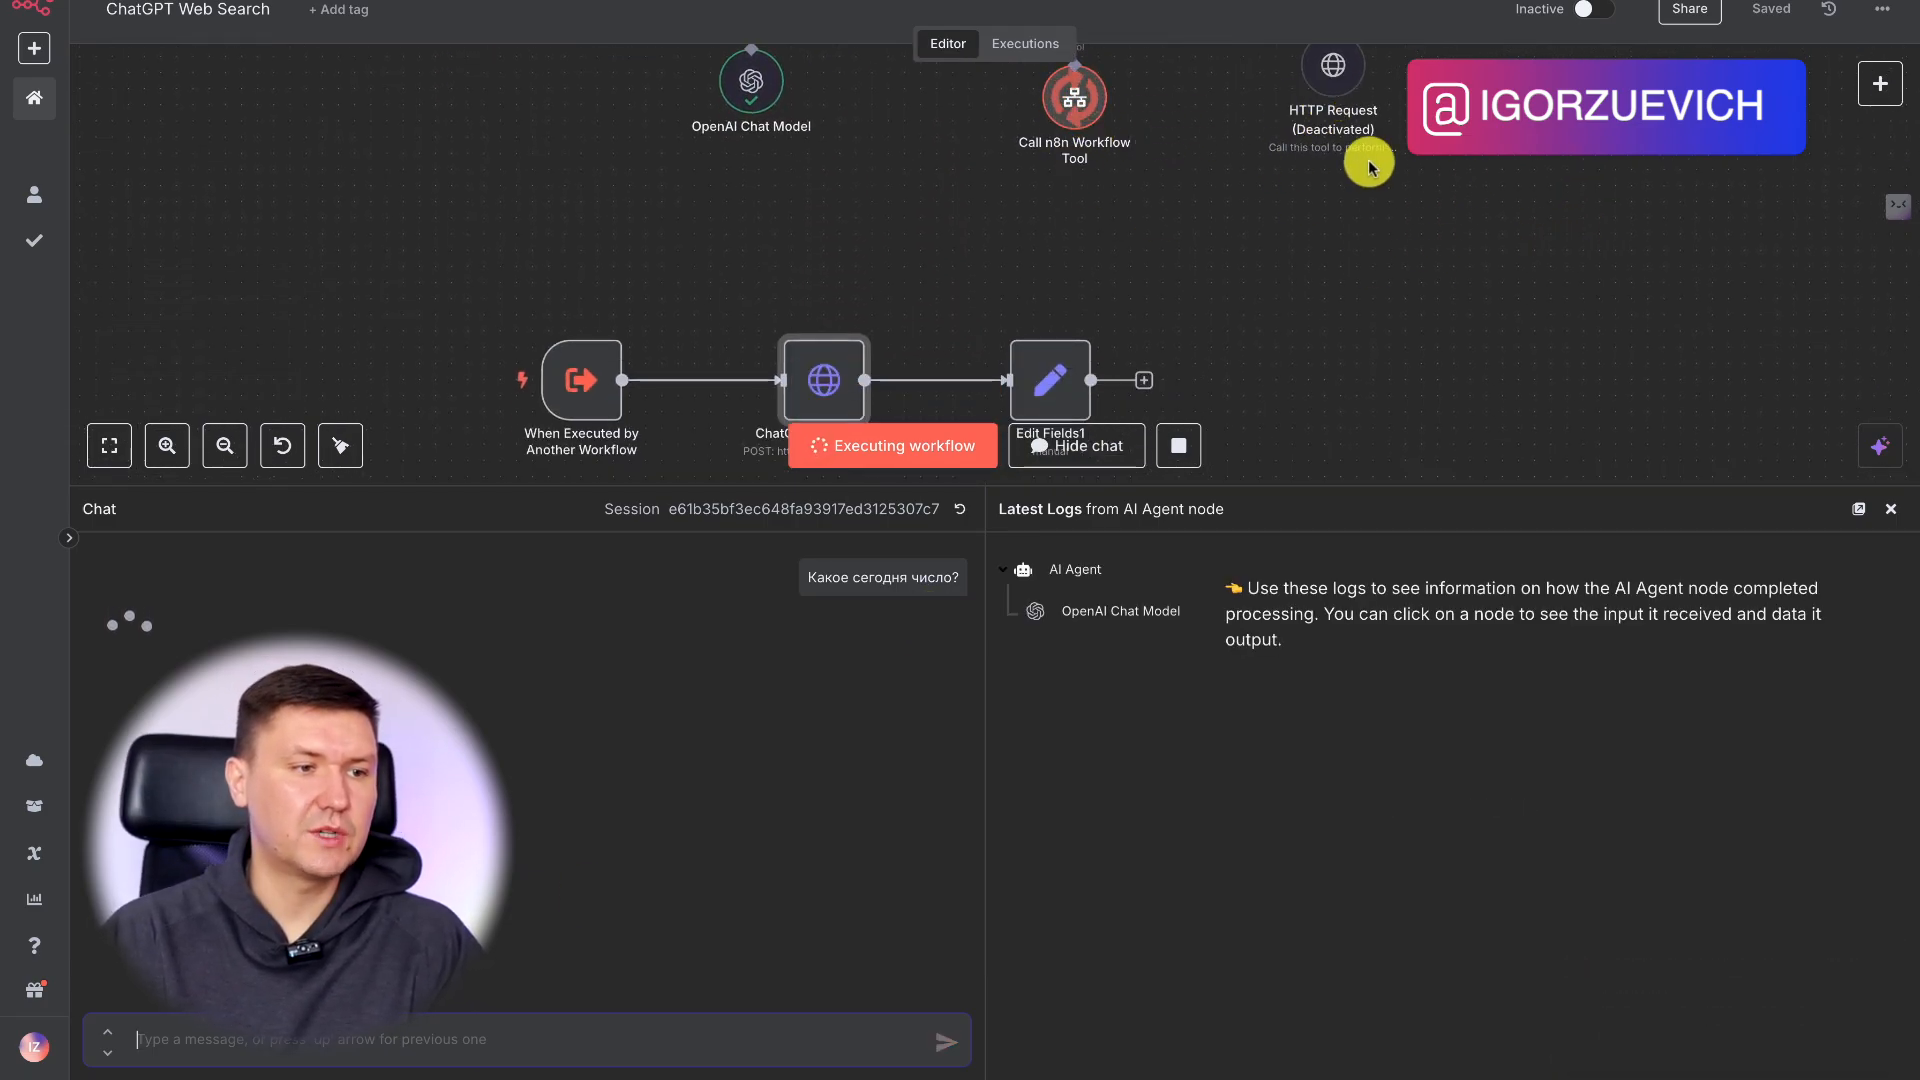
scroll(1260, 156, up, 2)
scroll(989, 265, down, 2)
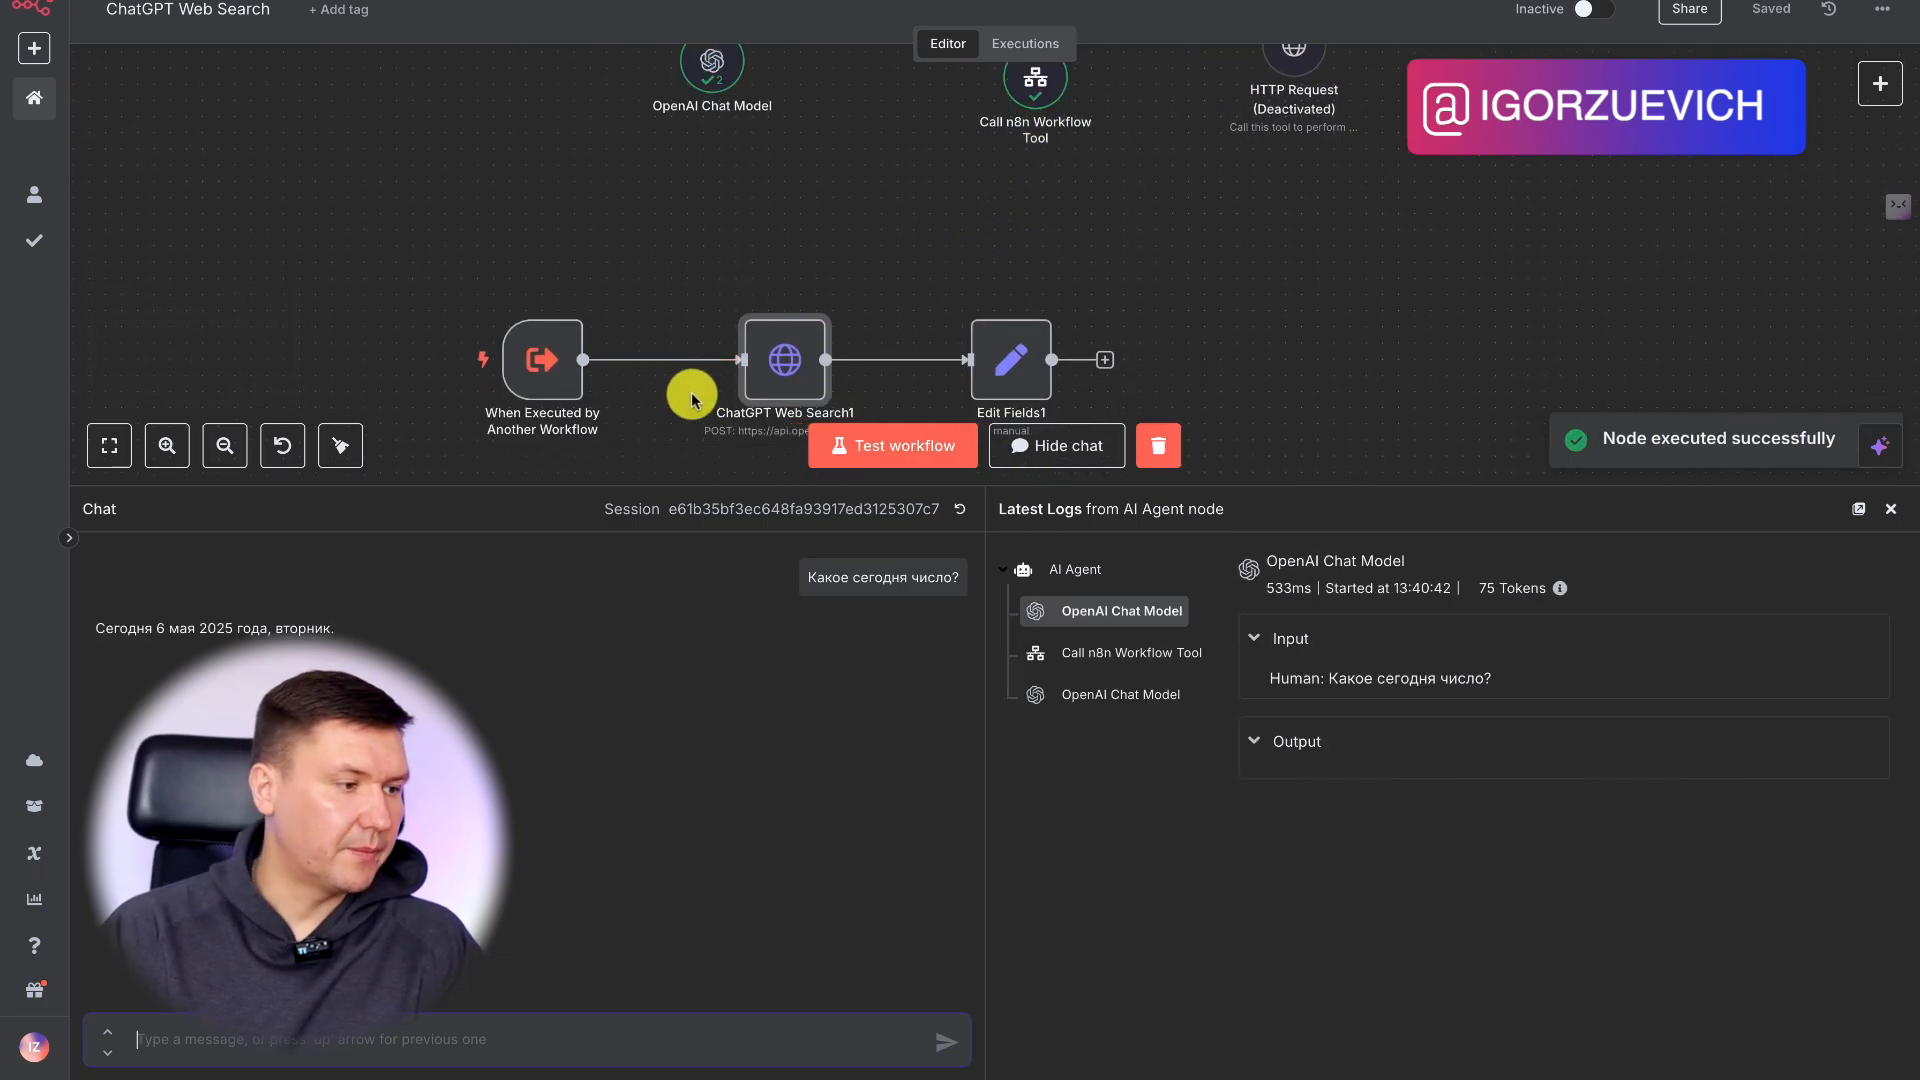
click(1878, 515)
scroll(793, 317, up, 2)
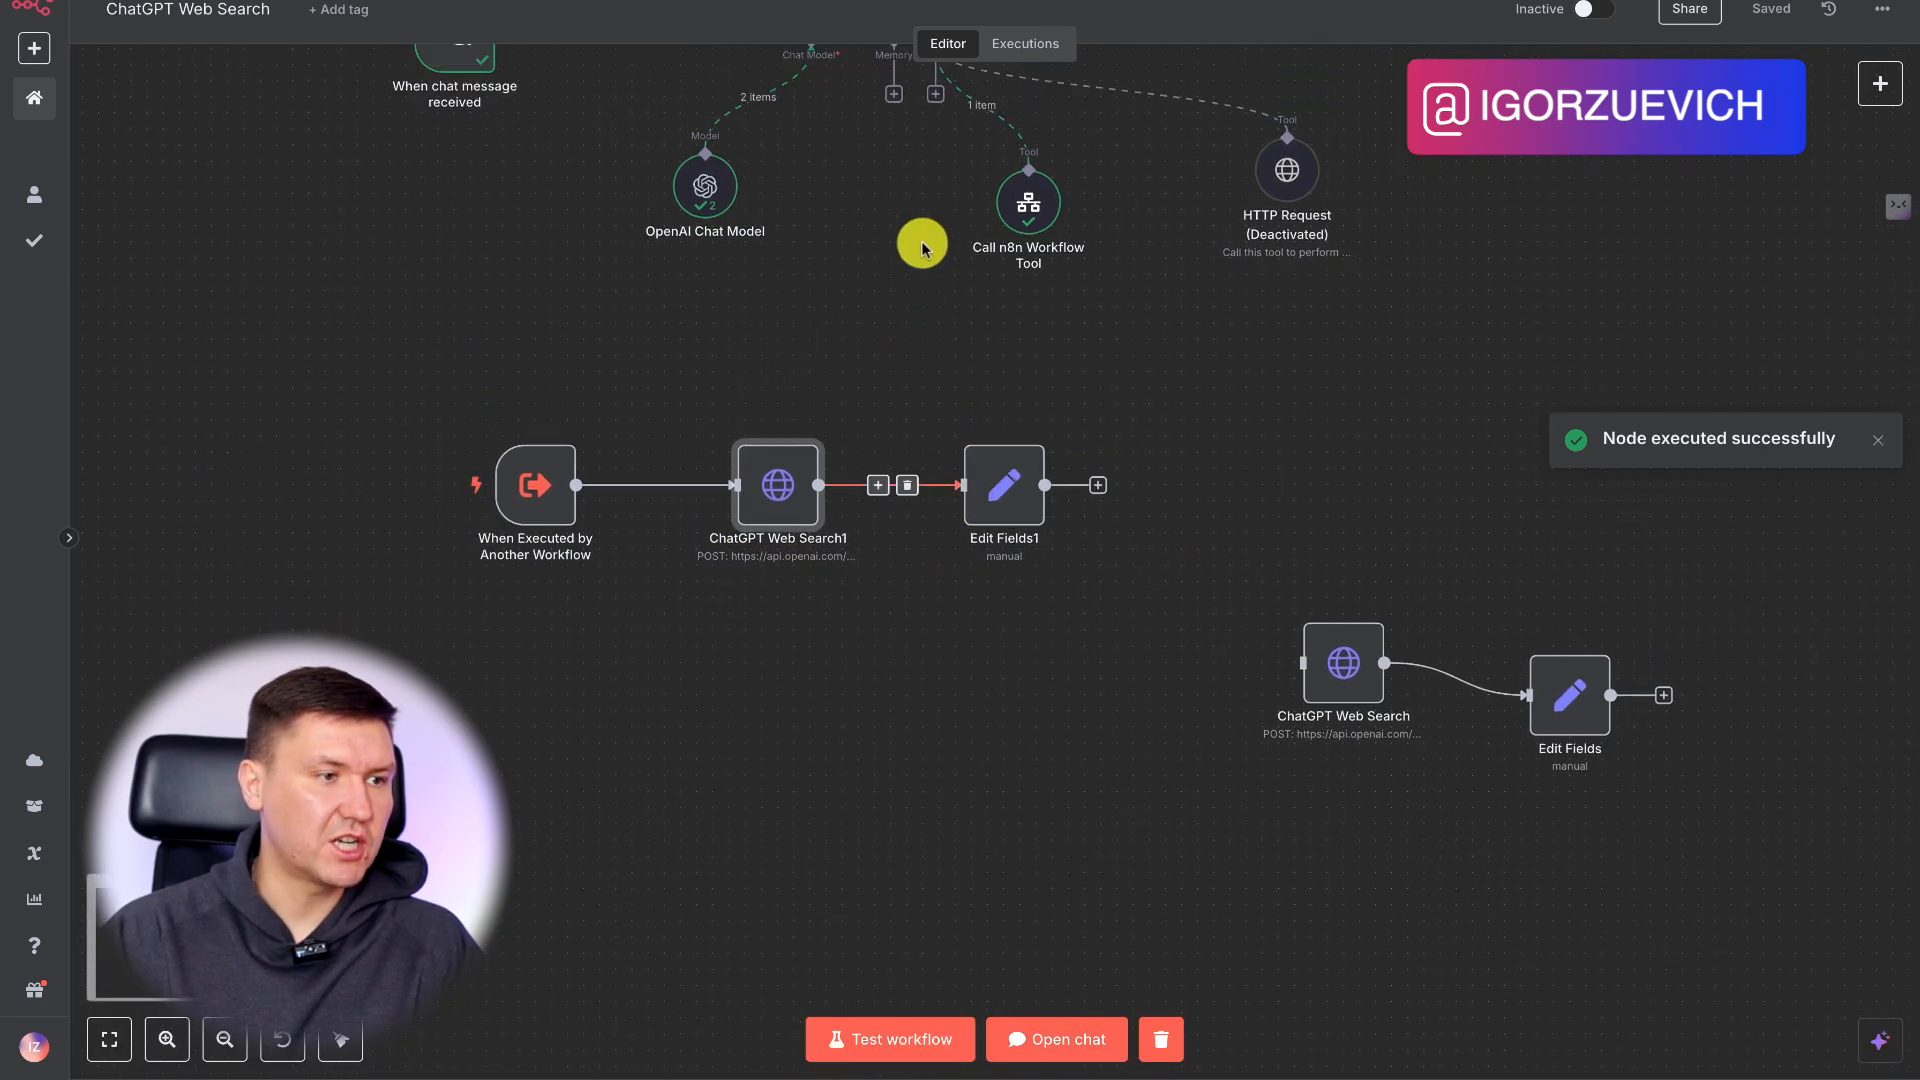
Review the latest execution: the sub-workflow trigger's output, ChatGPT Web Search1's resolved JSON body and output, and the AI Agent node; return to the editor.
click(1025, 43)
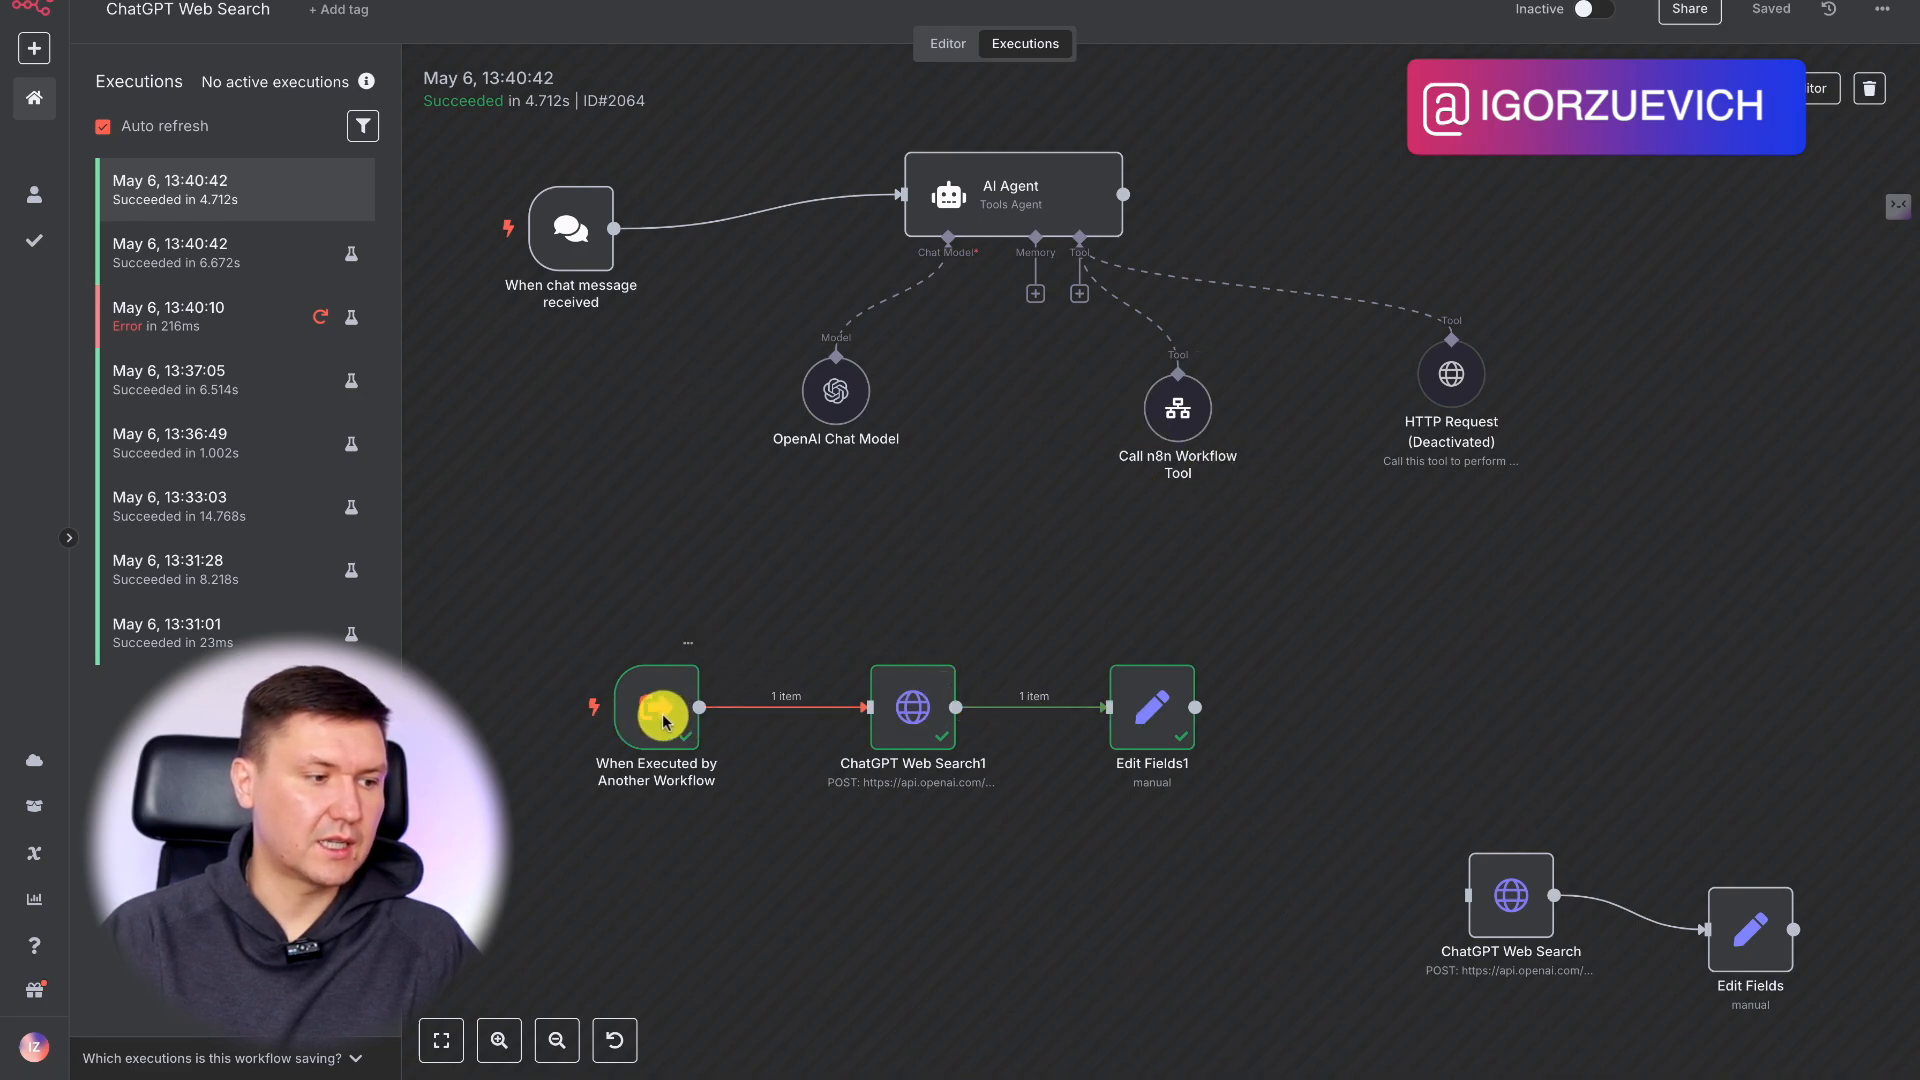
double_click(660, 714)
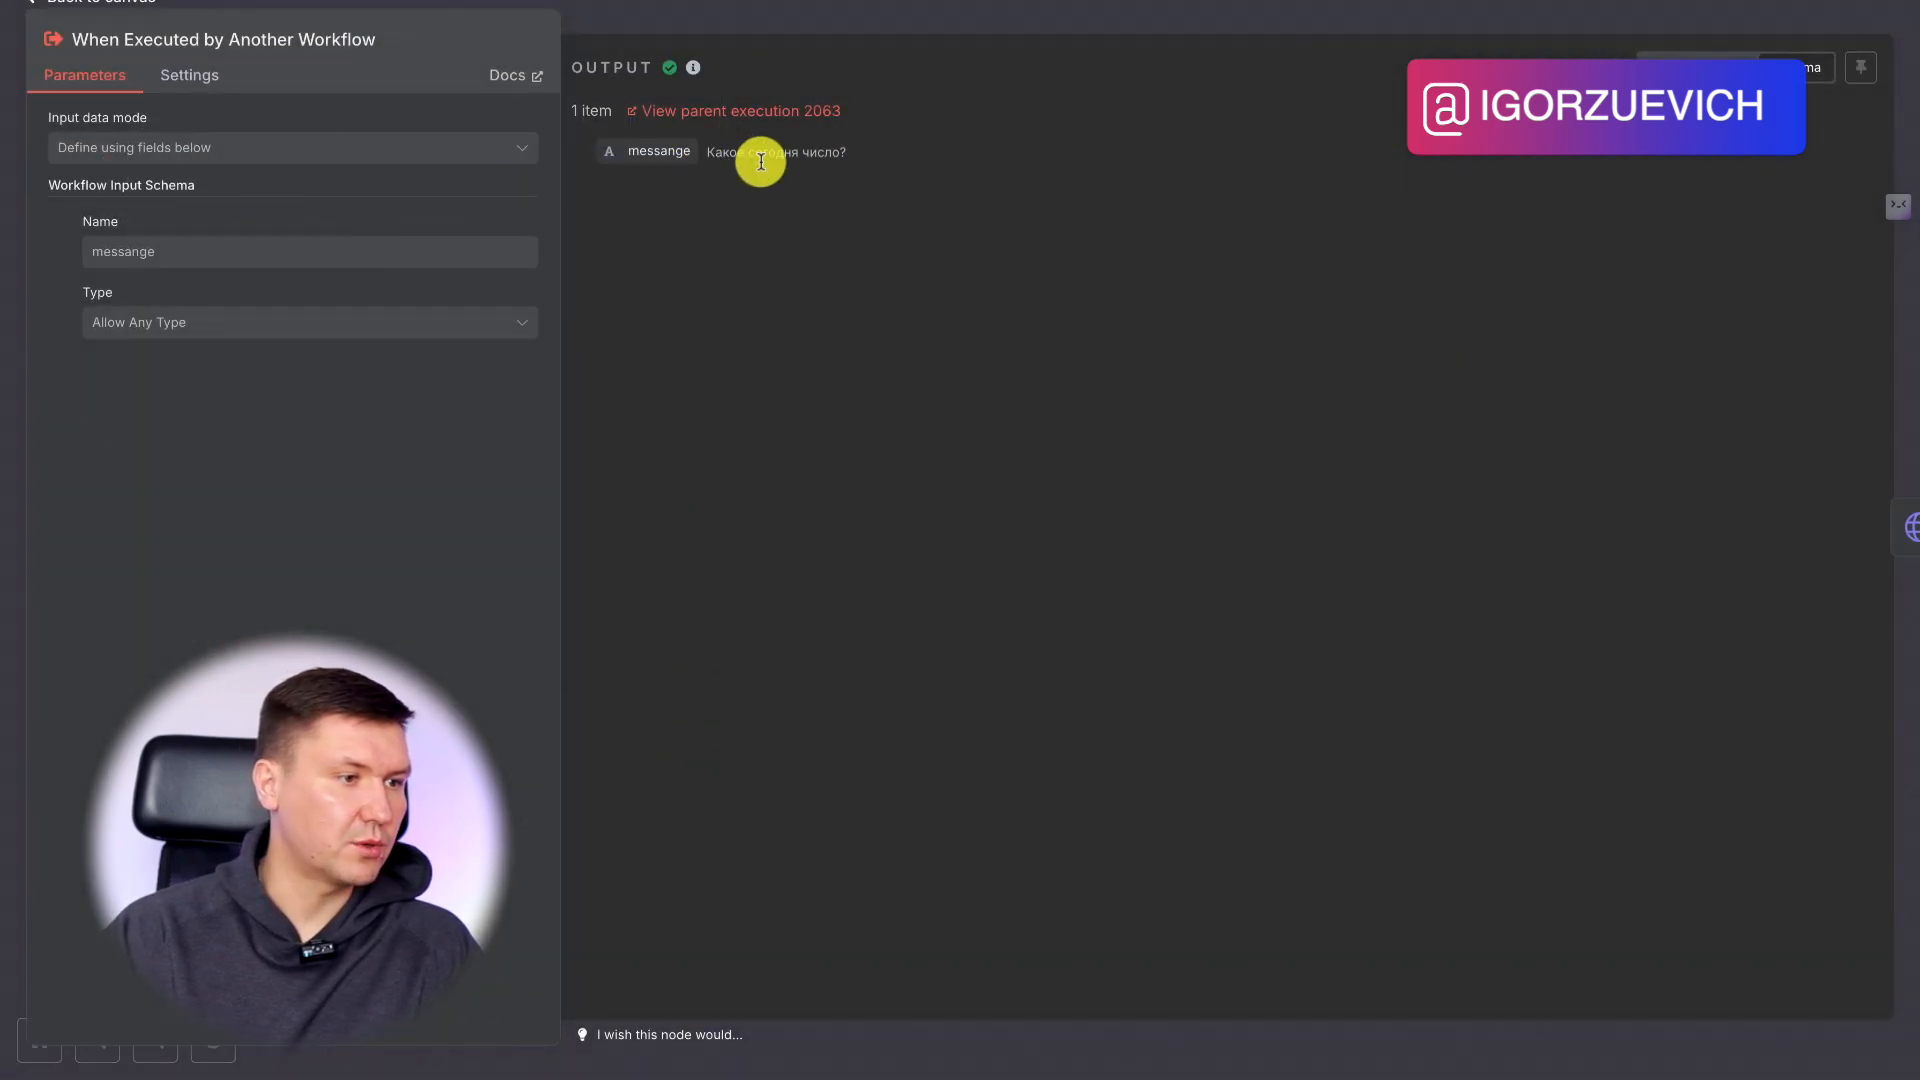
key(Escape)
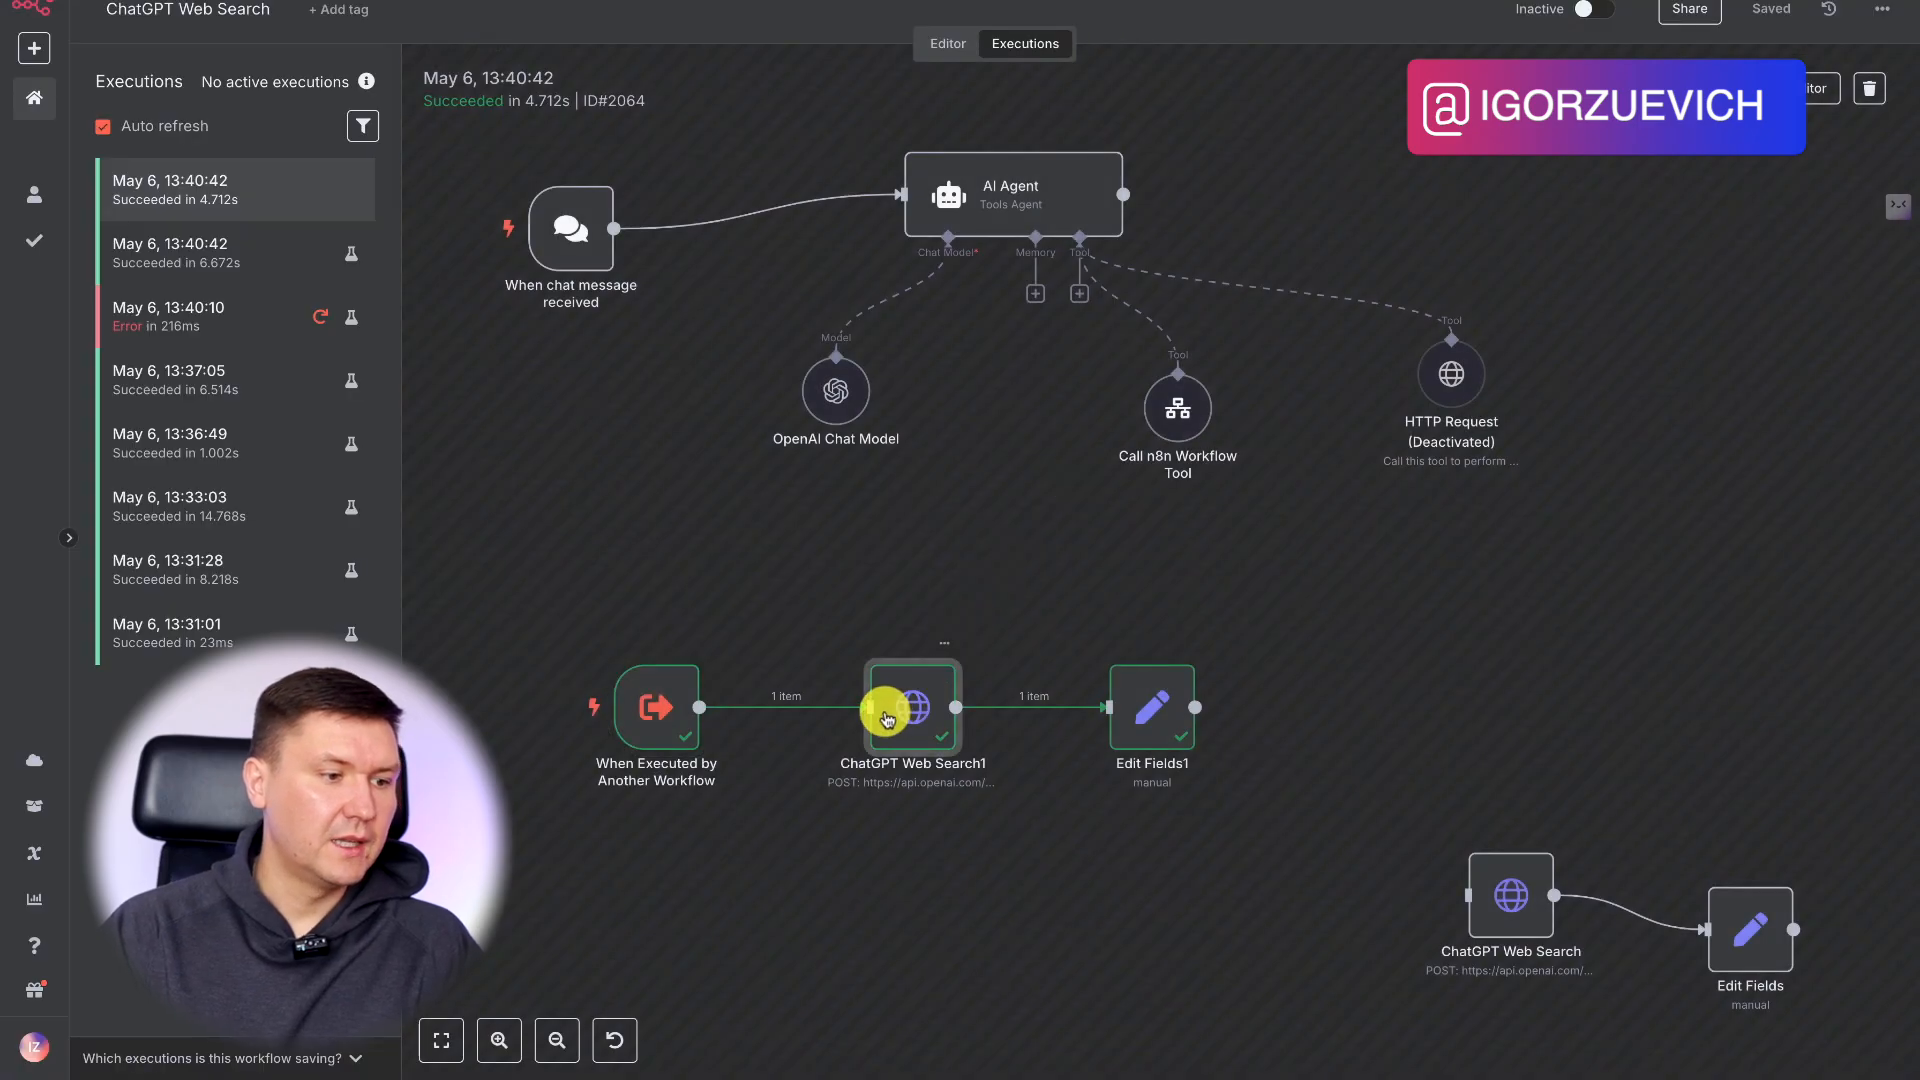
double_click(890, 710)
scroll(1029, 663, down, 2)
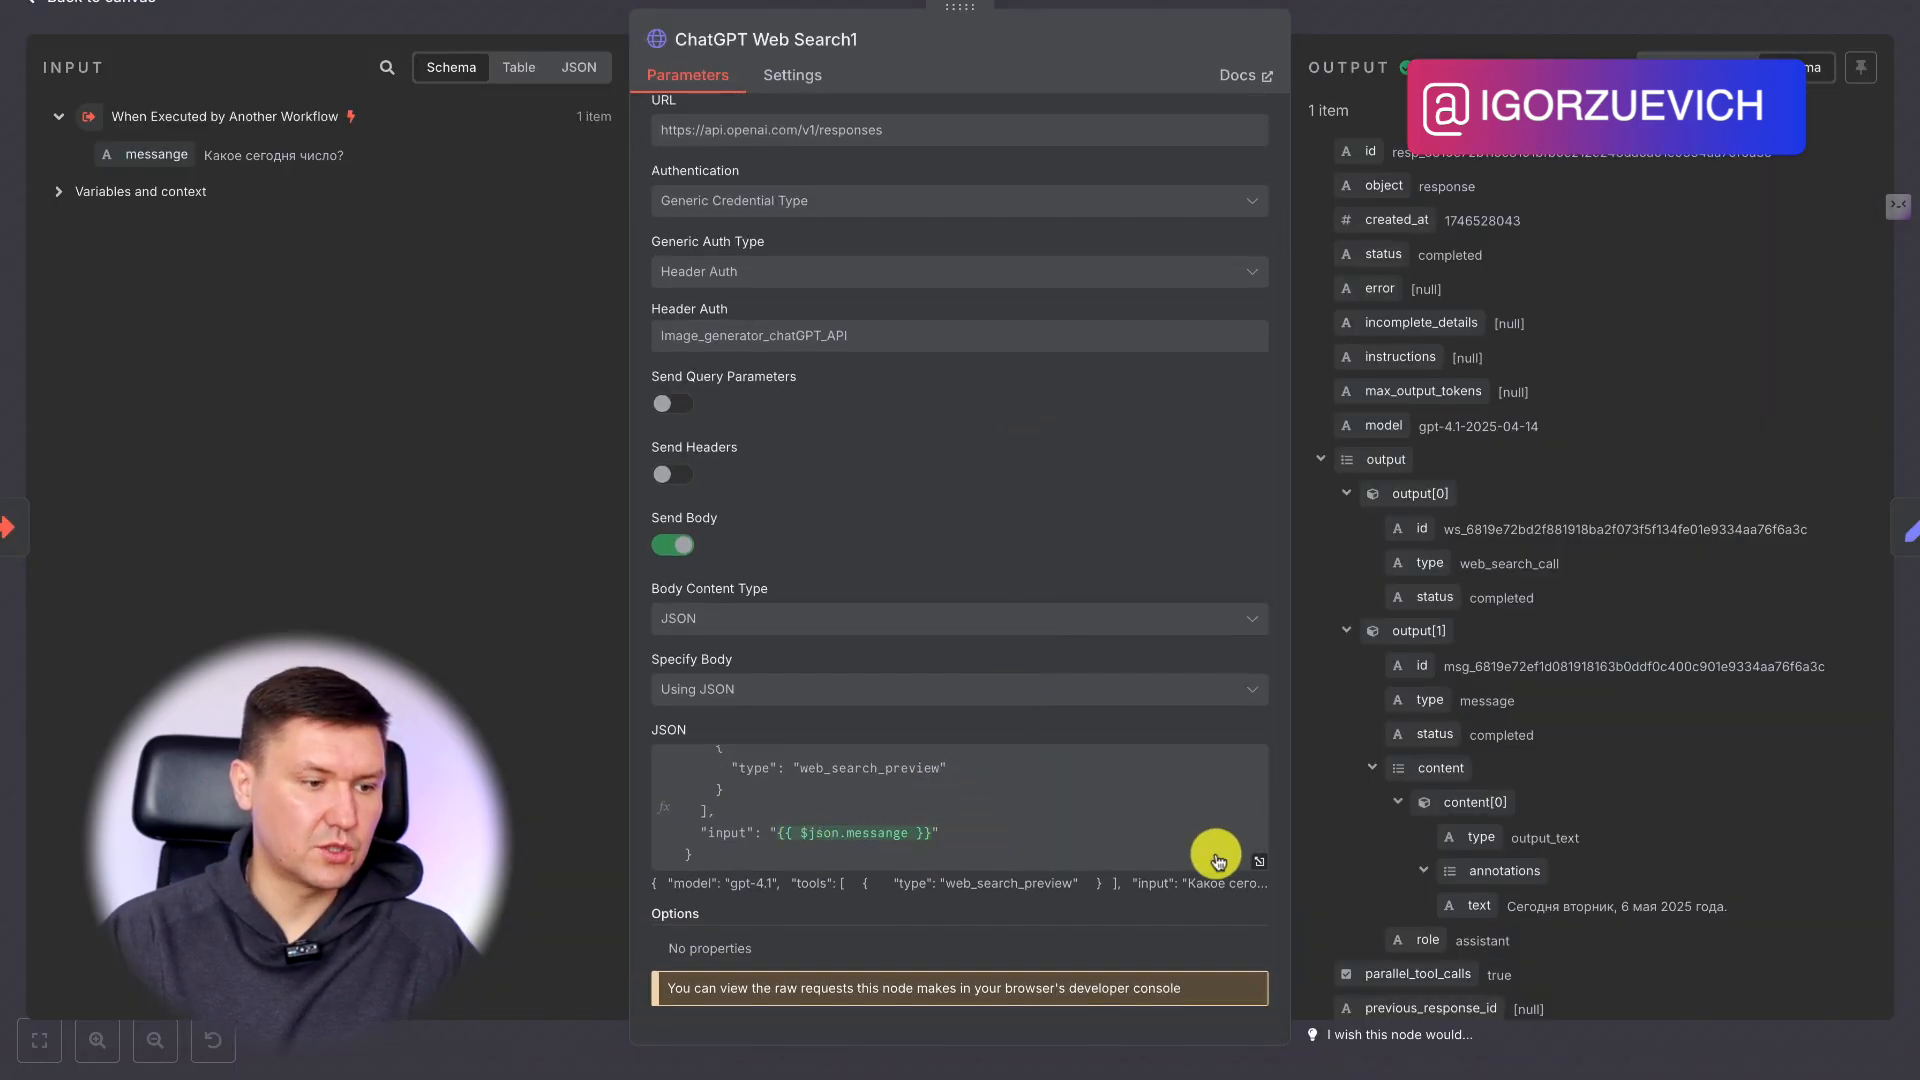
click(1260, 864)
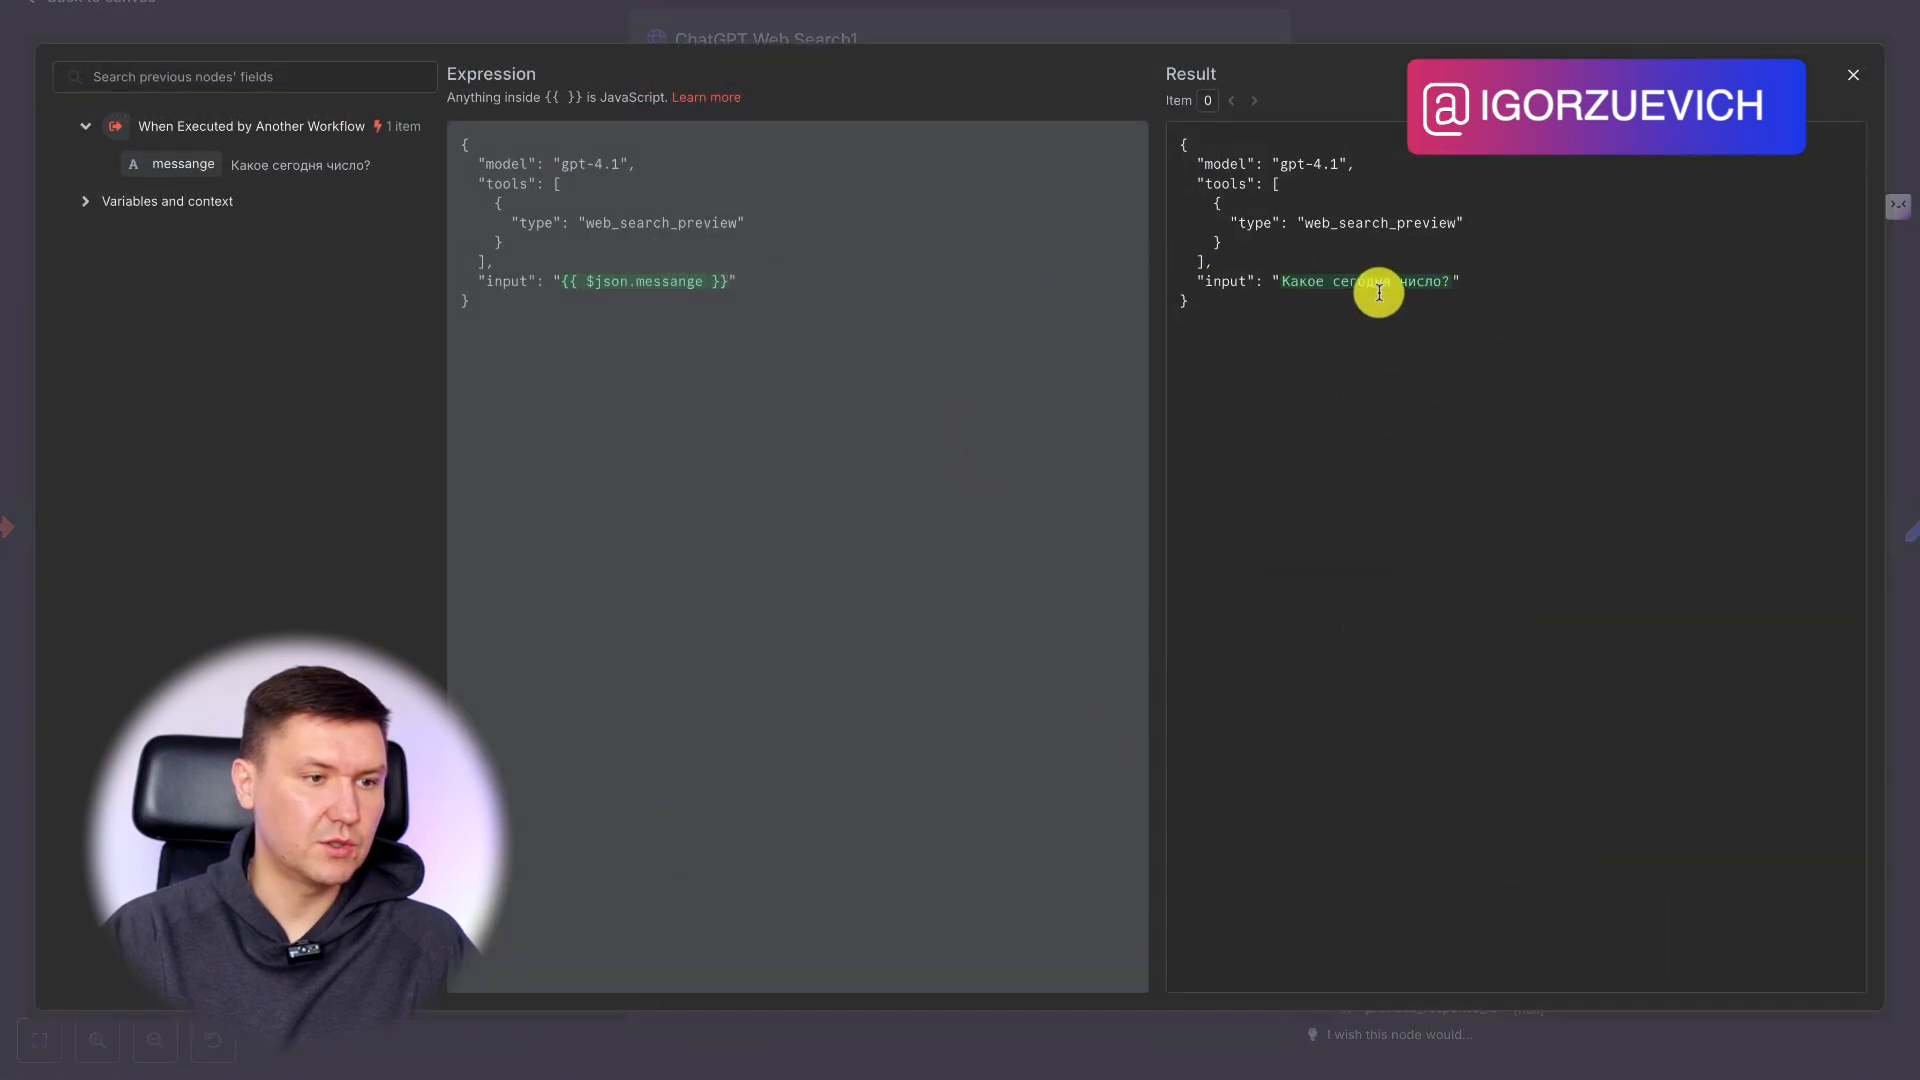
click(1407, 24)
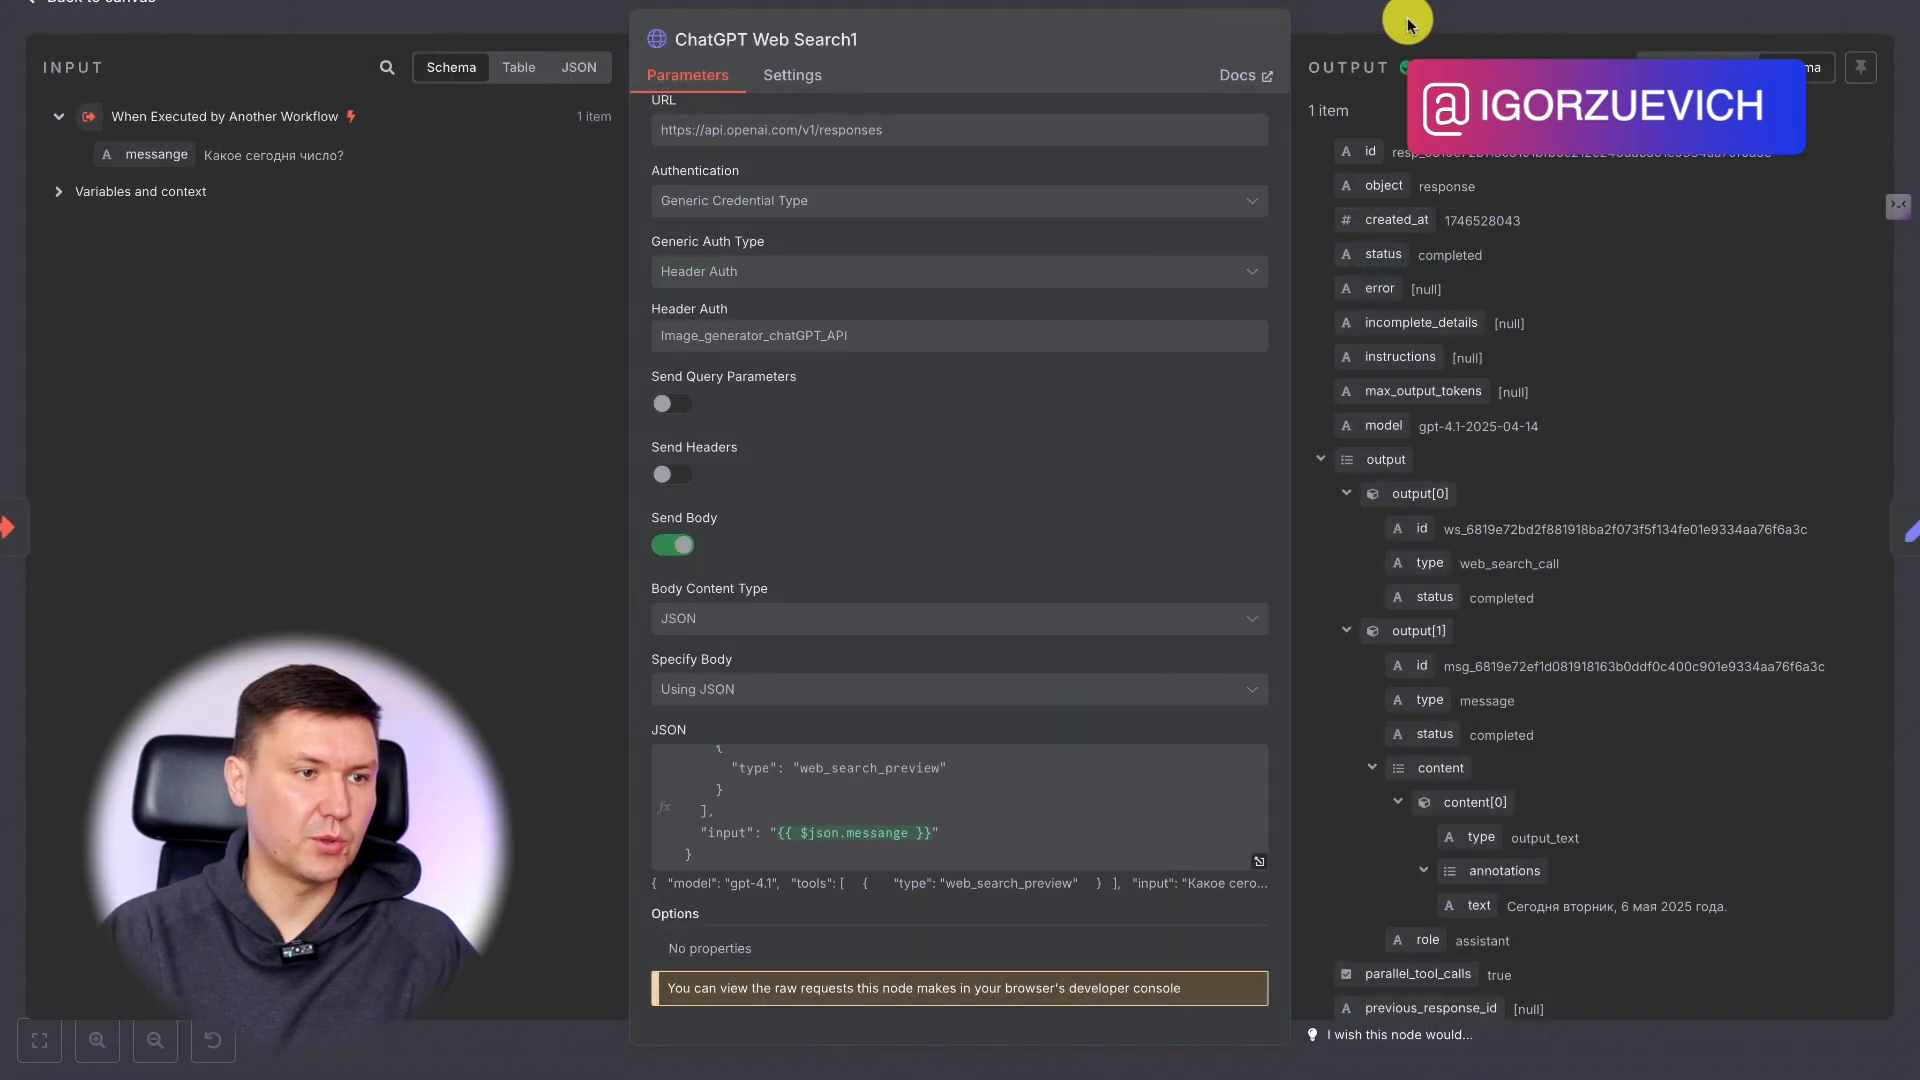
click(1425, 18)
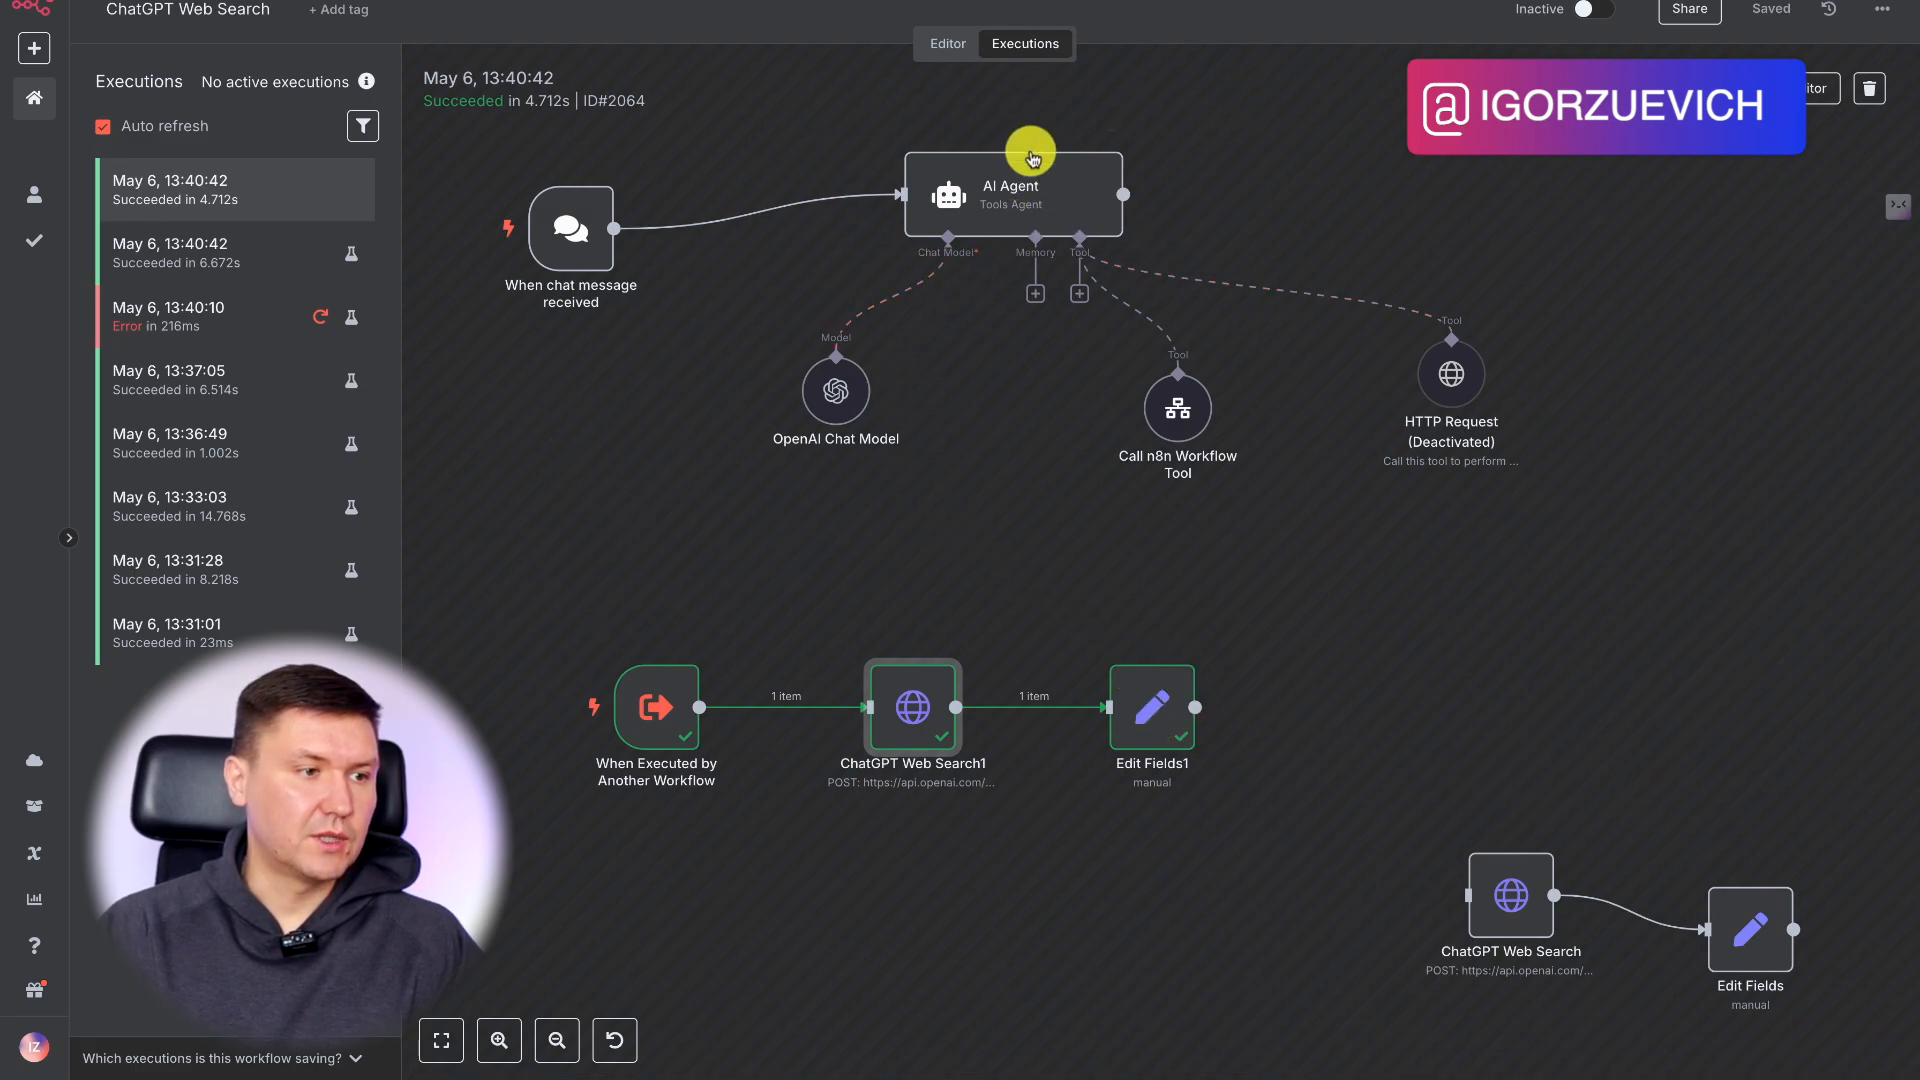
double_click(1055, 213)
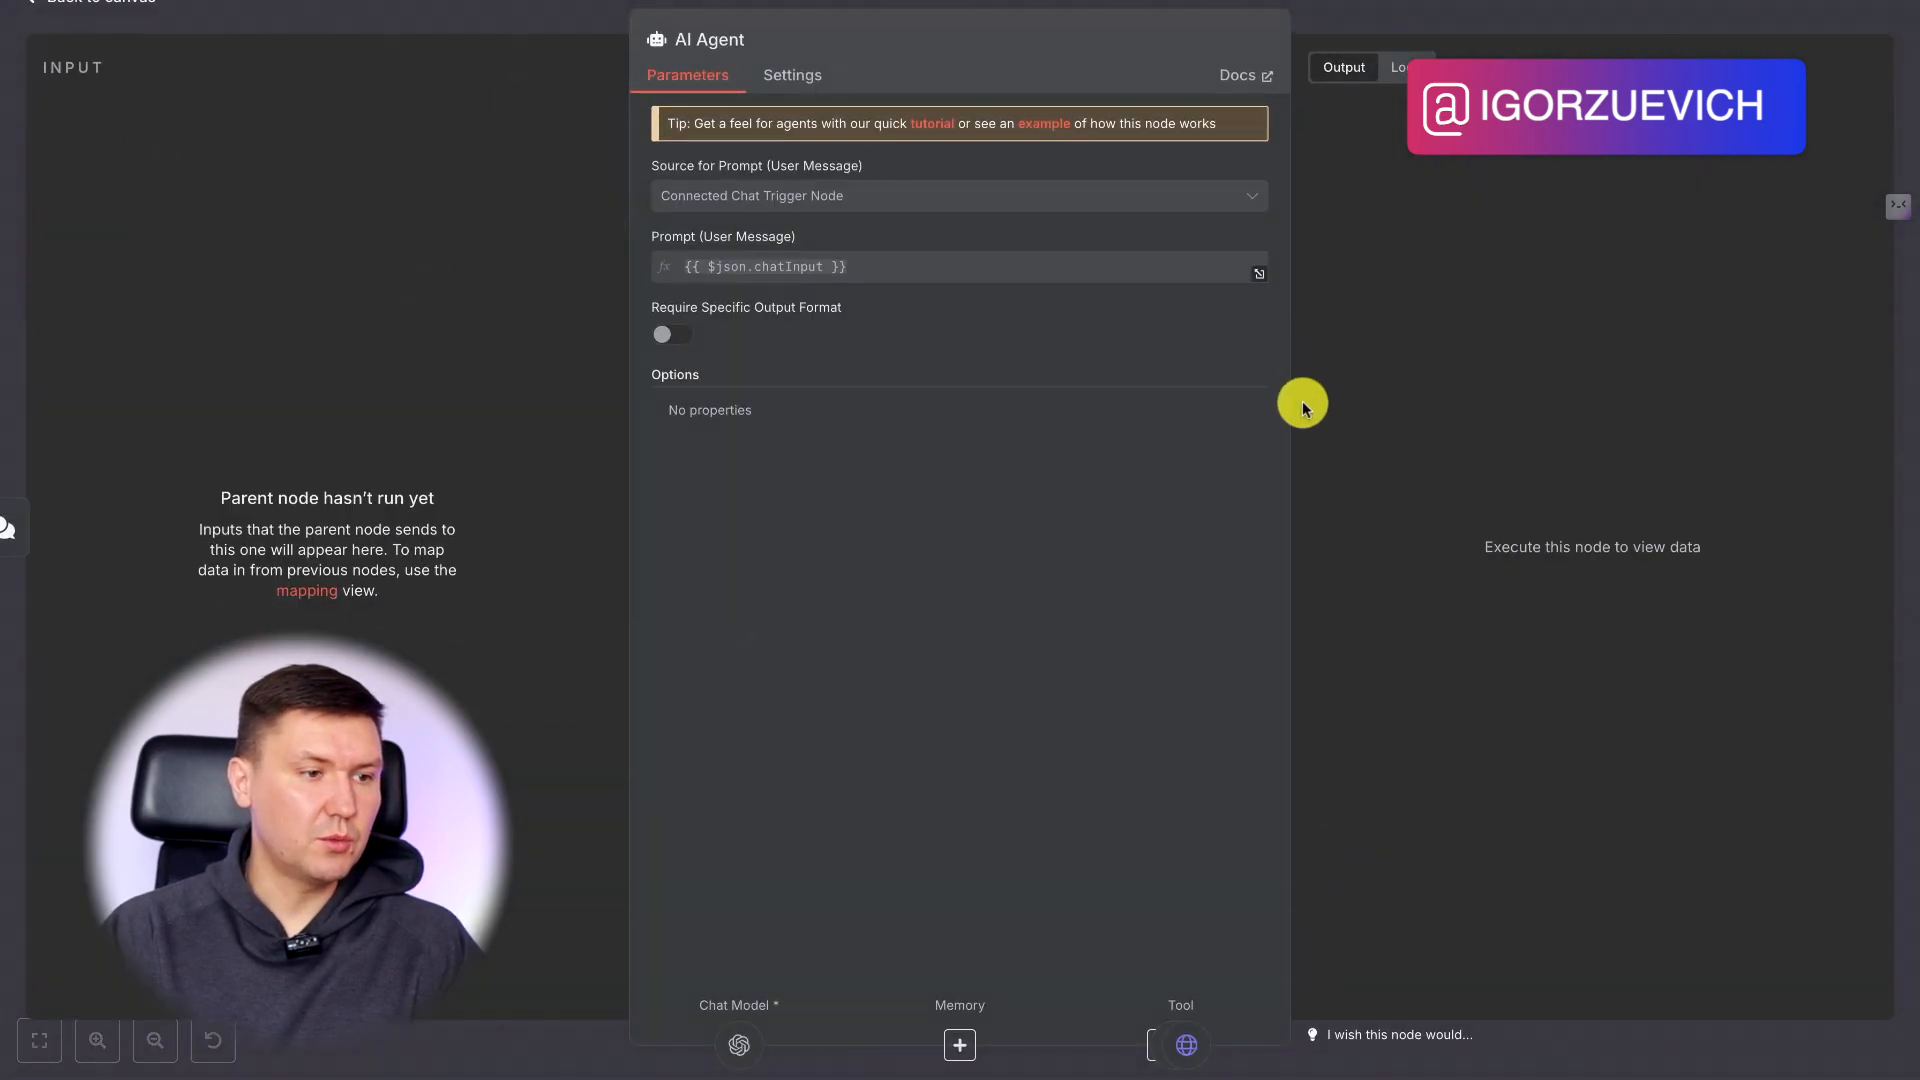
click(1443, 20)
click(948, 43)
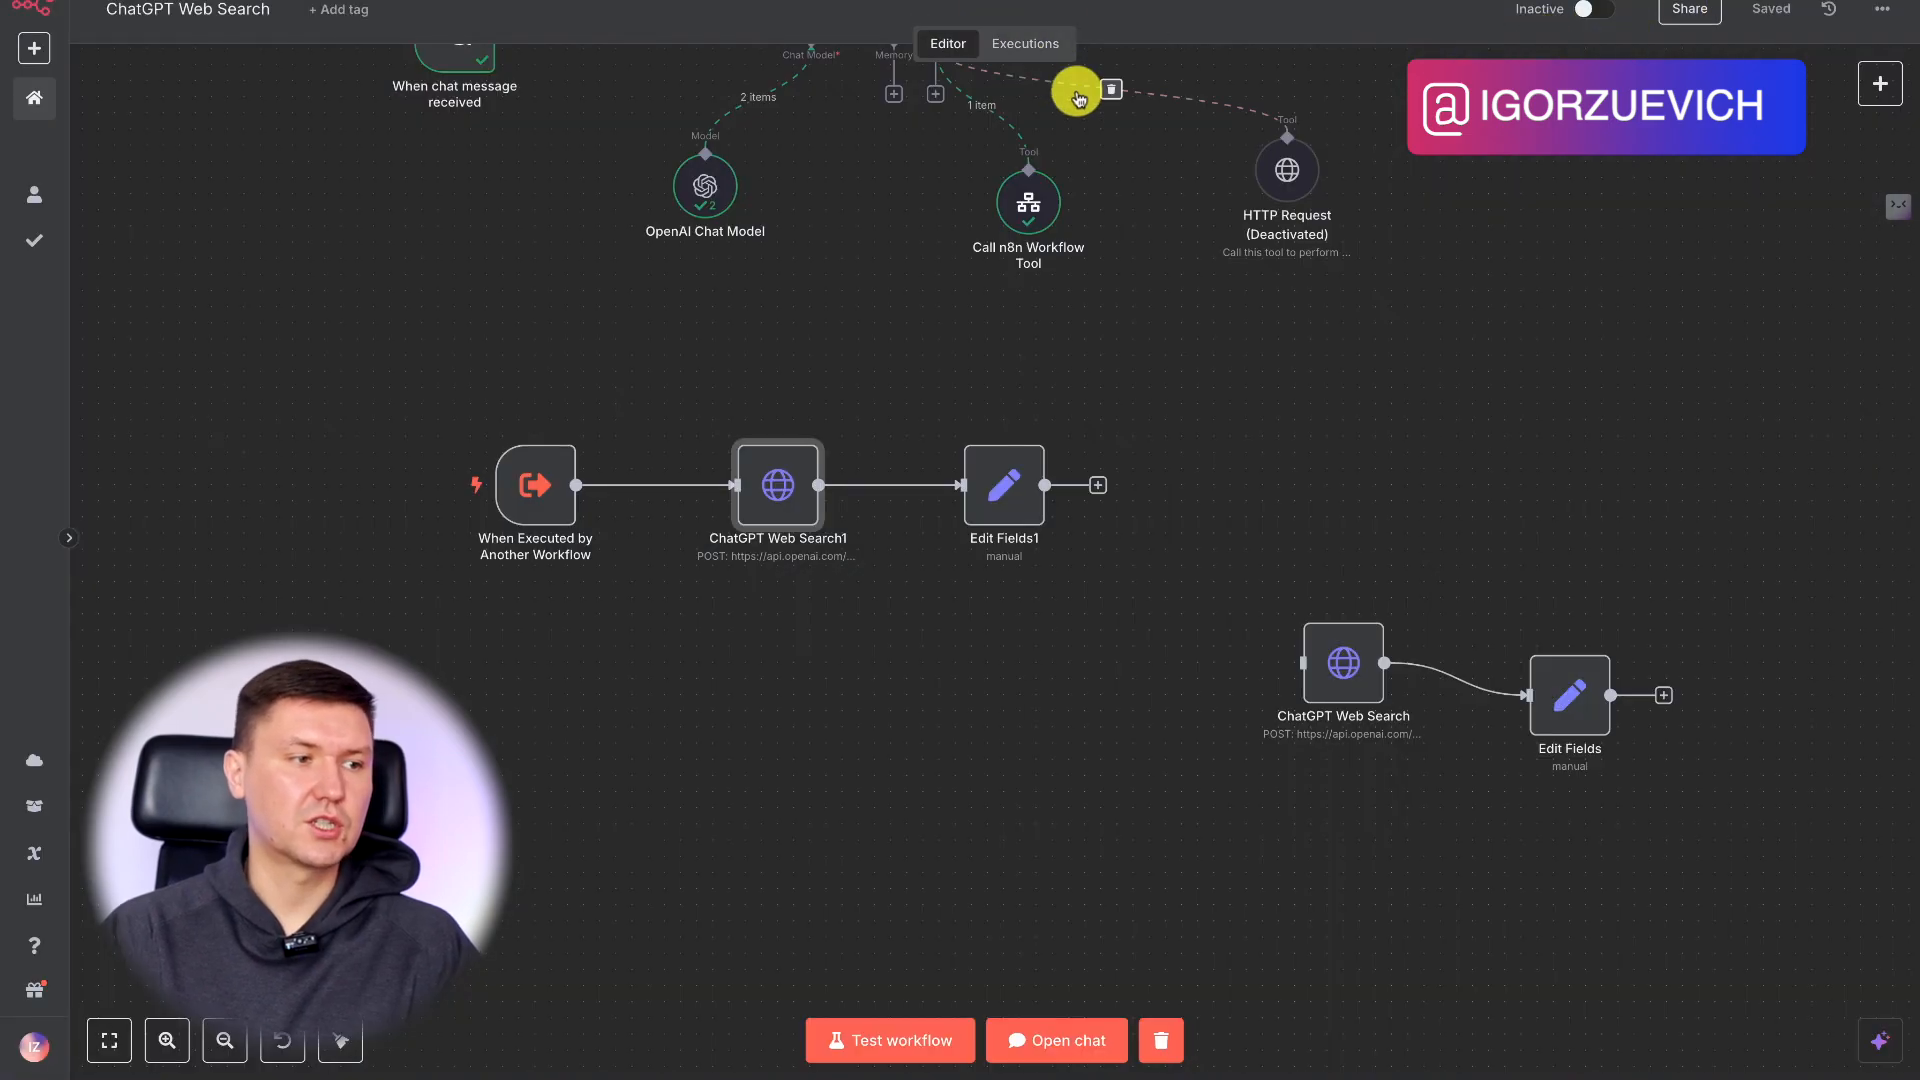
Move the separate ChatGPT Web Search and Edit Fields nodes up and align them in one horizontal row.
scroll(1200, 398, up, 2)
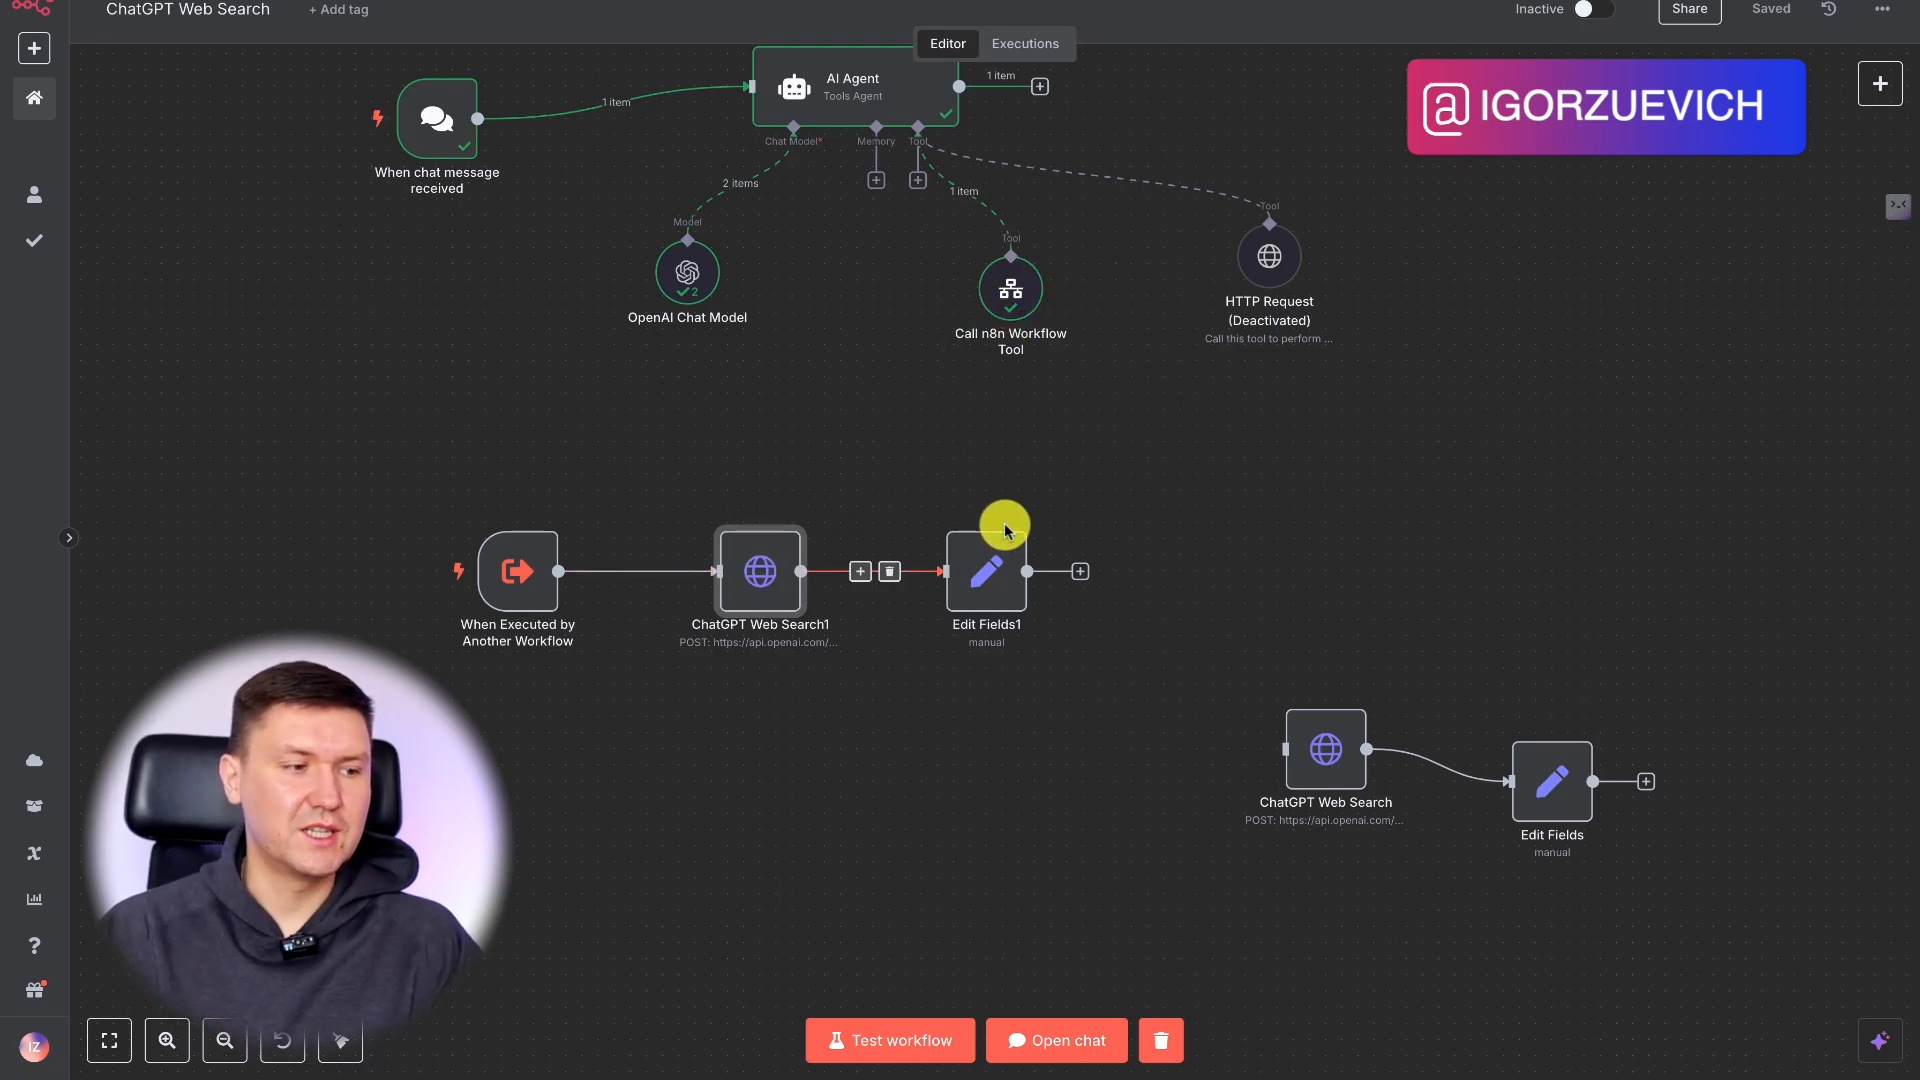
scroll(1123, 531, up, 3)
mouse_move(1110, 325)
mouse_move(1010, 388)
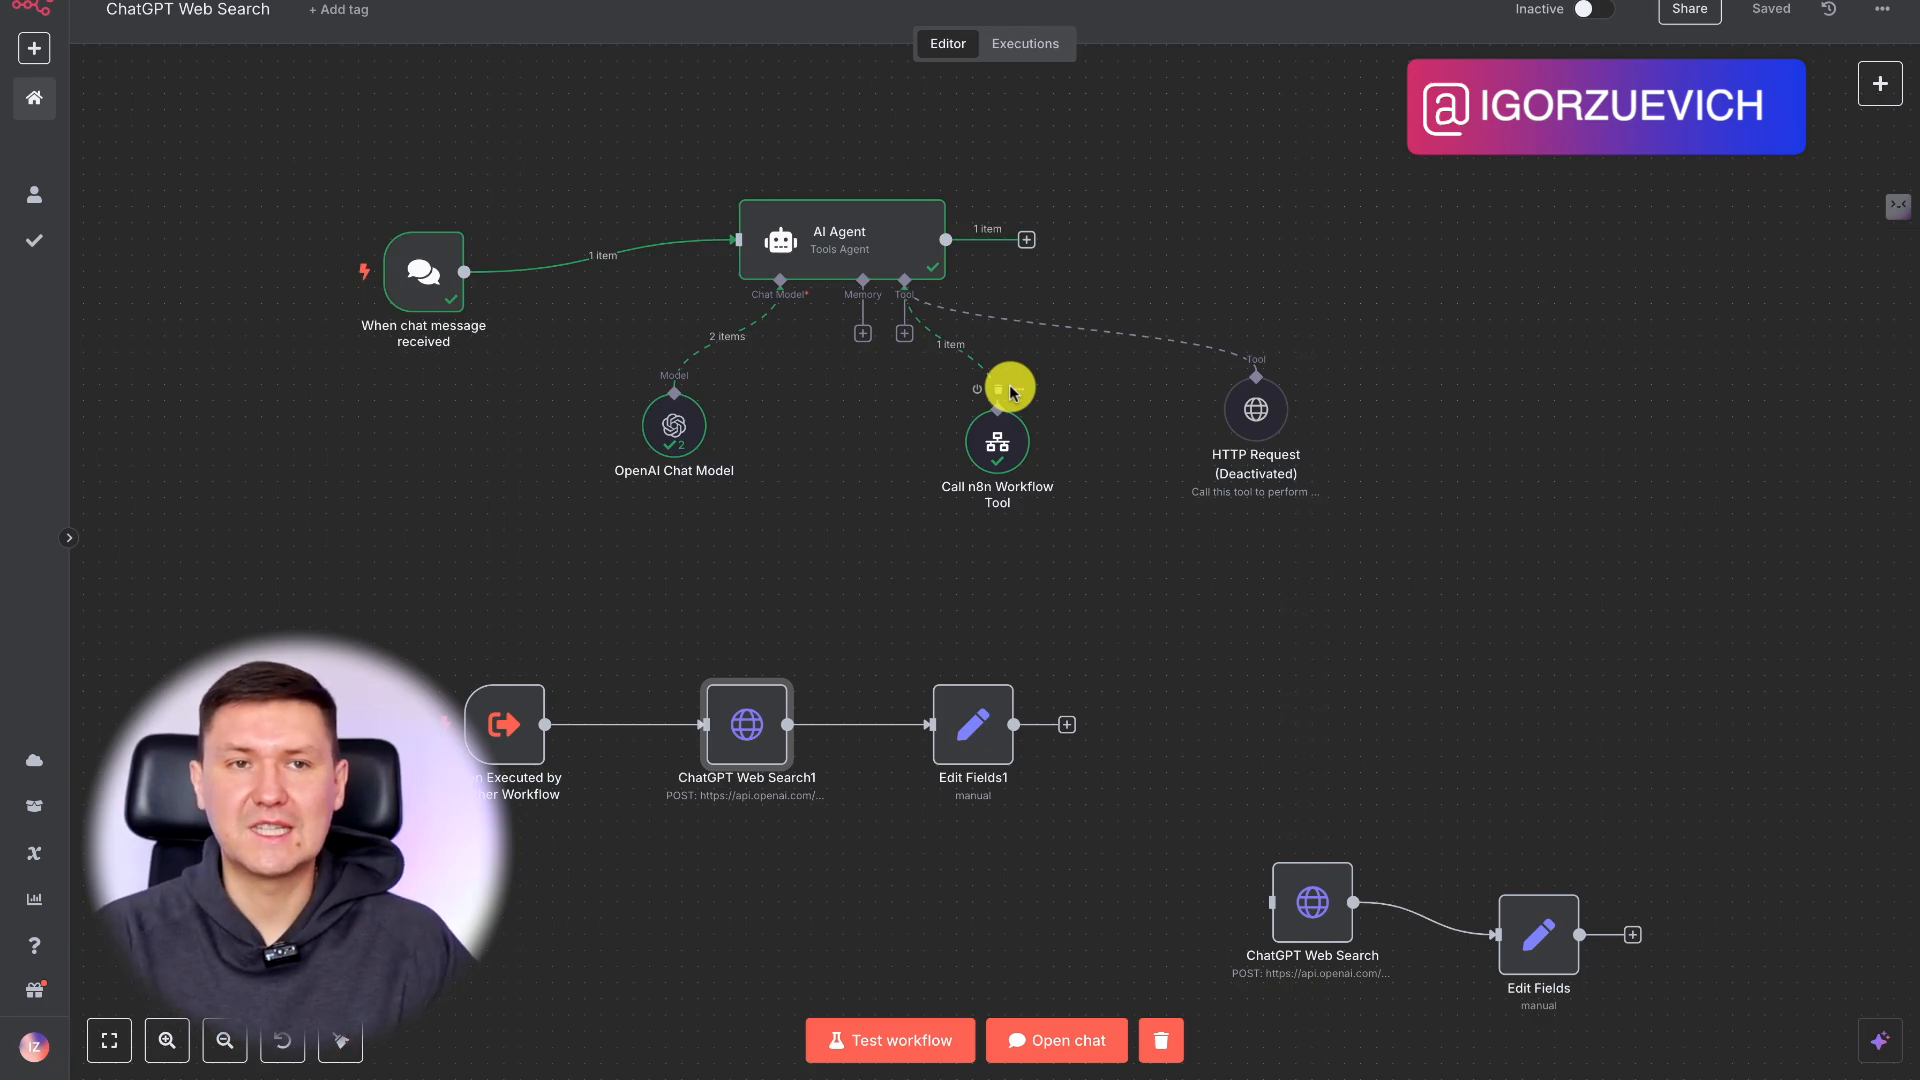
drag(1535, 927, 1490, 860)
drag(1316, 904, 1319, 832)
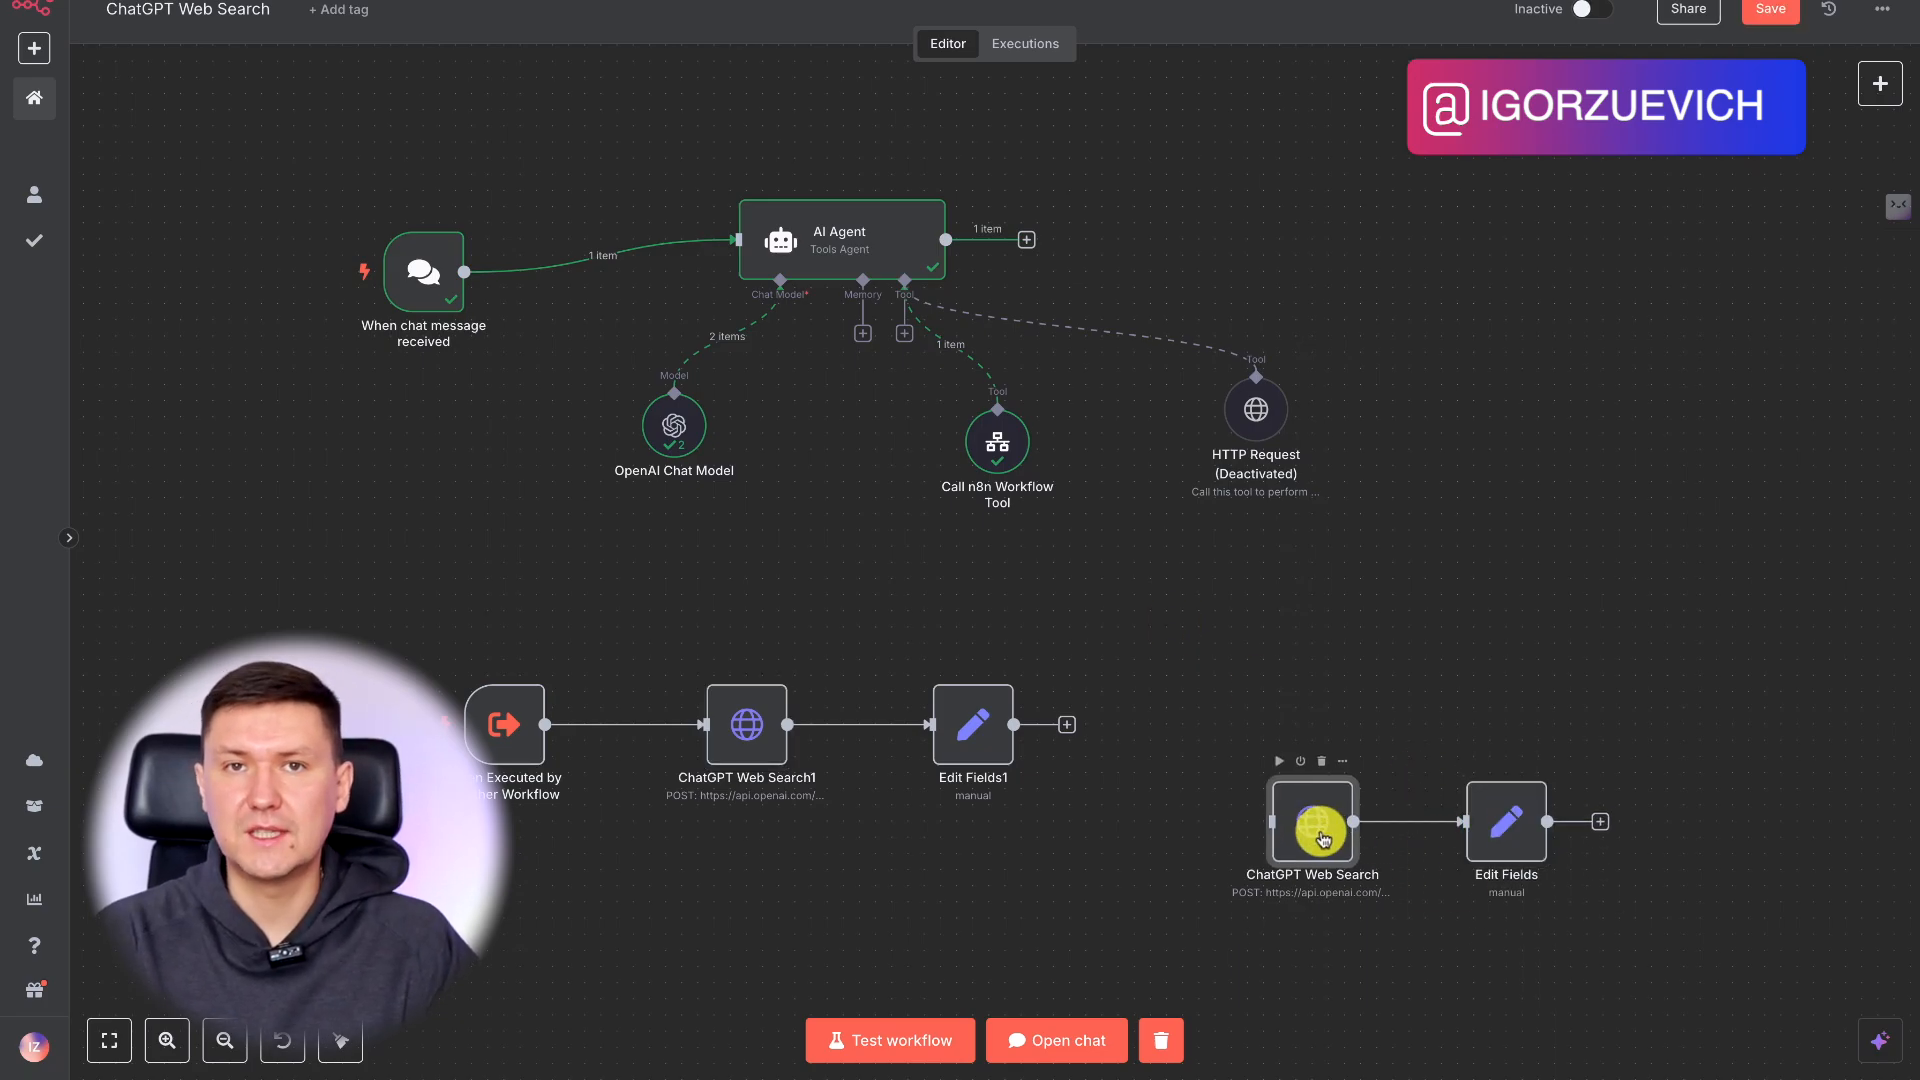